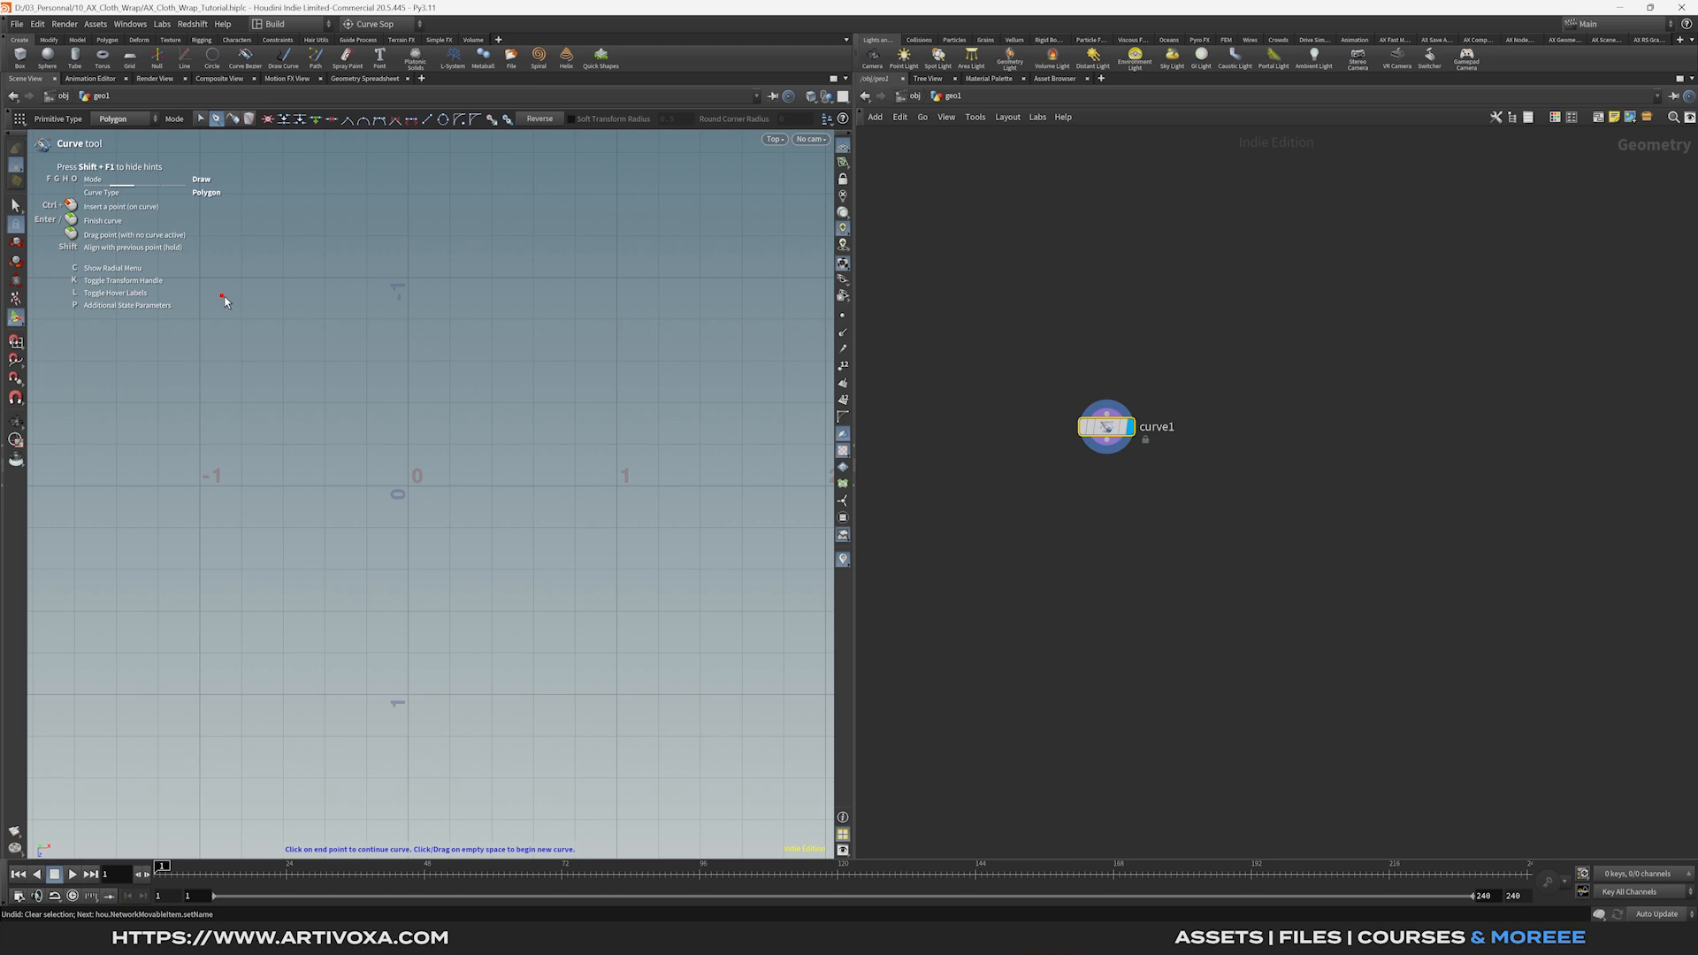
Draw an open, winding polygon curve around the origin in the top view, with a spiral at the upper left and meandering loops below.
{"action": "left_click", "coordinate": [212, 293]}
{"action": "left_click", "coordinate": [244, 347]}
{"action": "left_click", "coordinate": [290, 325]}
{"action": "left_click", "coordinate": [335, 321]}
{"action": "left_click", "coordinate": [401, 374]}
{"action": "left_click", "coordinate": [403, 435]}
{"action": "left_click", "coordinate": [363, 470]}
{"action": "left_click", "coordinate": [328, 463]}
{"action": "left_click", "coordinate": [361, 435]}
{"action": "left_click", "coordinate": [349, 386]}
{"action": "left_click", "coordinate": [321, 362]}
{"action": "left_click", "coordinate": [282, 369]}
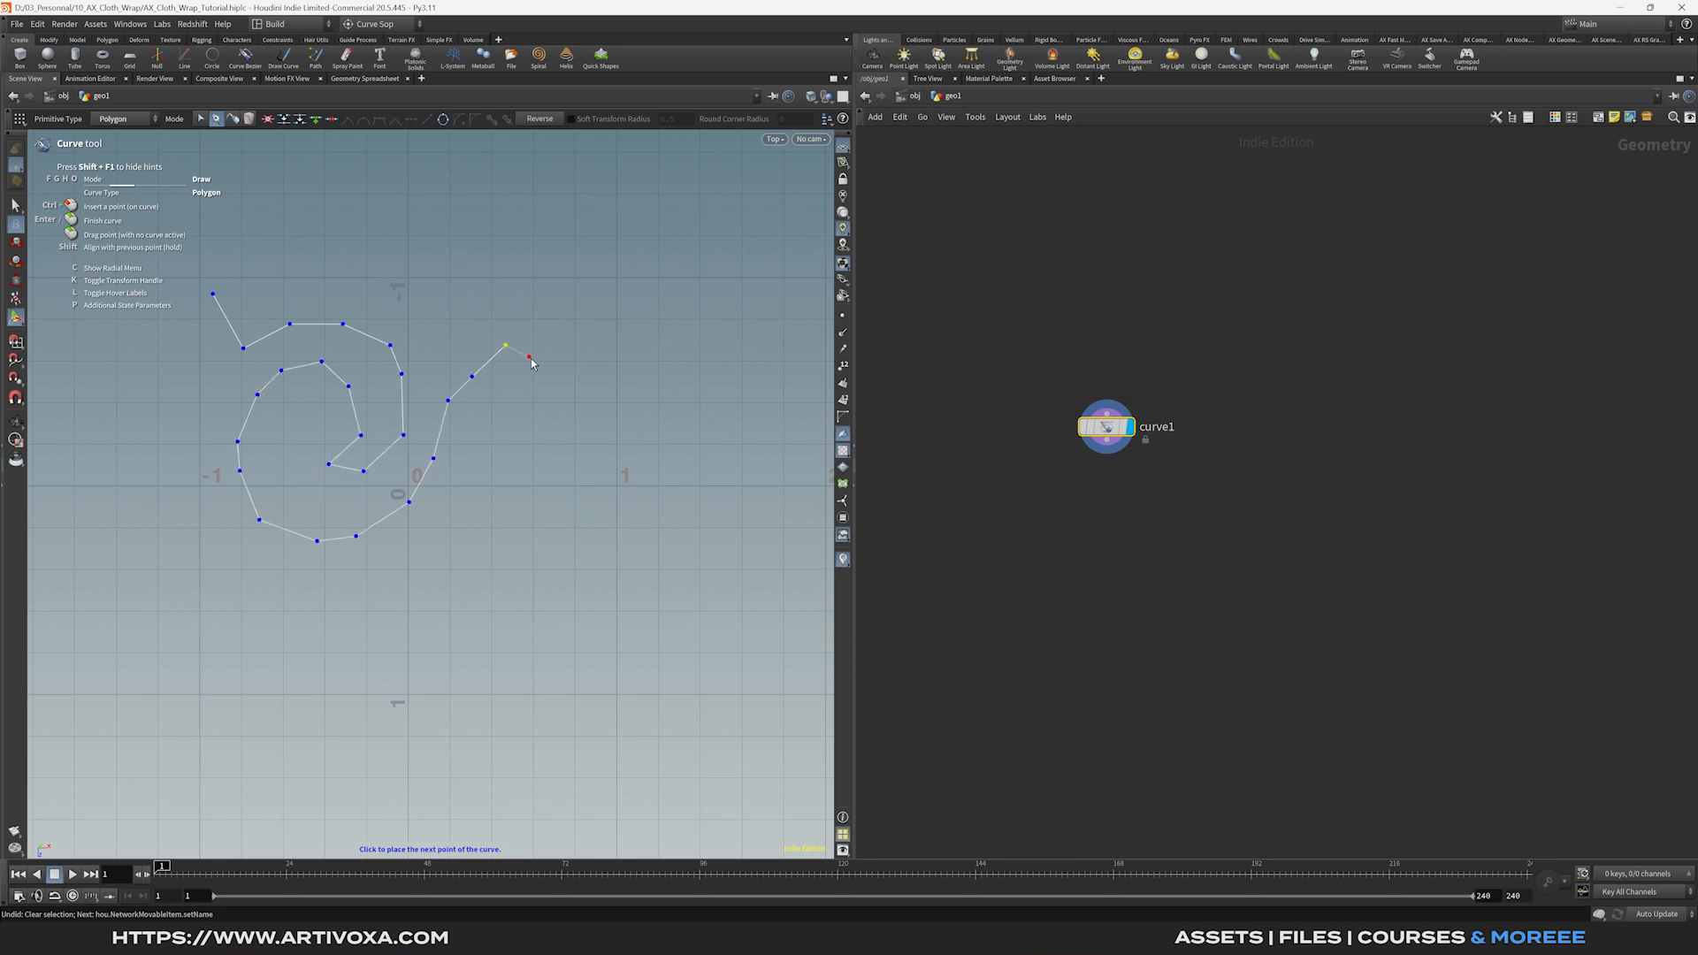
{"action": "left_click", "coordinate": [535, 360]}
{"action": "left_click", "coordinate": [608, 430]}
{"action": "left_click", "coordinate": [531, 411]}
{"action": "left_click", "coordinate": [472, 474]}
{"action": "left_click", "coordinate": [248, 569]}
{"action": "left_click", "coordinate": [224, 639]}
{"action": "left_click", "coordinate": [526, 680]}
{"action": "left_click", "coordinate": [450, 647]}
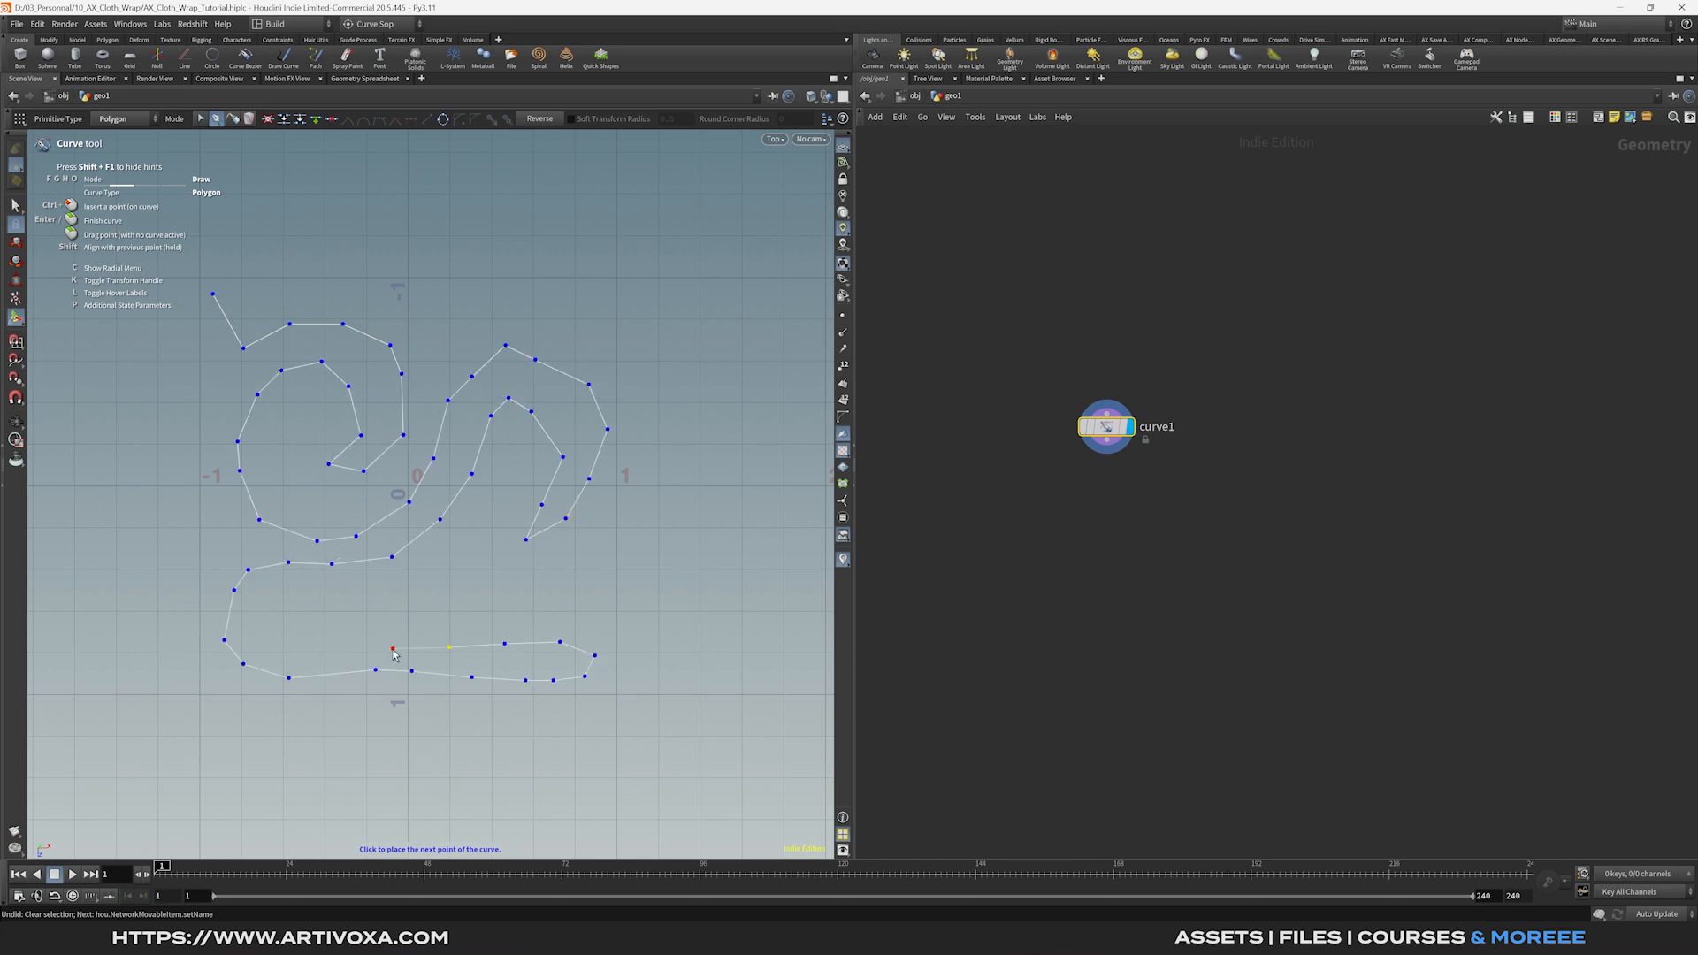
{"action": "left_click", "coordinate": [384, 648]}
{"action": "left_click", "coordinate": [288, 640]}
{"action": "left_click", "coordinate": [375, 593]}
{"action": "left_click", "coordinate": [436, 571]}
{"action": "left_click", "coordinate": [523, 459]}
{"action": "left_click", "coordinate": [499, 603]}
{"action": "left_click", "coordinate": [584, 599]}
{"action": "key", "text": "Escape"}
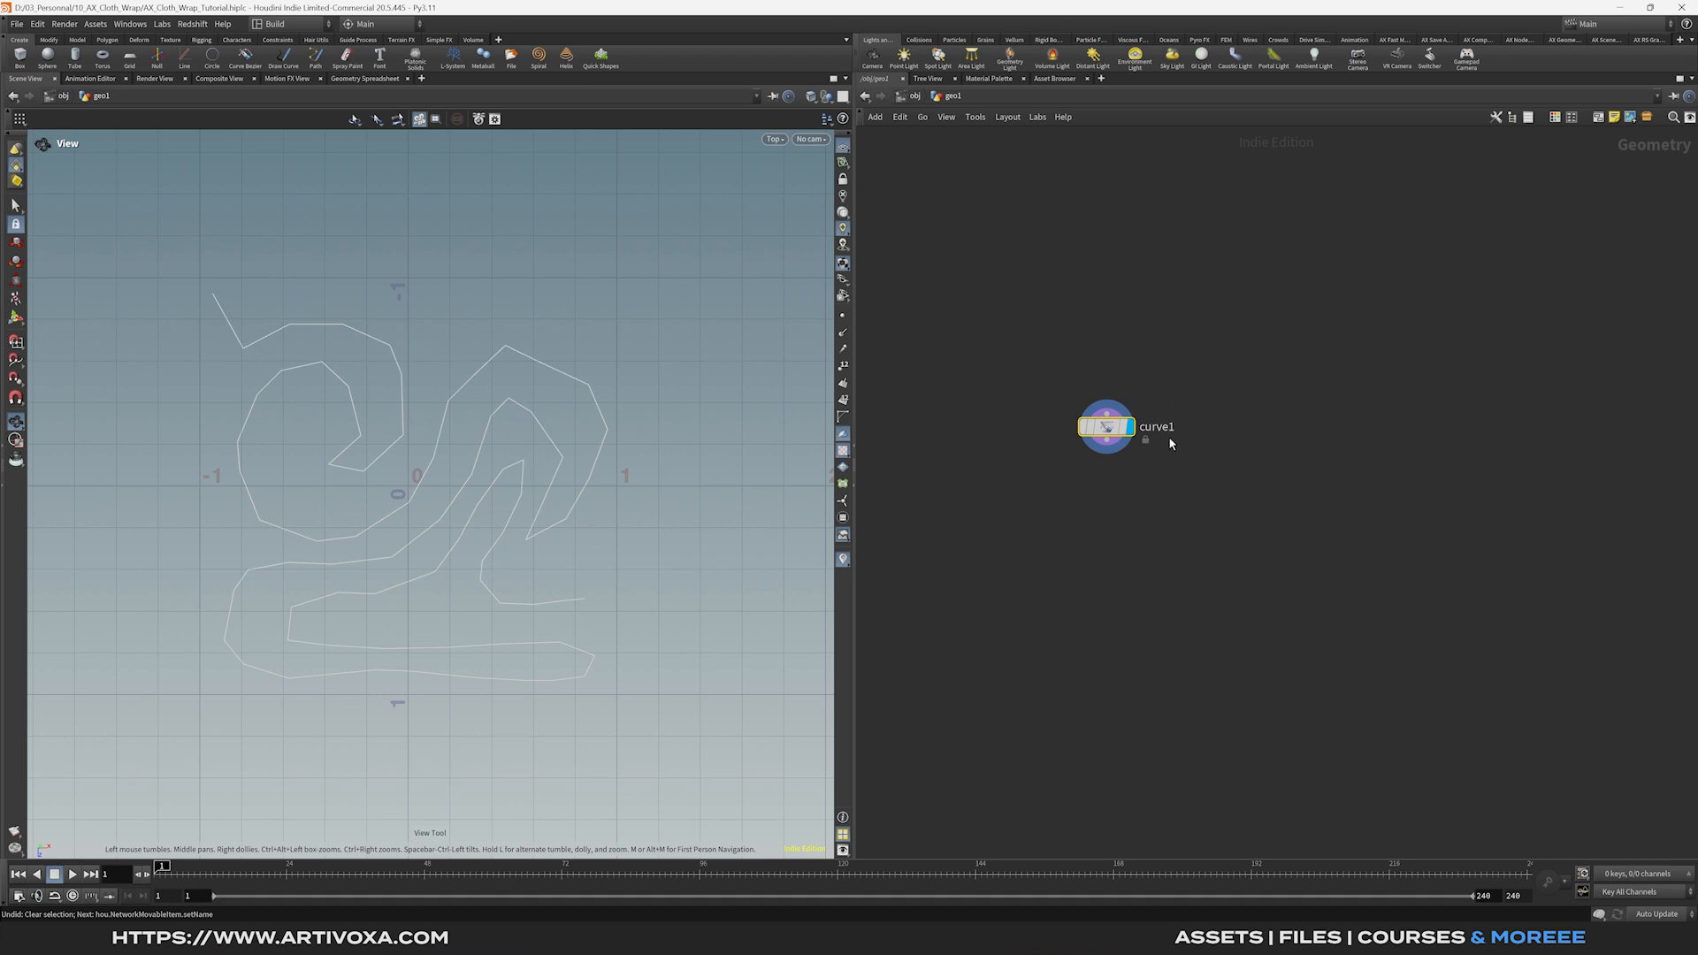
Add a Resample node after curve1, with the scene in perspective view and the node's parameters shown in a widened area over the network.
{"action": "left_click_drag", "start_coordinate": [1111, 430], "coordinate": [1080, 430]}
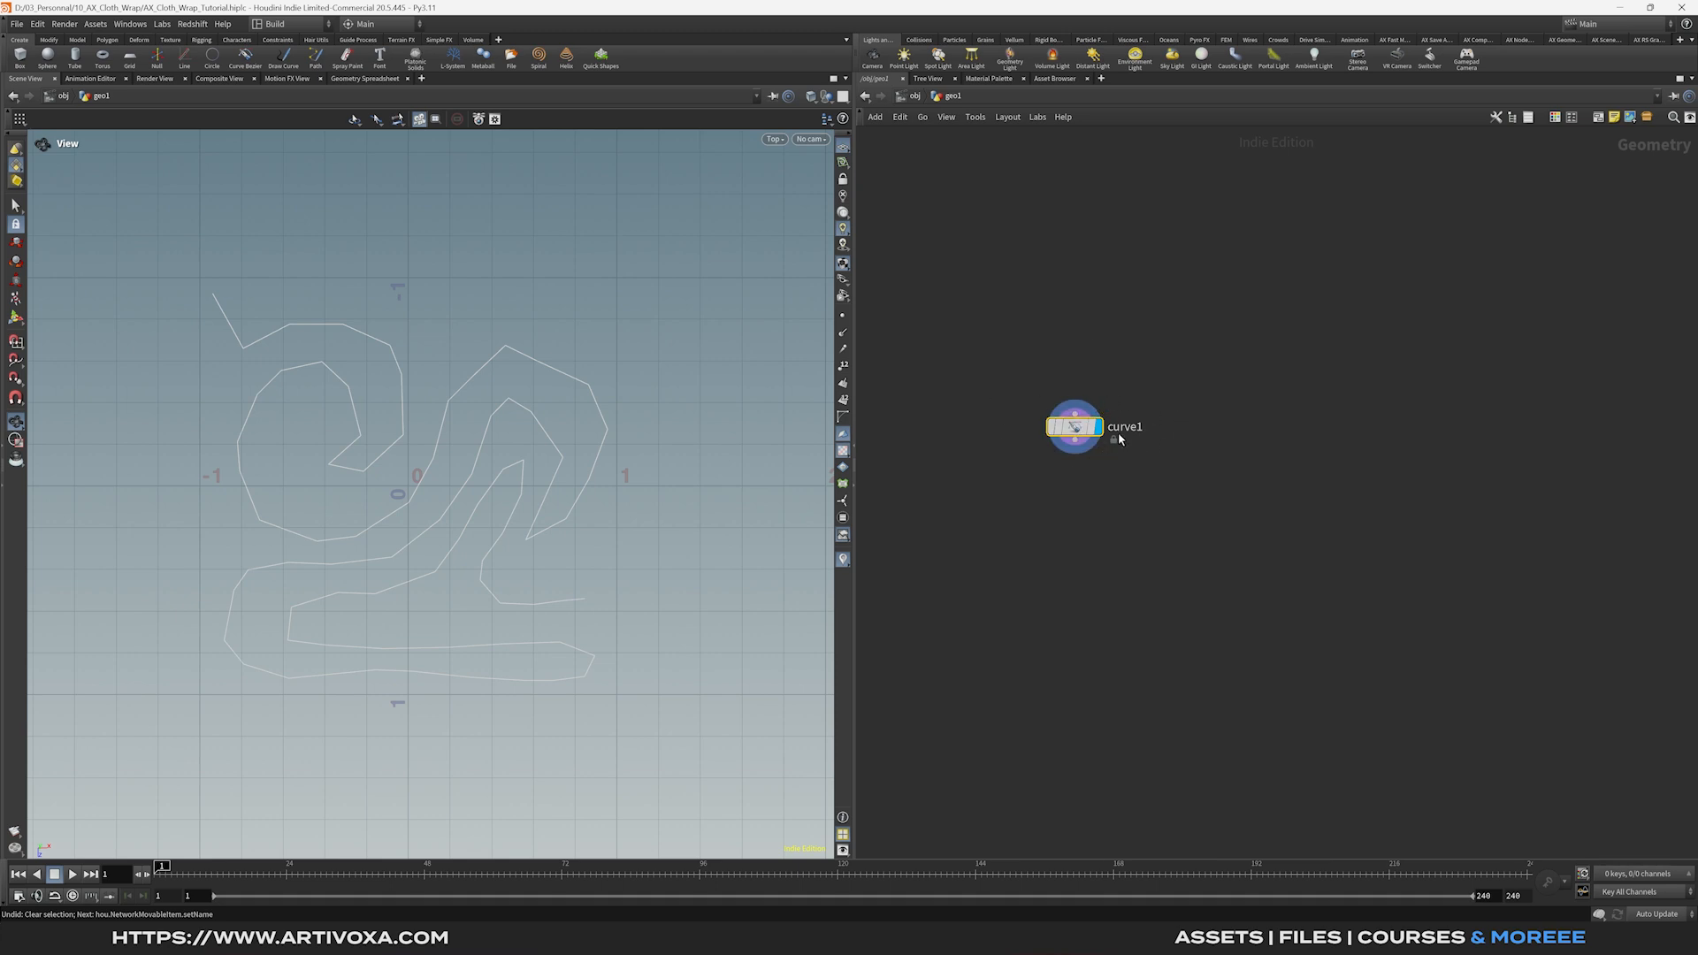
{"action": "left_click_drag", "start_coordinate": [1070, 436], "coordinate": [1097, 436]}
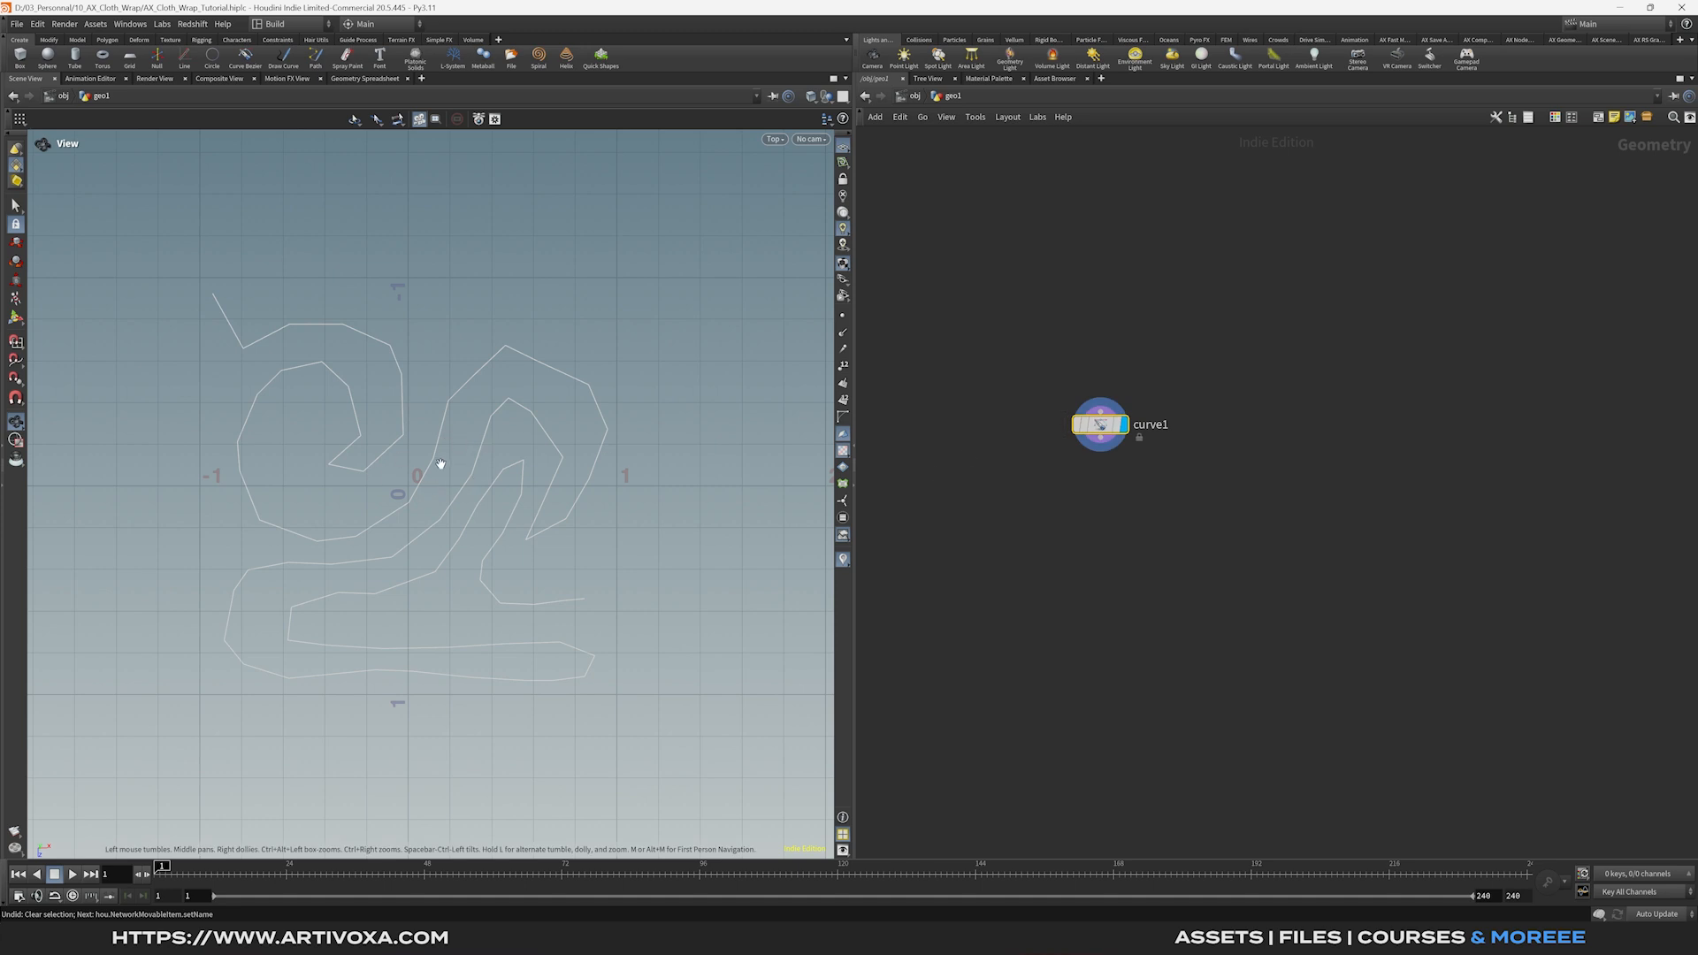
{"action": "key", "text": "space+1"}
{"action": "middle_click_drag", "start_coordinate": [440, 465], "coordinate": [406, 455]}
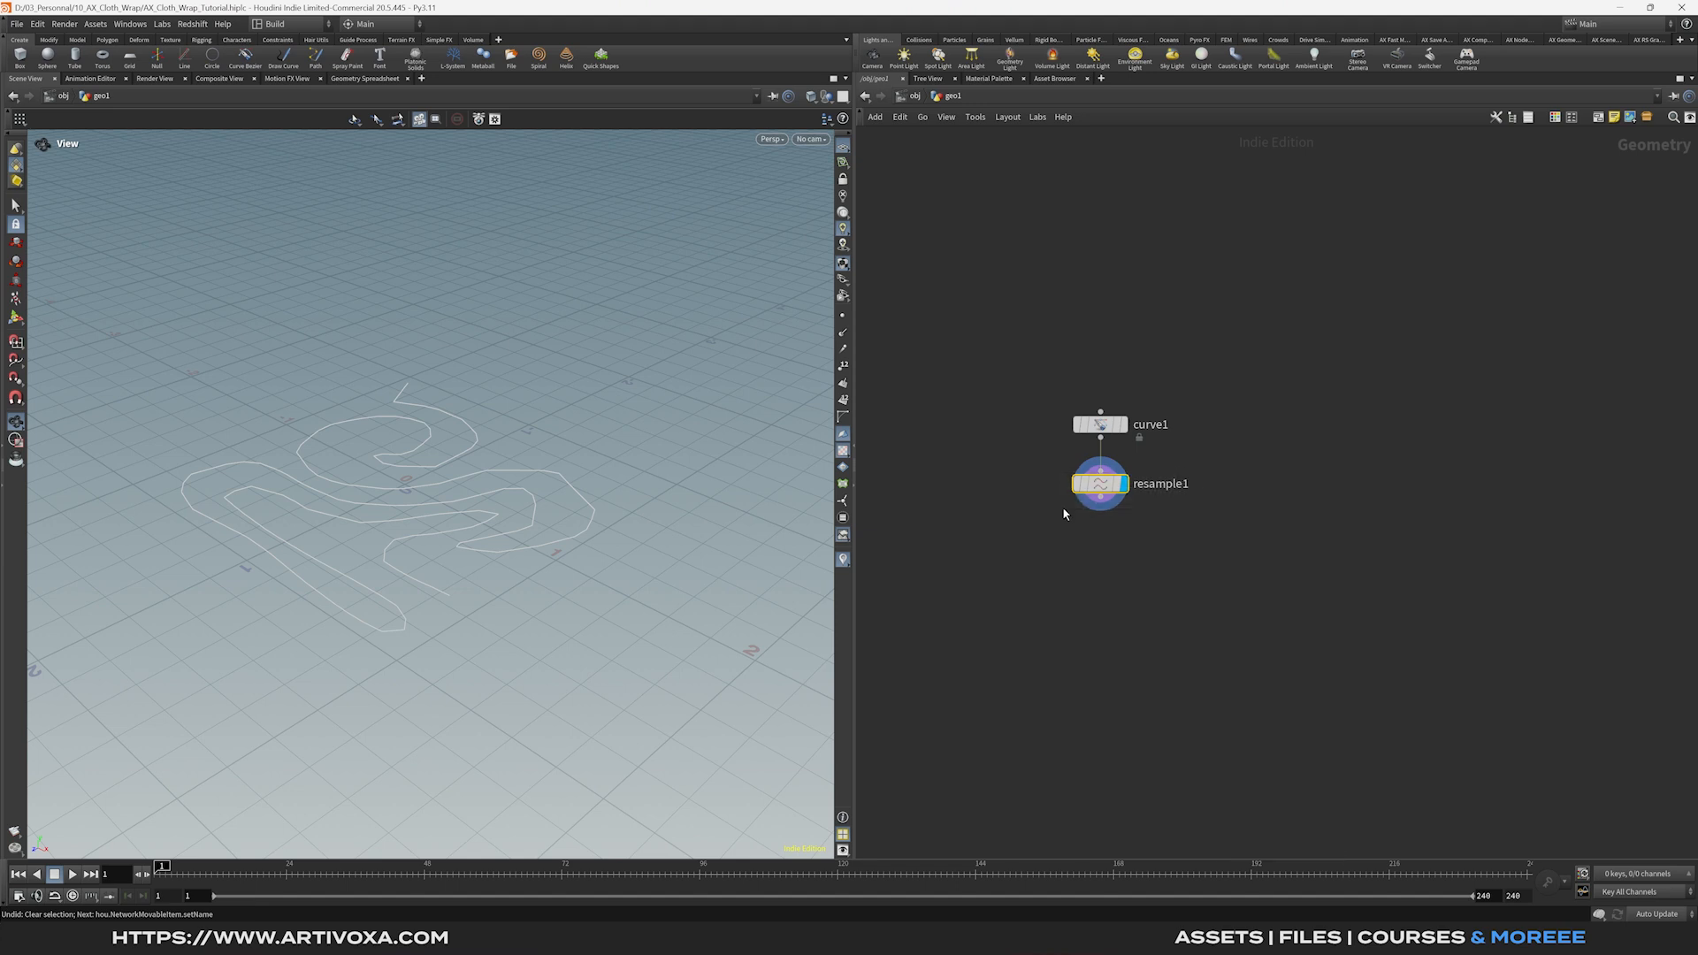
{"action": "key", "text": "p"}
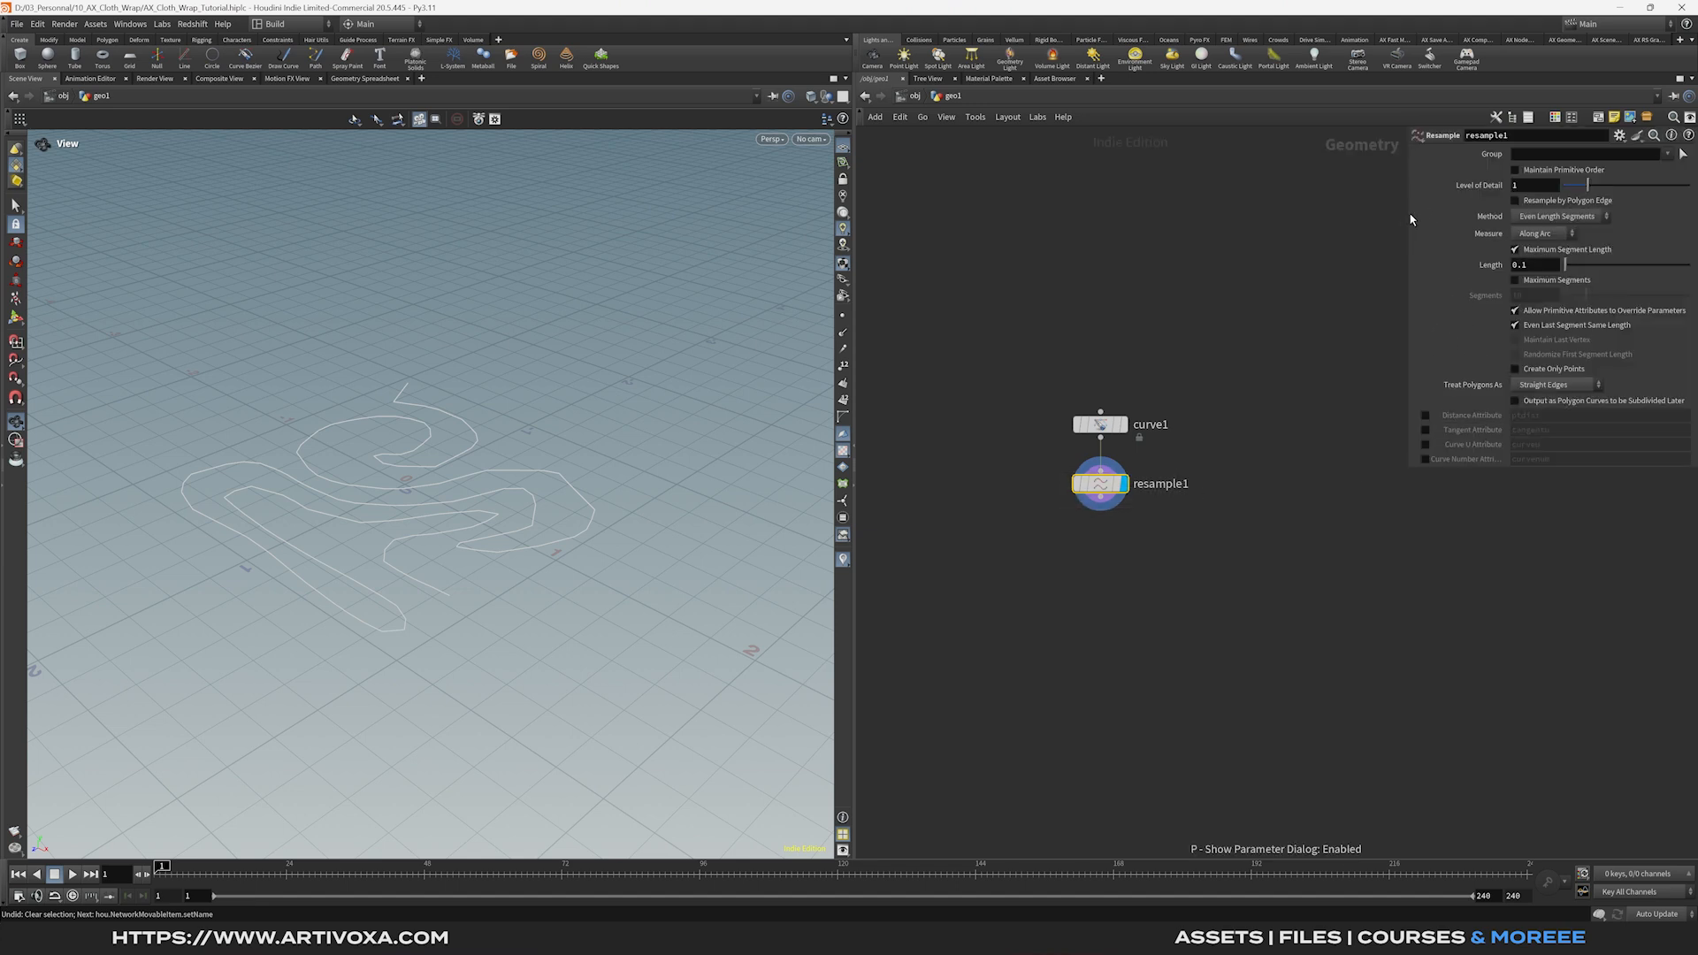
{"action": "left_click_drag", "start_coordinate": [1409, 236], "coordinate": [1265, 506]}
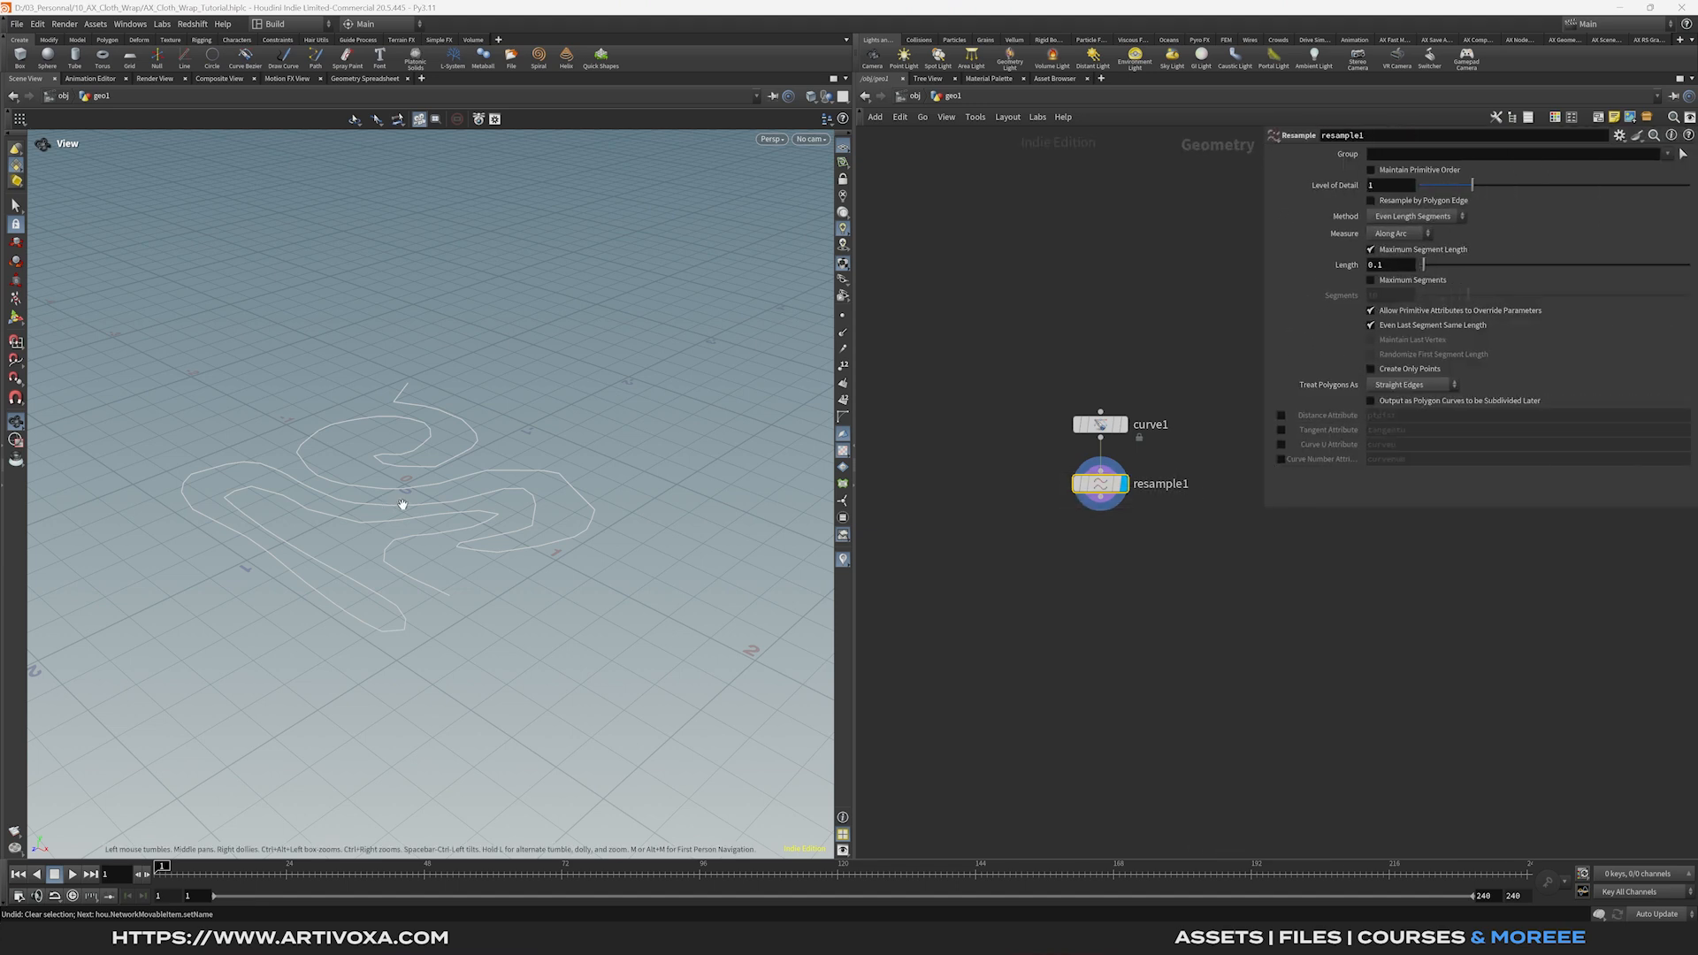
Compare the original curve with the resampled result in the perspective view, finishing with resample1 displayed.
{"action": "middle_click_drag", "start_coordinate": [402, 505], "coordinate": [412, 509]}
{"action": "left_click_drag", "start_coordinate": [386, 482], "coordinate": [466, 492]}
{"action": "left_click", "coordinate": [1121, 424]}
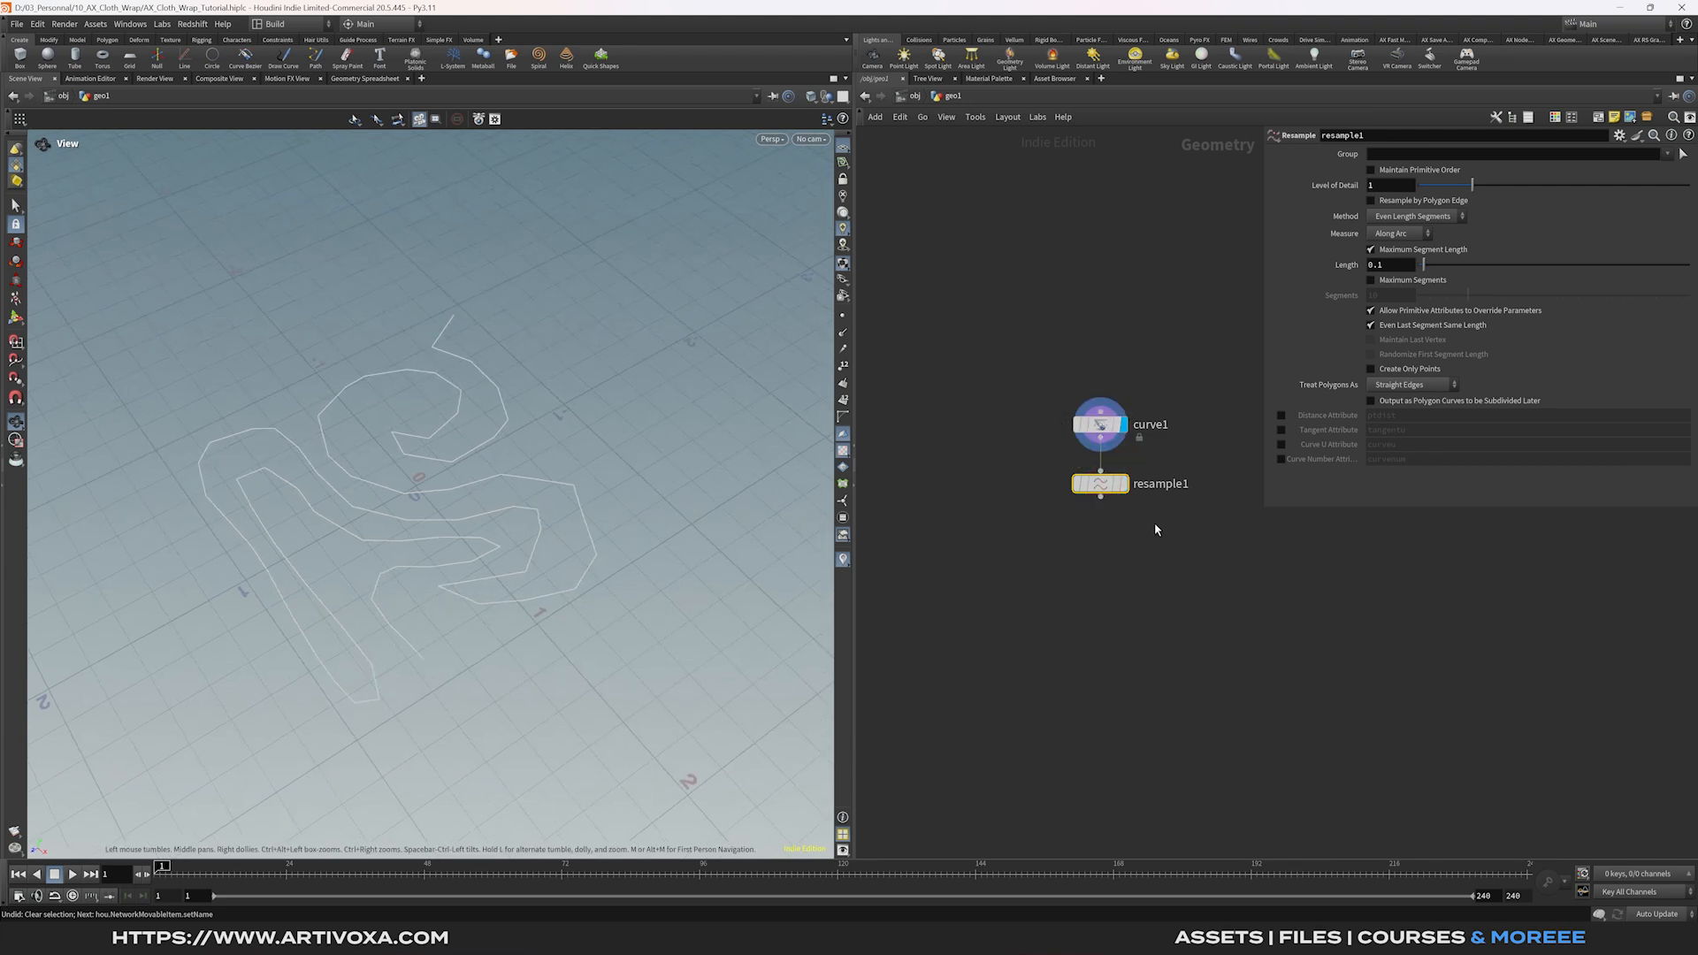
{"action": "left_click", "coordinate": [1122, 484]}
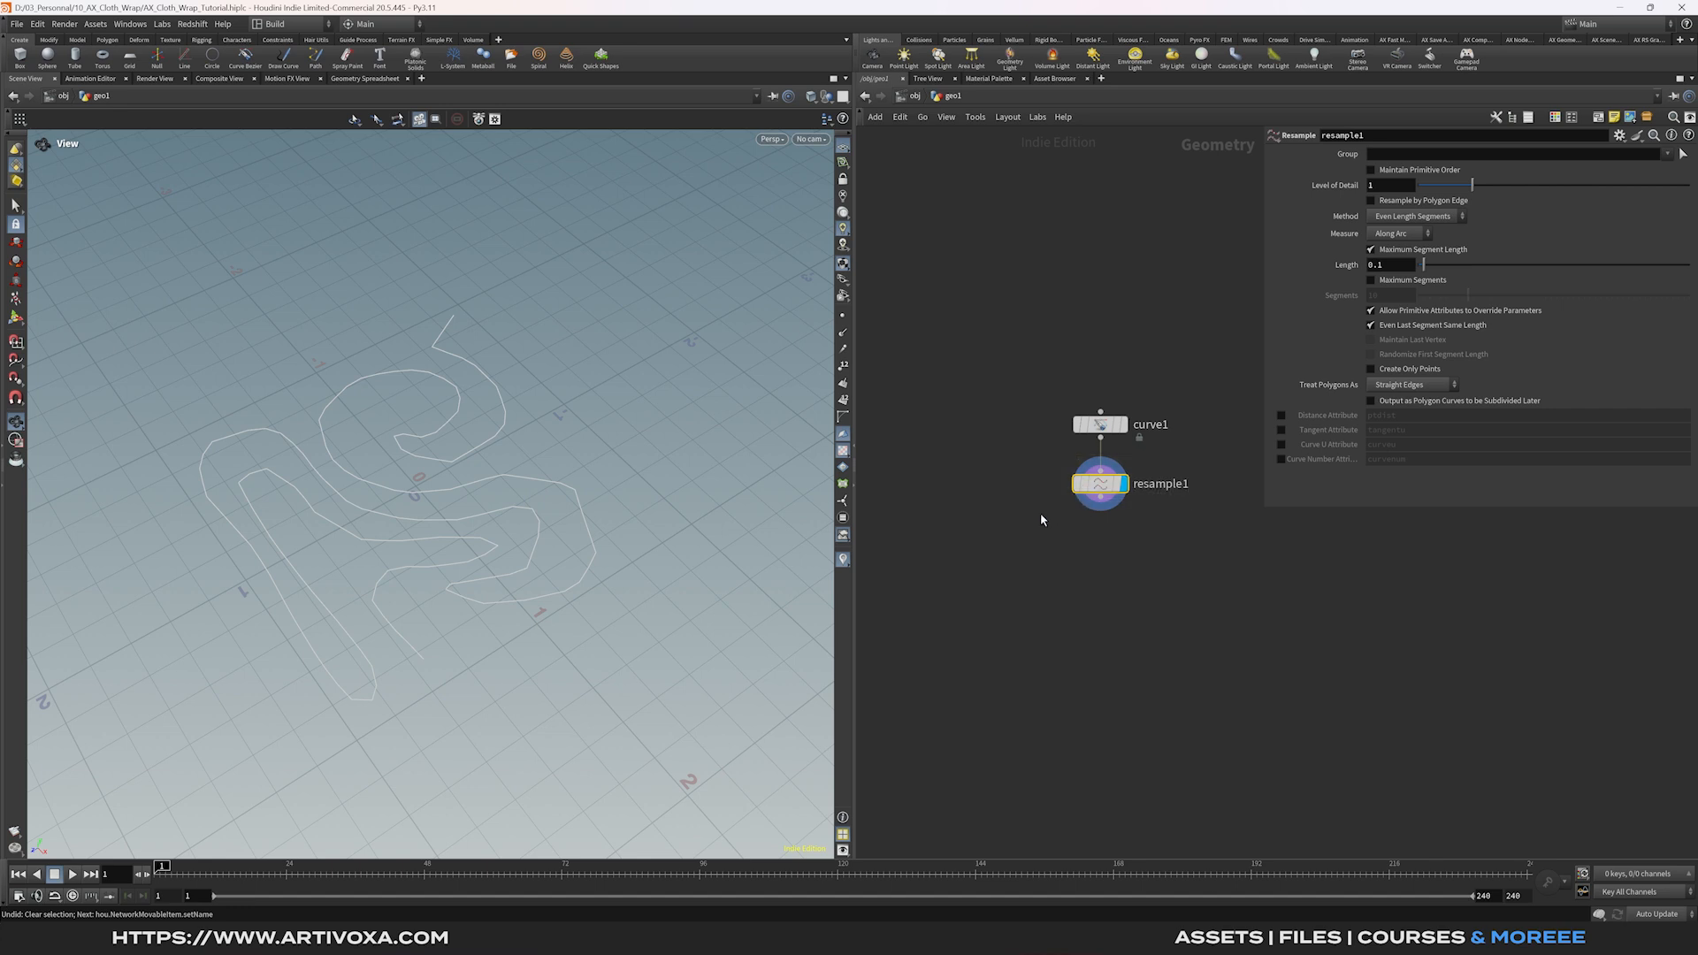
Set resample1's segment length to 0.2 and treat polygons as Subdivision Curves.
{"action": "left_click", "coordinate": [1399, 266]}
{"action": "type", "text": "2"}
{"action": "key", "text": "Return"}
{"action": "left_click", "coordinate": [1428, 388]}
{"action": "left_click", "coordinate": [1423, 425]}
Add a Smooth node after resample1 and set its strength to 3.
{"action": "key", "text": "Tab"}
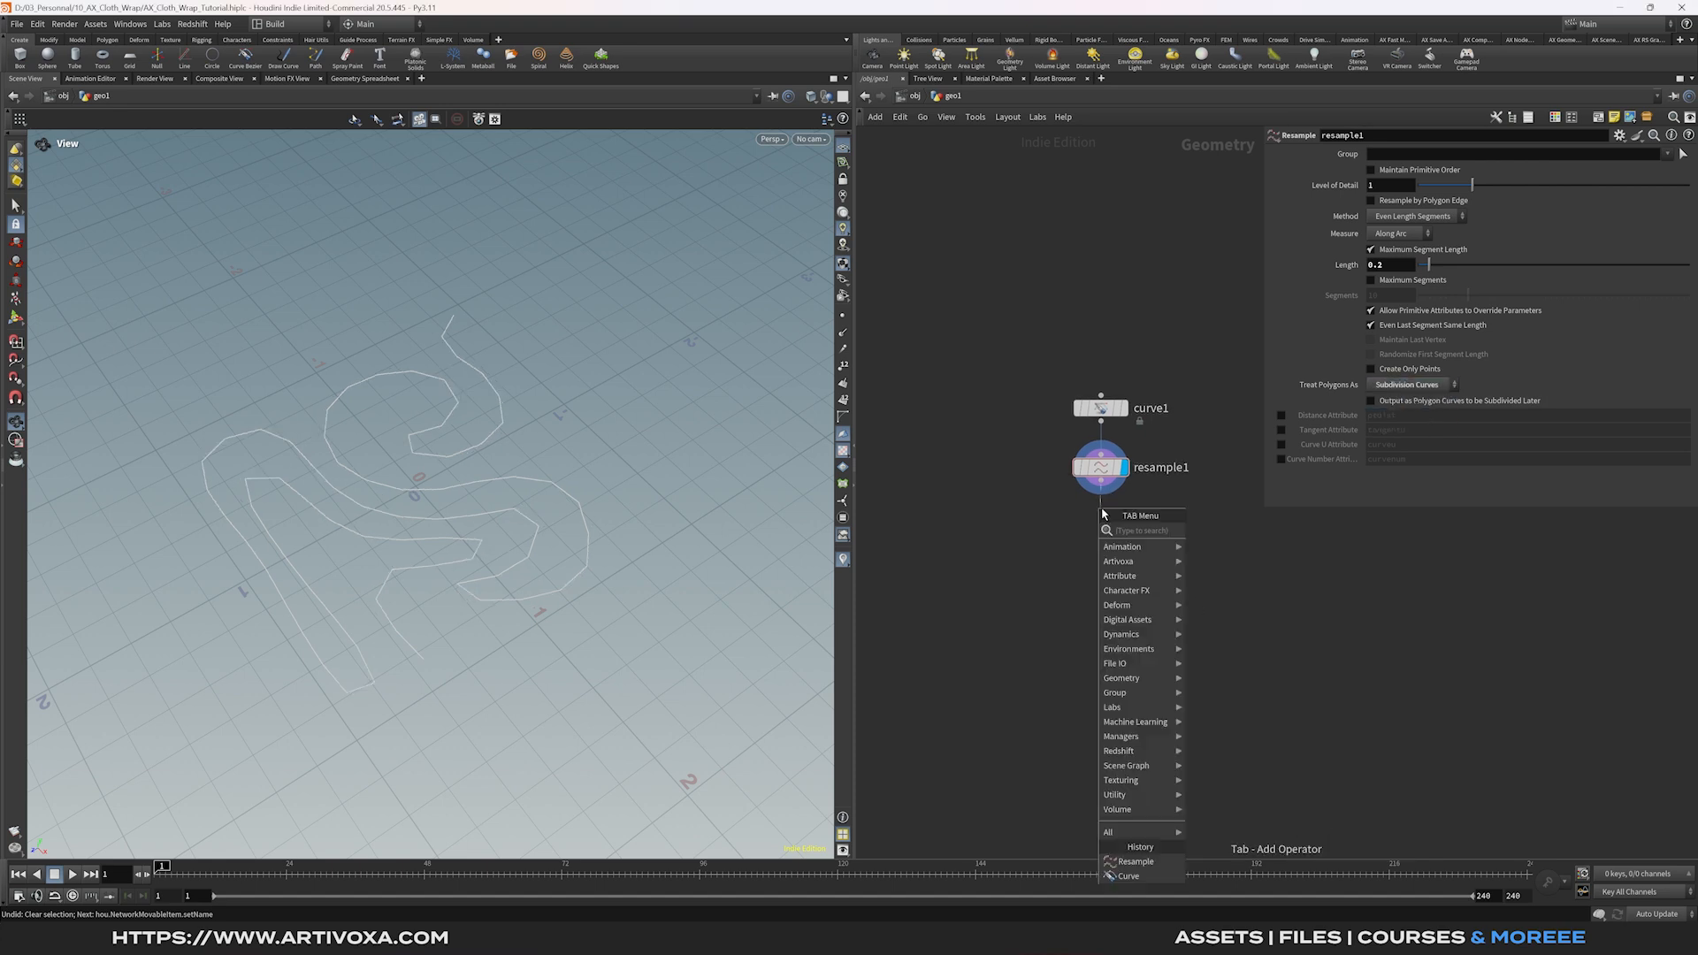
{"action": "type", "text": "smooth"}
{"action": "key", "text": "Return"}
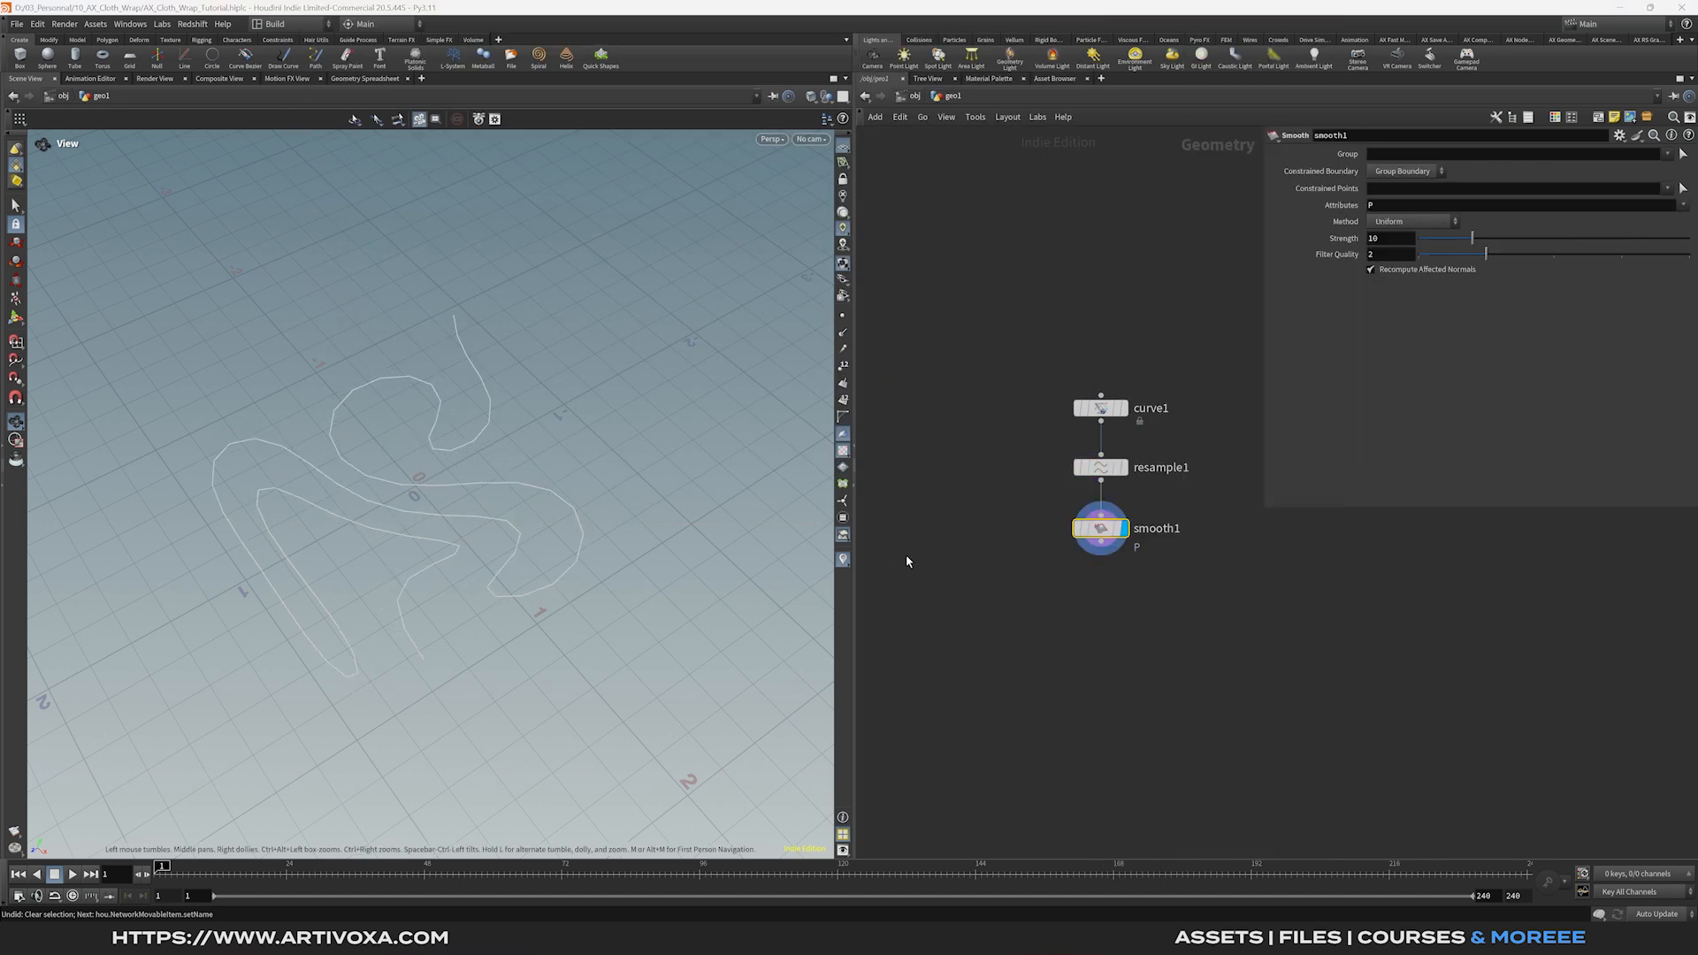
{"action": "left_click", "coordinate": [1388, 243]}
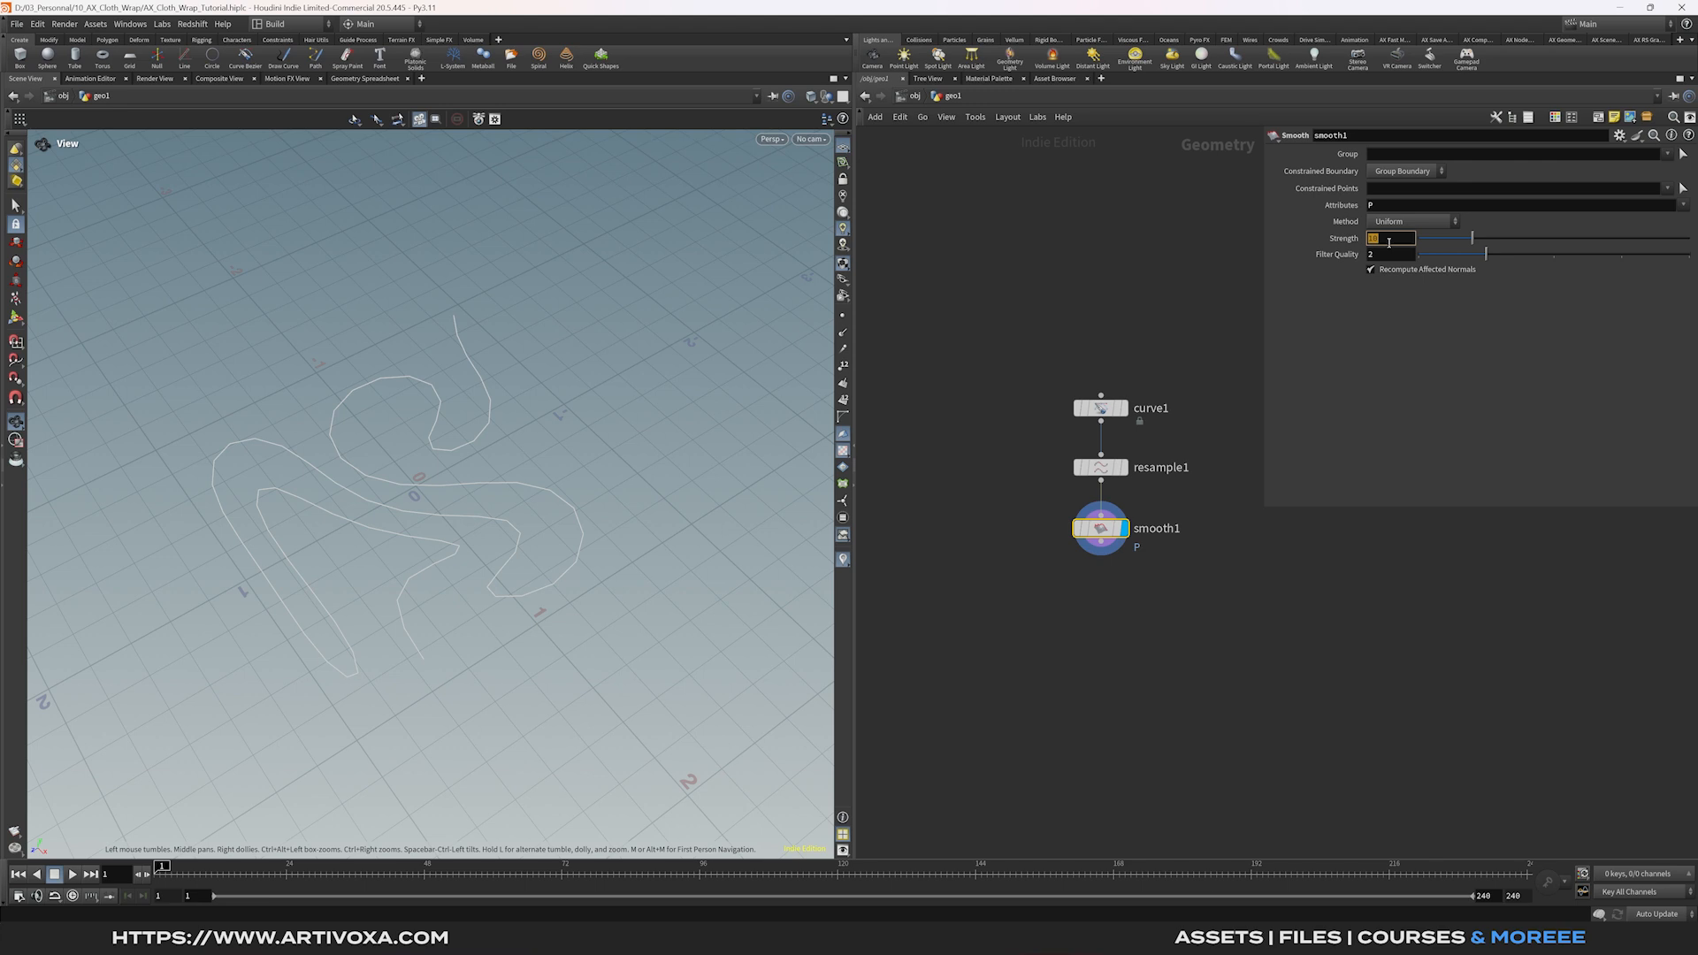
{"action": "type", "text": "3"}
{"action": "key", "text": "Return"}
Add a second Resample node after smooth1 and display its result with the curve points visible.
{"action": "key", "text": "Tab"}
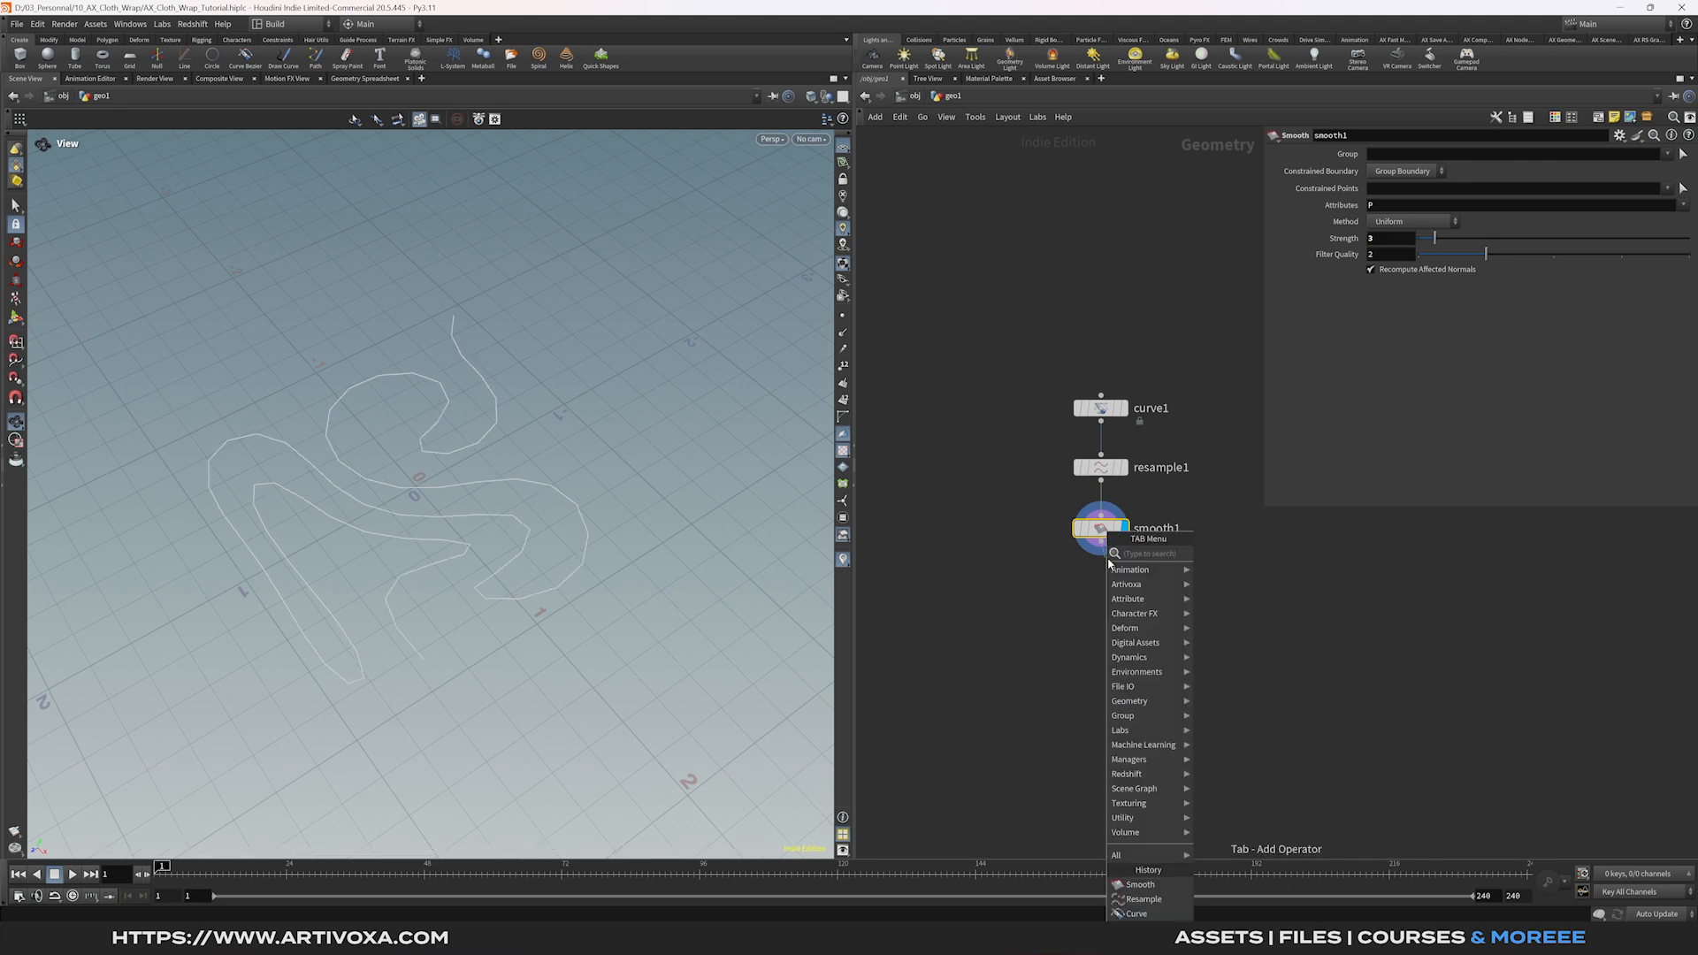
{"action": "type", "text": "resa"}
{"action": "key", "text": "Return"}
{"action": "left_click", "coordinate": [1104, 582]}
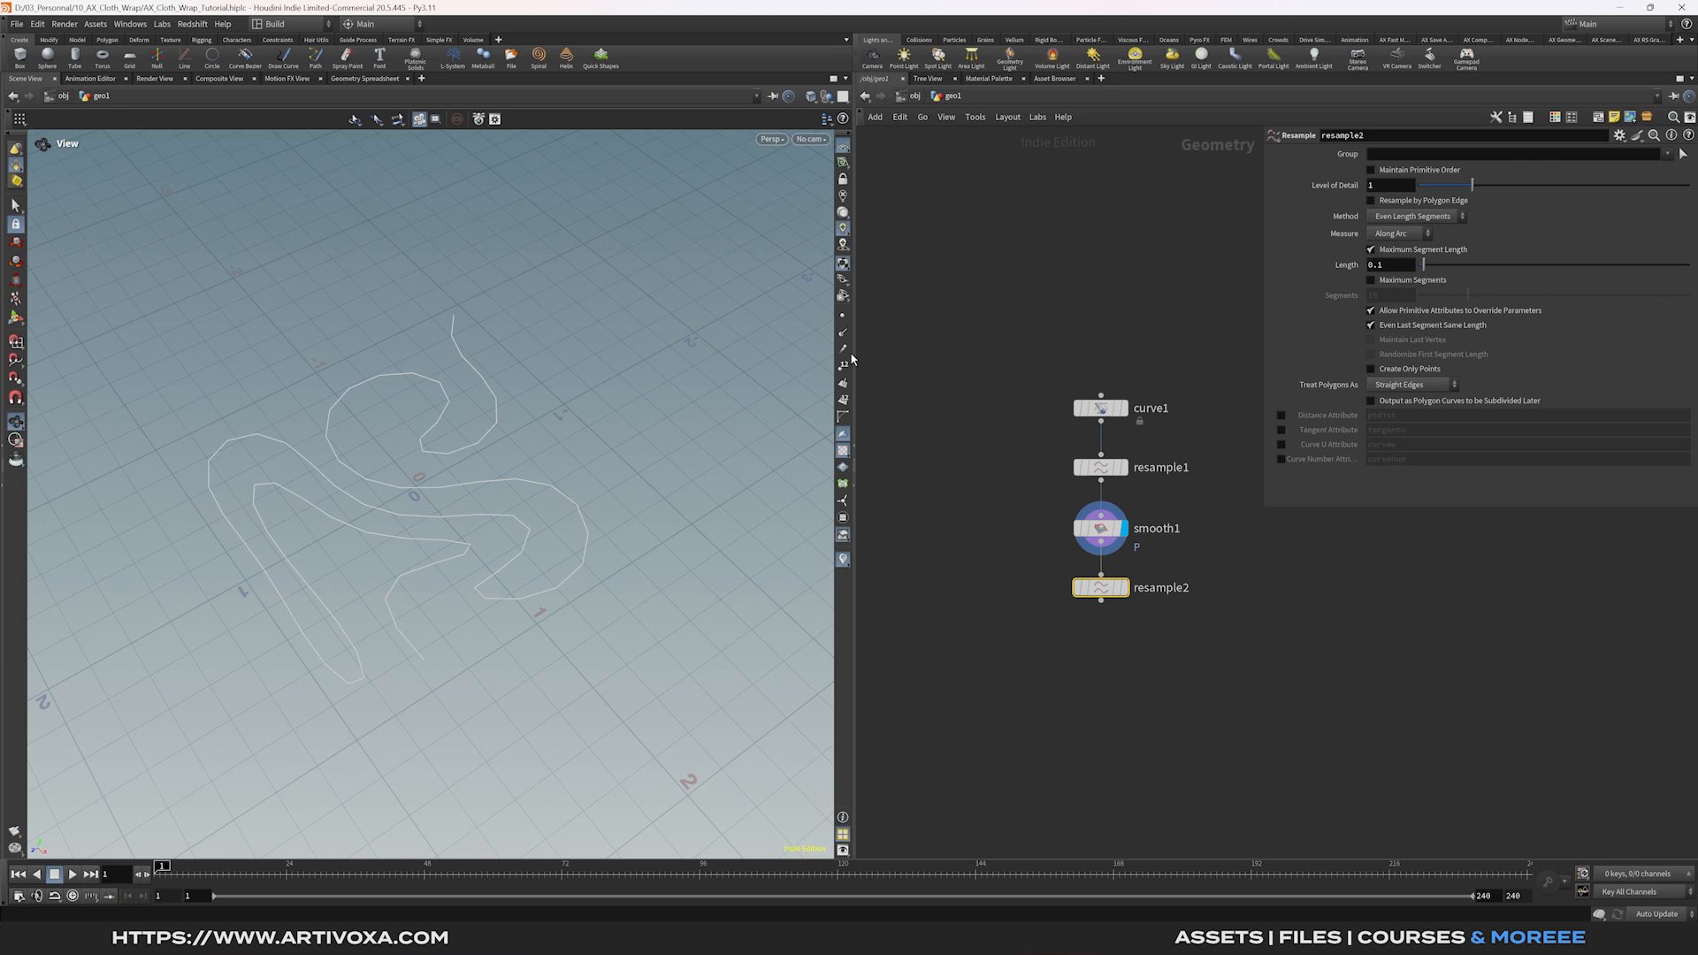
{"action": "left_click", "coordinate": [843, 315]}
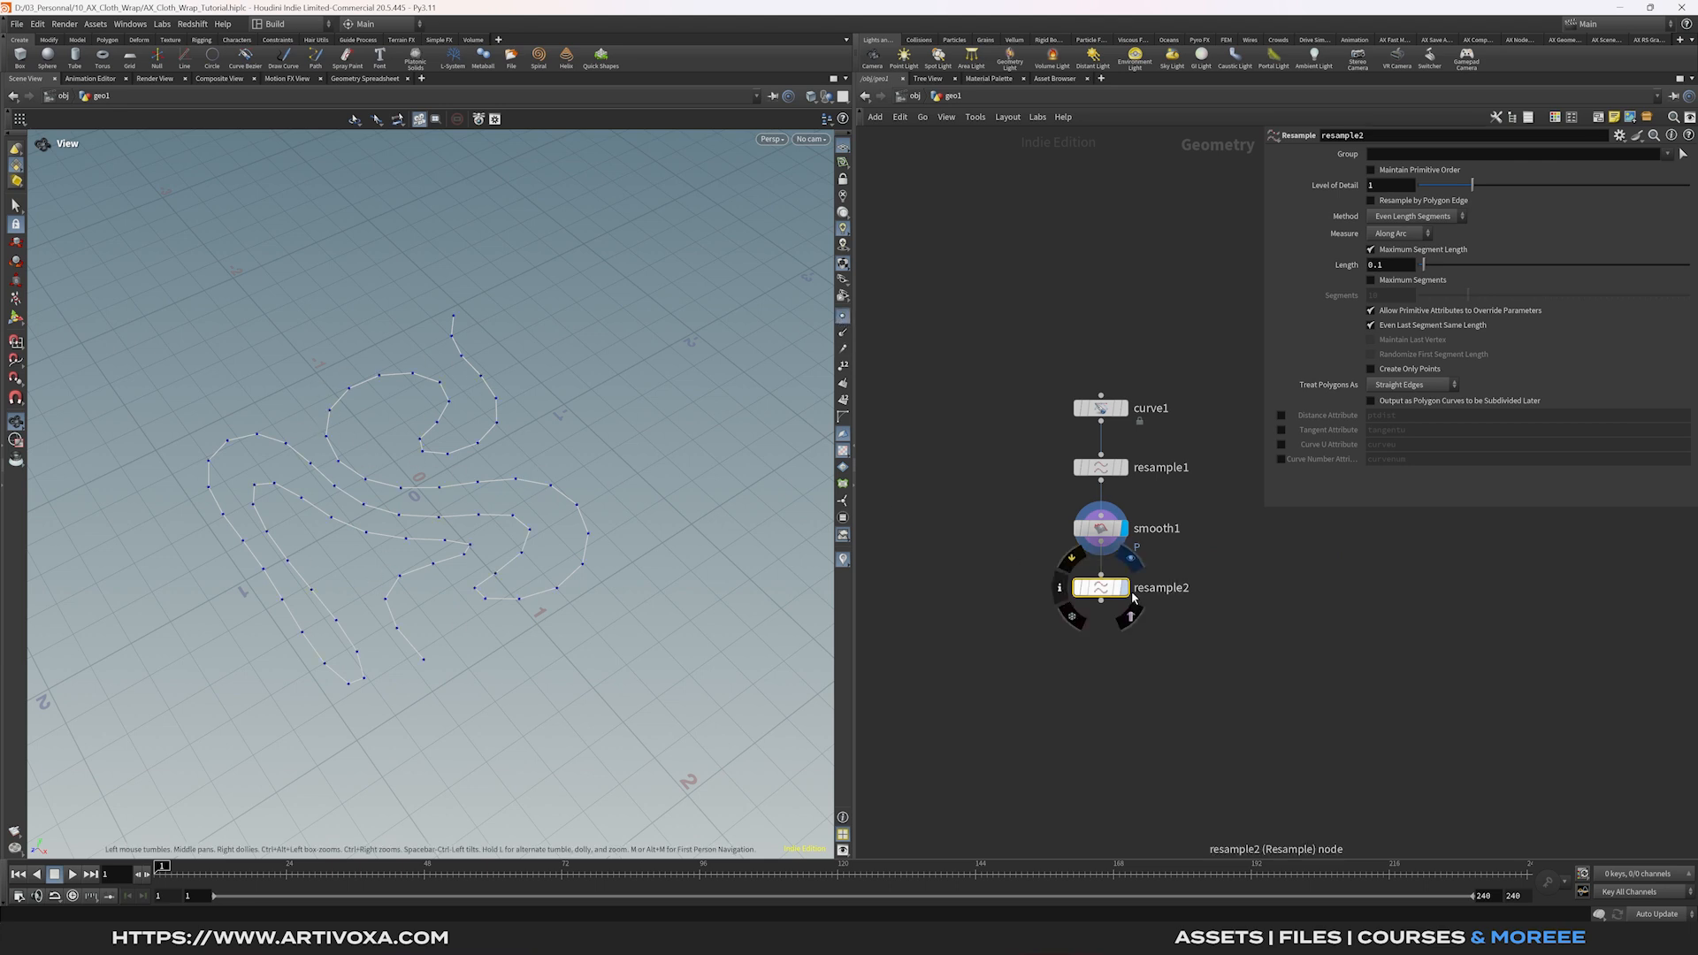
{"action": "left_click", "coordinate": [1124, 587]}
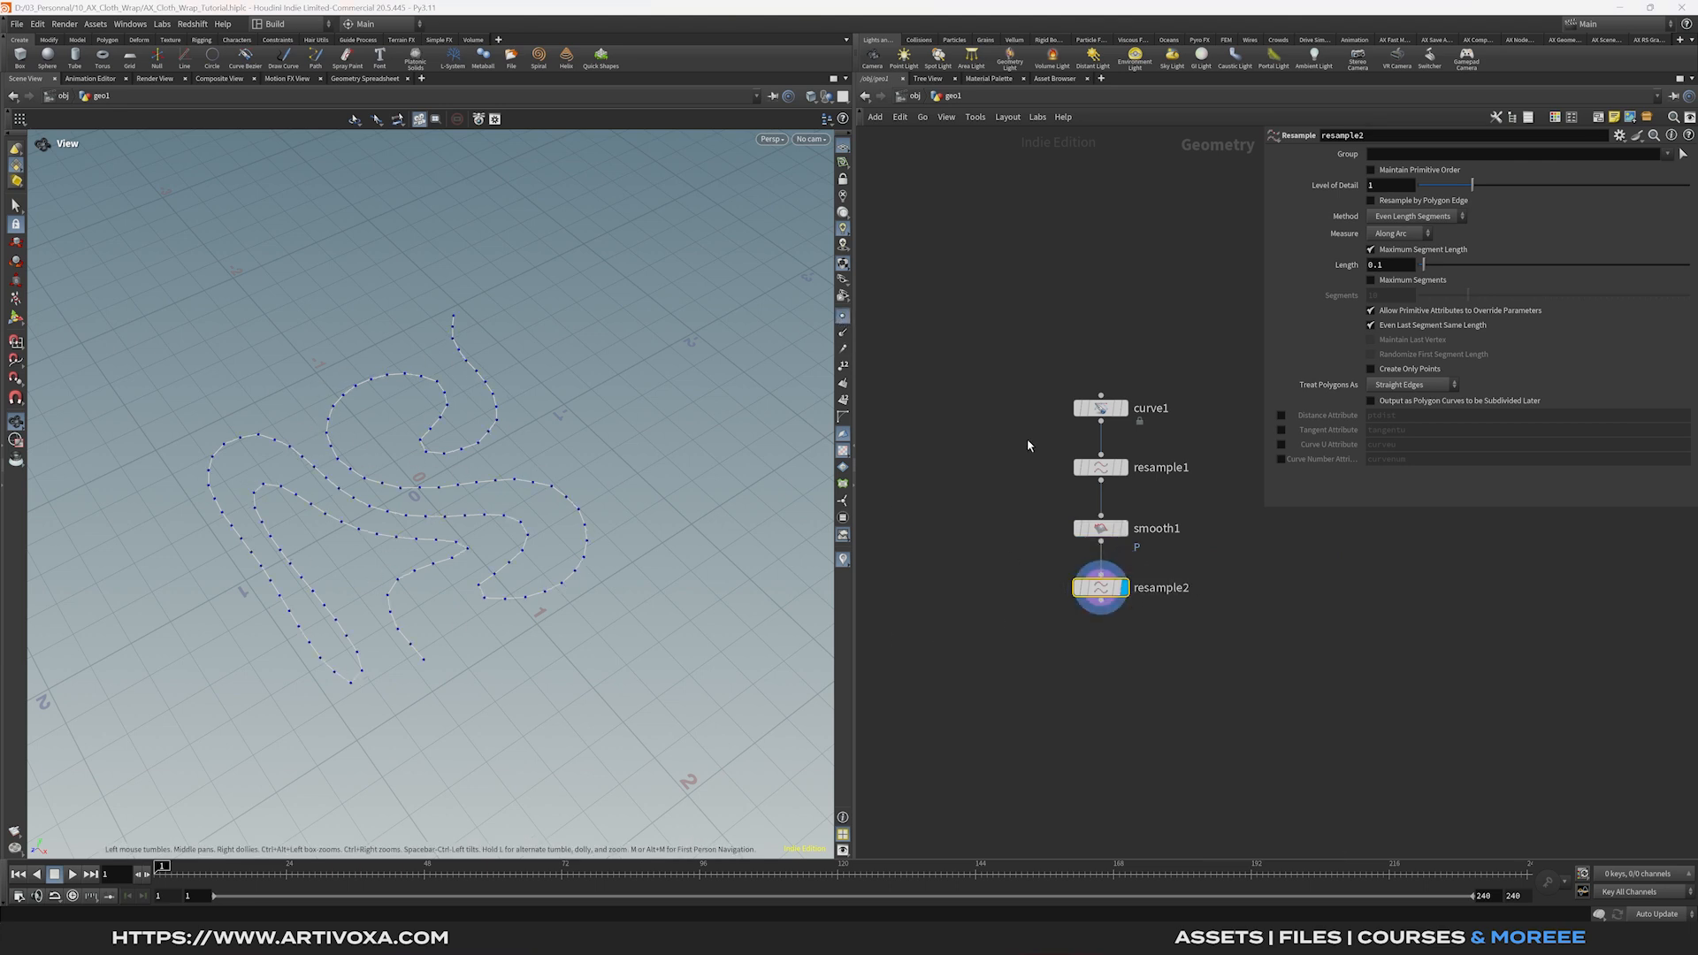
Set resample2's segment length to 0.025 and treat polygons as Subdivision Curves.
{"action": "left_click", "coordinate": [1395, 269]}
{"action": "type", "text": "0.025"}
{"action": "key", "text": "Return"}
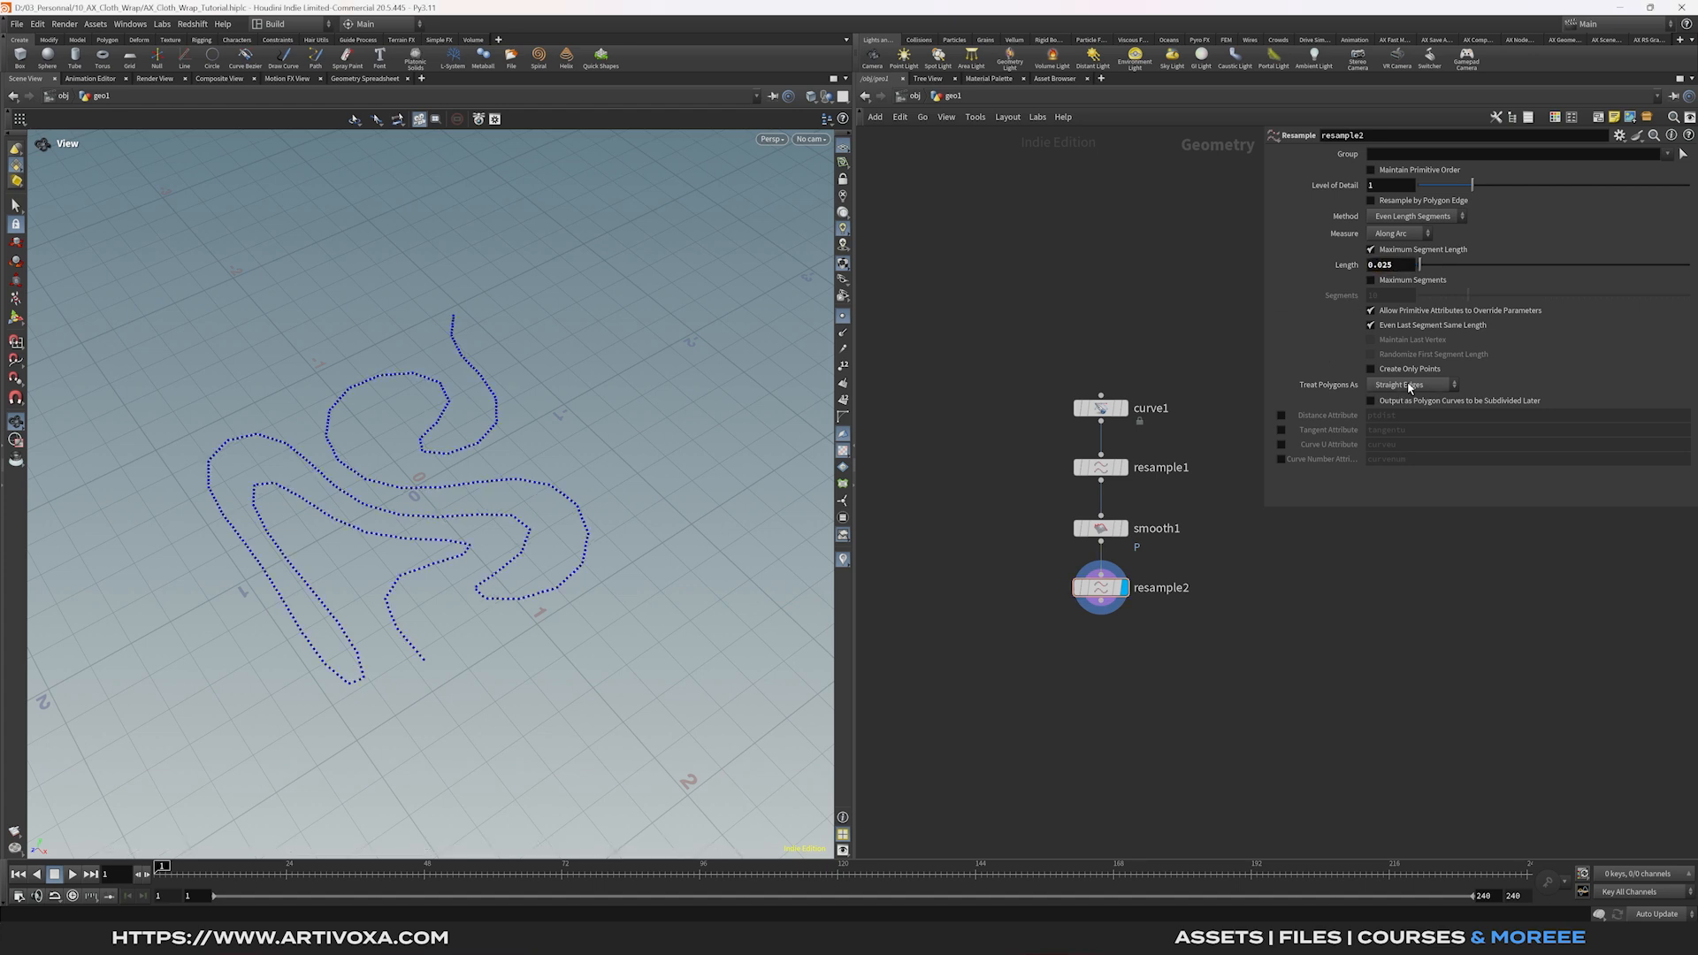
{"action": "left_click", "coordinate": [1411, 387]}
{"action": "left_click", "coordinate": [1415, 405]}
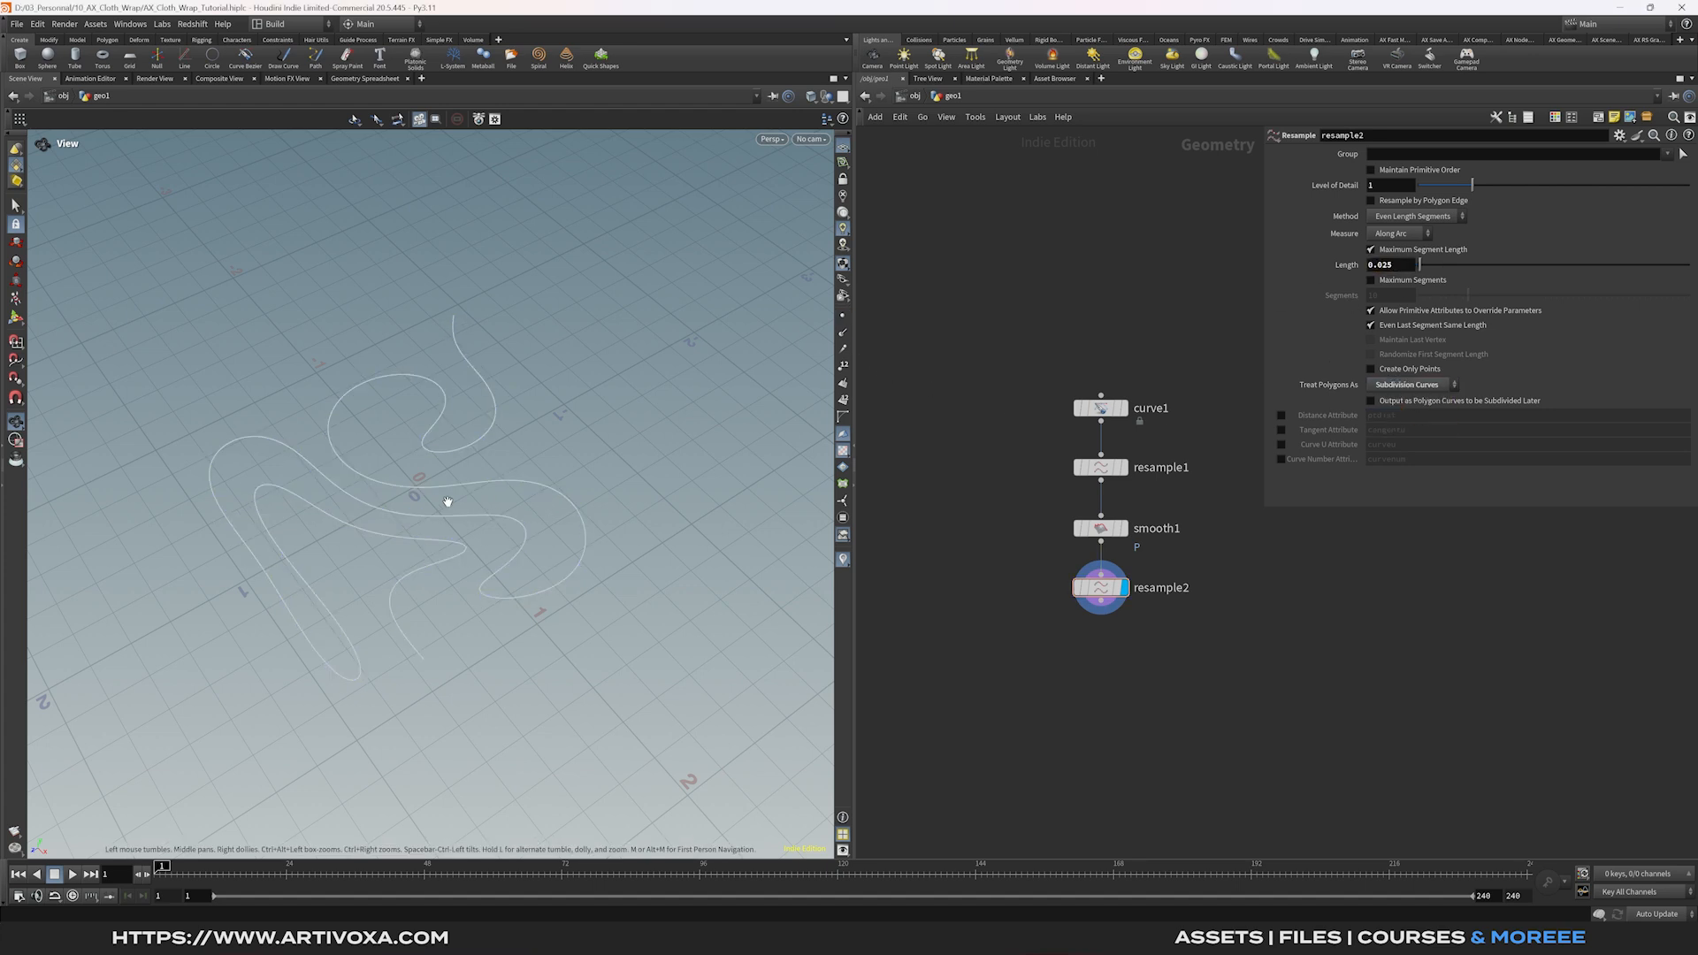
{"action": "middle_click_drag", "start_coordinate": [454, 503], "coordinate": [511, 455]}
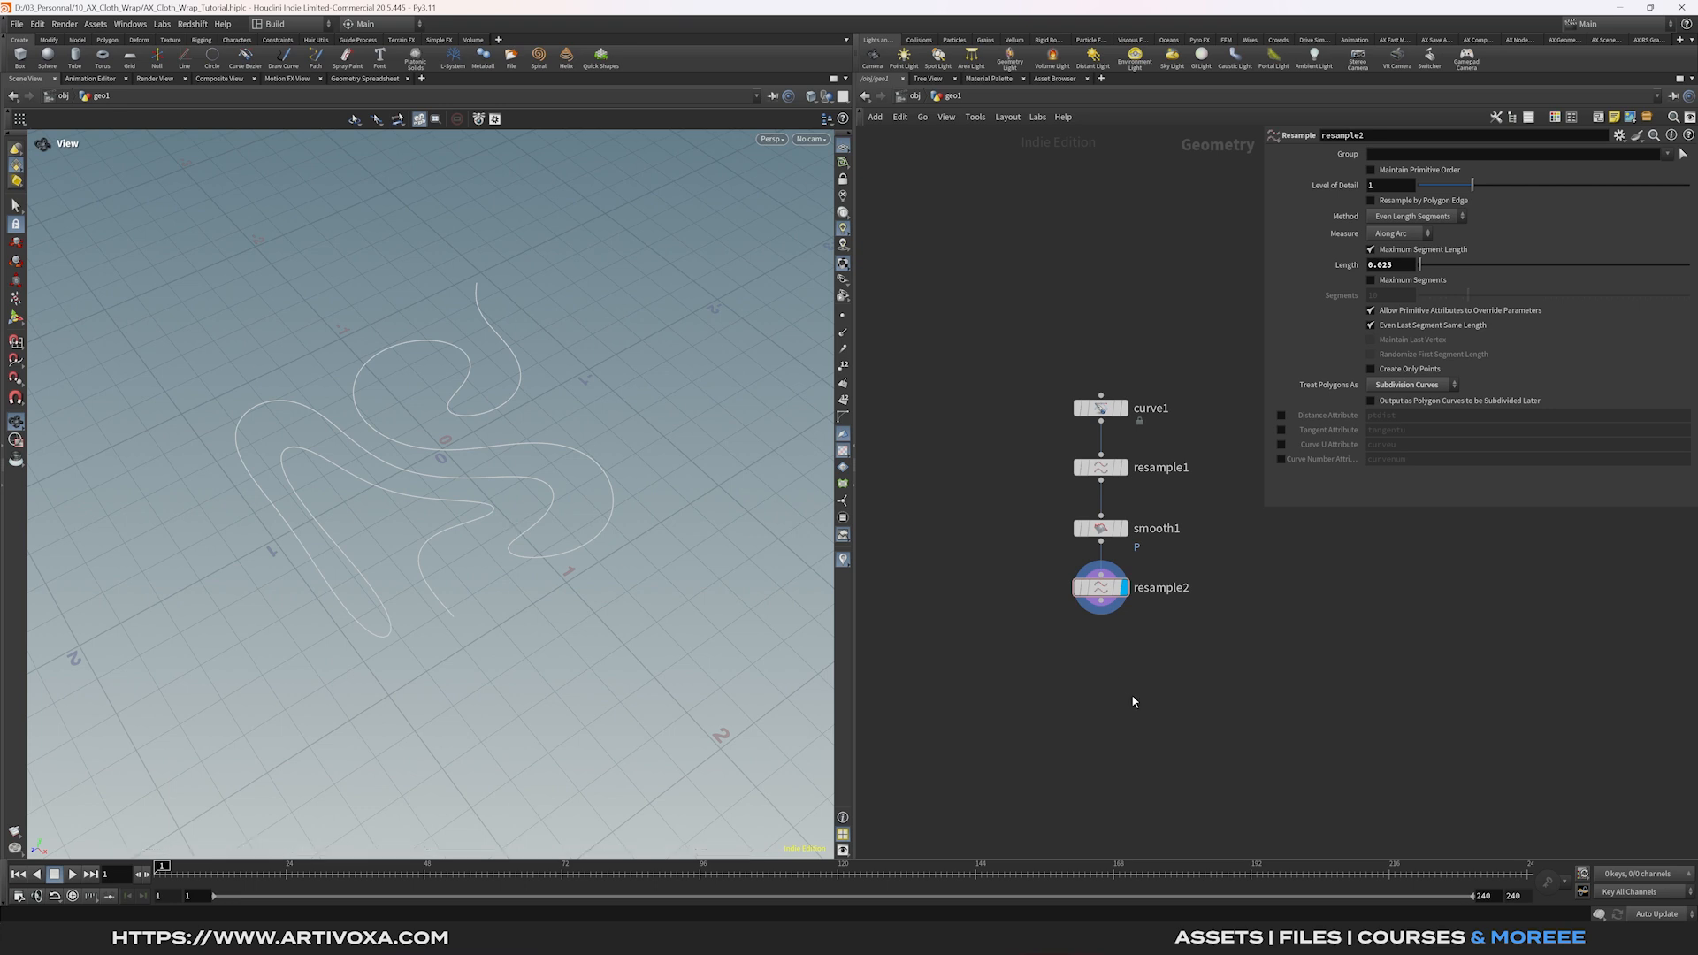
Add a Point VOP node after resample2 and open its inner network.
{"action": "key", "text": "Tab"}
{"action": "type", "text": "ppo"}
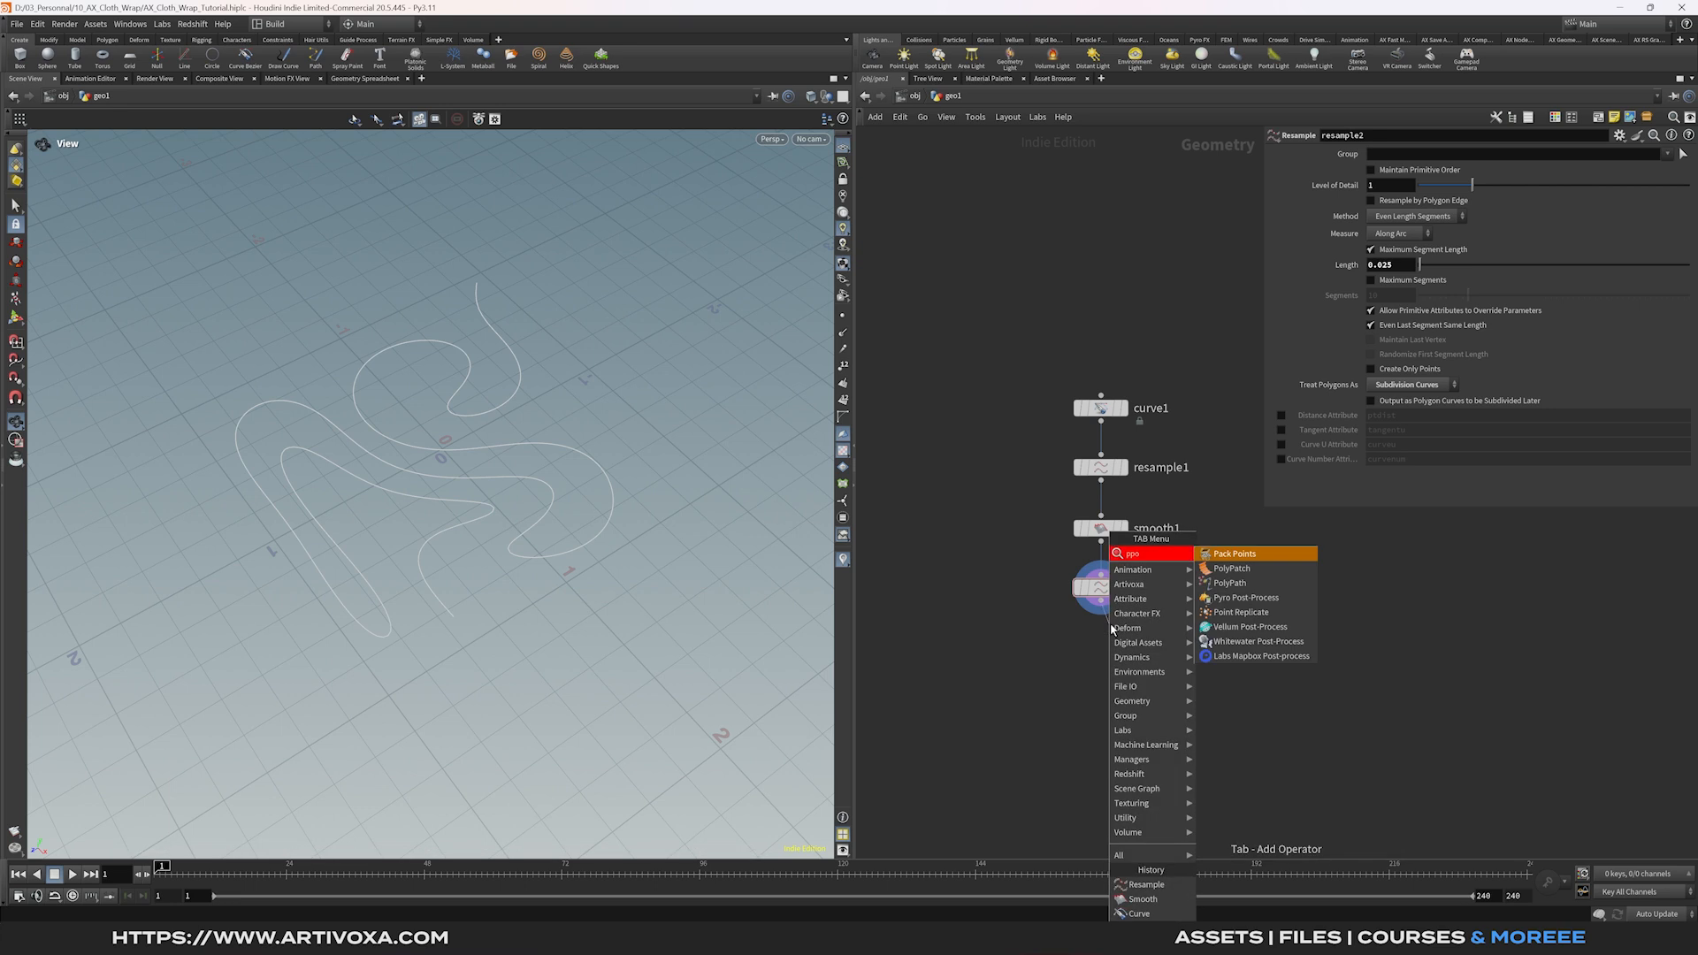
{"action": "key", "text": "BackSpace"}
{"action": "key", "text": "BackSpace"}
{"action": "type", "text": "ointvop"}
{"action": "key", "text": "Return"}
{"action": "left_click", "coordinate": [1101, 652]}
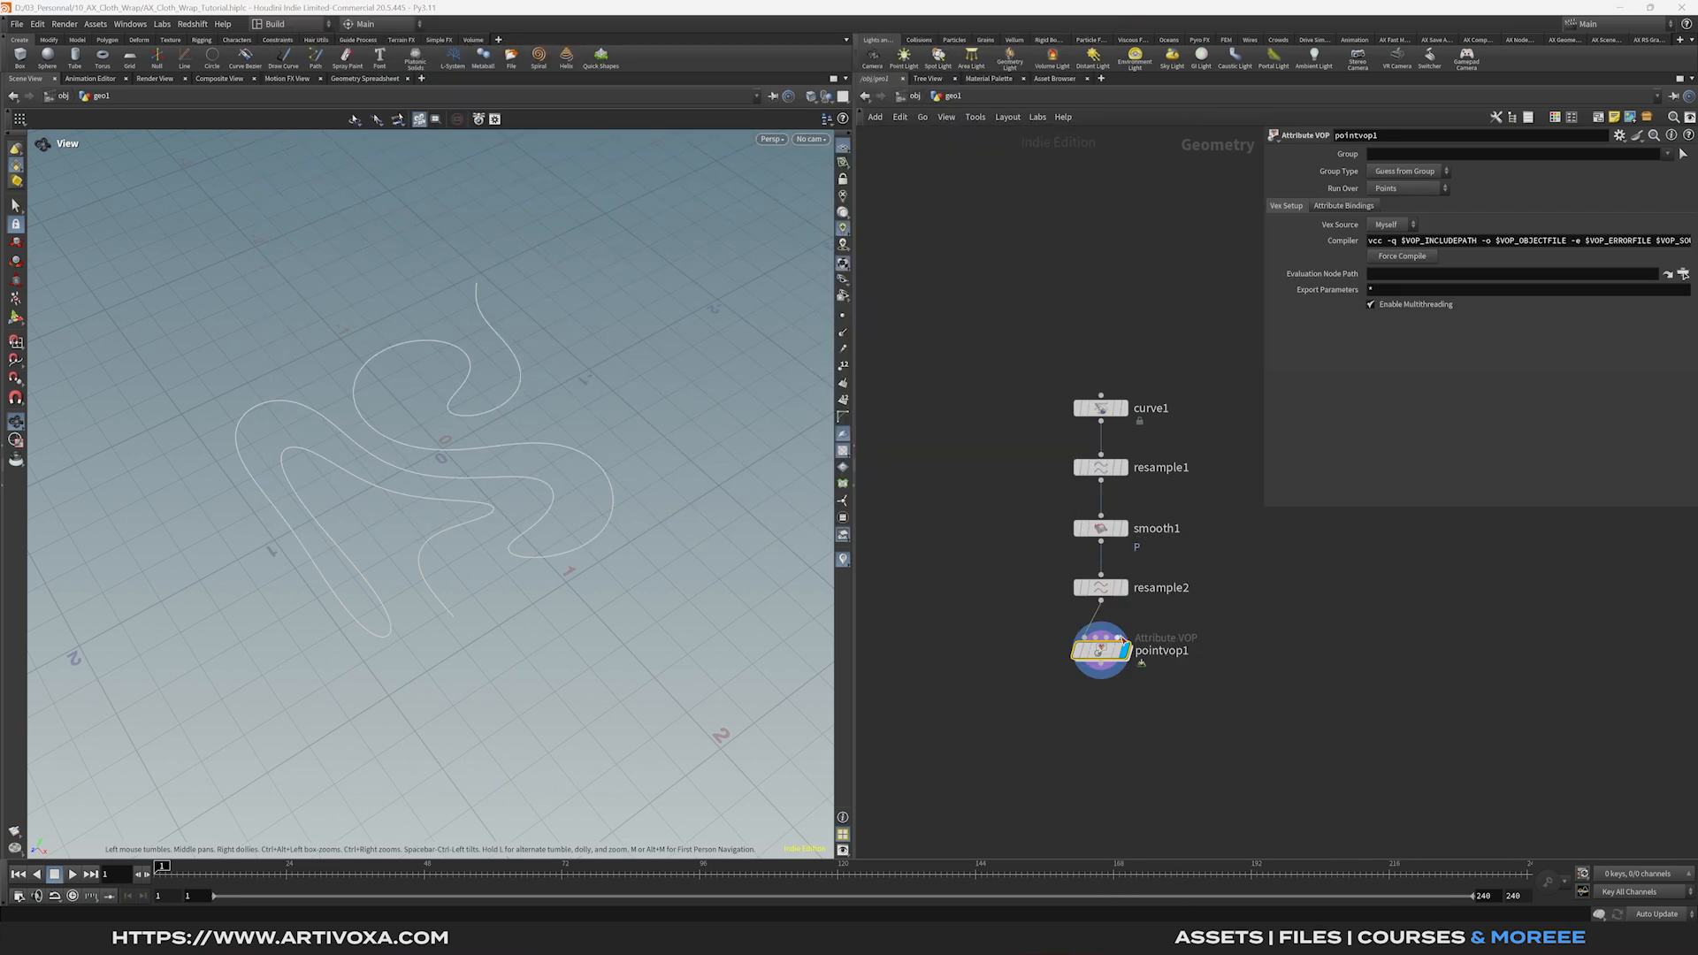
{"action": "double_click", "coordinate": [1101, 651]}
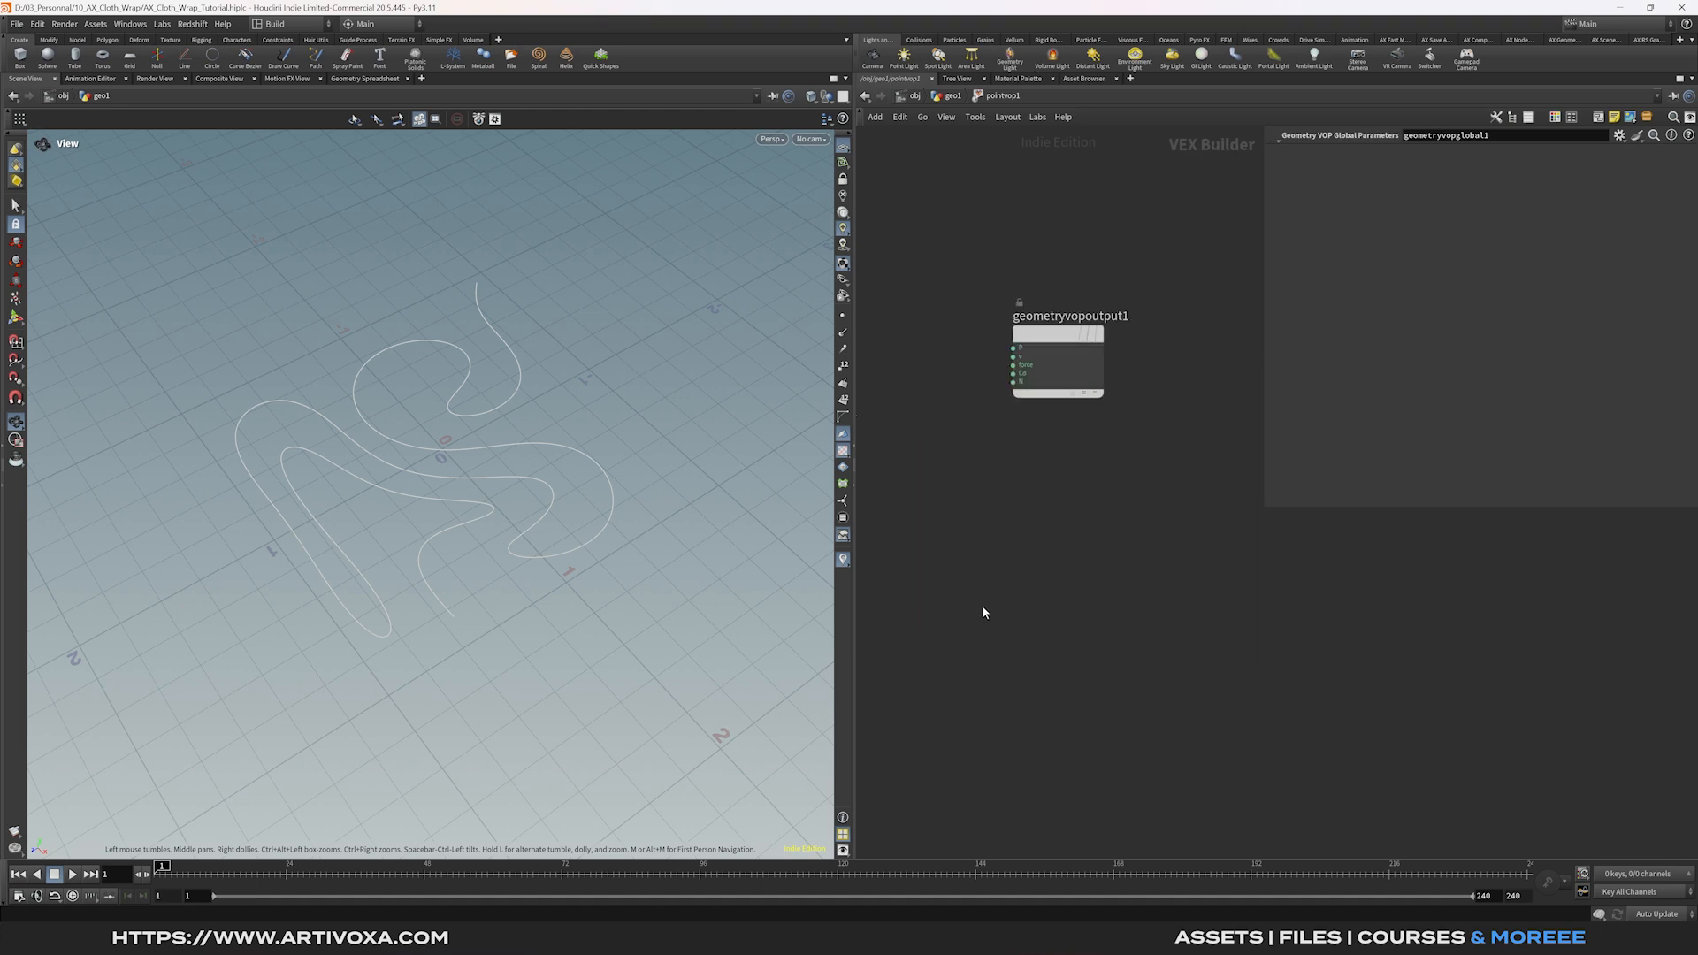
Add a Turbulent Noise node and connect the global P output to its position input.
{"action": "key", "text": "Tab"}
{"action": "type", "text": "turb"}
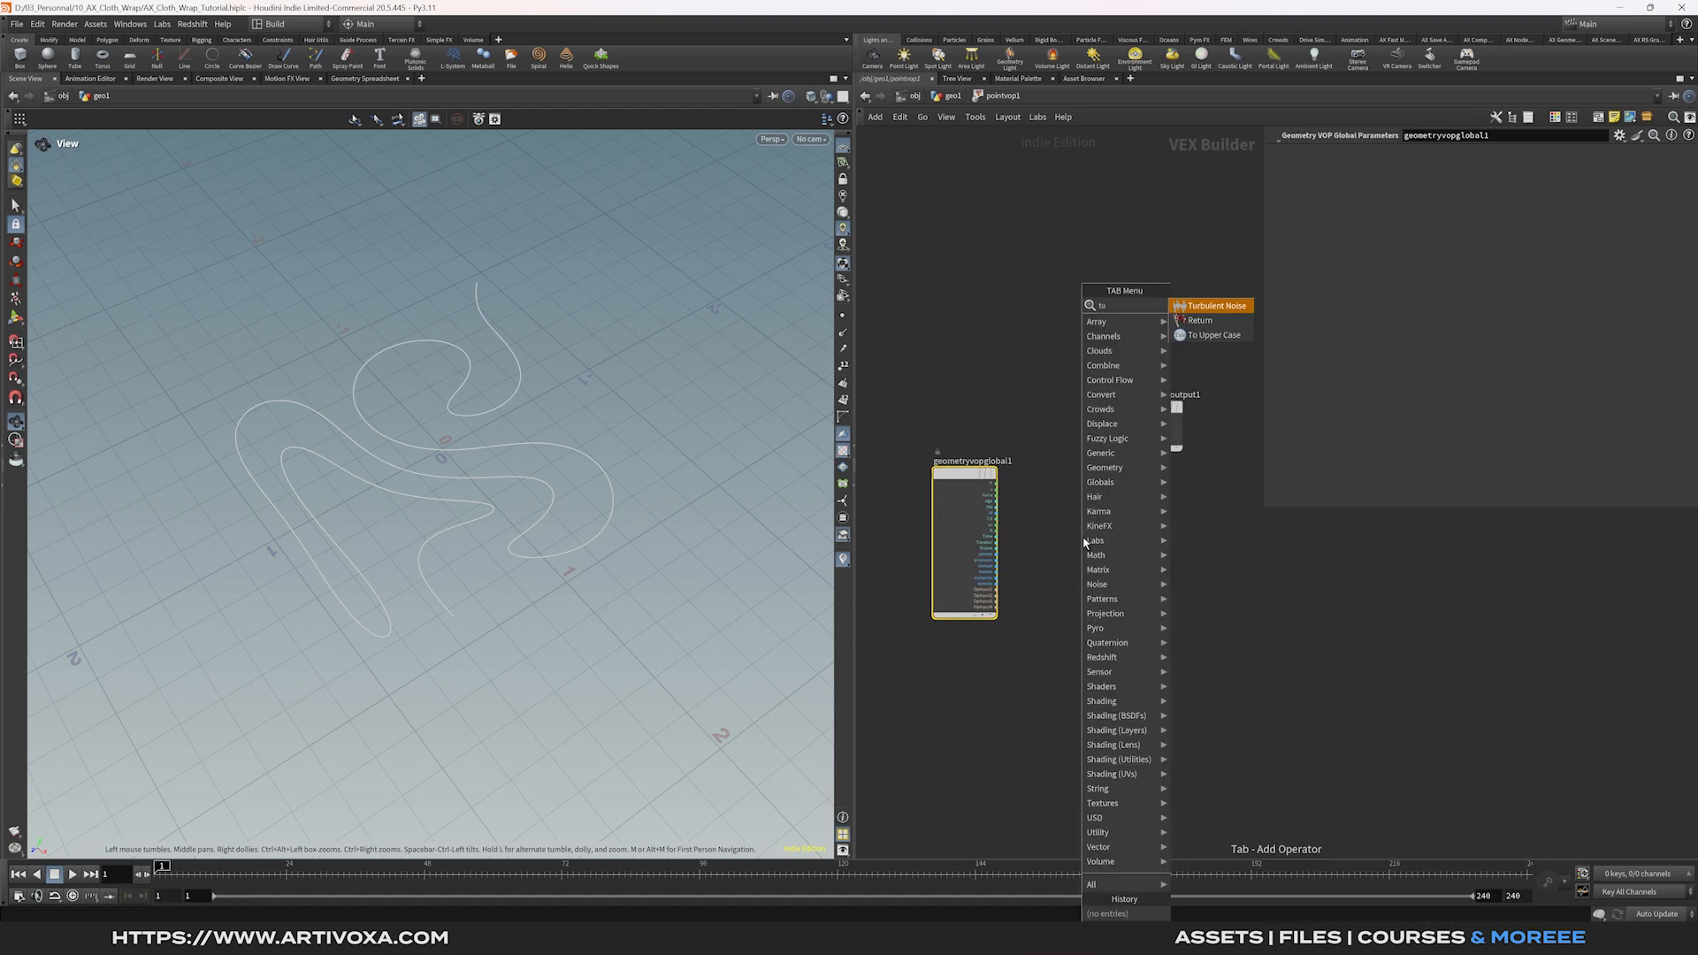
{"action": "key", "text": "Return"}
{"action": "left_click", "coordinate": [1085, 538]}
{"action": "left_click_drag", "start_coordinate": [1086, 540], "coordinate": [1122, 514]}
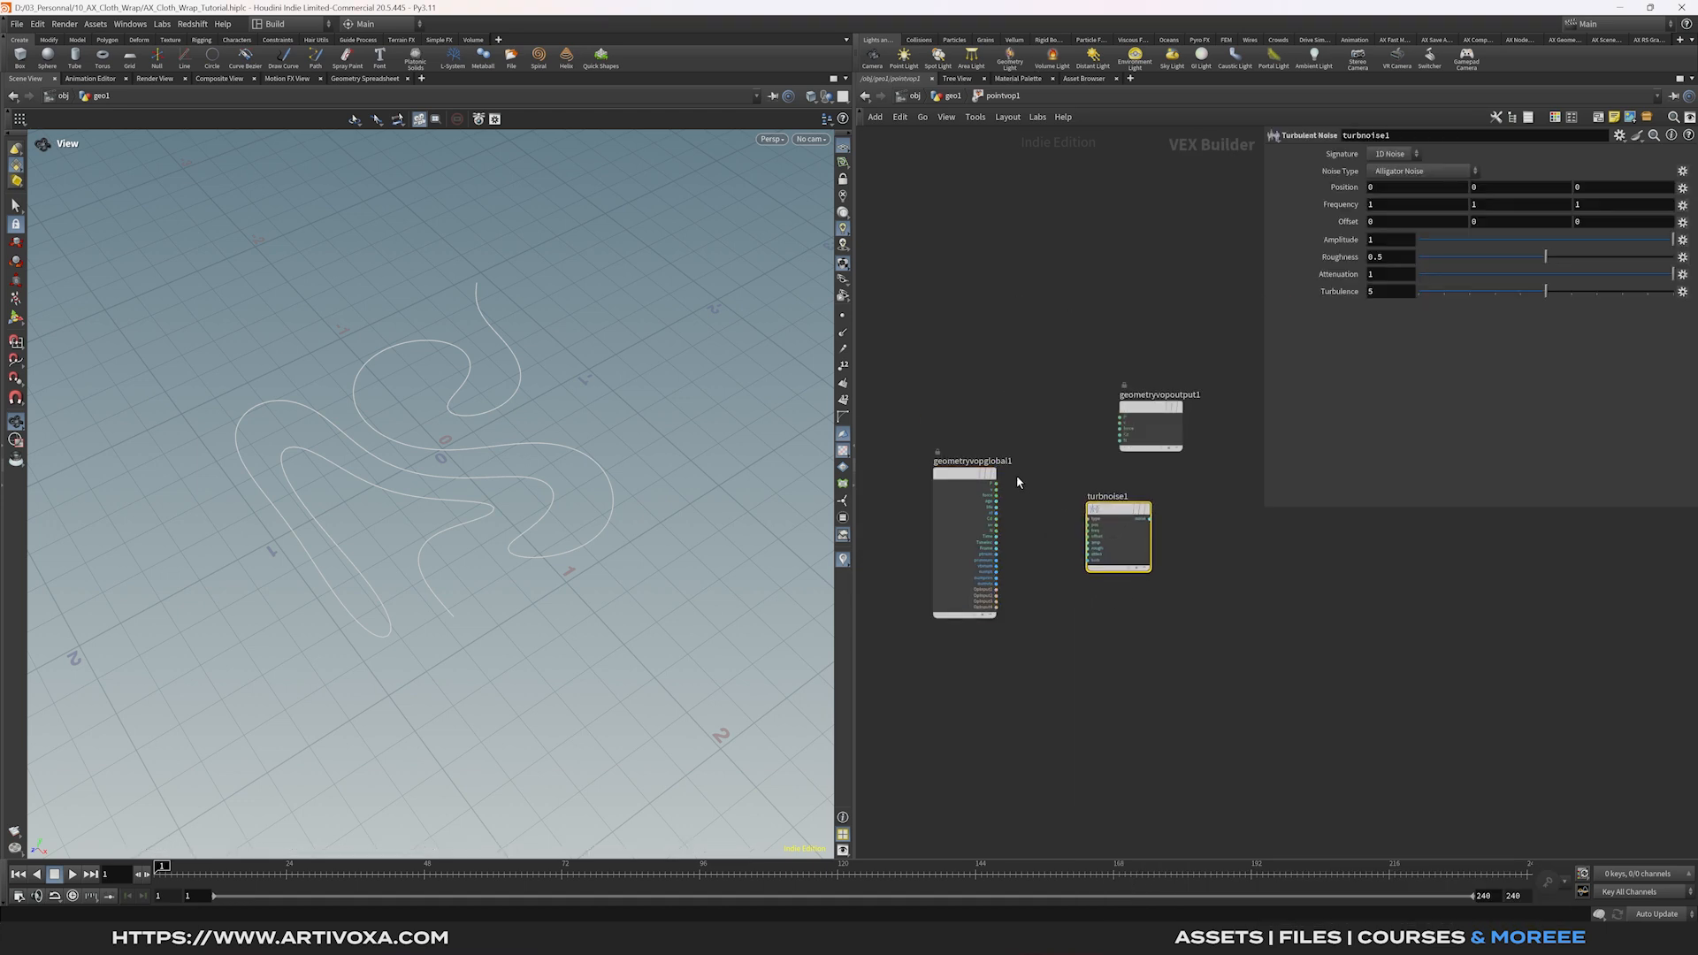
{"action": "left_click", "coordinate": [996, 484]}
{"action": "left_click", "coordinate": [1089, 526]}
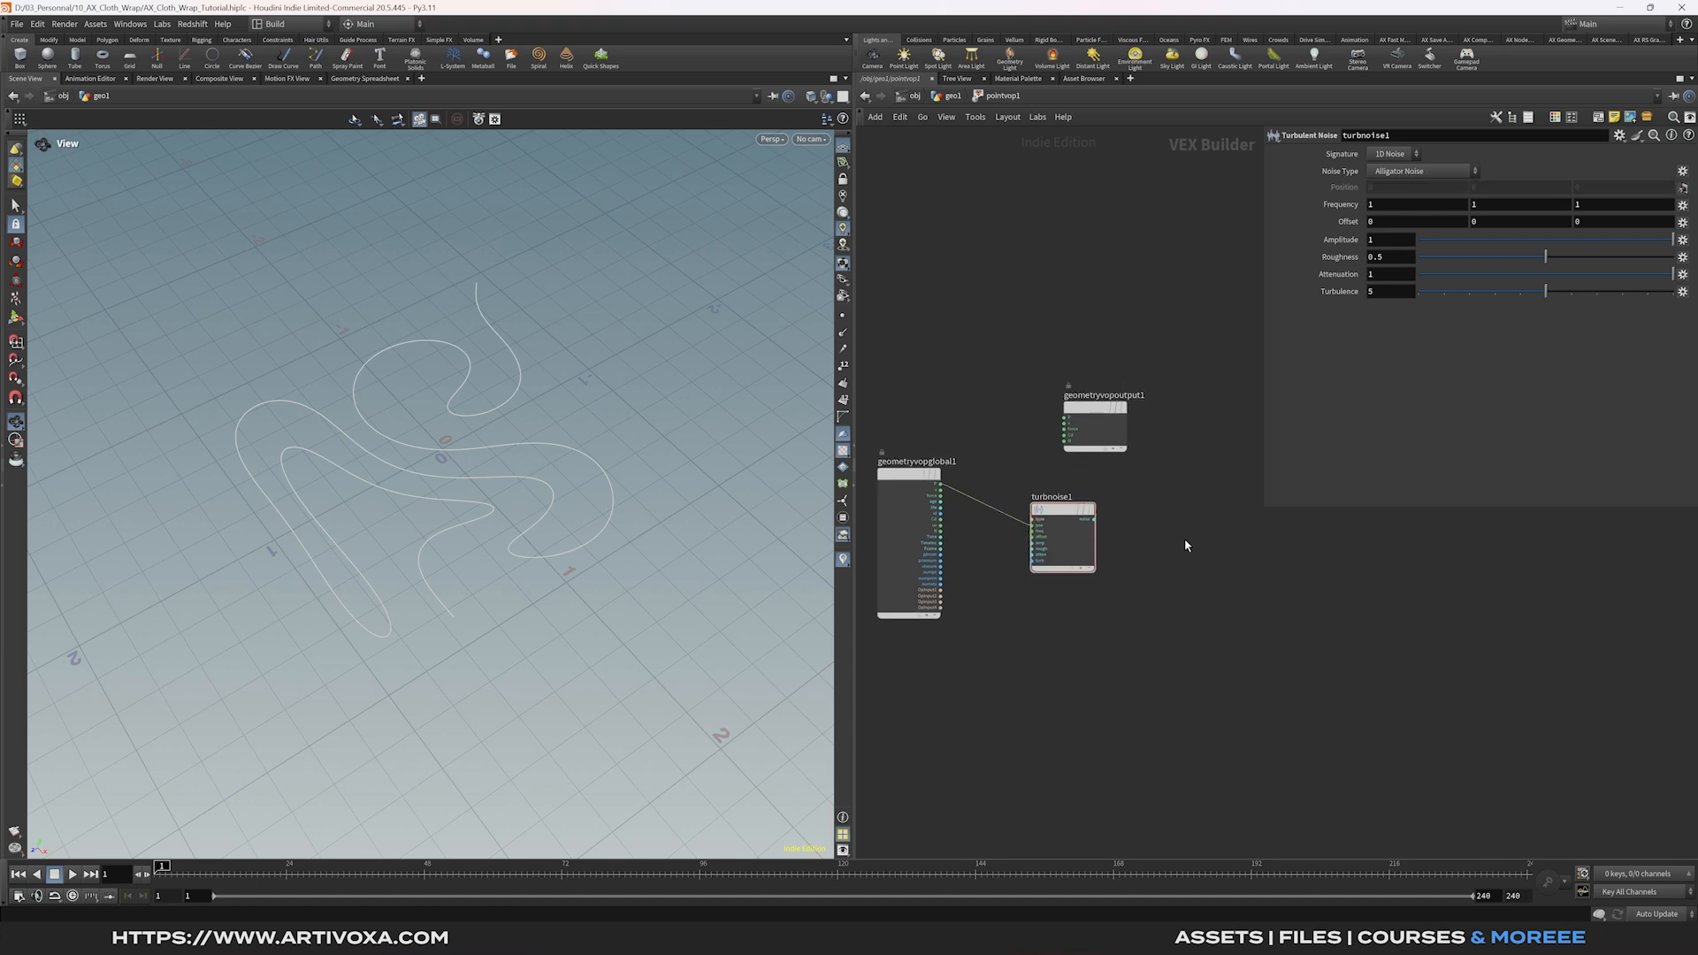
Add a Bind Export node and connect the turbulent noise output to its input.
{"action": "key", "text": "Tab"}
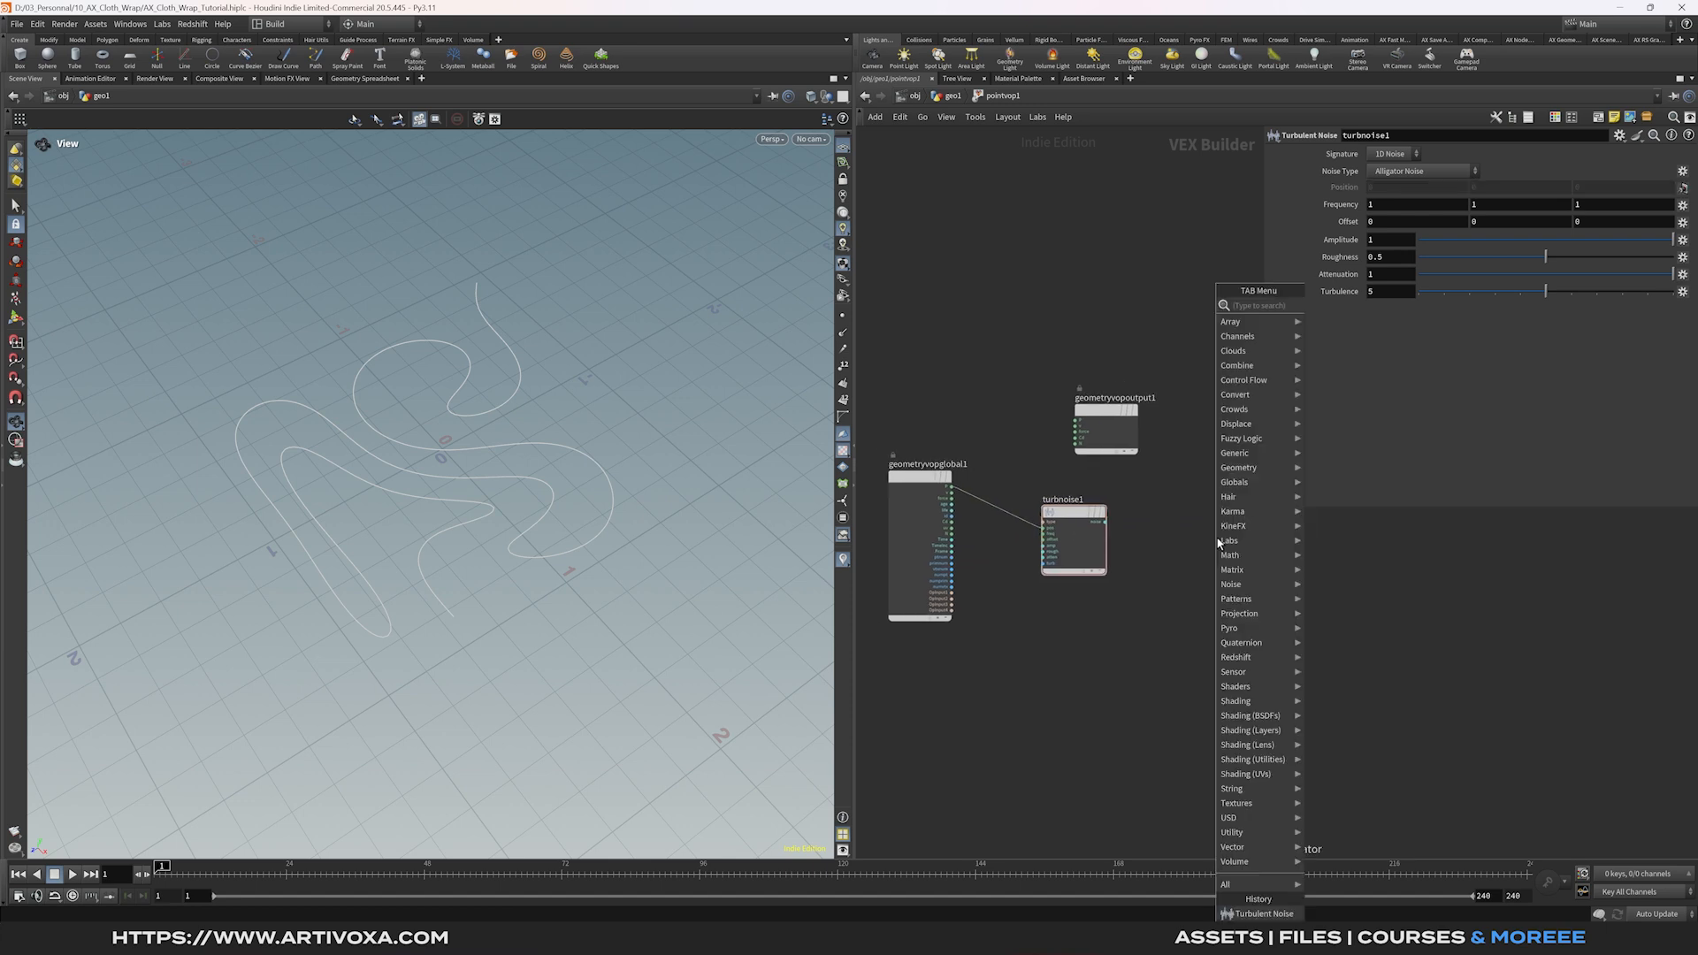
{"action": "type", "text": "bind"}
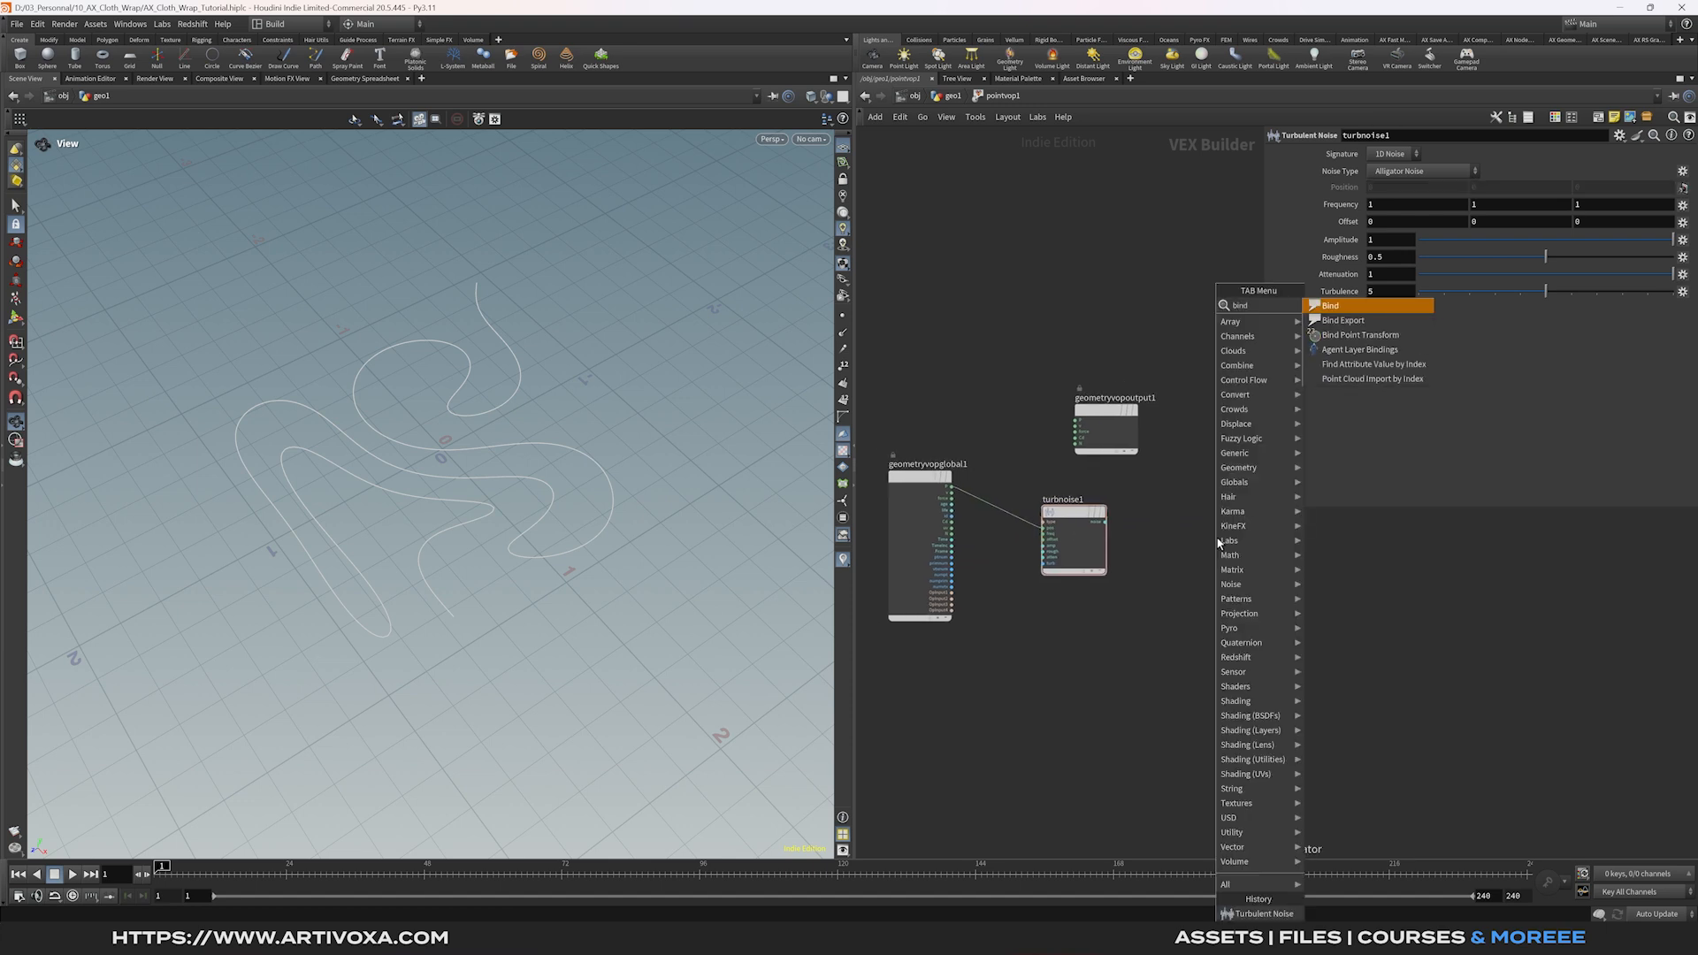
{"action": "key", "text": "Return"}
{"action": "left_click", "coordinate": [1252, 538]}
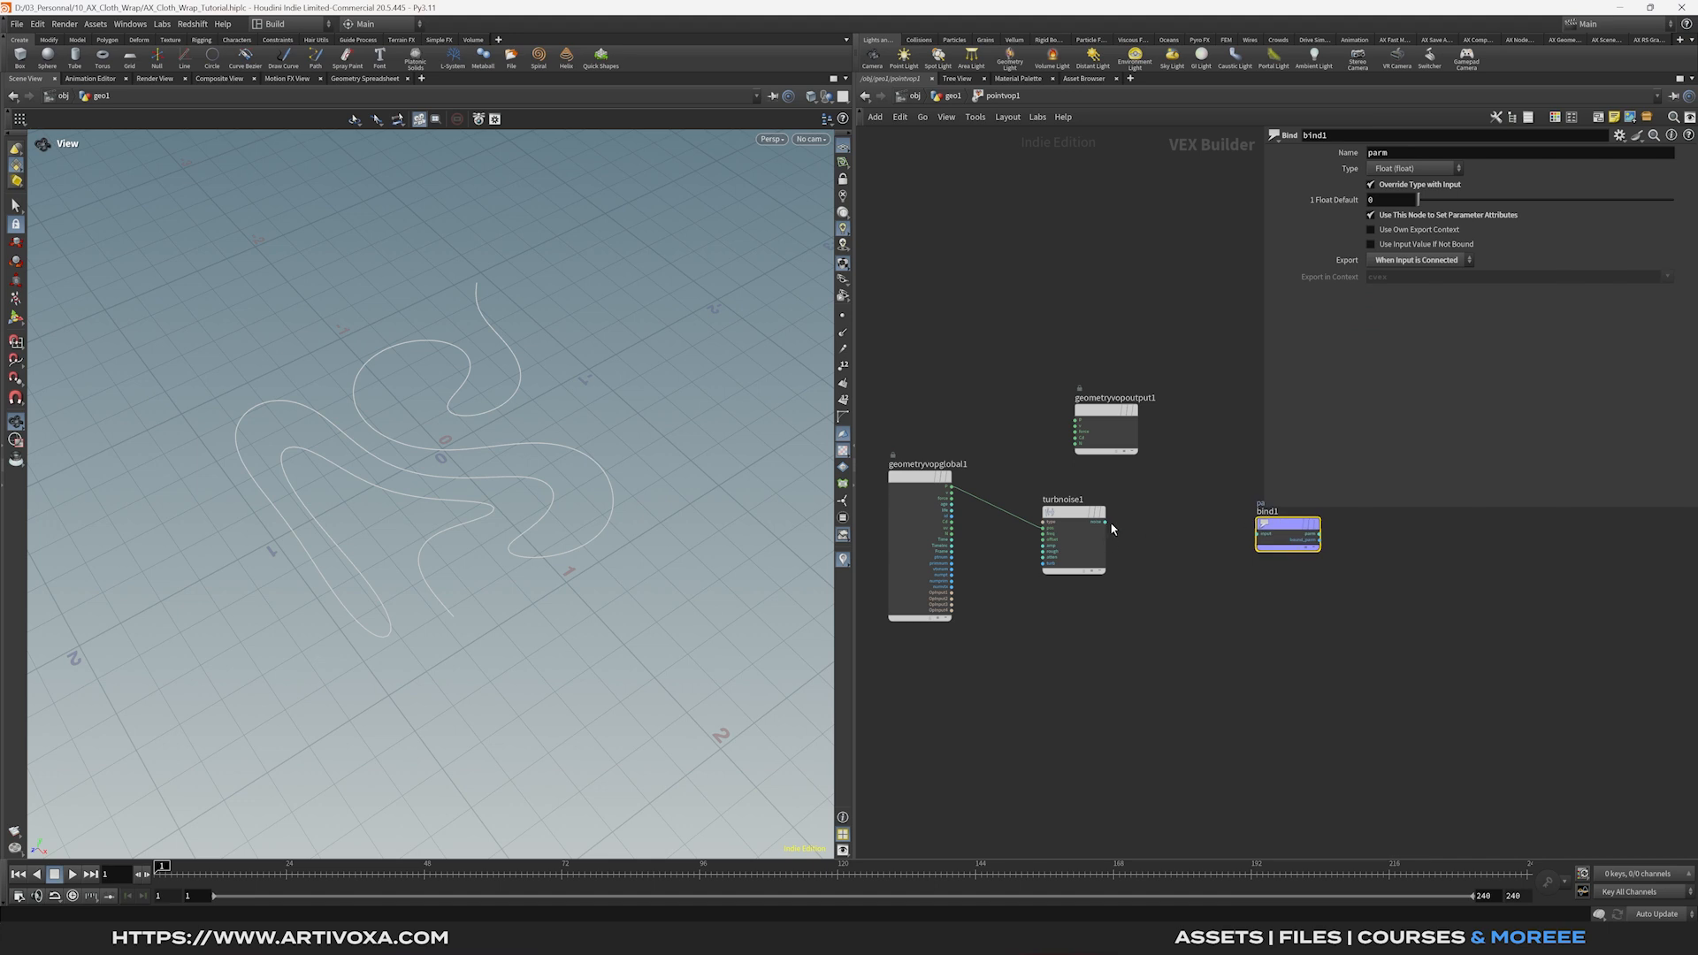
{"action": "left_click_drag", "start_coordinate": [1105, 522], "coordinate": [1258, 534]}
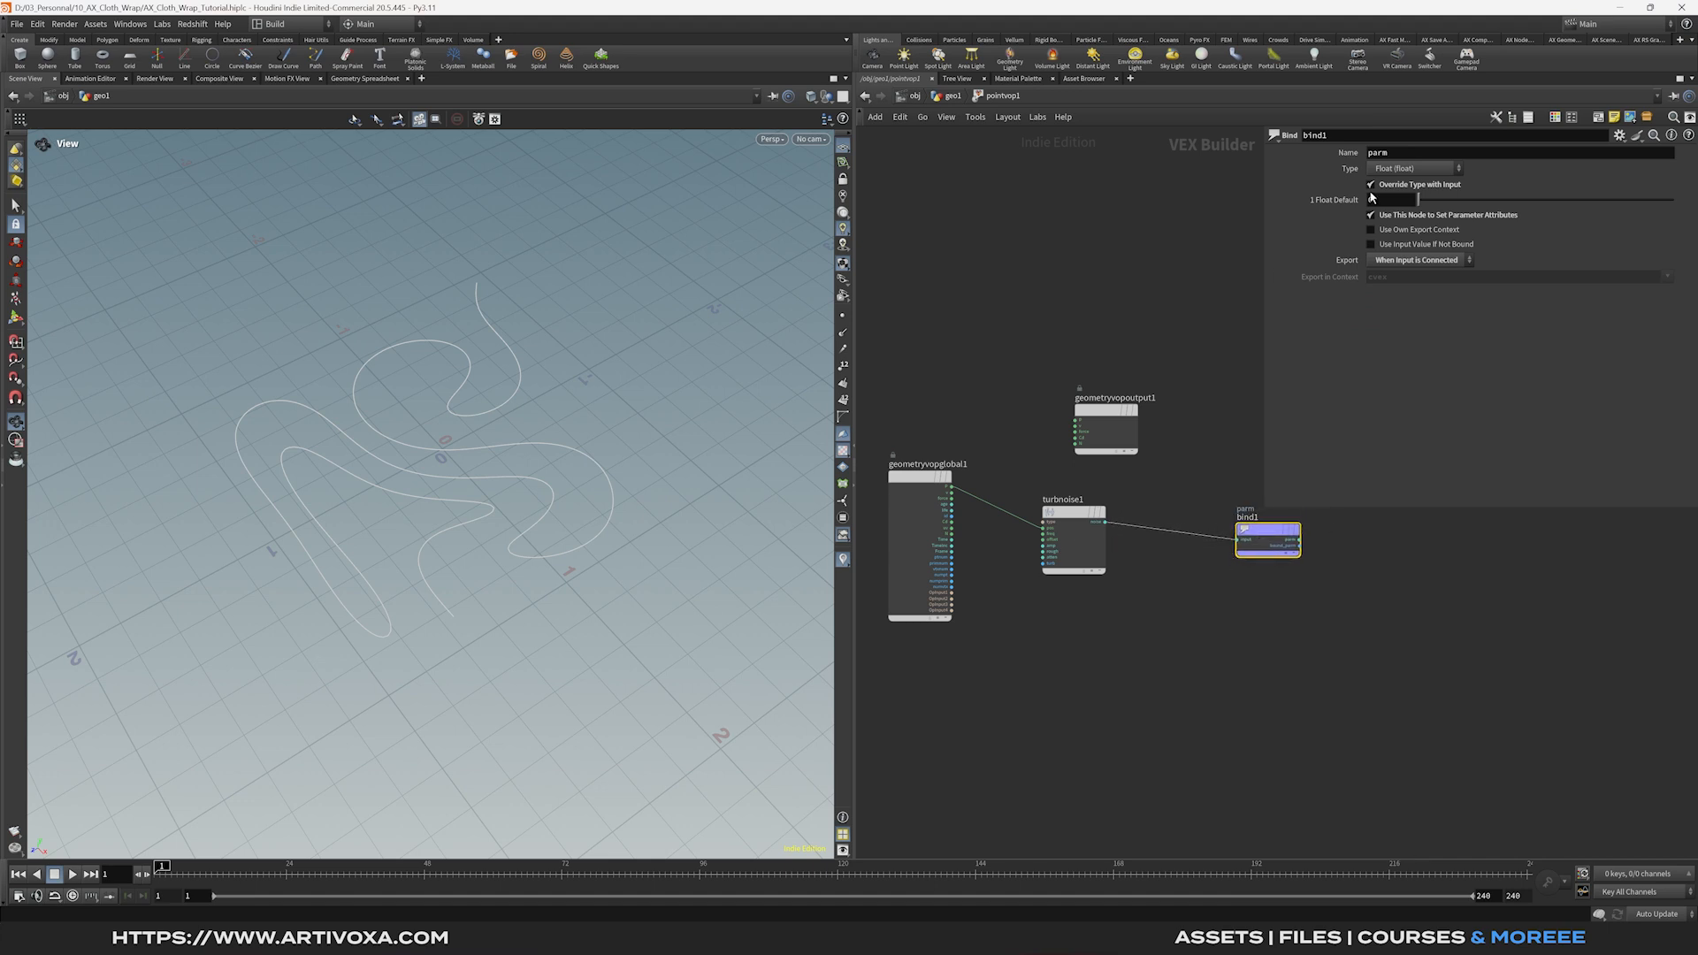
Name the exported attribute of the Bind Export node growth.
{"action": "left_click", "coordinate": [1410, 152]}
{"action": "type", "text": "g"}
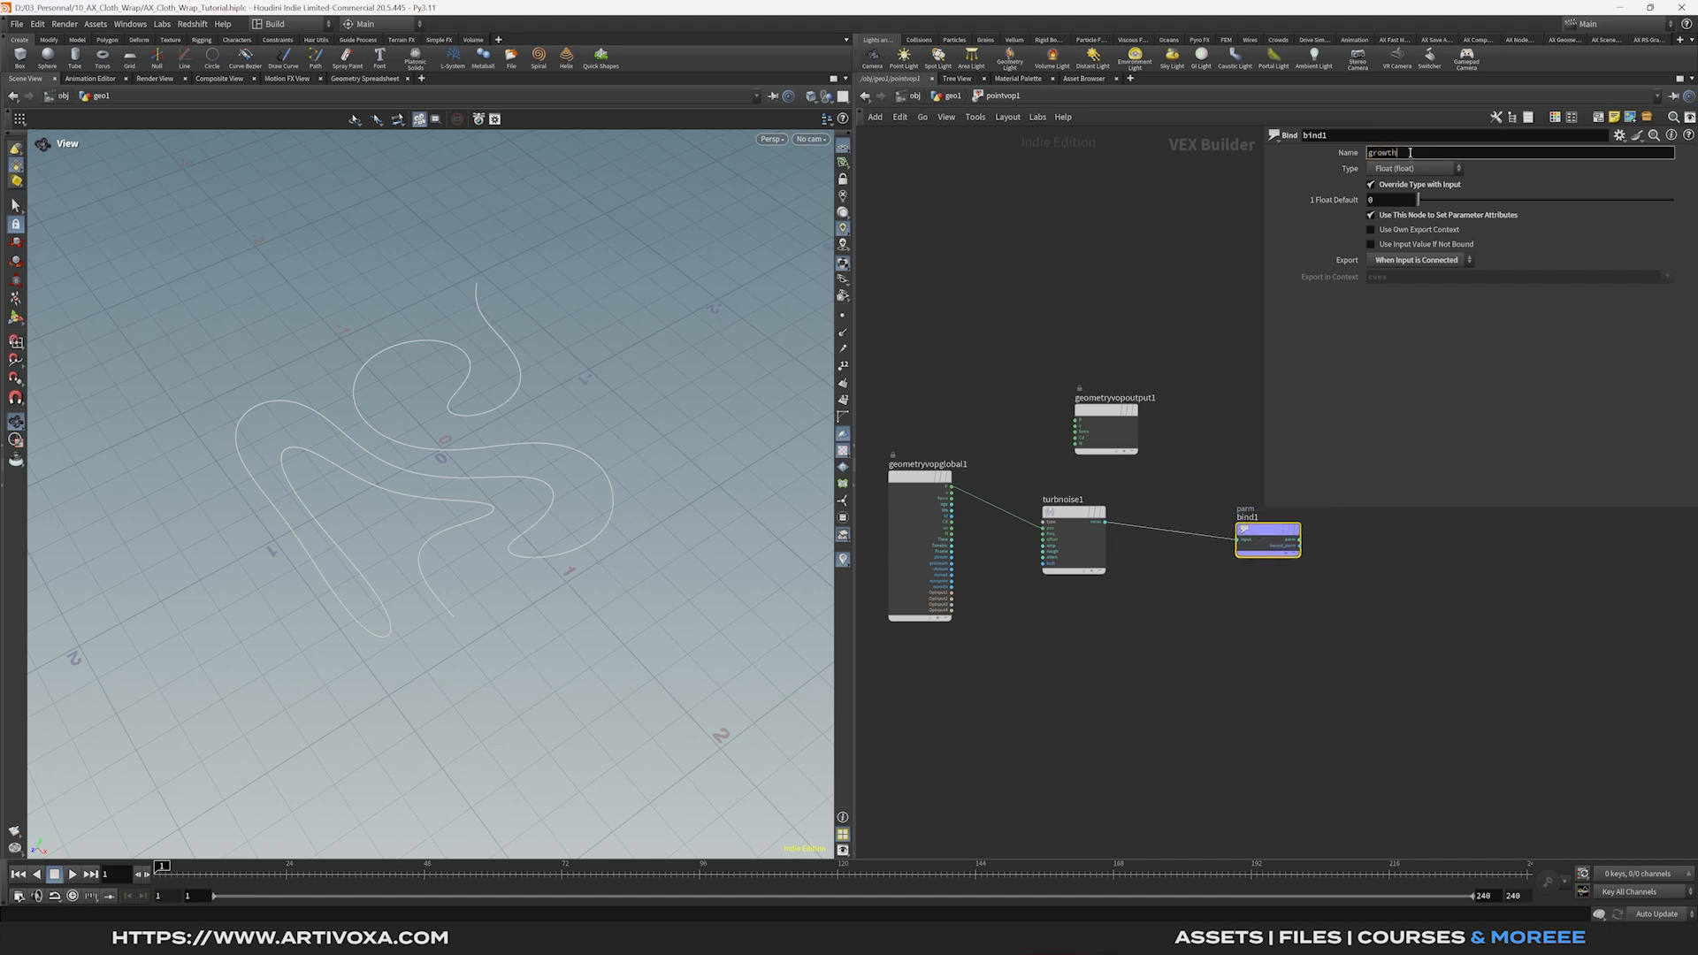
{"action": "type", "text": "rowth"}
{"action": "key", "text": "Return"}
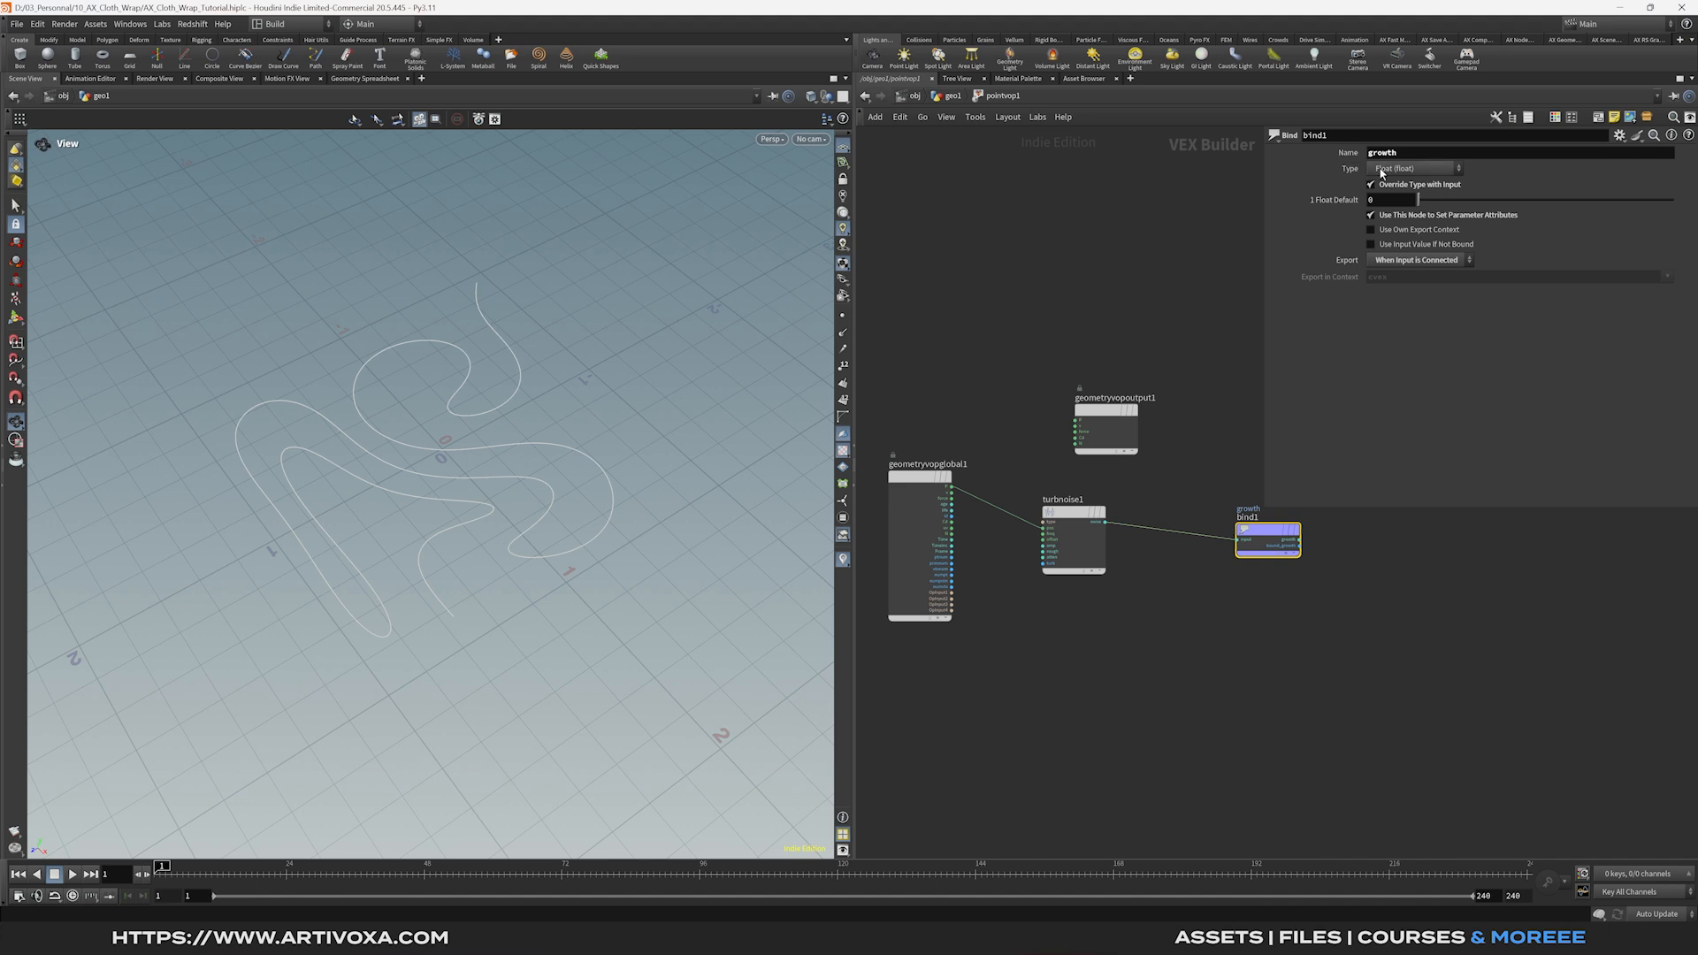
Add a Divide Constant node and wire it between the global Time output and the turbulent noise offset input.
{"action": "key", "text": "l"}
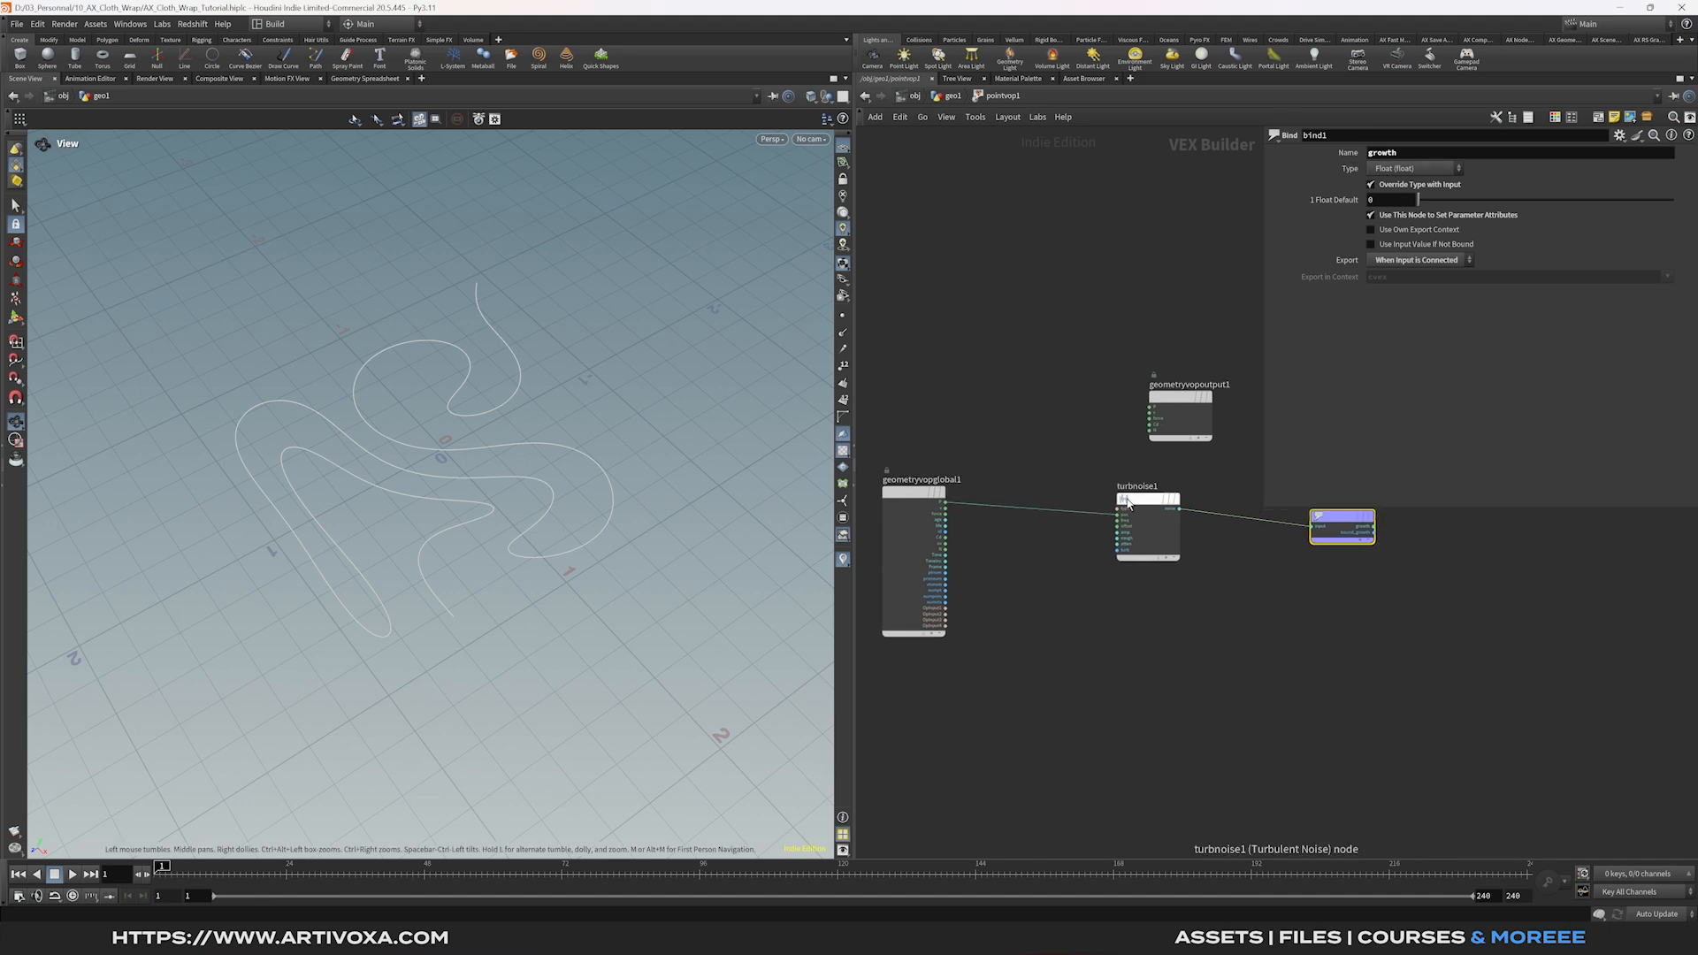
{"action": "scroll", "coordinate": [1052, 586], "scroll_direction": "up", "scroll_amount": 2}
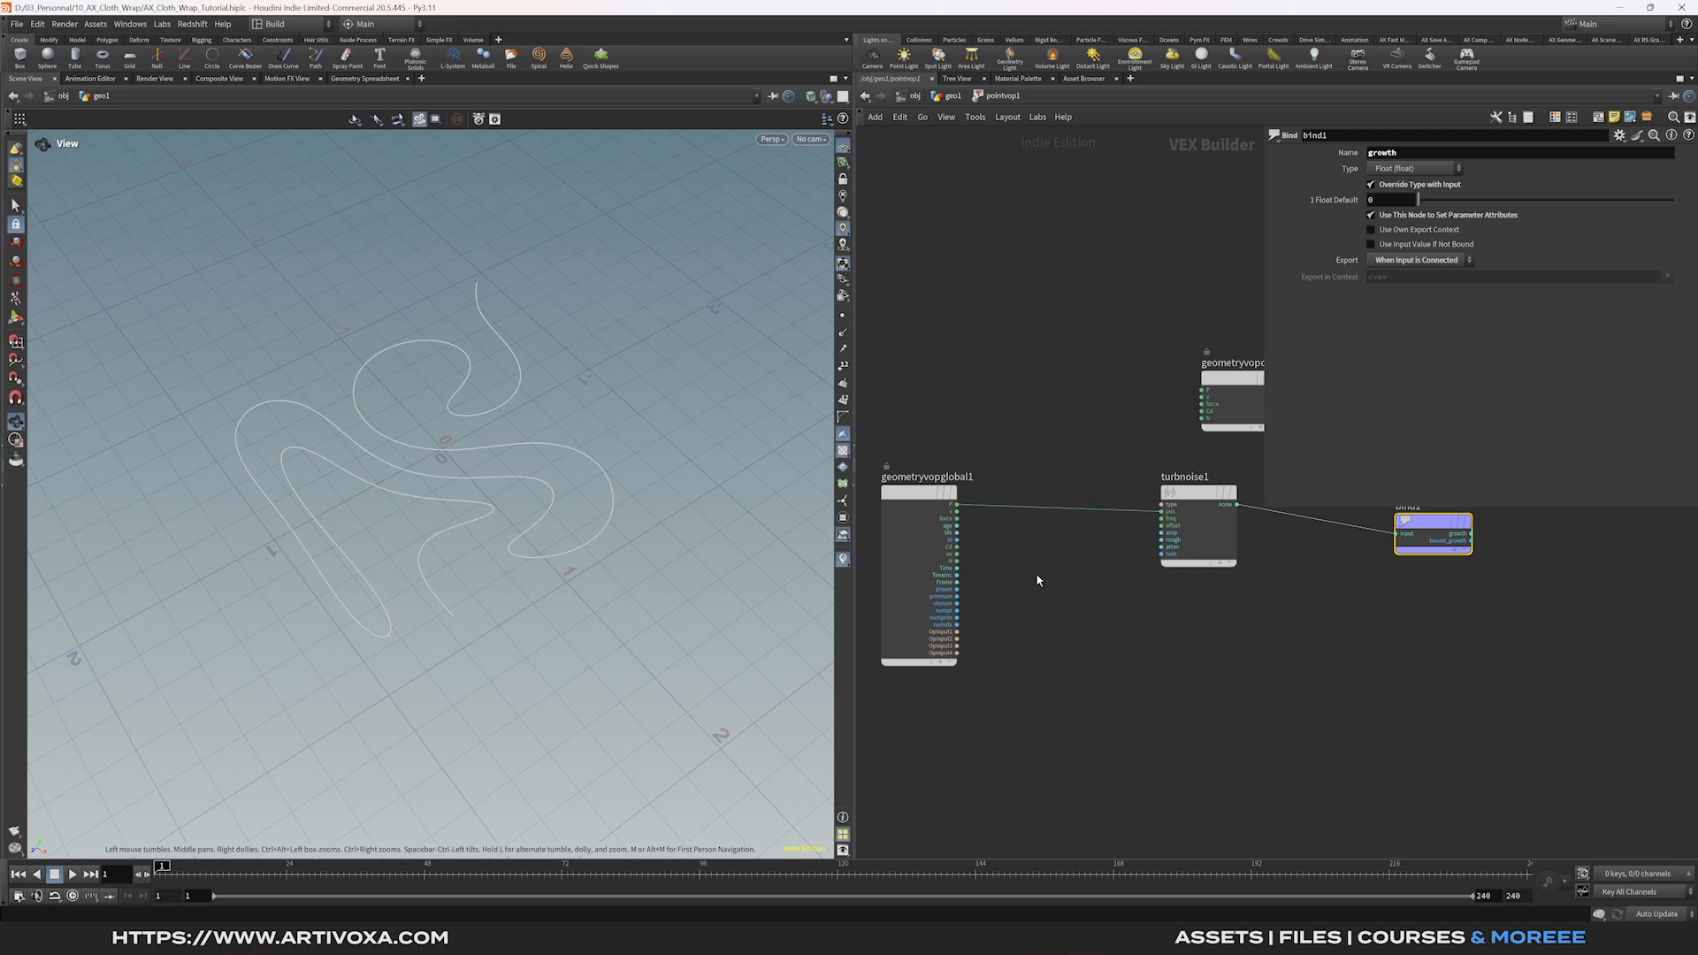
{"action": "key", "text": "Tab"}
{"action": "type", "text": "div"}
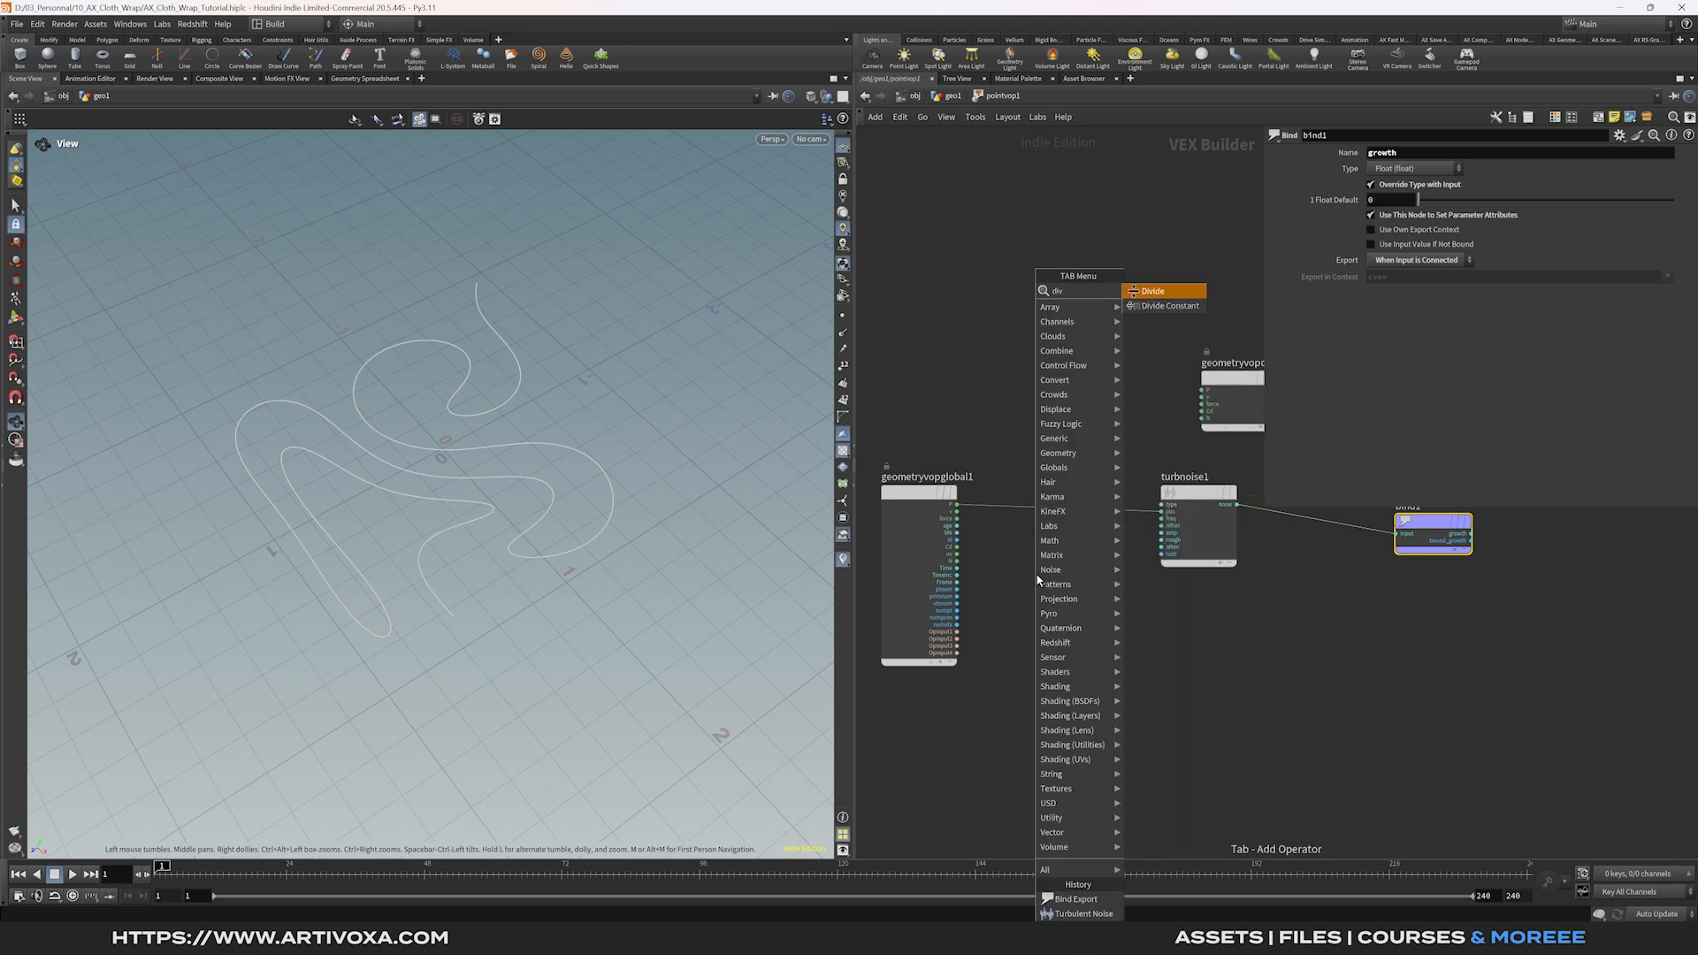
{"action": "key", "text": "Down"}
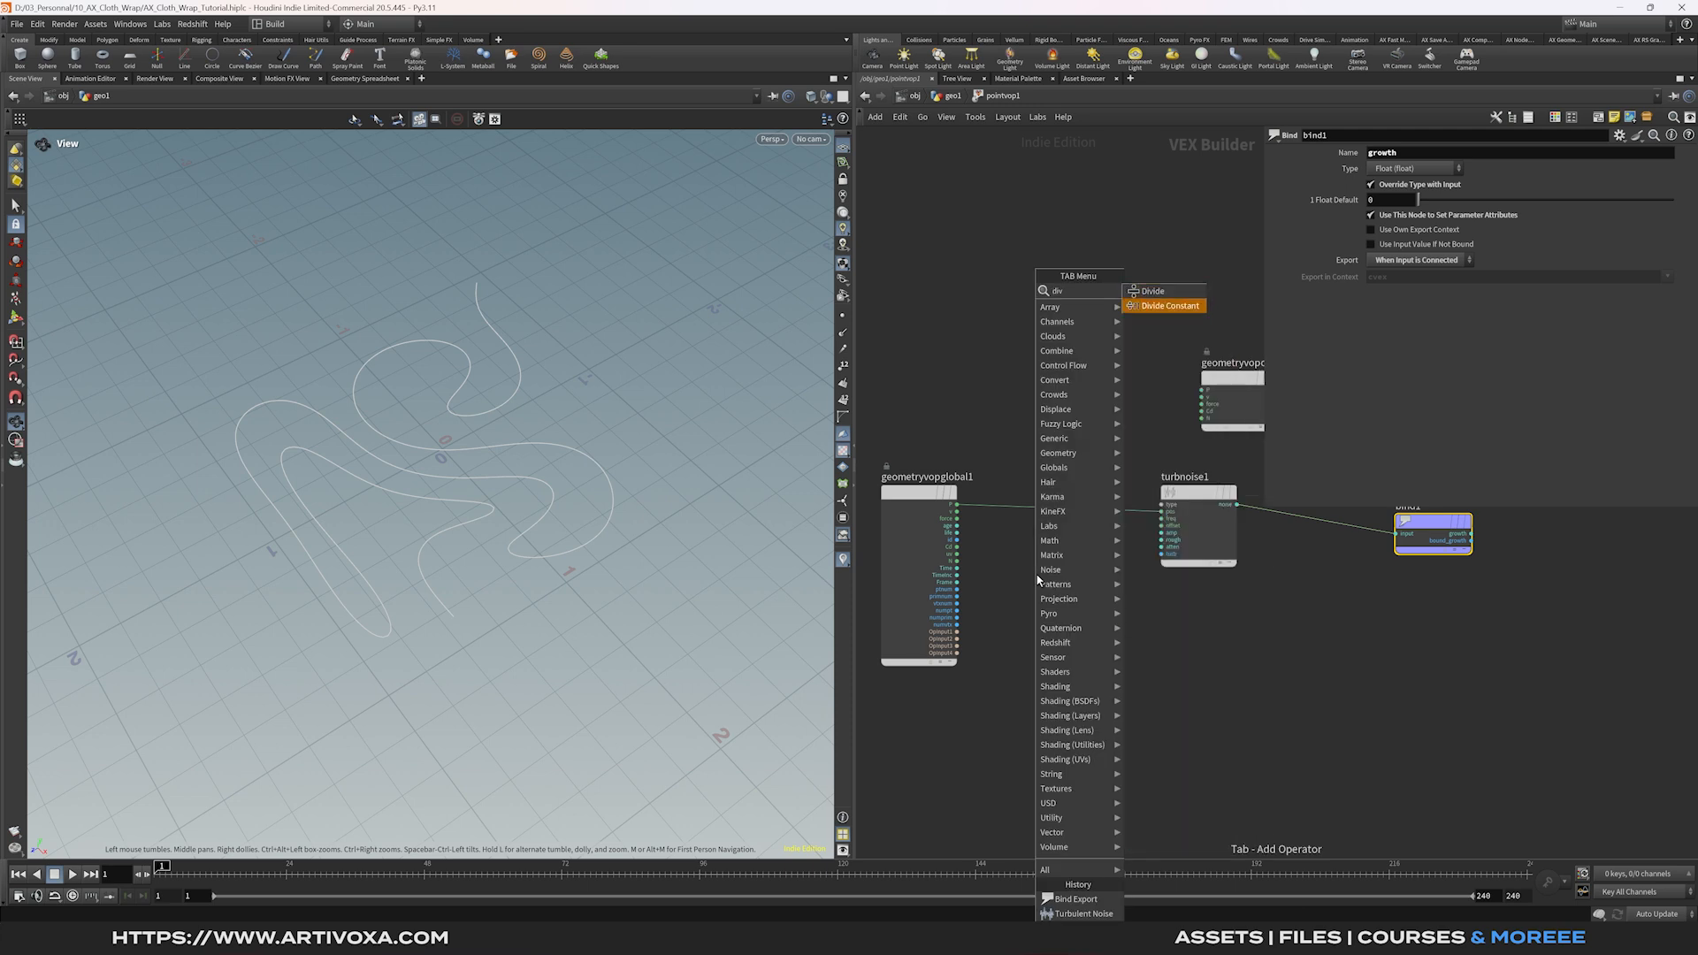
{"action": "key", "text": "Return"}
{"action": "left_click", "coordinate": [1034, 579]}
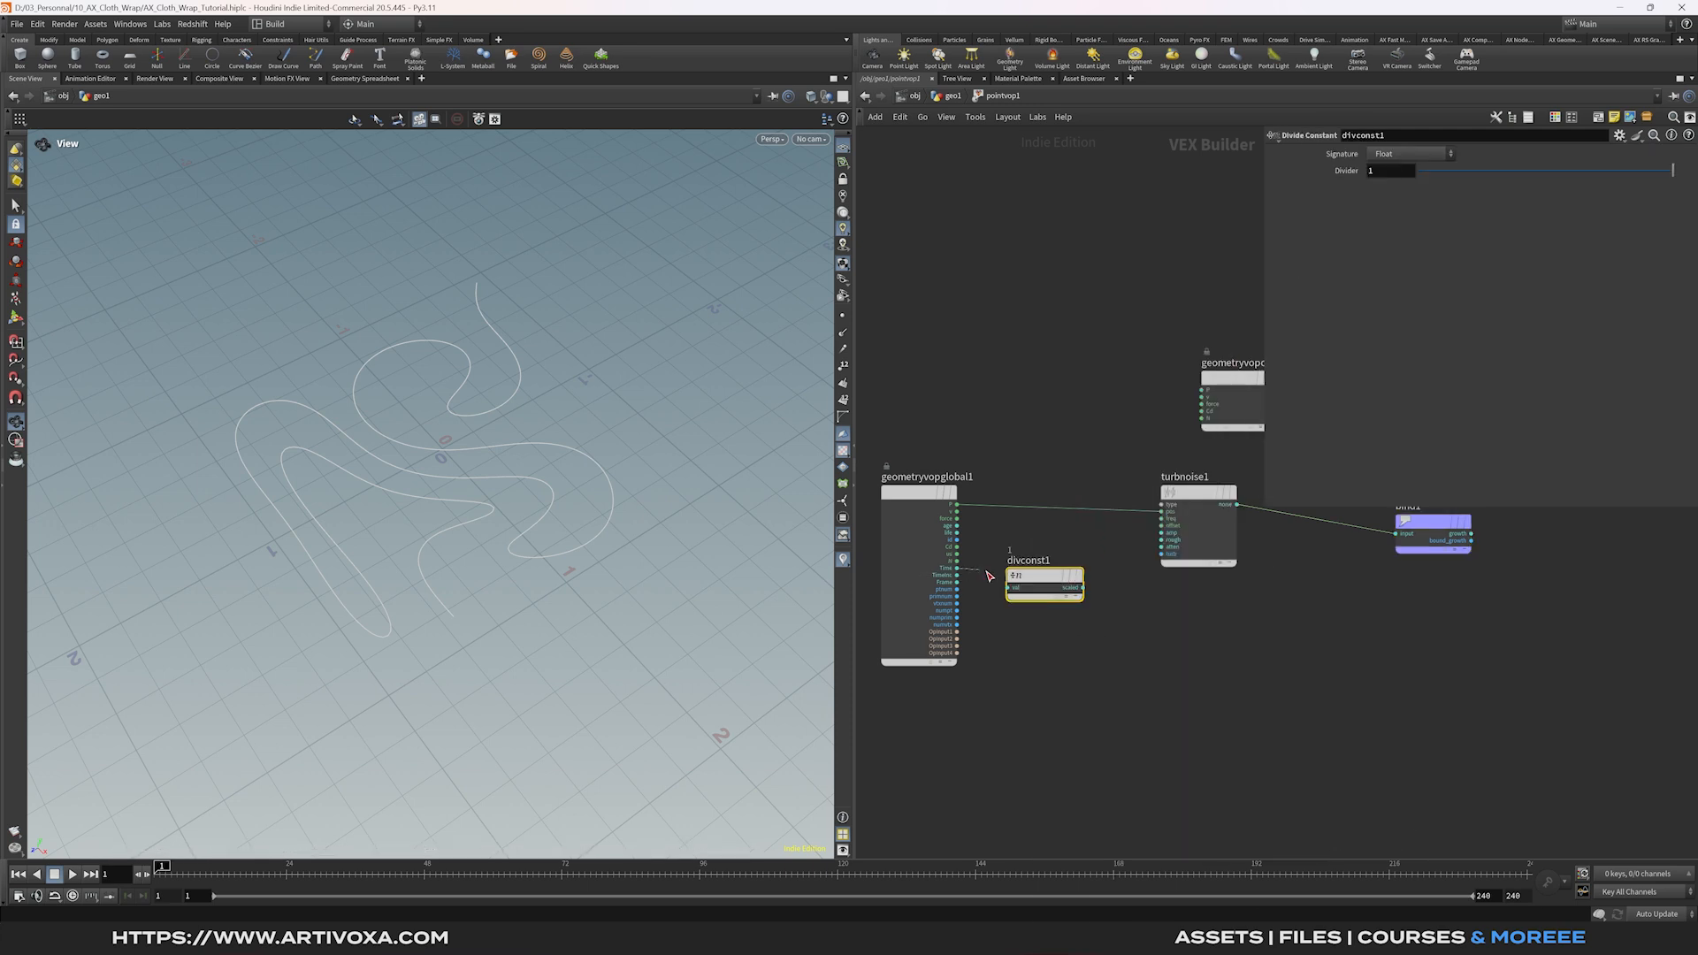
{"action": "left_click_drag", "start_coordinate": [958, 569], "coordinate": [1159, 528]}
{"action": "left_click_drag", "start_coordinate": [1043, 575], "coordinate": [1051, 581]}
Set the Divide Constant node's divider to 2.5.
{"action": "left_click", "coordinate": [1391, 171]}
{"action": "type", "text": "2"}
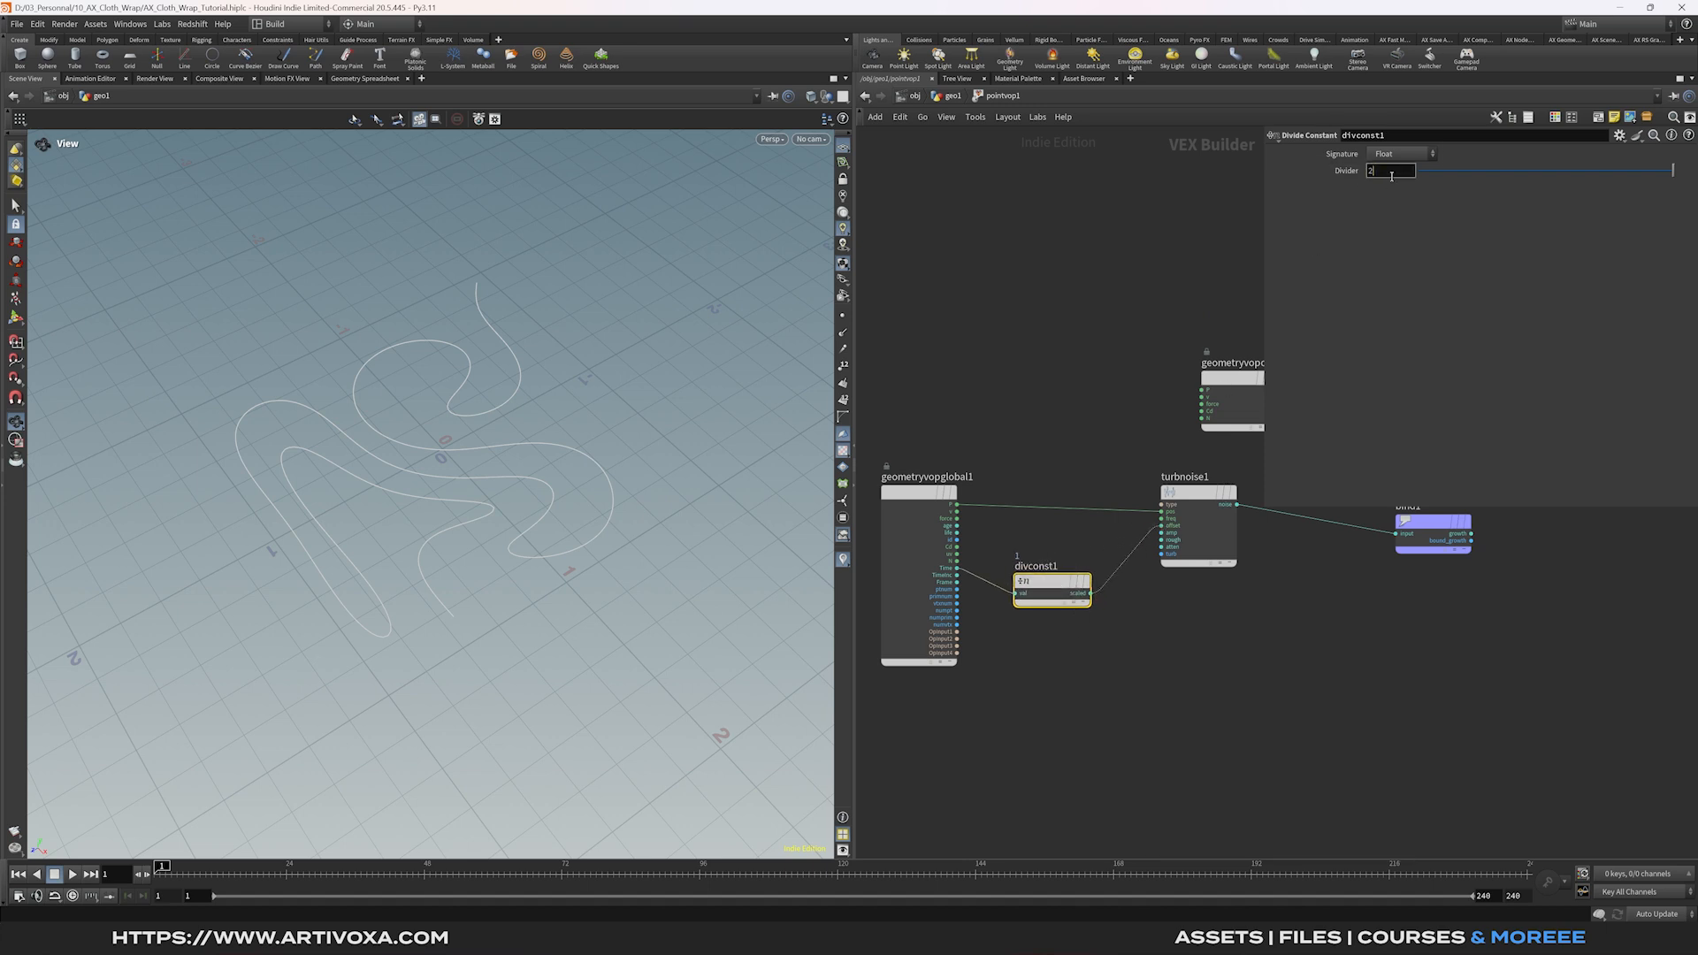
{"action": "type", "text": ".5"}
{"action": "key", "text": "Return"}
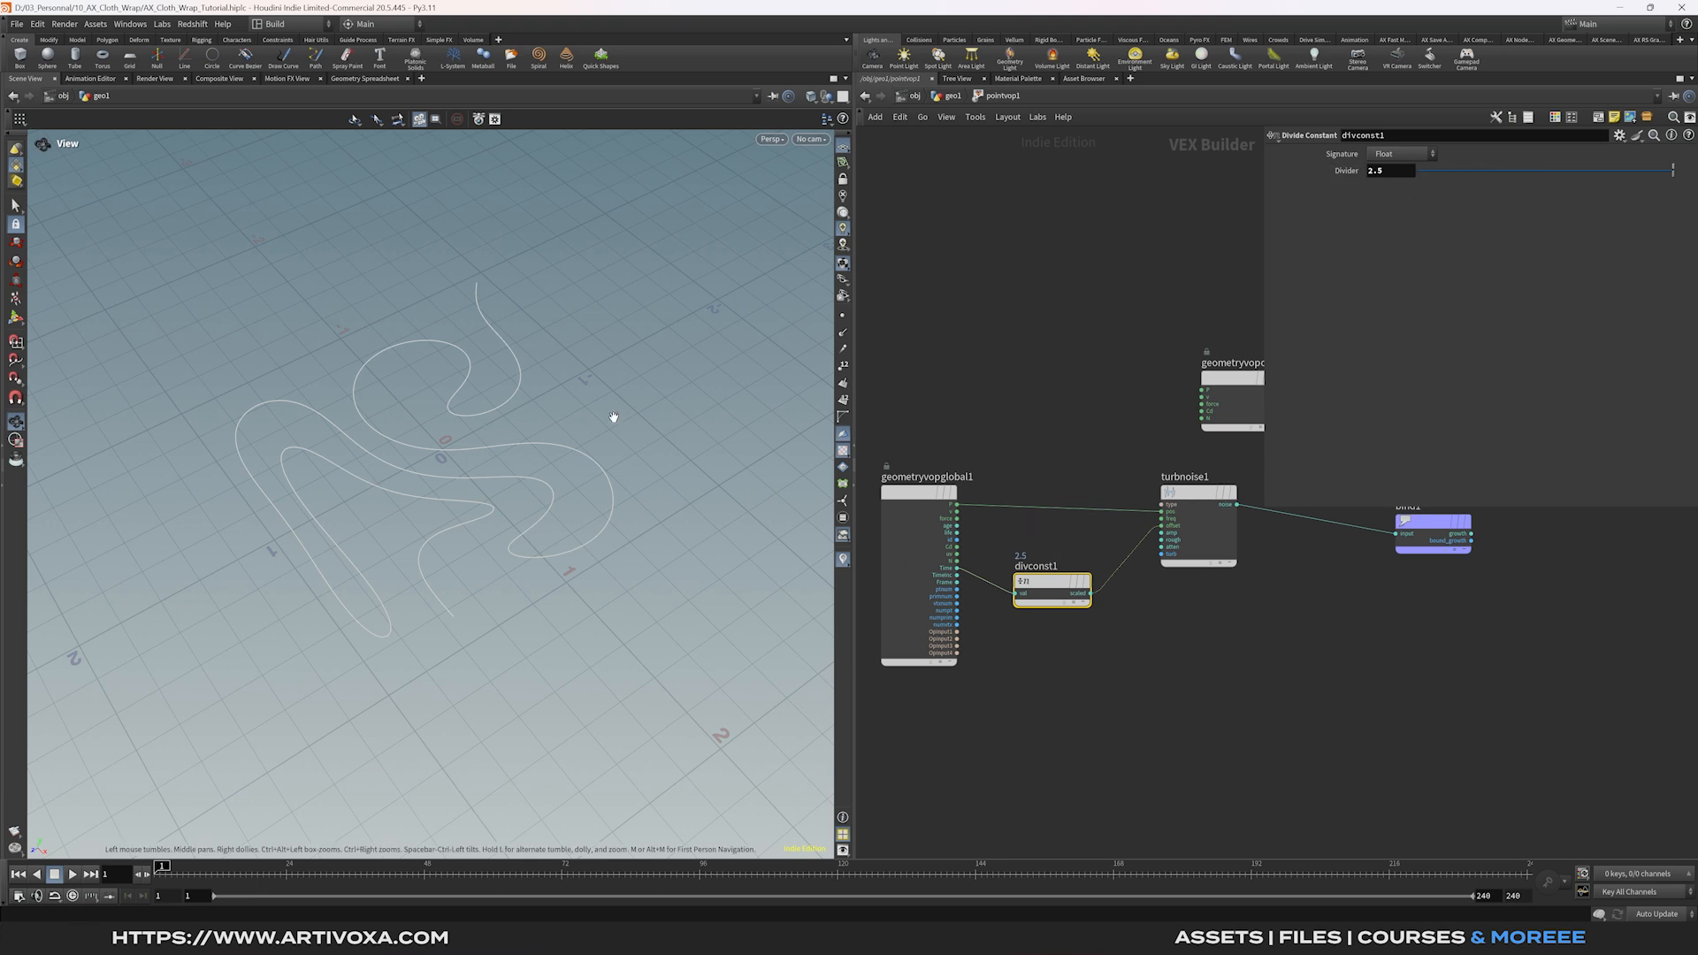
Switch the turbulent noise to Simplex Noise and set its frequency to 1.6 on all three axes.
{"action": "middle_click_drag", "start_coordinate": [1167, 621], "coordinate": [1076, 626]}
{"action": "left_click", "coordinate": [1109, 499]}
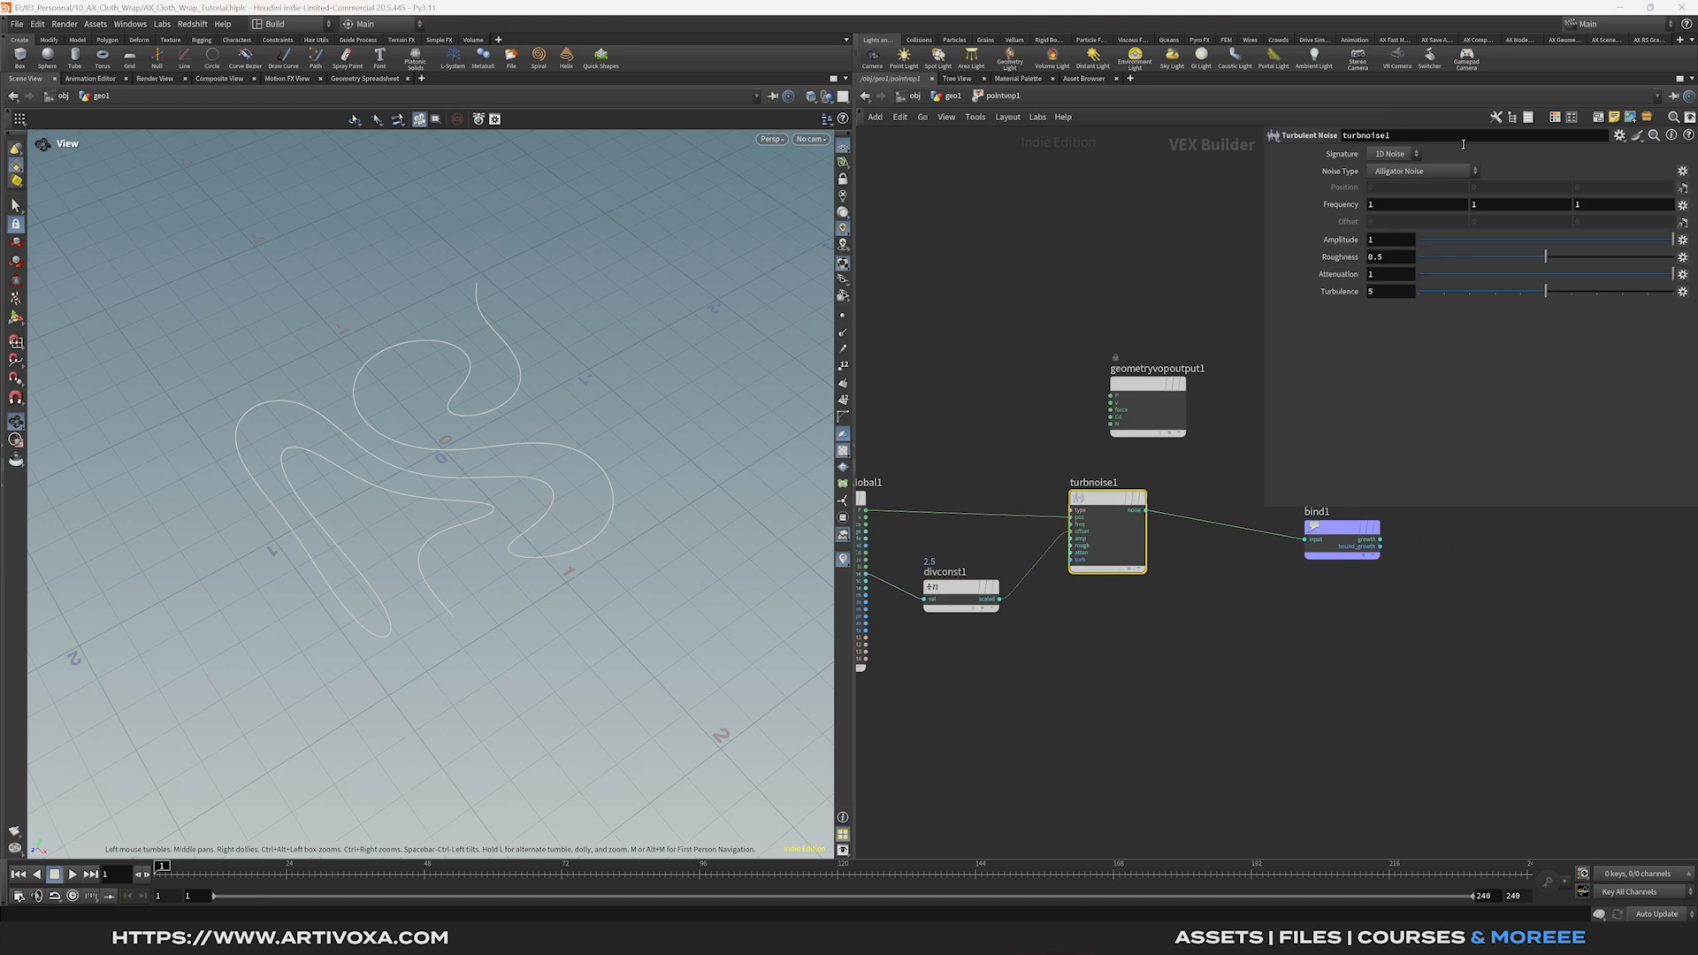
{"action": "left_click", "coordinate": [1423, 173]}
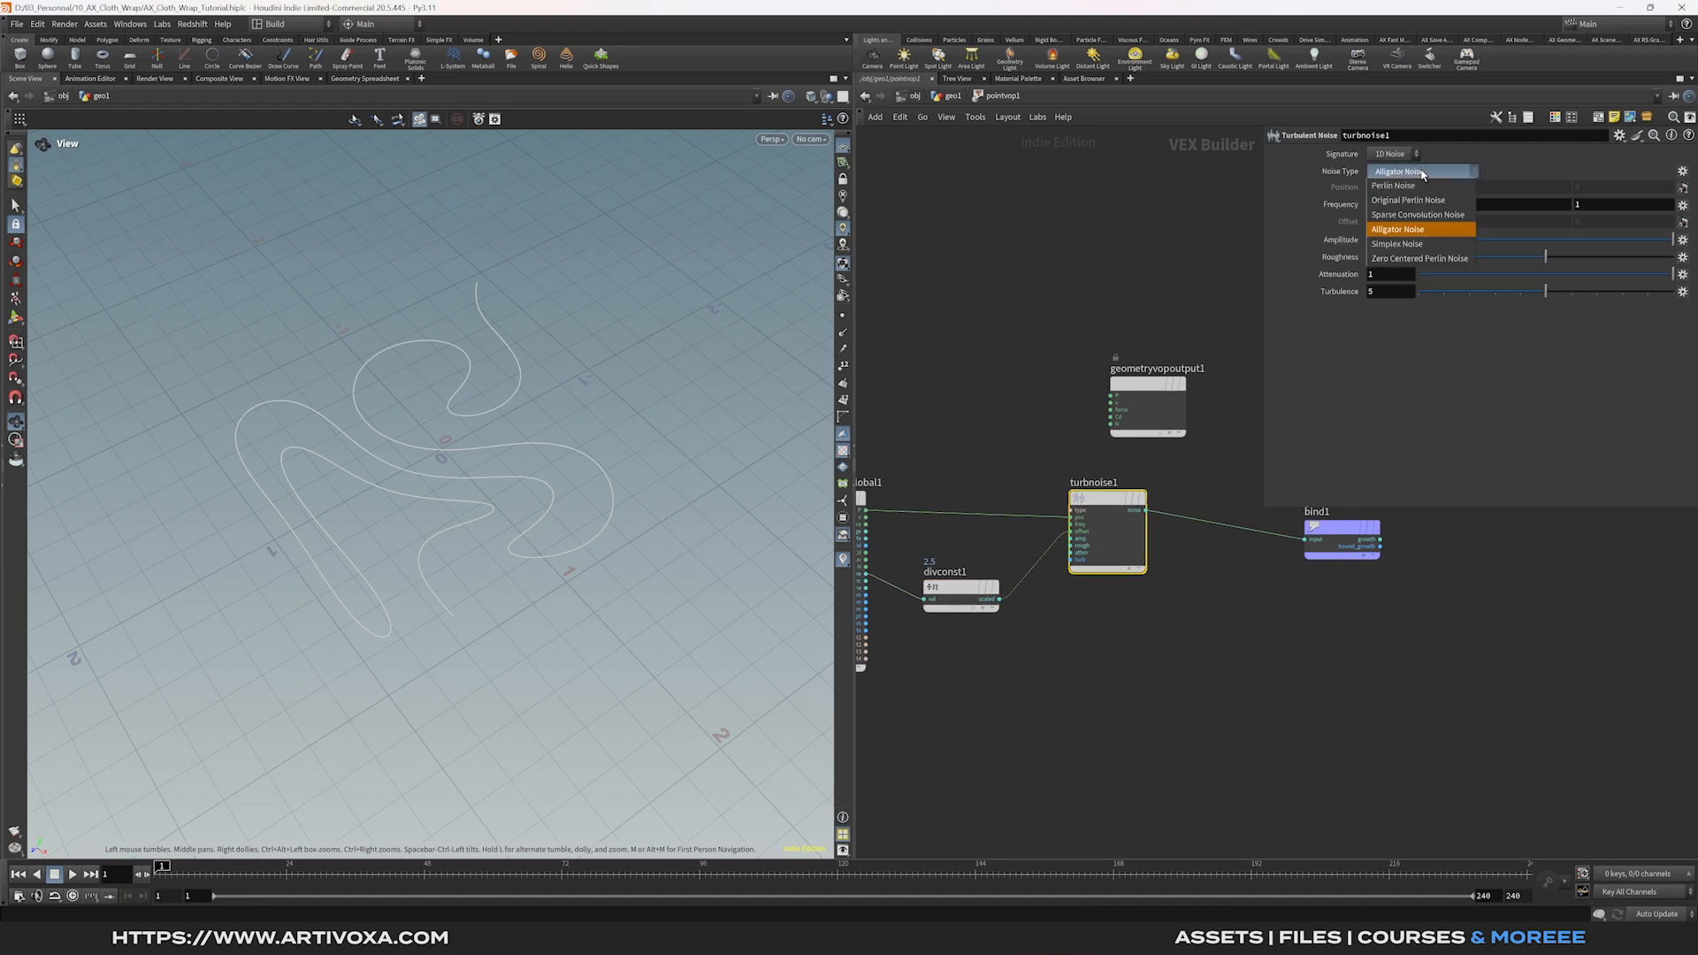
{"action": "left_click", "coordinate": [1406, 238]}
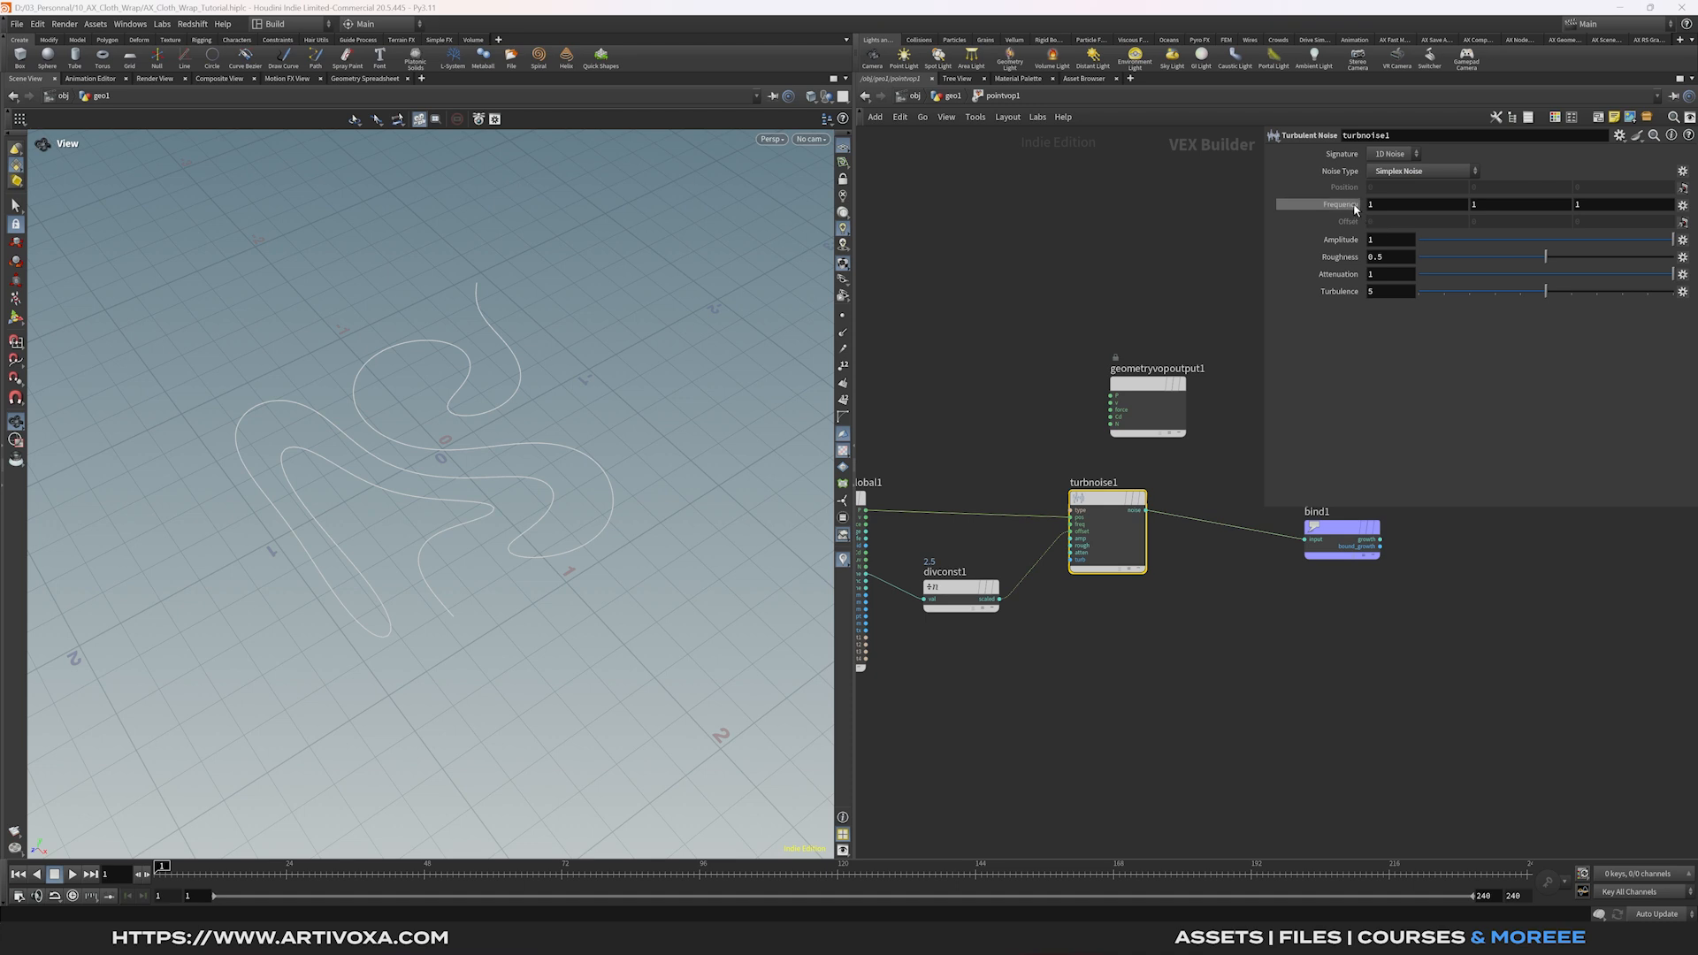
{"action": "middle_click_drag", "start_coordinate": [1354, 209], "coordinate": [1389, 207]}
Set the turbulent noise amplitude to 10, roughness to 0.05 and turbulence to 4.
{"action": "left_click", "coordinate": [1388, 241]}
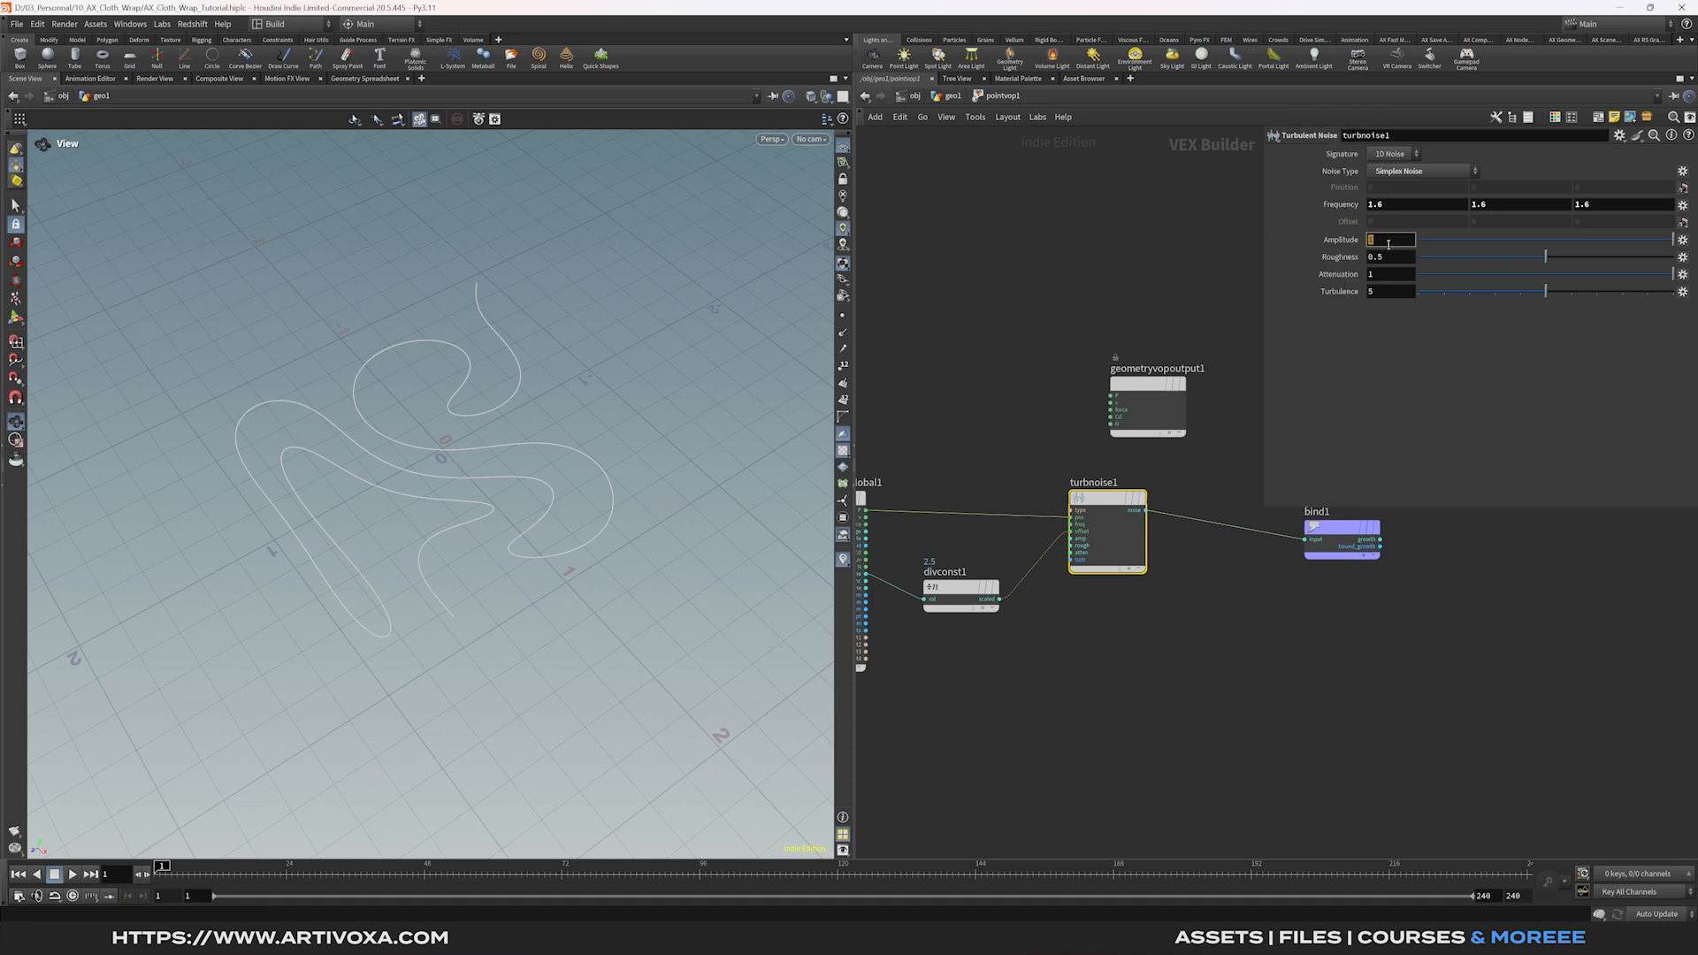
{"action": "type", "text": "10"}
{"action": "left_click", "coordinate": [1390, 258]}
{"action": "type", "text": "5"}
{"action": "key", "text": "Return"}
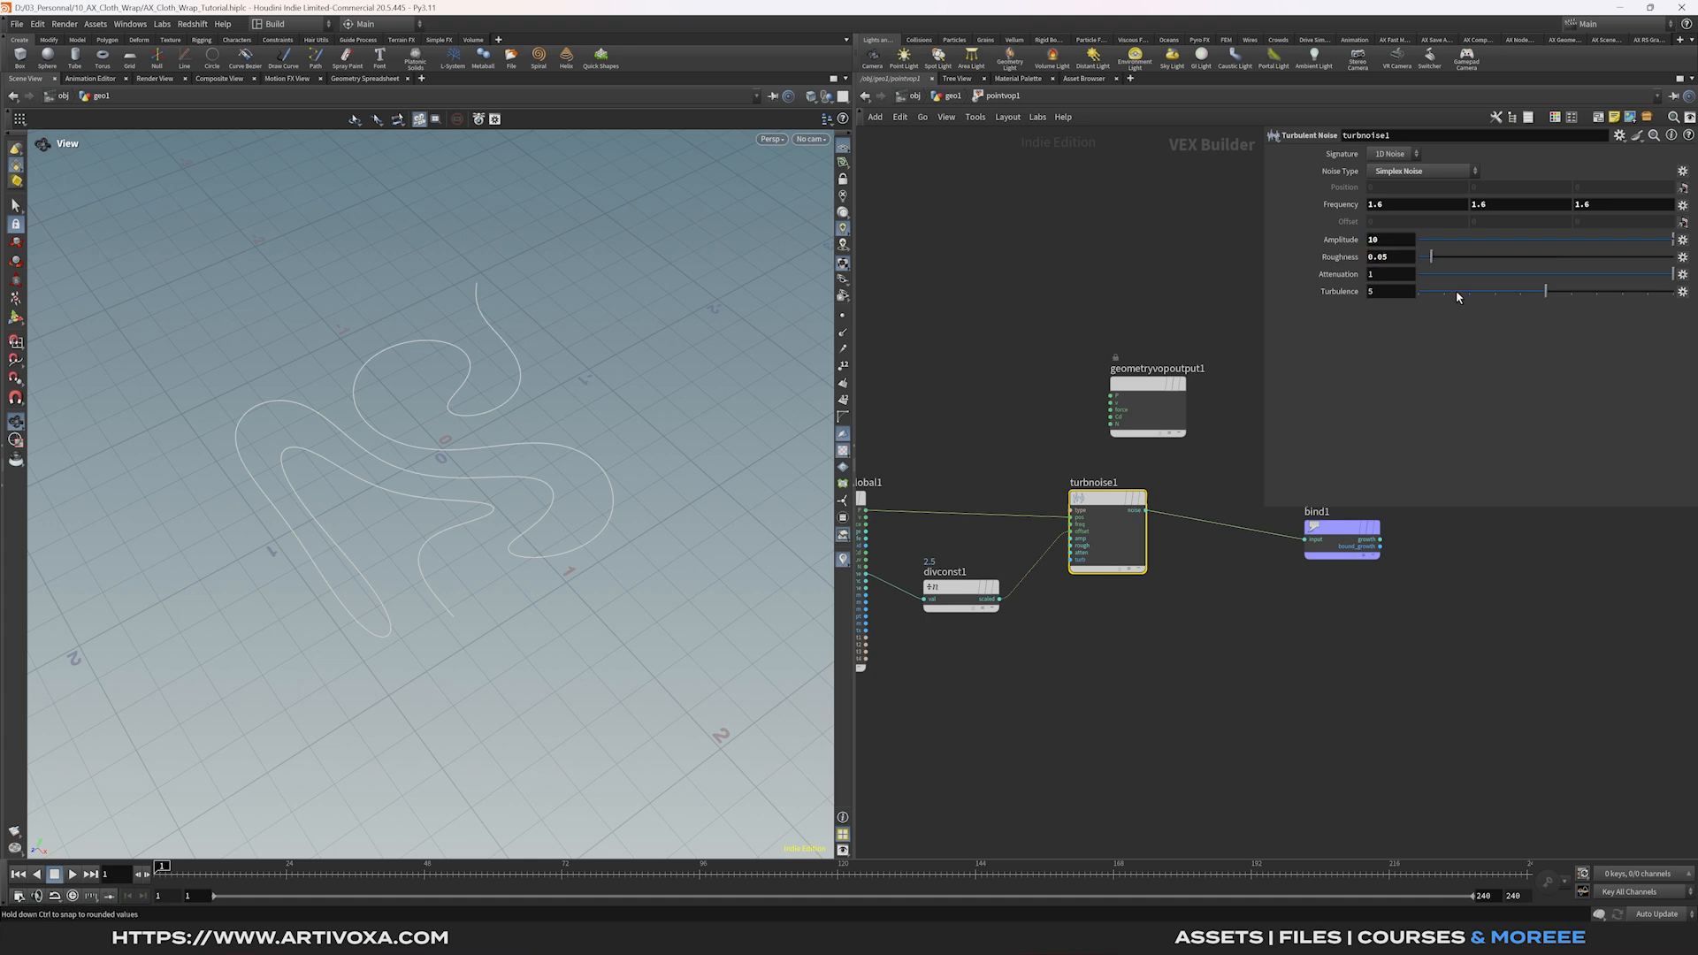
{"action": "left_click", "coordinate": [1526, 293]}
Add a Fit Range node and wire it between the turbulent noise output and the growth Bind Export input.
{"action": "key", "text": "Tab"}
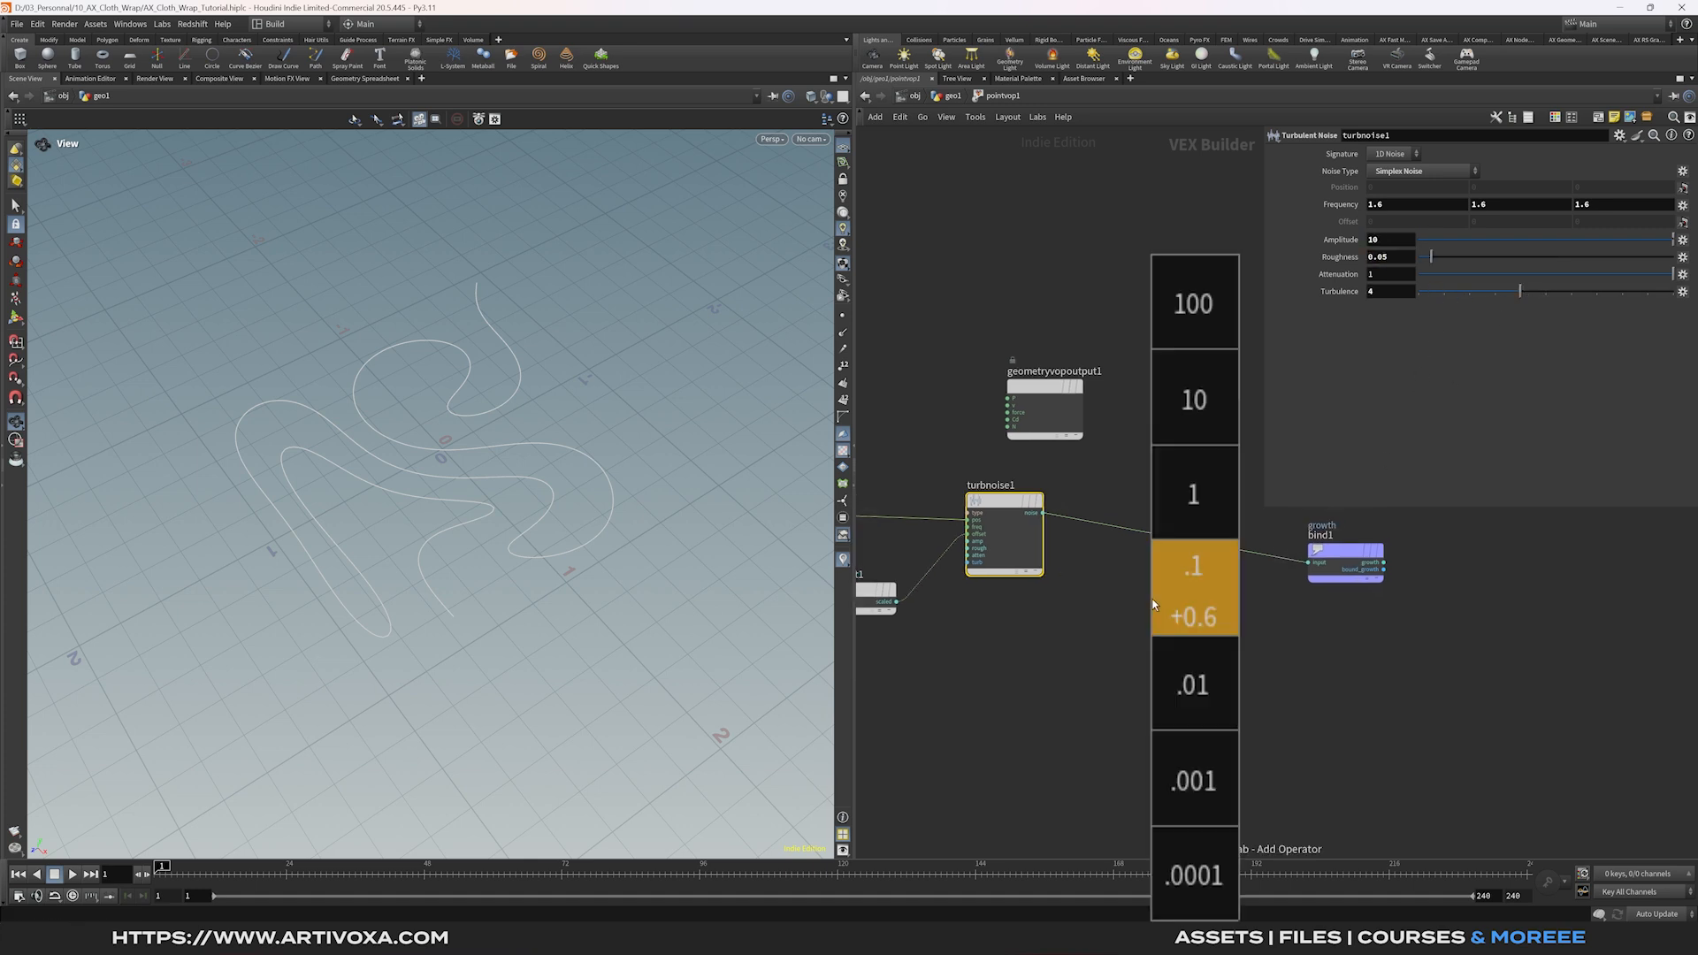
{"action": "type", "text": "fit r"}
{"action": "key", "text": "Return"}
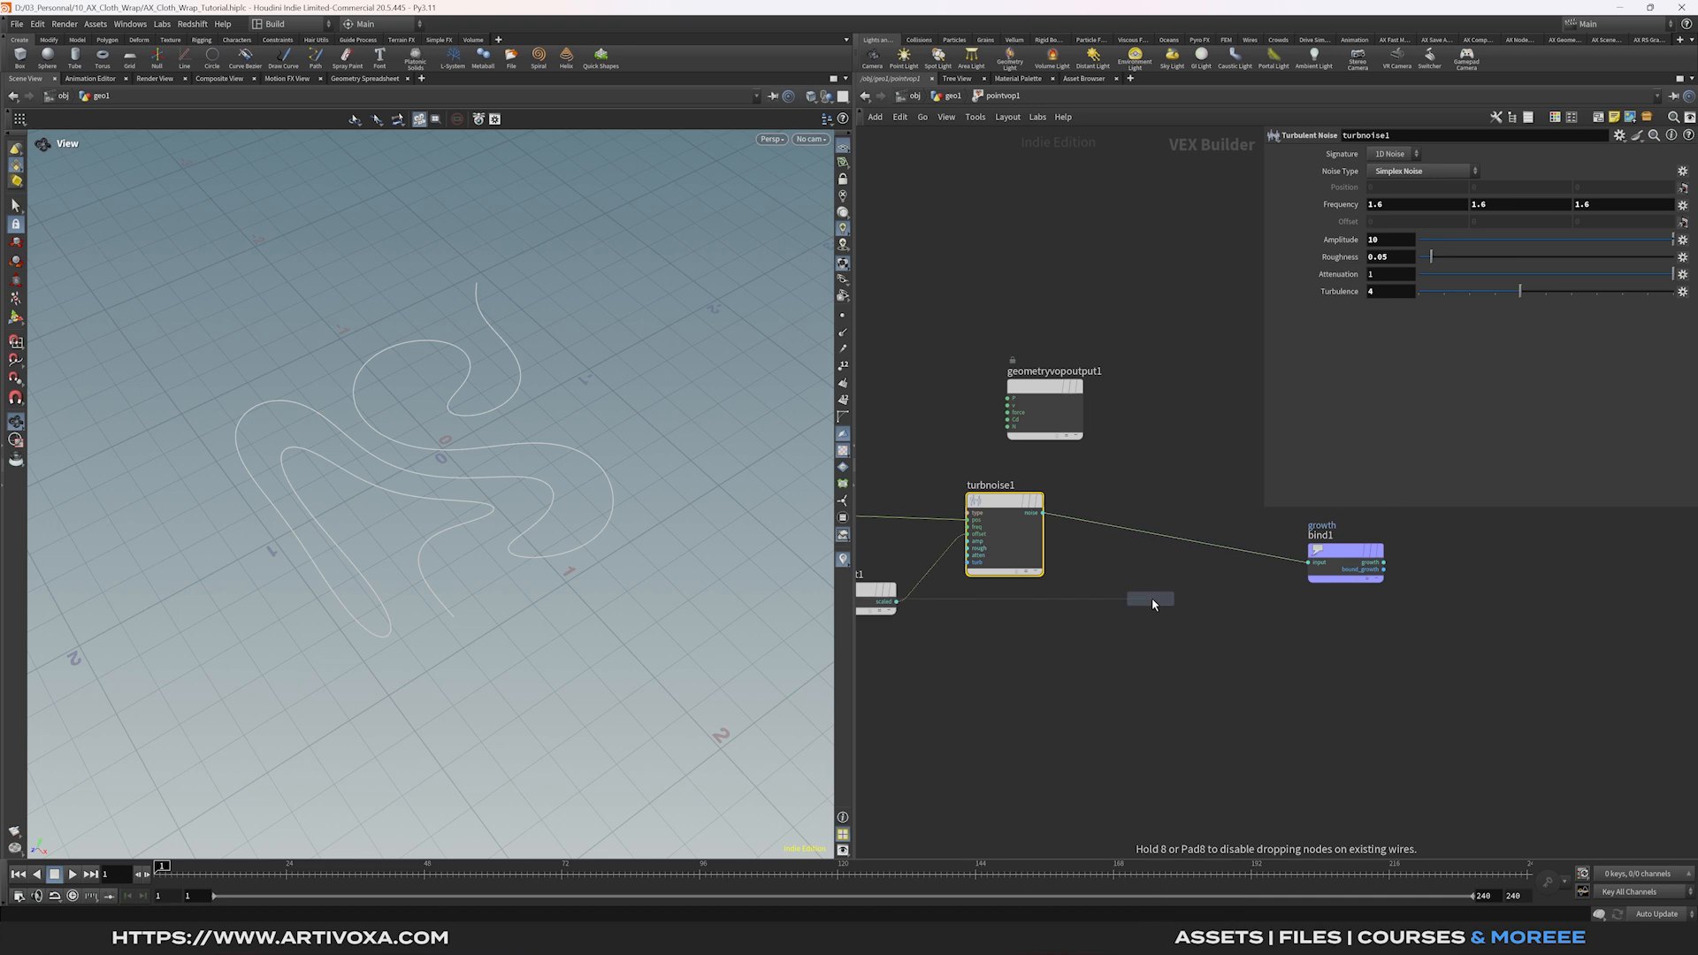
{"action": "left_click", "coordinate": [1145, 601]}
{"action": "left_click", "coordinate": [1121, 612]}
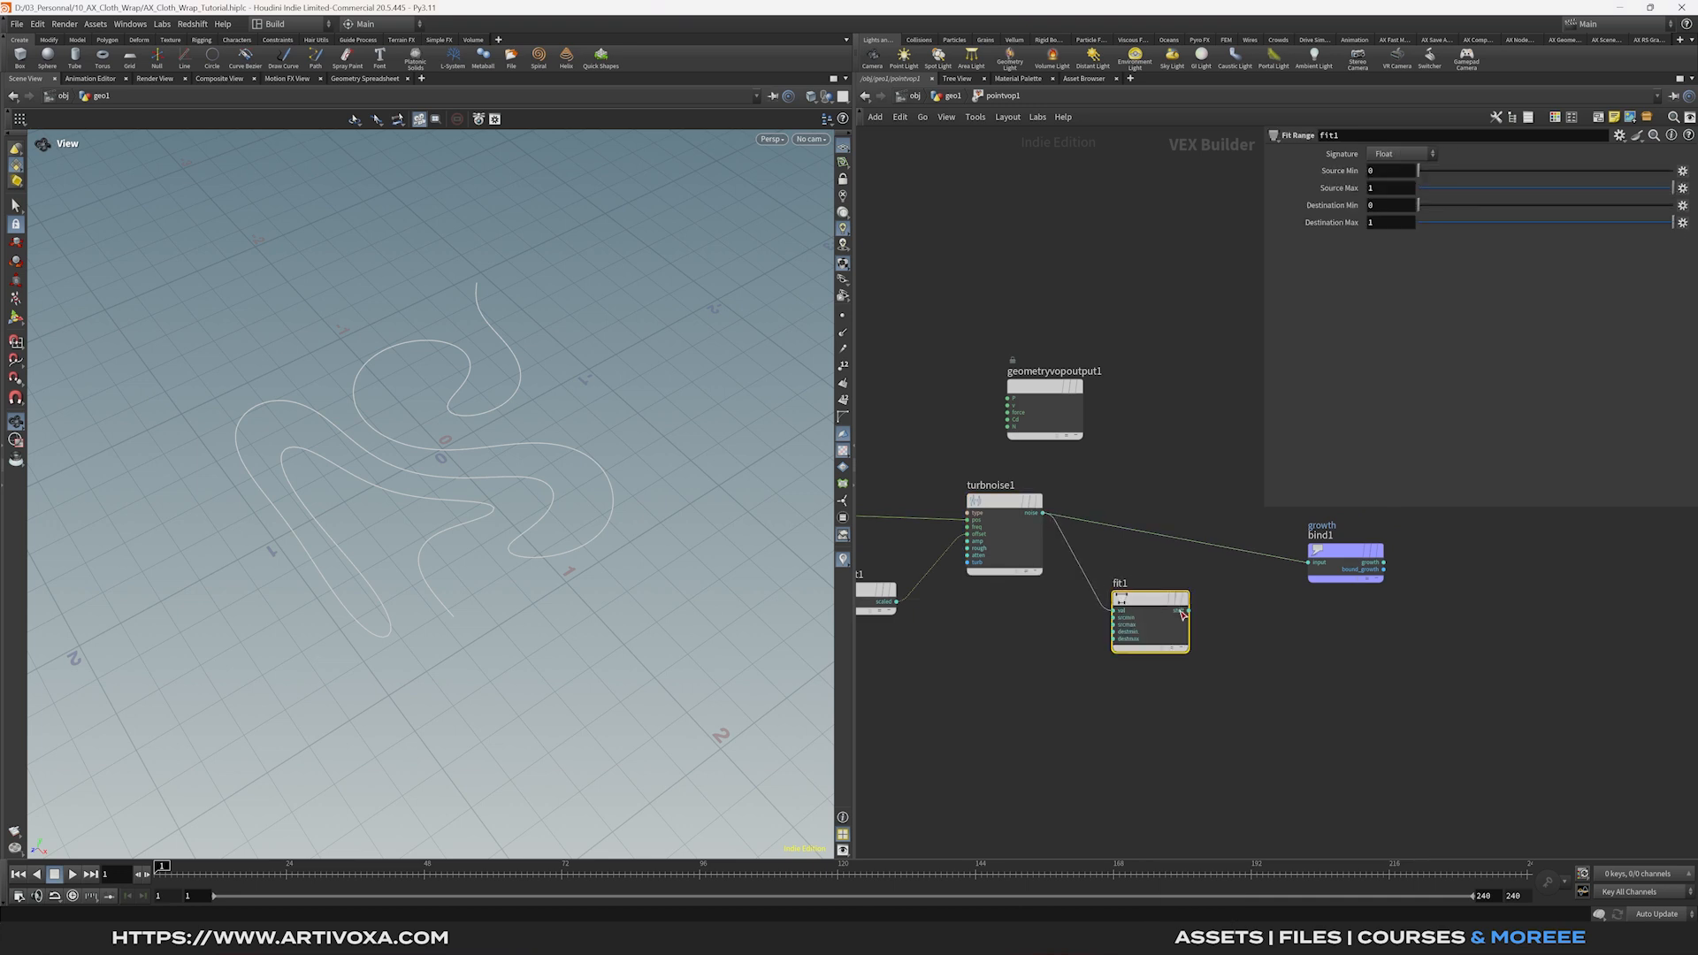
{"action": "mouse_move", "coordinate": [1188, 610]}
{"action": "left_mouse_down"}
{"action": "mouse_move", "coordinate": [1307, 563]}
{"action": "mouse_move", "coordinate": [1185, 597]}
{"action": "left_mouse_up"}
Set the Fit Range node's source minimum to -0.5 and source maximum to 0.5.
{"action": "left_click", "coordinate": [1395, 173]}
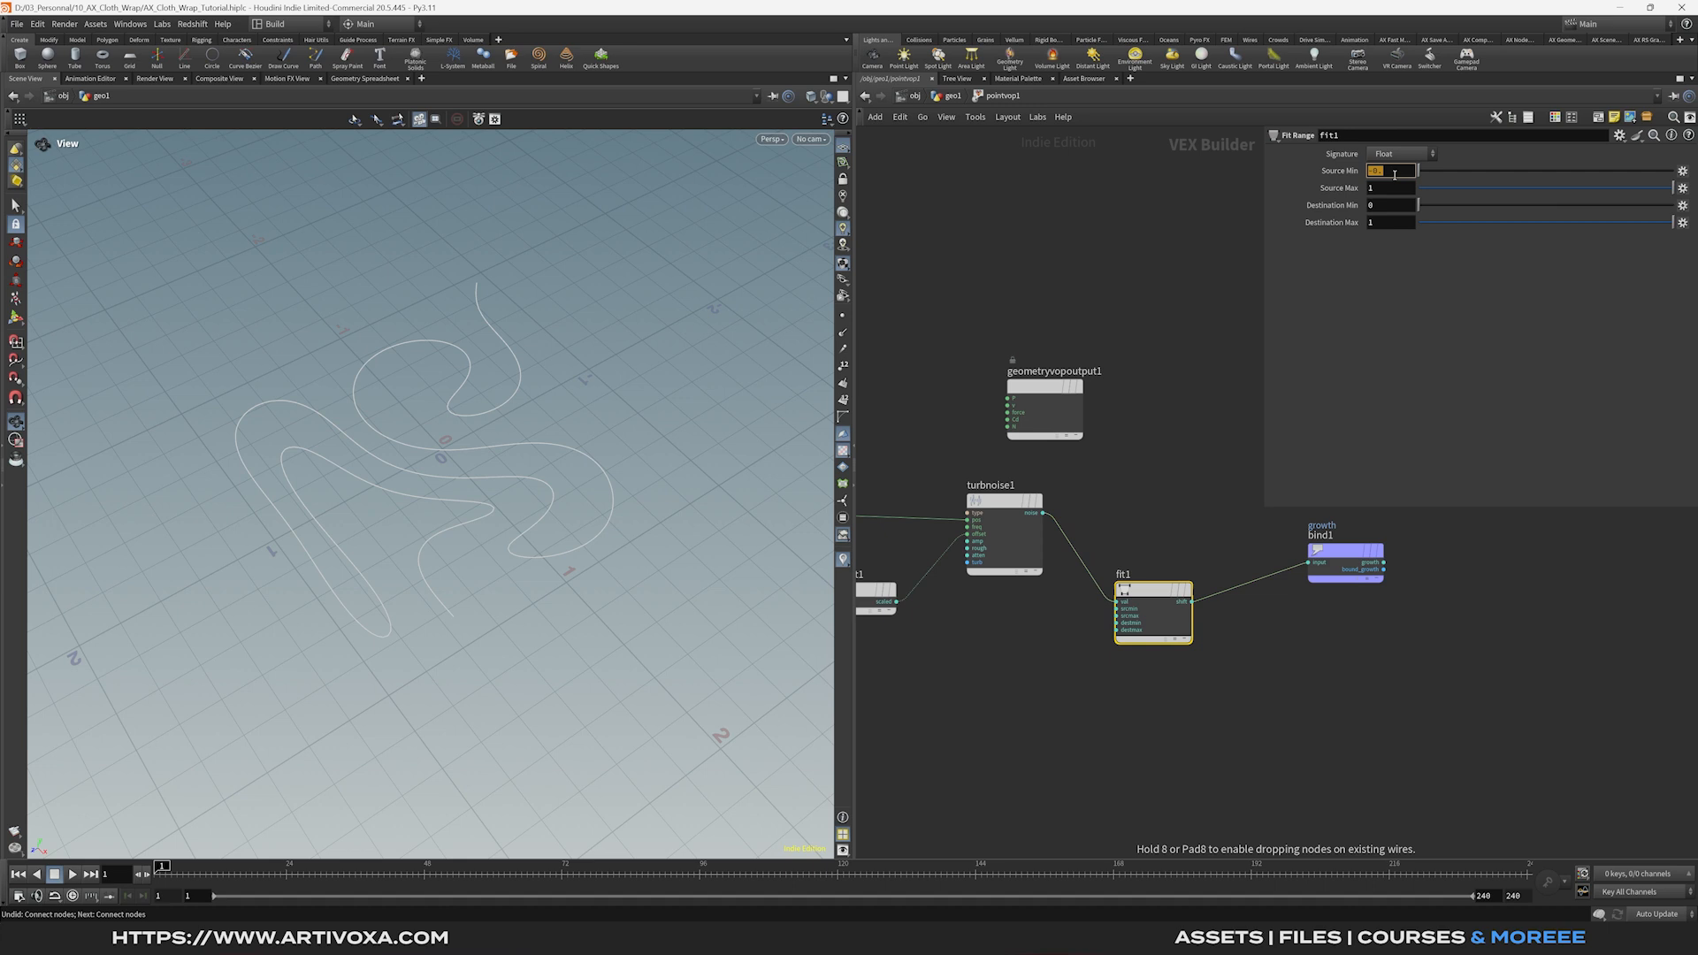
{"action": "type", "text": "-0.5"}
{"action": "left_click", "coordinate": [1396, 189]}
{"action": "type", "text": "0"}
{"action": "key", "text": "Return"}
{"action": "scroll", "coordinate": [1104, 210], "scroll_direction": "down", "scroll_amount": 1}
{"action": "middle_click_drag", "start_coordinate": [1104, 210], "coordinate": [1181, 256]}
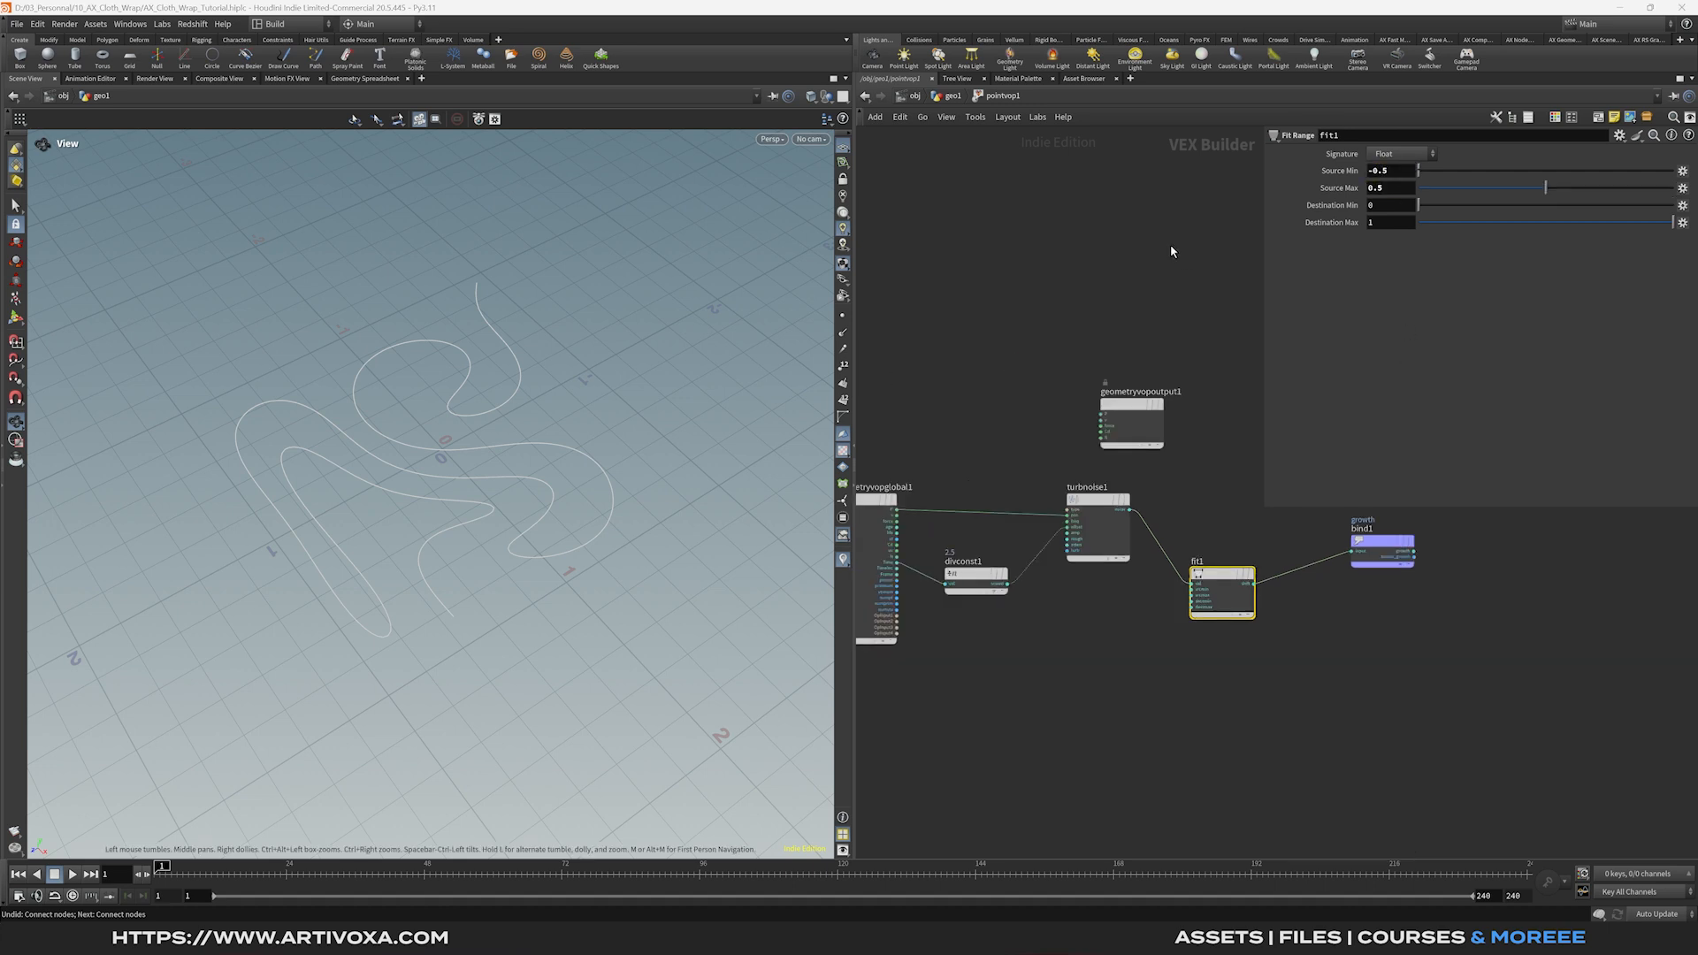
Return to the geo1 network, add a Null node after pointvop1 and name it OUT_NOISE.
{"action": "left_click", "coordinate": [951, 96]}
{"action": "left_click_drag", "start_coordinate": [1131, 567], "coordinate": [930, 605]}
{"action": "type", "text": "null"}
{"action": "key", "text": "Return"}
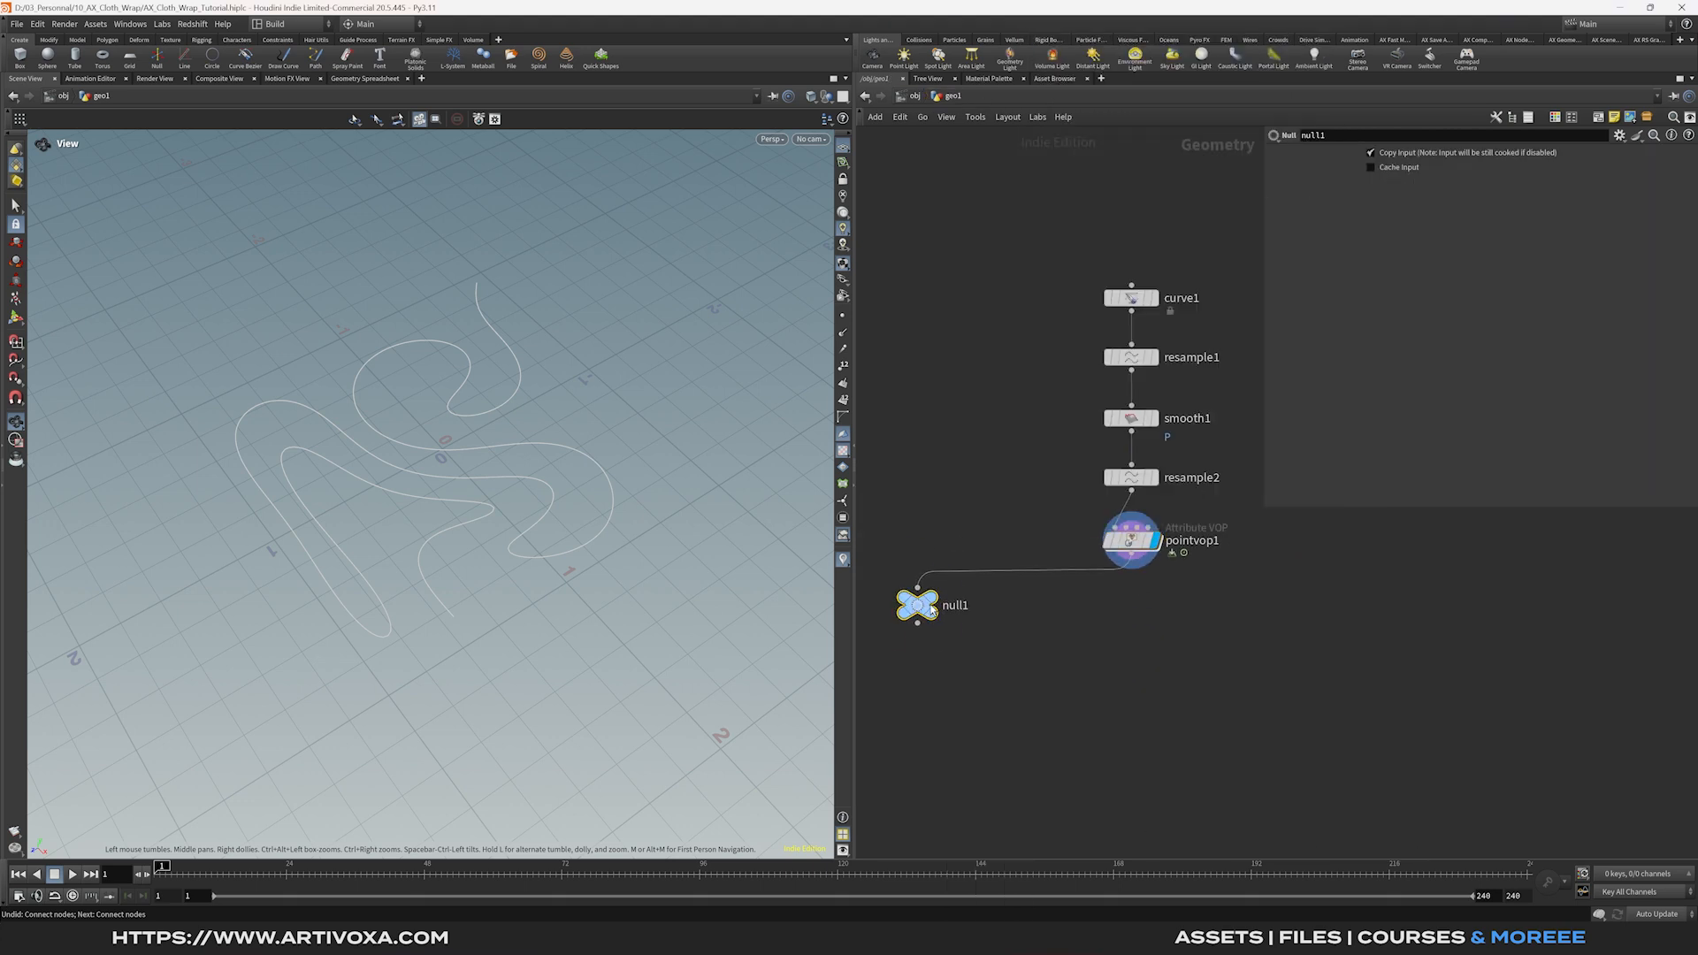
{"action": "double_click", "coordinate": [962, 606]}
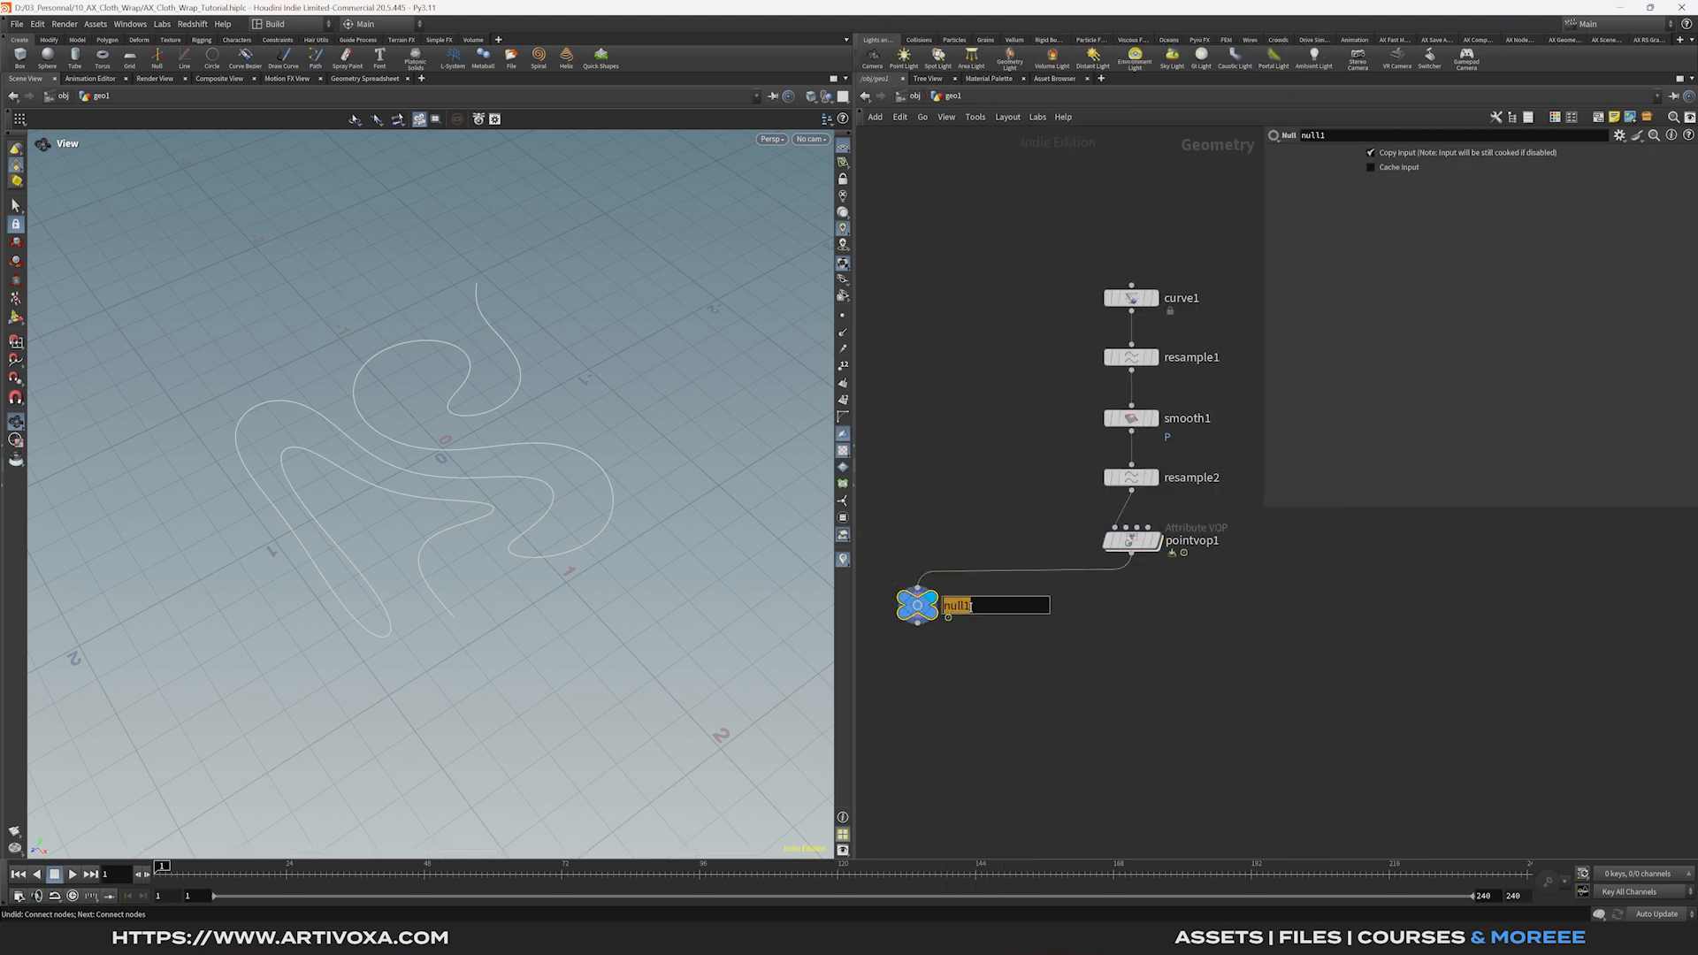
{"action": "type", "text": "OUT_NOISE"}
{"action": "key", "text": "Return"}
Visualize the growth attribute of OUT_NOISE on the curve and scrub the timeline to frame 11.
{"action": "left_click_drag", "start_coordinate": [1021, 583], "coordinate": [890, 648]}
{"action": "left_click", "coordinate": [878, 604]}
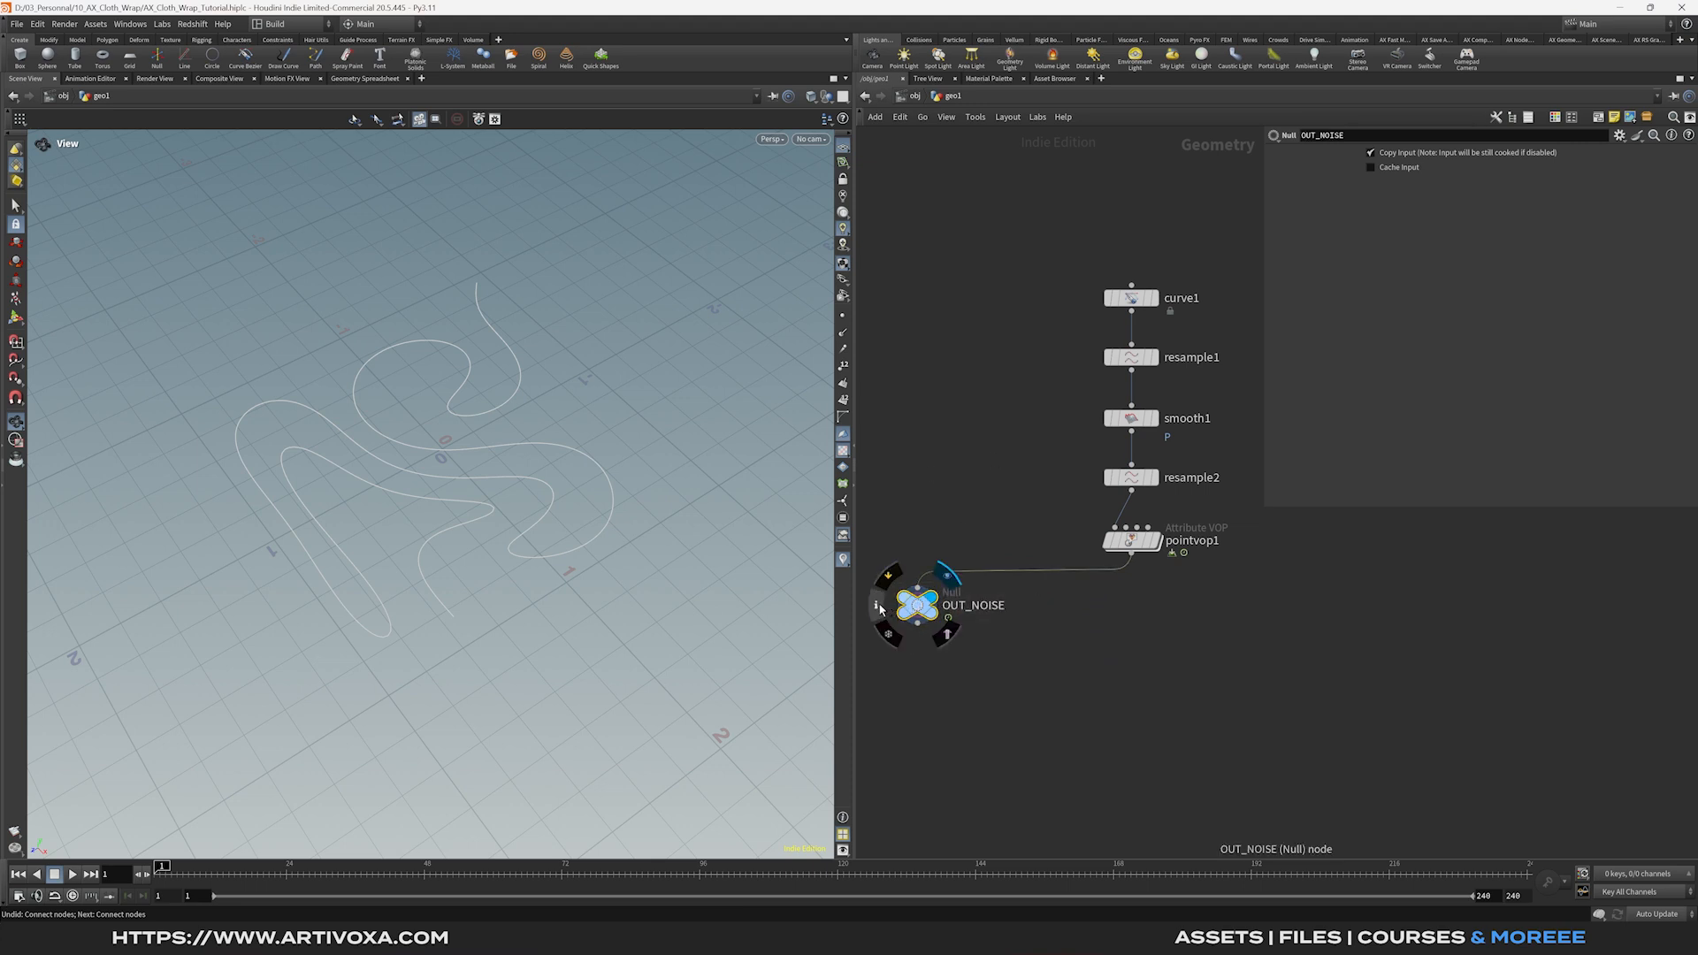
{"action": "left_click", "coordinate": [597, 542]}
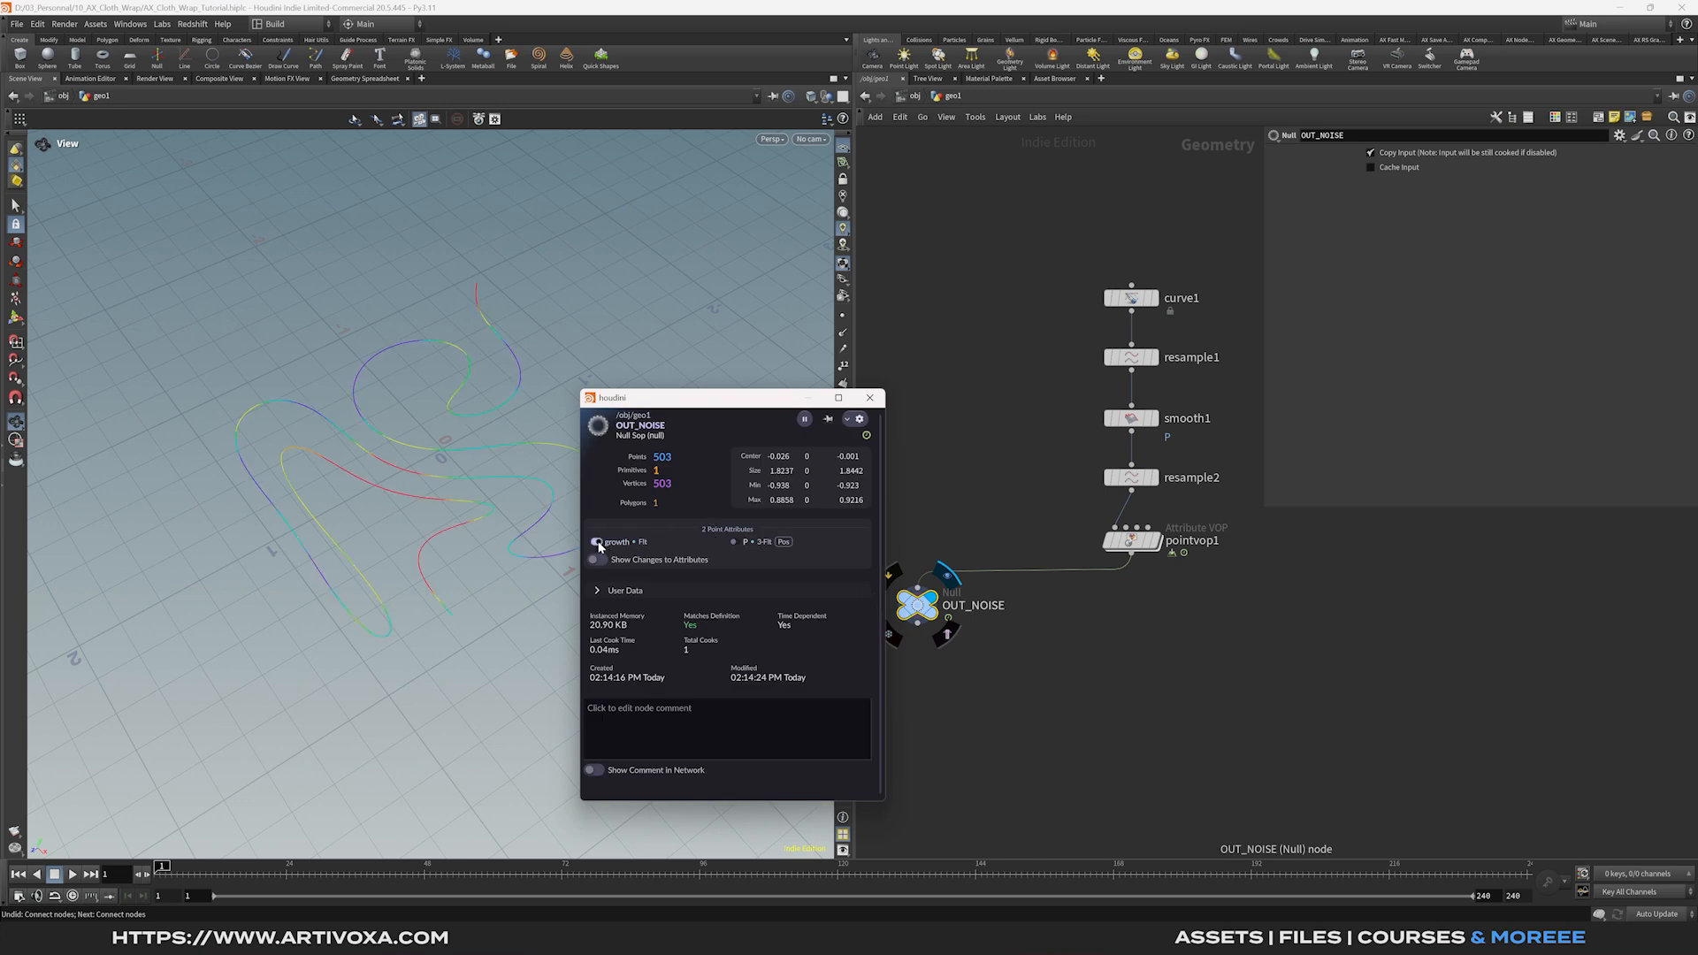
{"action": "left_click", "coordinate": [869, 397]}
{"action": "mouse_move", "coordinate": [190, 874]}
{"action": "left_mouse_down"}
{"action": "mouse_move", "coordinate": [690, 872]}
{"action": "mouse_move", "coordinate": [986, 847]}
{"action": "mouse_move", "coordinate": [164, 871]}
{"action": "mouse_move", "coordinate": [458, 871]}
{"action": "mouse_move", "coordinate": [211, 871]}
{"action": "left_mouse_up"}
Reopen the pointvop1 inner network and inspect the Divide Constant node.
{"action": "left_click", "coordinate": [1134, 541]}
{"action": "double_click", "coordinate": [1135, 541]}
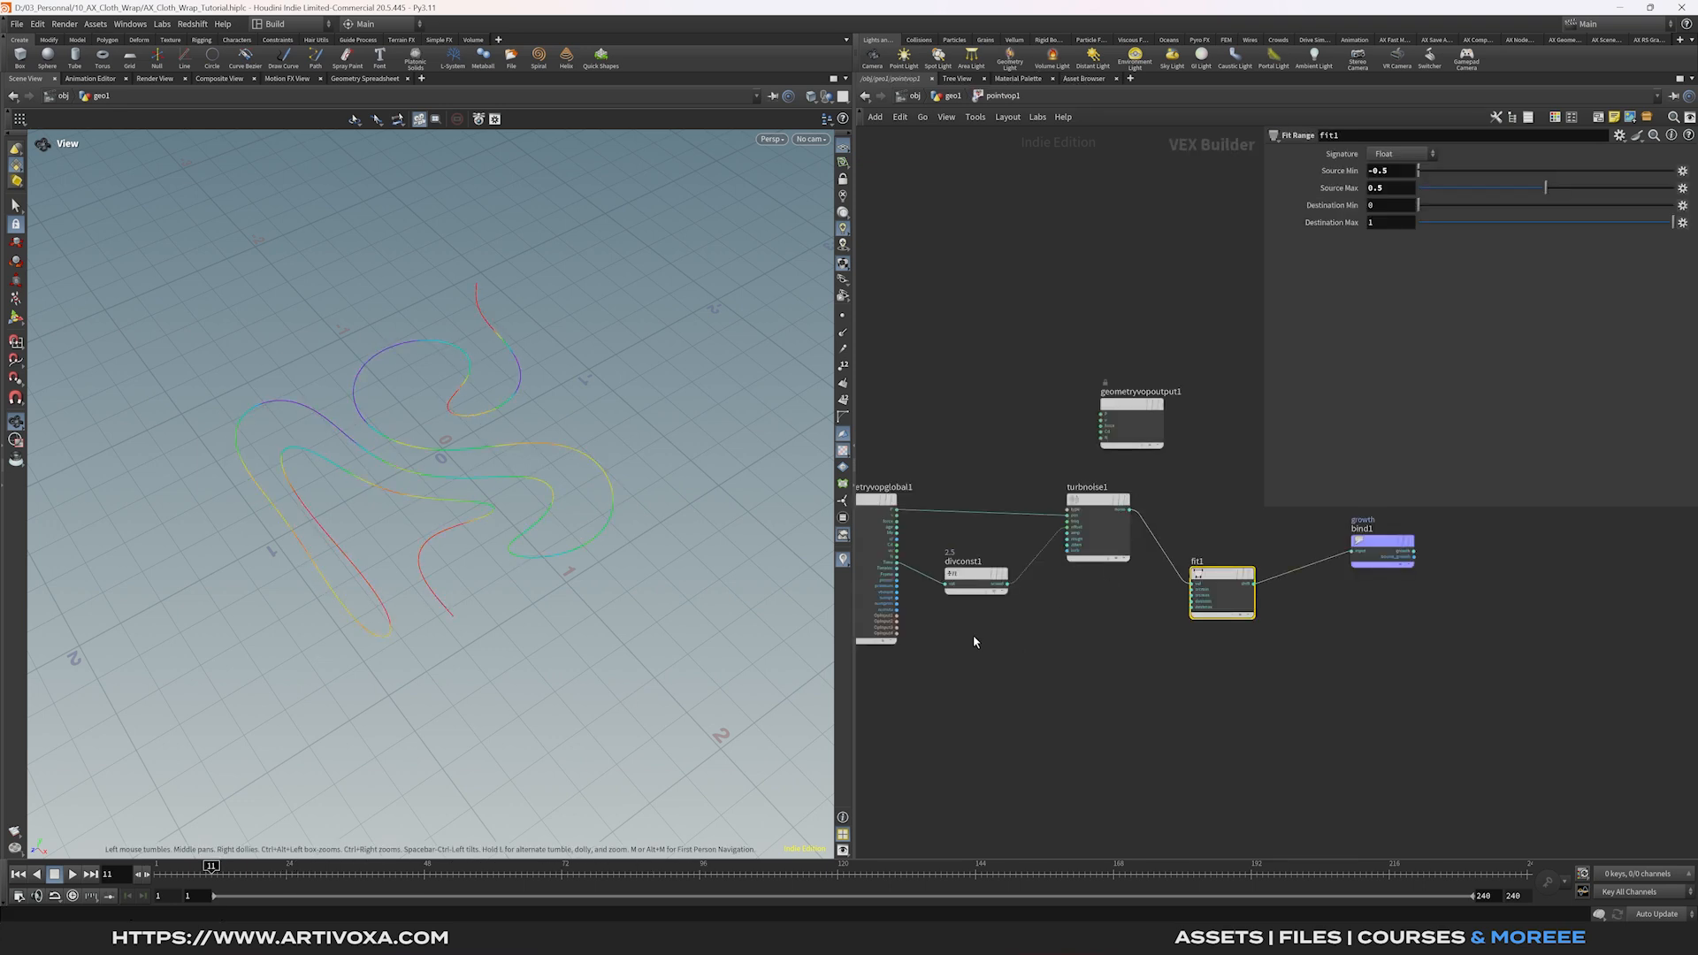
{"action": "left_click", "coordinate": [980, 581]}
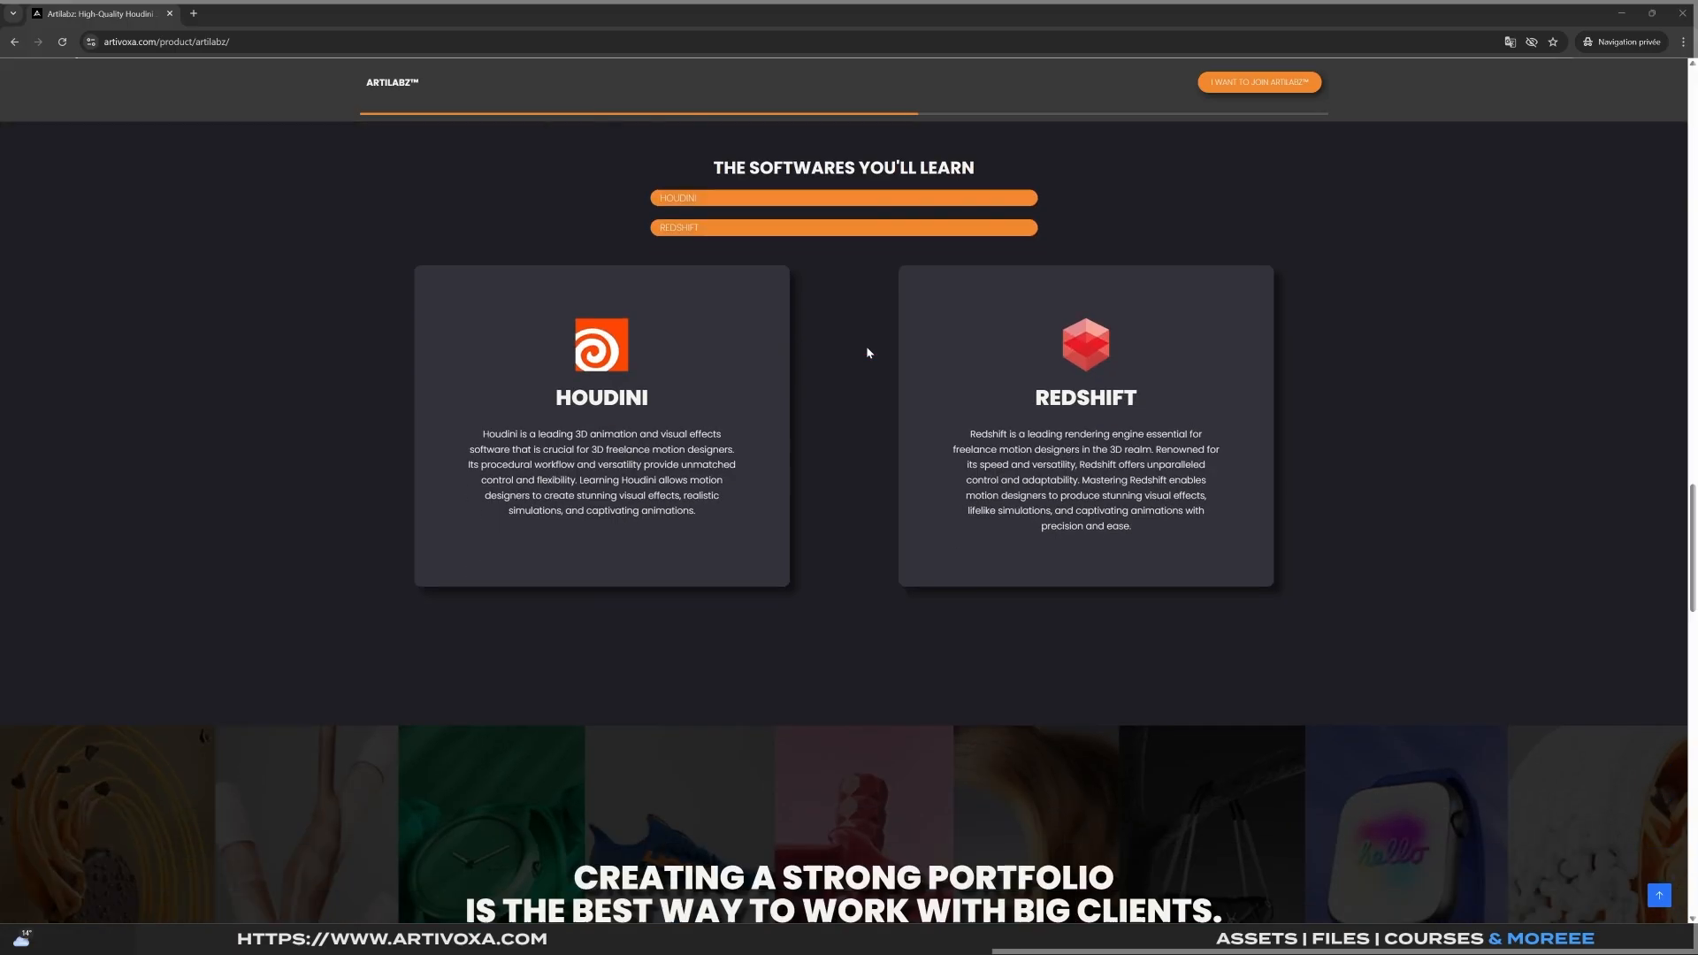
Browse the ArtiLabz product page in the web browser and choose the yearly subscription option.
{"action": "scroll", "coordinate": [866, 352], "scroll_direction": "down", "scroll_amount": 15}
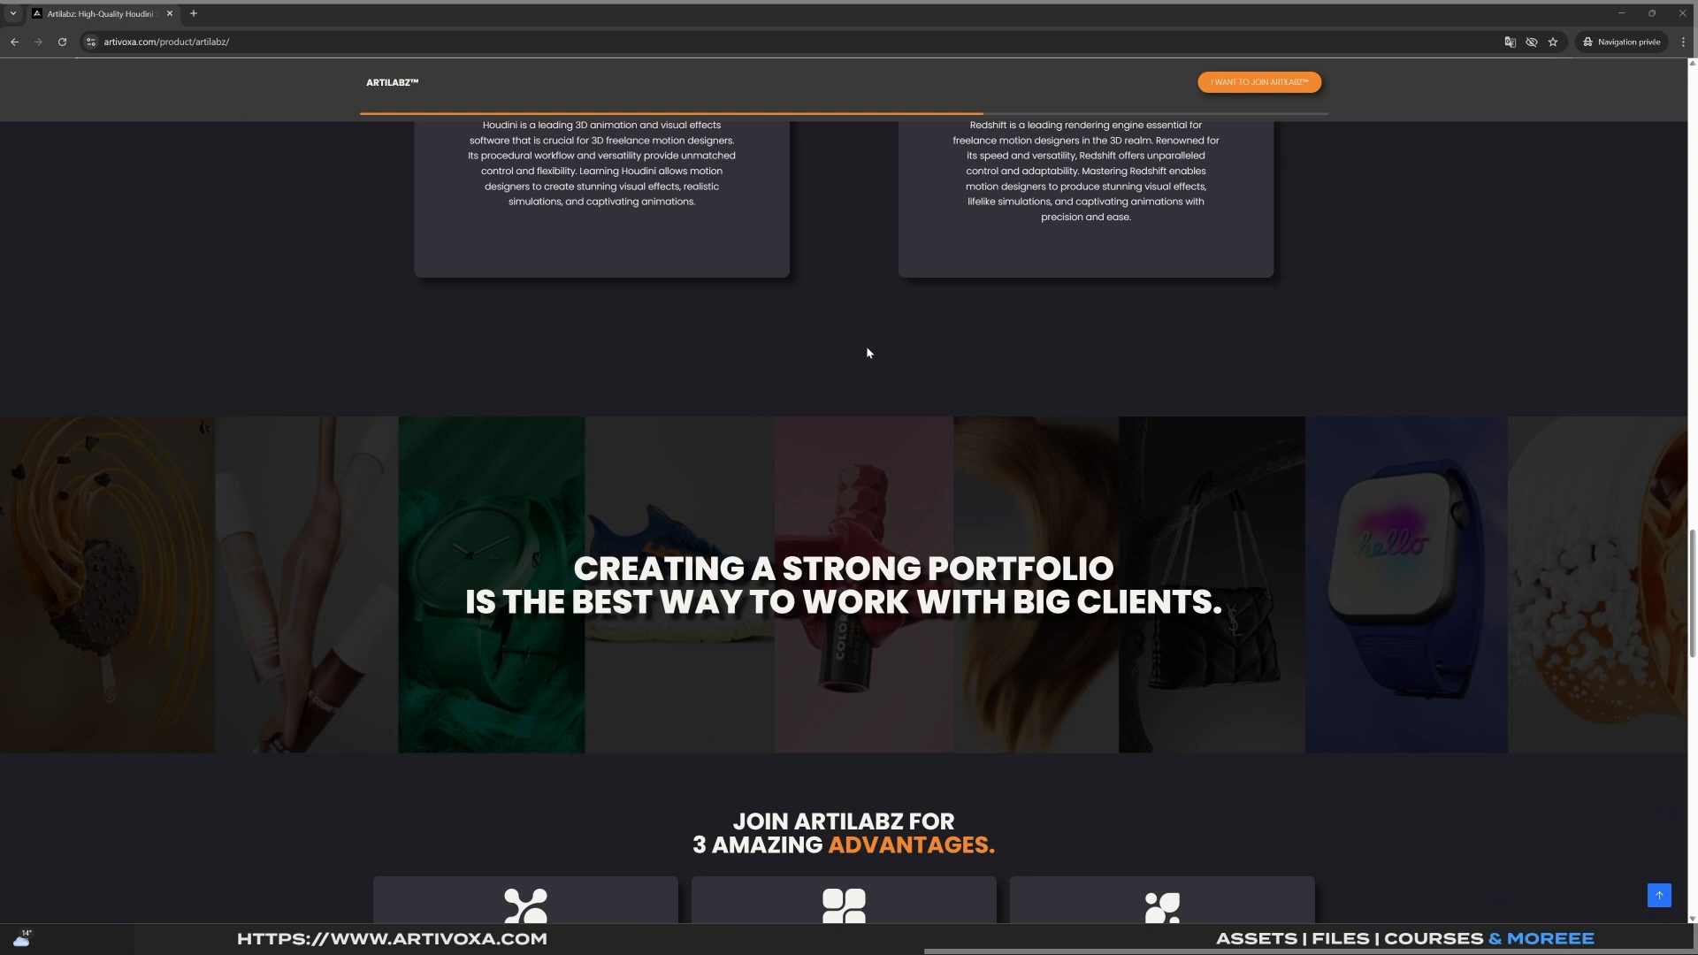
{"action": "left_click", "coordinate": [946, 471]}
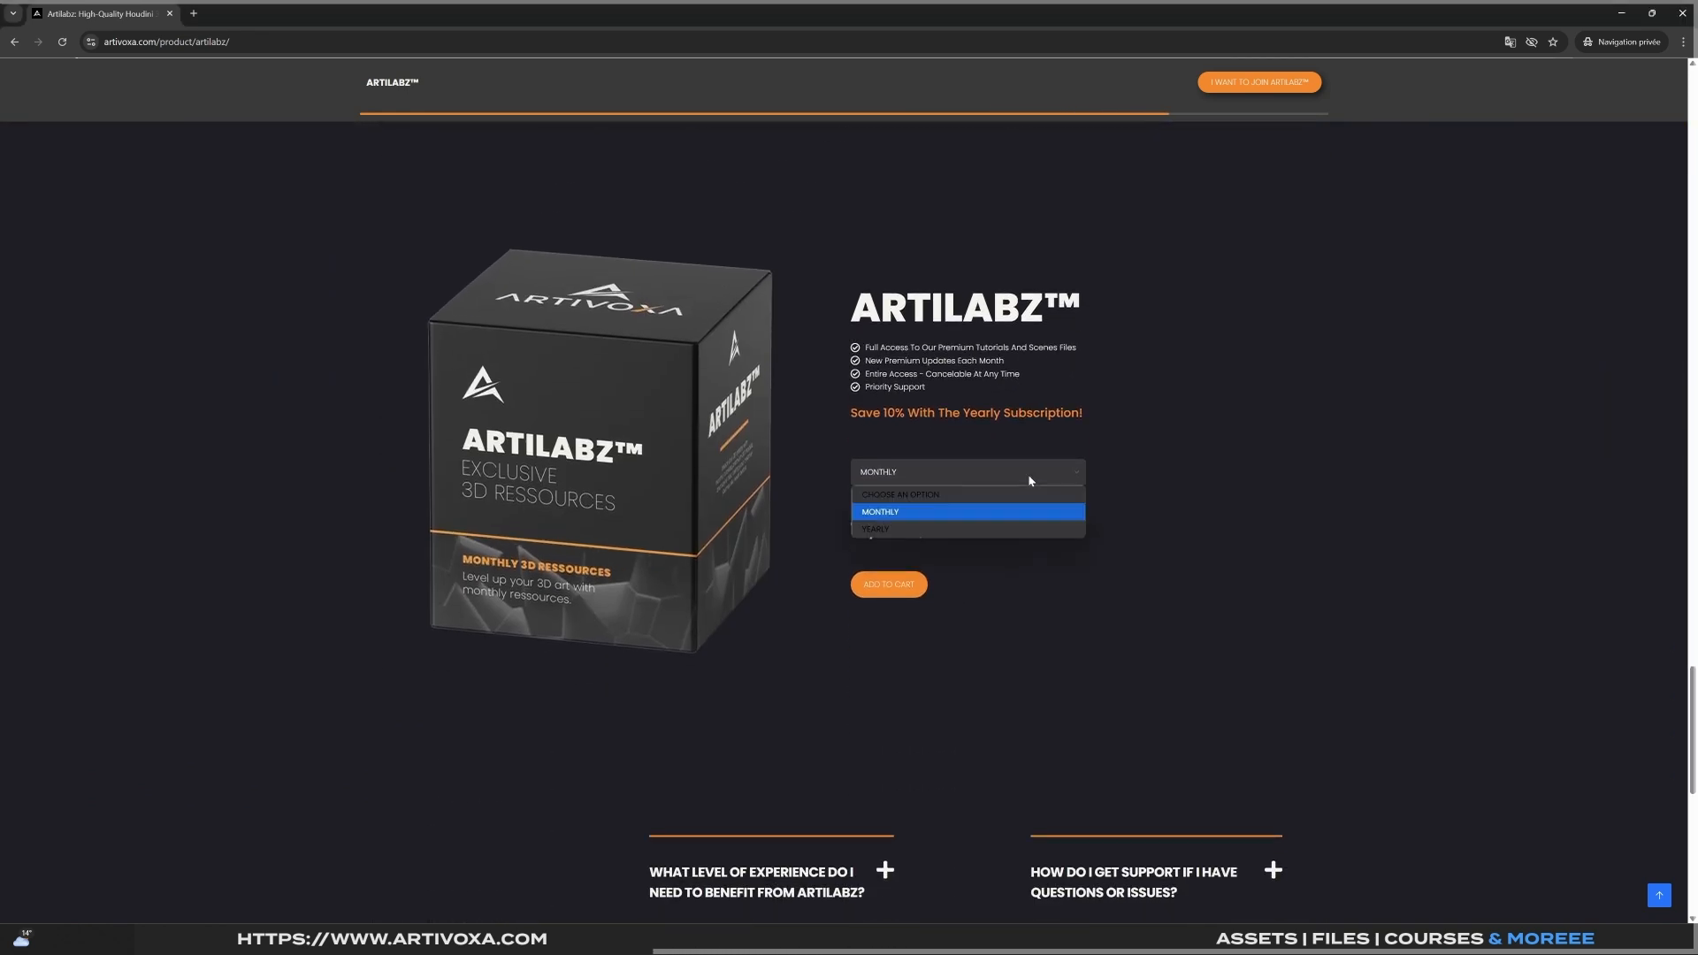
{"action": "left_click", "coordinate": [927, 528]}
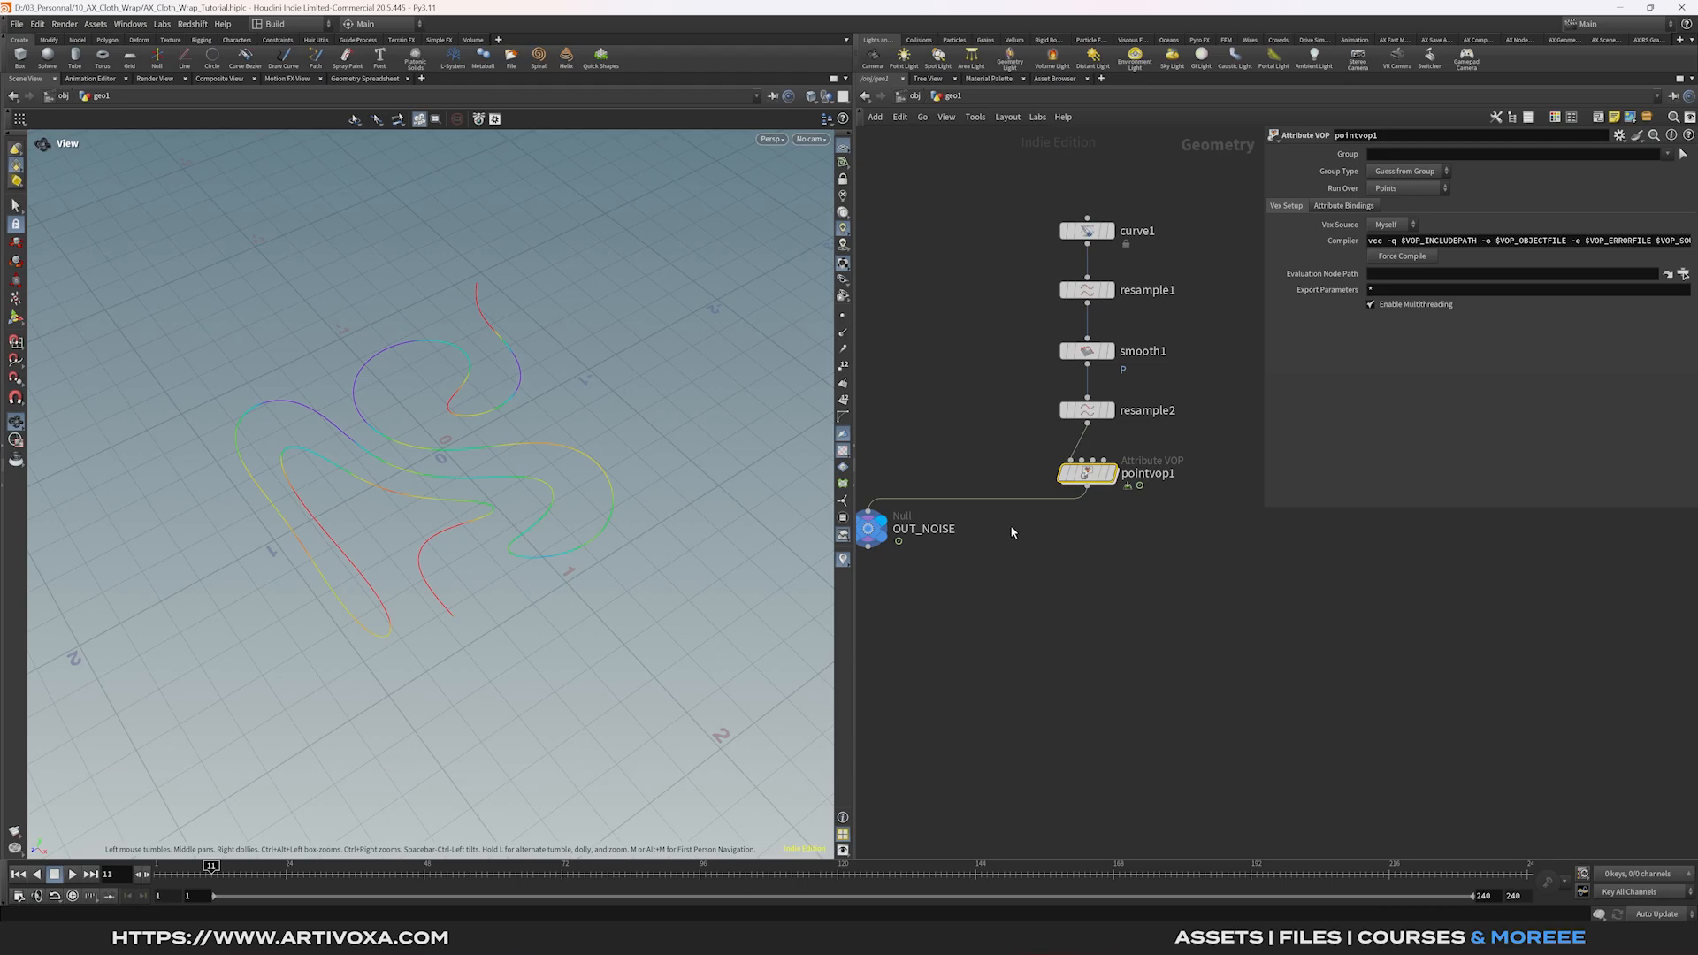
Enable the Curve U Attribute curveu on the resample2 node.
{"action": "left_click", "coordinate": [1087, 409]}
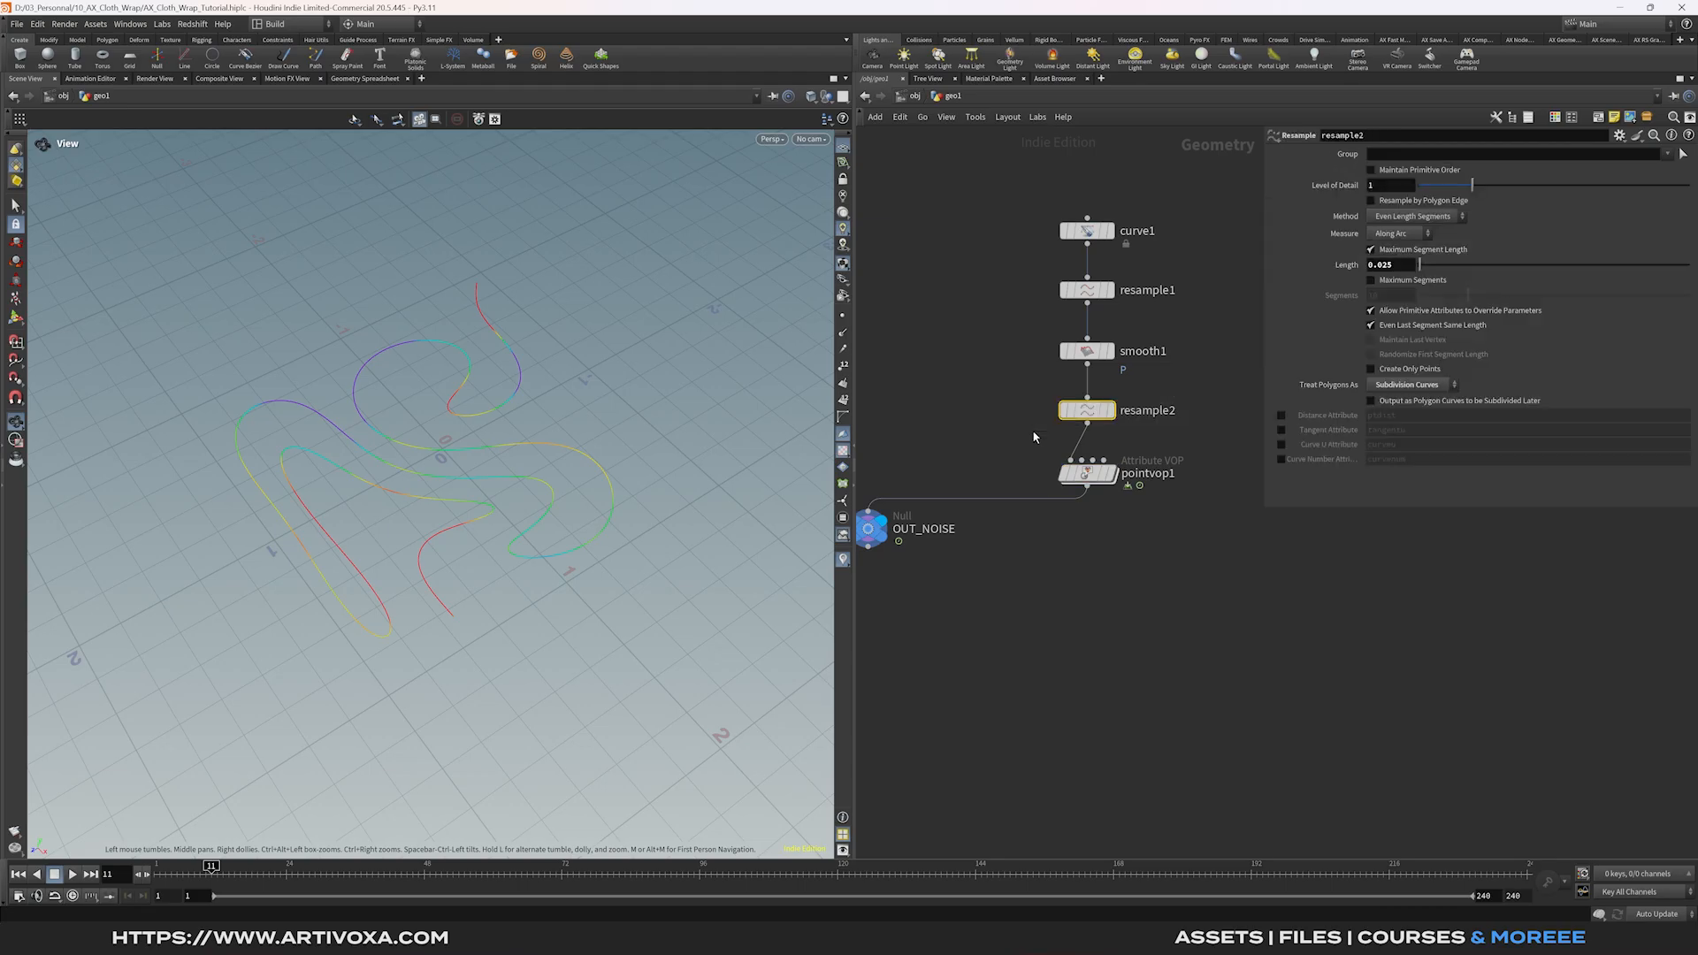
{"action": "left_click", "coordinate": [1281, 445]}
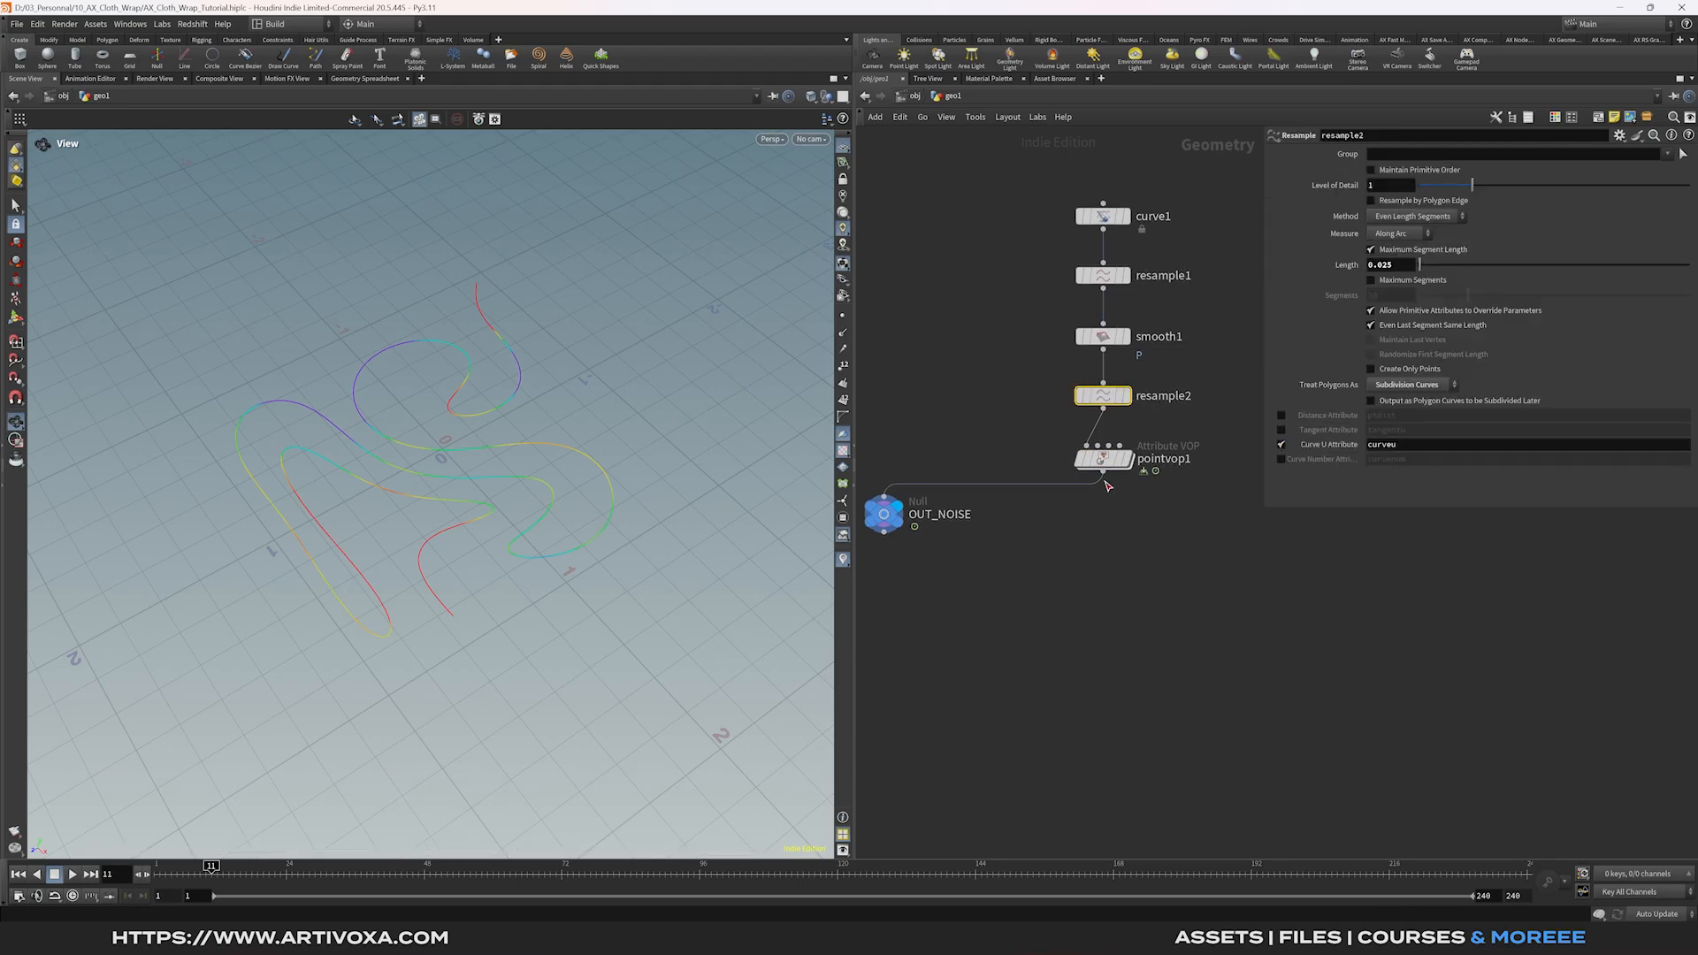
Add a Group Expression node after pointvop1 and name its group pin_pts.
{"action": "key", "text": "Tab"}
{"action": "type", "text": "group ex"}
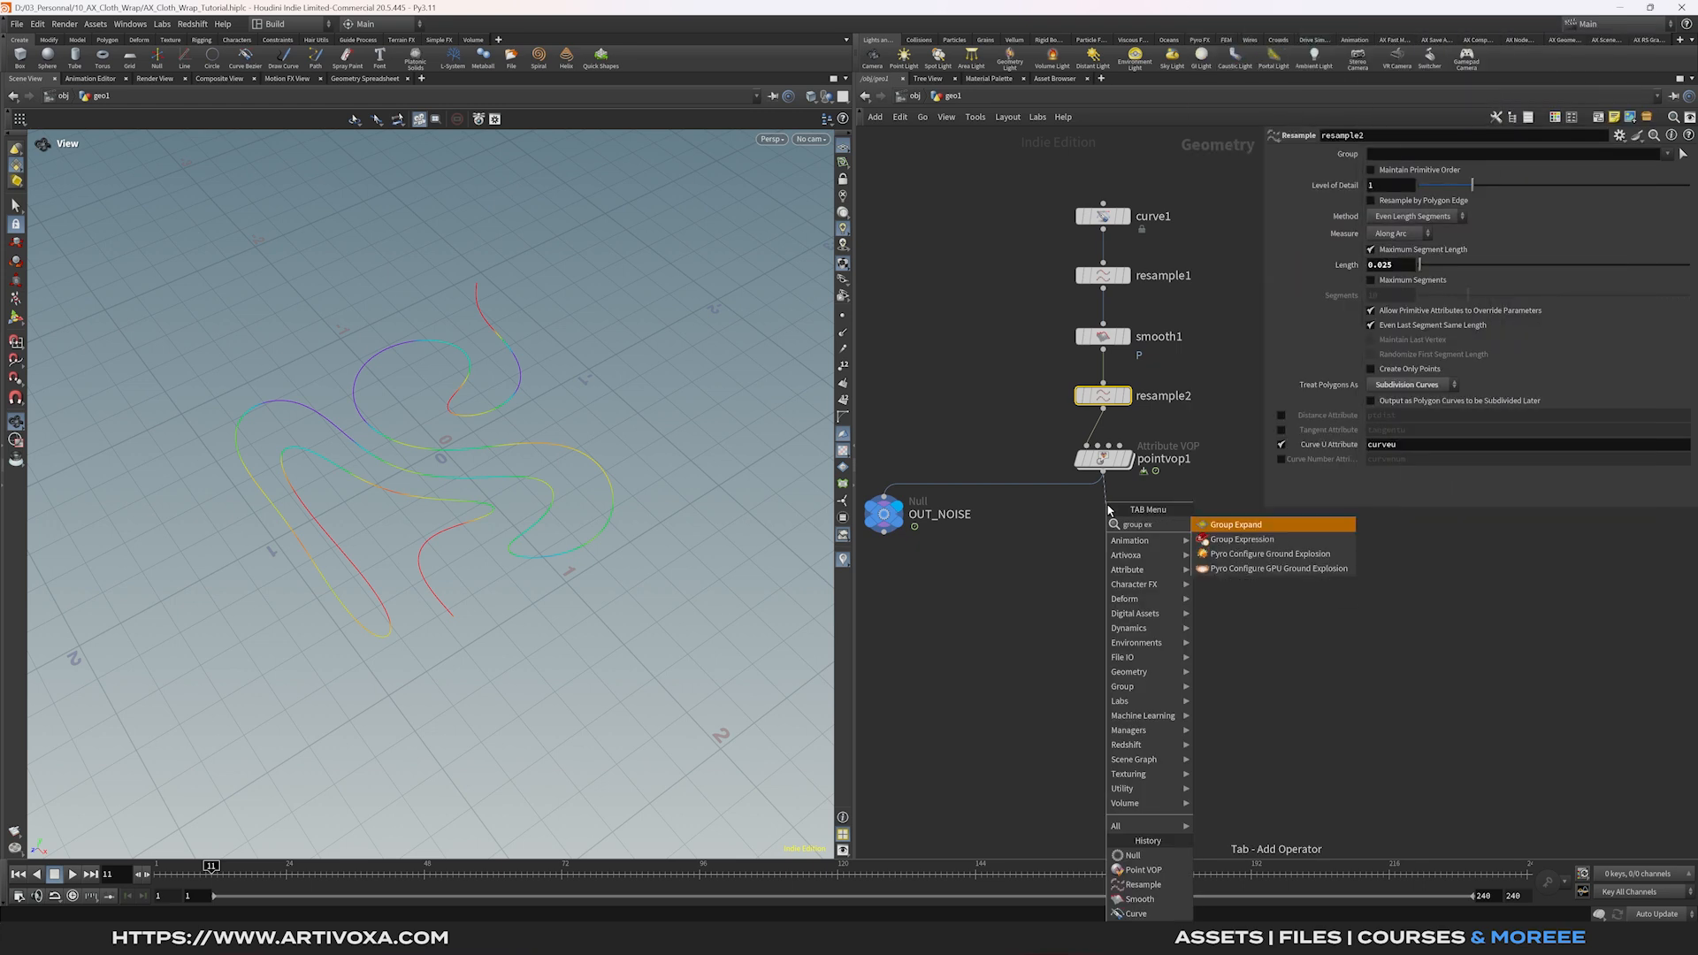
{"action": "key", "text": "Down"}
{"action": "key", "text": "Return"}
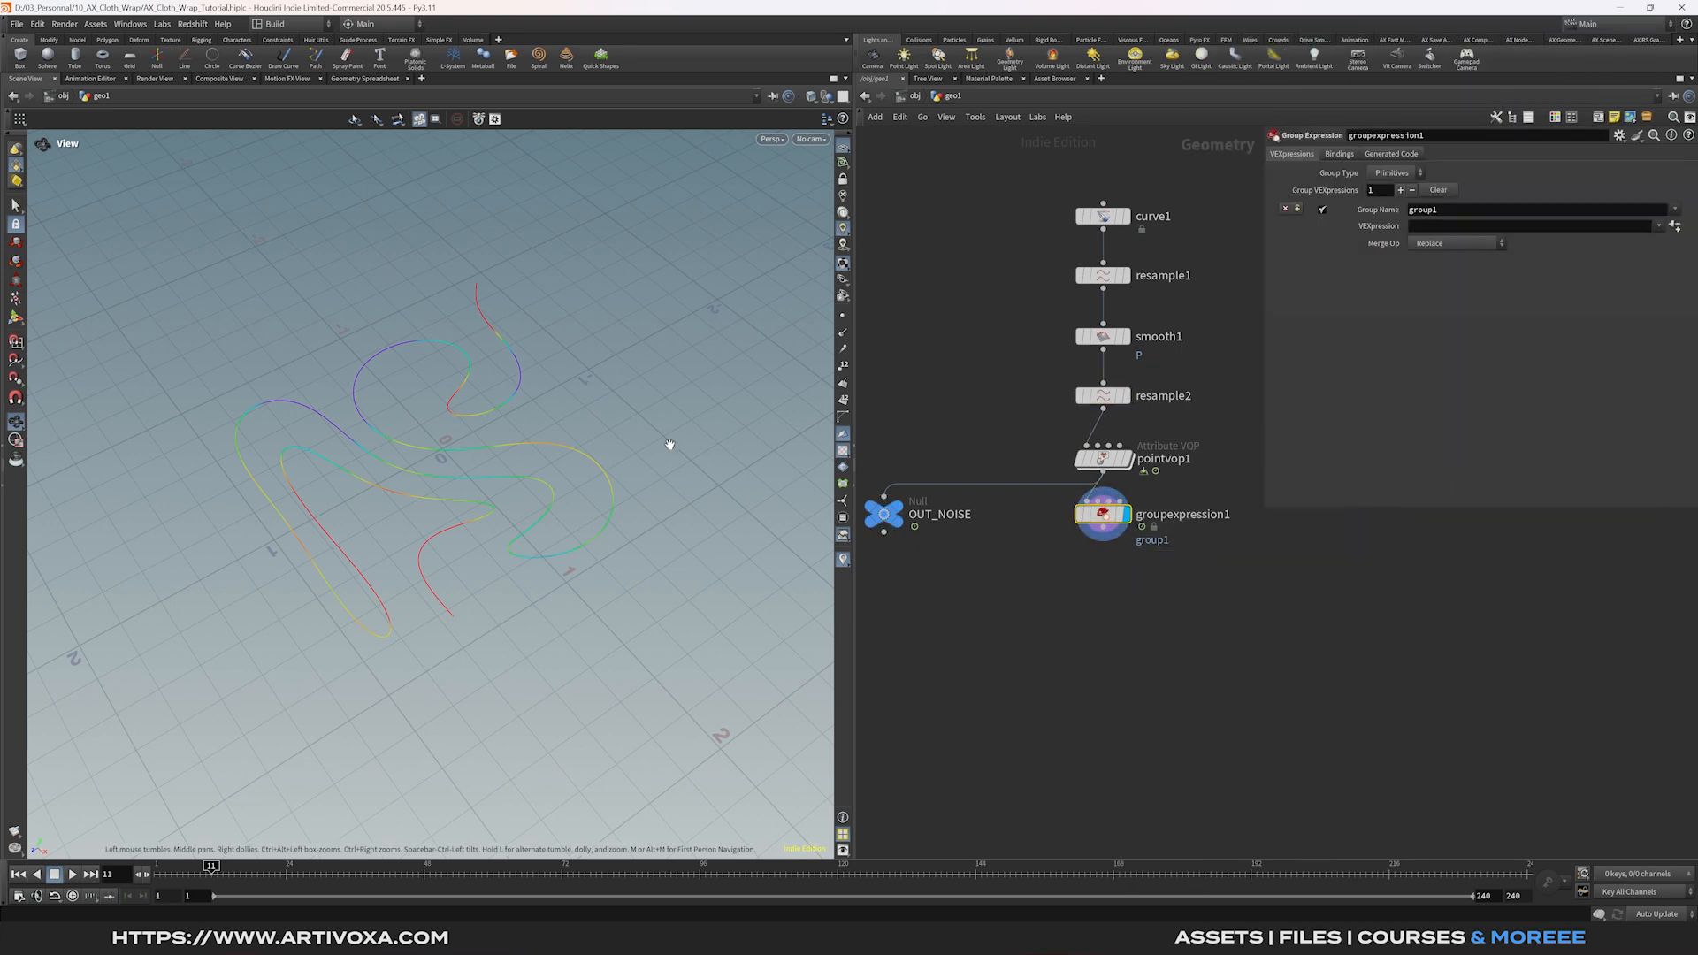
{"action": "double_click", "coordinate": [1461, 209]}
{"action": "type", "text": "pin_pts"}
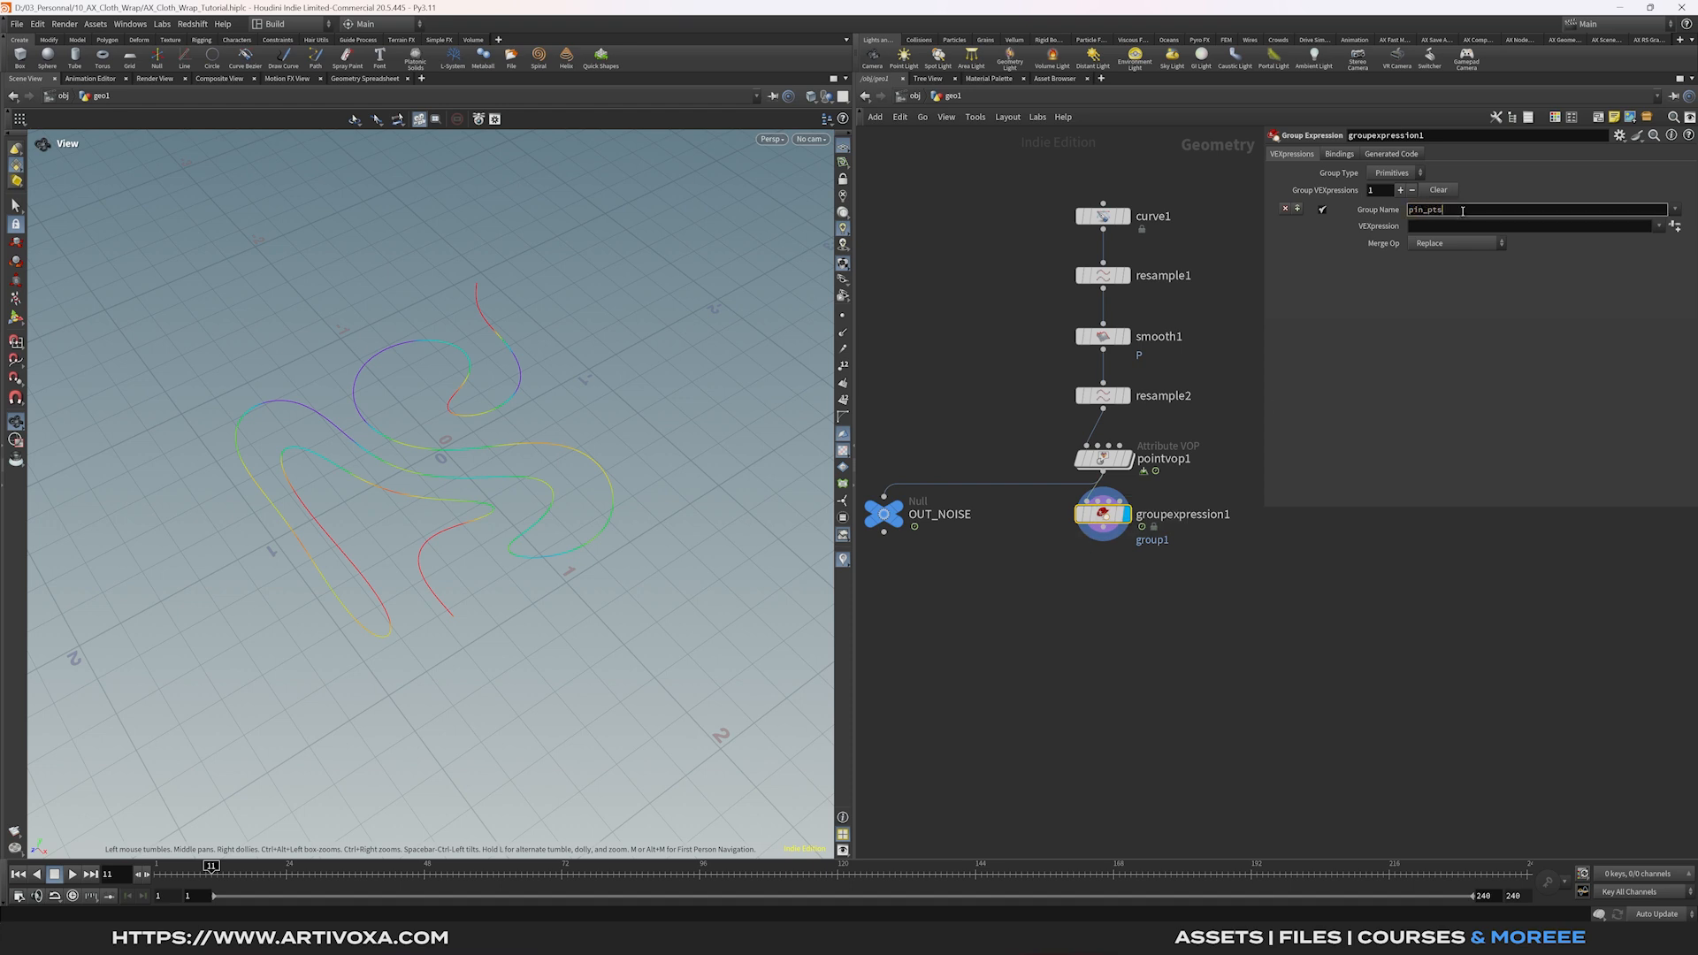
{"action": "key", "text": "Return"}
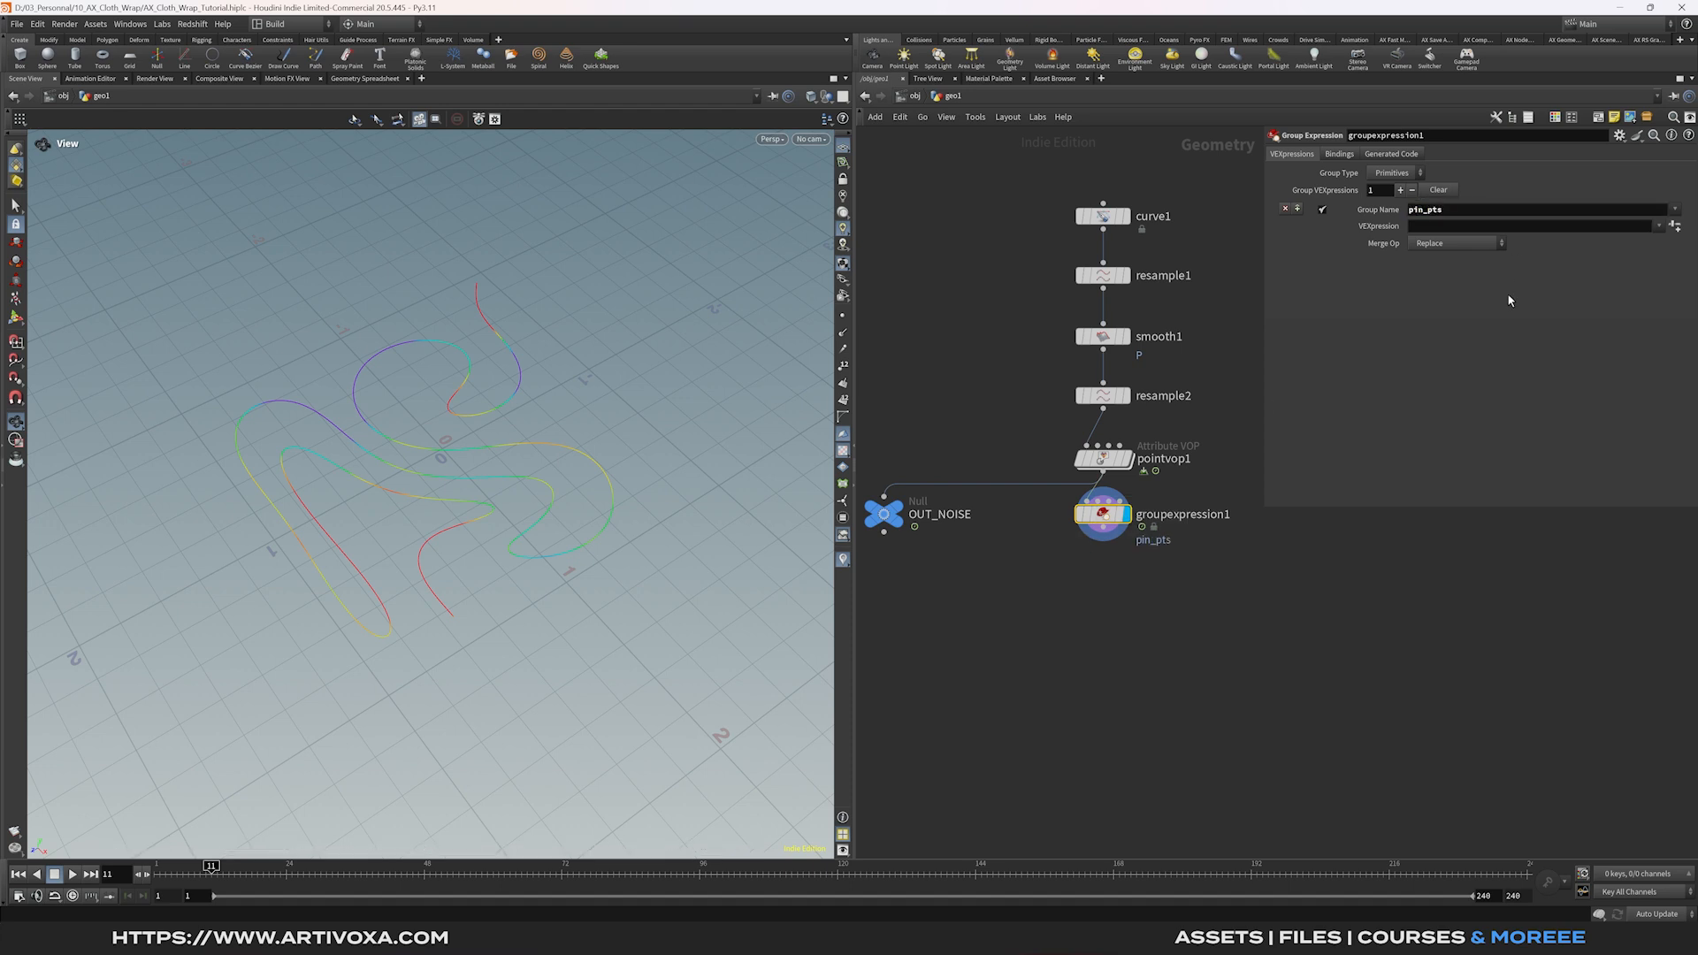
{"action": "left_click", "coordinate": [1503, 227]}
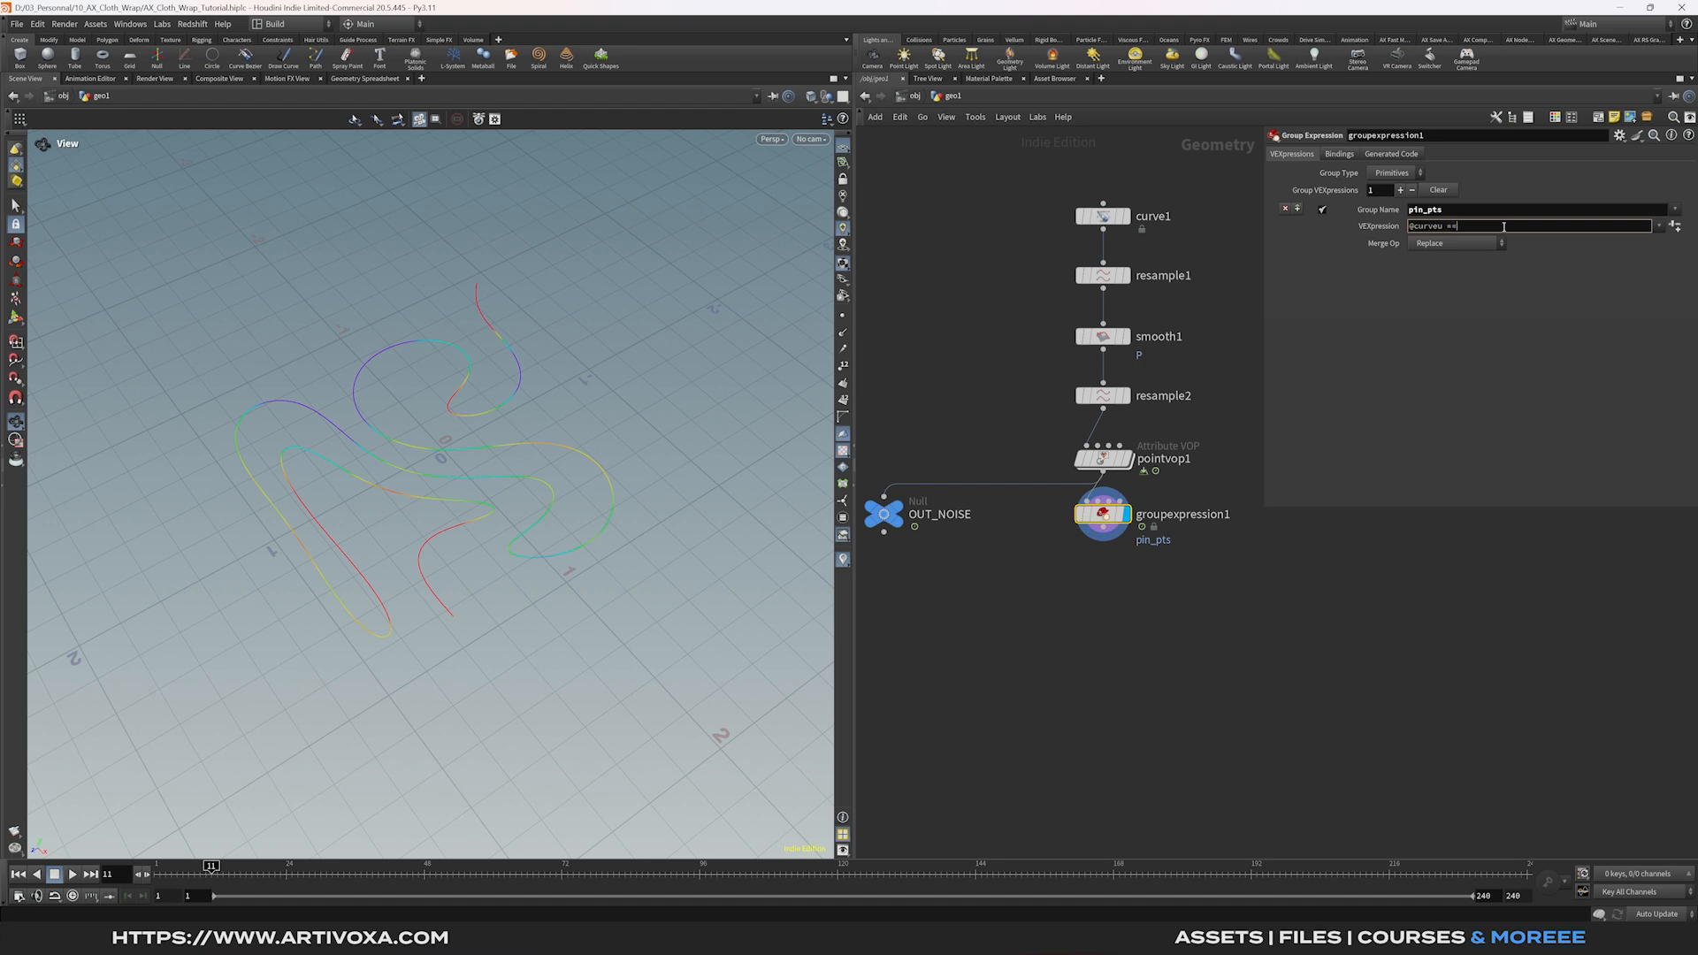
{"action": "key", "text": "Return"}
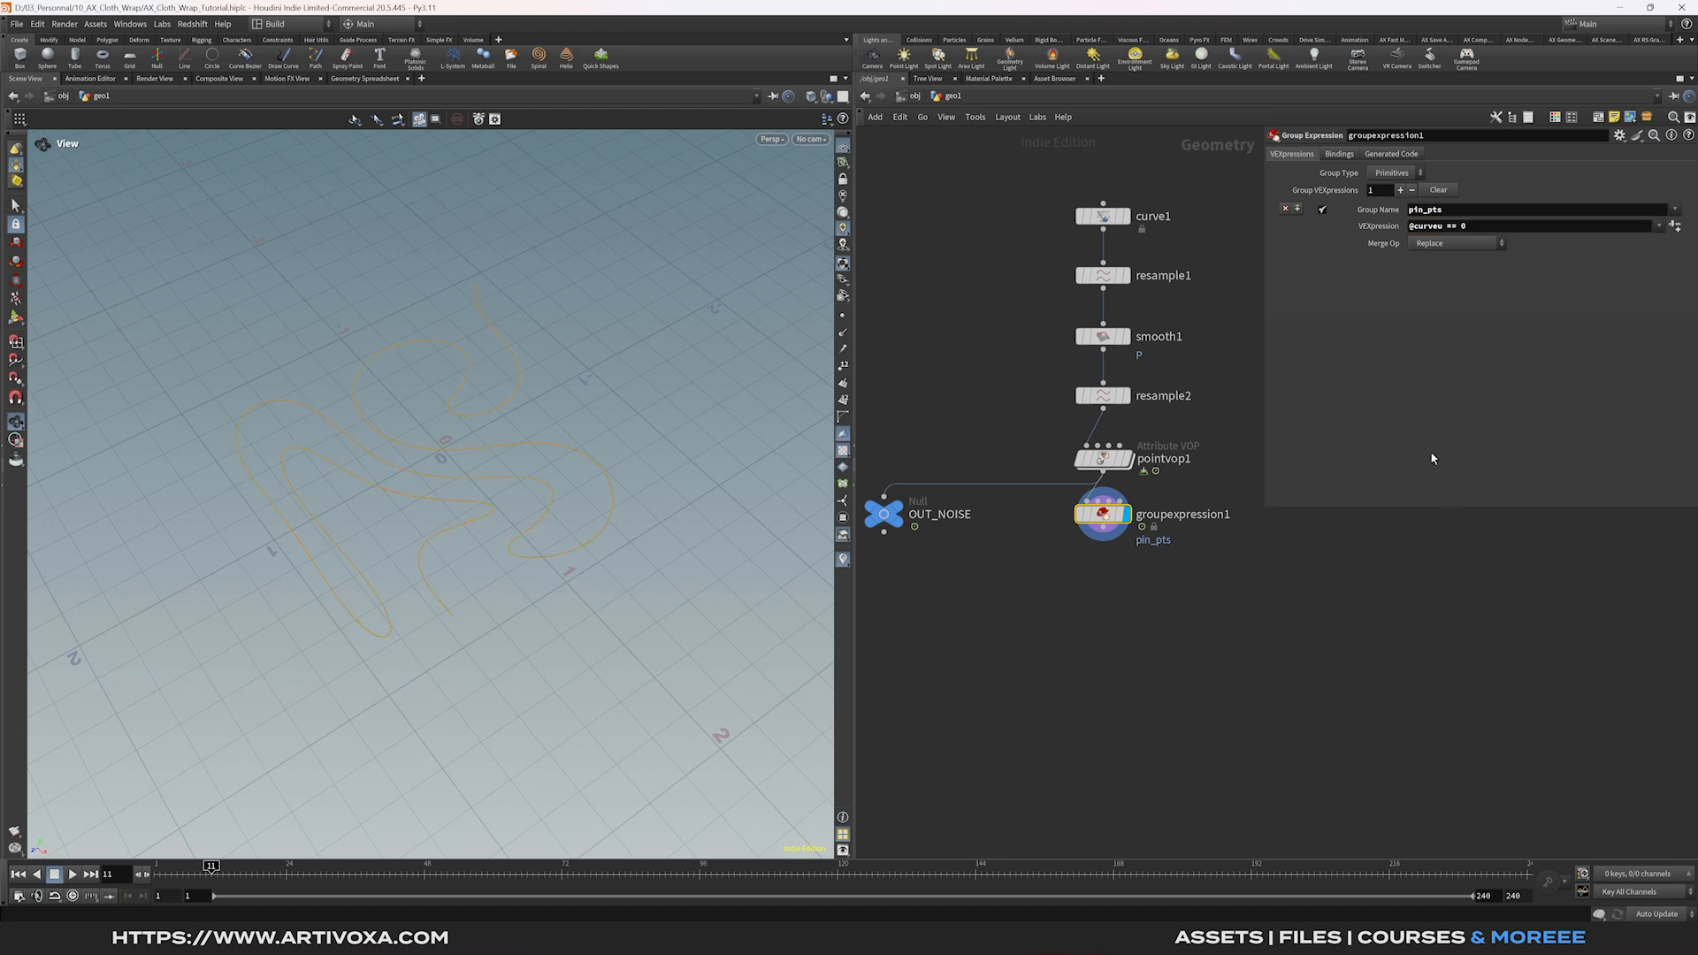
{"action": "left_click", "coordinate": [1392, 175]}
{"action": "left_click", "coordinate": [1387, 187]}
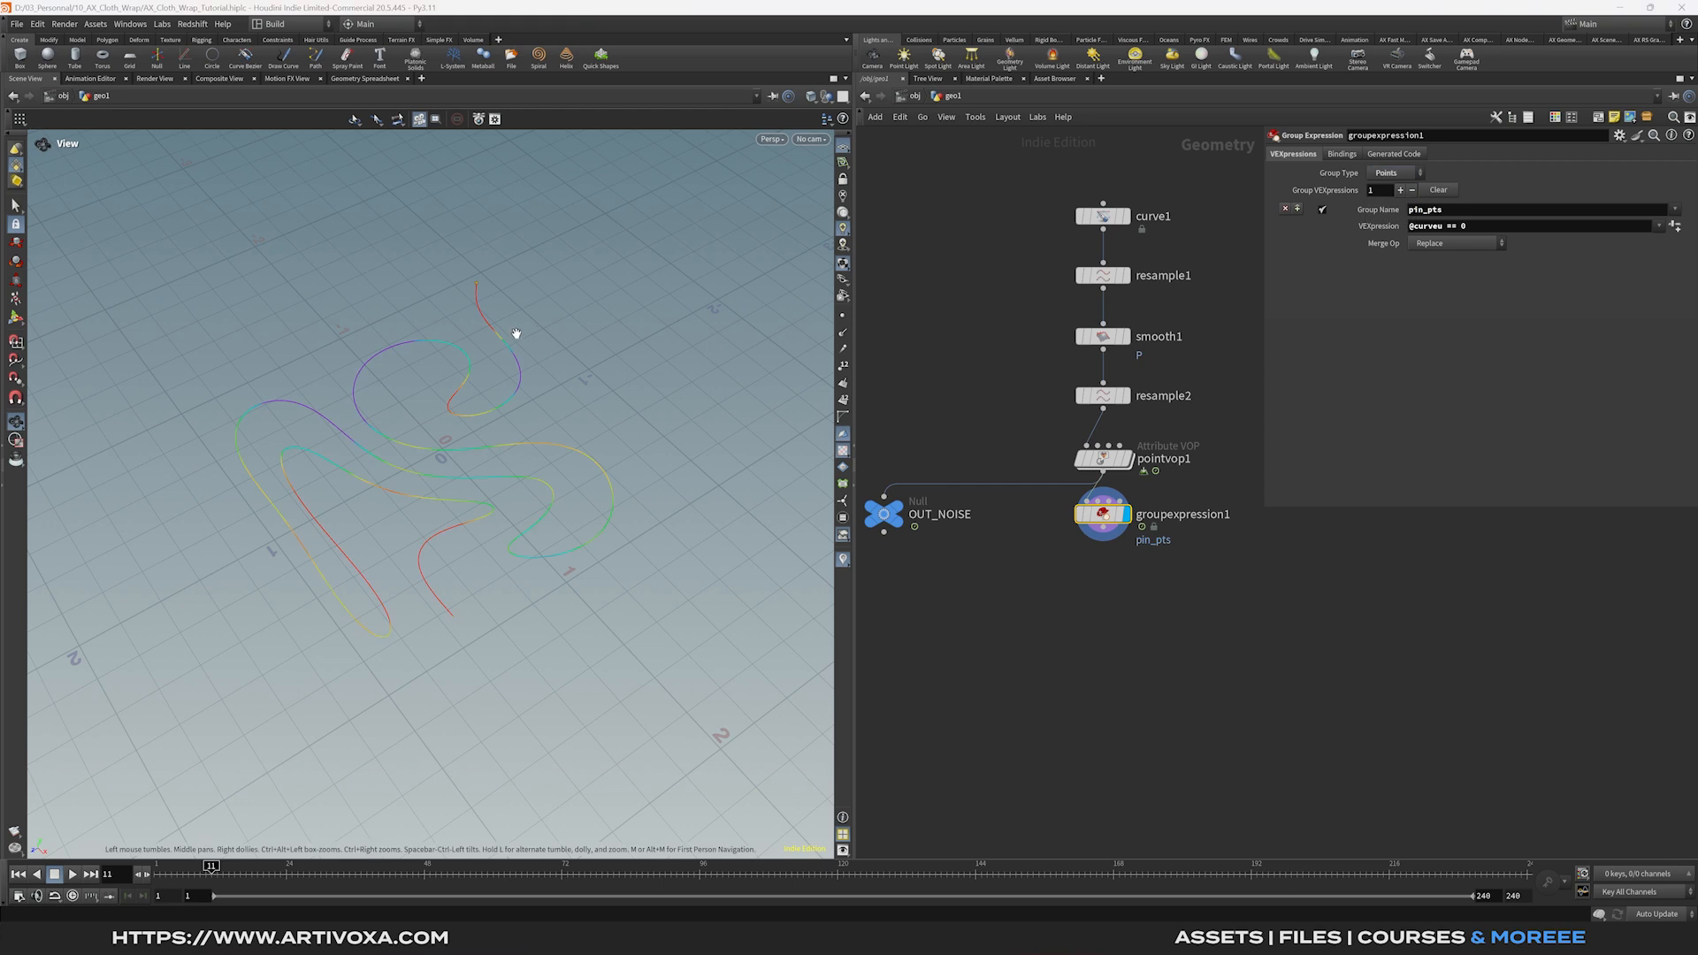
Add a Null node after groupexpression1, display it and rename it IN_LINE.
{"action": "left_click_drag", "start_coordinate": [513, 334], "coordinate": [477, 278]}
{"action": "scroll", "coordinate": [477, 279], "scroll_direction": "down", "scroll_amount": 7}
{"action": "right_click", "coordinate": [1103, 528]}
{"action": "key", "text": "Escape"}
{"action": "left_click", "coordinate": [1102, 570]}
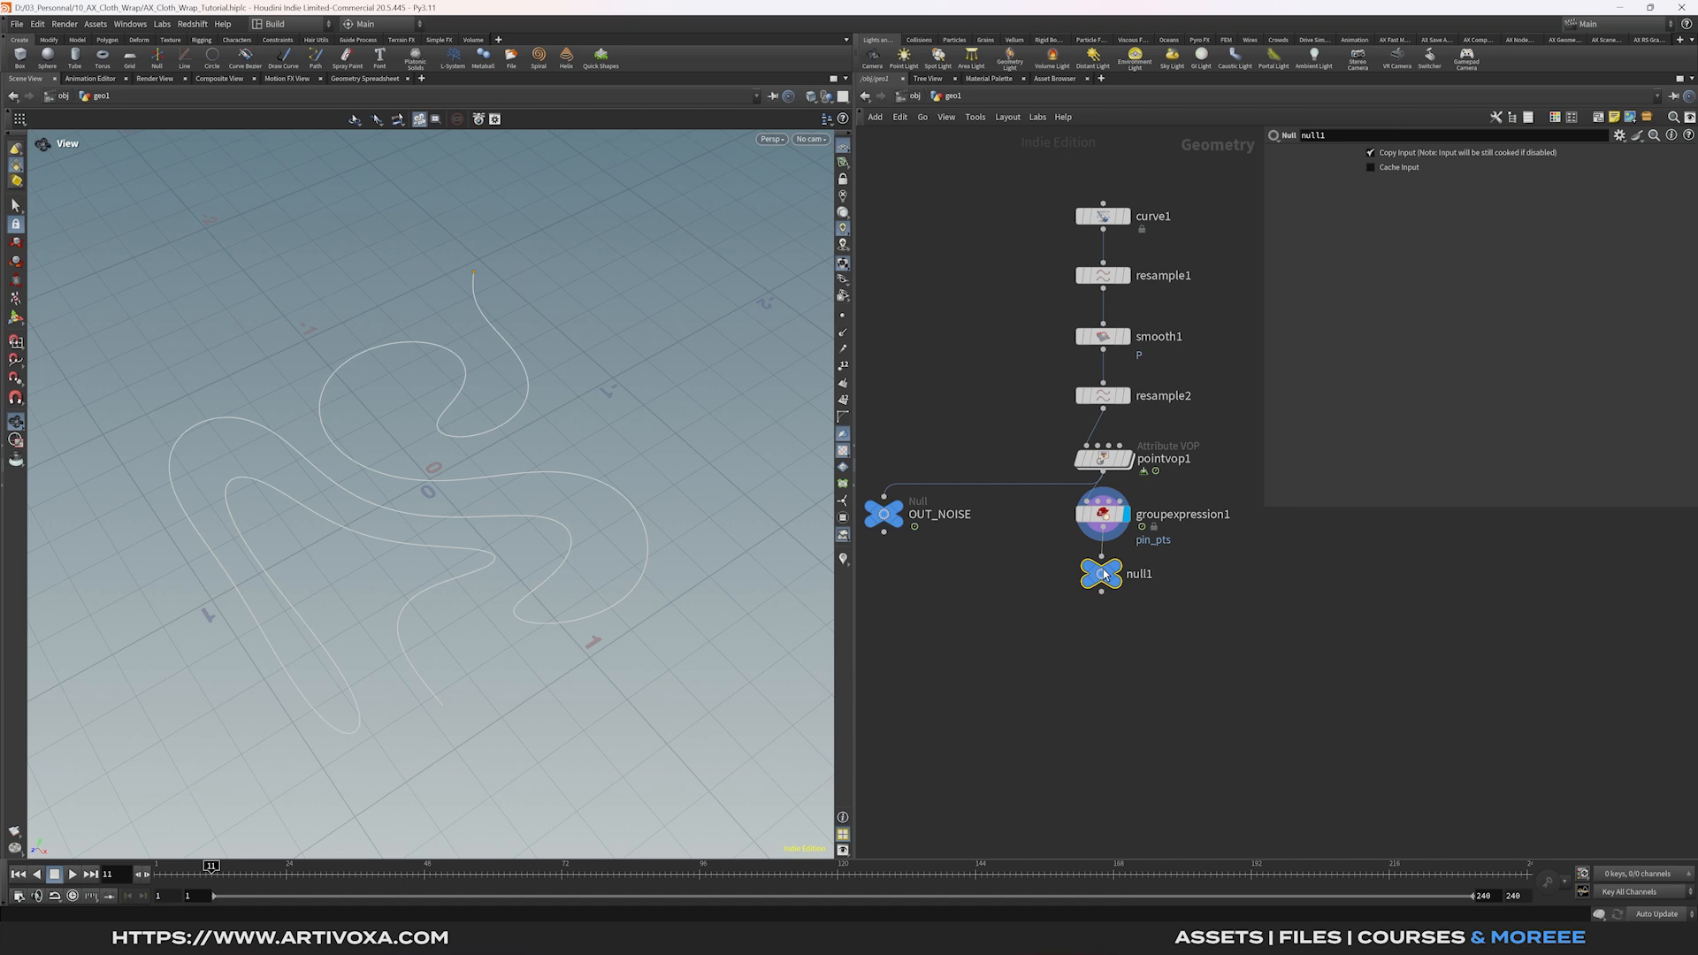
{"action": "left_click_drag", "start_coordinate": [1102, 570], "coordinate": [1103, 584]}
{"action": "left_click", "coordinate": [1142, 583]}
{"action": "left_click", "coordinate": [1137, 585]}
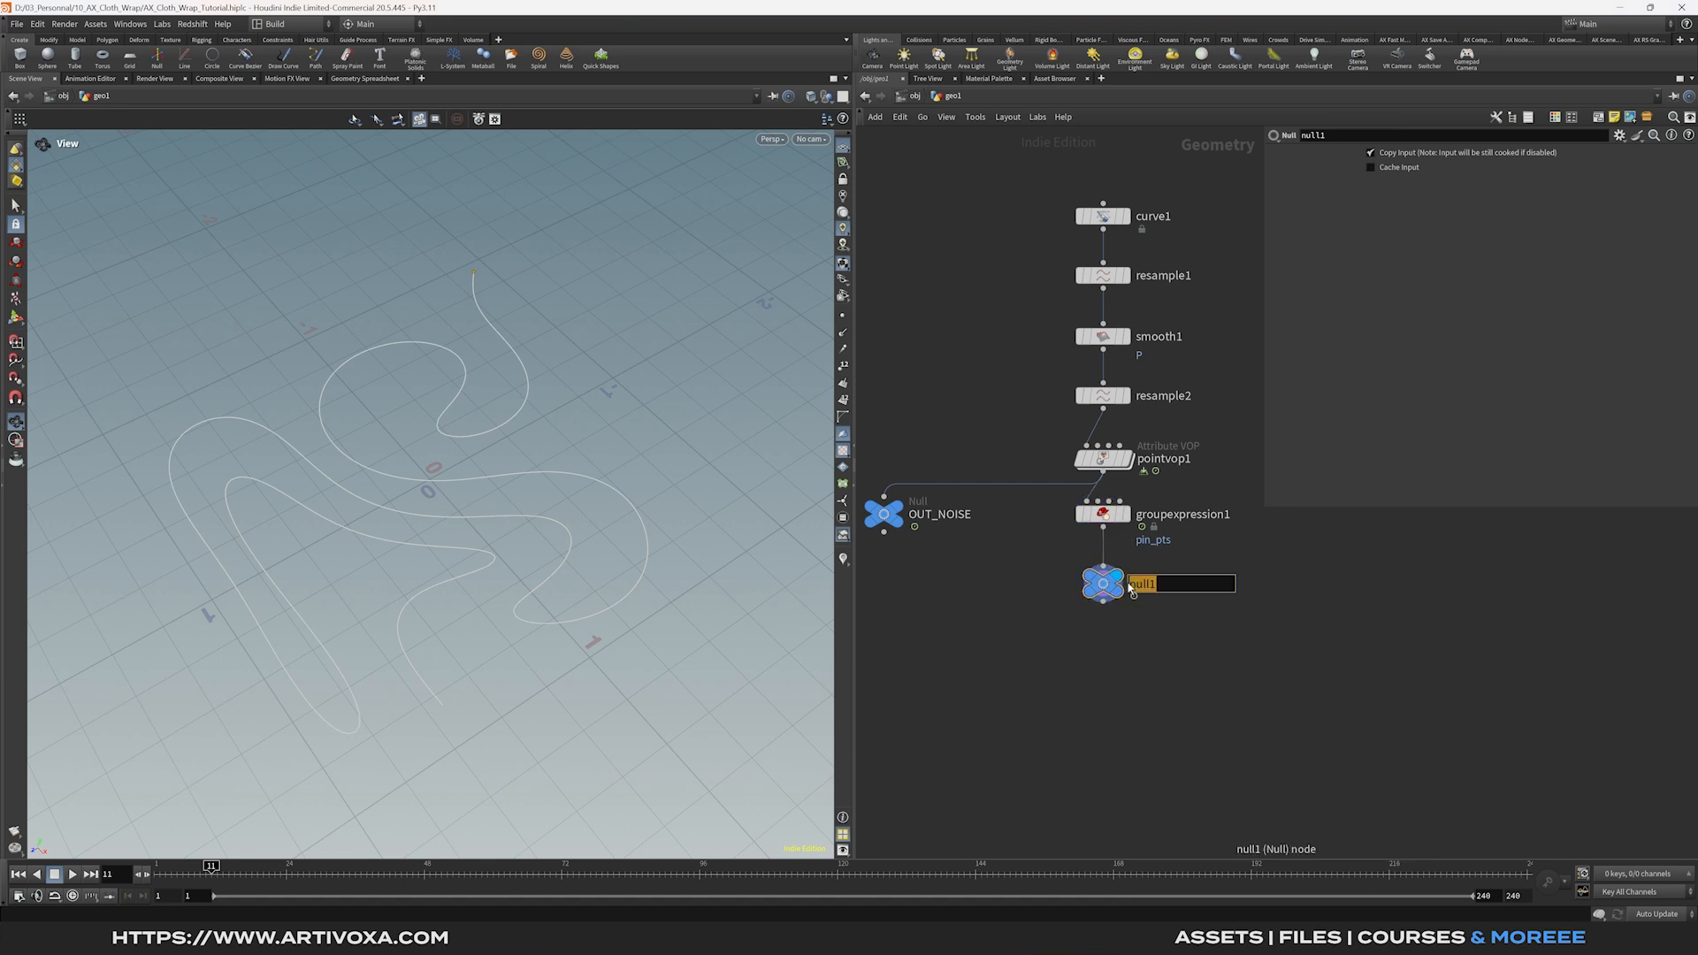
{"action": "type", "text": "IN_LINB"}
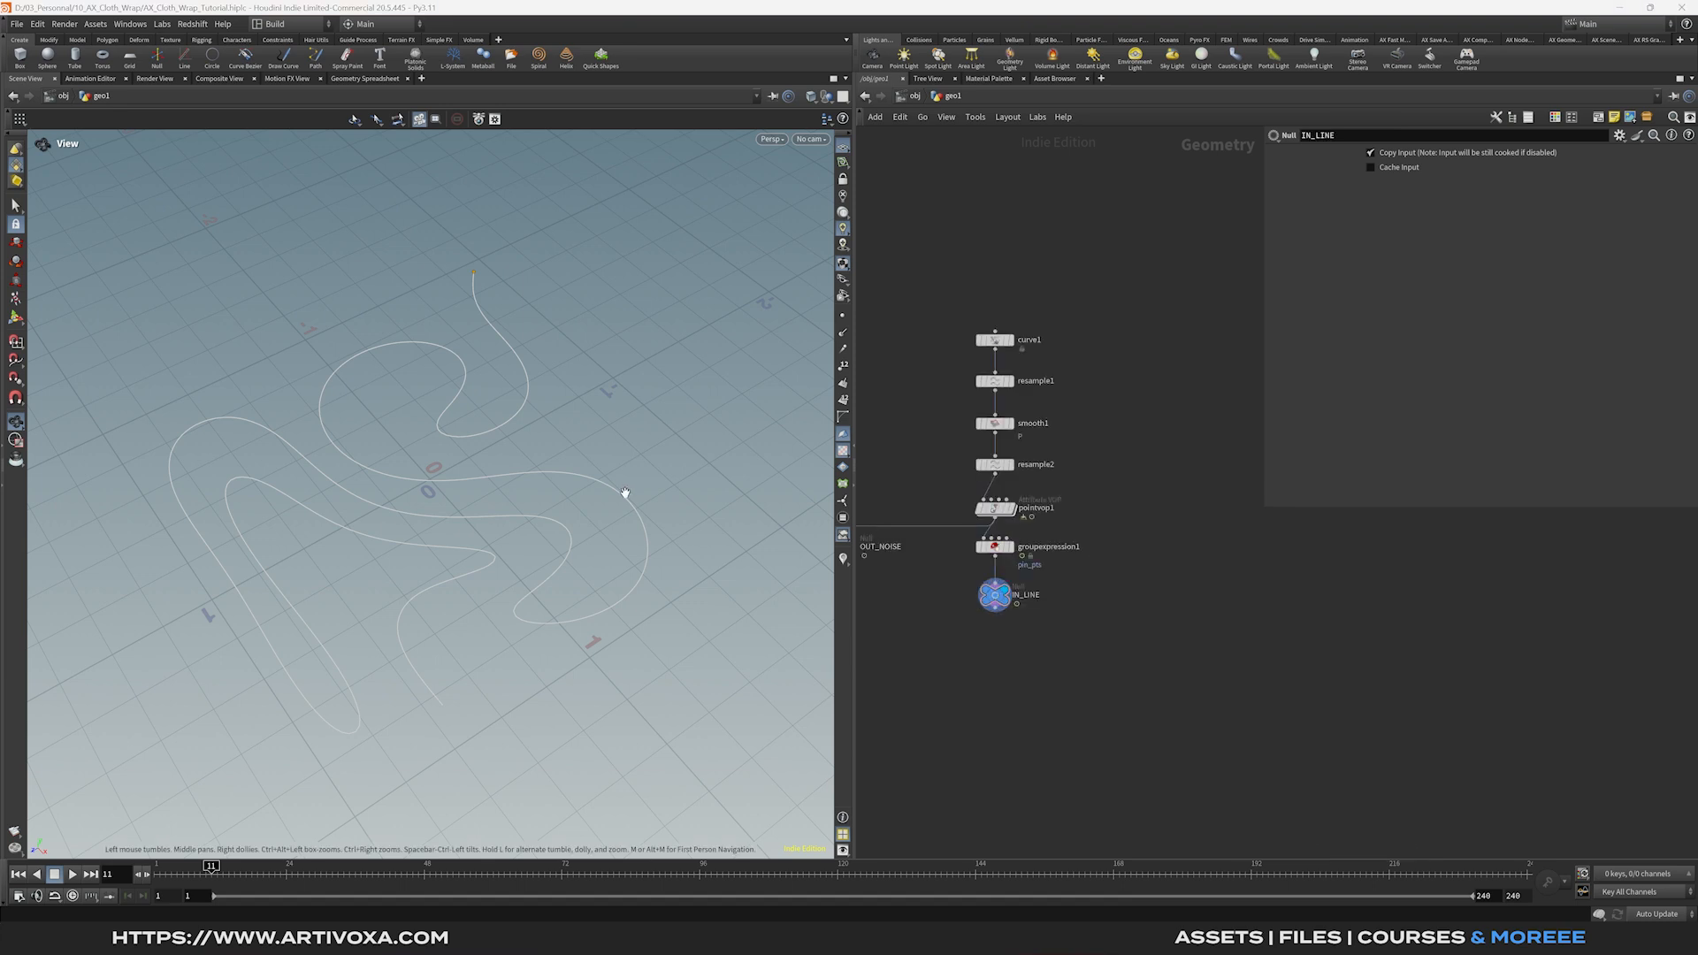
{"action": "scroll", "coordinate": [624, 489], "scroll_direction": "down", "scroll_amount": 1}
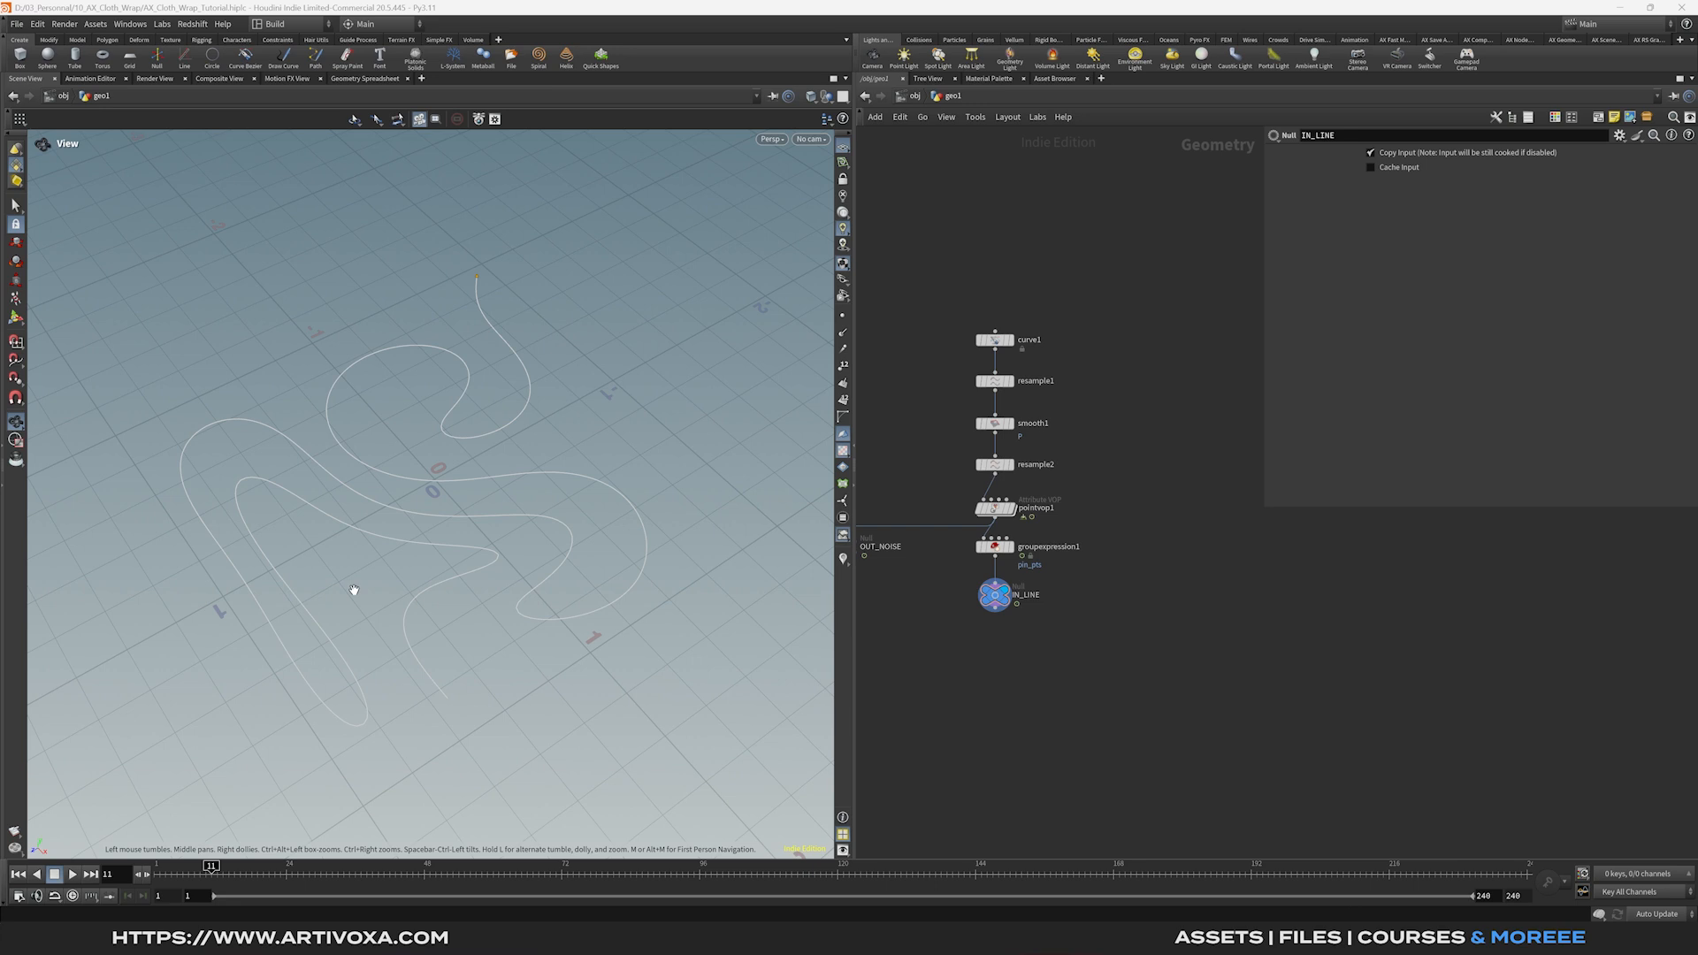
Add a Box node beside the curve chain and set its size to 2.15, 0.5, 2.15.
{"action": "middle_click_drag", "start_coordinate": [1181, 421], "coordinate": [1091, 434]}
{"action": "key", "text": "Tab"}
{"action": "key", "text": "Return"}
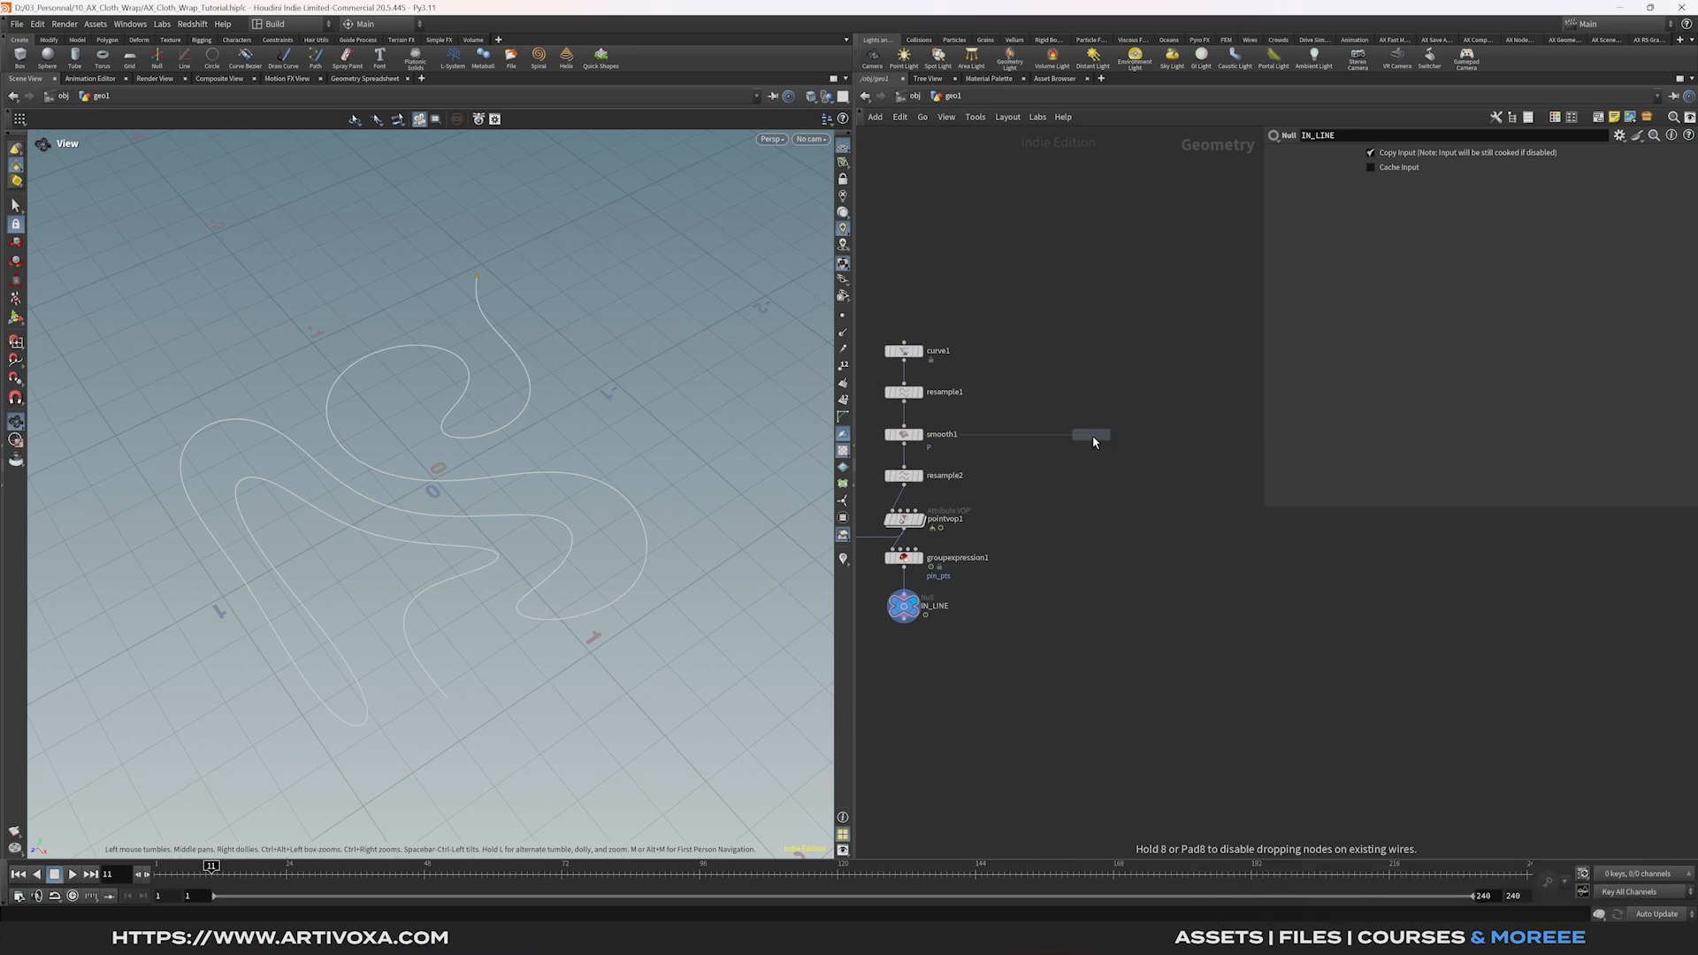
{"action": "left_click", "coordinate": [1109, 517]}
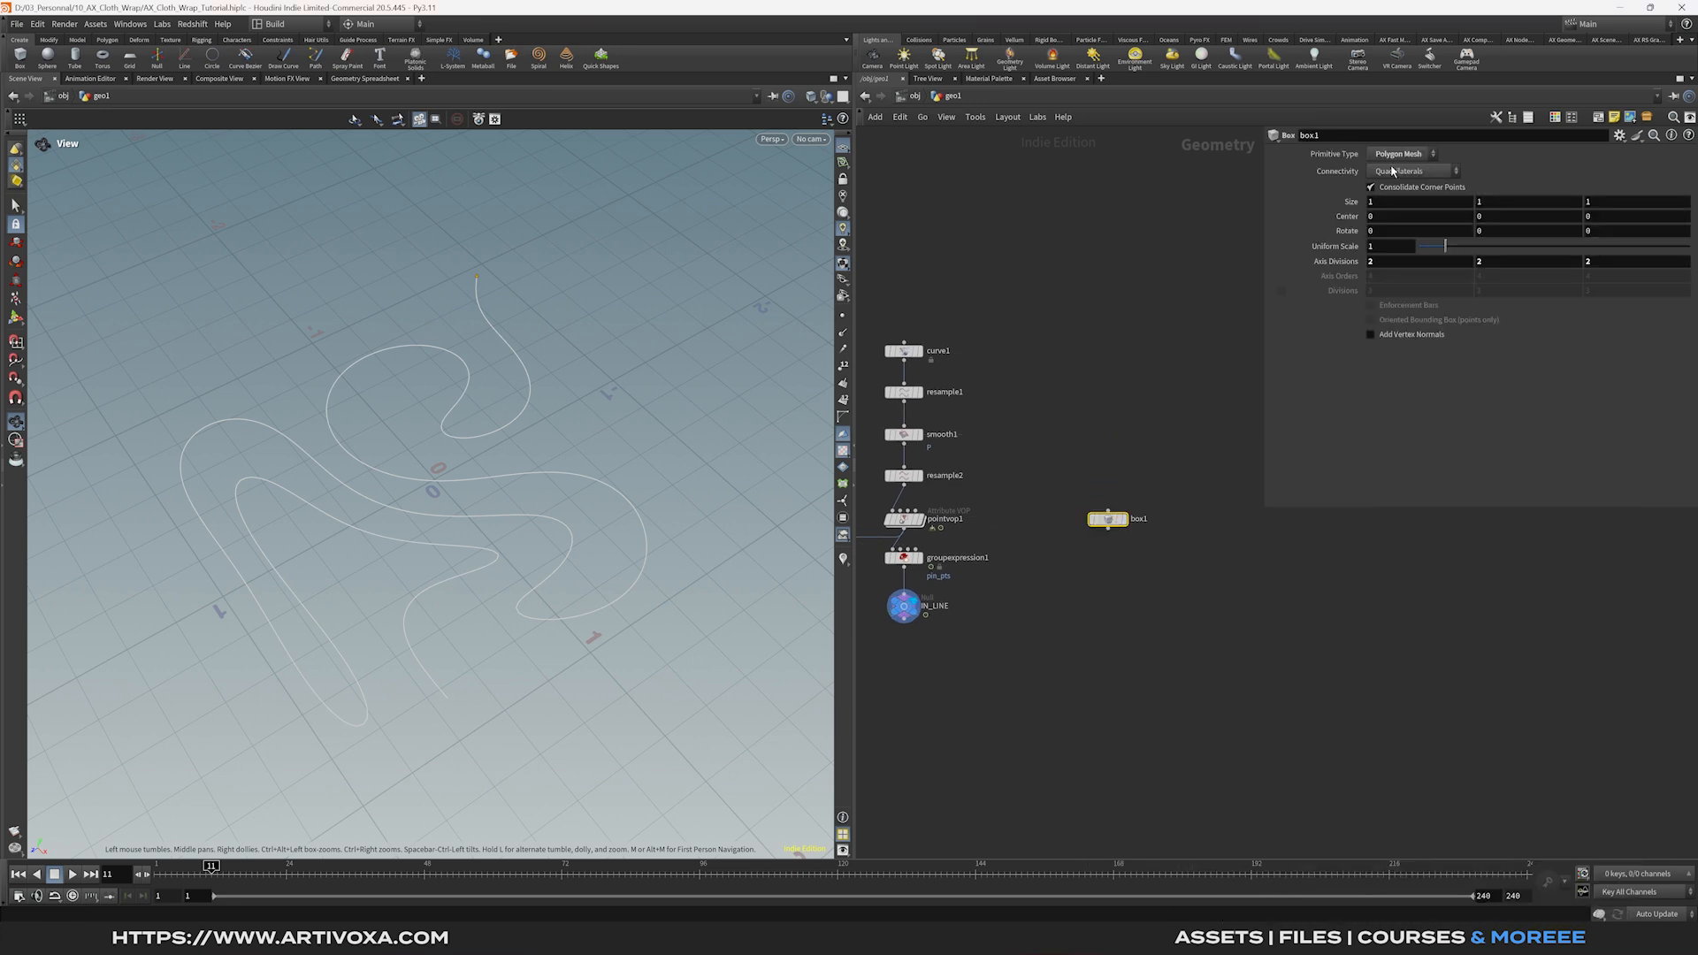
{"action": "left_click", "coordinate": [1389, 205]}
{"action": "left_click", "coordinate": [1653, 202]}
{"action": "left_click", "coordinate": [1505, 201]}
{"action": "type", "text": "0.5"}
{"action": "key", "text": "Return"}
Display box1 and show its primitive numbers in the viewport to identify the top and bottom faces.
{"action": "middle_click_drag", "start_coordinate": [1179, 618], "coordinate": [1207, 557]}
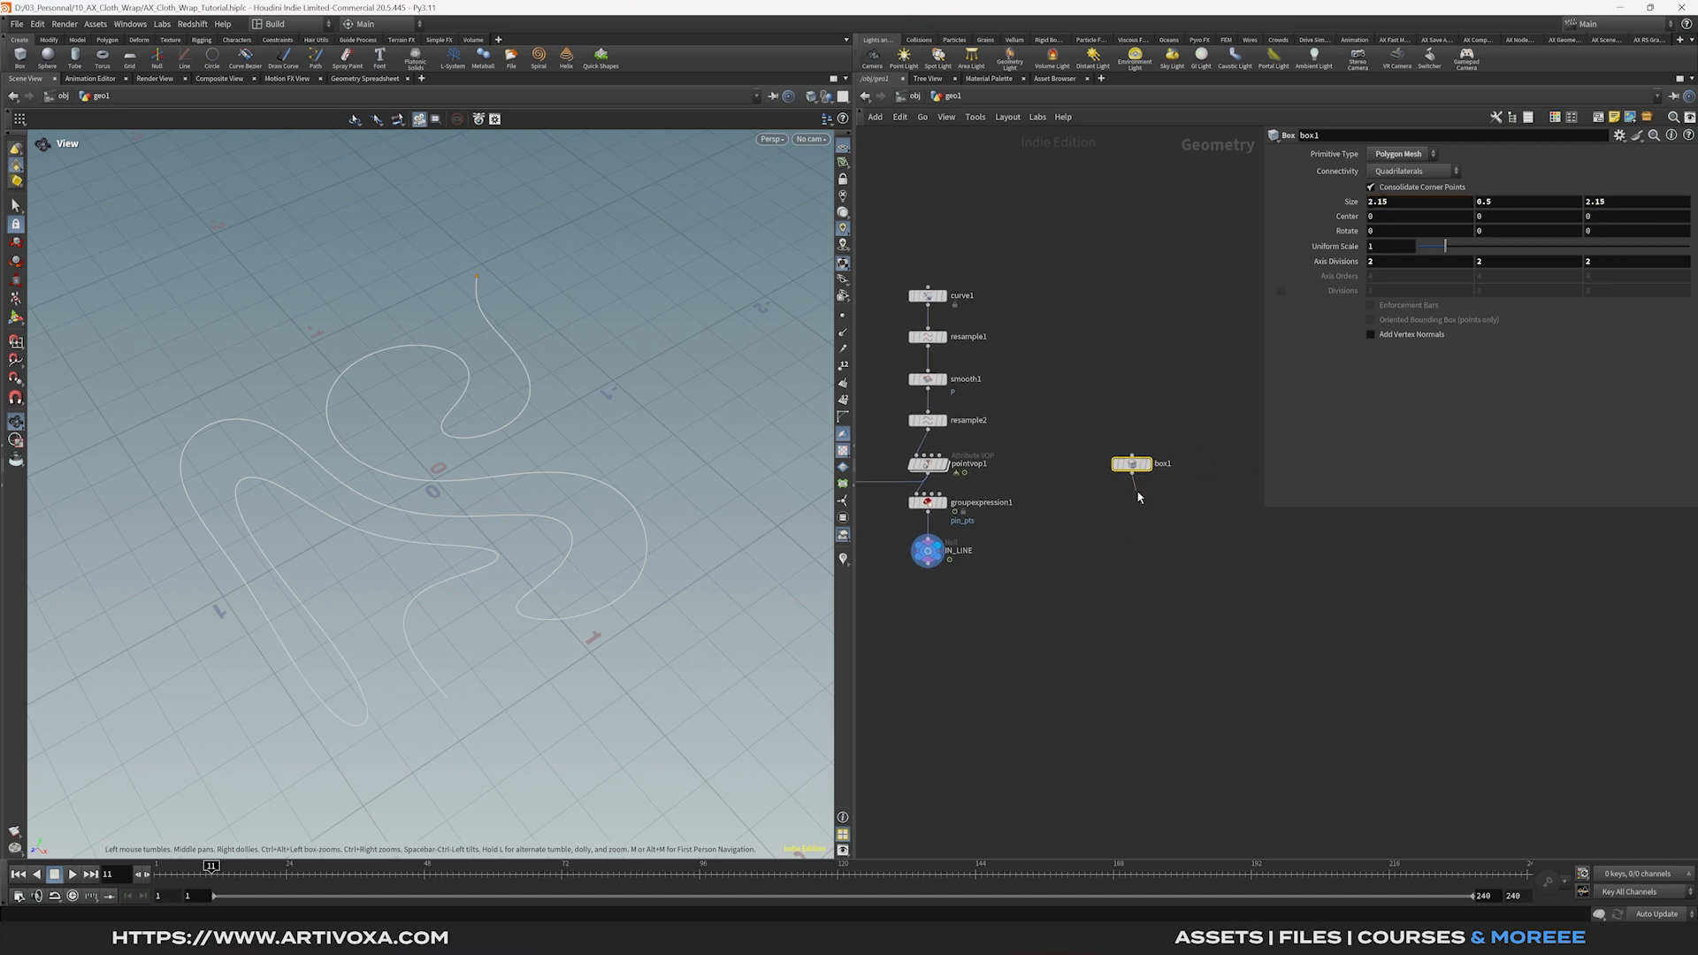
{"action": "left_click", "coordinate": [1147, 463]}
{"action": "left_click_drag", "start_coordinate": [471, 514], "coordinate": [504, 358]}
{"action": "left_click", "coordinate": [842, 400]}
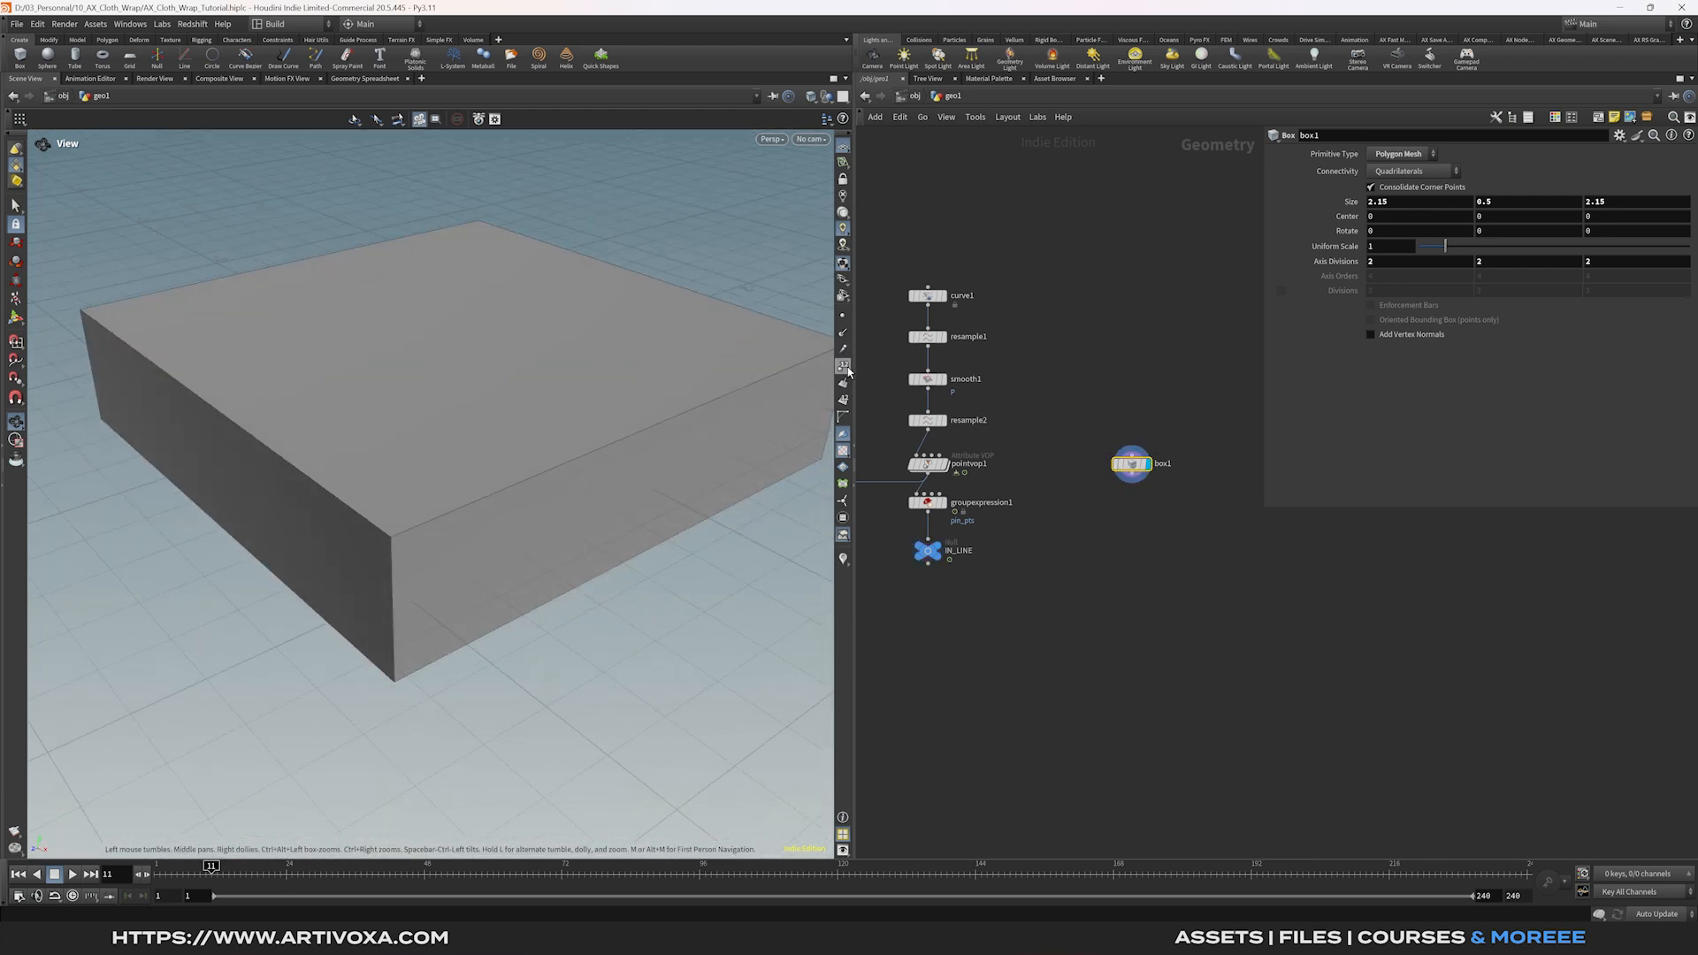
{"action": "left_click_drag", "start_coordinate": [623, 440], "coordinate": [516, 508]}
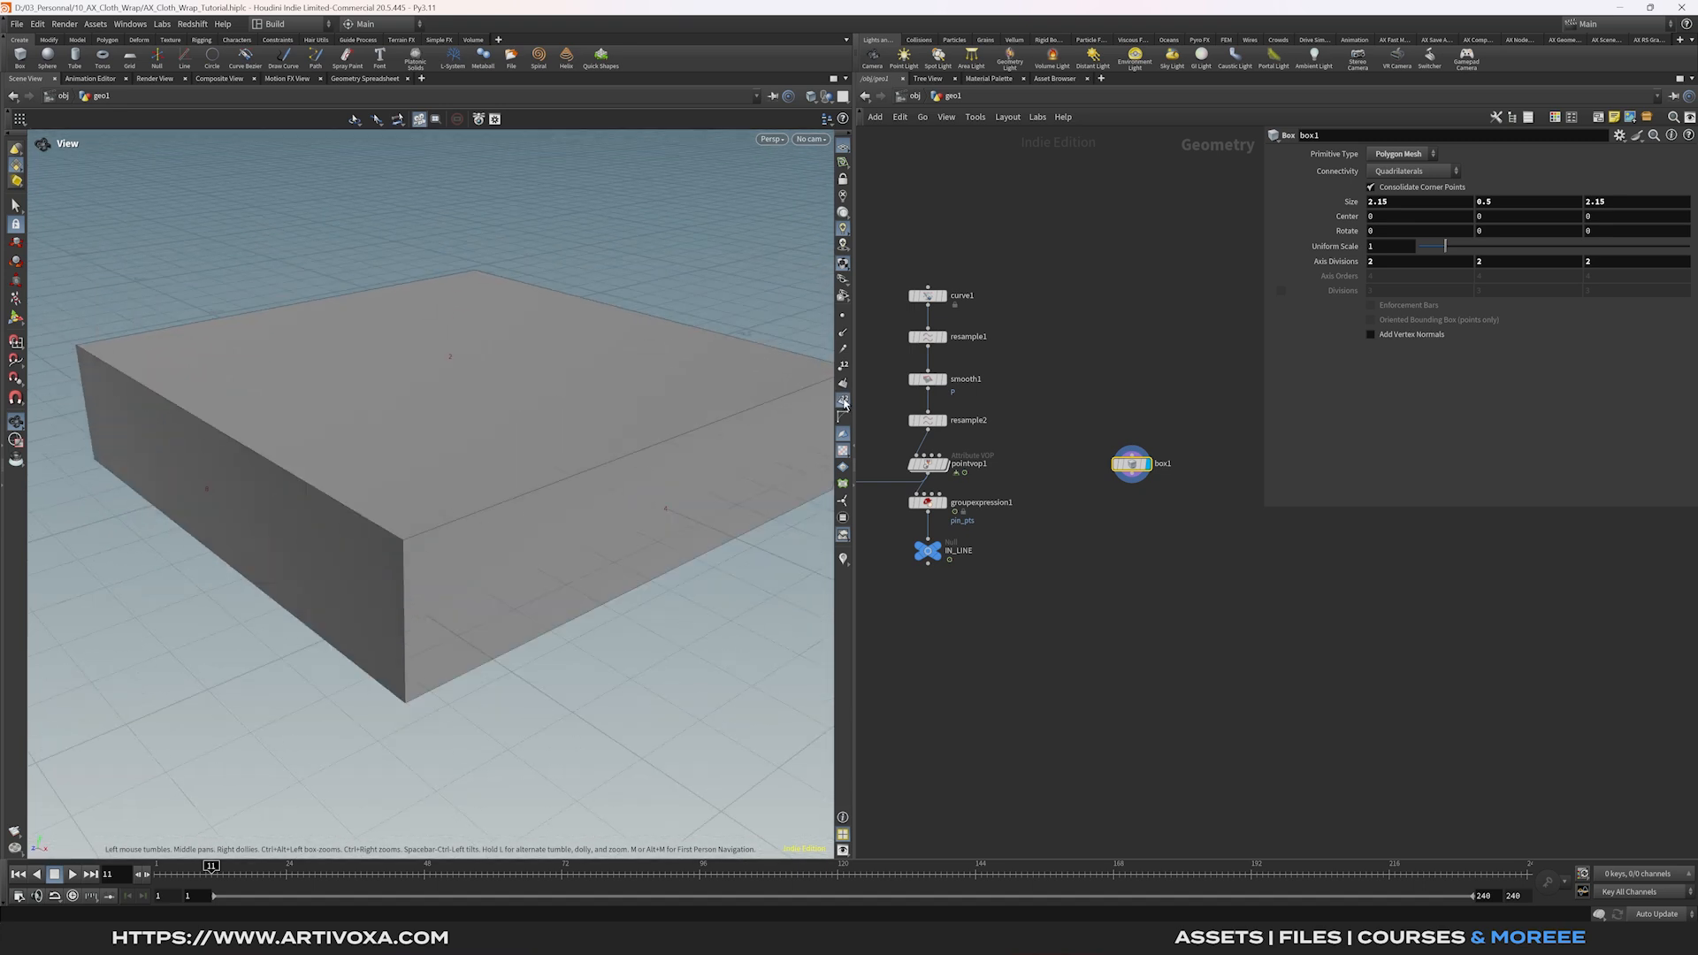
Add a Blast node after box1 to remove group 2 3, with the group type set to Primitives.
{"action": "left_click", "coordinate": [1141, 497]}
{"action": "type", "text": "blast"}
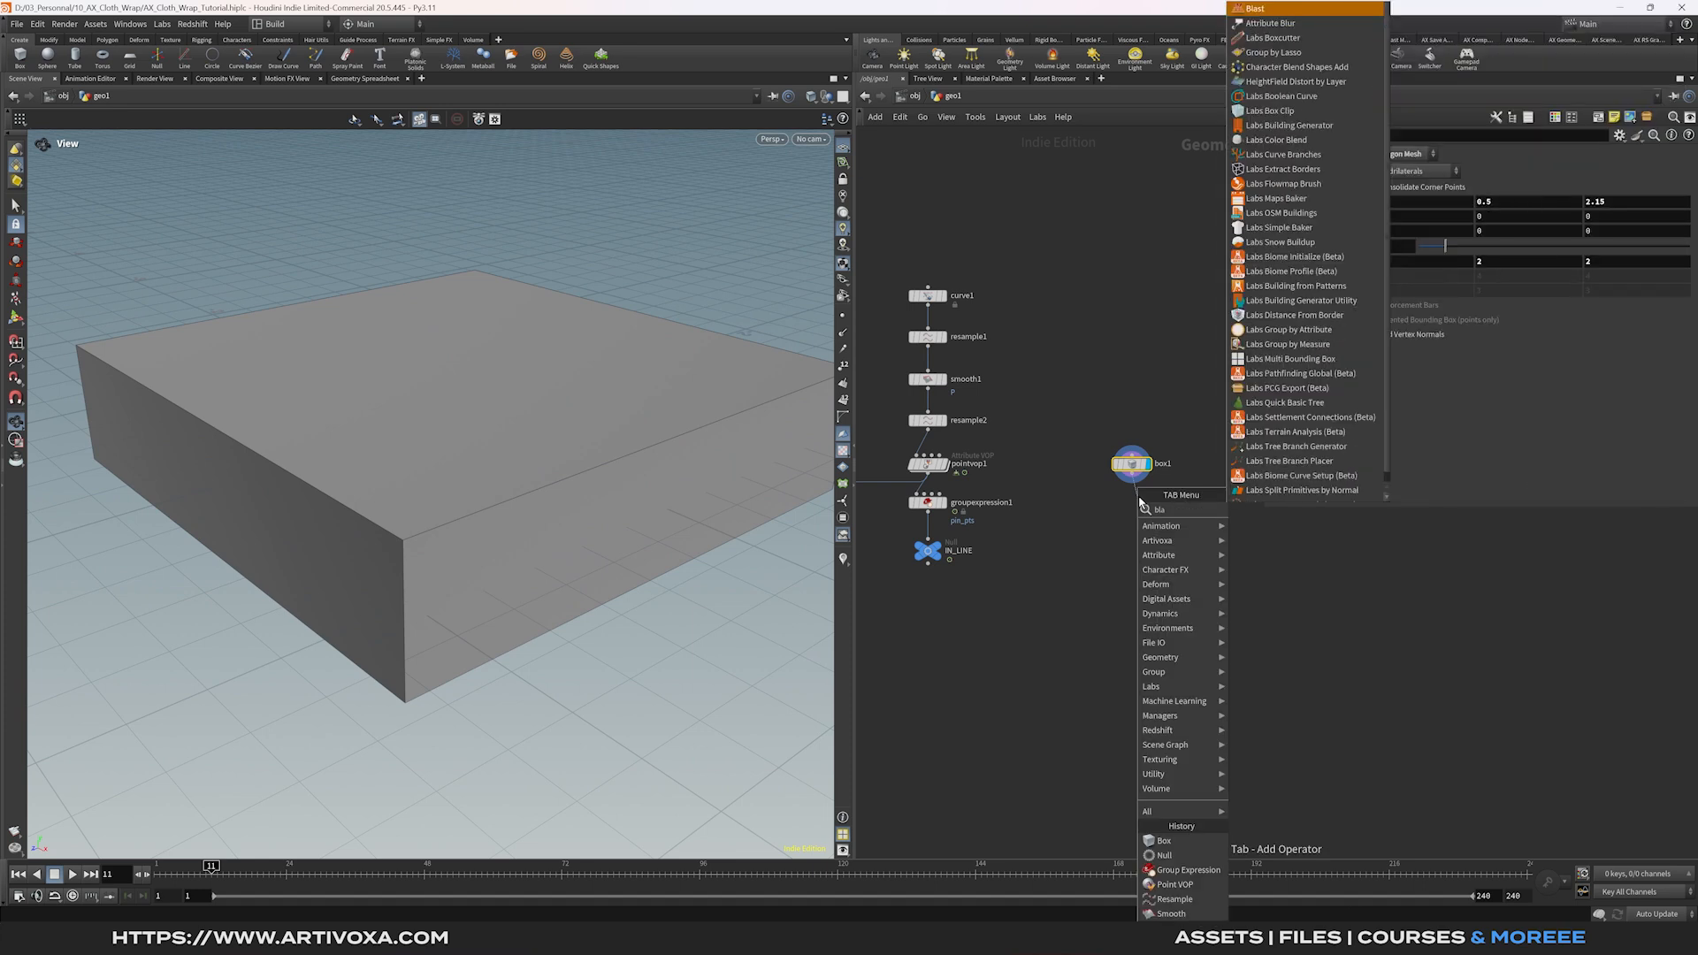
{"action": "key", "text": "Return"}
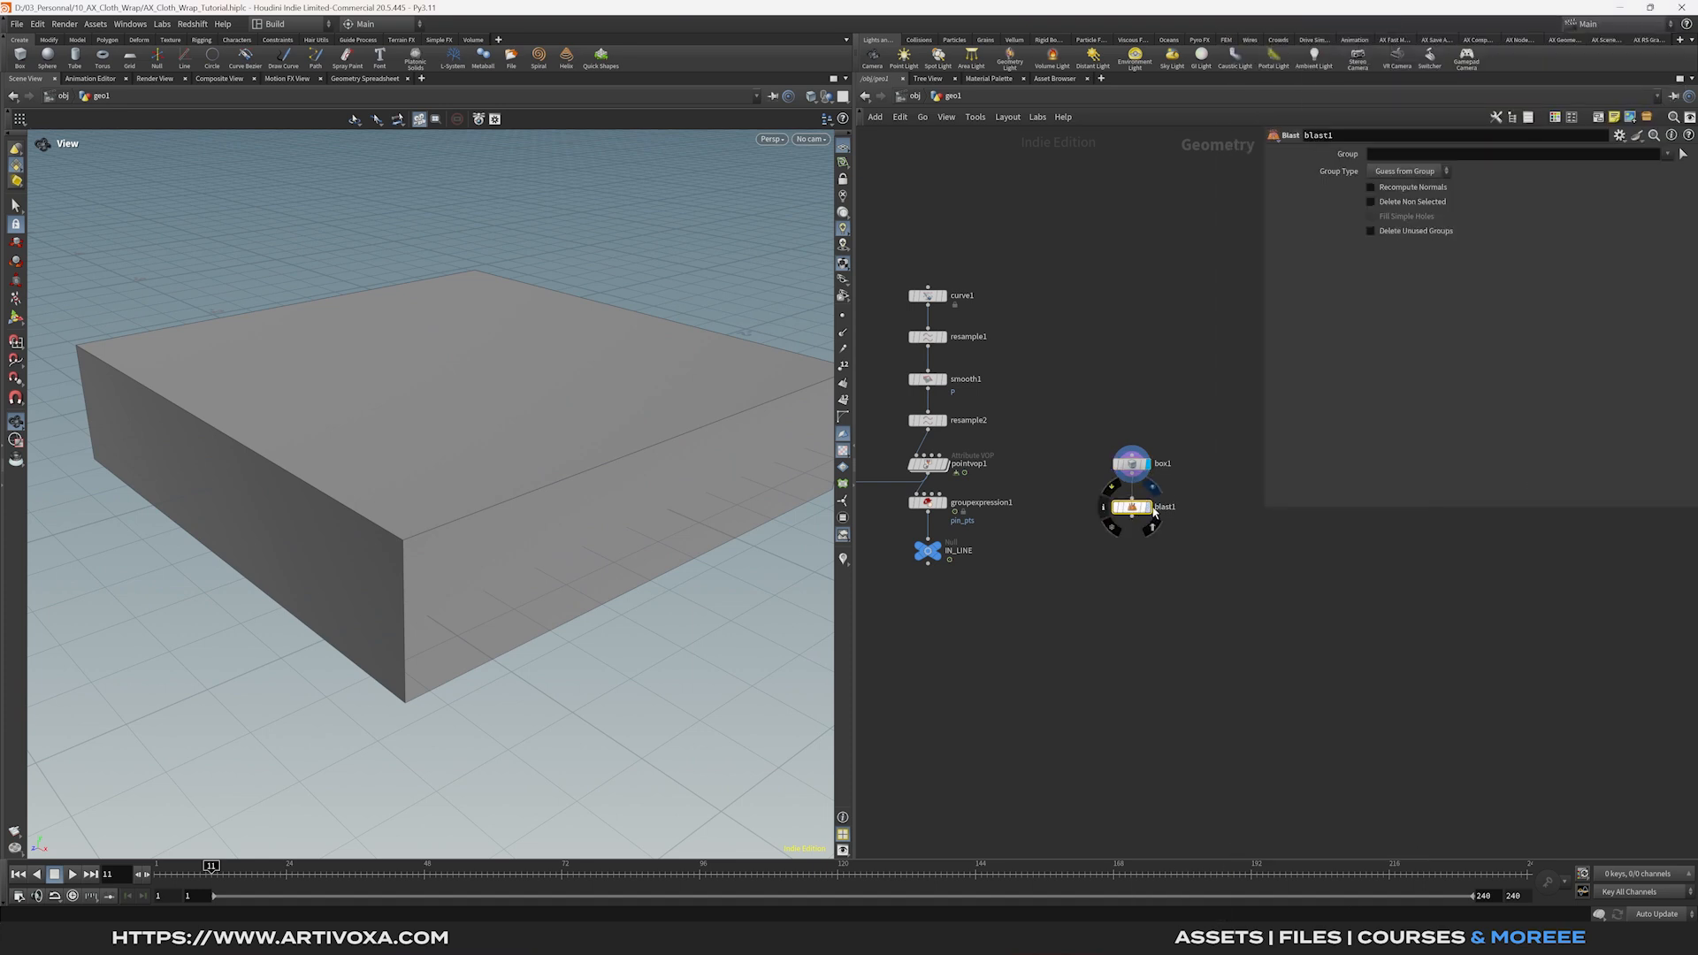
{"action": "left_click", "coordinate": [1135, 506]}
{"action": "left_click", "coordinate": [1410, 154]}
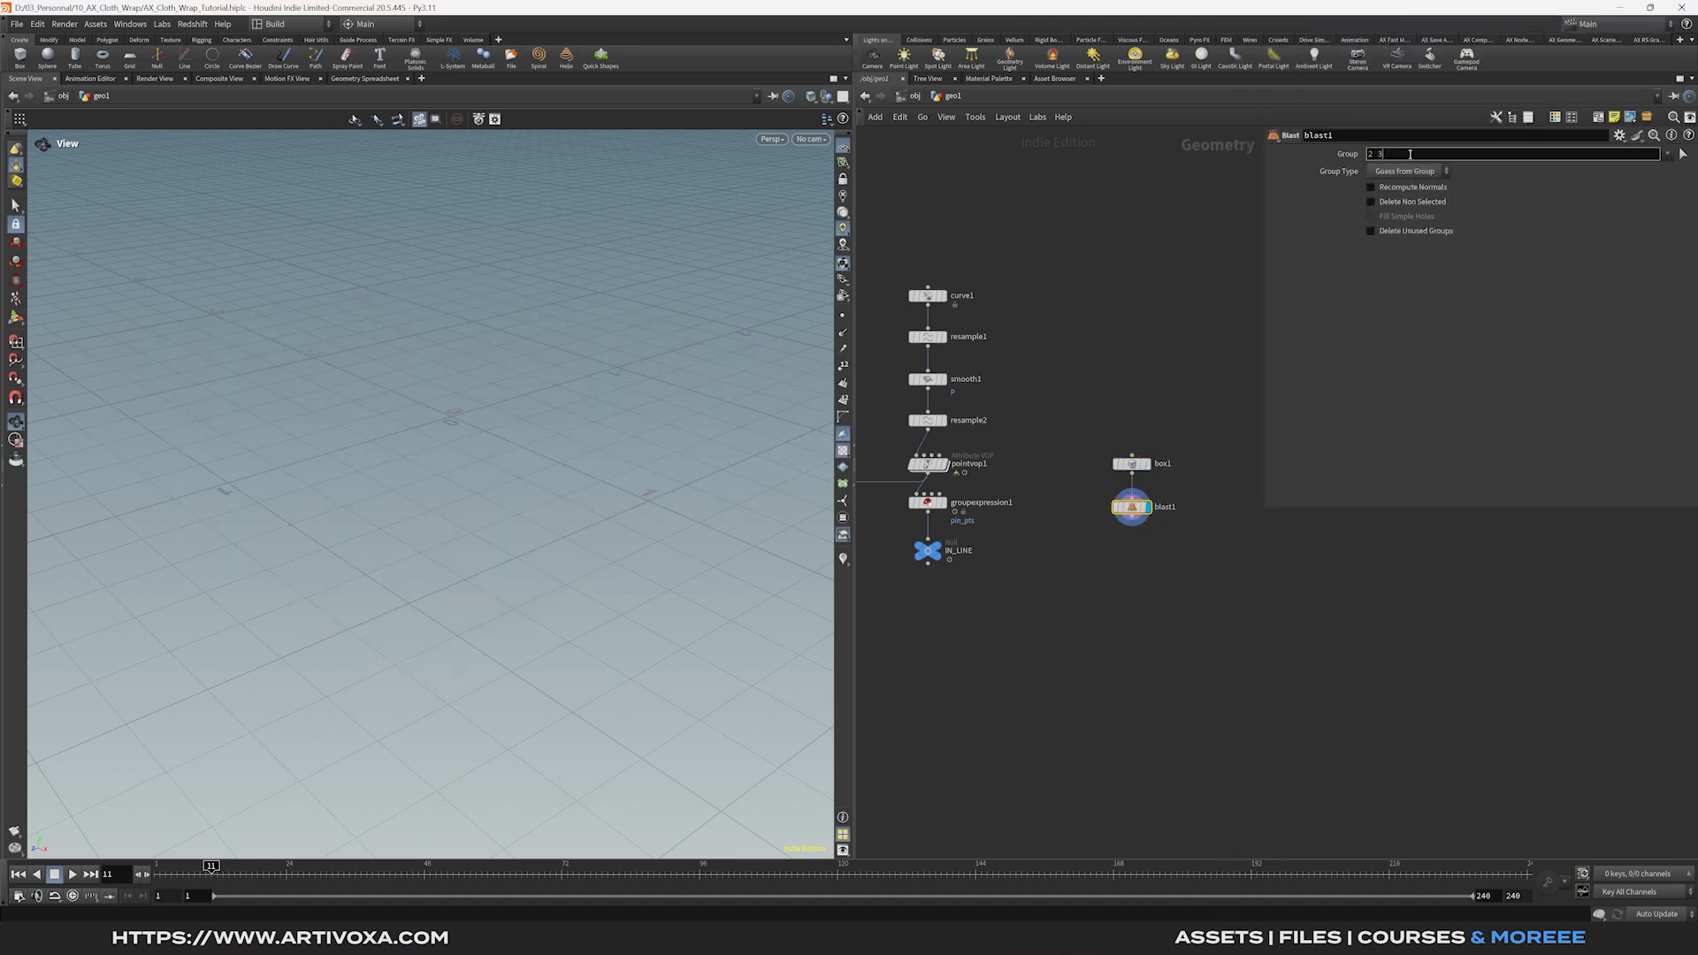
{"action": "key", "text": "Return"}
{"action": "left_click", "coordinate": [1406, 171]}
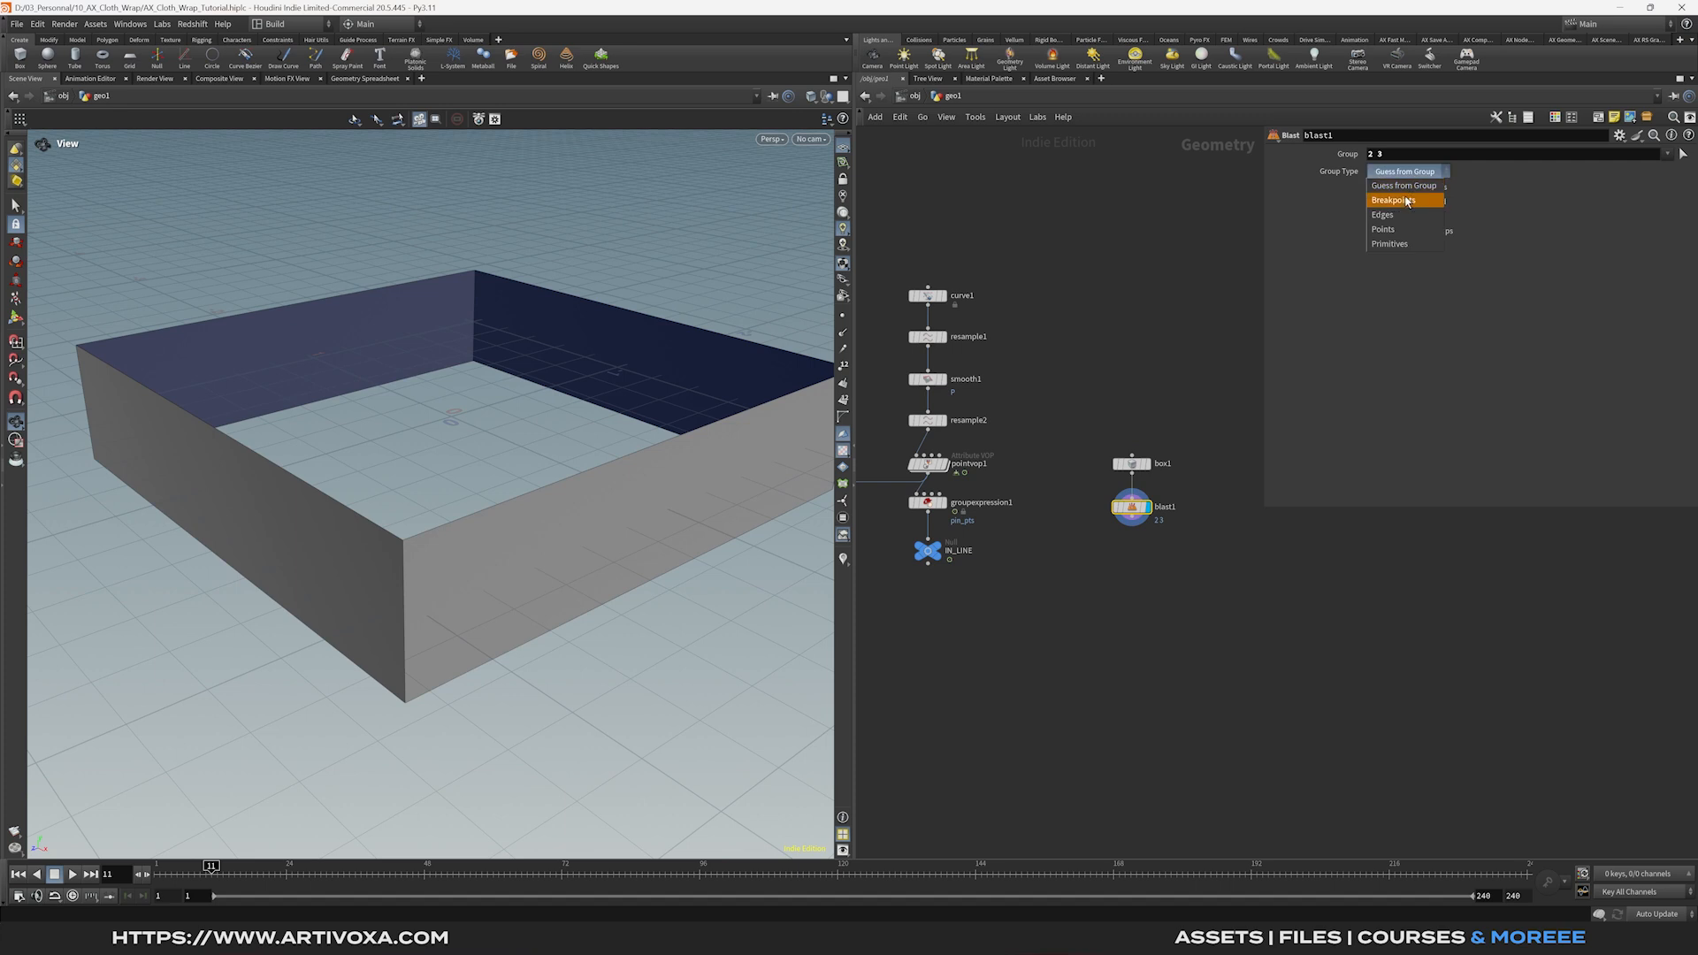
{"action": "left_click", "coordinate": [1406, 239]}
Add a PolyExtrude node after blast1 and display it.
{"action": "key", "text": "Tab"}
{"action": "type", "text": "poly"}
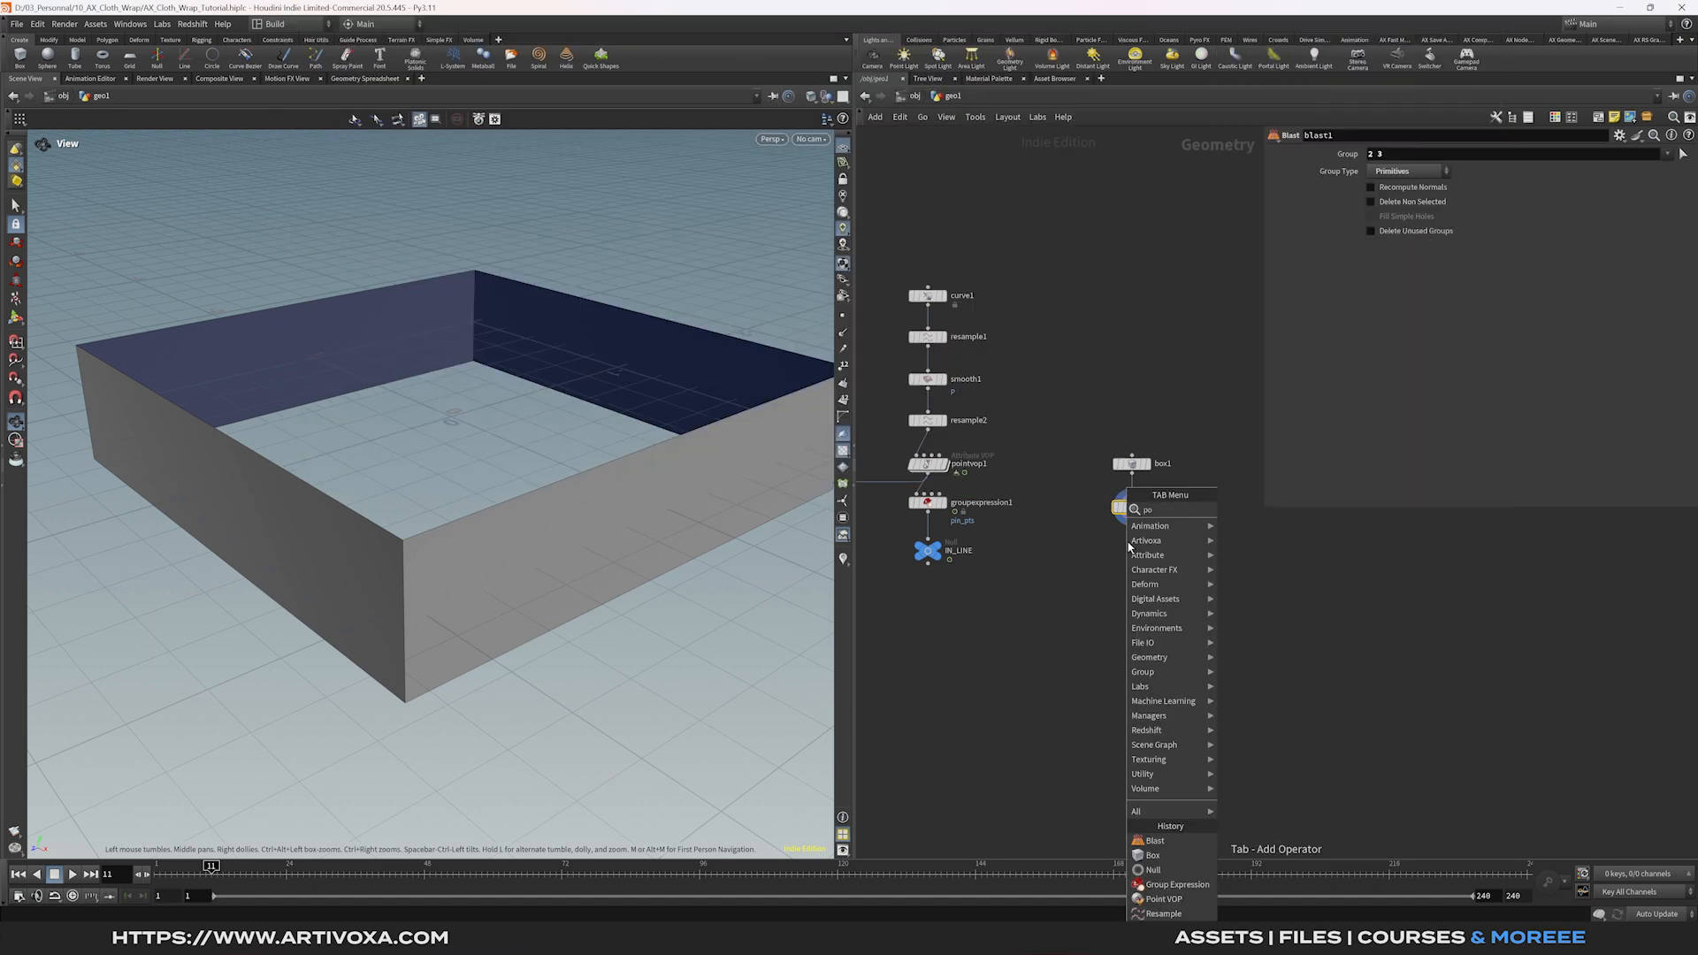
{"action": "key", "text": "Return"}
{"action": "left_click", "coordinate": [1137, 551]}
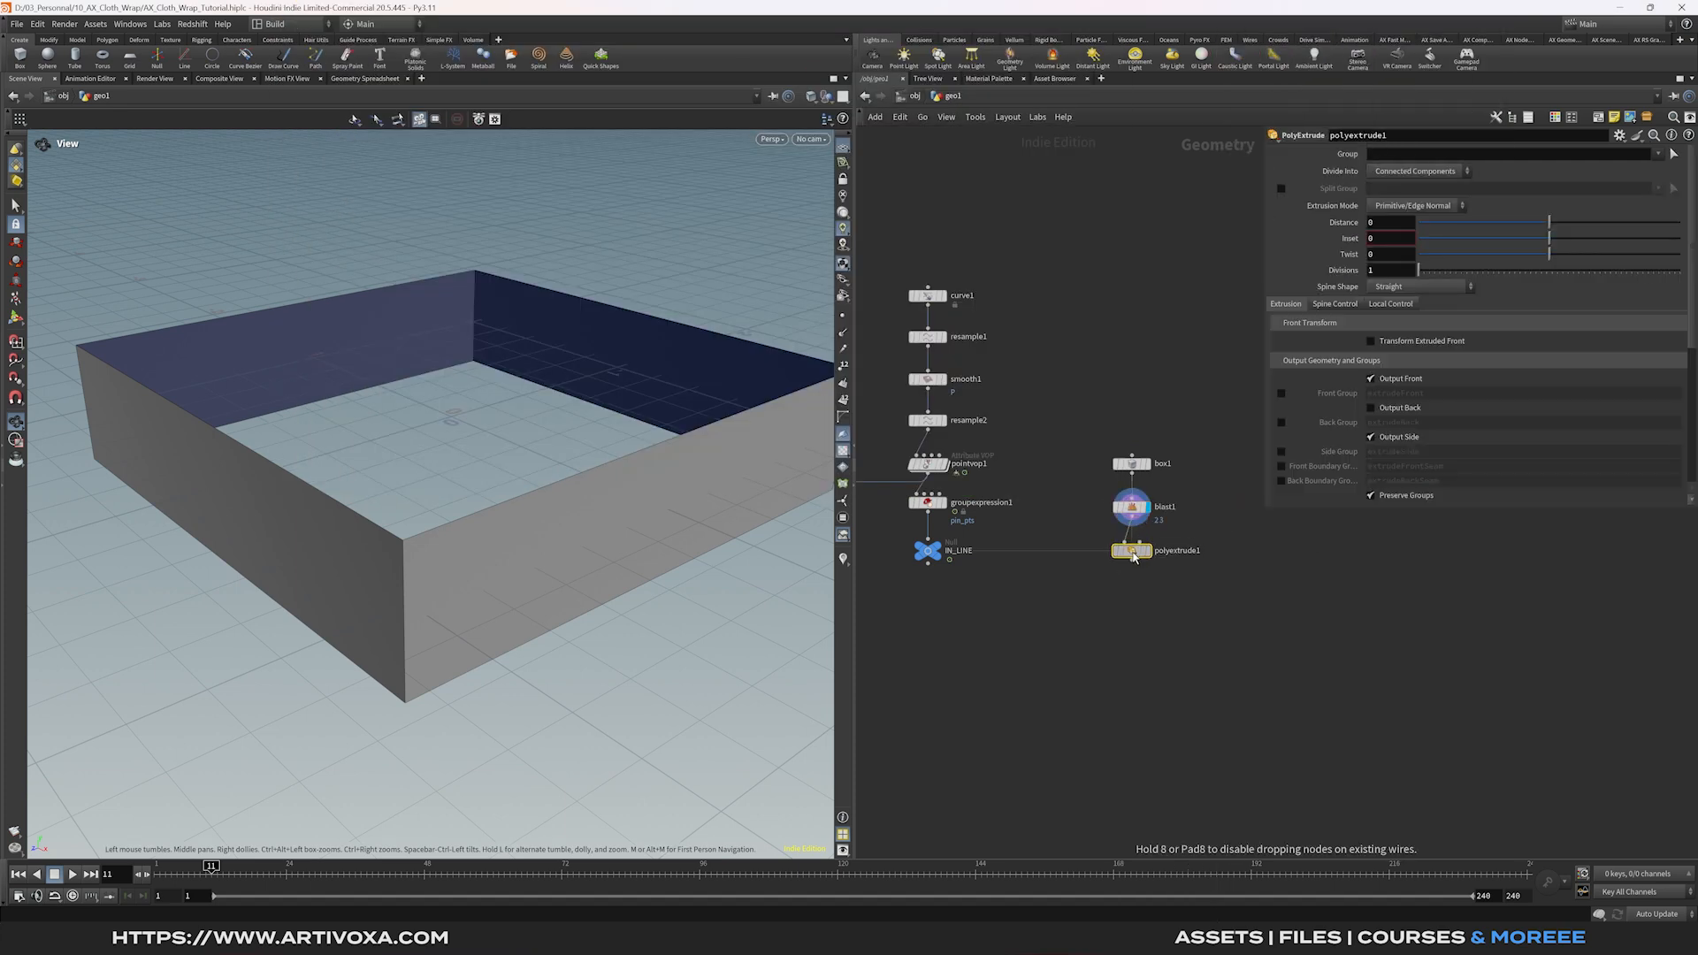
{"action": "left_click", "coordinate": [1148, 551]}
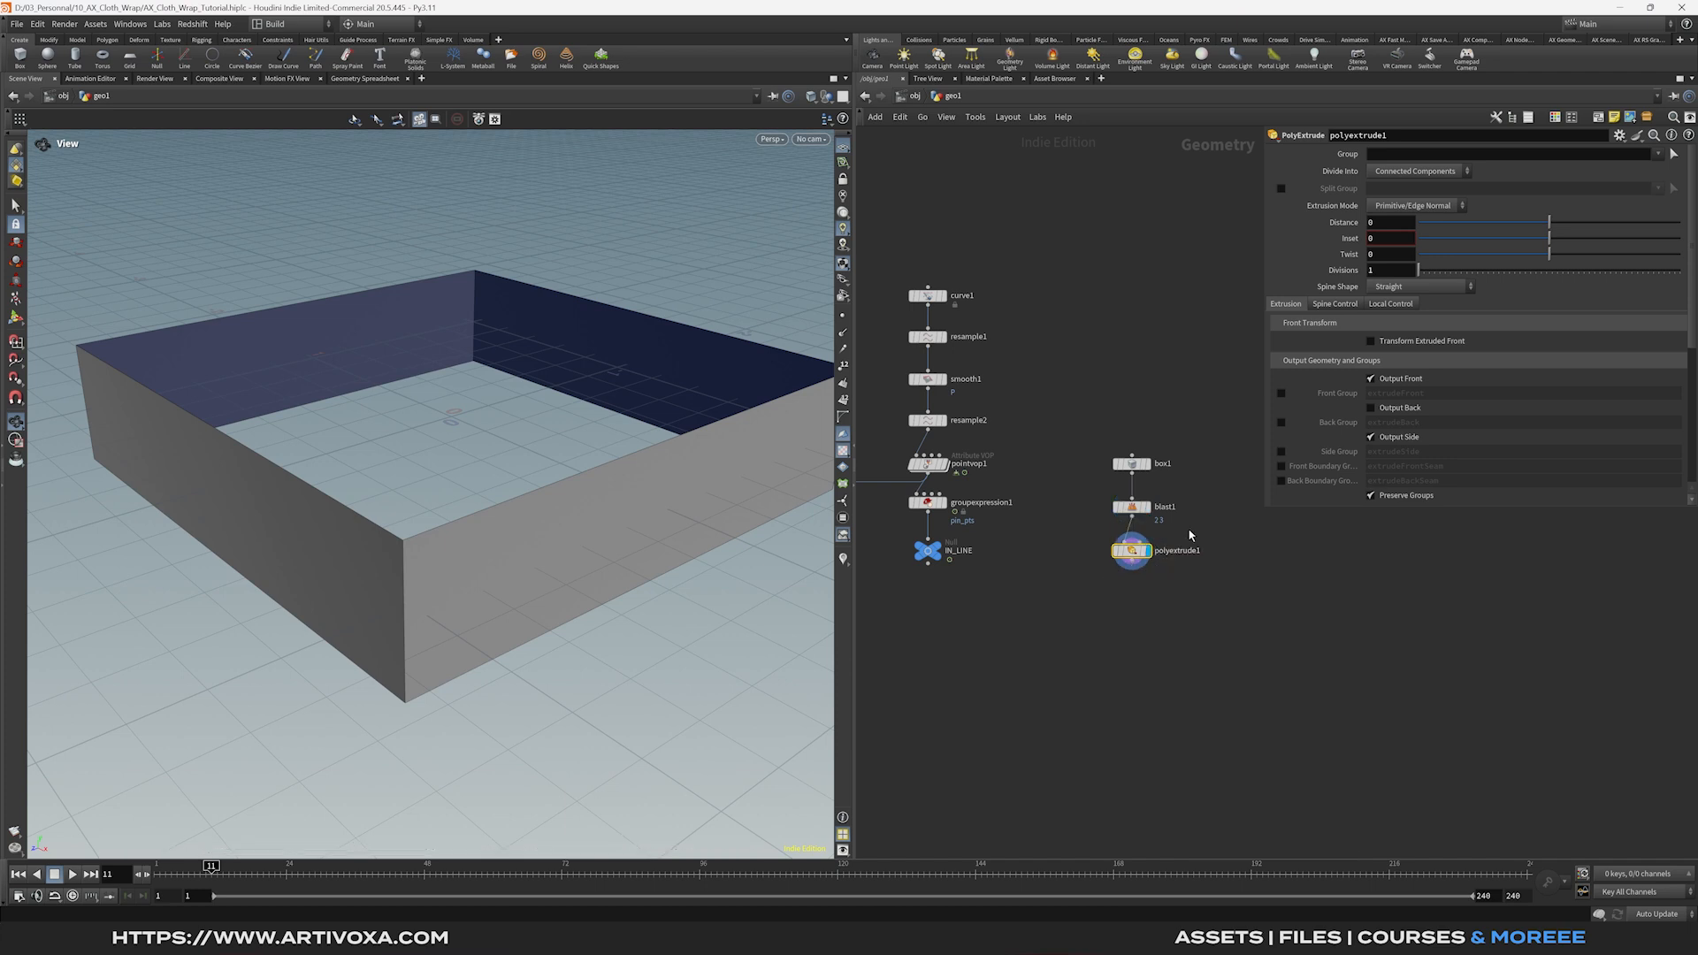
Set the polyextrude1 distance to 0.1 and enable Output Back to give the walls thickness.
{"action": "left_click", "coordinate": [1389, 226]}
{"action": "type", "text": "0.1"}
{"action": "left_click", "coordinate": [1371, 408]}
{"action": "left_click_drag", "start_coordinate": [625, 416], "coordinate": [590, 409]}
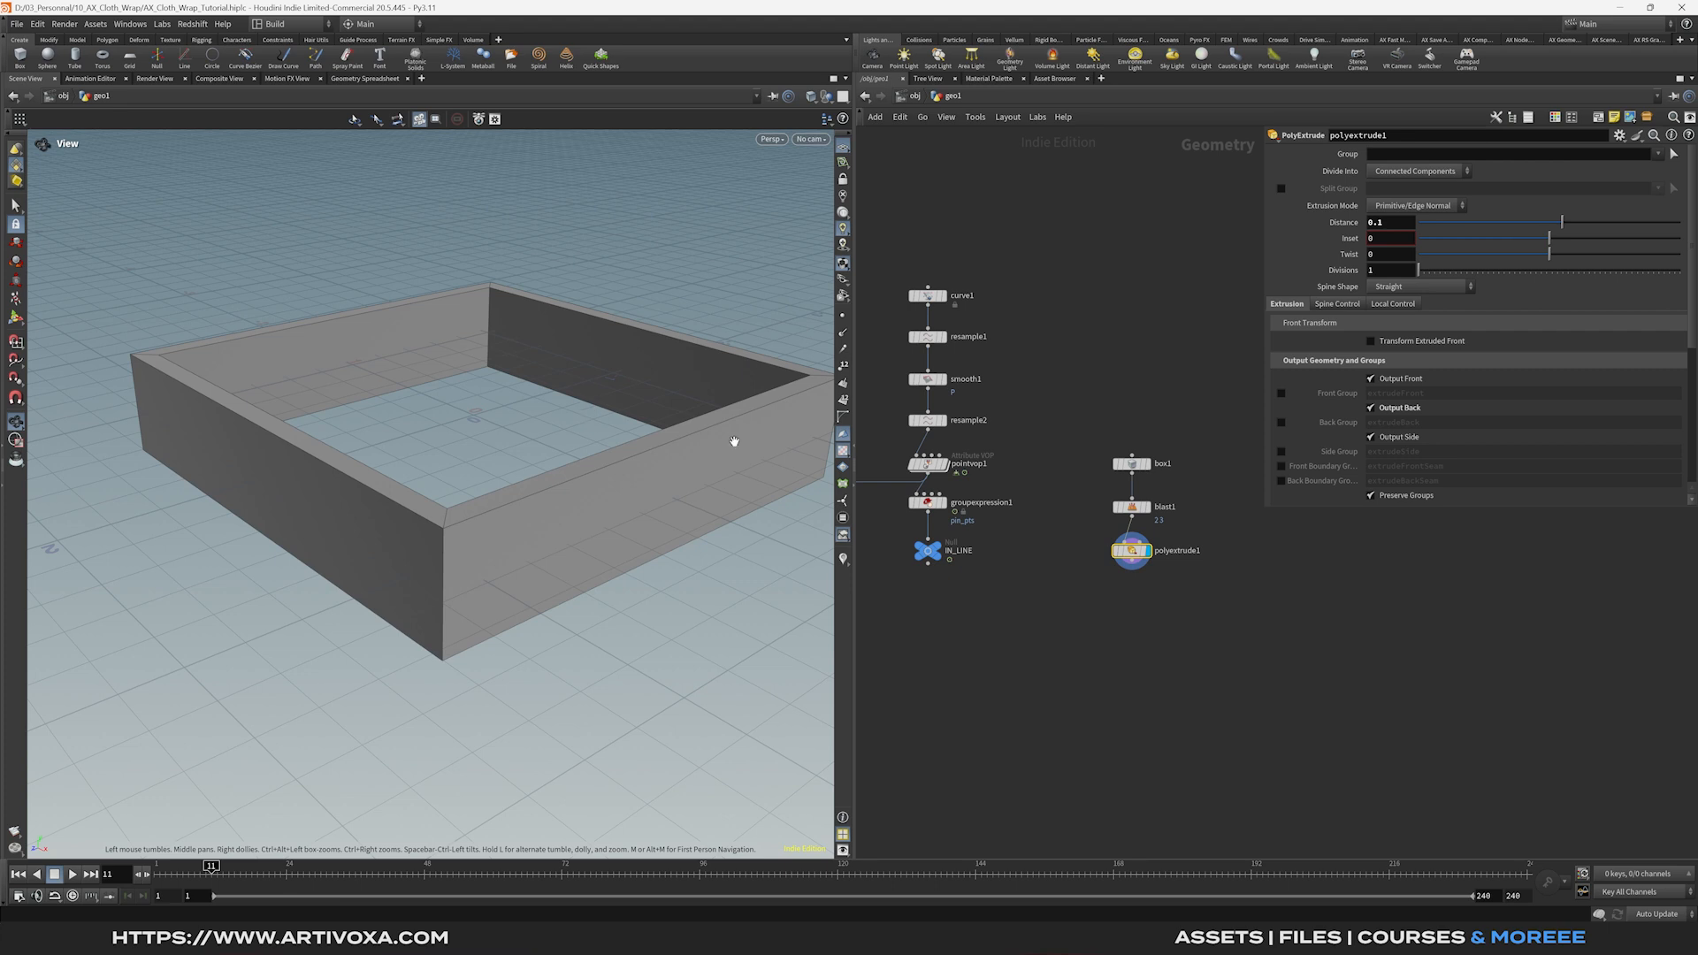
Add a Null node after polyextrude1, display it and rename it OUT_COLLIDER.
{"action": "key", "text": "Tab"}
{"action": "type", "text": "nul"}
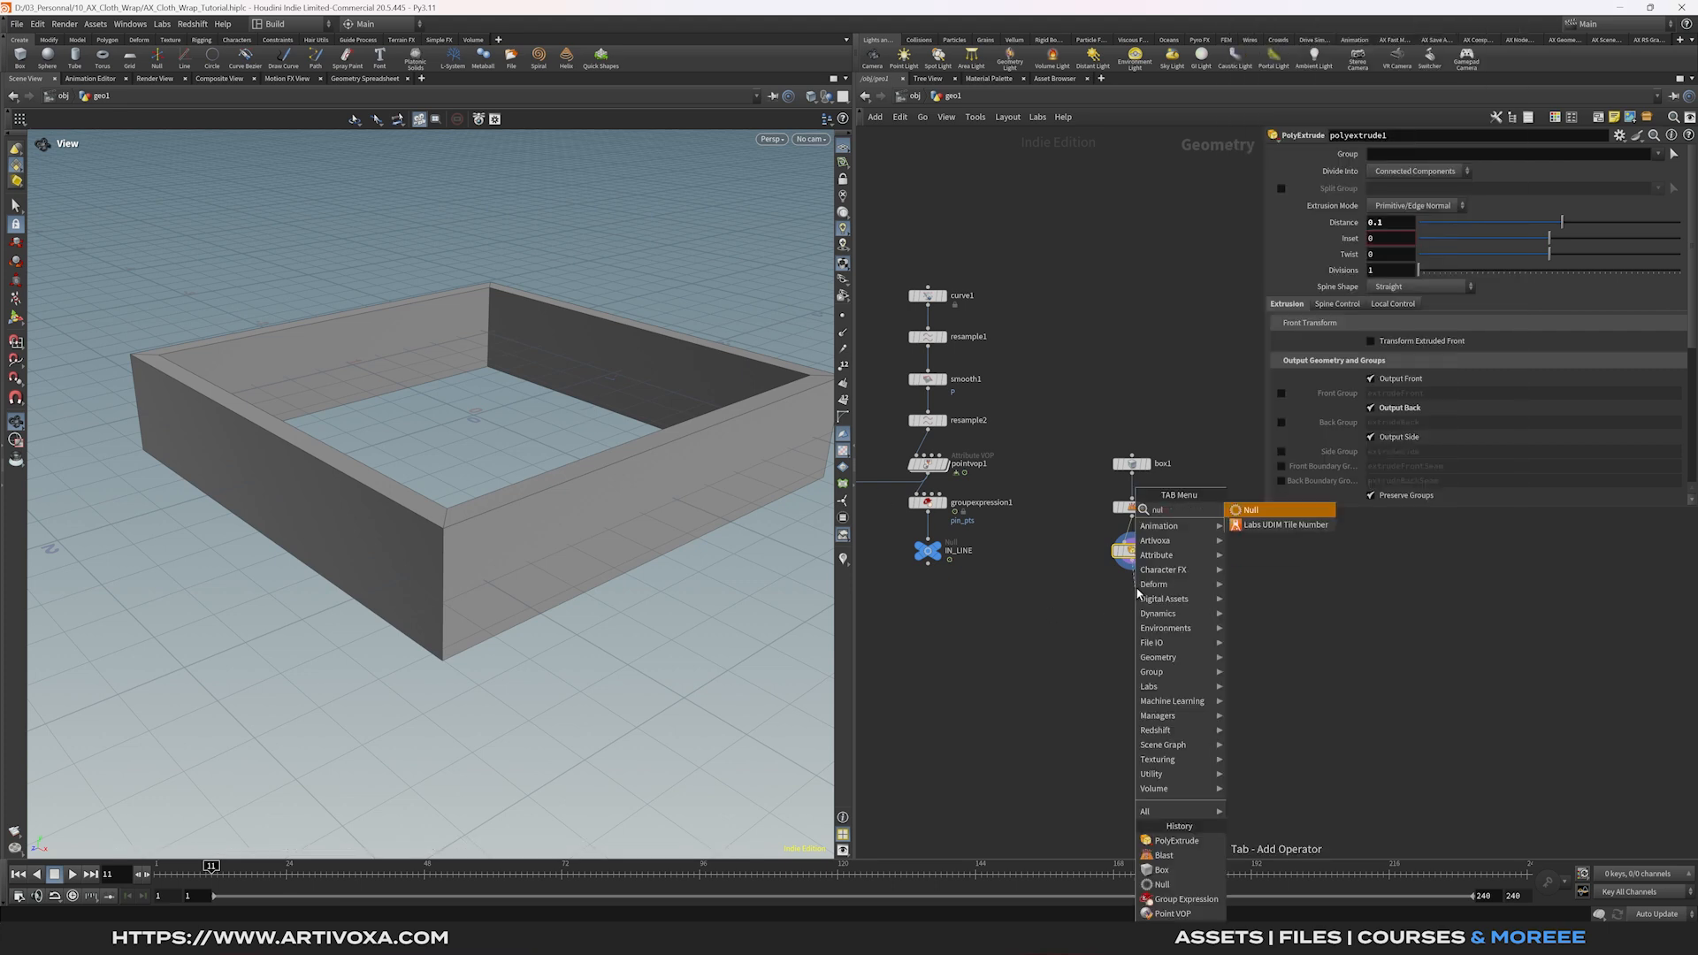
{"action": "key", "text": "Return"}
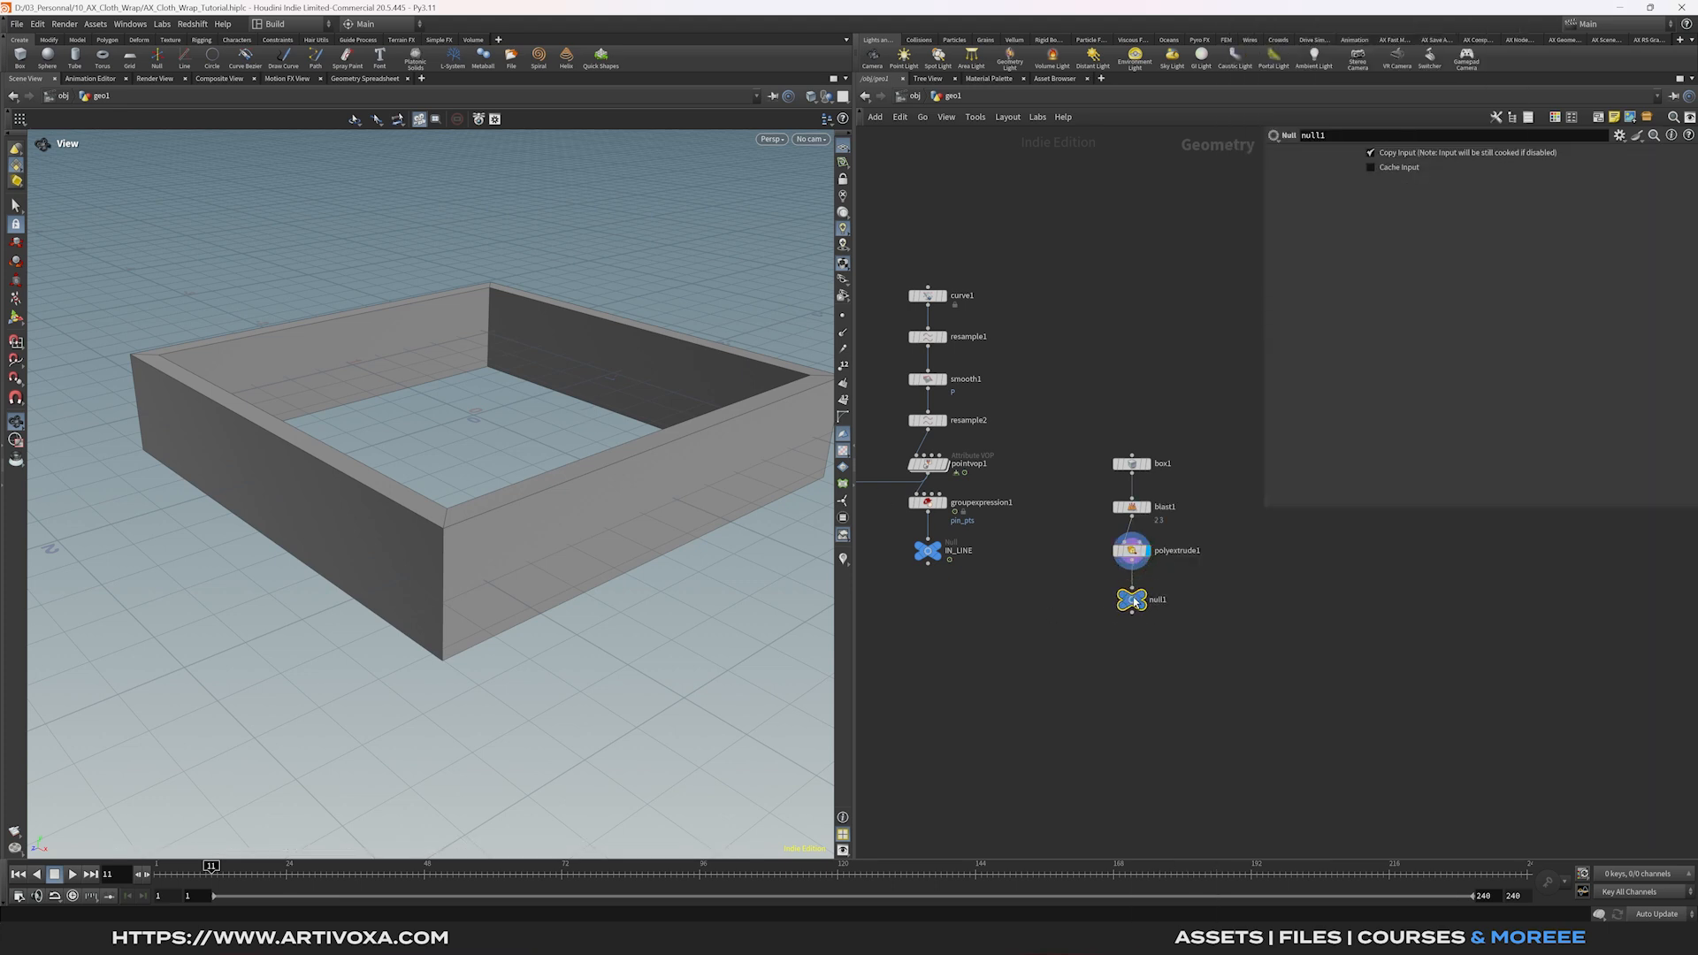
{"action": "left_click", "coordinate": [1132, 600]}
{"action": "left_click", "coordinate": [1148, 601]}
{"action": "left_click", "coordinate": [1157, 602]}
{"action": "type", "text": "OUT"}
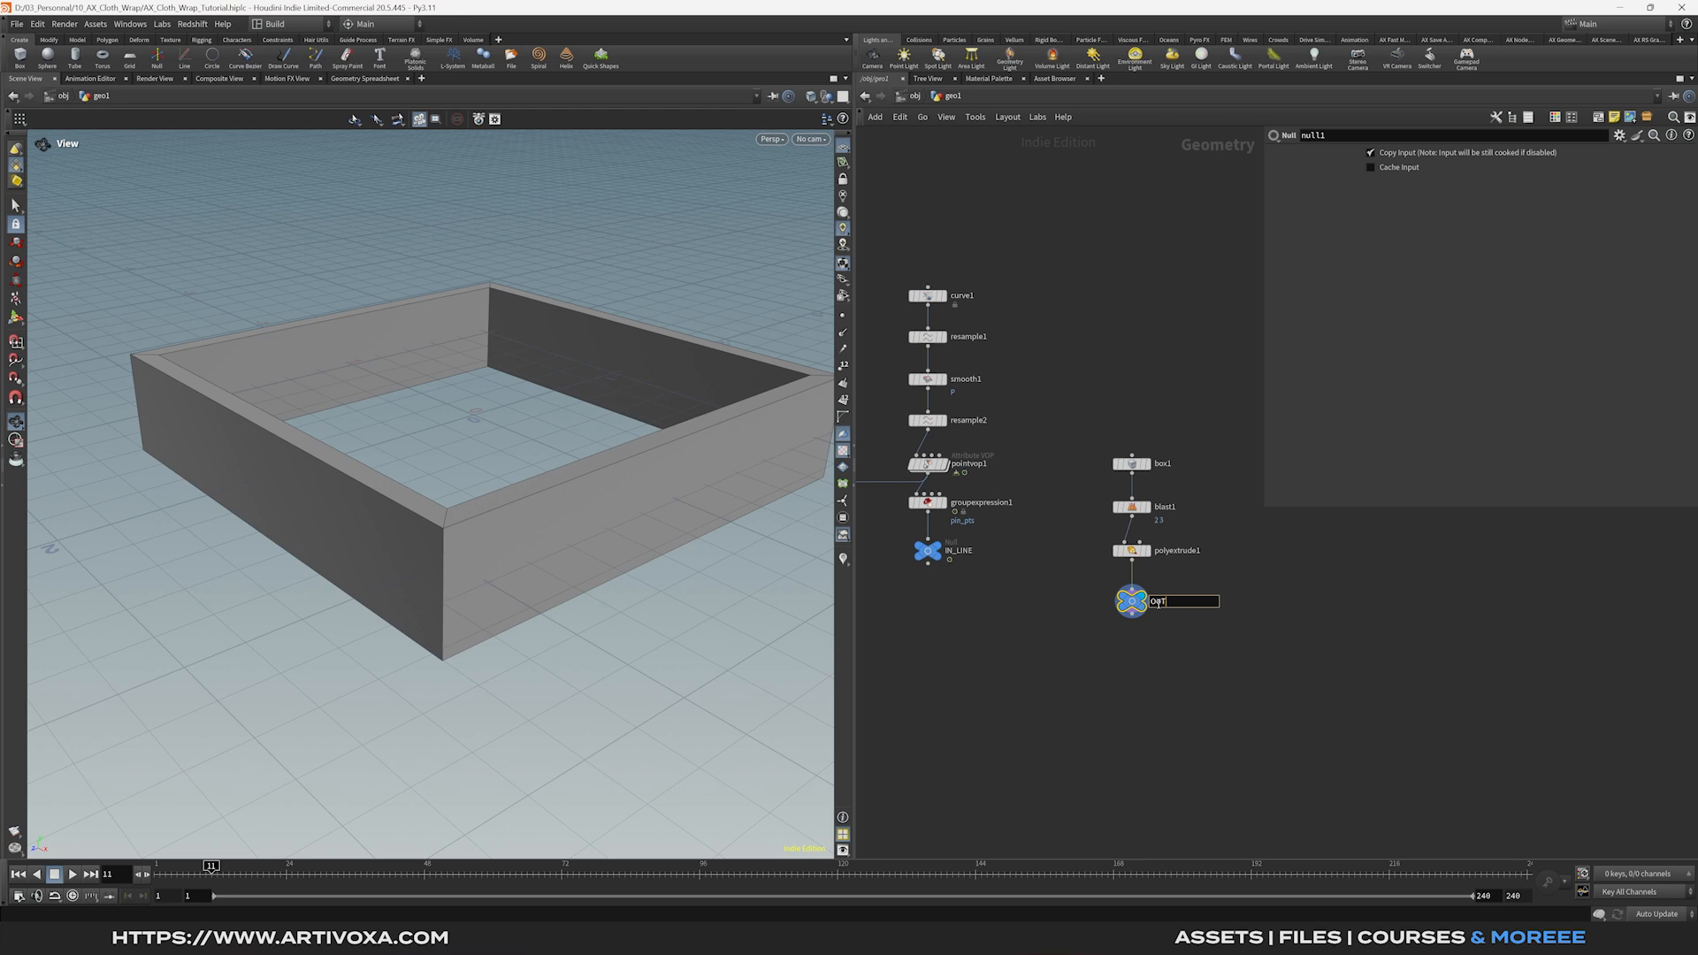
{"action": "type", "text": "_COLLIDER"}
{"action": "key", "text": "Return"}
{"action": "scroll", "coordinate": [1057, 658], "scroll_direction": "down", "scroll_amount": 1}
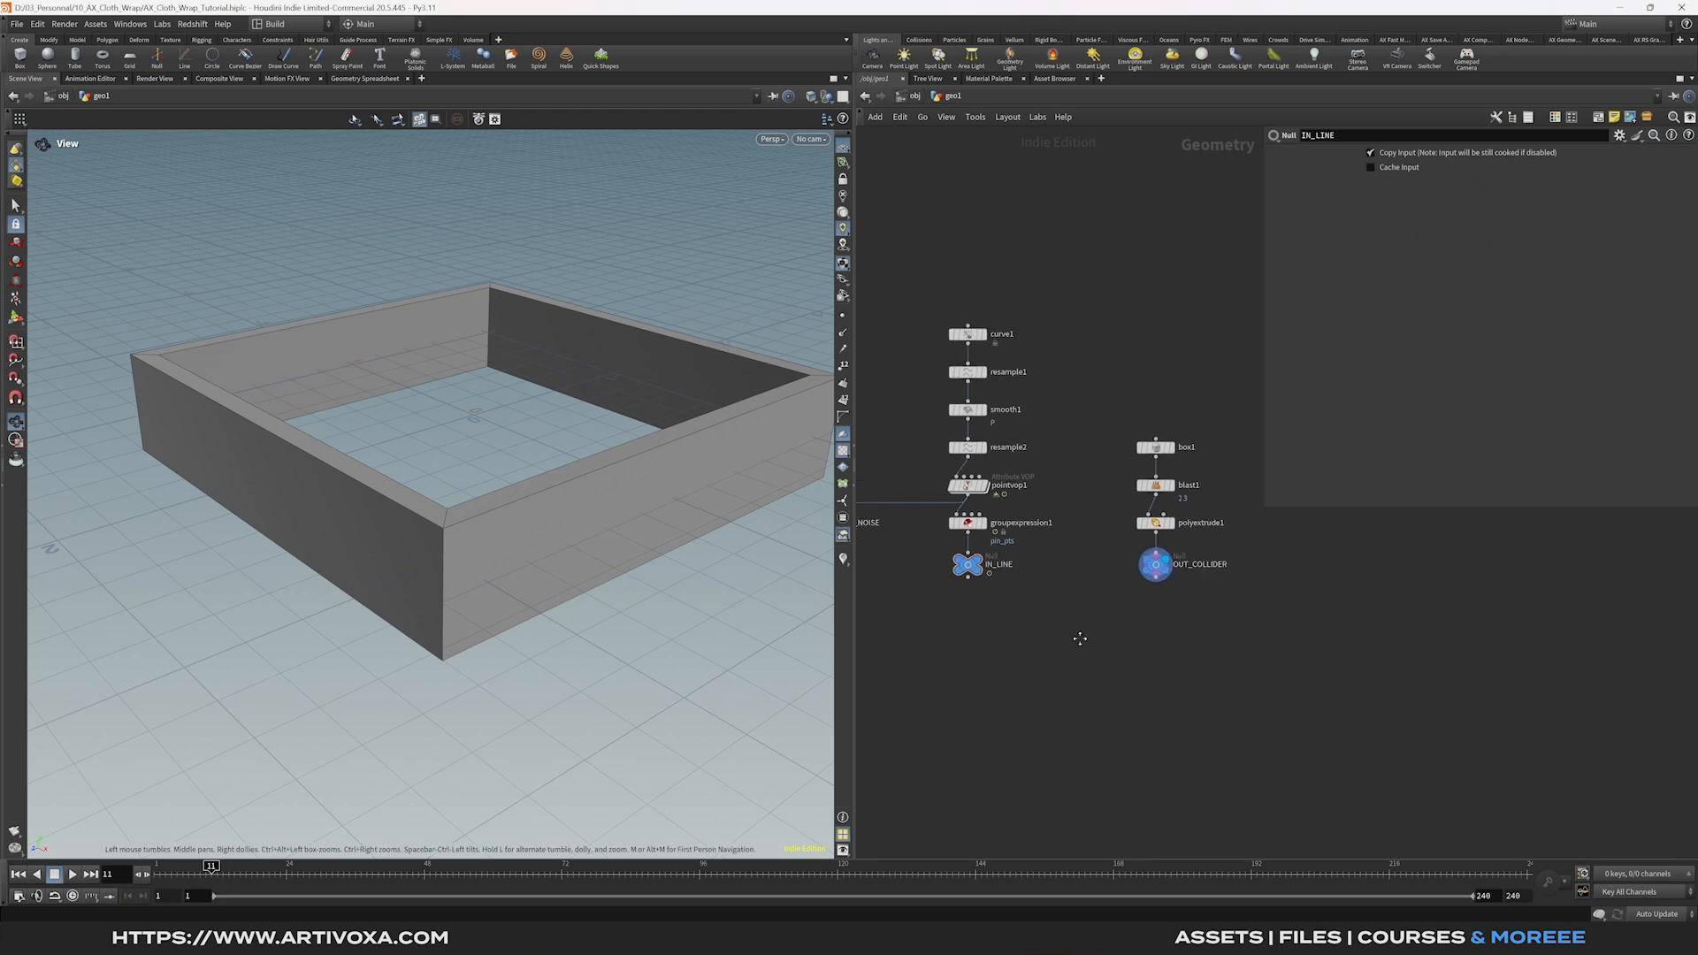
Add a Vellum Configure Hair node below the IN_LINE and OUT_COLLIDER nulls.
{"action": "key", "text": "Tab"}
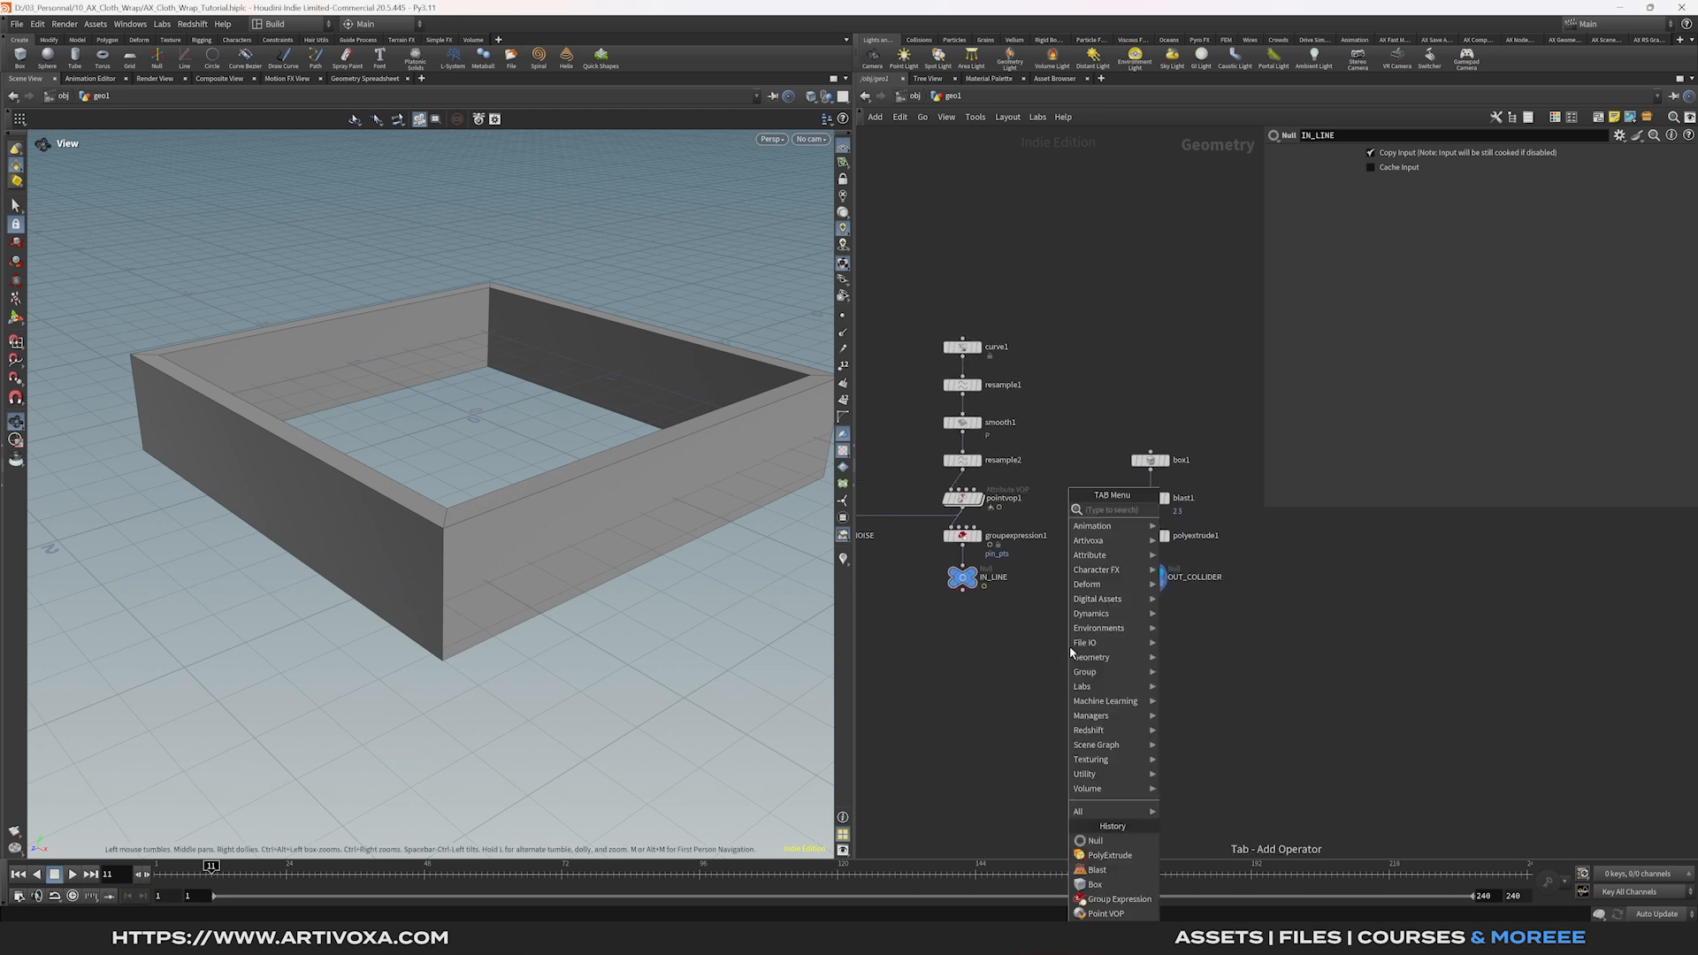
{"action": "type", "text": "vellum"}
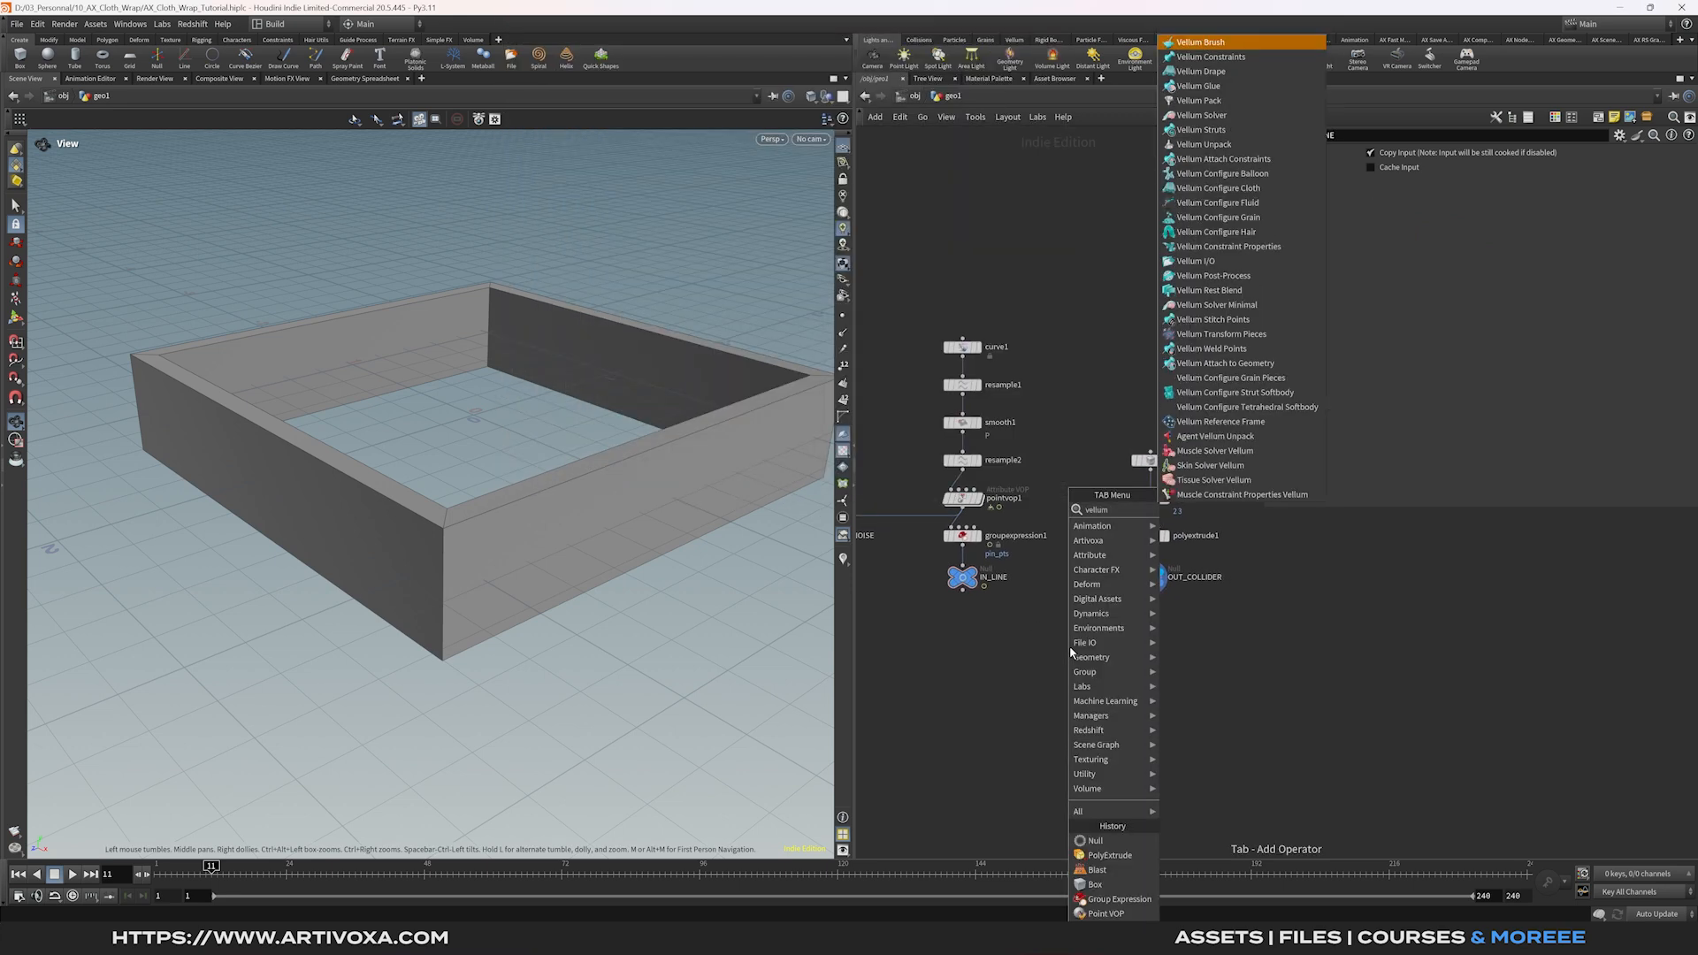
{"action": "type", "text": " con"}
{"action": "left_click", "coordinate": [1261, 601]}
{"action": "left_click", "coordinate": [1058, 644]}
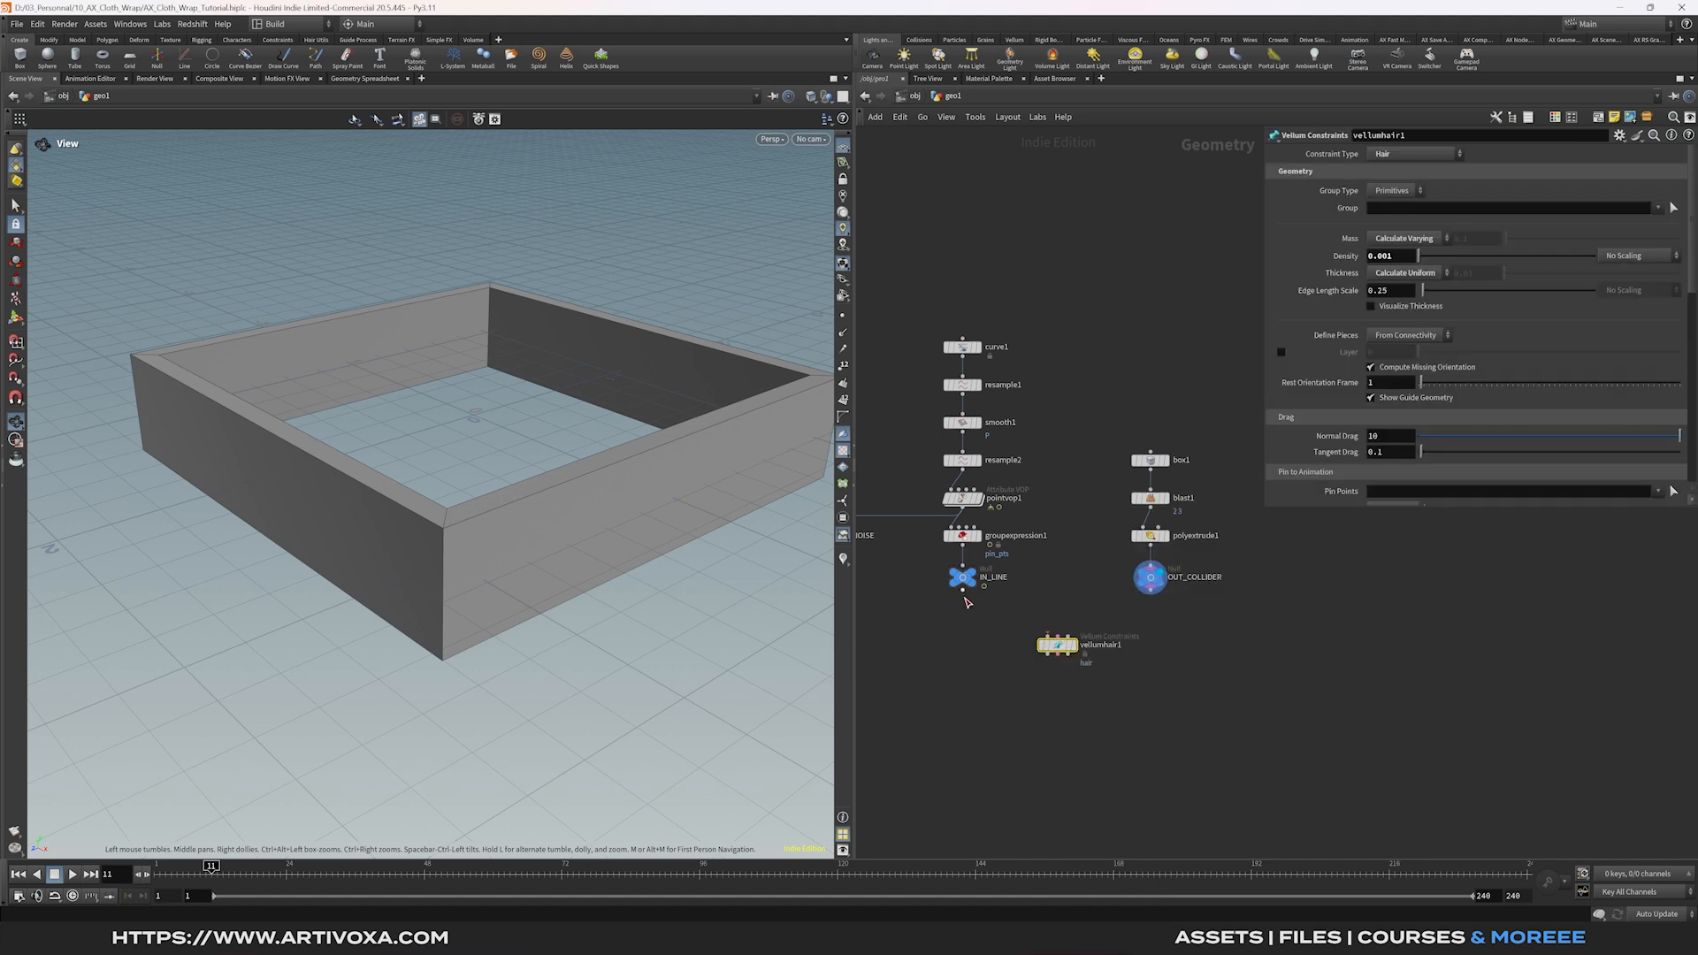
Wire IN_LINE into the first input of vellumhair1 and OUT_COLLIDER into its third input.
{"action": "left_click", "coordinate": [963, 590]}
{"action": "left_click", "coordinate": [1047, 634]}
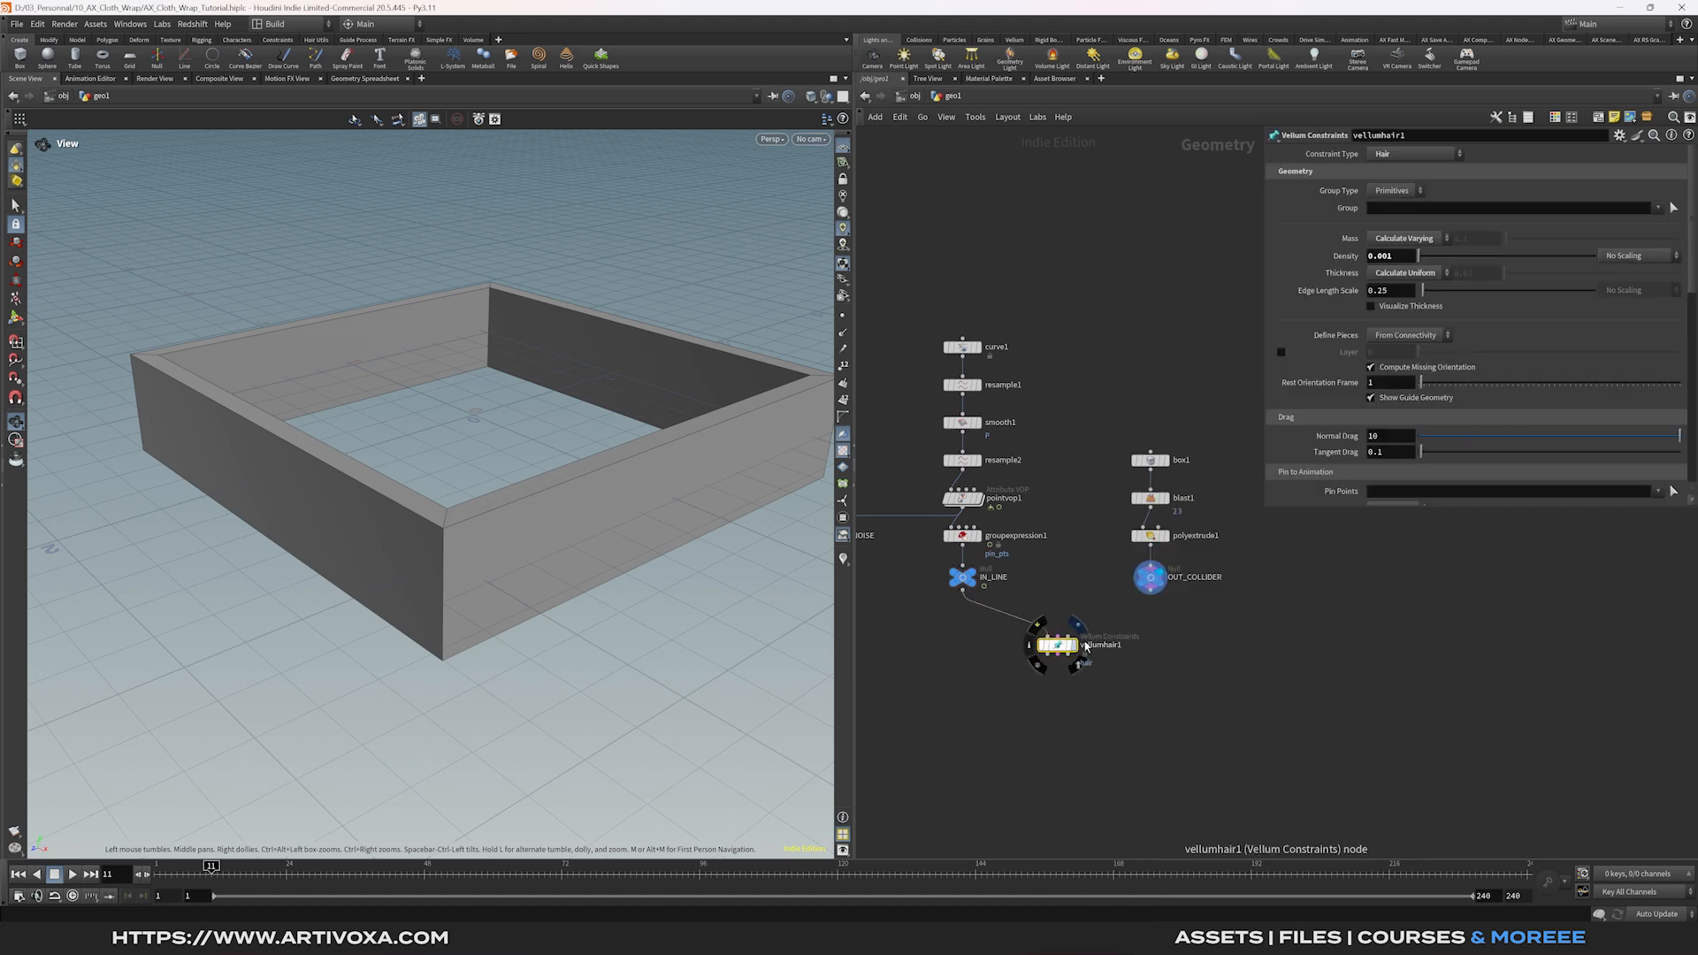
{"action": "left_click", "coordinate": [1150, 595]}
{"action": "left_click", "coordinate": [1097, 635]}
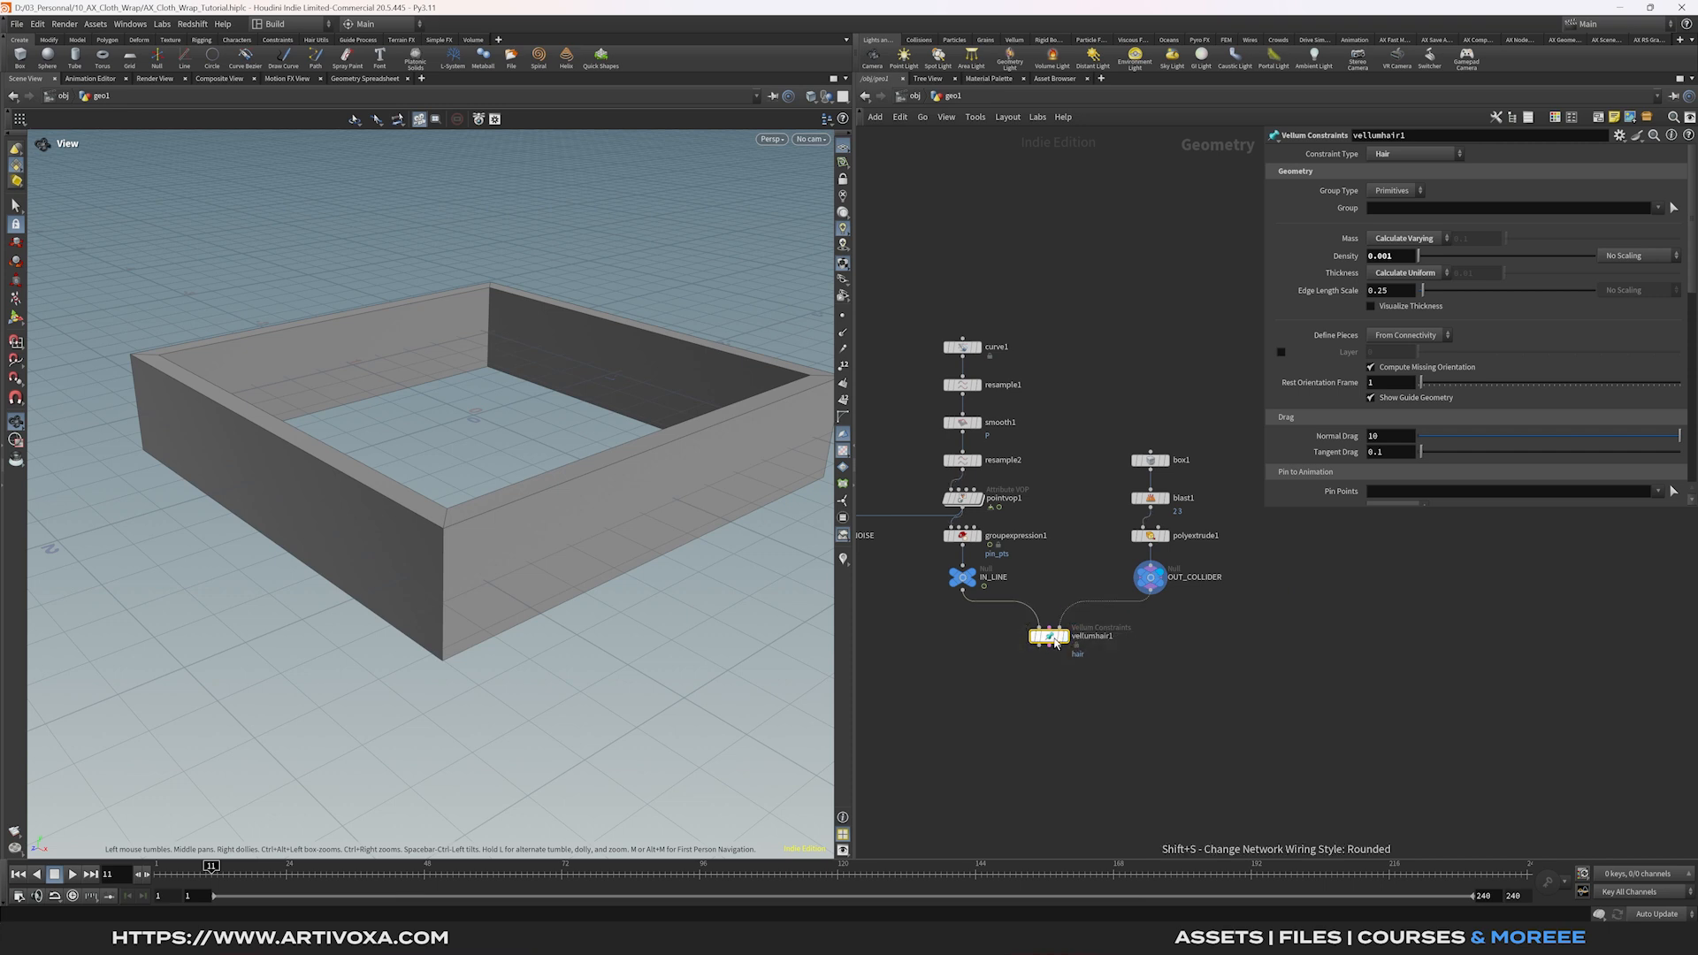
Set the vellumhair1 Thickness mode to Set Uniform and return the timeline to frame 1.
{"action": "left_click_drag", "start_coordinate": [1268, 511], "coordinate": [1194, 750]}
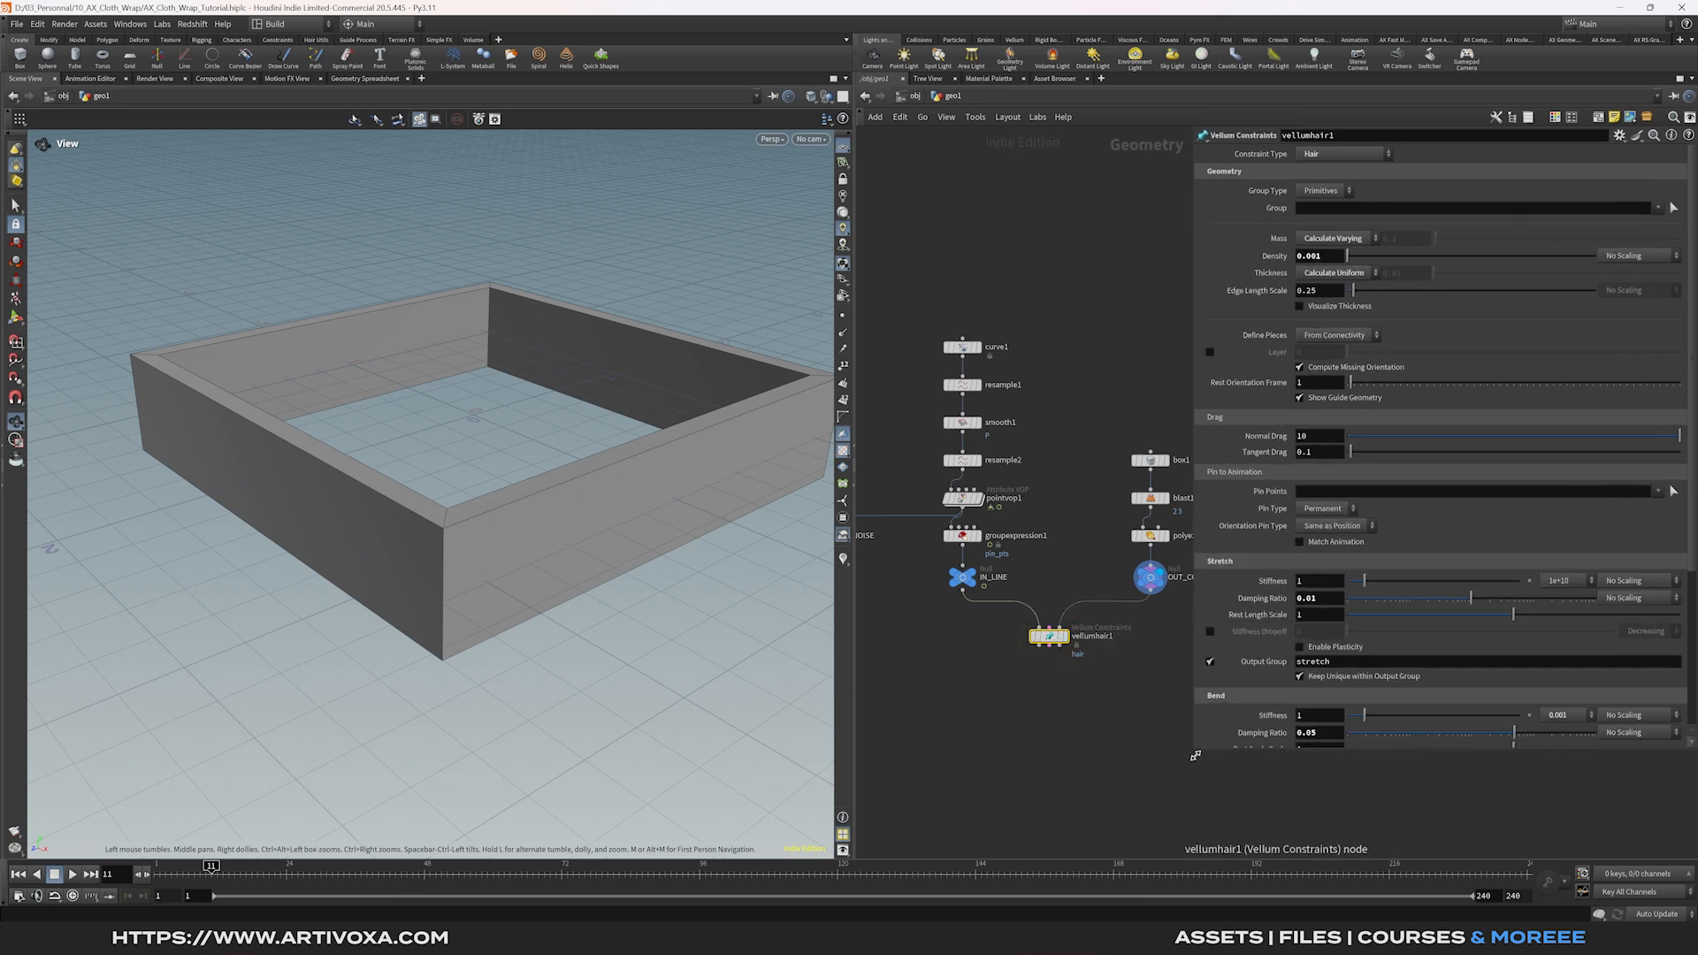
{"action": "left_click", "coordinate": [1335, 272]}
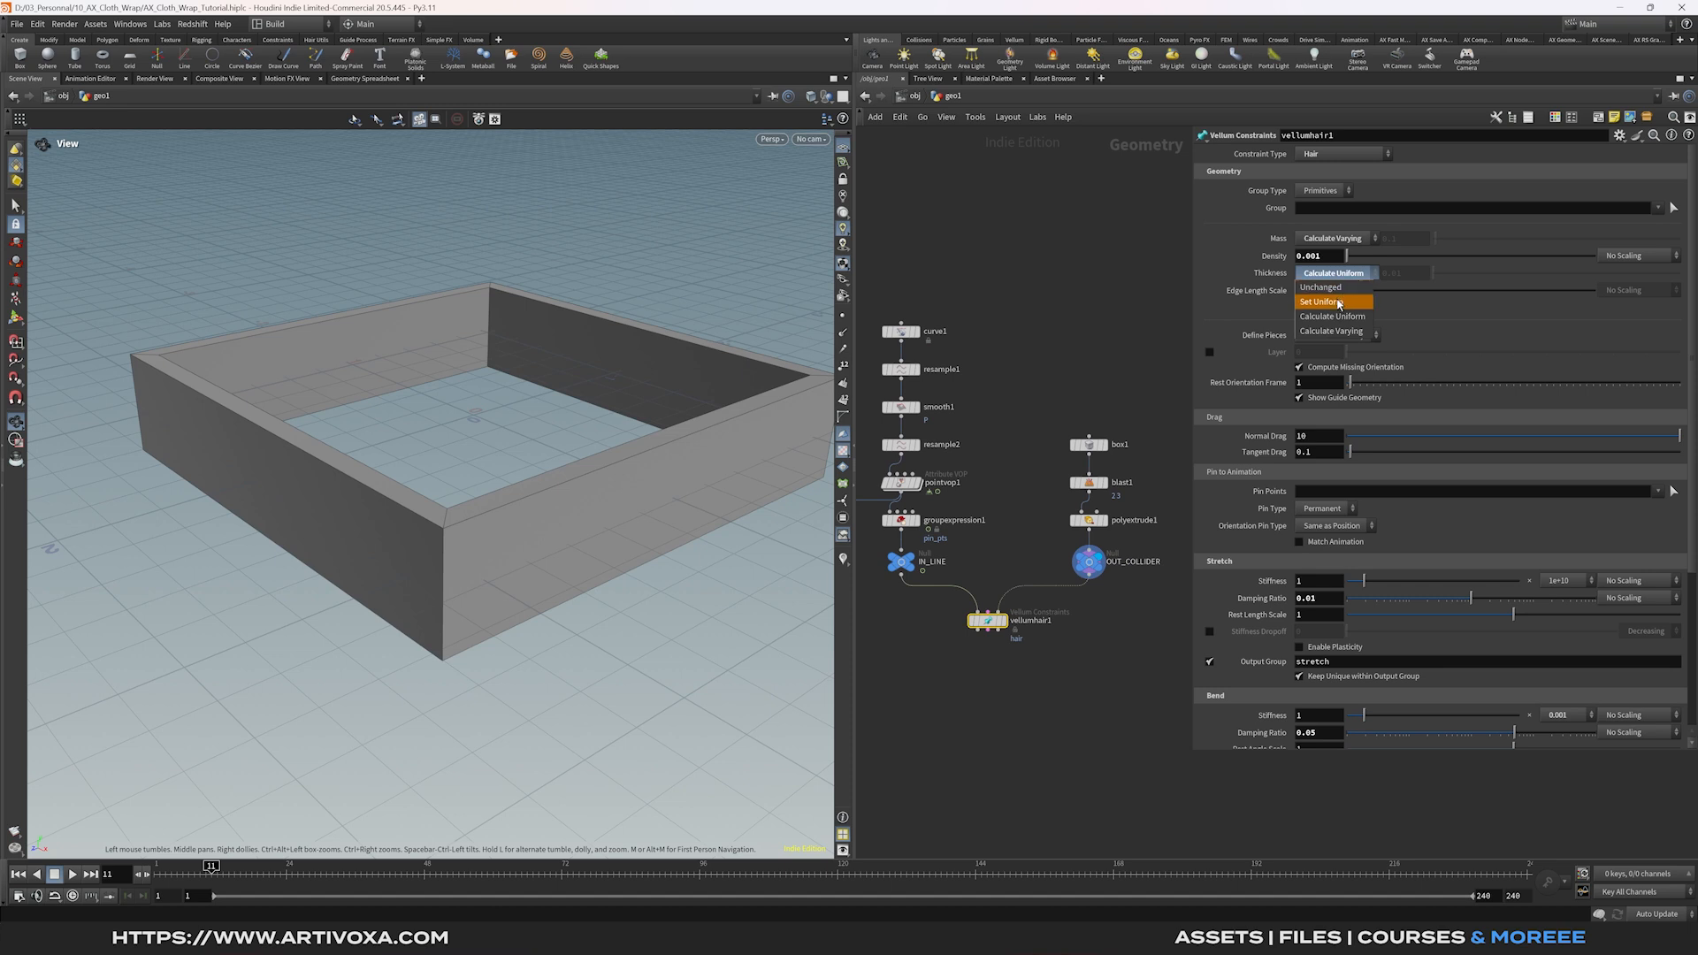
{"action": "left_click", "coordinate": [1337, 301]}
{"action": "scroll", "coordinate": [477, 448], "scroll_direction": "up", "scroll_amount": 3}
{"action": "left_click", "coordinate": [26, 873]}
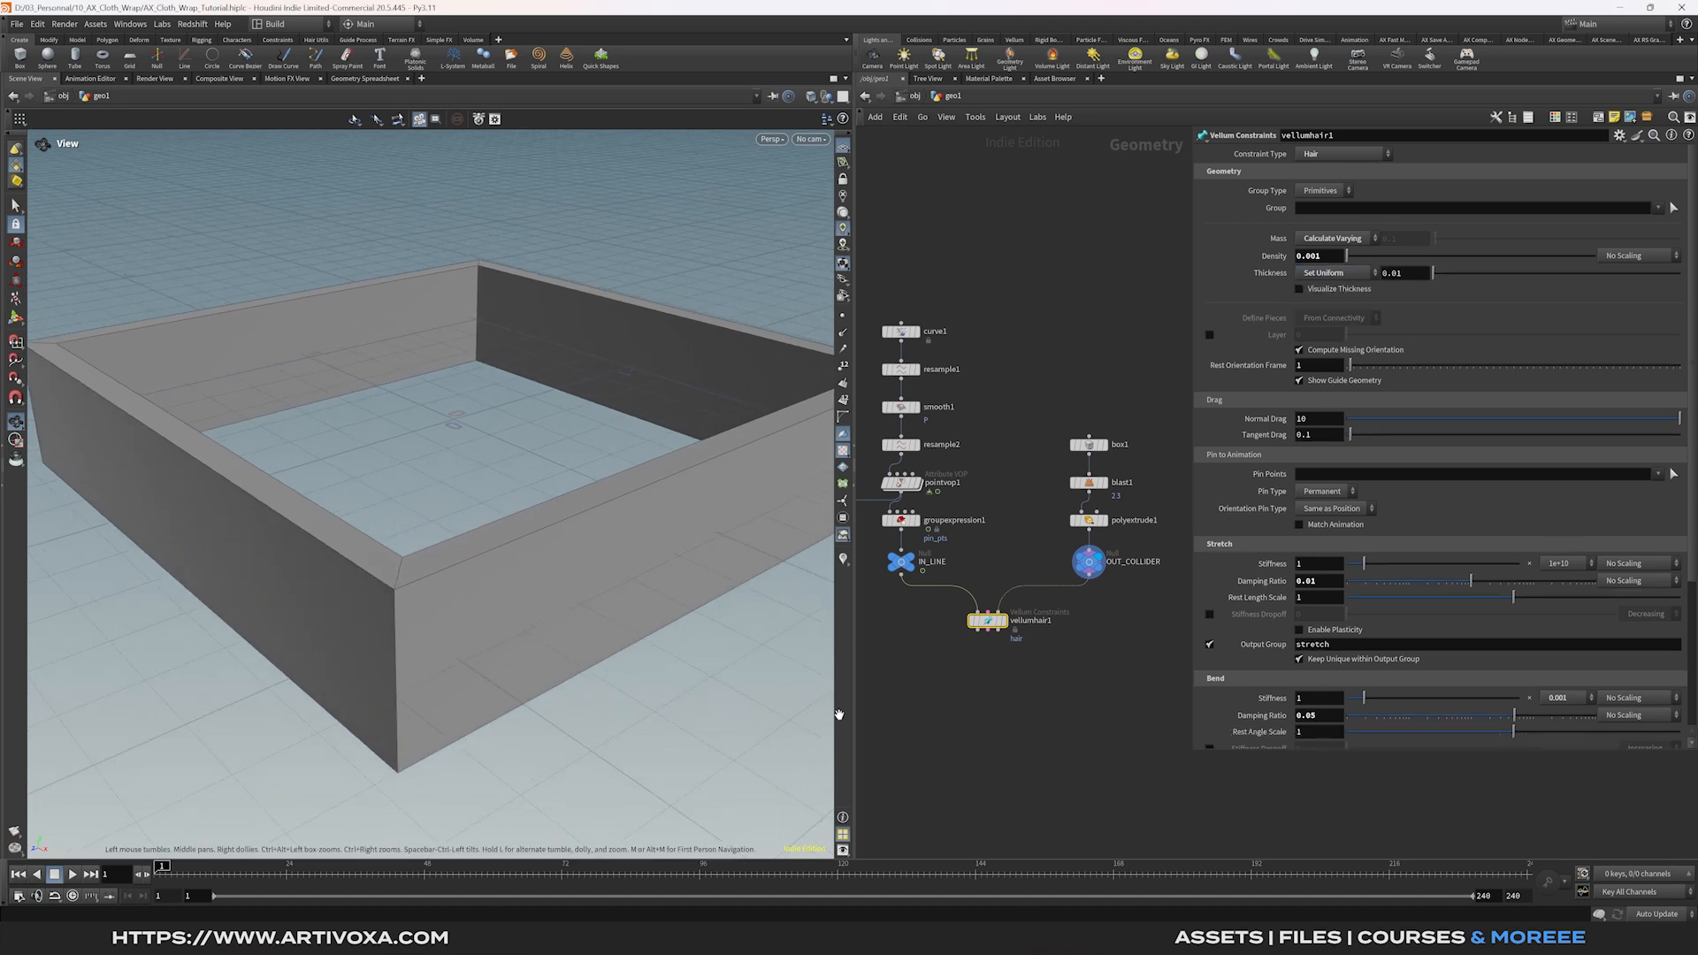
Display vellumhair1 with Visualize Thickness enabled and set its thickness to 0.02.
{"action": "left_click", "coordinate": [1003, 621]}
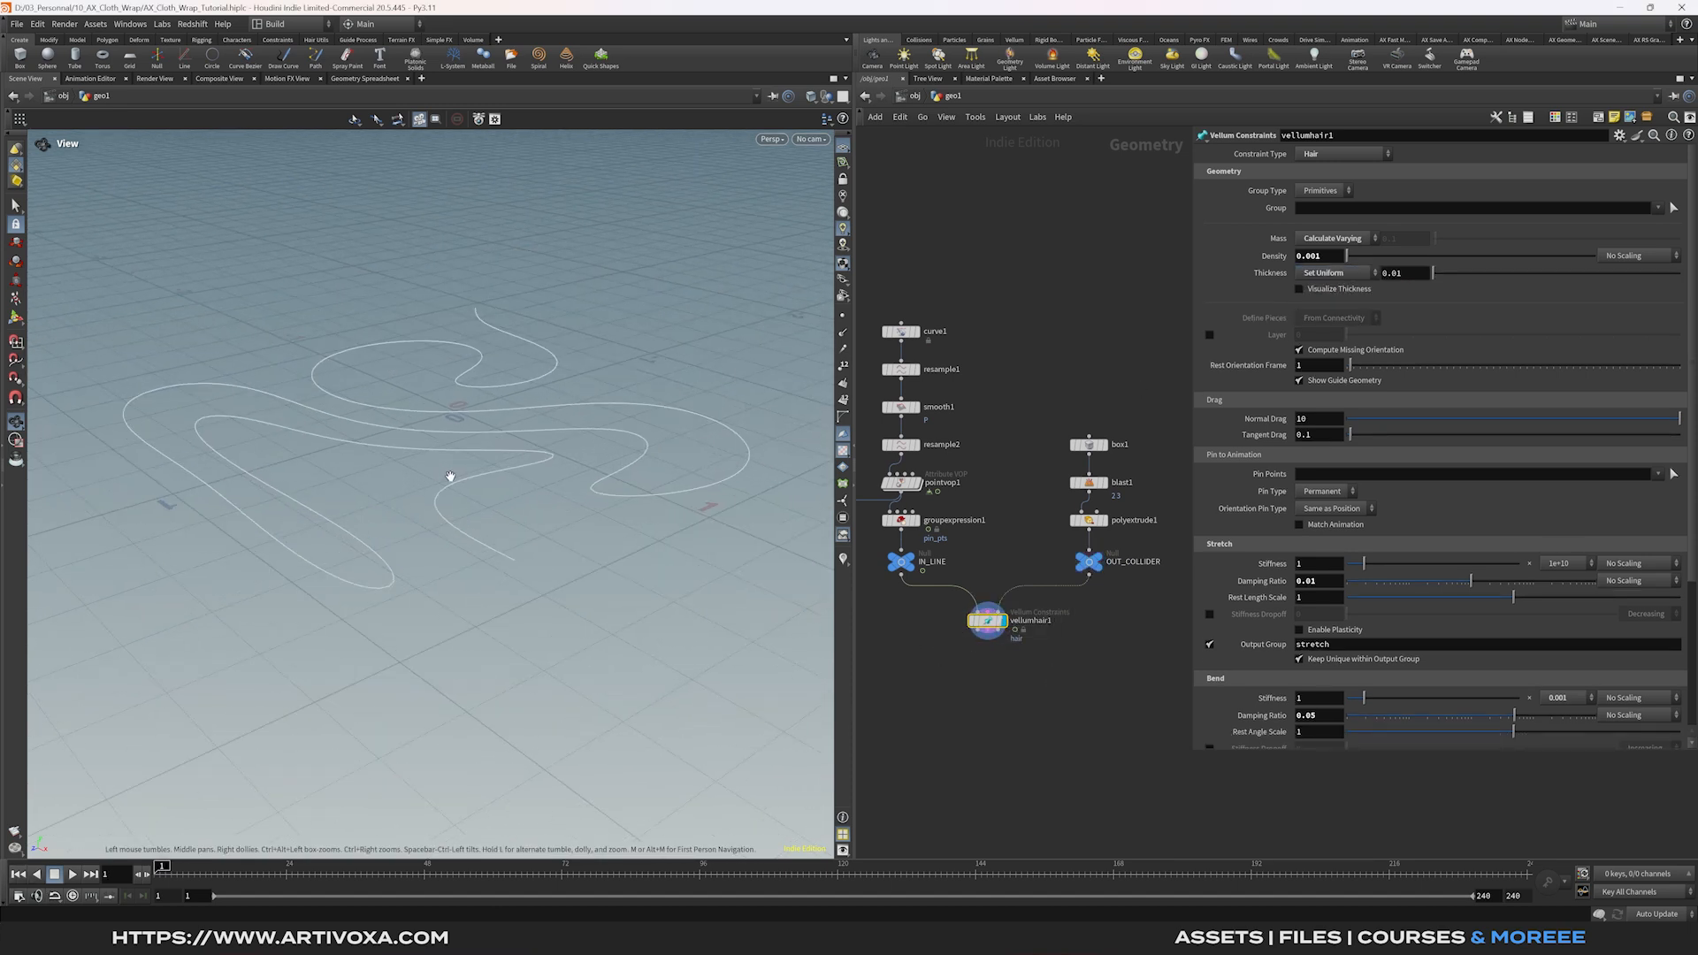
{"action": "left_click_drag", "start_coordinate": [458, 510], "coordinate": [459, 521]}
{"action": "left_click", "coordinate": [1299, 289]}
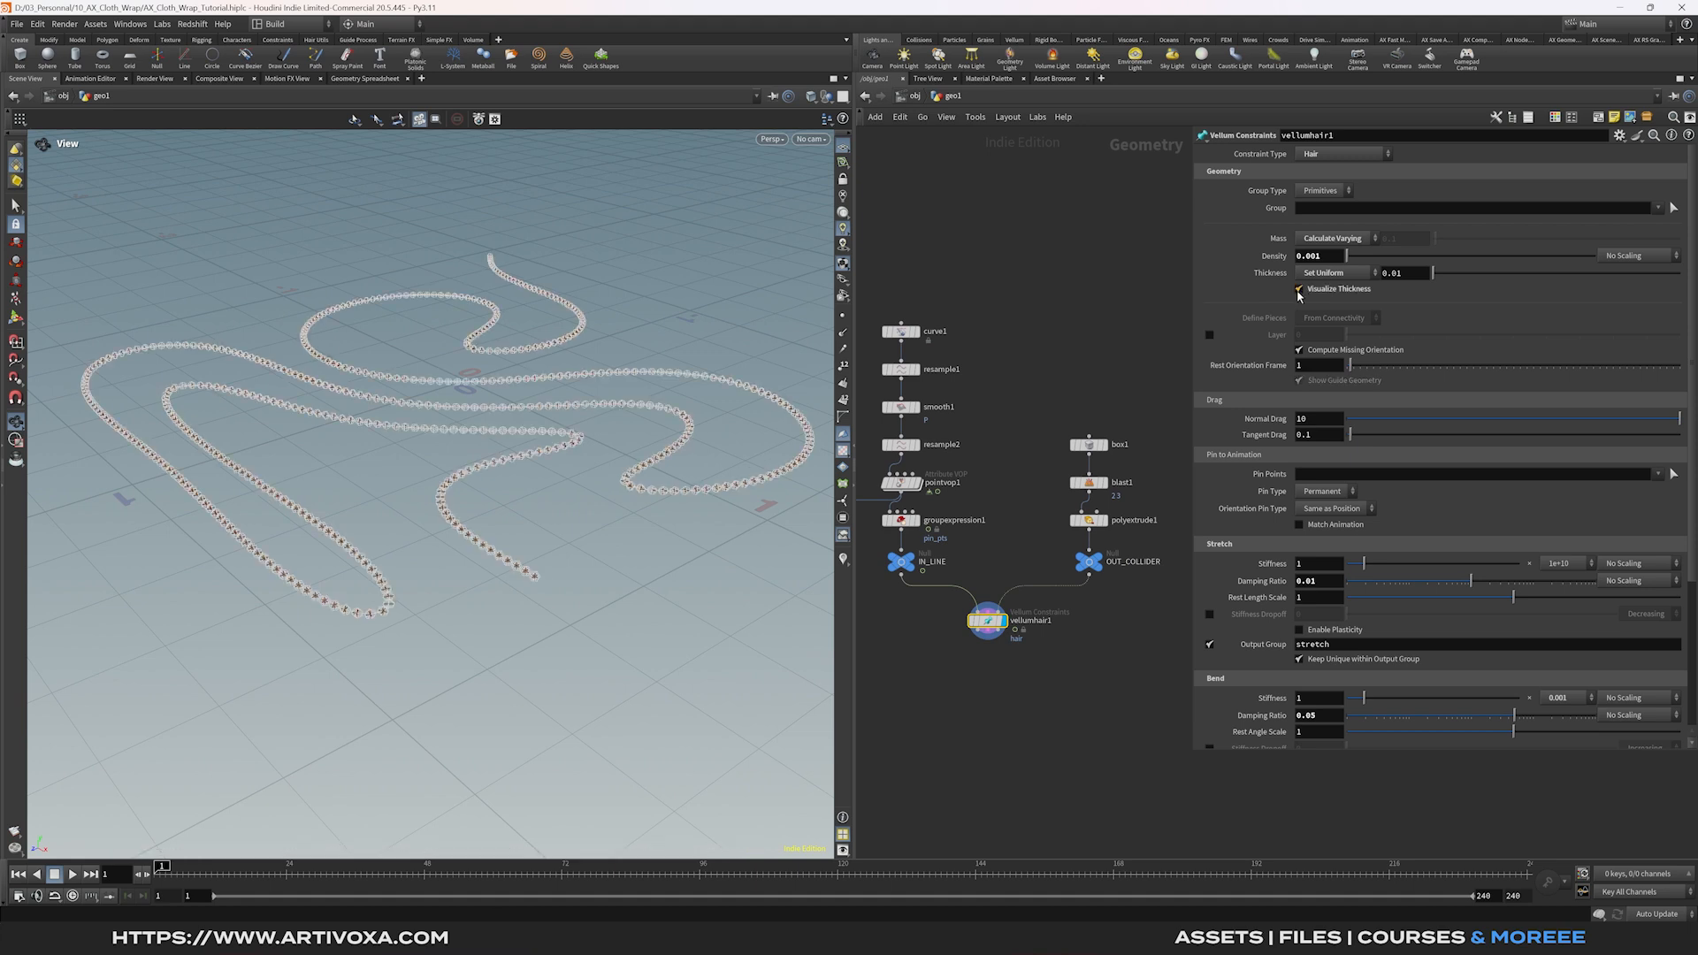
{"action": "scroll", "coordinate": [566, 405], "scroll_direction": "up", "scroll_amount": 5}
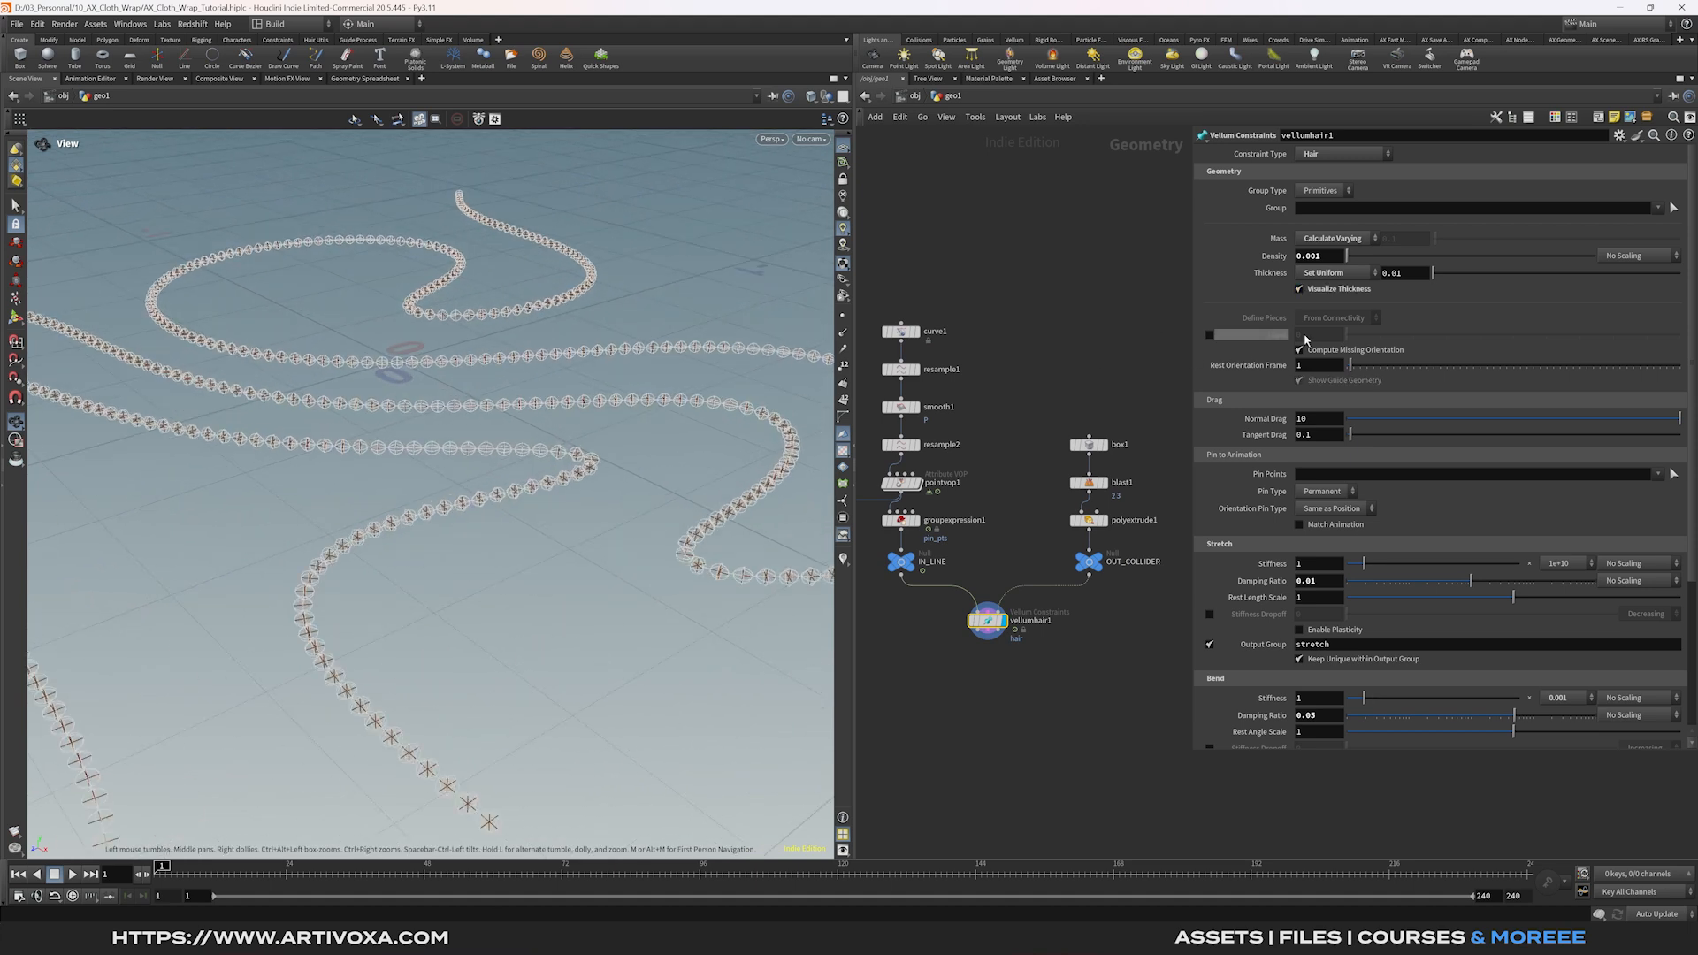
{"action": "key", "text": "BackSpace"}
{"action": "type", "text": "2"}
{"action": "scroll", "coordinate": [447, 508], "scroll_direction": "down", "scroll_amount": 2}
{"action": "scroll", "coordinate": [447, 509], "scroll_direction": "down", "scroll_amount": 3}
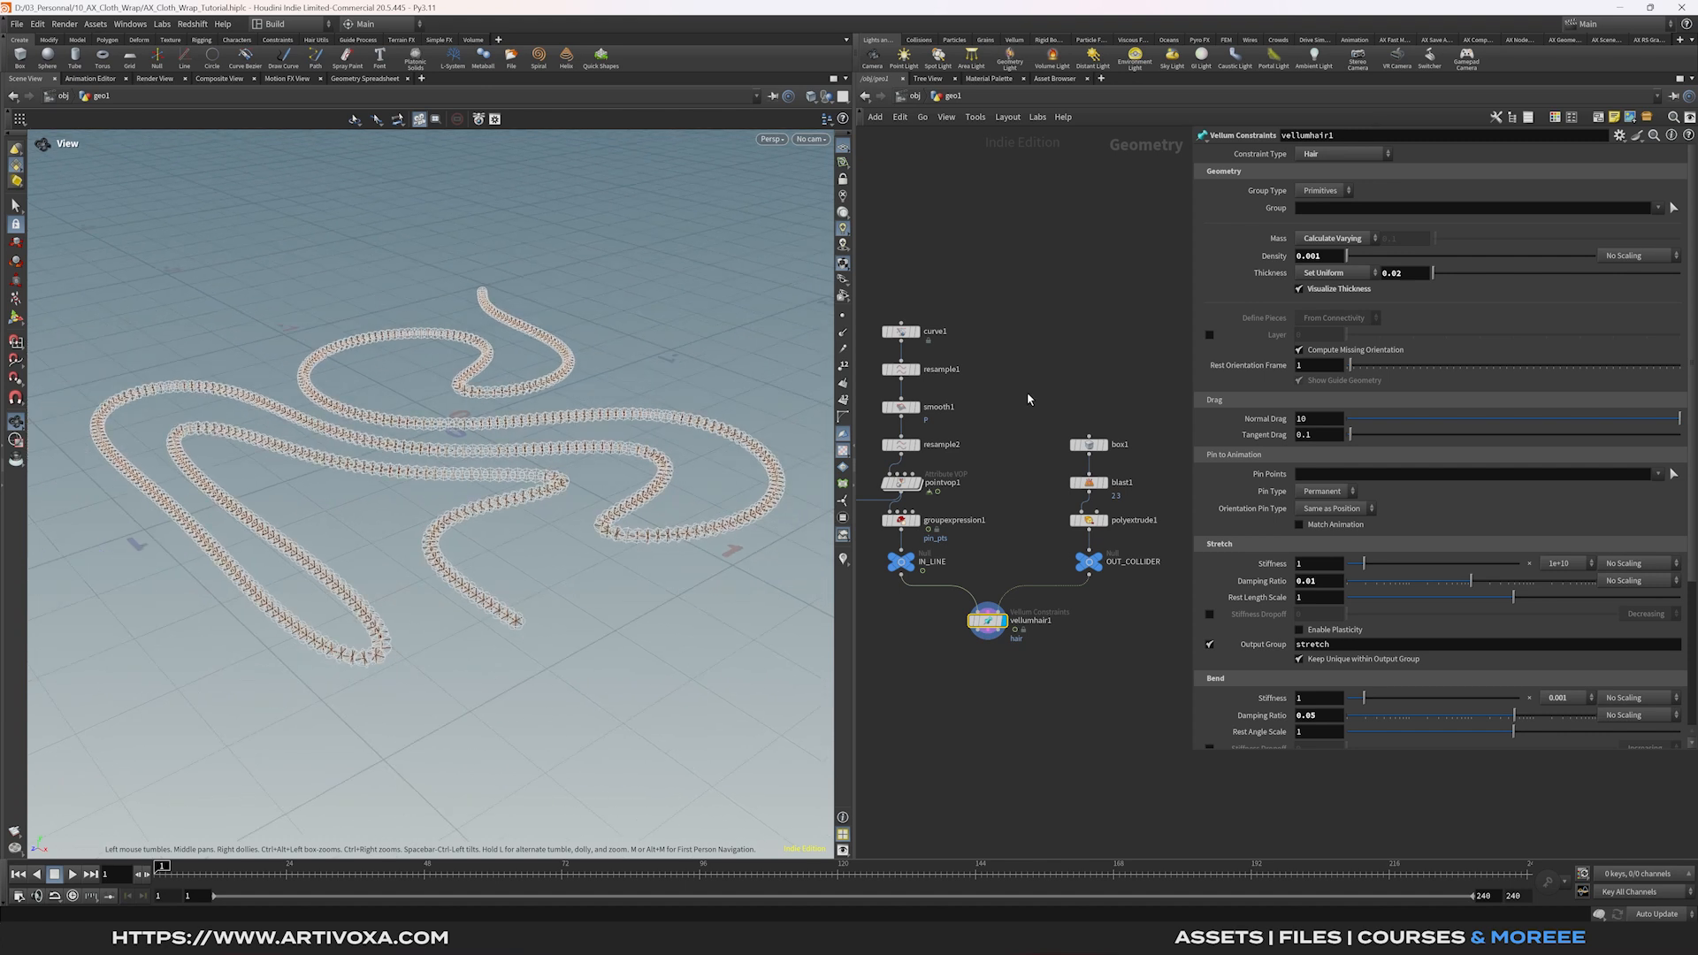
Turn off Visualize Thickness on vellumhair1 and set its Pin Points to the pin_pts group.
{"action": "left_click", "coordinate": [1312, 293]}
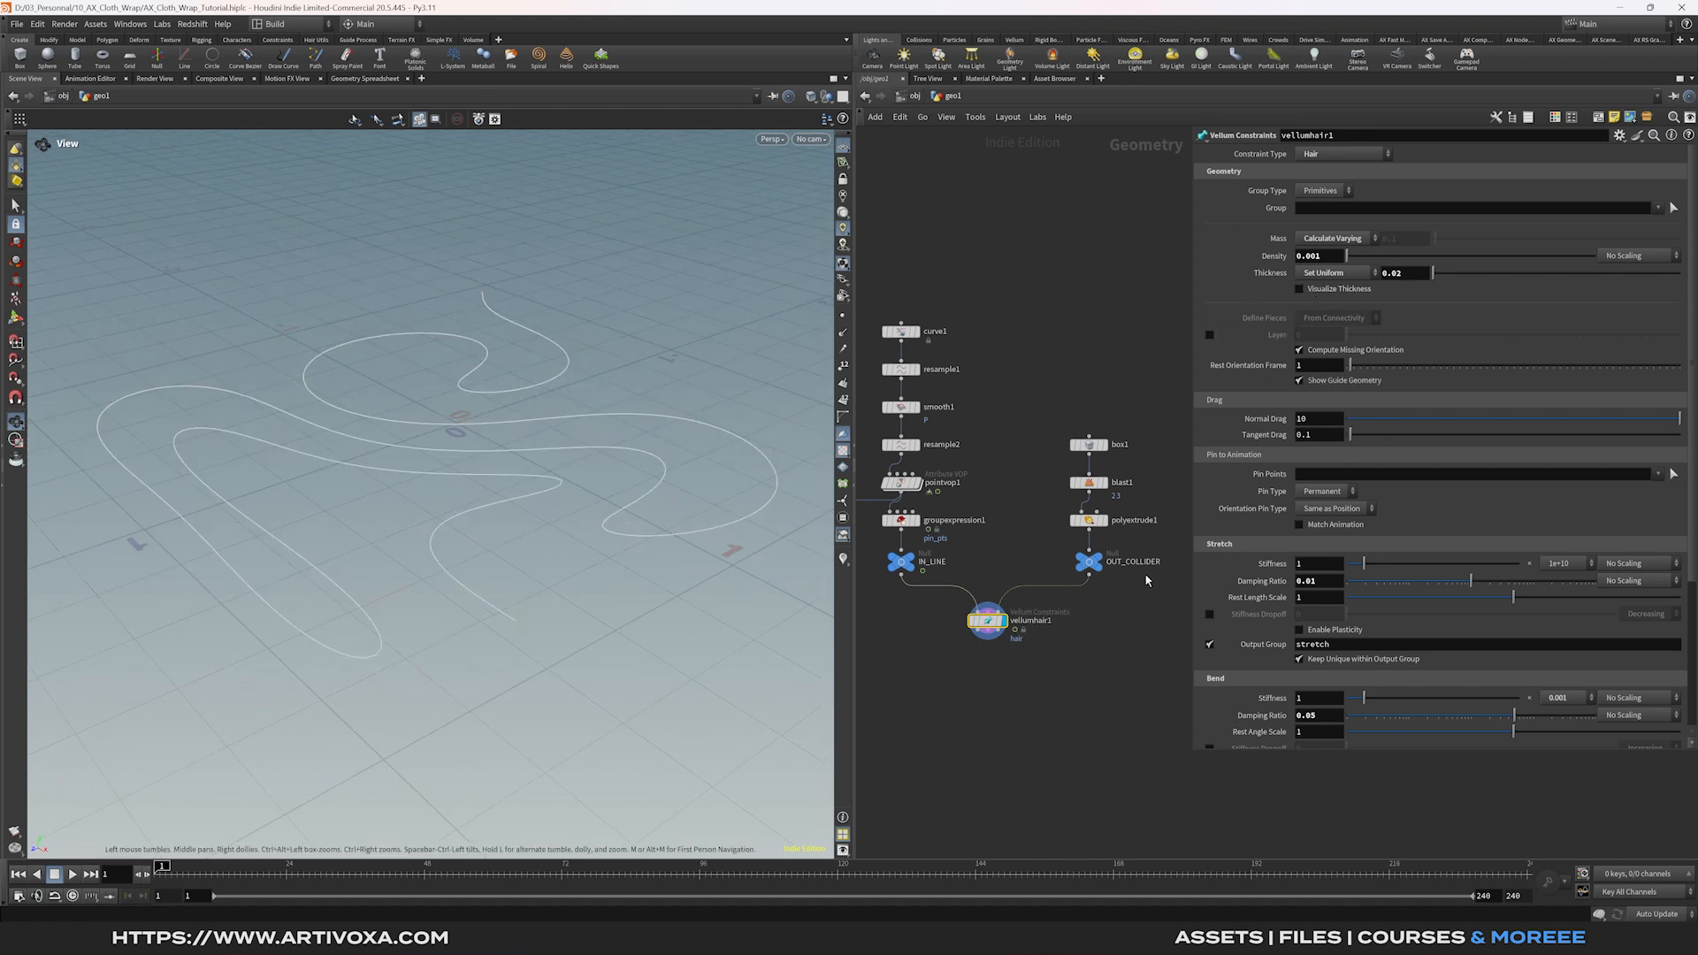
{"action": "left_click", "coordinate": [1658, 474]}
{"action": "left_click", "coordinate": [1605, 504]}
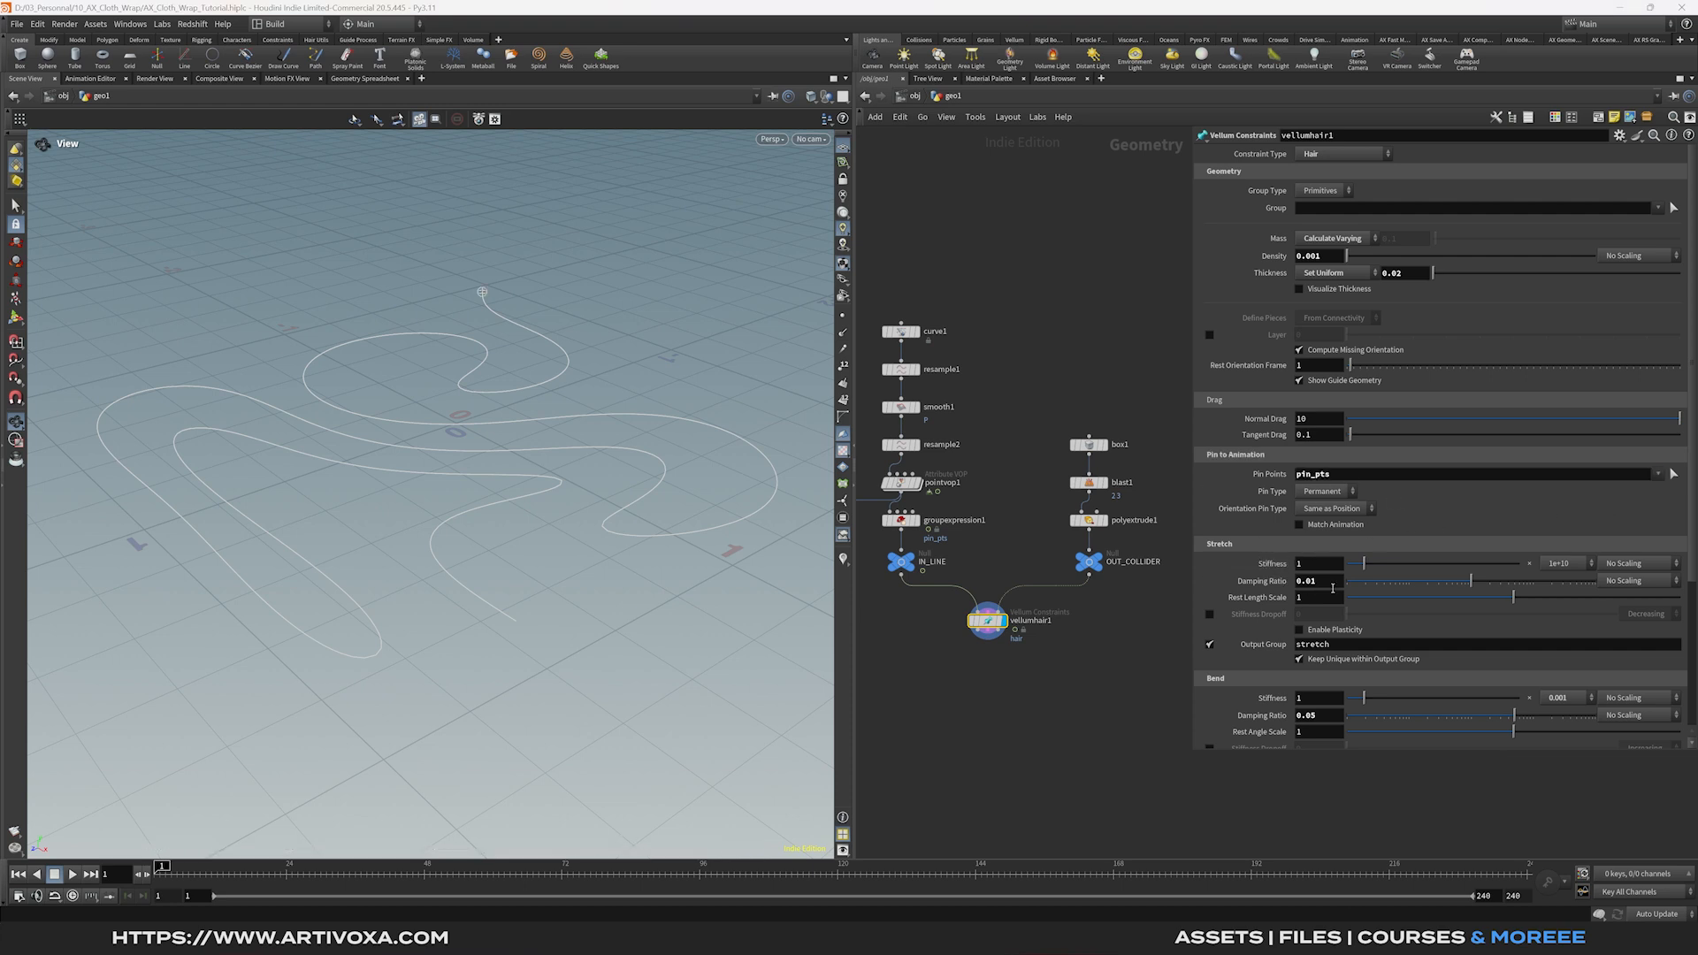
Set vellumhair1's Stretch Damping Ratio to 0.75 and scale it by value with a Scale of 2.
{"action": "scroll", "coordinate": [1495, 500], "scroll_direction": "down", "scroll_amount": 2}
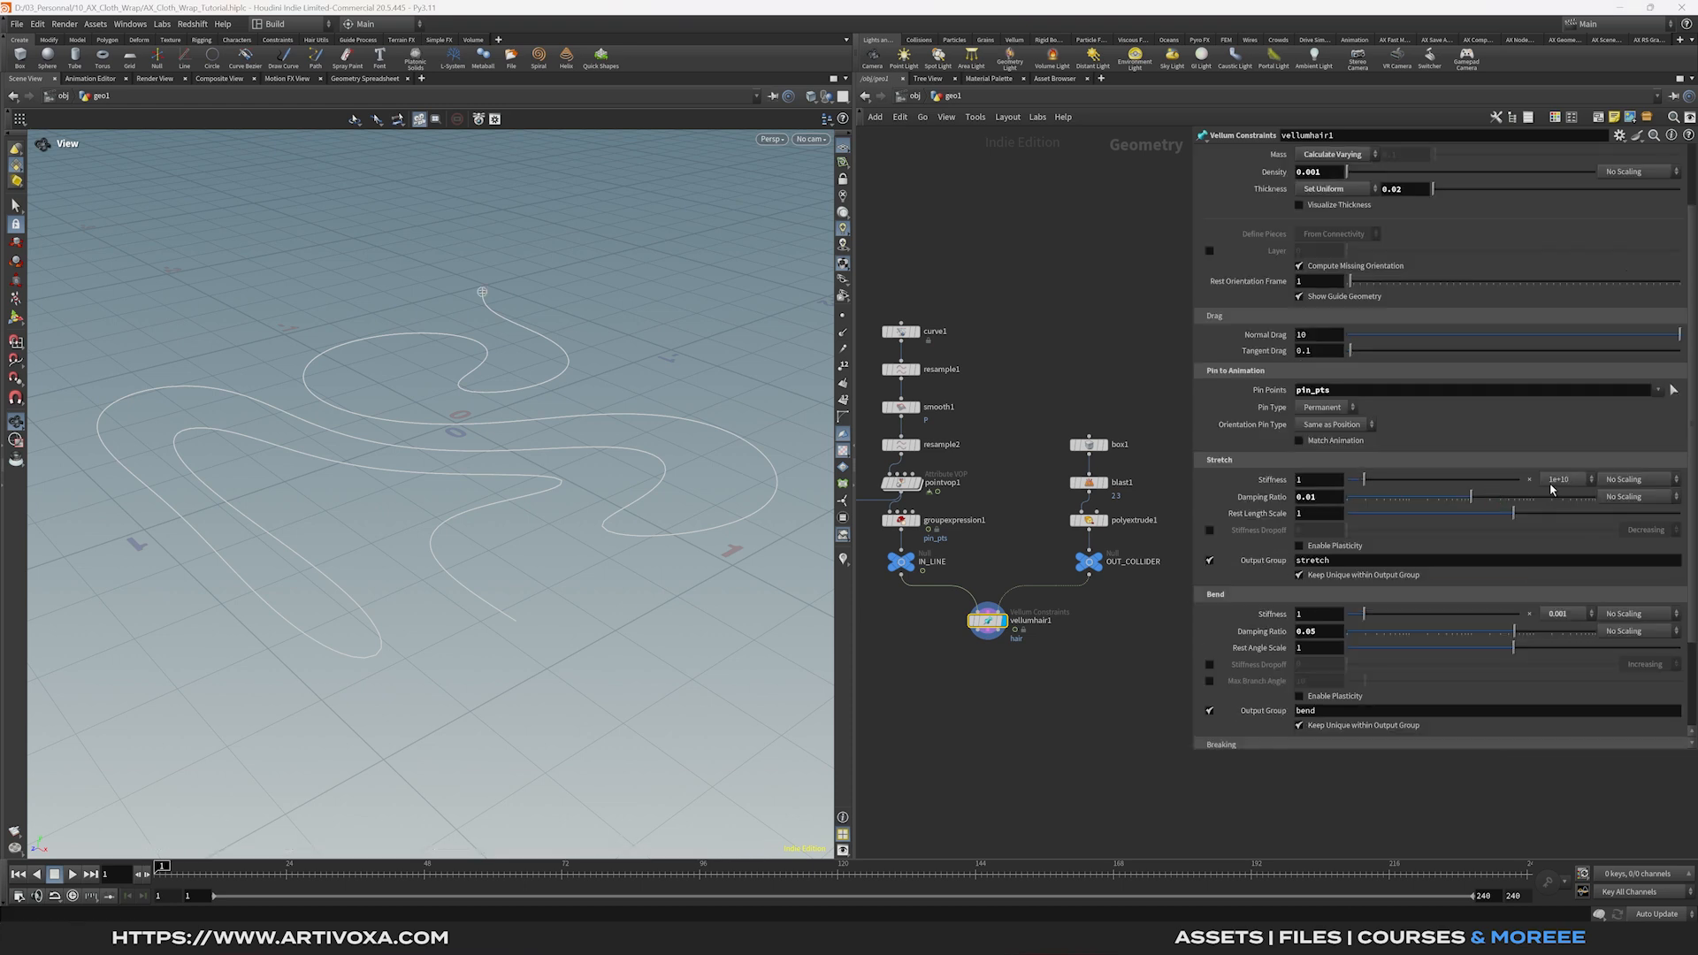
{"action": "left_click", "coordinate": [1318, 497]}
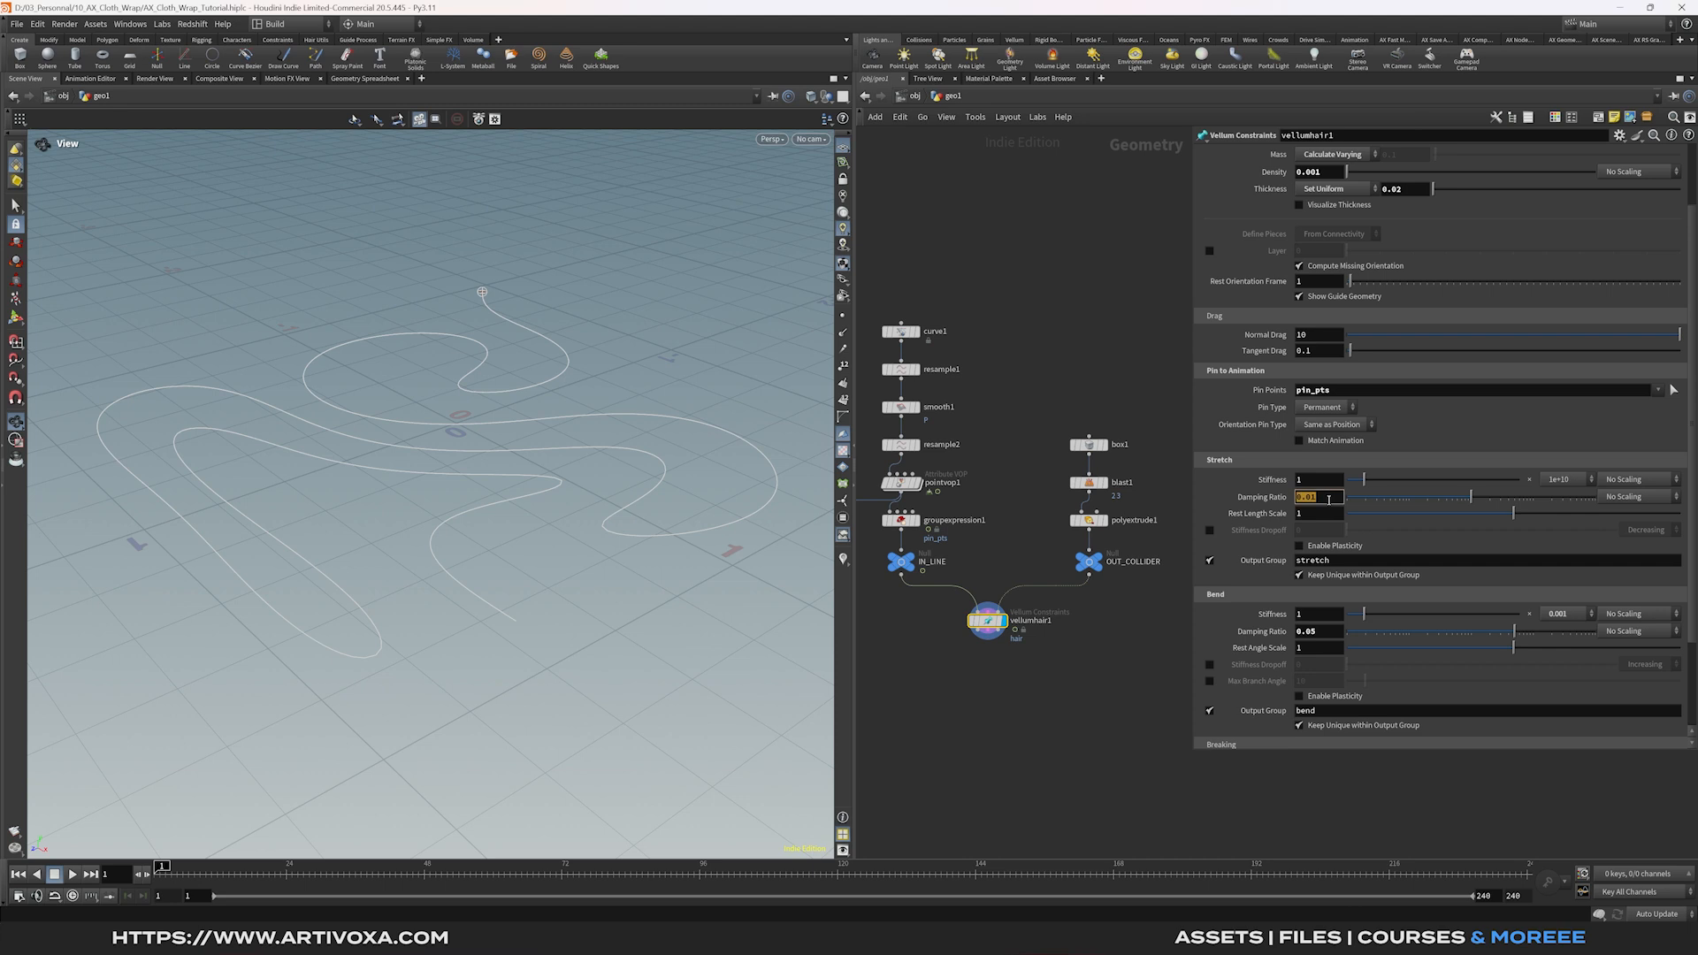
{"action": "type", "text": "0.75"}
{"action": "left_click", "coordinate": [1624, 500]}
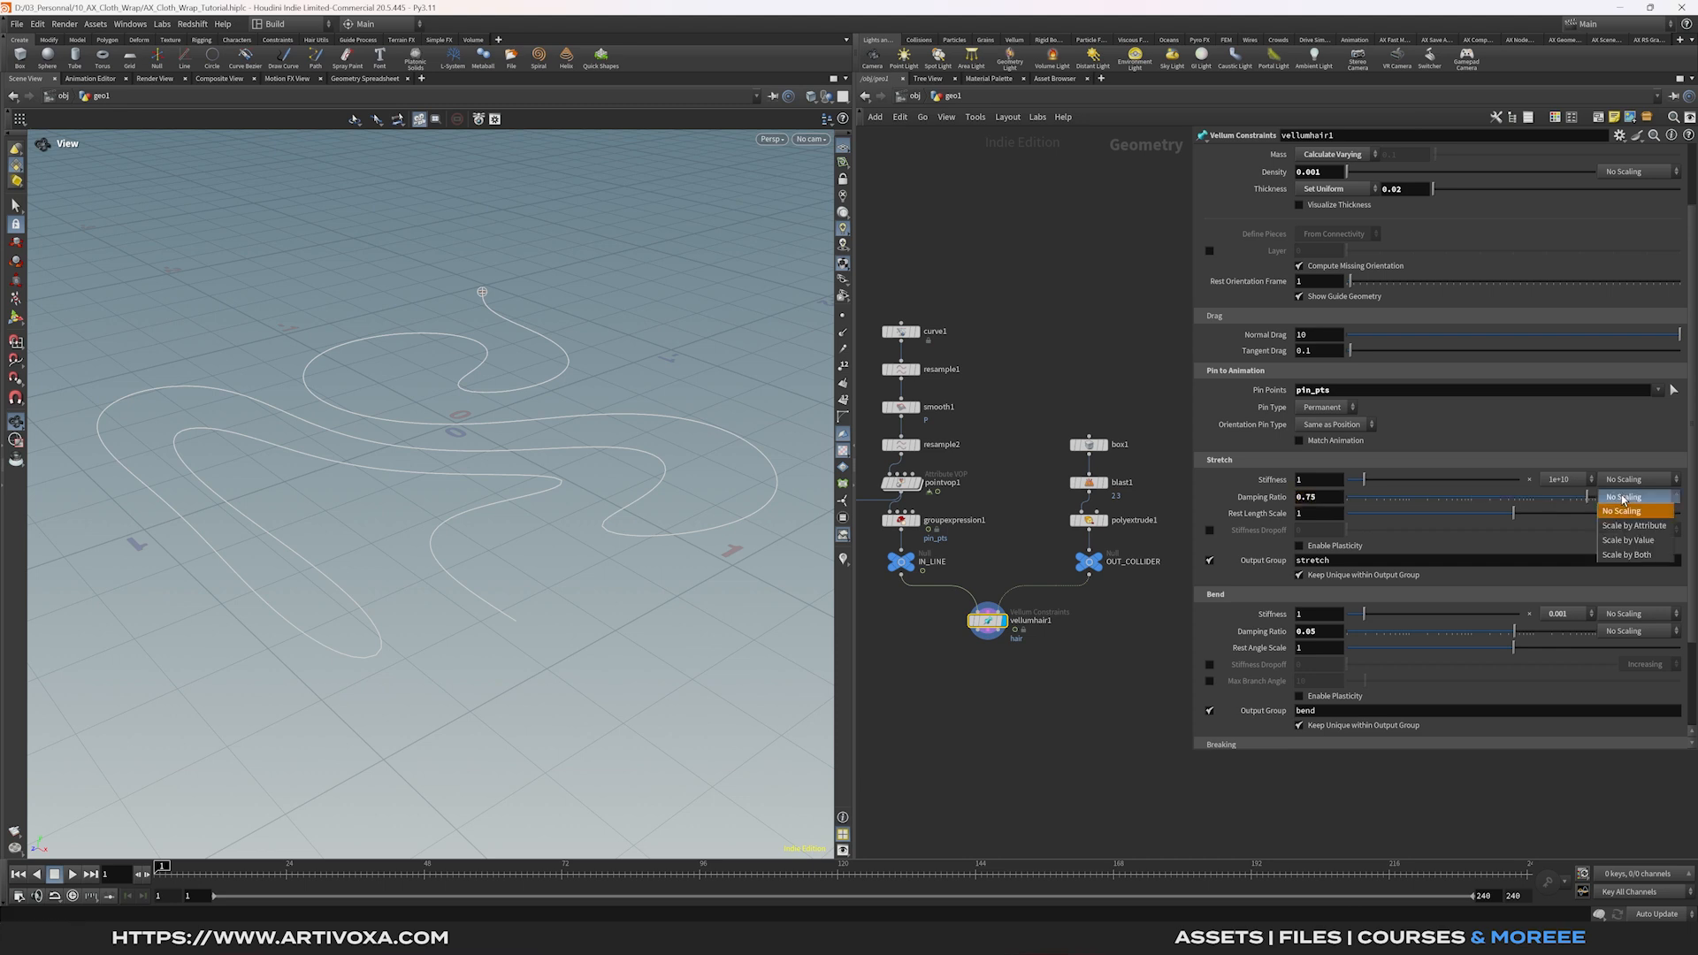
{"action": "left_click", "coordinate": [1638, 532]}
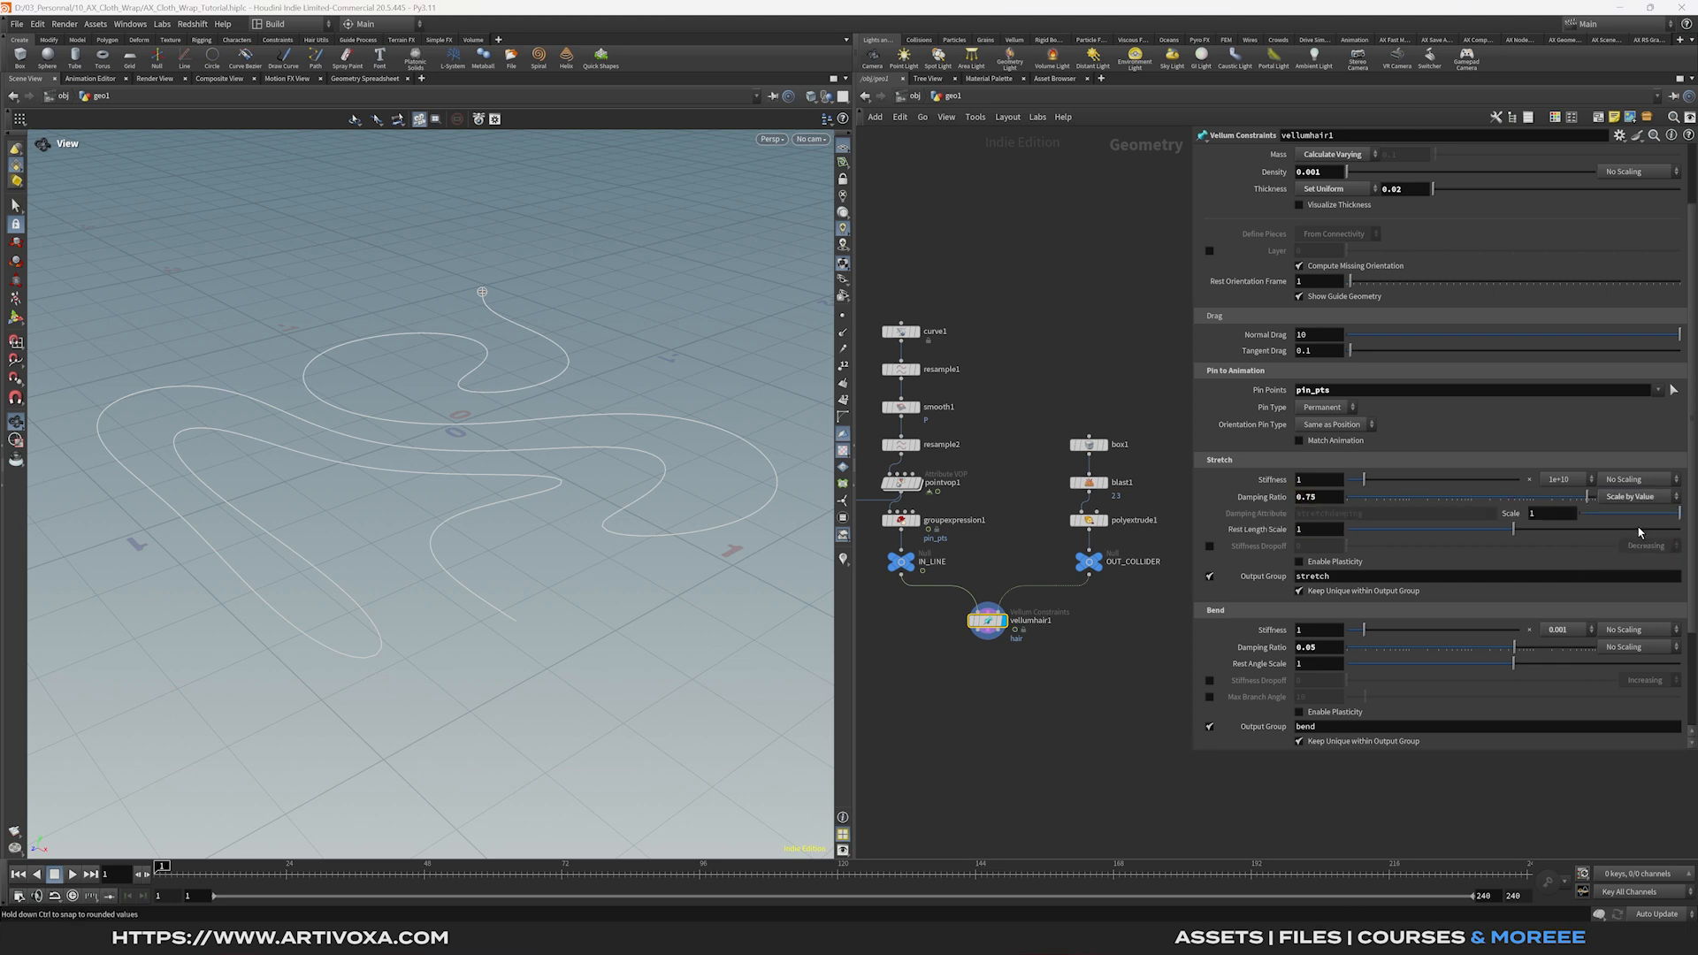
{"action": "double_click", "coordinate": [1537, 514]}
{"action": "type", "text": "2"}
{"action": "left_click", "coordinate": [1112, 616]}
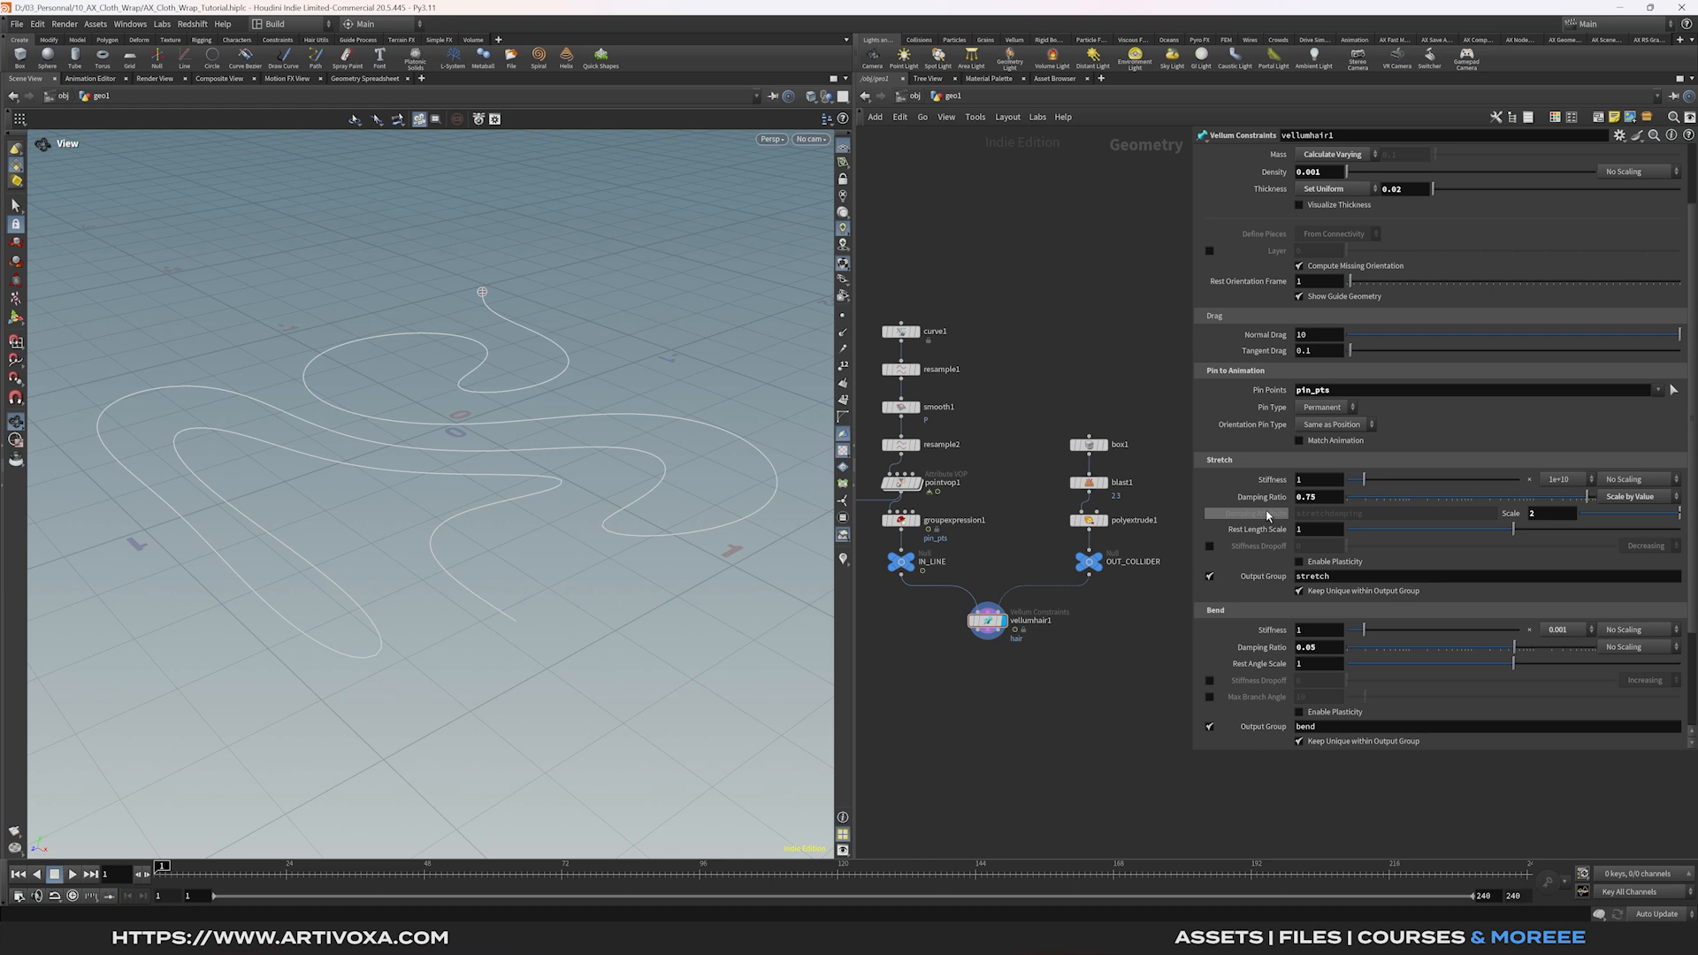
Set vellumhair1's Bend Stiffness multiplier to 1 and its Bend Damping Ratio to 0.5.
{"action": "left_click", "coordinate": [987, 622]}
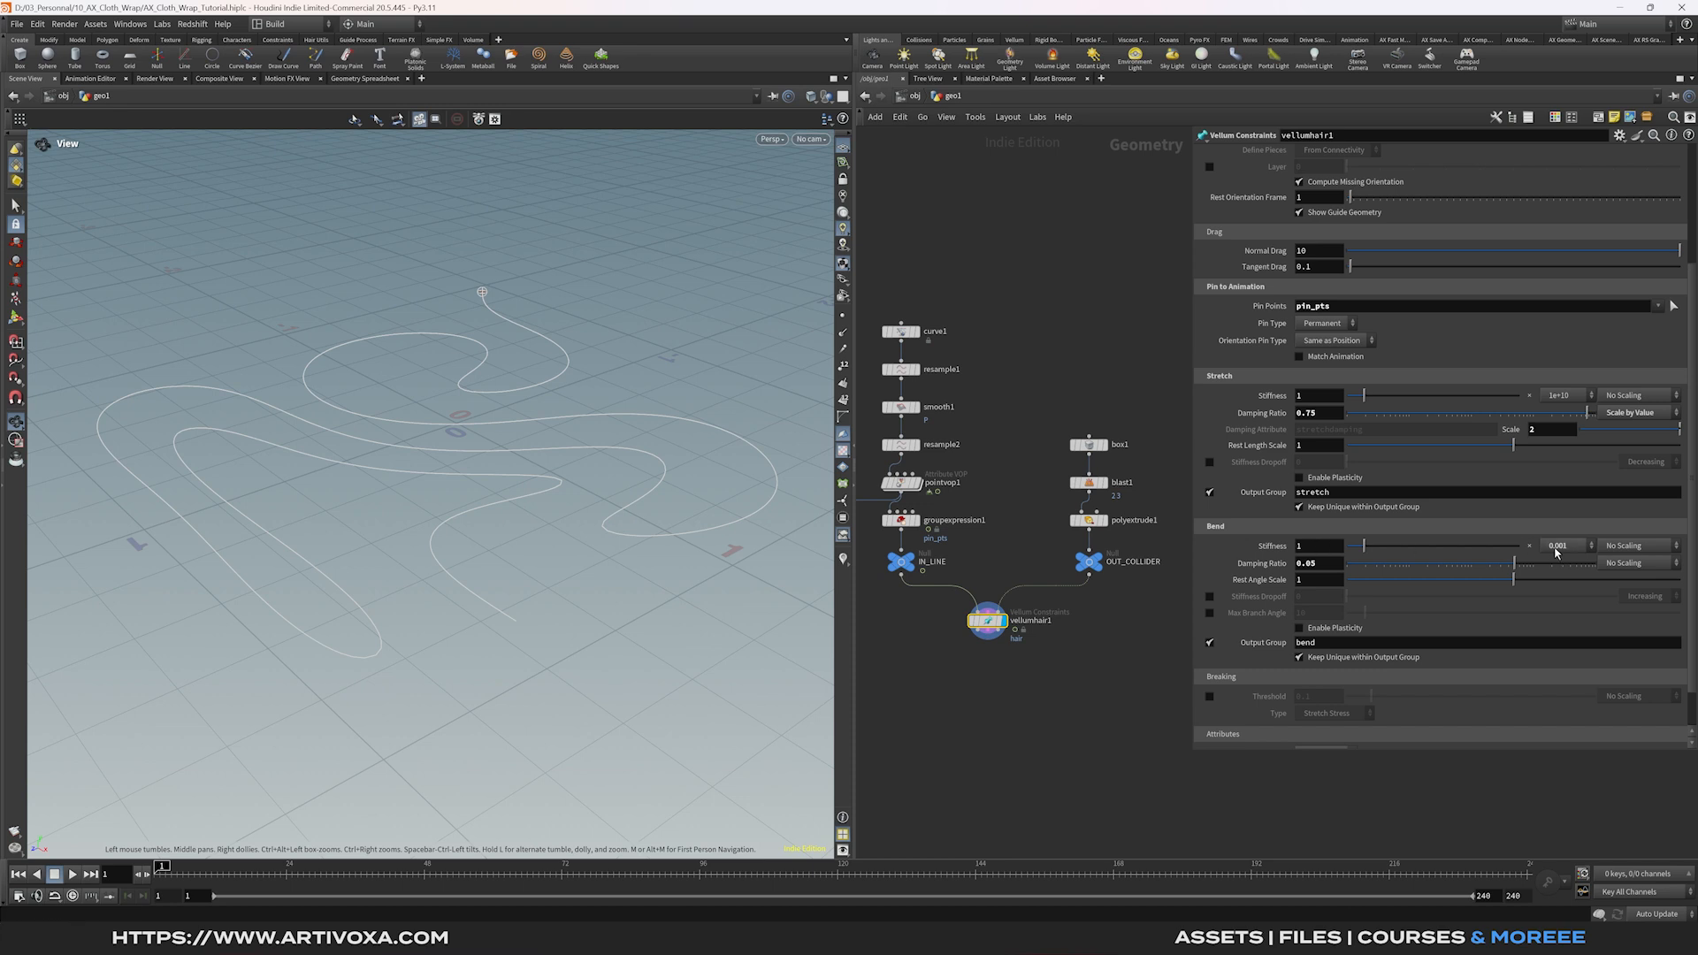
{"action": "left_click", "coordinate": [1591, 546]}
{"action": "left_click", "coordinate": [1554, 701]}
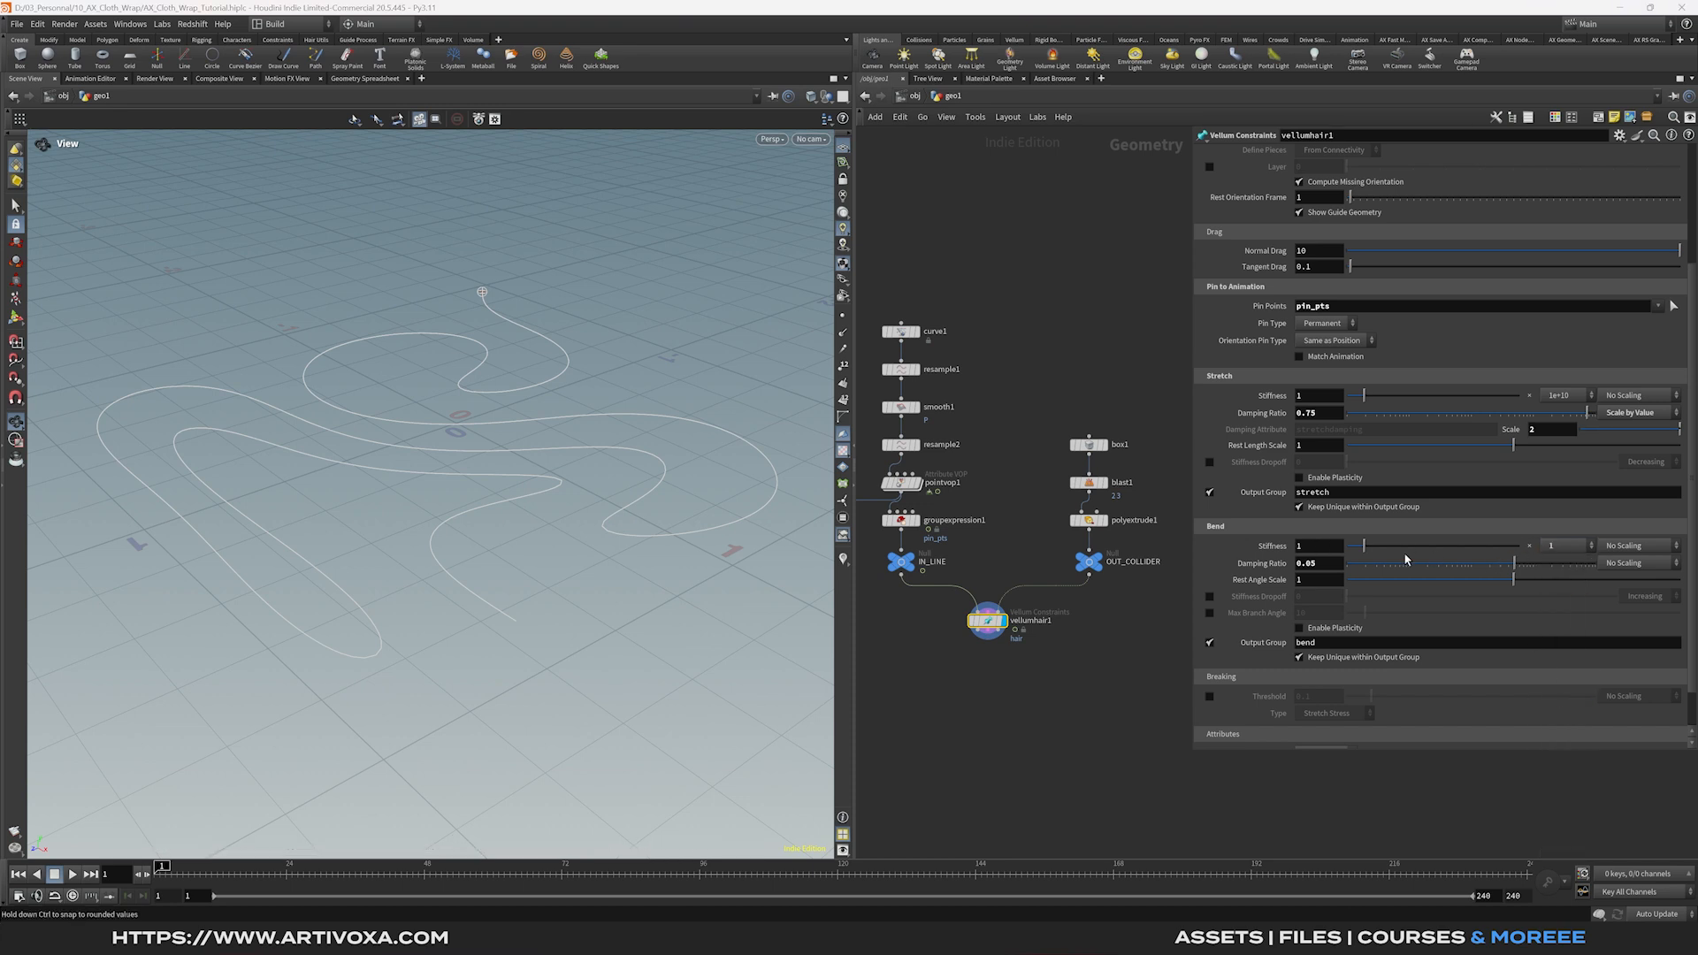
{"action": "left_click", "coordinate": [1336, 564]}
{"action": "type", "text": "0.5"}
{"action": "key", "text": "Return"}
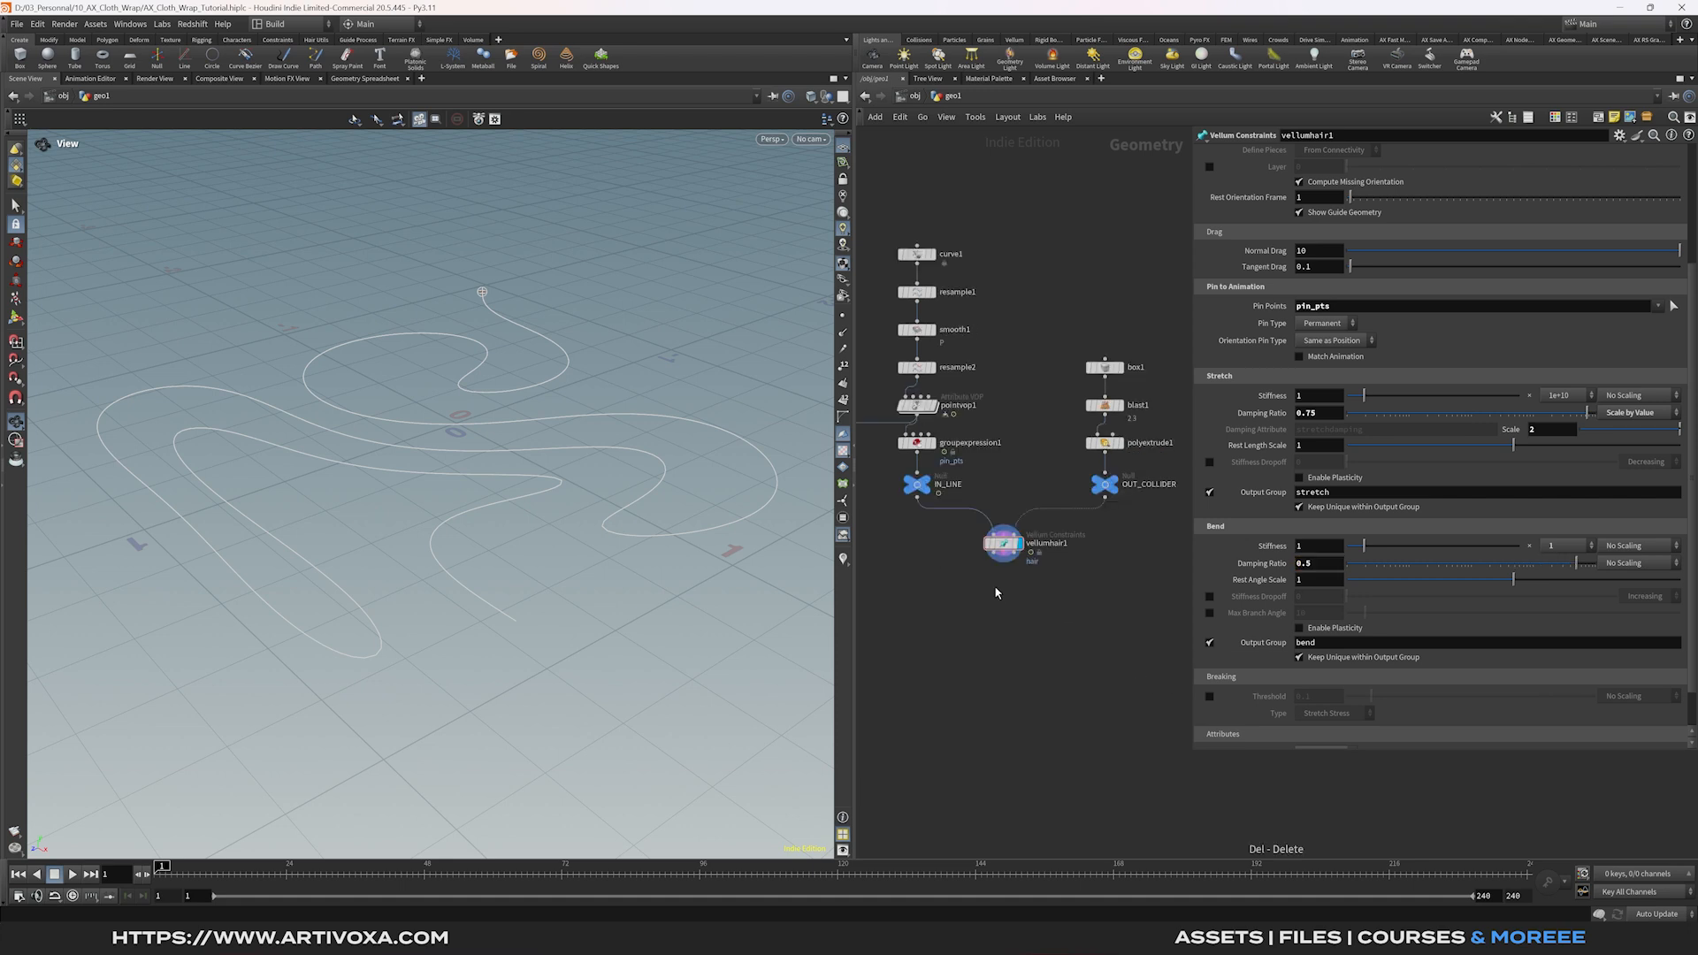
Add a Vellum Solver below vellumhair1 and connect it to all three vellumhair1 outputs.
{"action": "key", "text": "Tab"}
{"action": "type", "text": "vellum sol"}
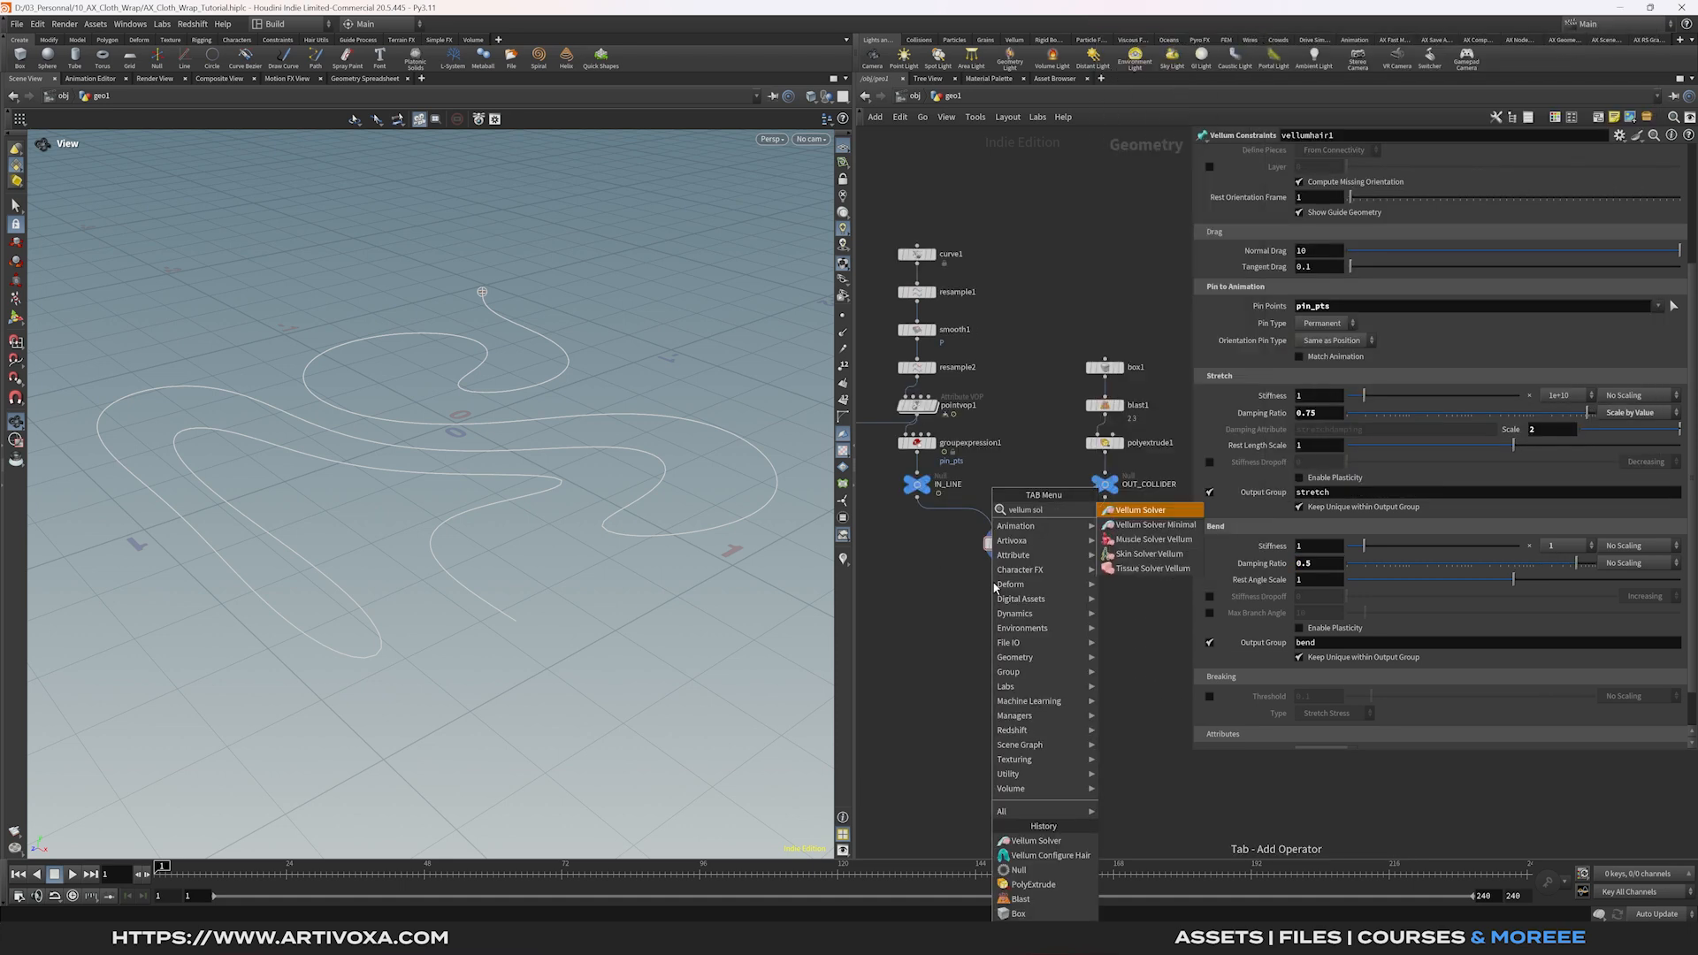
{"action": "key", "text": "Return"}
{"action": "left_click", "coordinate": [993, 584]}
{"action": "left_click_drag", "start_coordinate": [994, 588], "coordinate": [1008, 608]}
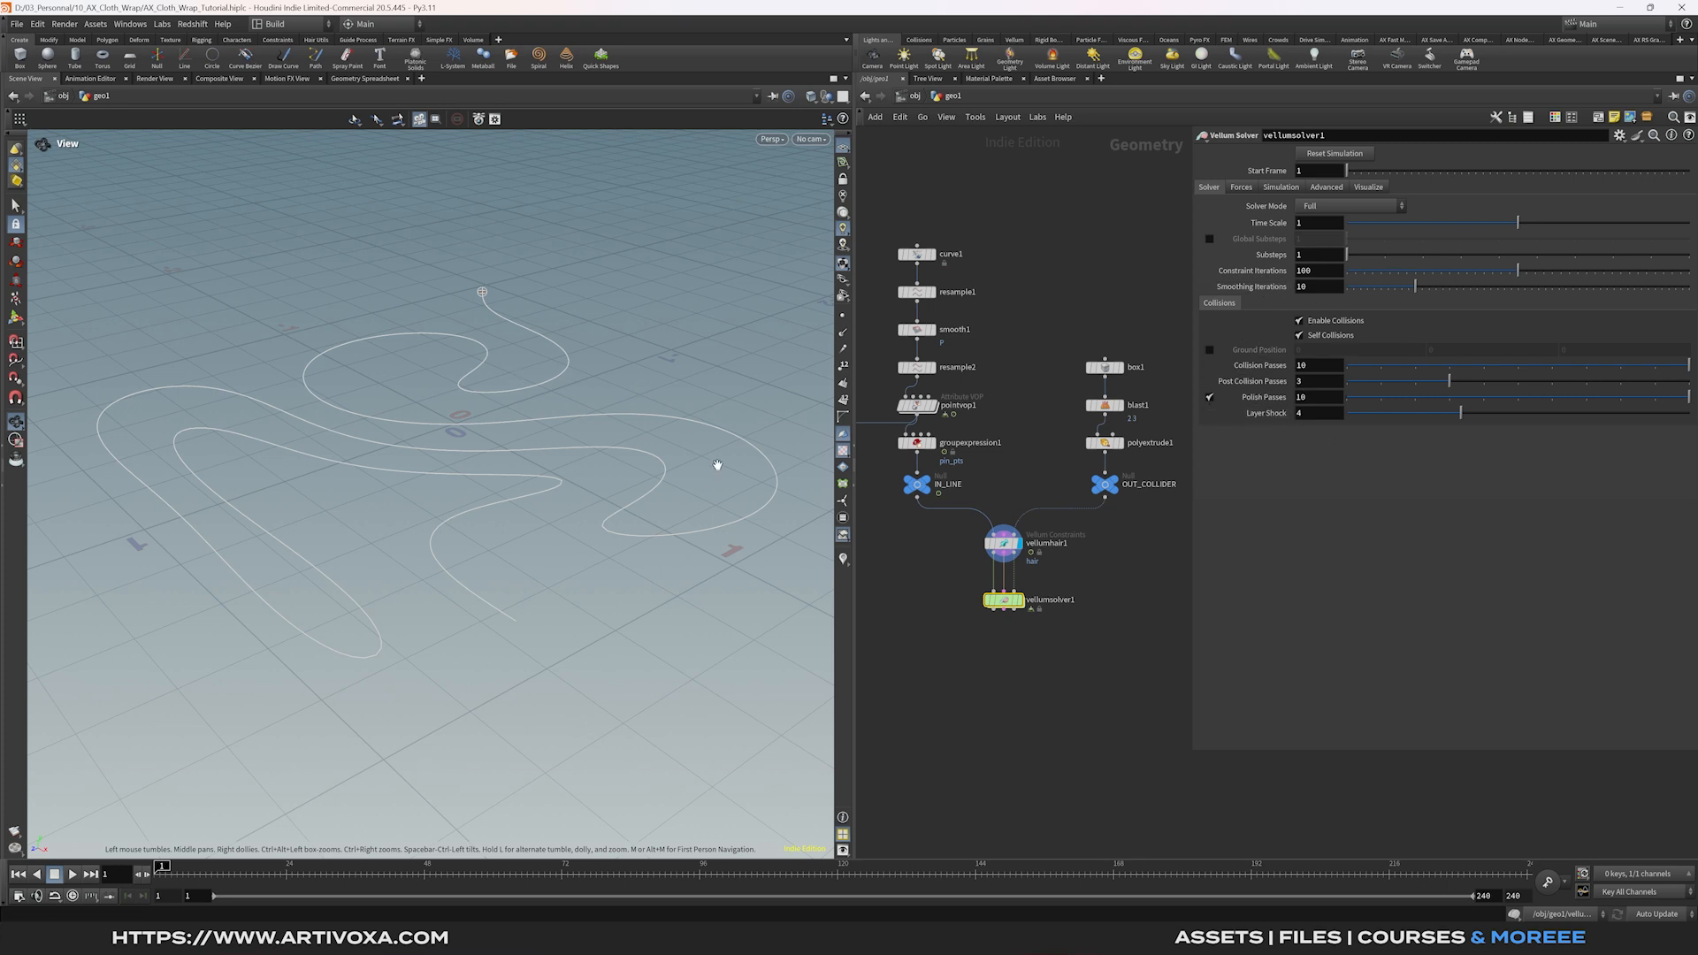
Set the Y gravity of vellumsolver1 to 0 and move the solver node slightly closer to vellumhair1.
{"action": "left_click", "coordinate": [1241, 187]}
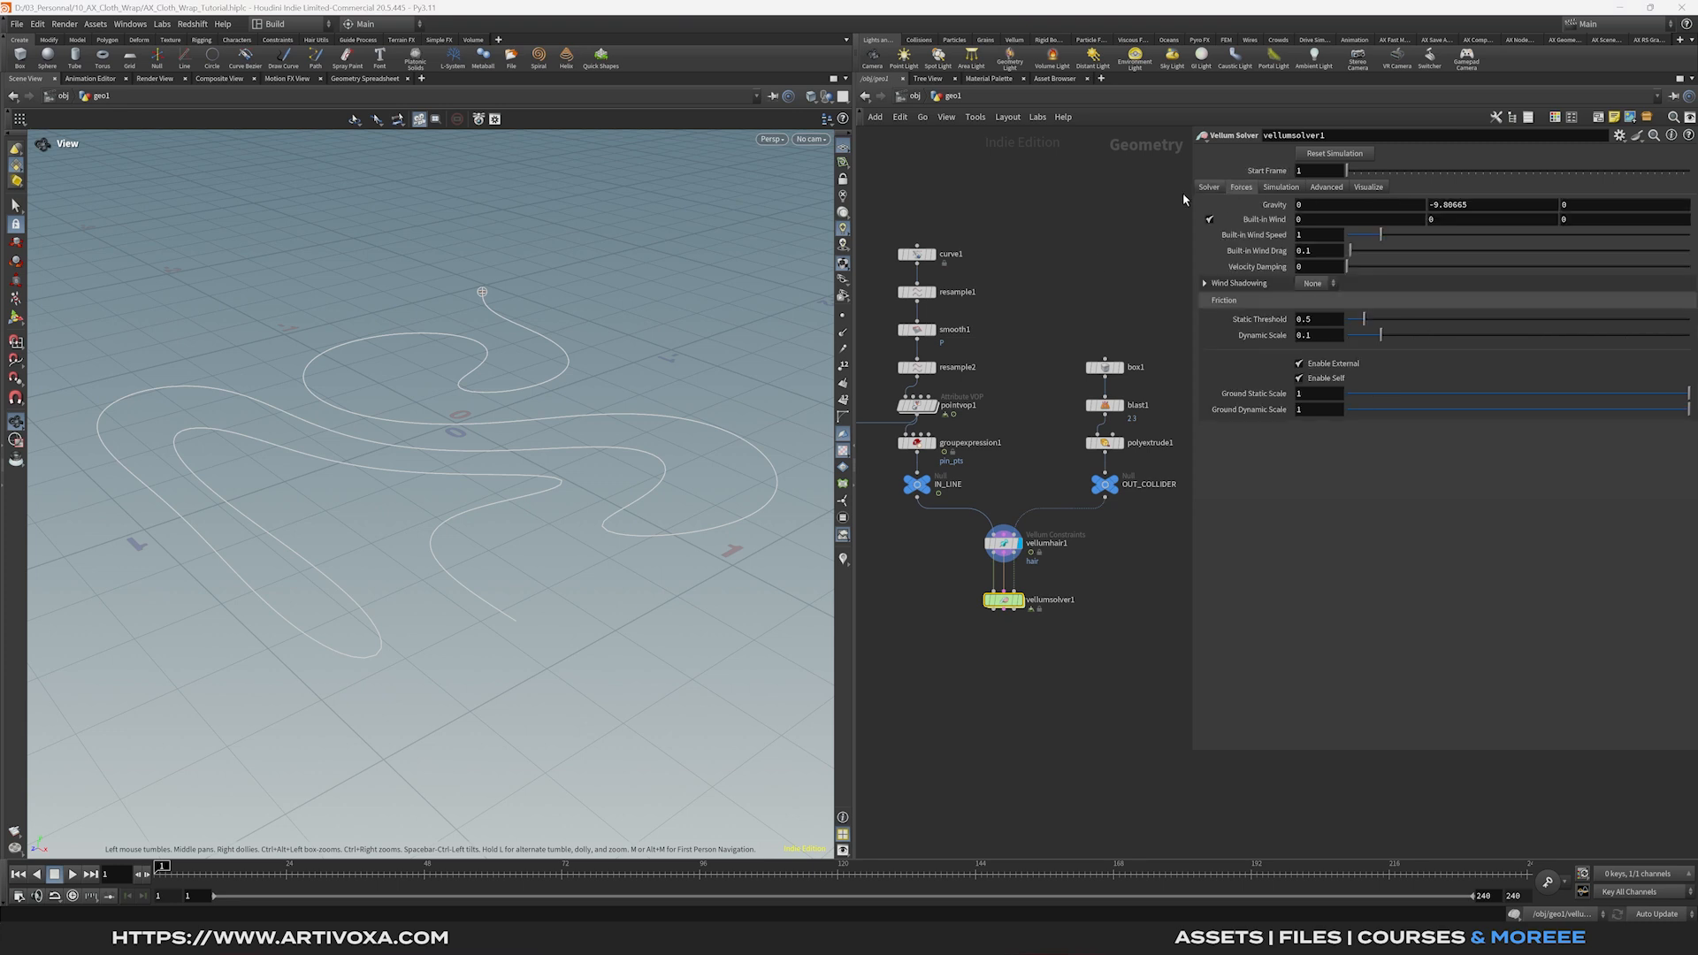
{"action": "left_click", "coordinate": [1486, 208]}
{"action": "type", "text": "0"}
{"action": "key", "text": "Return"}
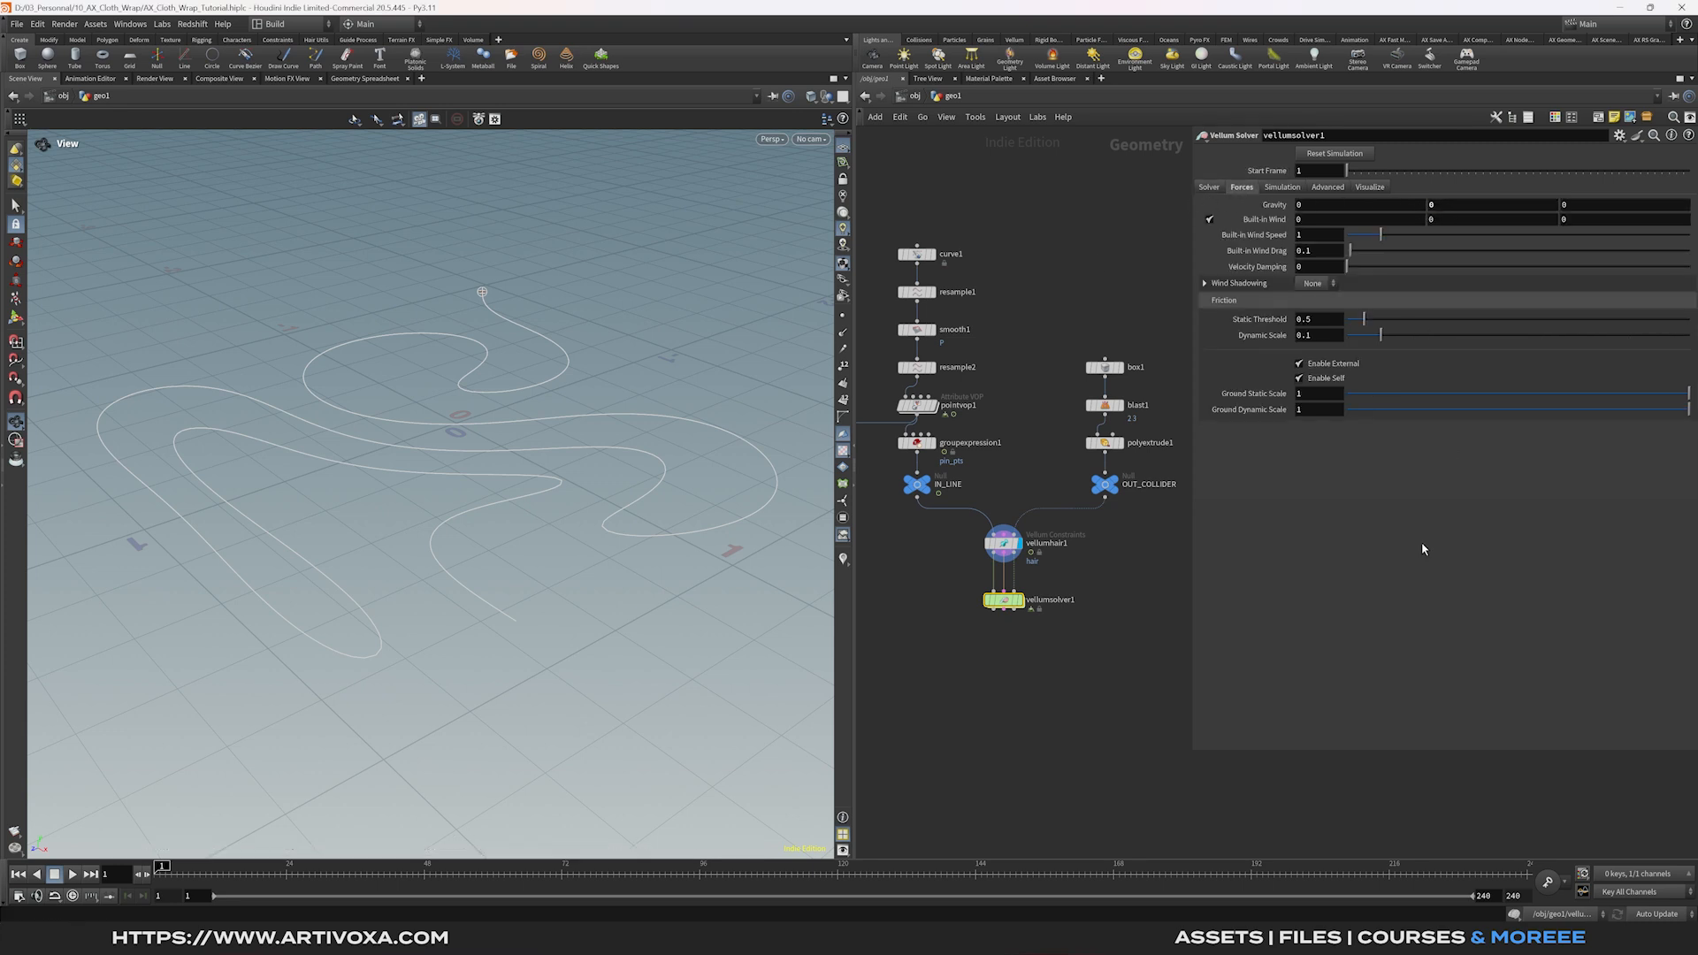
{"action": "middle_click_drag", "start_coordinate": [1145, 611], "coordinate": [1146, 597]}
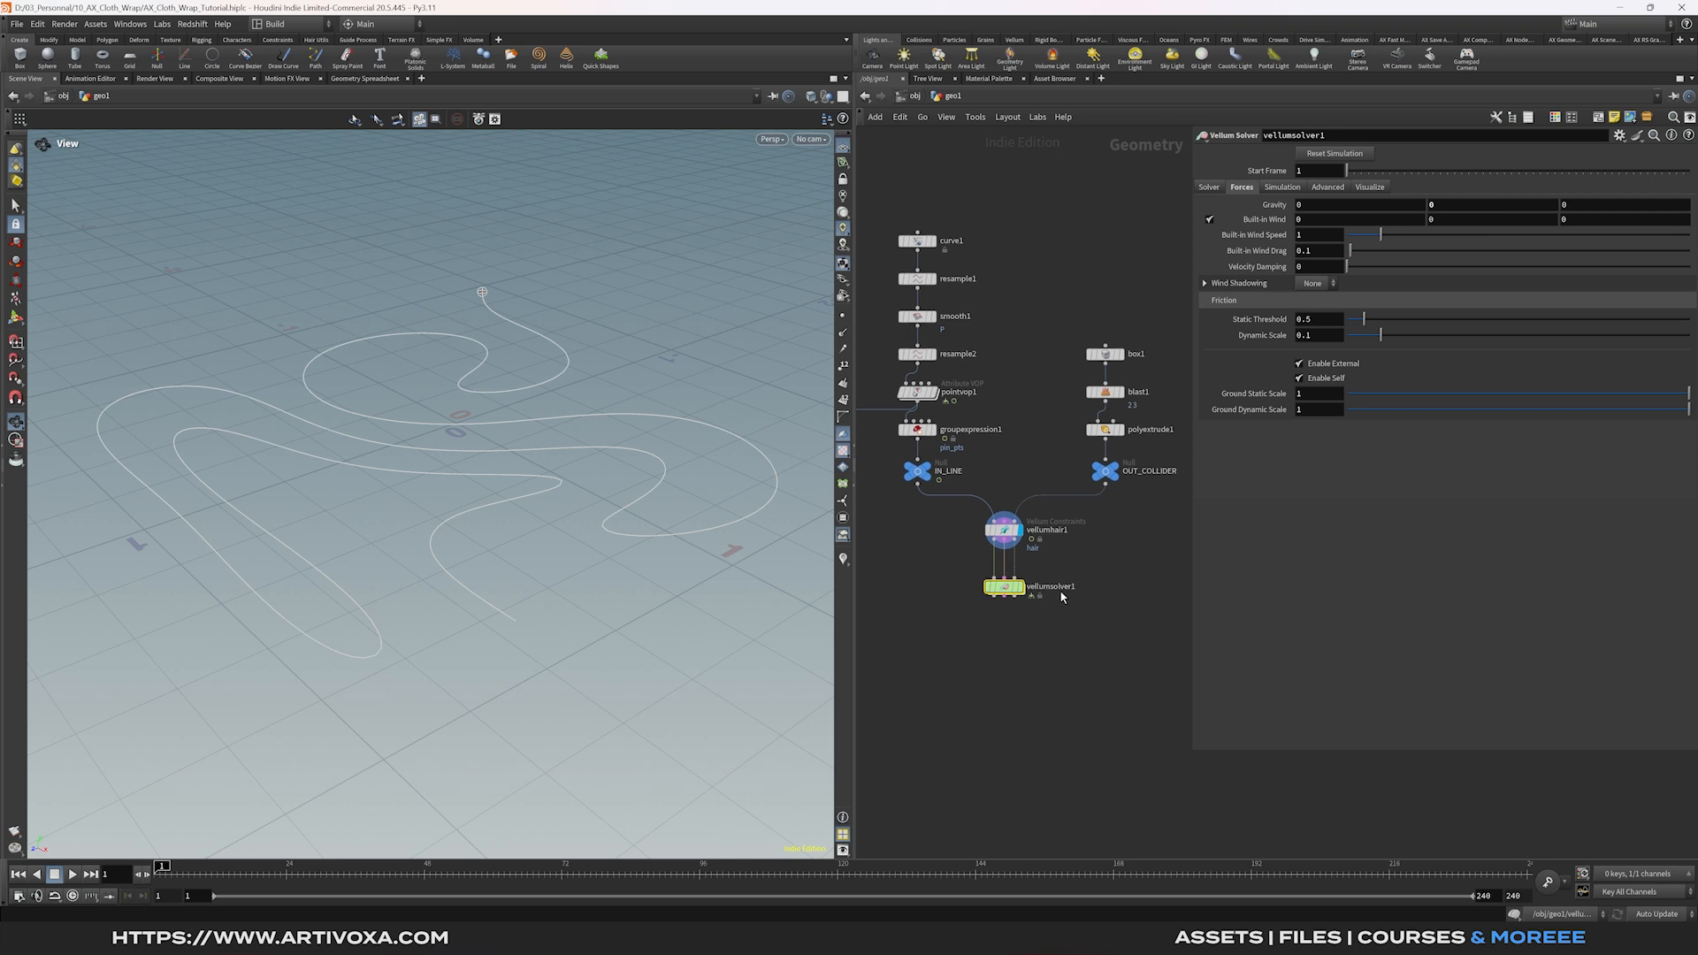
{"action": "left_click_drag", "start_coordinate": [1005, 587], "coordinate": [1005, 583]}
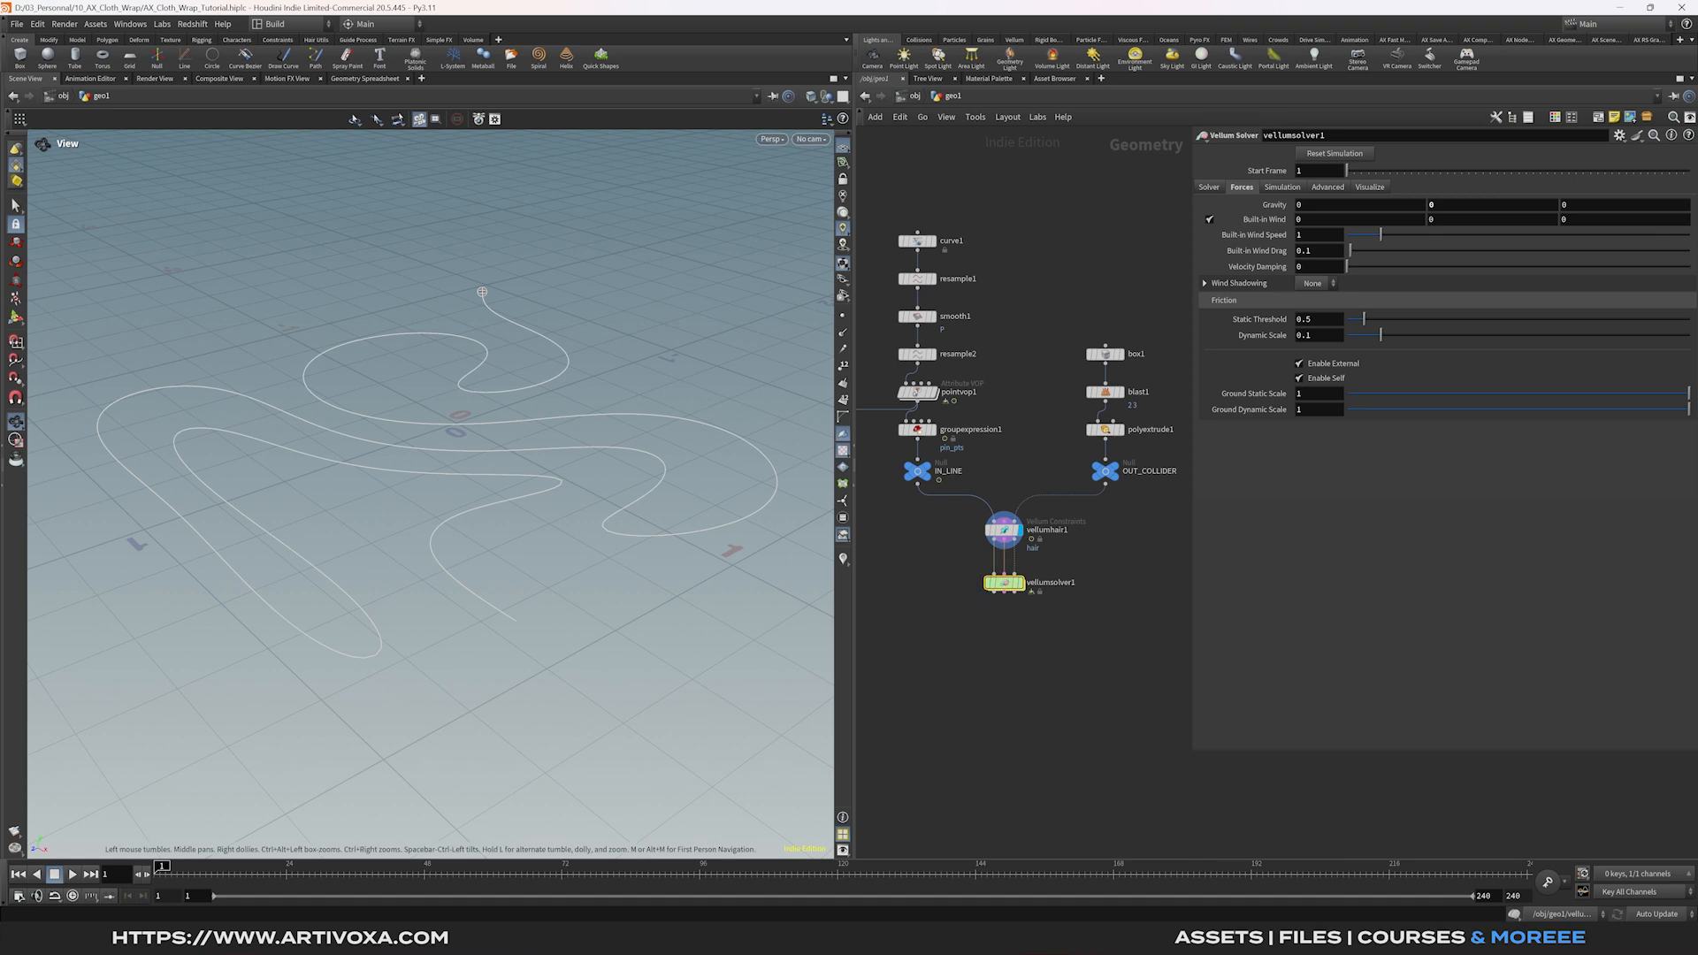
Inside vellumsolver1, add a Vellum Constraint Properties node and wire it into the SOURCE output.
{"action": "double_click", "coordinate": [1004, 582]}
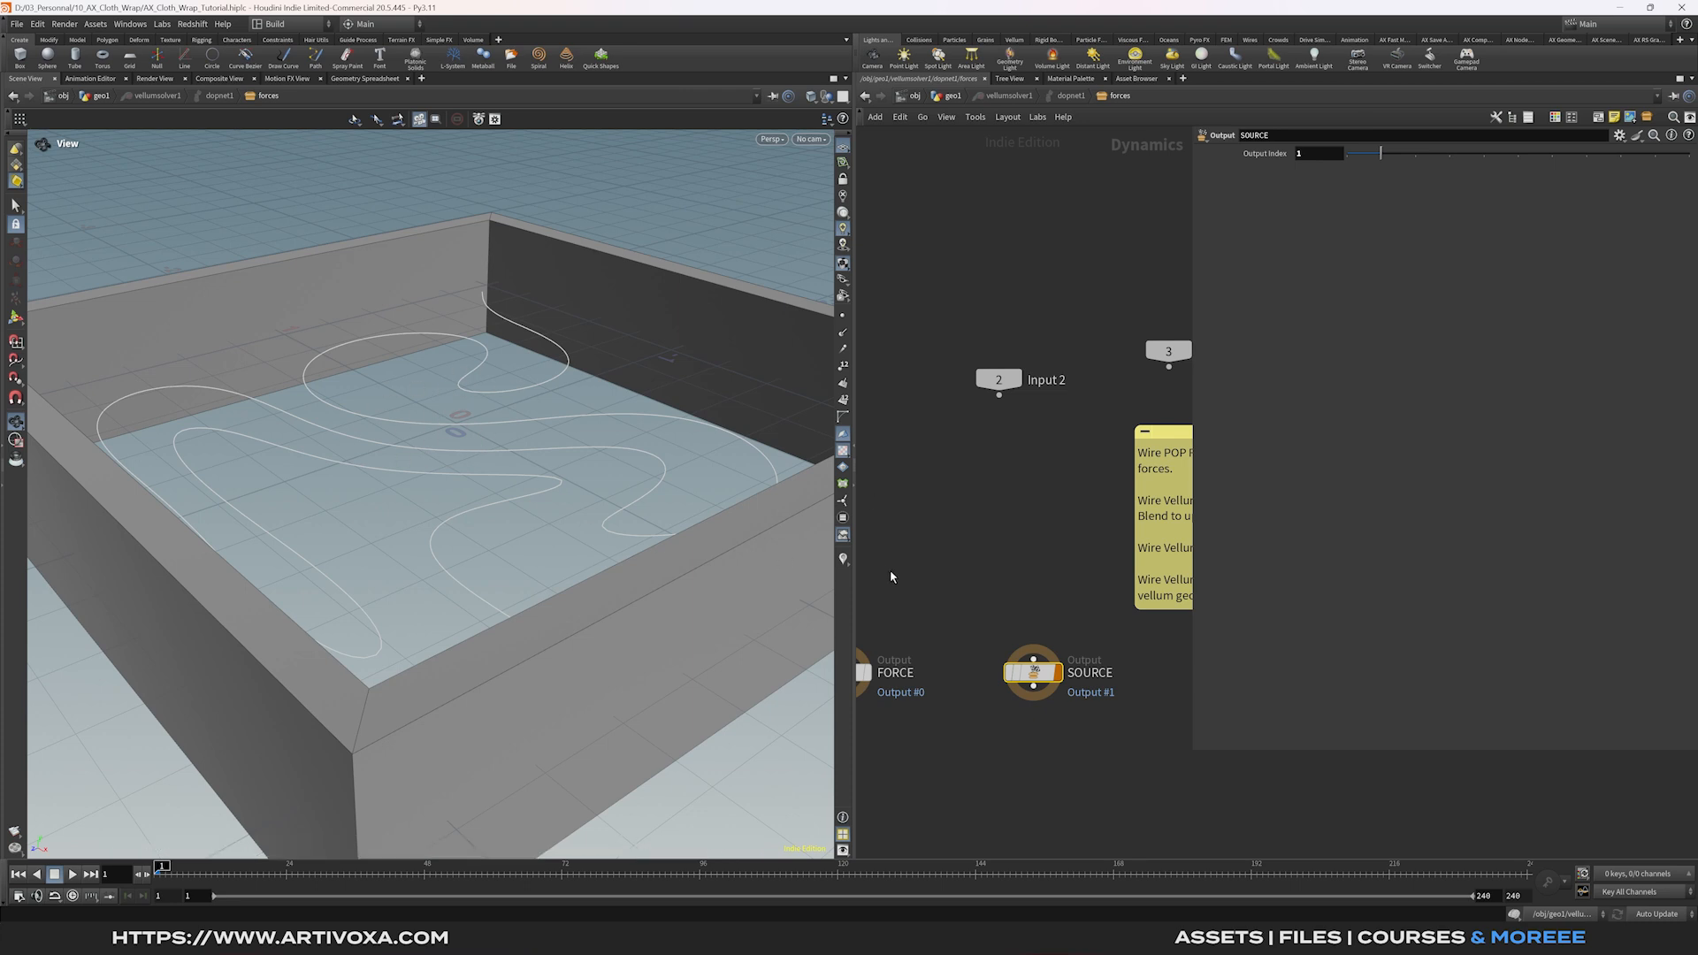
{"action": "key", "text": "Tab"}
{"action": "type", "text": "vellum c"}
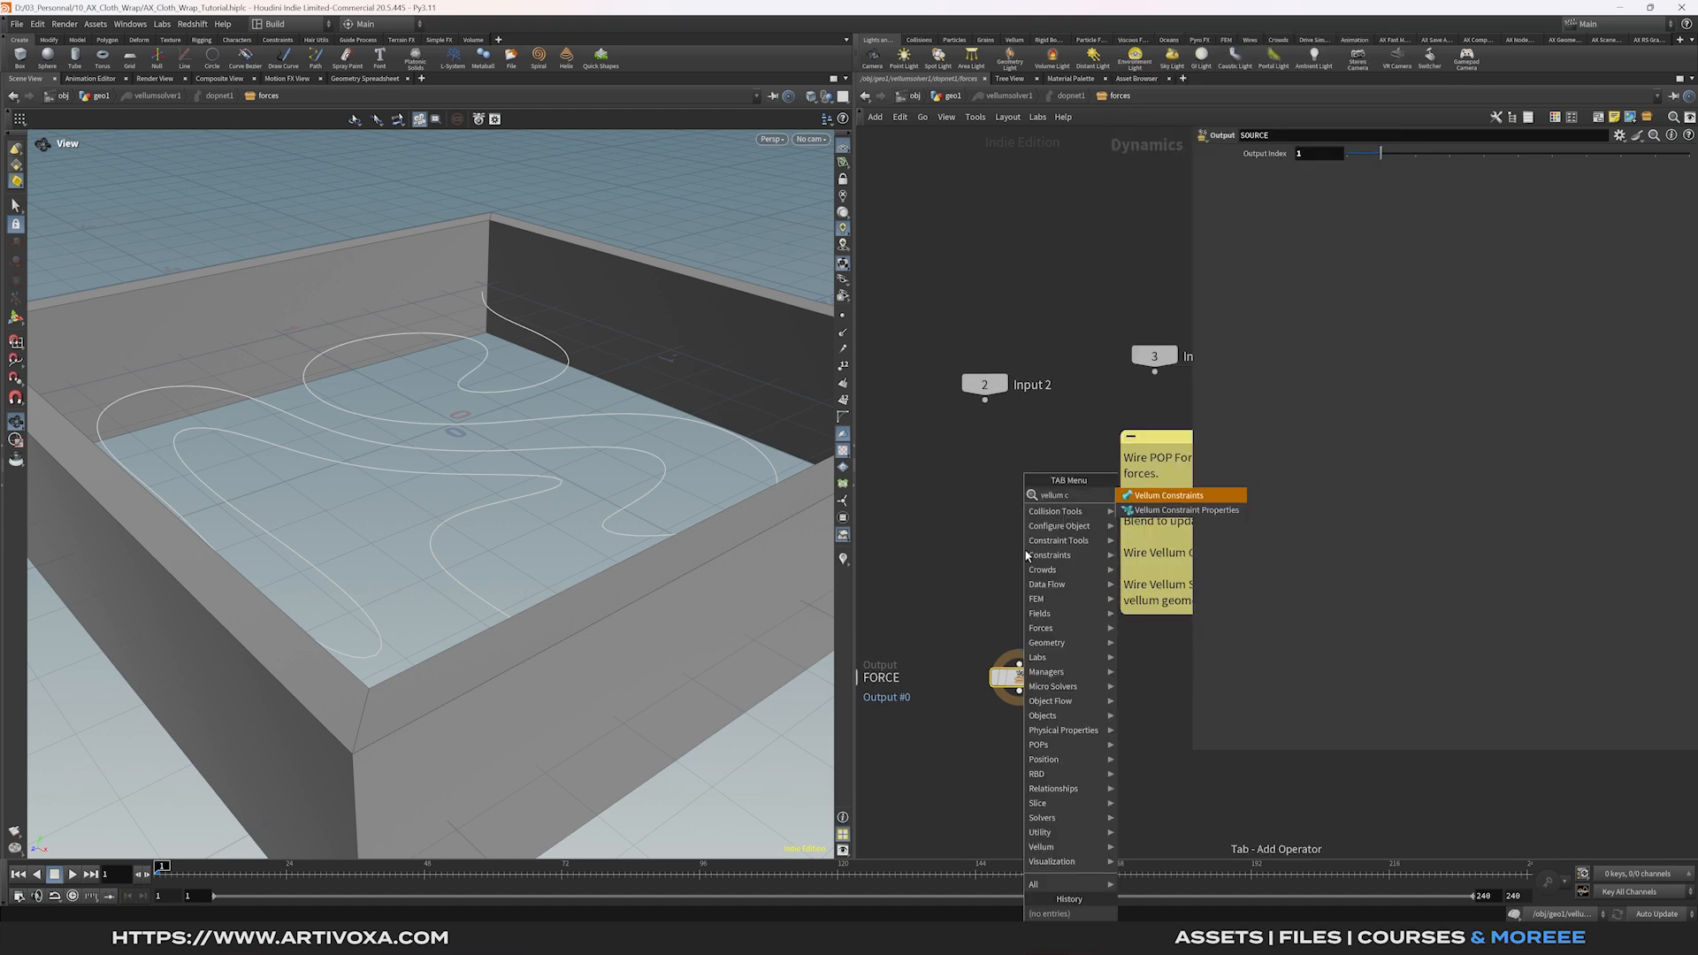
{"action": "key", "text": "Down"}
{"action": "key", "text": "Return"}
{"action": "left_click", "coordinate": [1019, 550]}
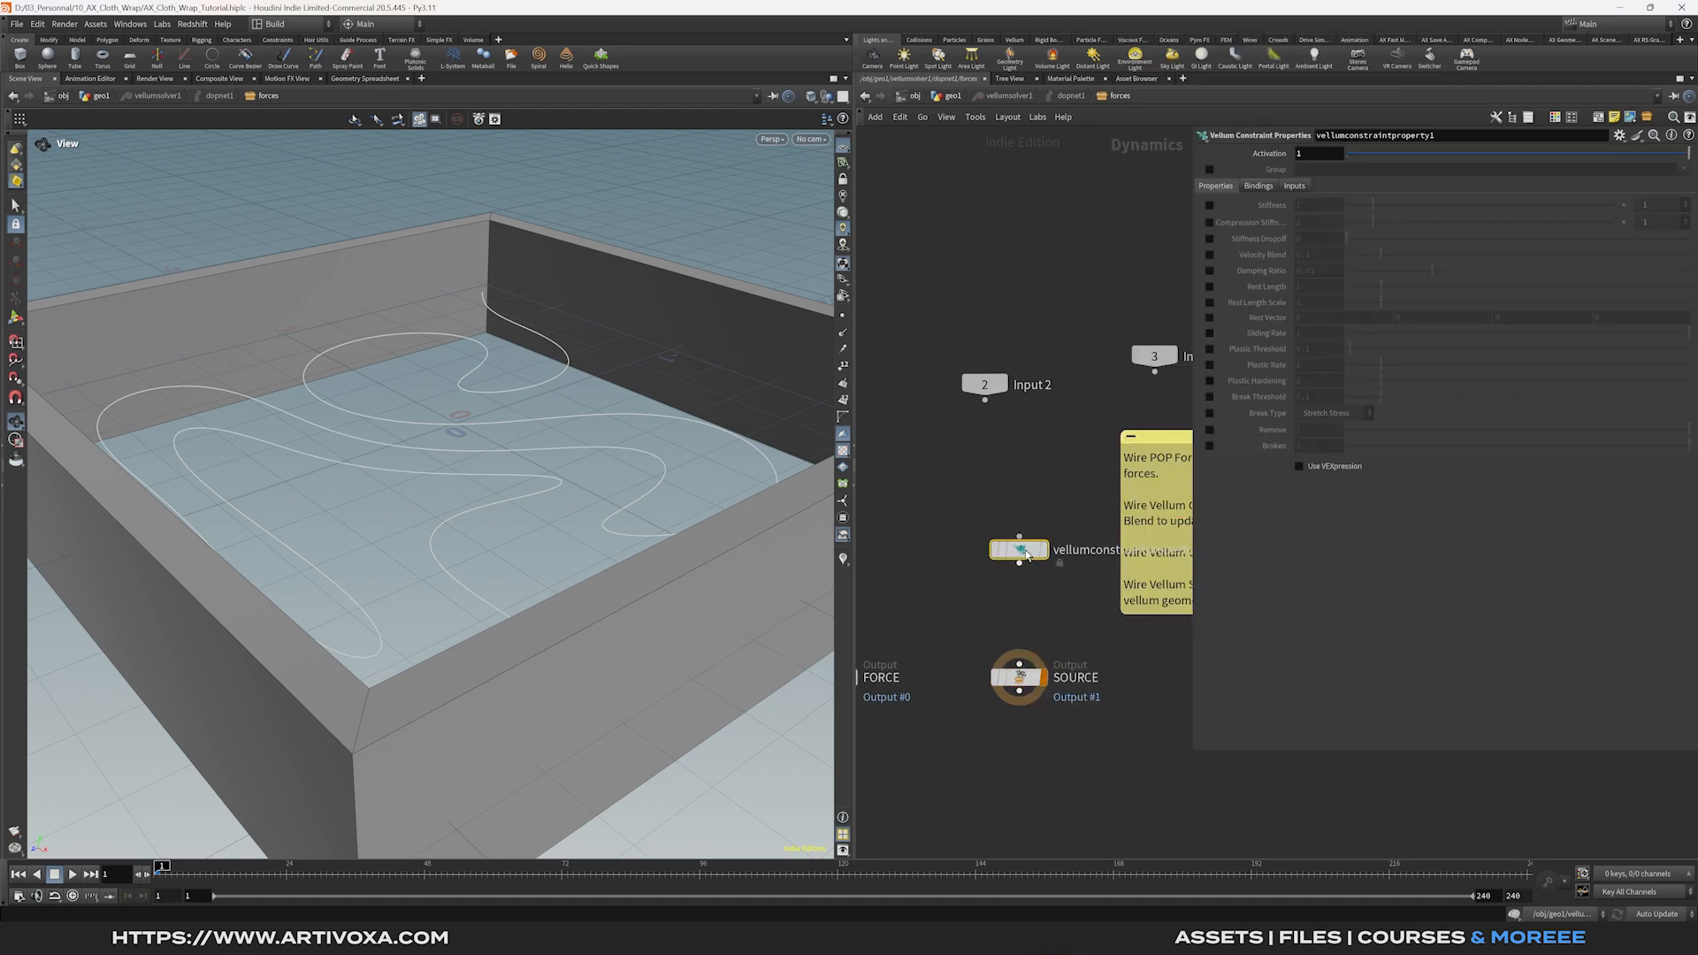
{"action": "left_click_drag", "start_coordinate": [1020, 563], "coordinate": [1019, 664]}
Limit vellumconstraintproperty1 to the stretch group and enable Rest Length Scale and Use VEXpression.
{"action": "left_click", "coordinate": [1209, 169]}
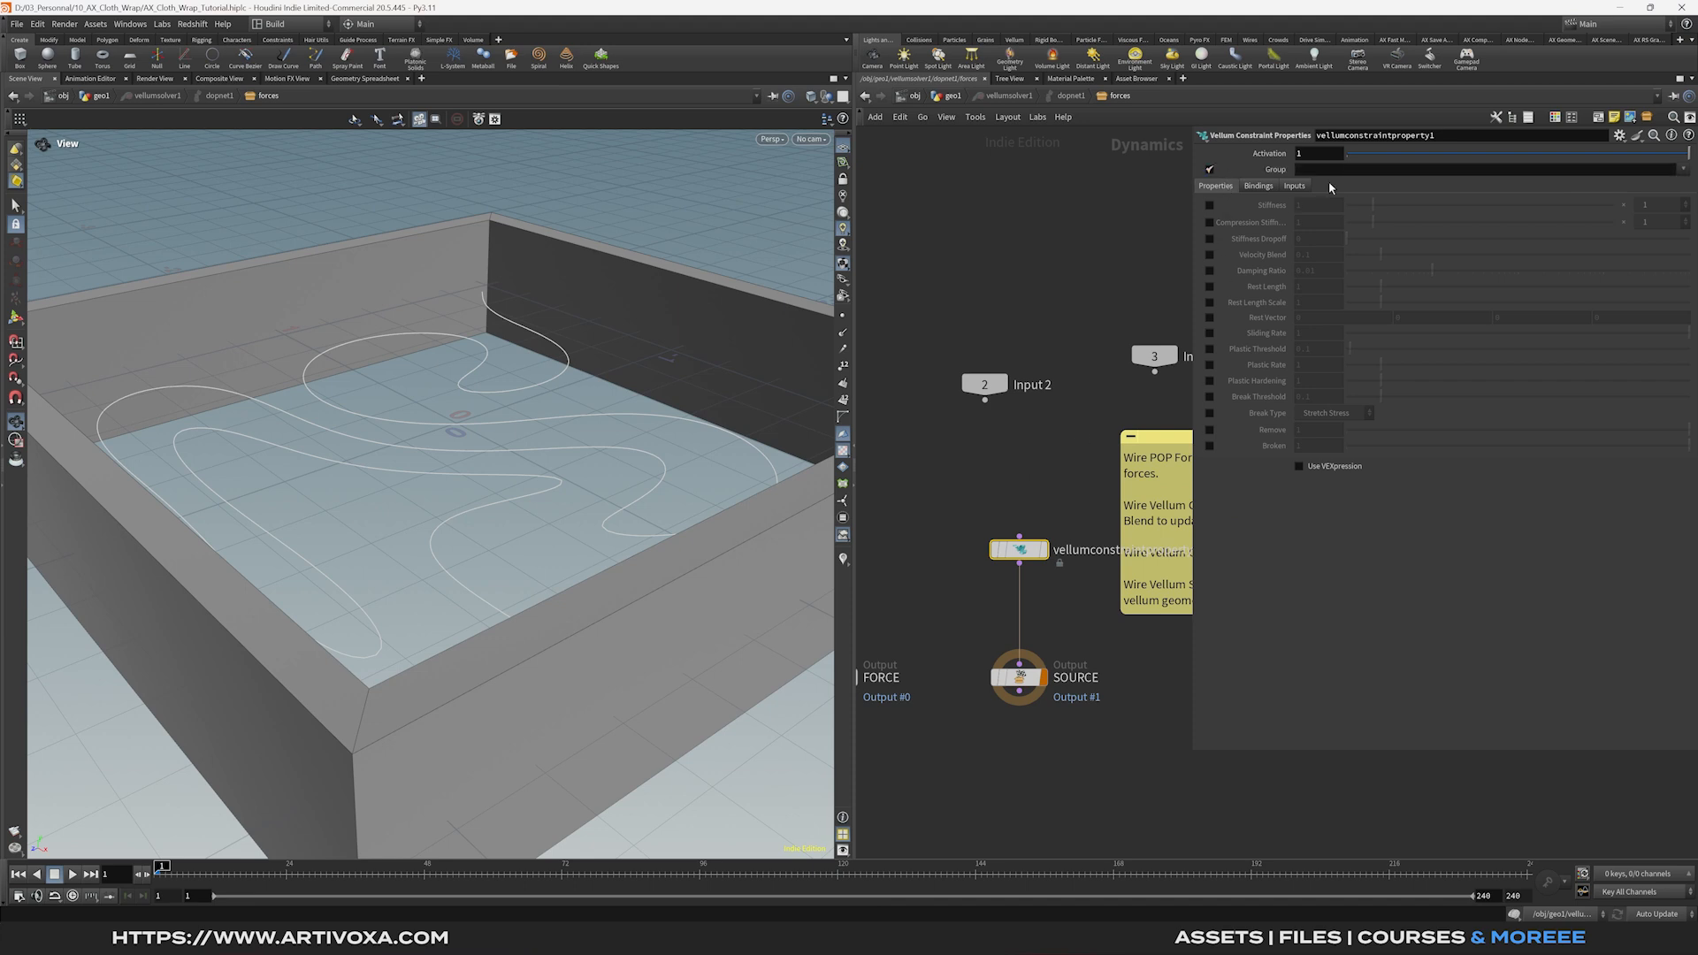
{"action": "left_click", "coordinate": [1682, 169]}
{"action": "left_click", "coordinate": [1670, 197]}
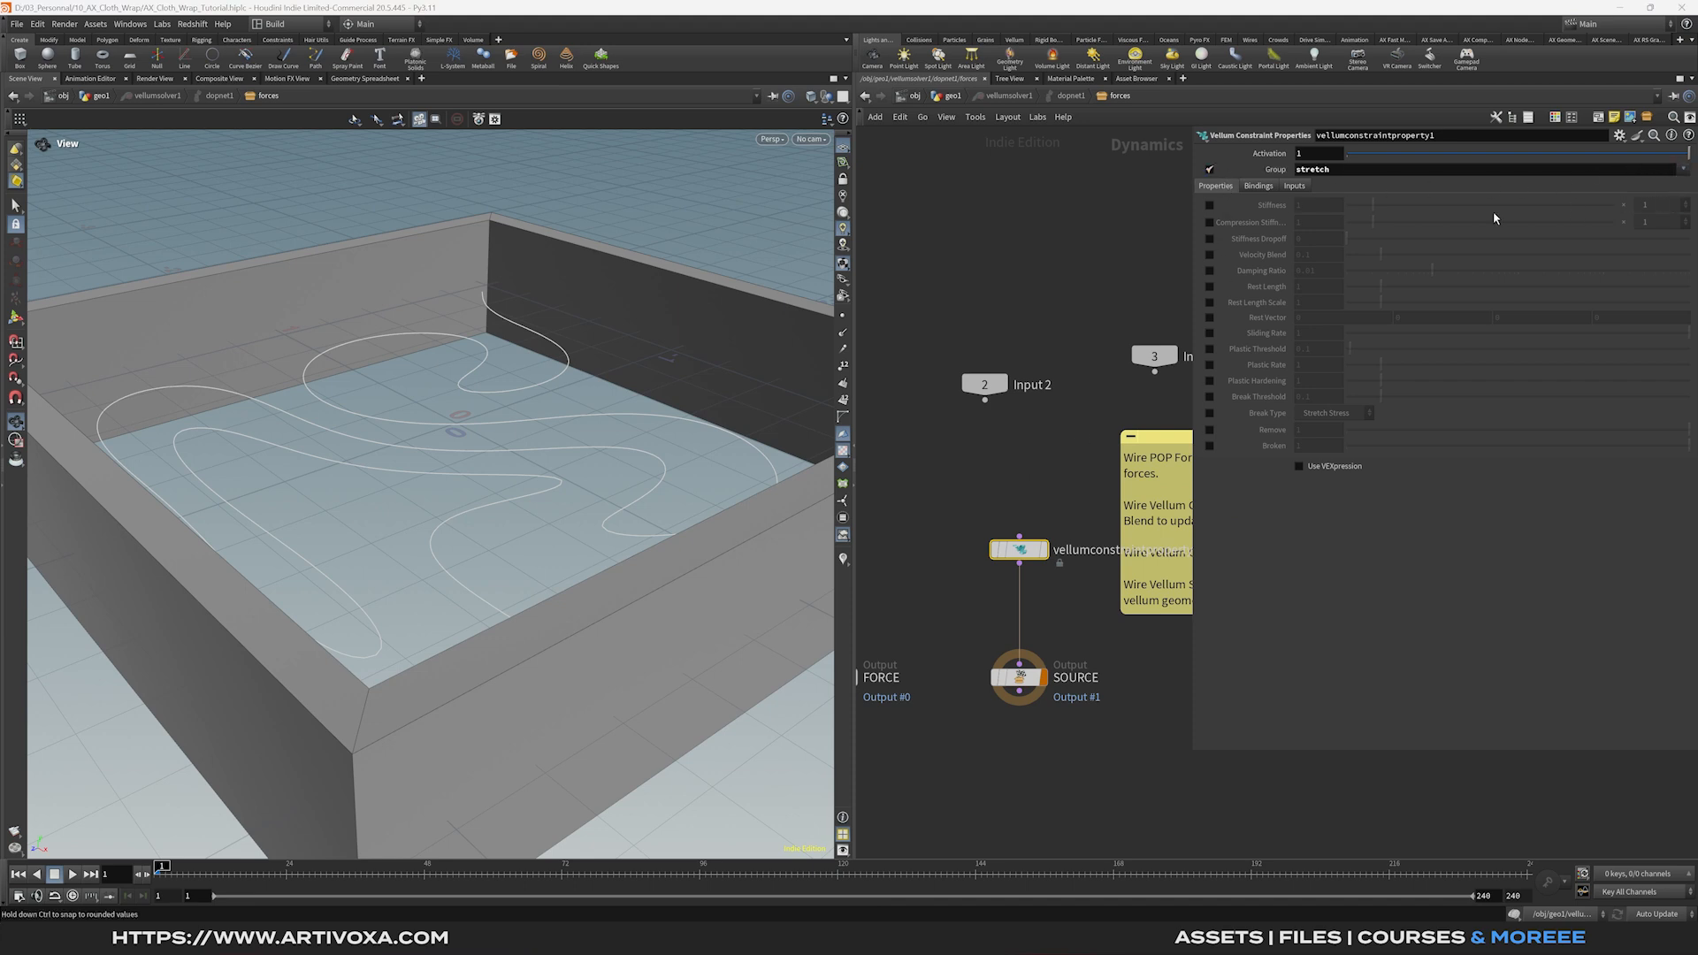
{"action": "left_click", "coordinate": [1210, 302]}
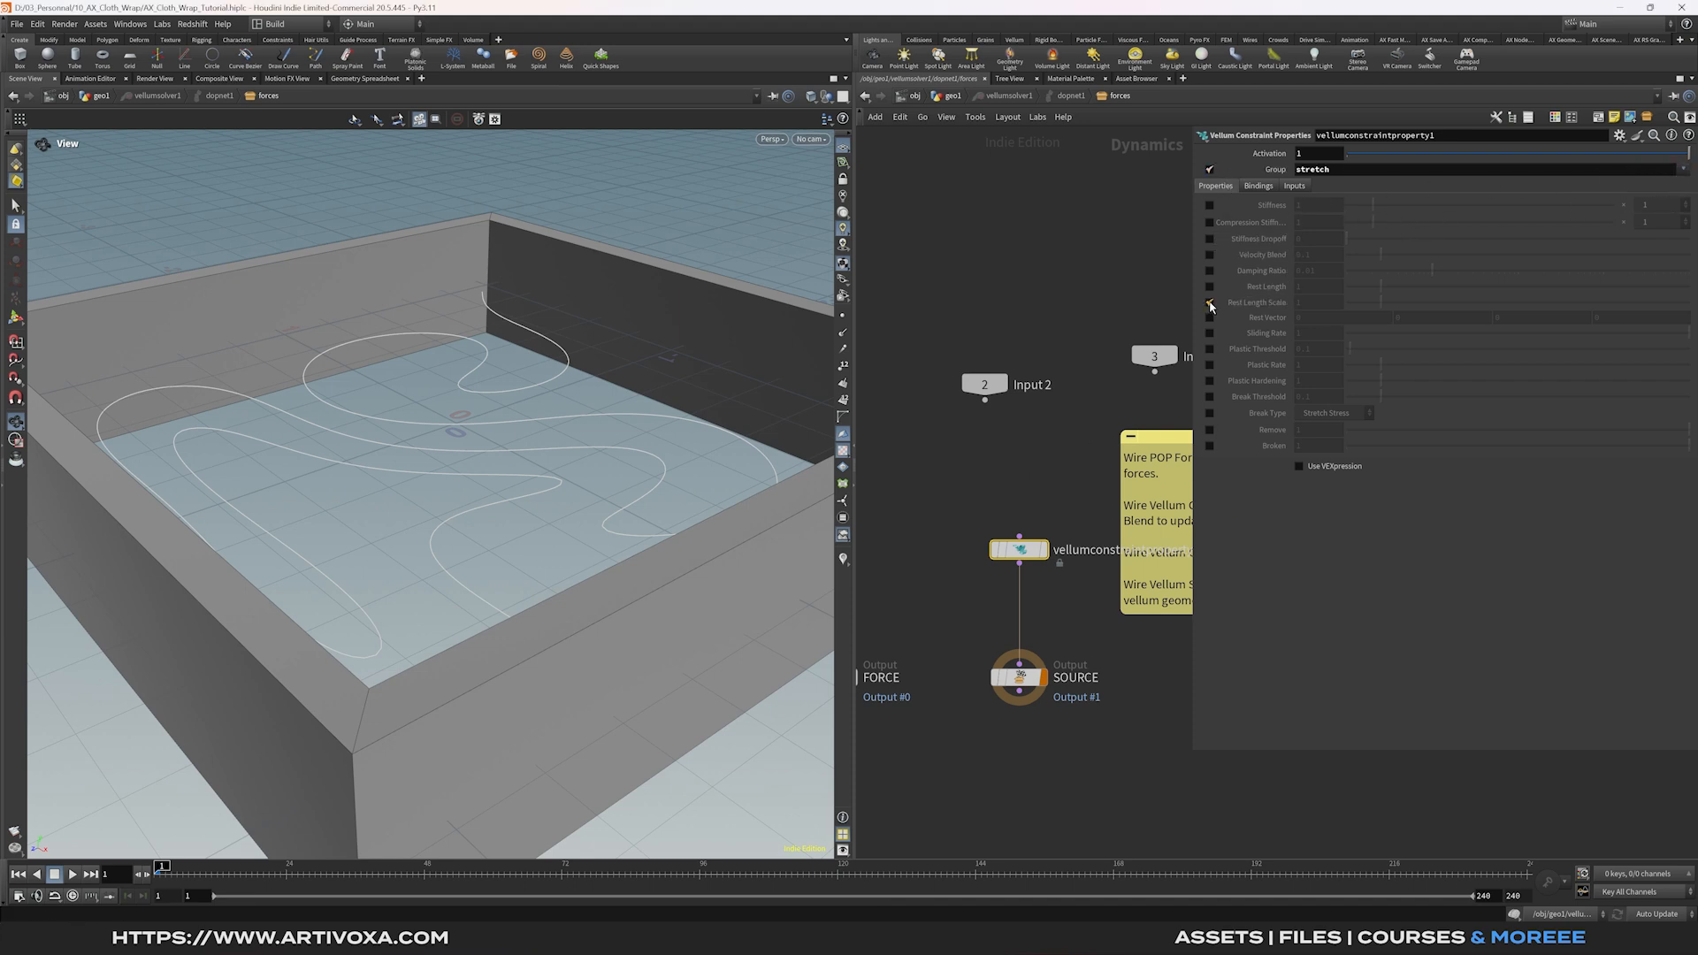
{"action": "left_click", "coordinate": [1299, 467]}
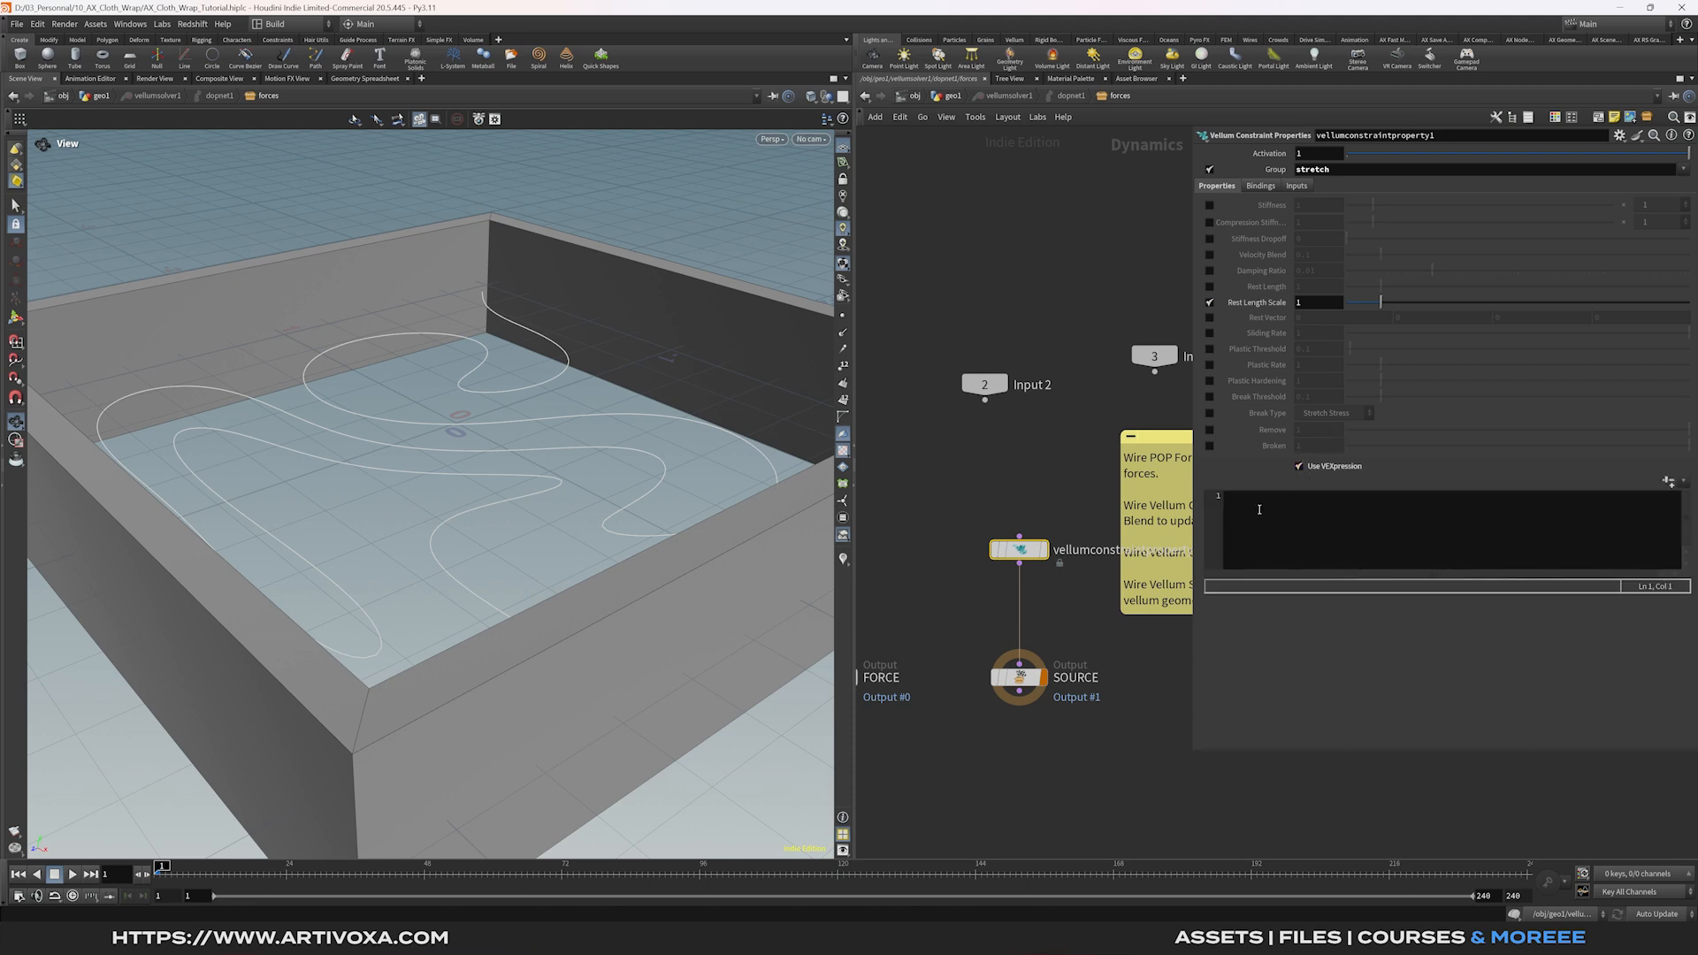
Set Input 3 of vellumconstraintproperty1 to SOP with the path /obj/geo1/OUT_NOISE.
{"action": "middle_click_drag", "start_coordinate": [1082, 606], "coordinate": [1050, 593]}
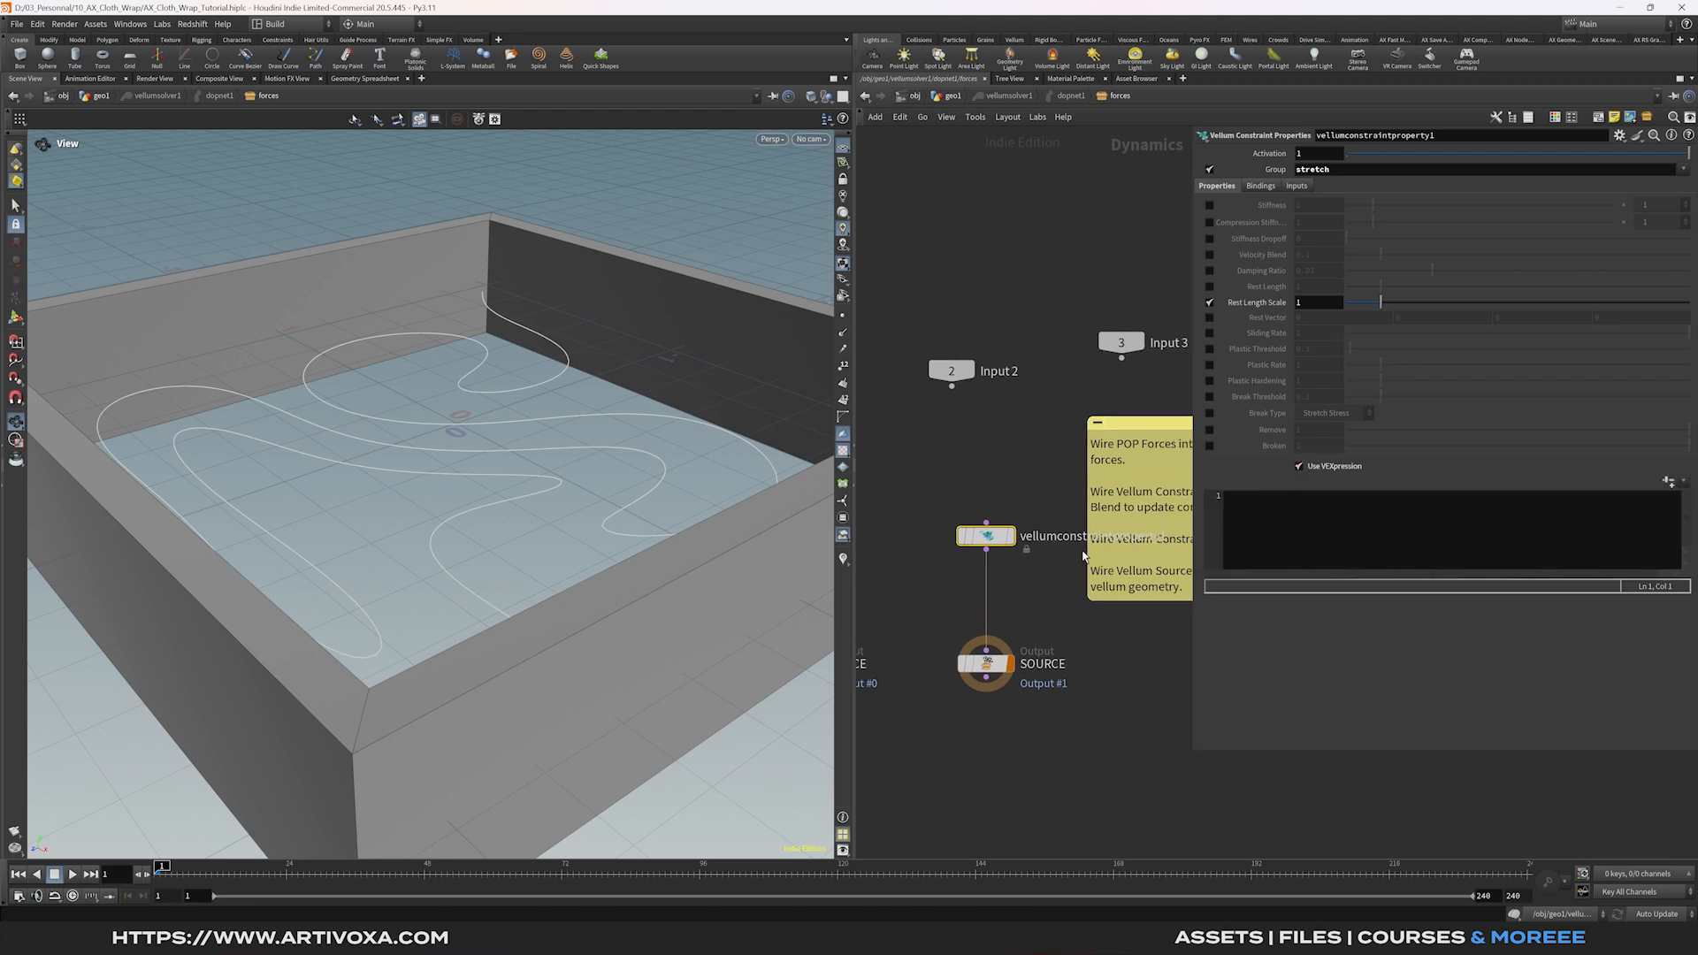
{"action": "left_click", "coordinate": [1296, 187]}
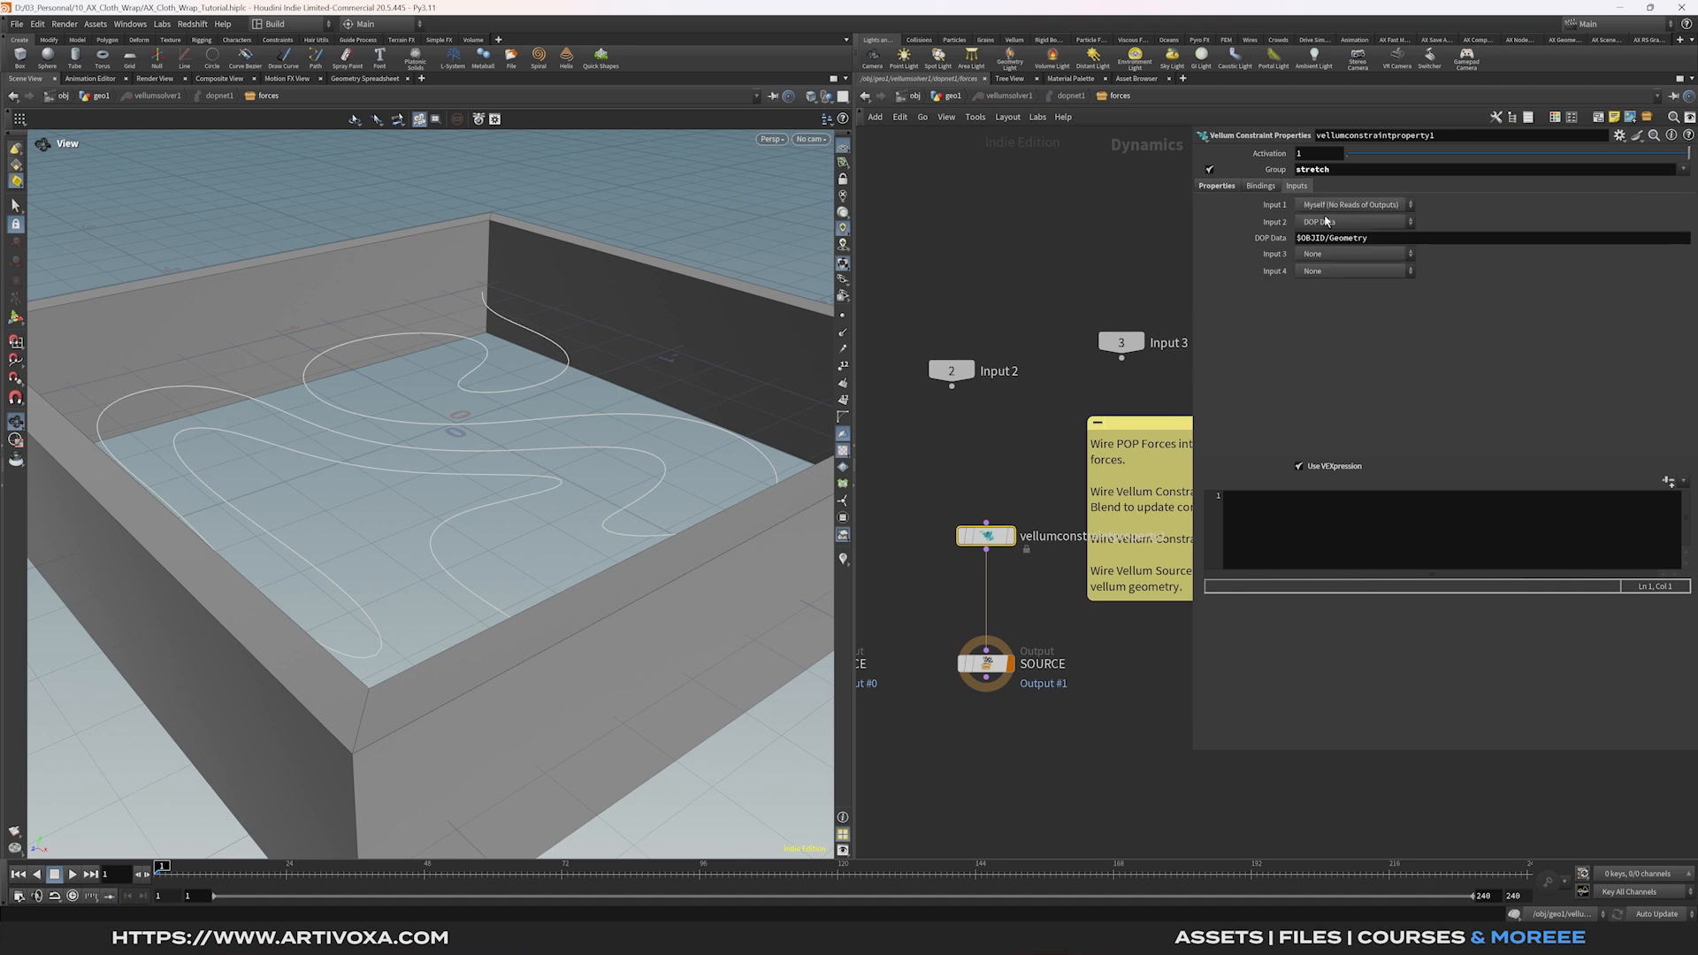
{"action": "left_click", "coordinate": [953, 97]}
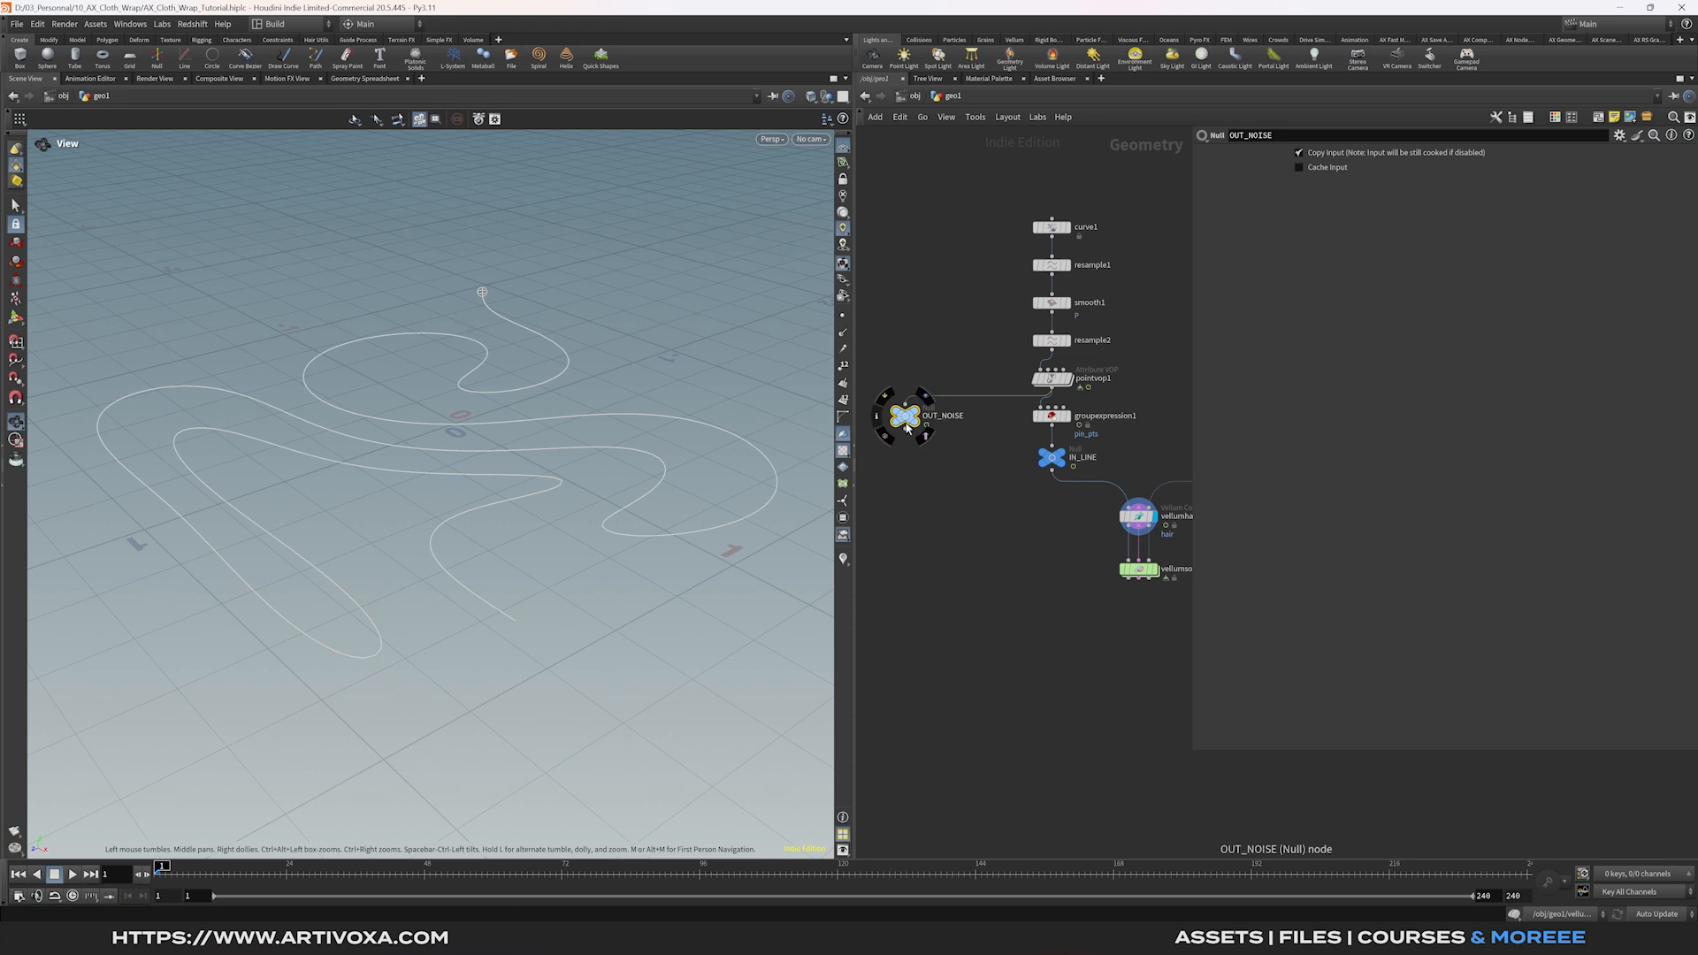
{"action": "middle_click_drag", "start_coordinate": [974, 518], "coordinate": [898, 514]}
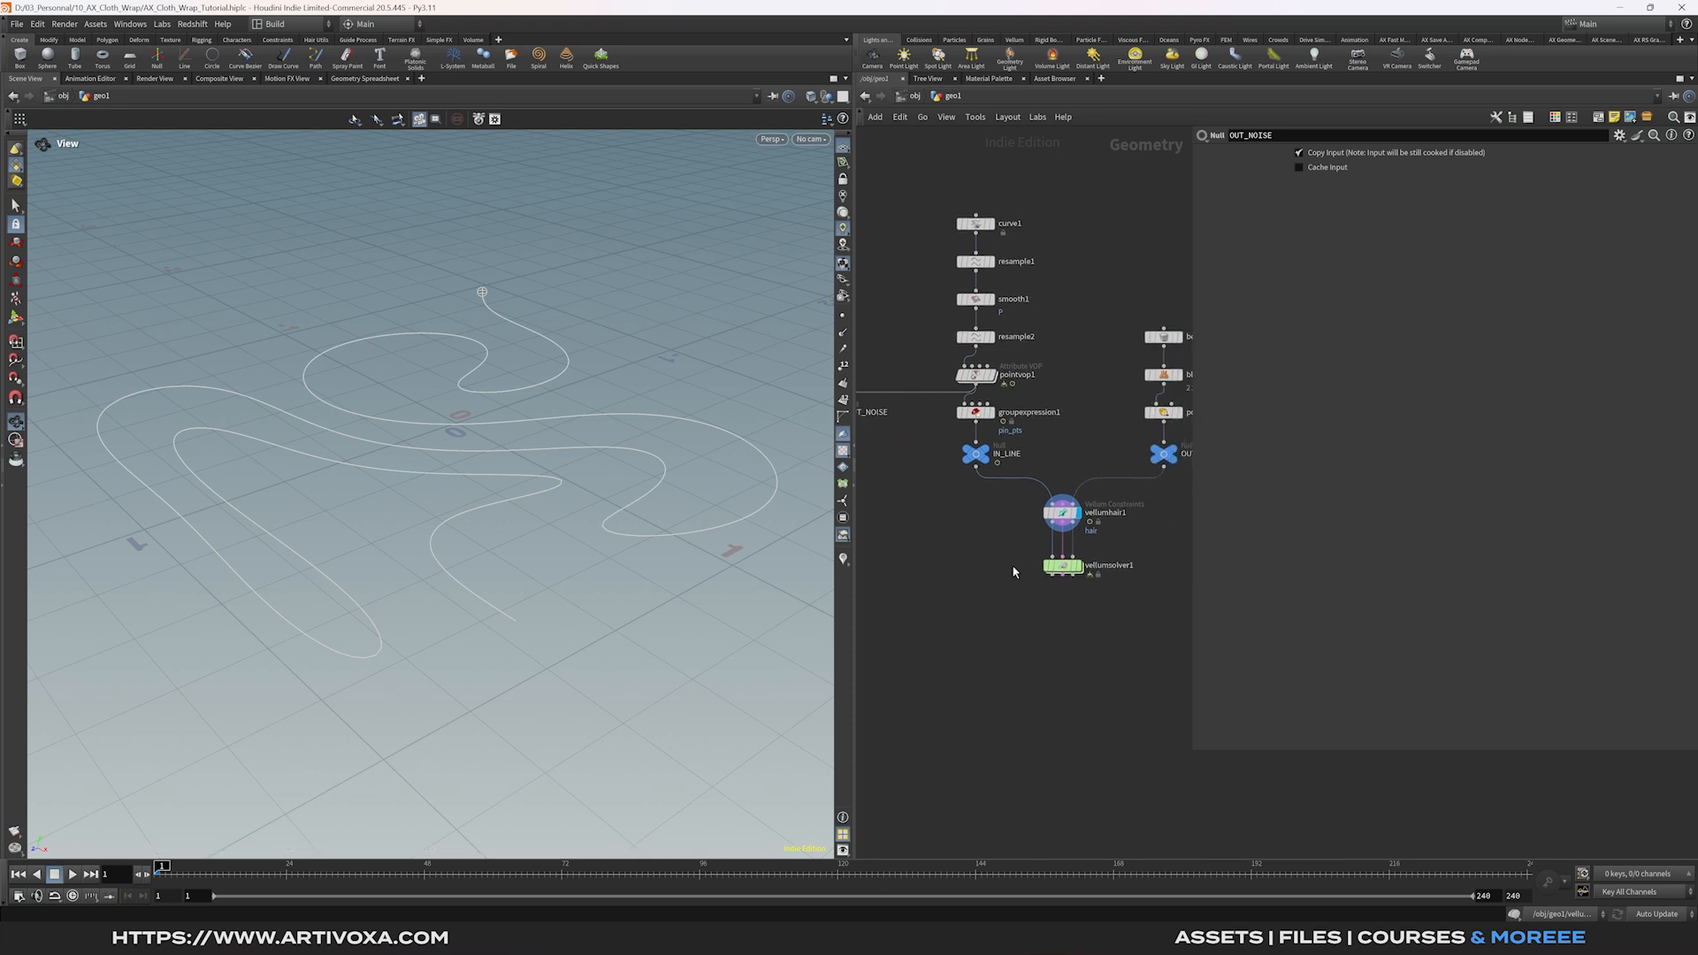
{"action": "double_click", "coordinate": [1072, 582]}
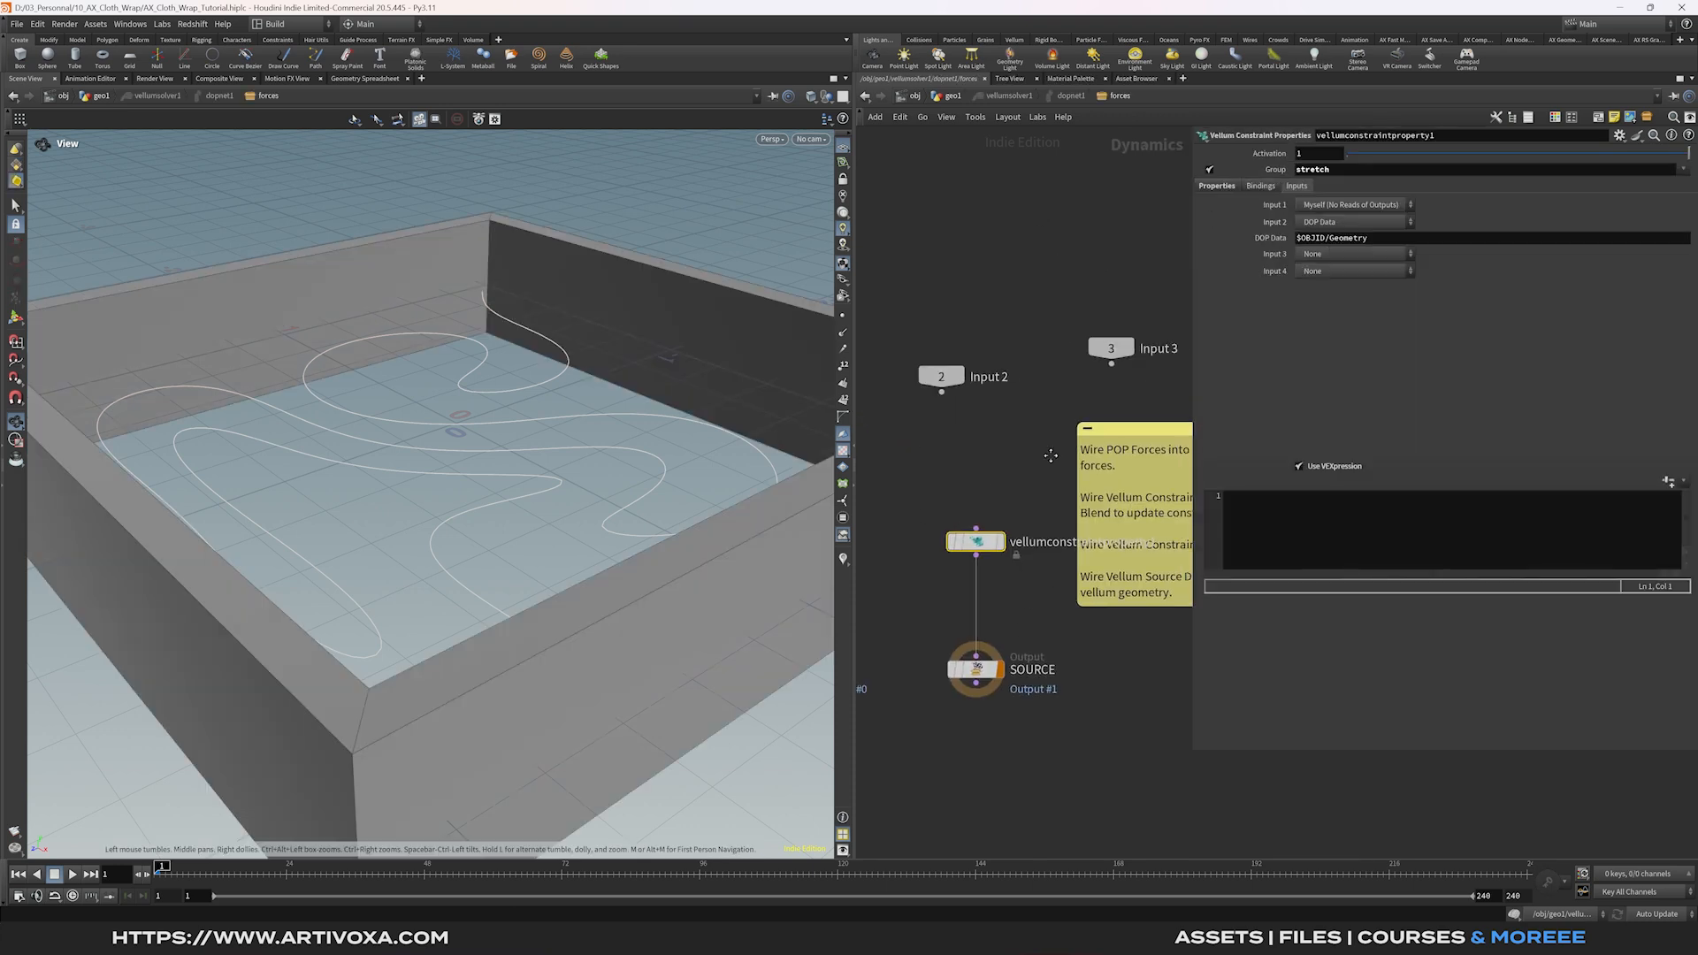
{"action": "left_click", "coordinate": [1341, 255]}
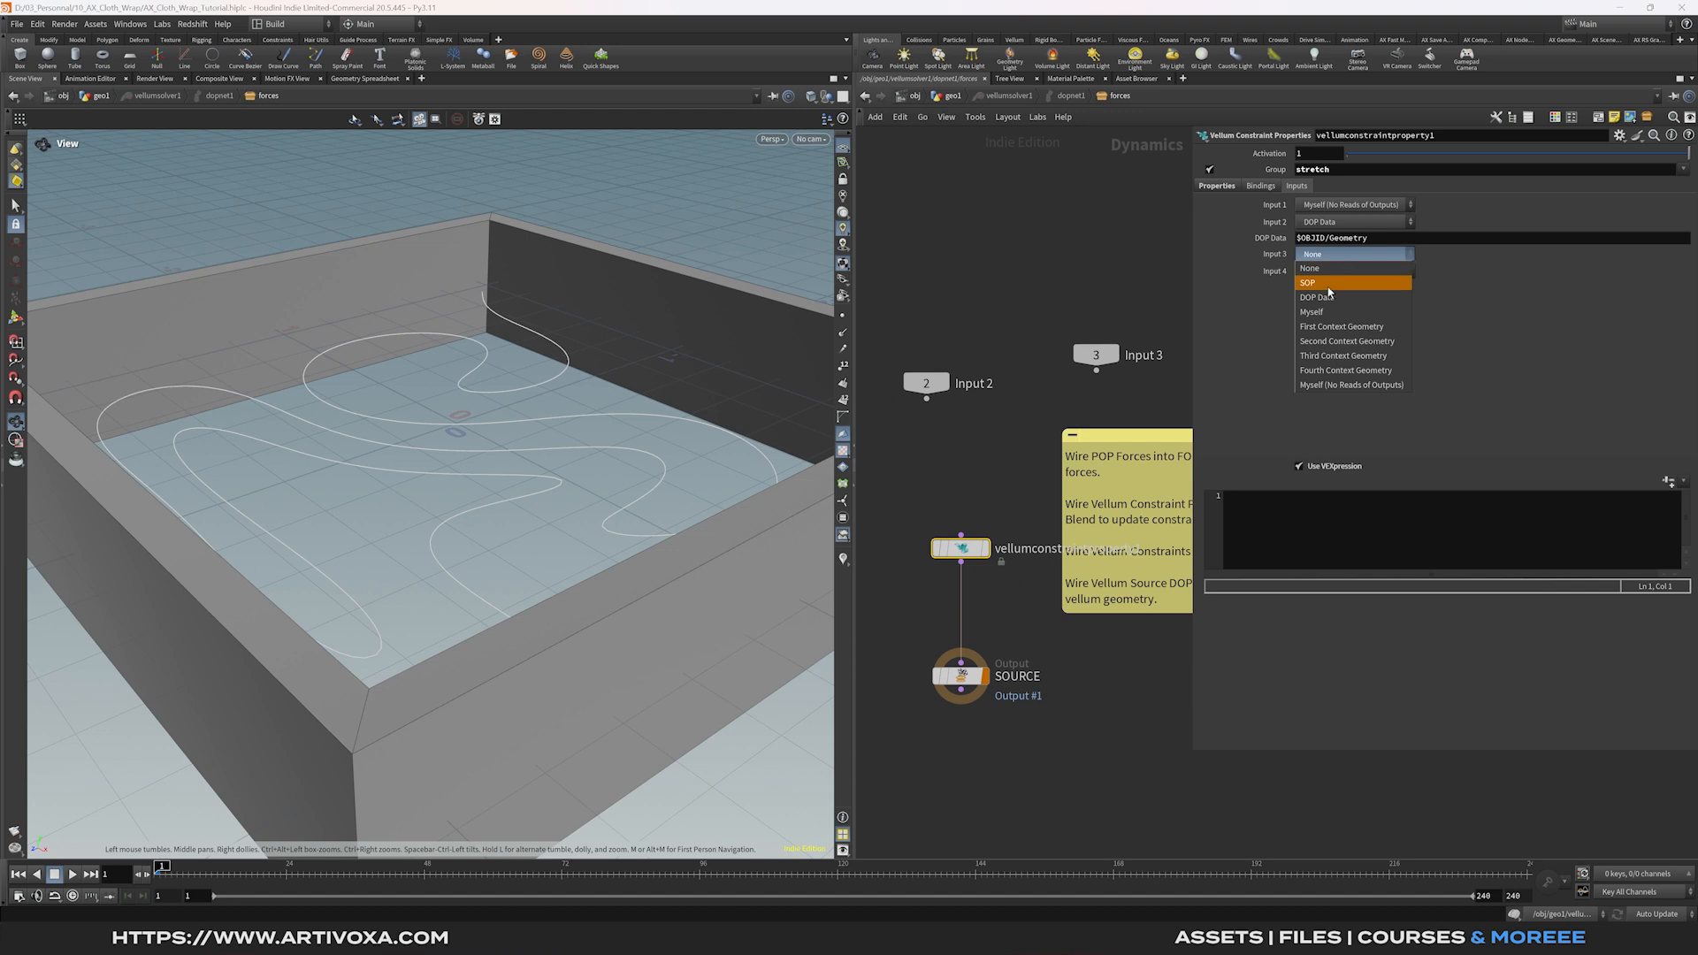
{"action": "left_click", "coordinate": [1349, 280]}
{"action": "left_click", "coordinate": [1682, 273]}
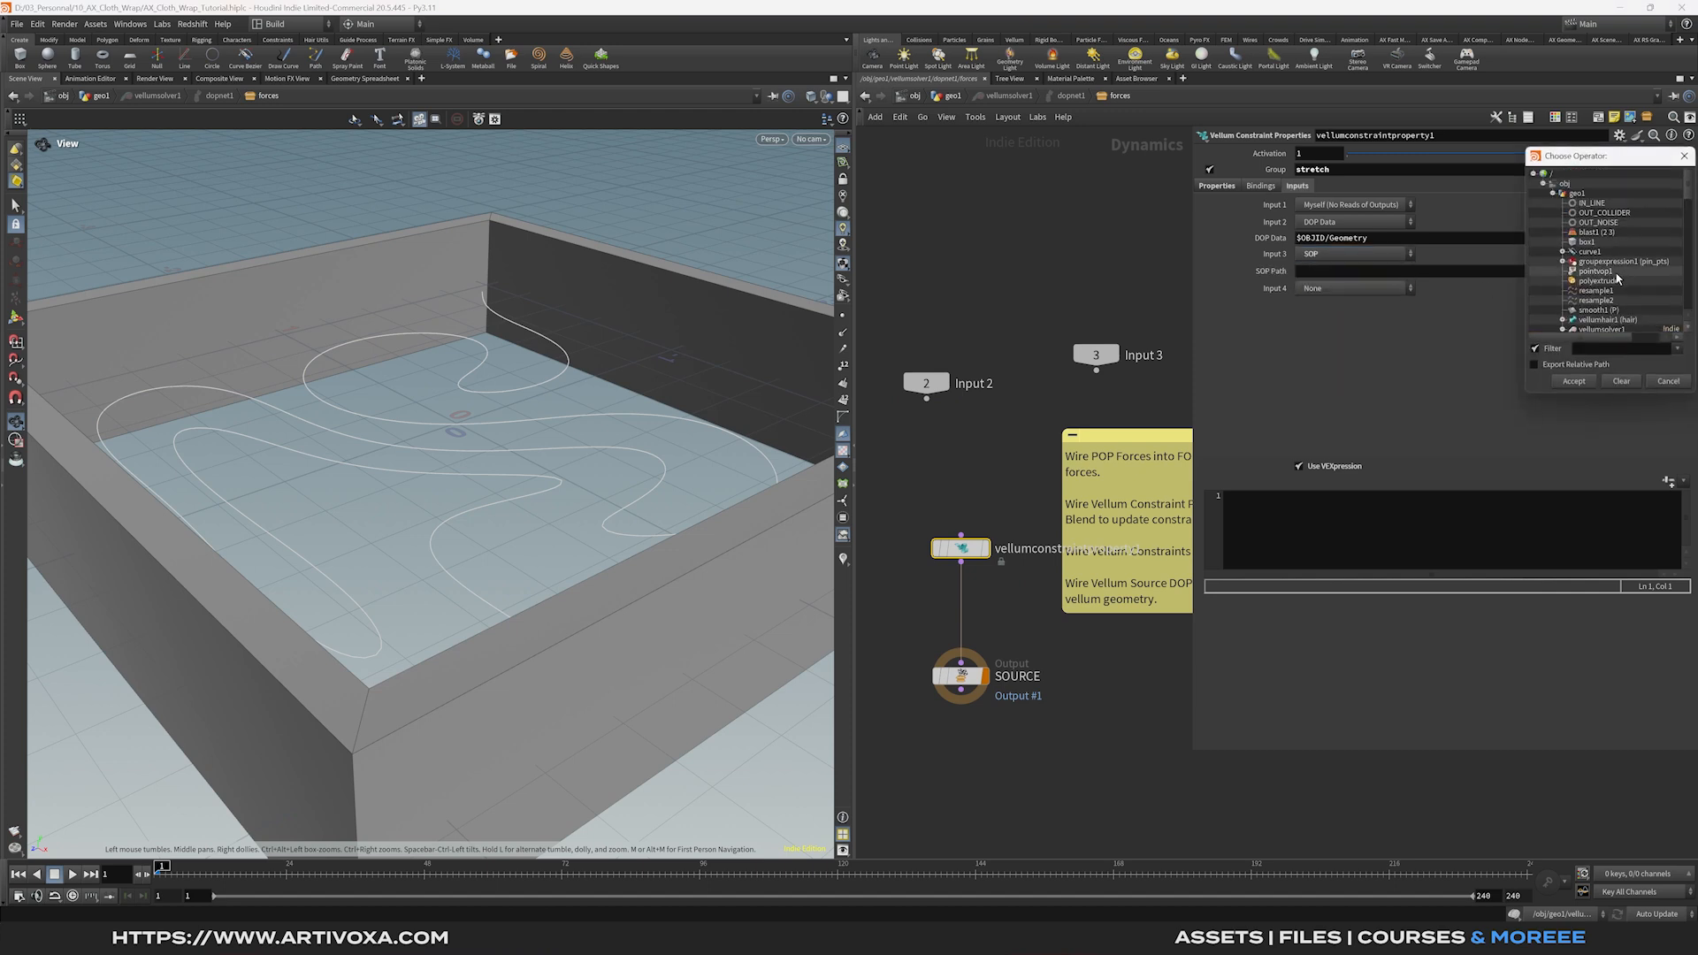
{"action": "left_click", "coordinate": [1598, 223]}
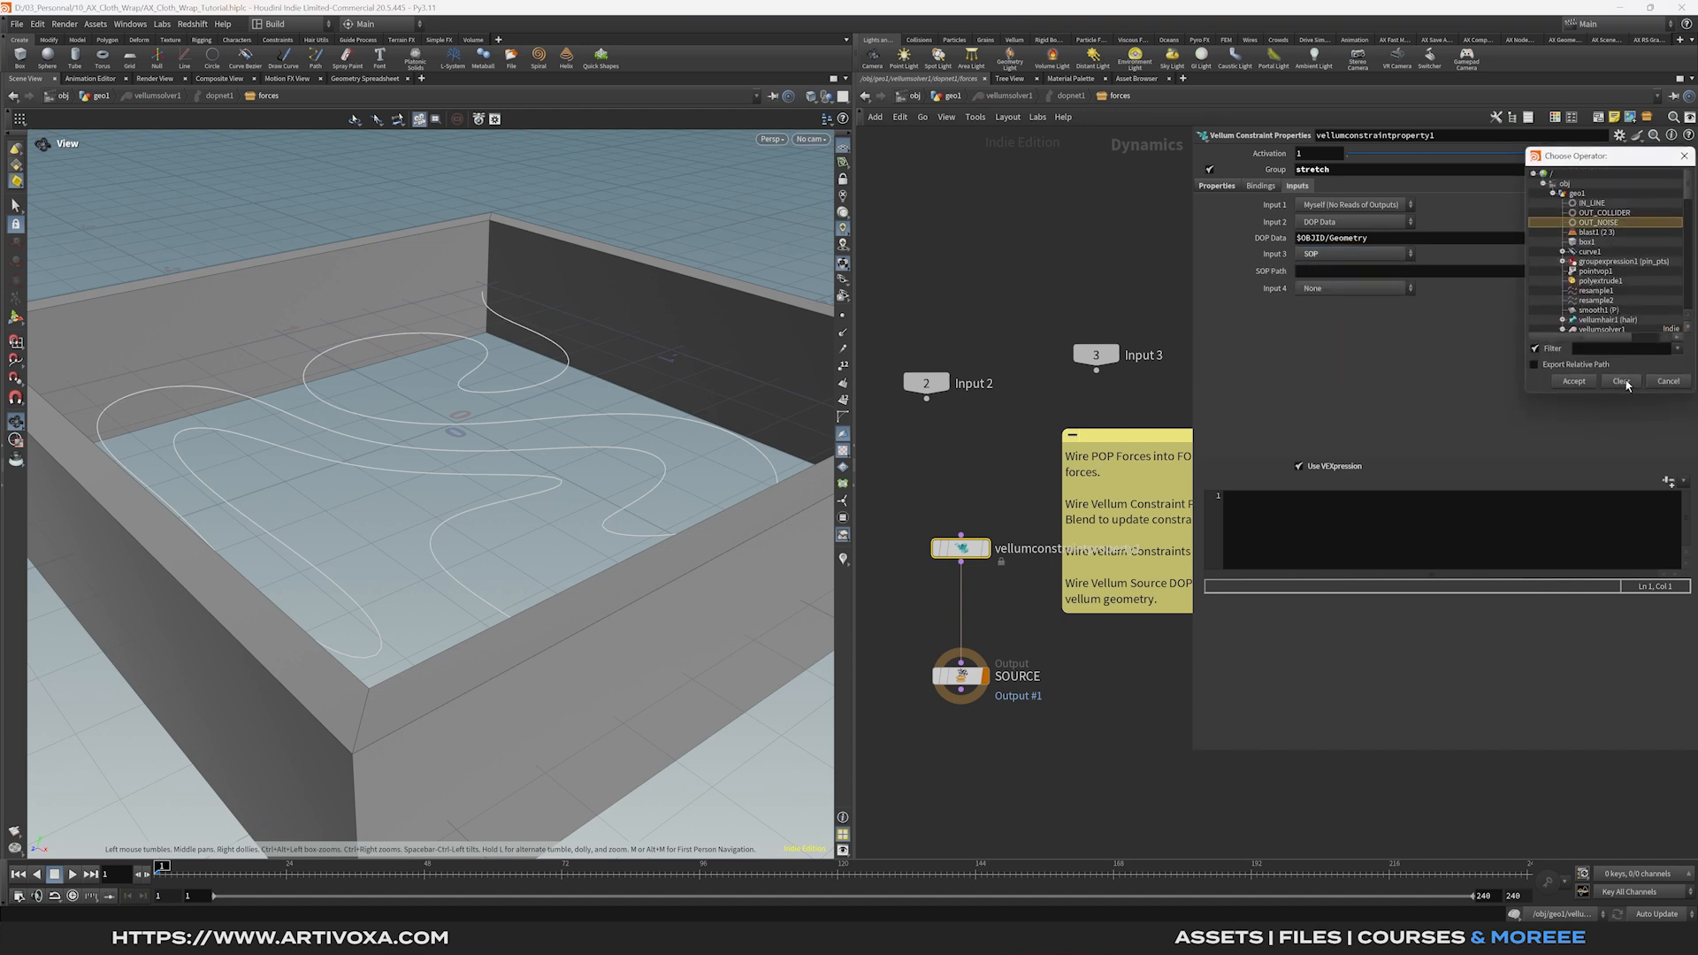
{"action": "left_click", "coordinate": [1574, 382]}
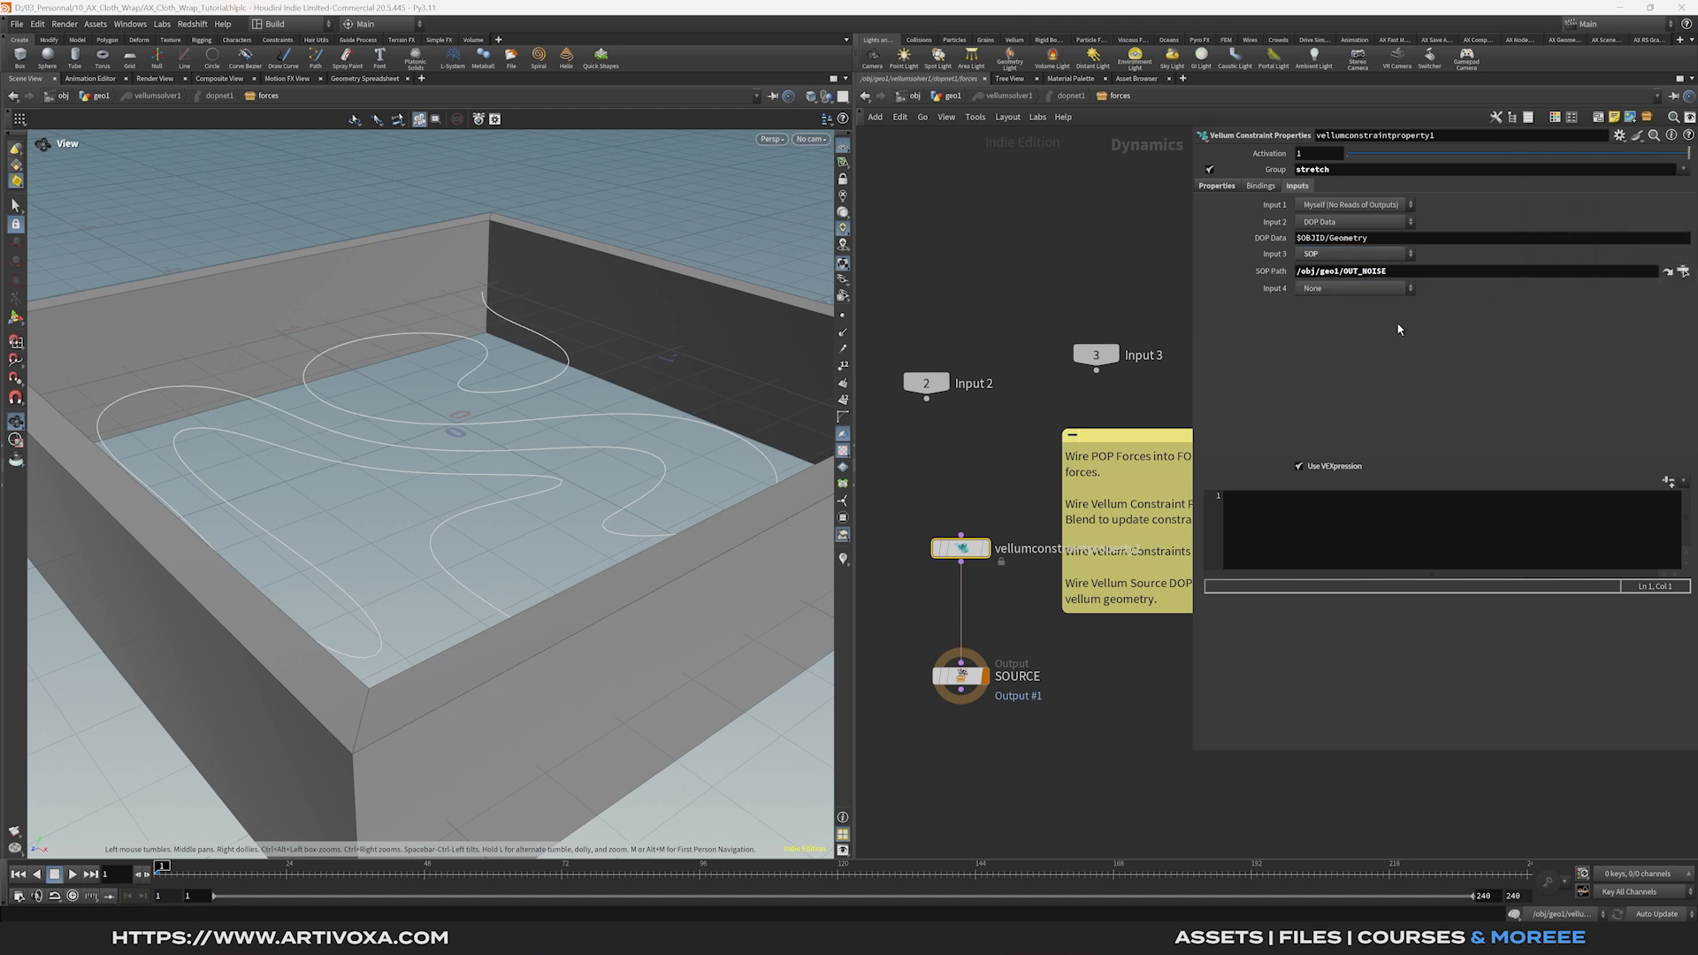
{"action": "left_click", "coordinate": [1221, 192]}
{"action": "left_click", "coordinate": [1287, 513]}
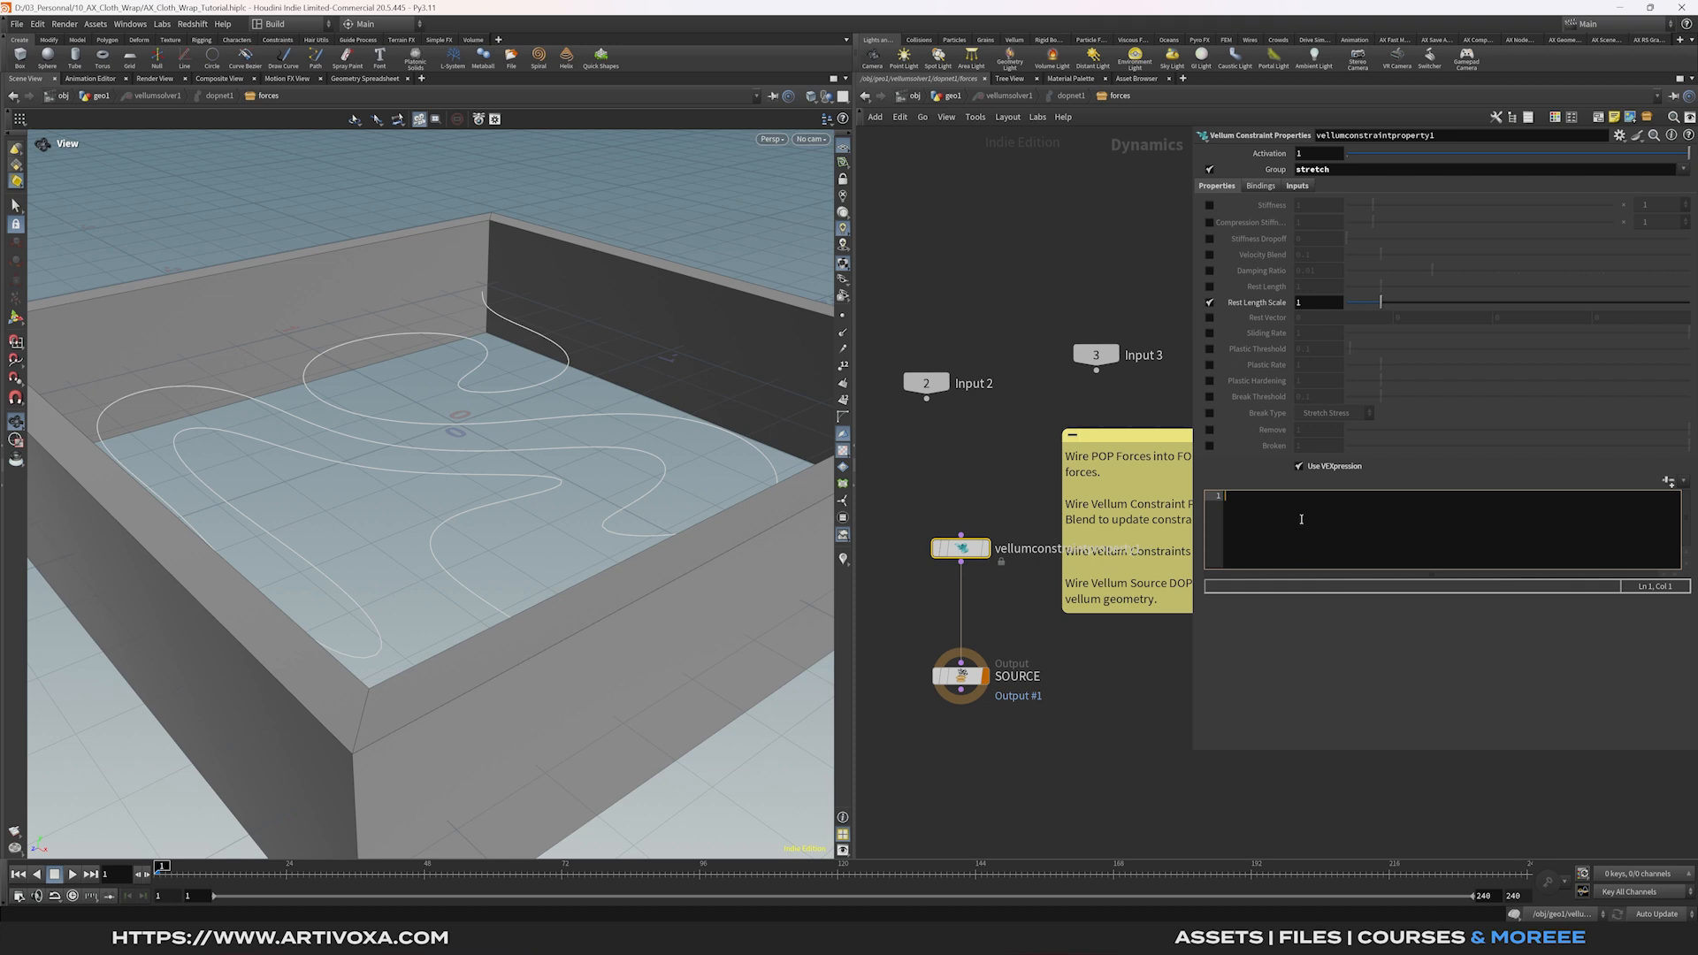
{"action": "type", "text": "float noio"}
{"action": "type", "text": "e "}
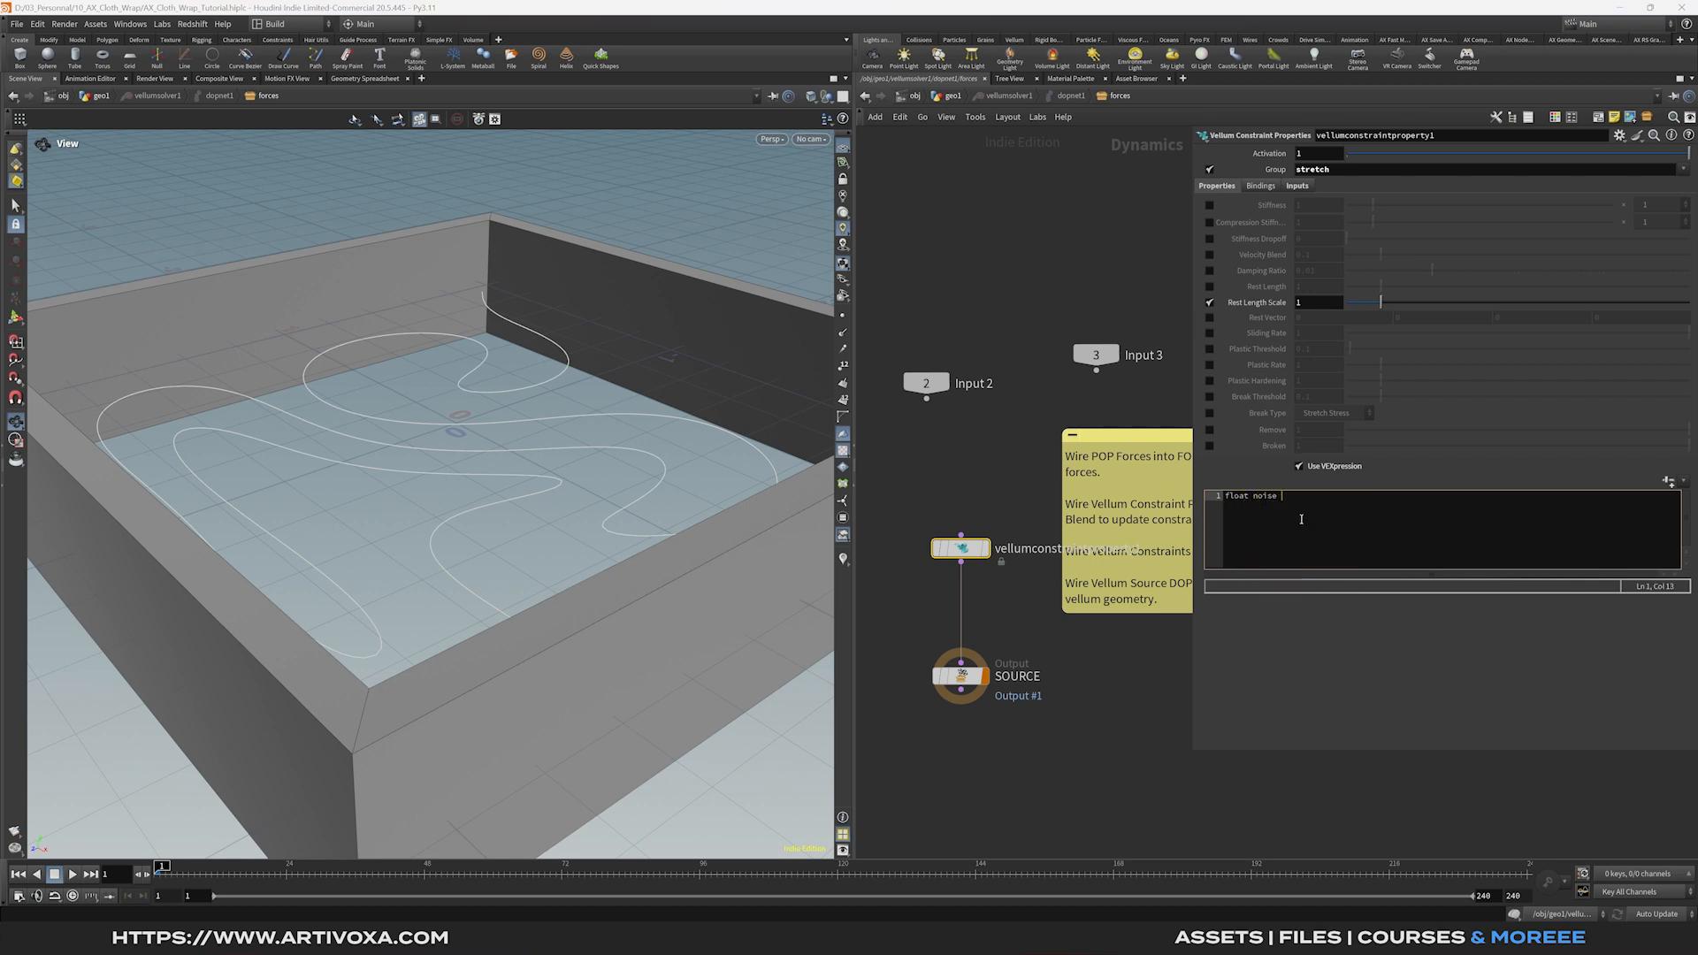
{"action": "type", "text": "= point("}
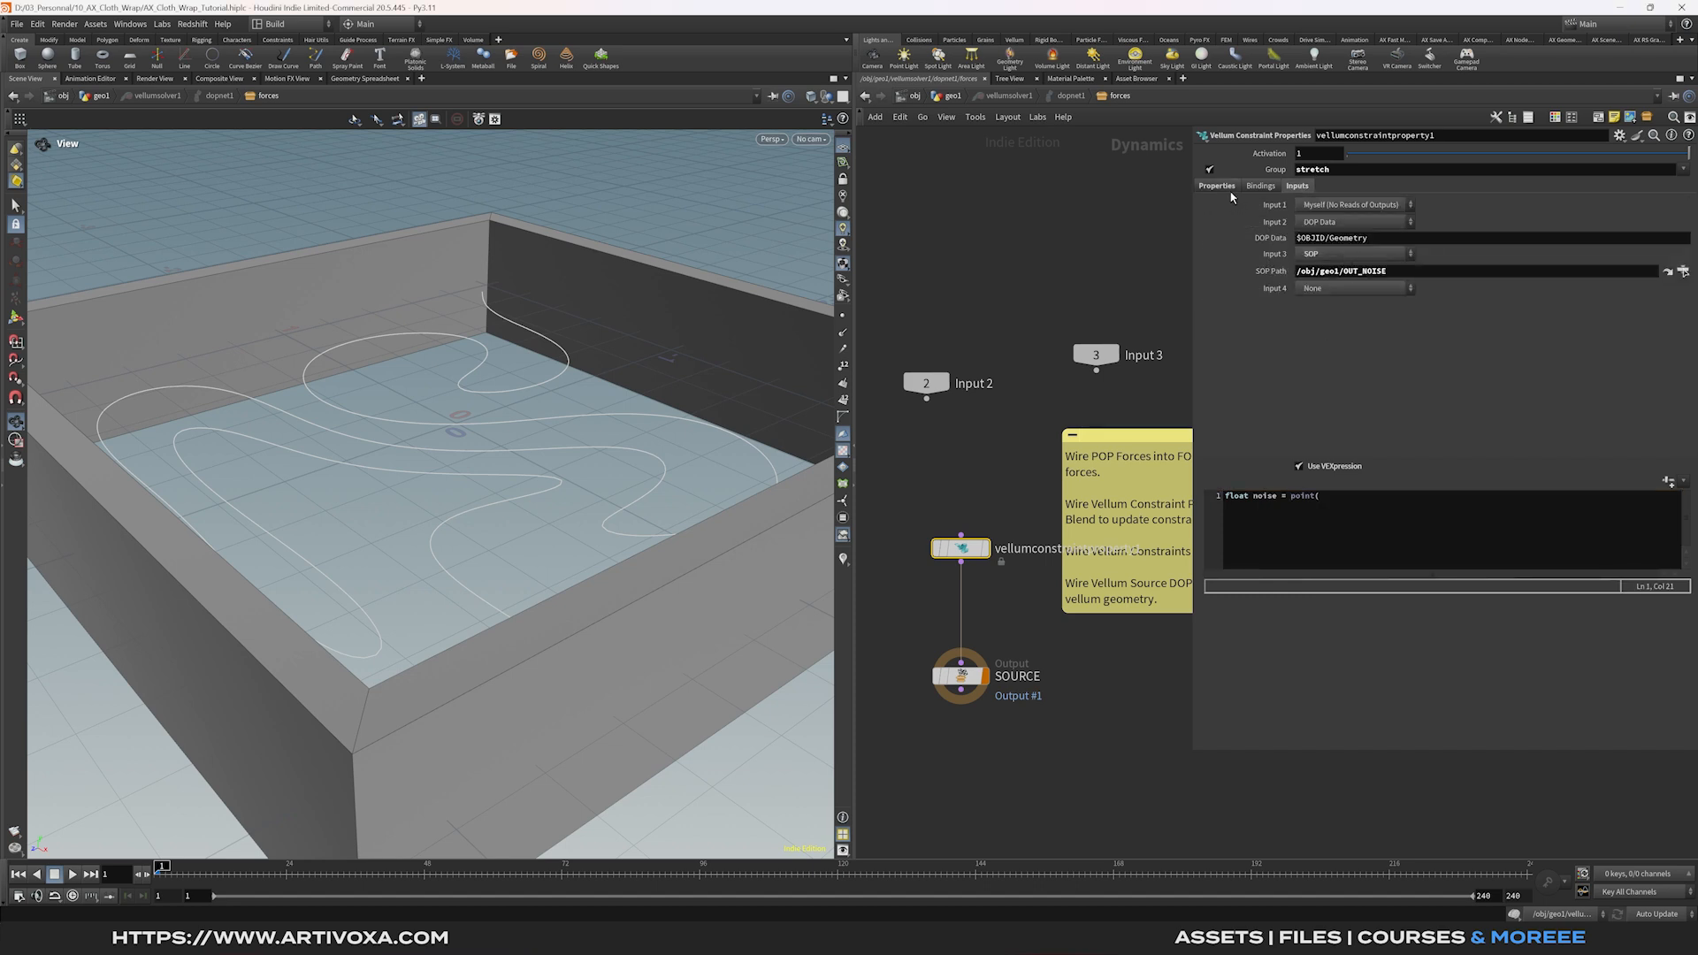
{"action": "left_click", "coordinate": [1343, 501]}
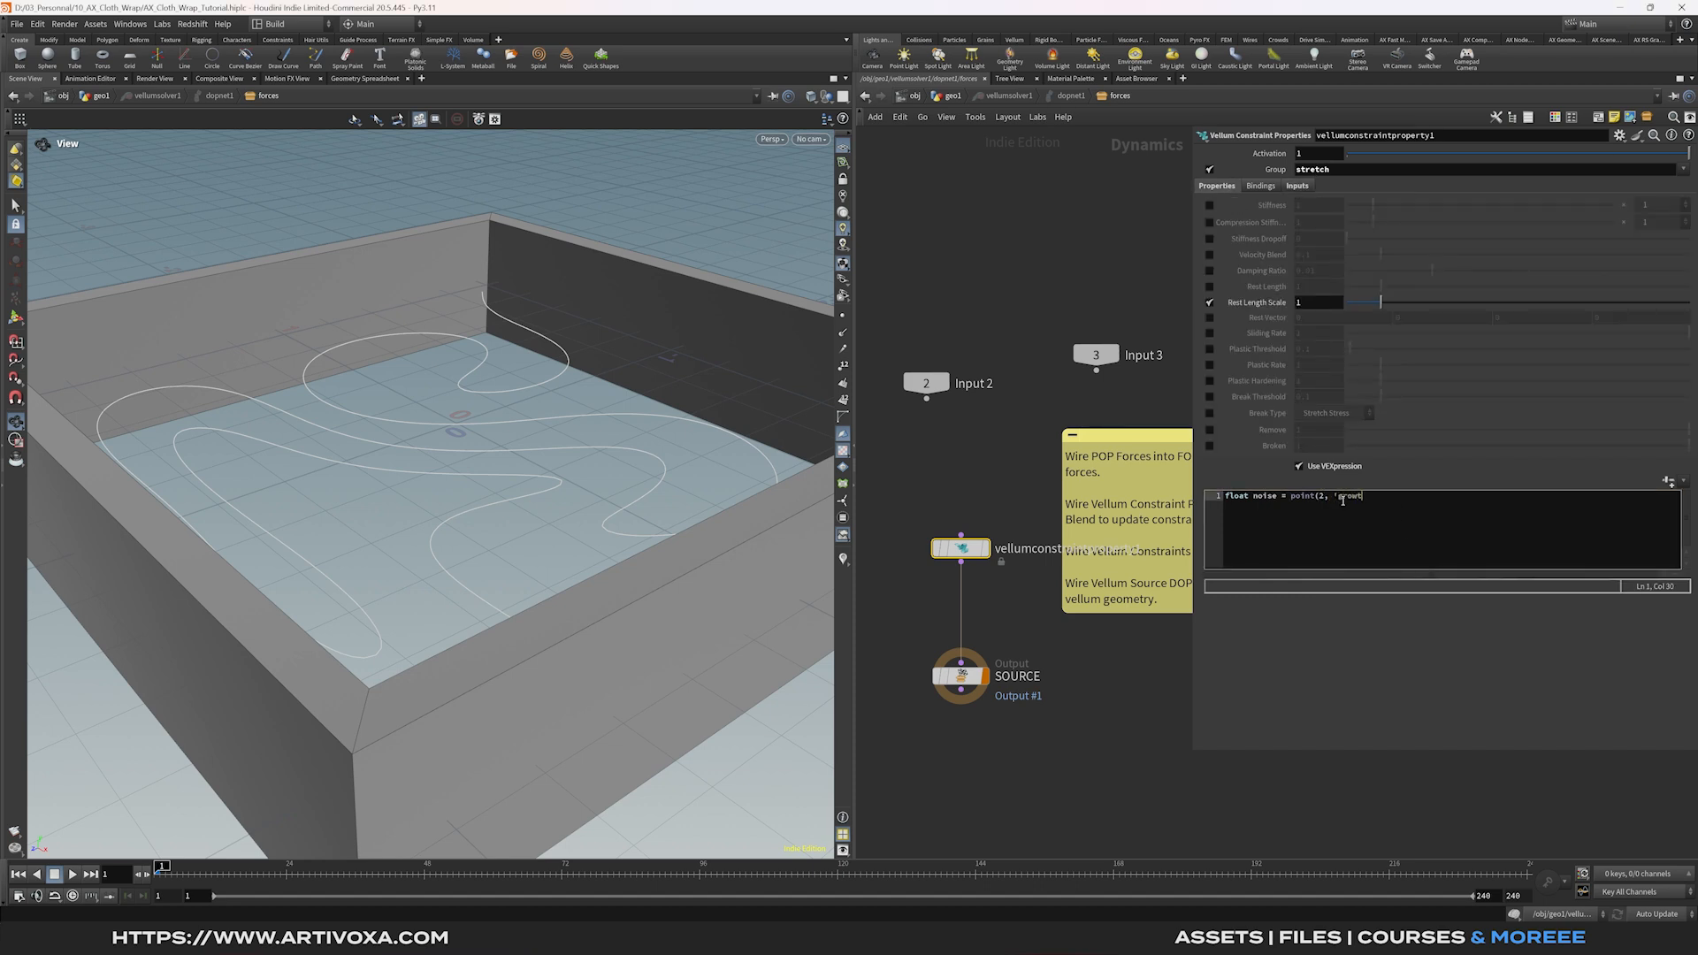
{"action": "type", "text": "wyt"}
{"action": "type", "text": "num);"}
{"action": "left_click", "coordinate": [1291, 498]}
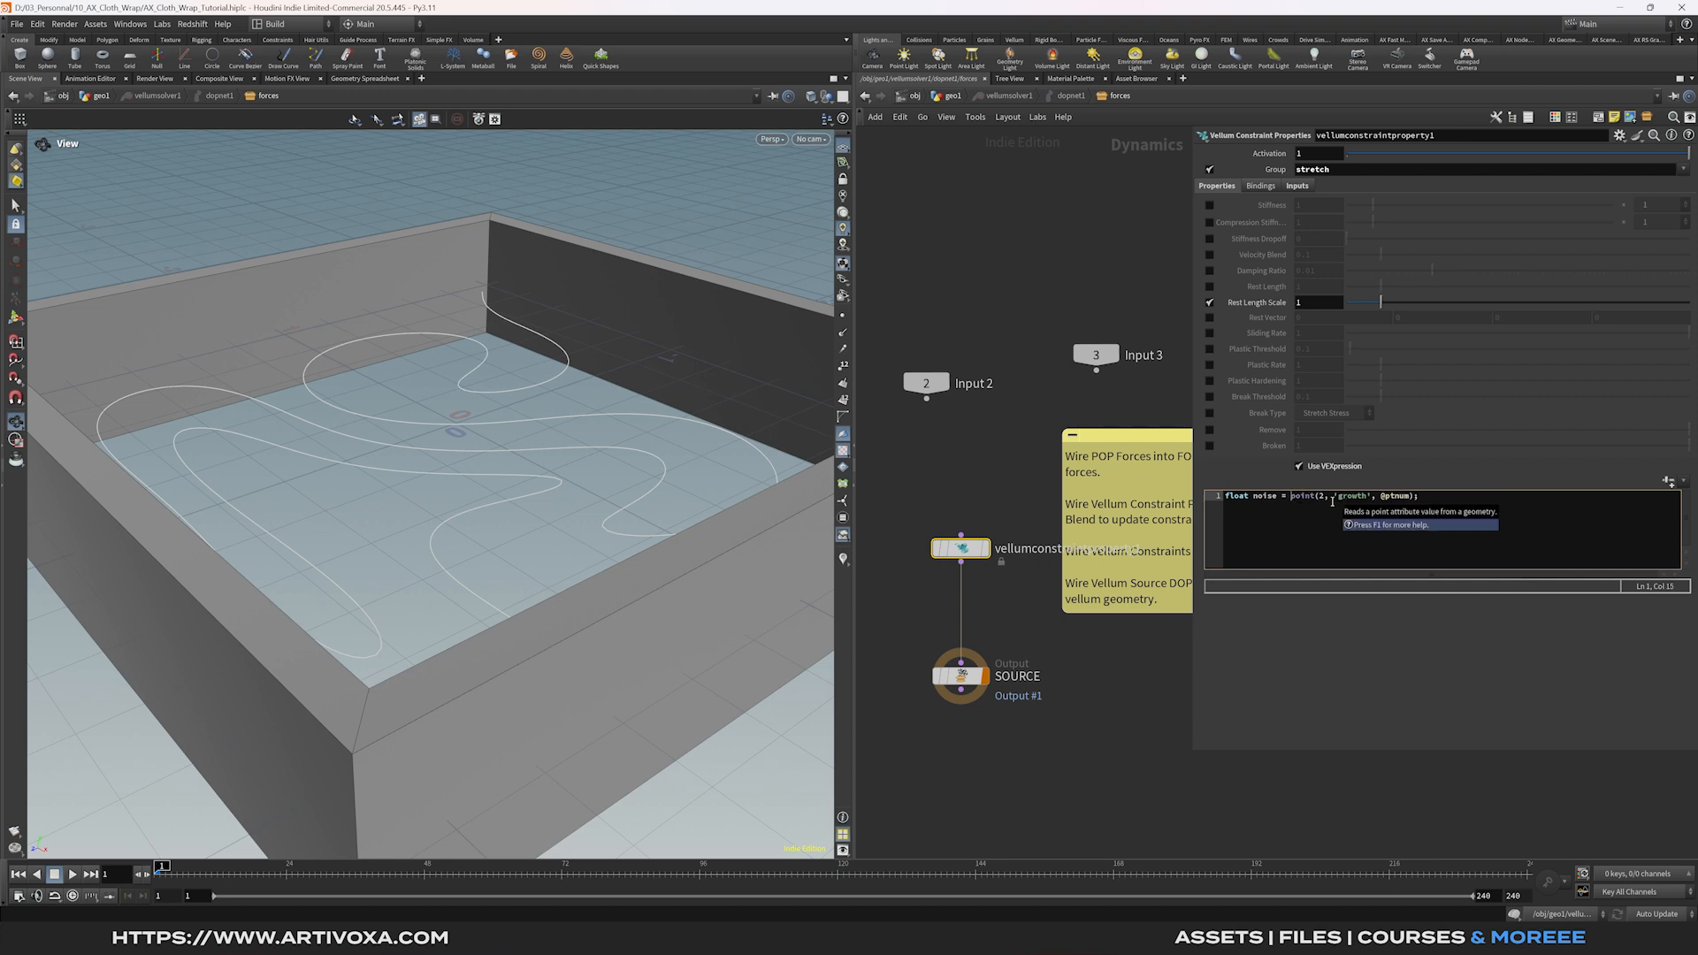
Wrap the point lookup in the noise line in fit01, remapping it to the range -0.5 to 2.
{"action": "type", "text": "fit01("}
{"action": "left_click", "coordinate": [1457, 498]}
{"action": "key", "text": "BackSpace"}
{"action": "type", "text": "), "}
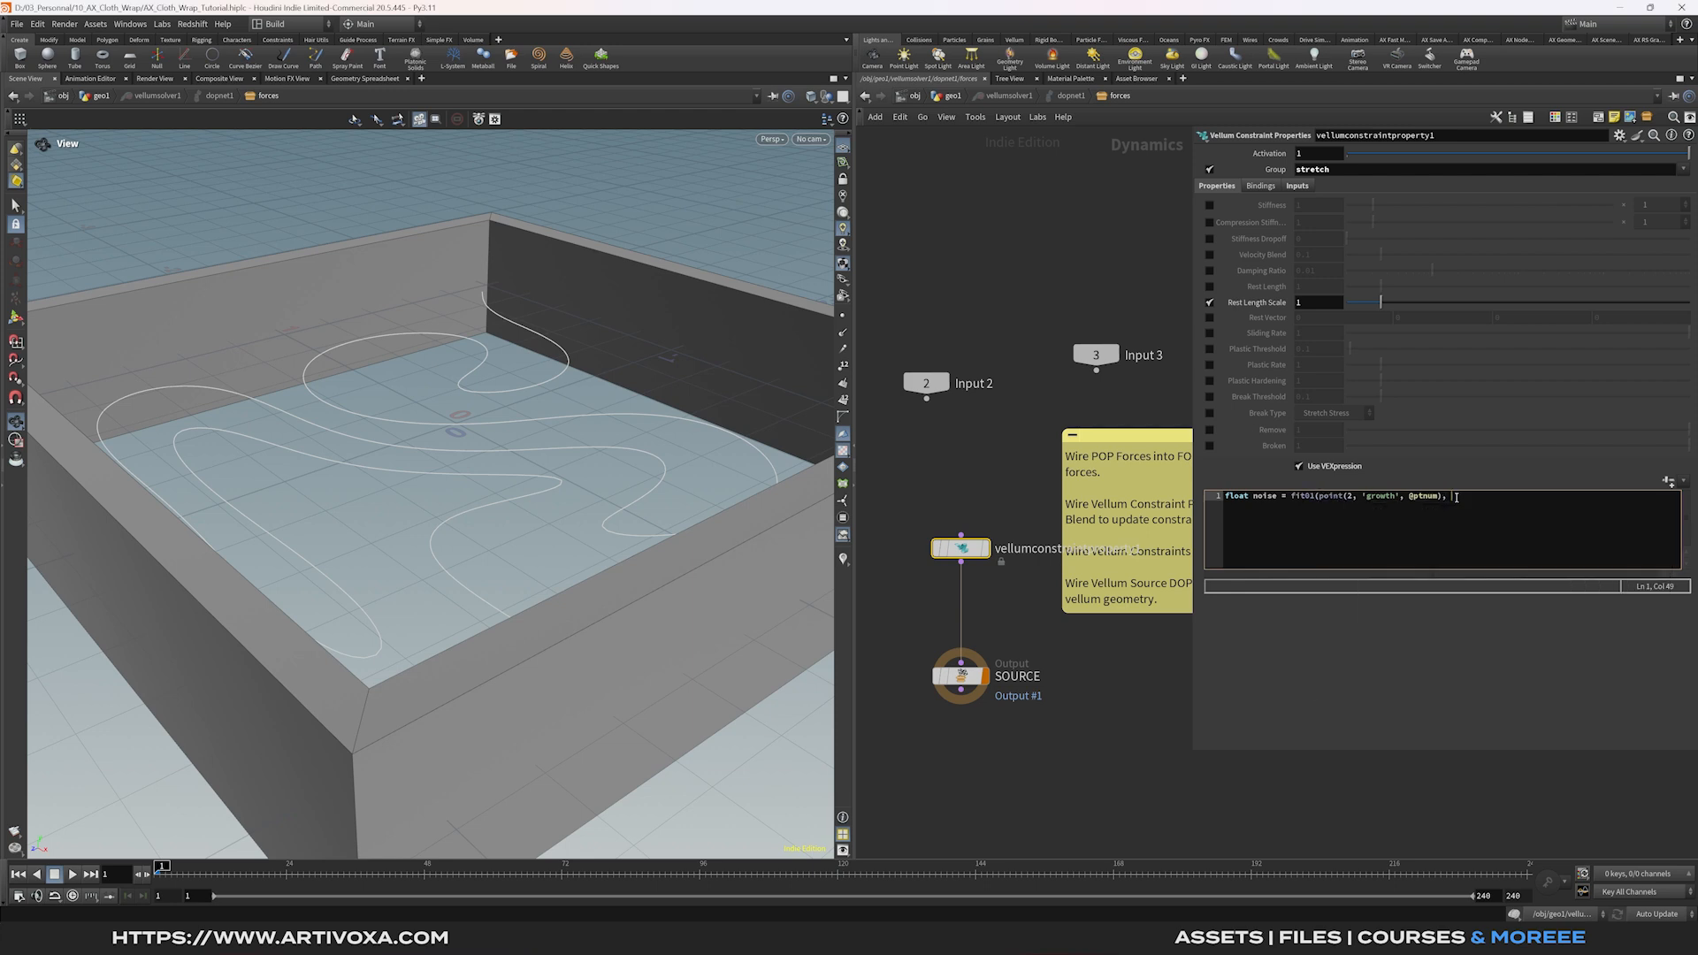
{"action": "type", "text": "-0.5"}
Add the VEXpression line restscale *= noise * chf('mult'); below the noise line.
{"action": "key", "text": "Return"}
{"action": "key", "text": "Return"}
{"action": "type", "text": "restsc"}
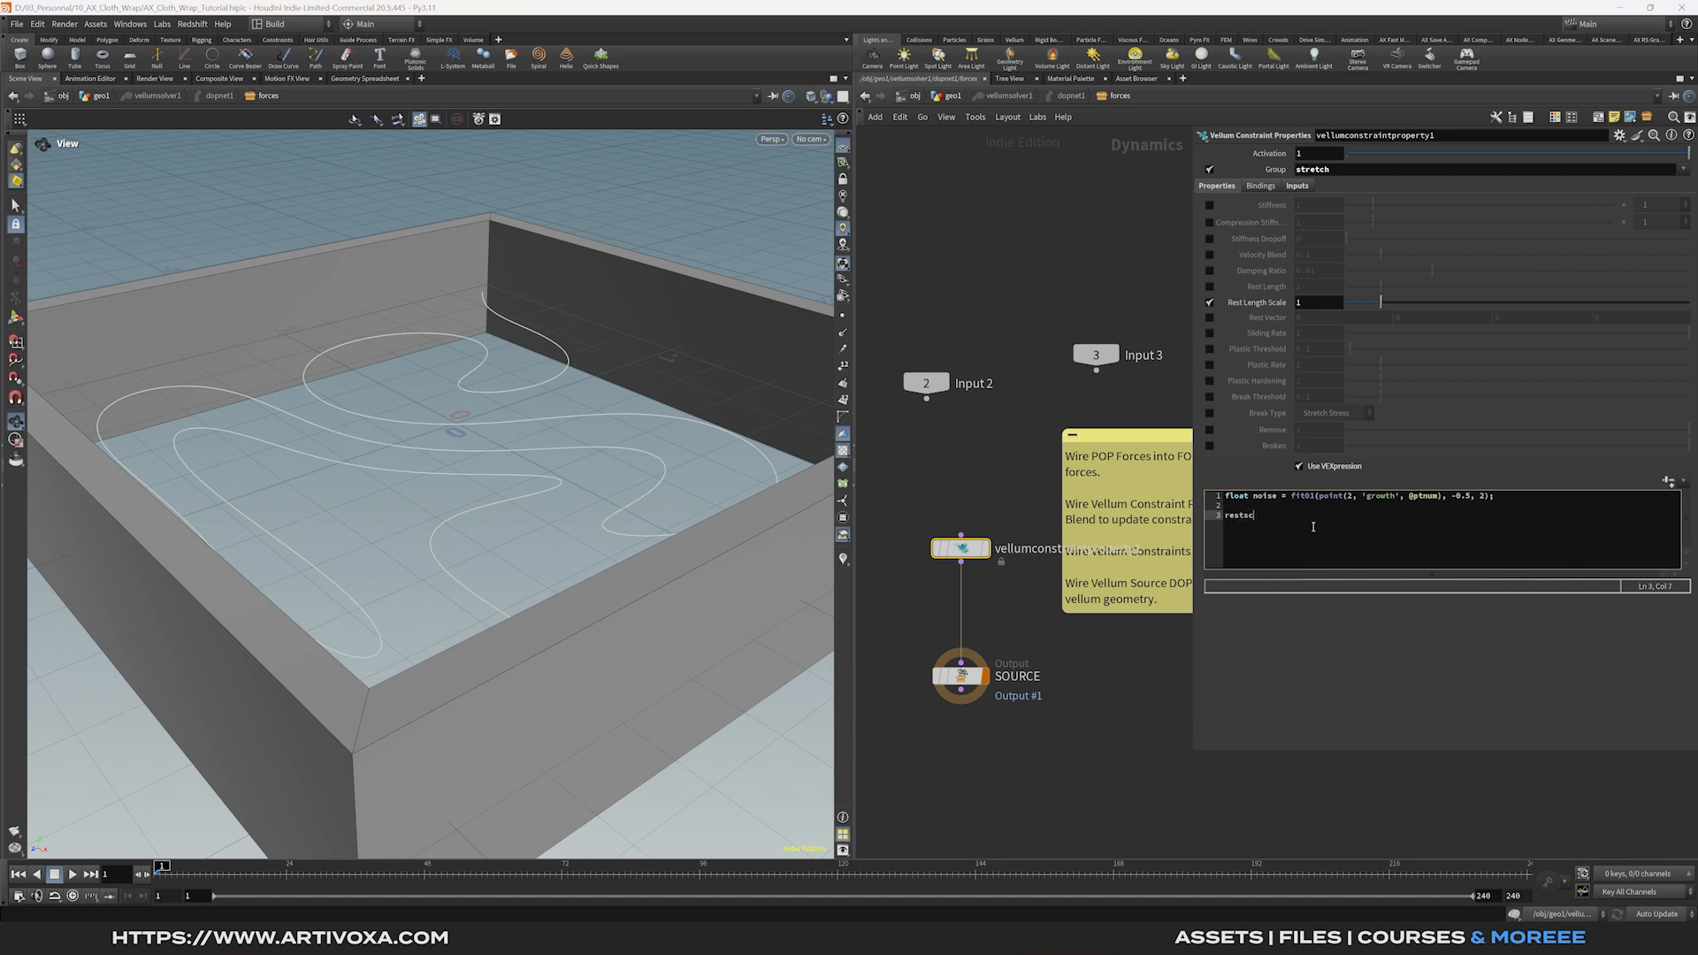
{"action": "type", "text": "ale *= noise * chf('mult');"}
{"action": "left_click", "coordinate": [1389, 669]}
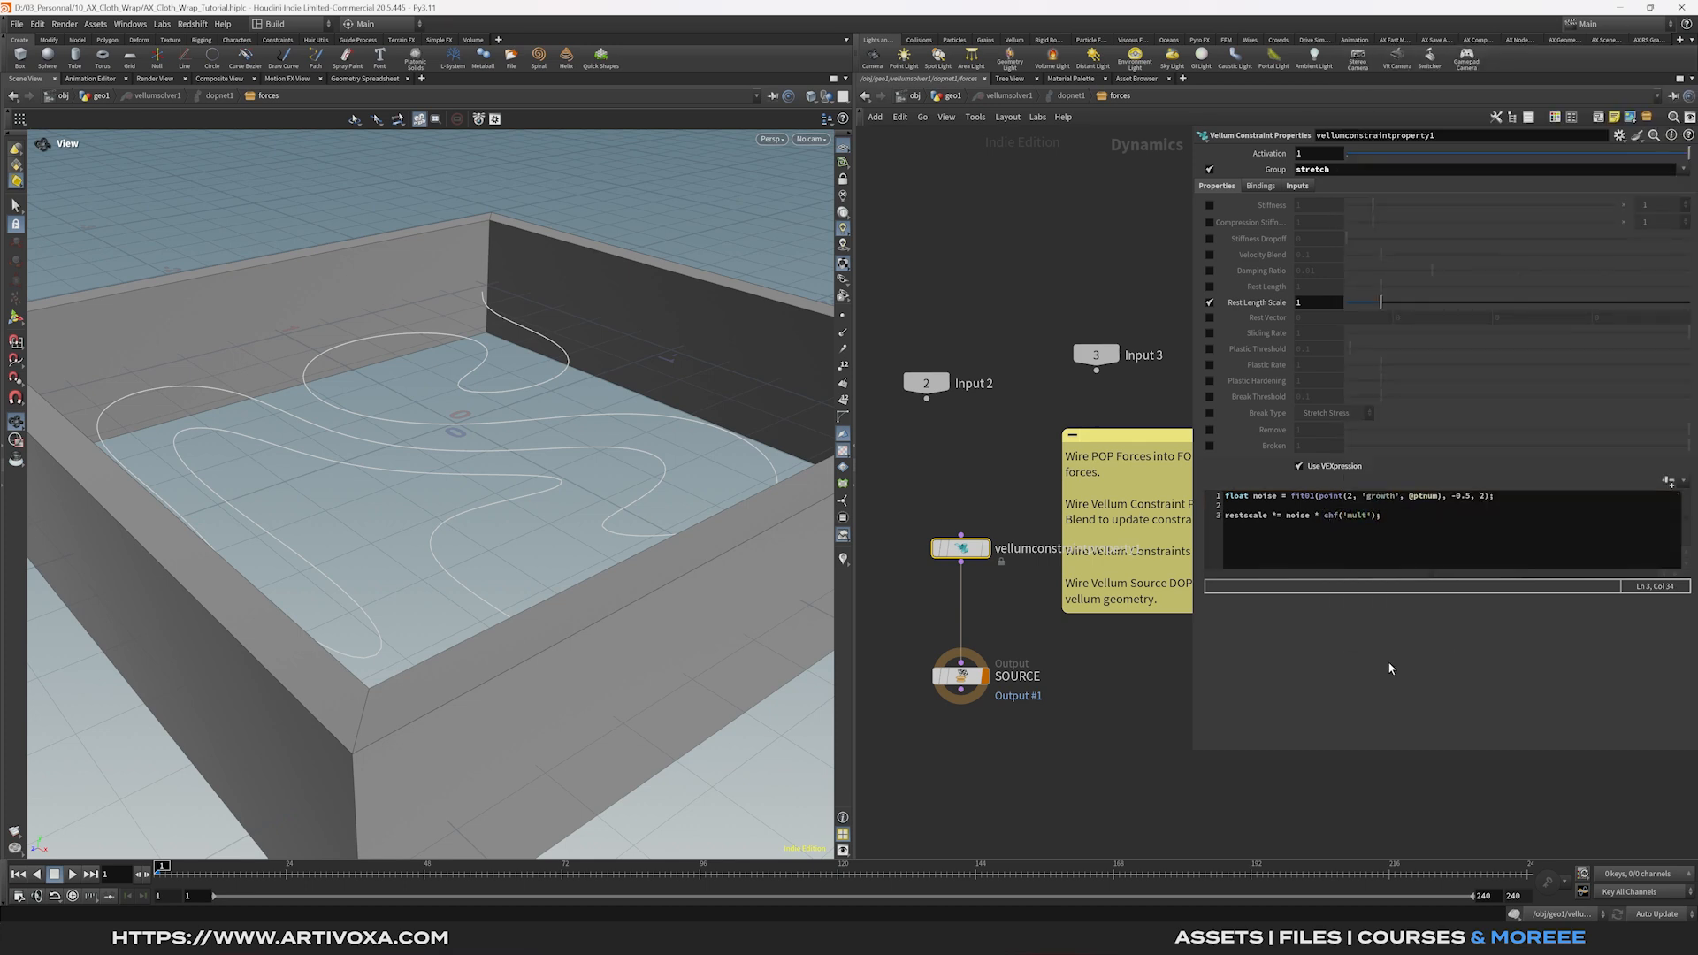
Create the Mult parameter from the VEXpression, set it to 1 and keyframe it at frame 1.
{"action": "left_click", "coordinate": [1668, 482]}
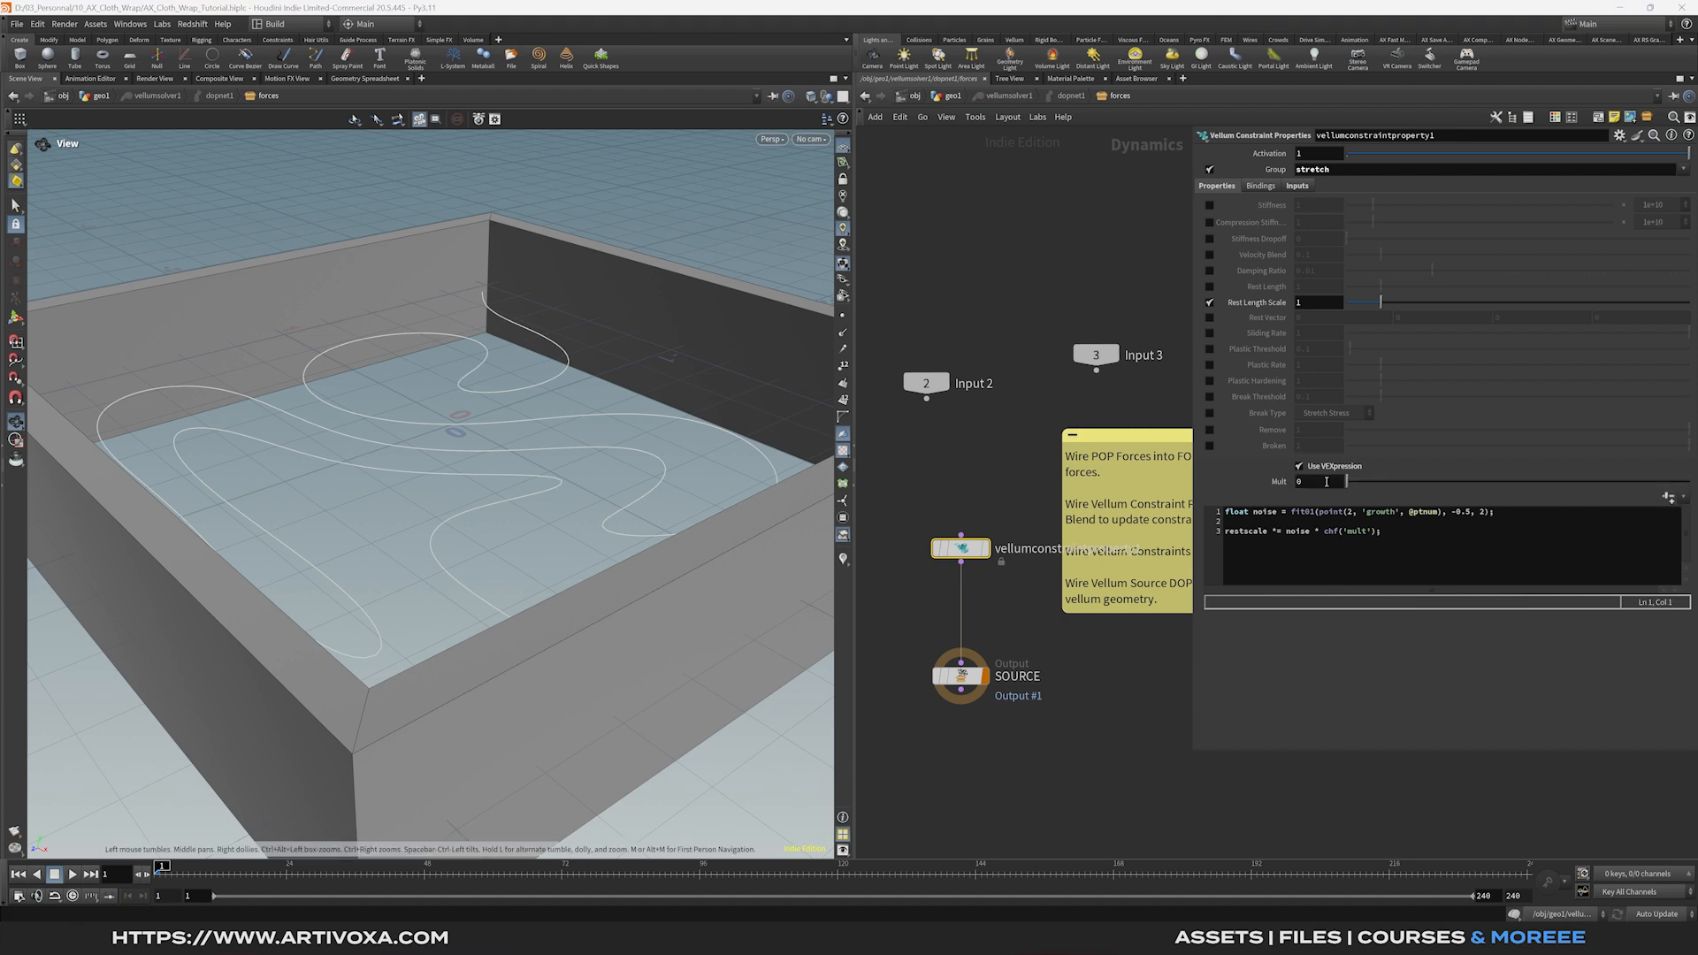
{"action": "left_click", "coordinate": [1327, 482]}
{"action": "type", "text": "1"}
{"action": "key", "text": "Return"}
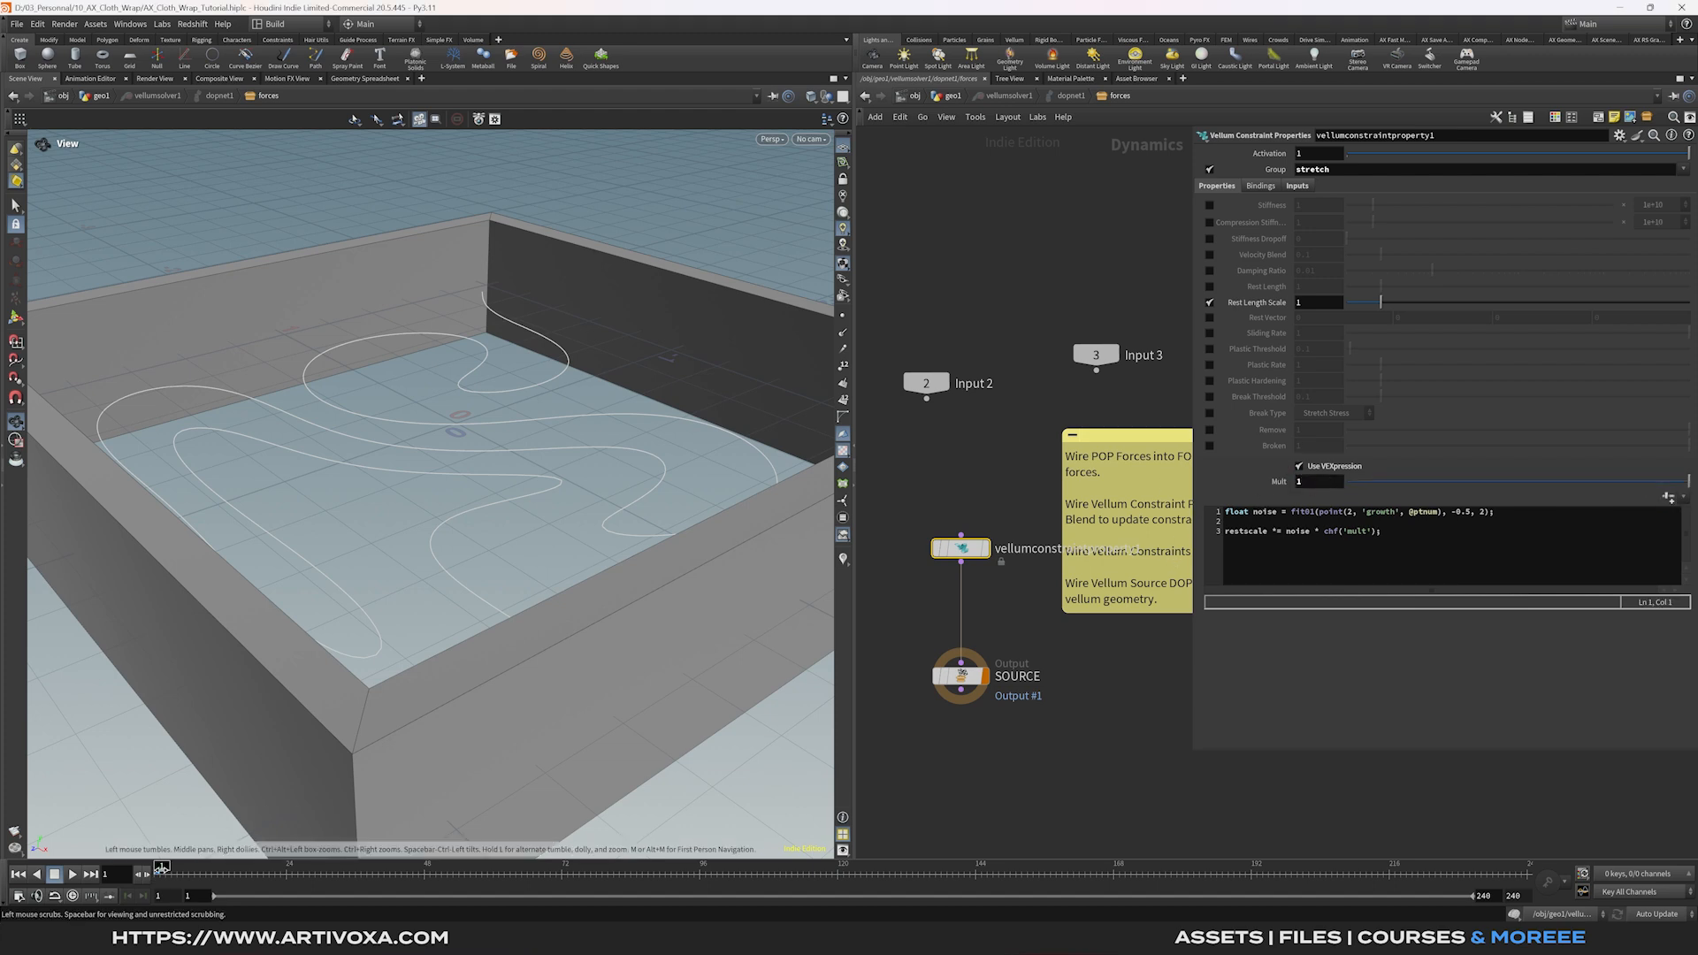
{"action": "left_click", "coordinate": [1282, 485], "text": "alt"}
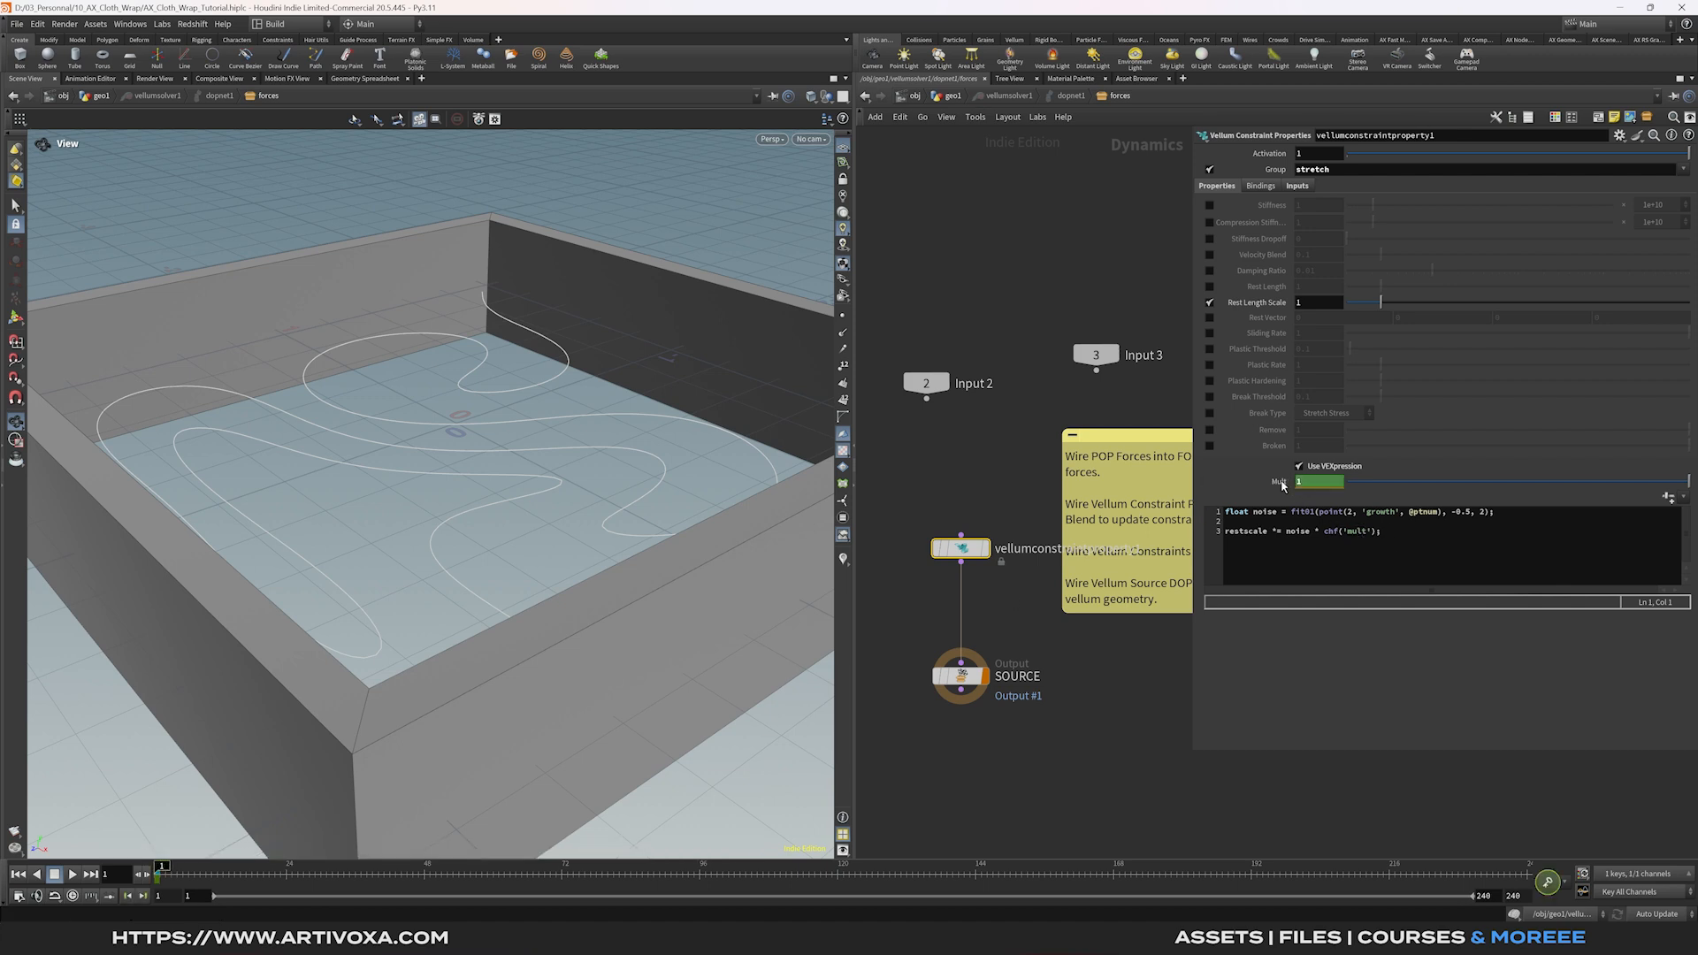
Keyframe the Mult parameter with a value of 5 at frame 24.
{"action": "left_click", "coordinate": [289, 874]}
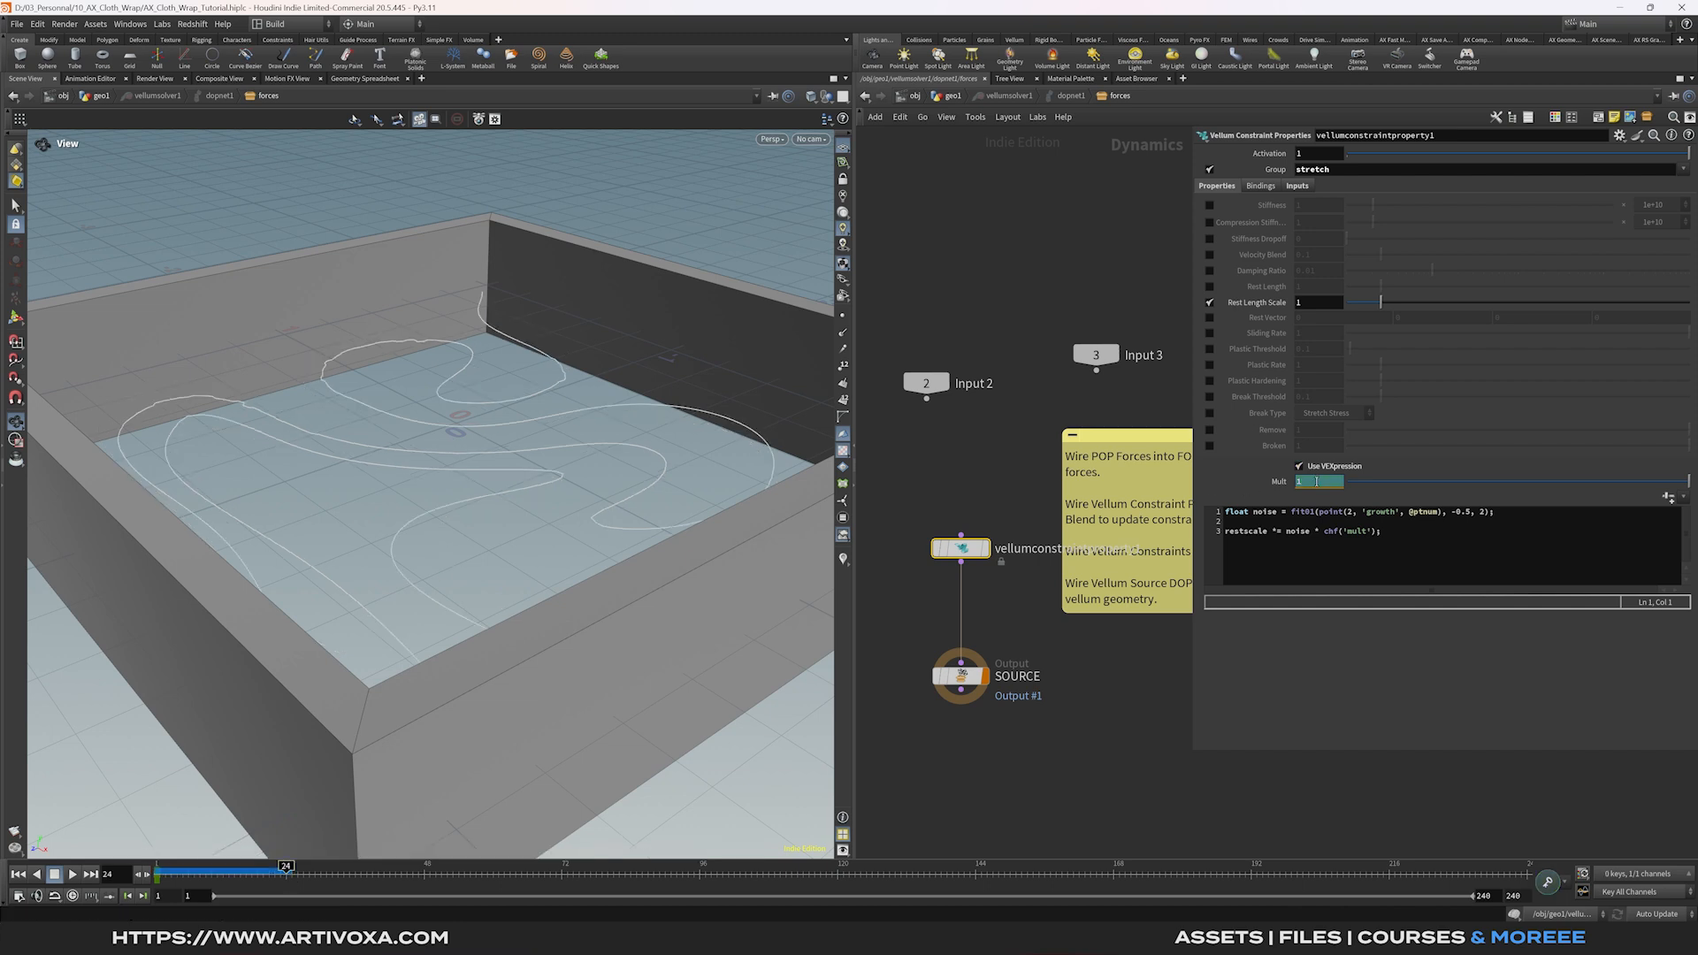
{"action": "left_click", "coordinate": [1316, 482]}
{"action": "type", "text": "5"}
{"action": "key", "text": "Return"}
Play the simulation from the first frame, scrub through it and examine the growing curve from a lower angle.
{"action": "left_click", "coordinate": [18, 874]}
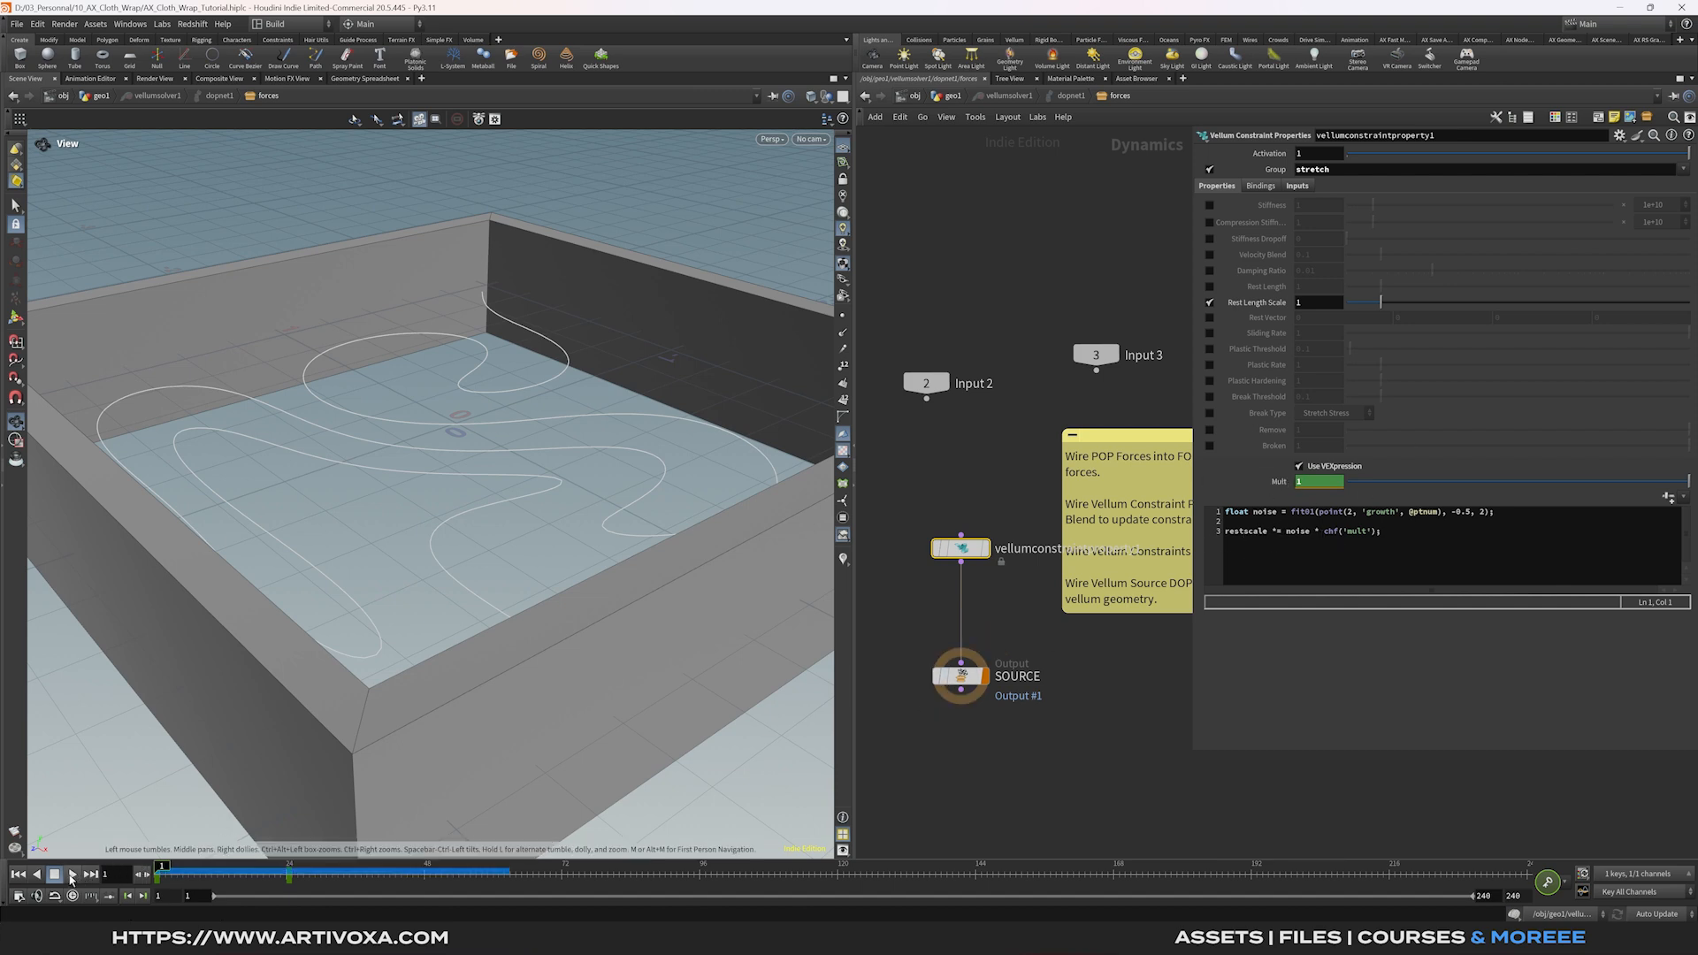
{"action": "left_click", "coordinate": [72, 874]}
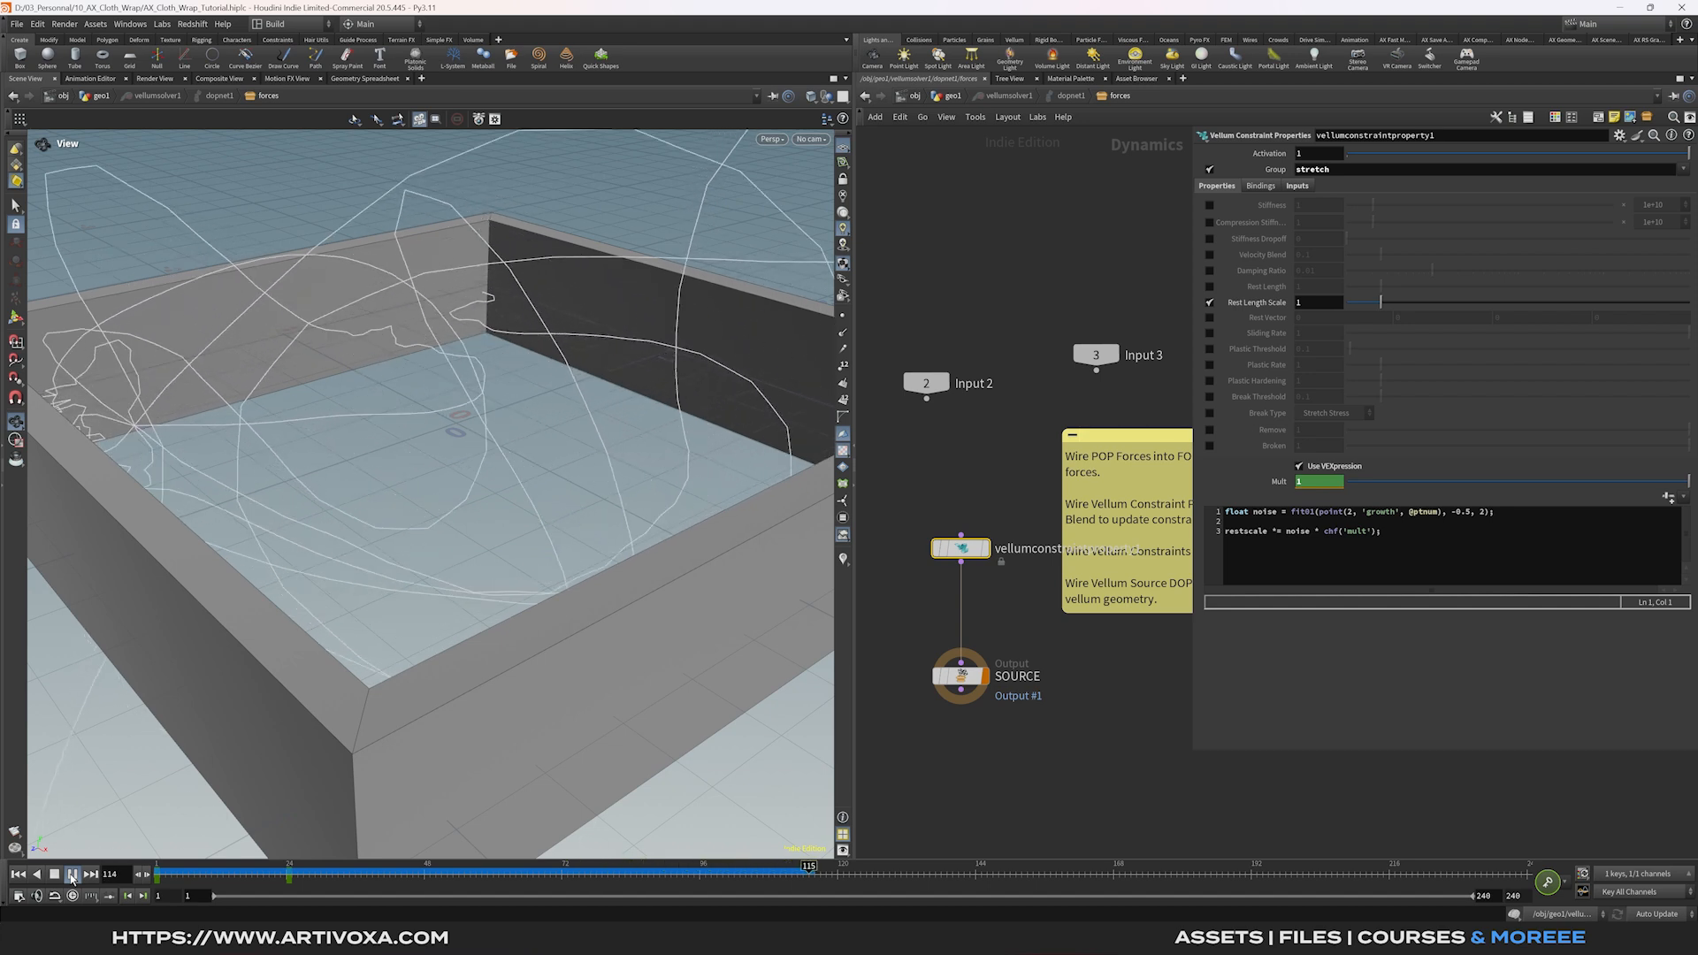
{"action": "left_click_drag", "start_coordinate": [281, 875], "coordinate": [136, 871]}
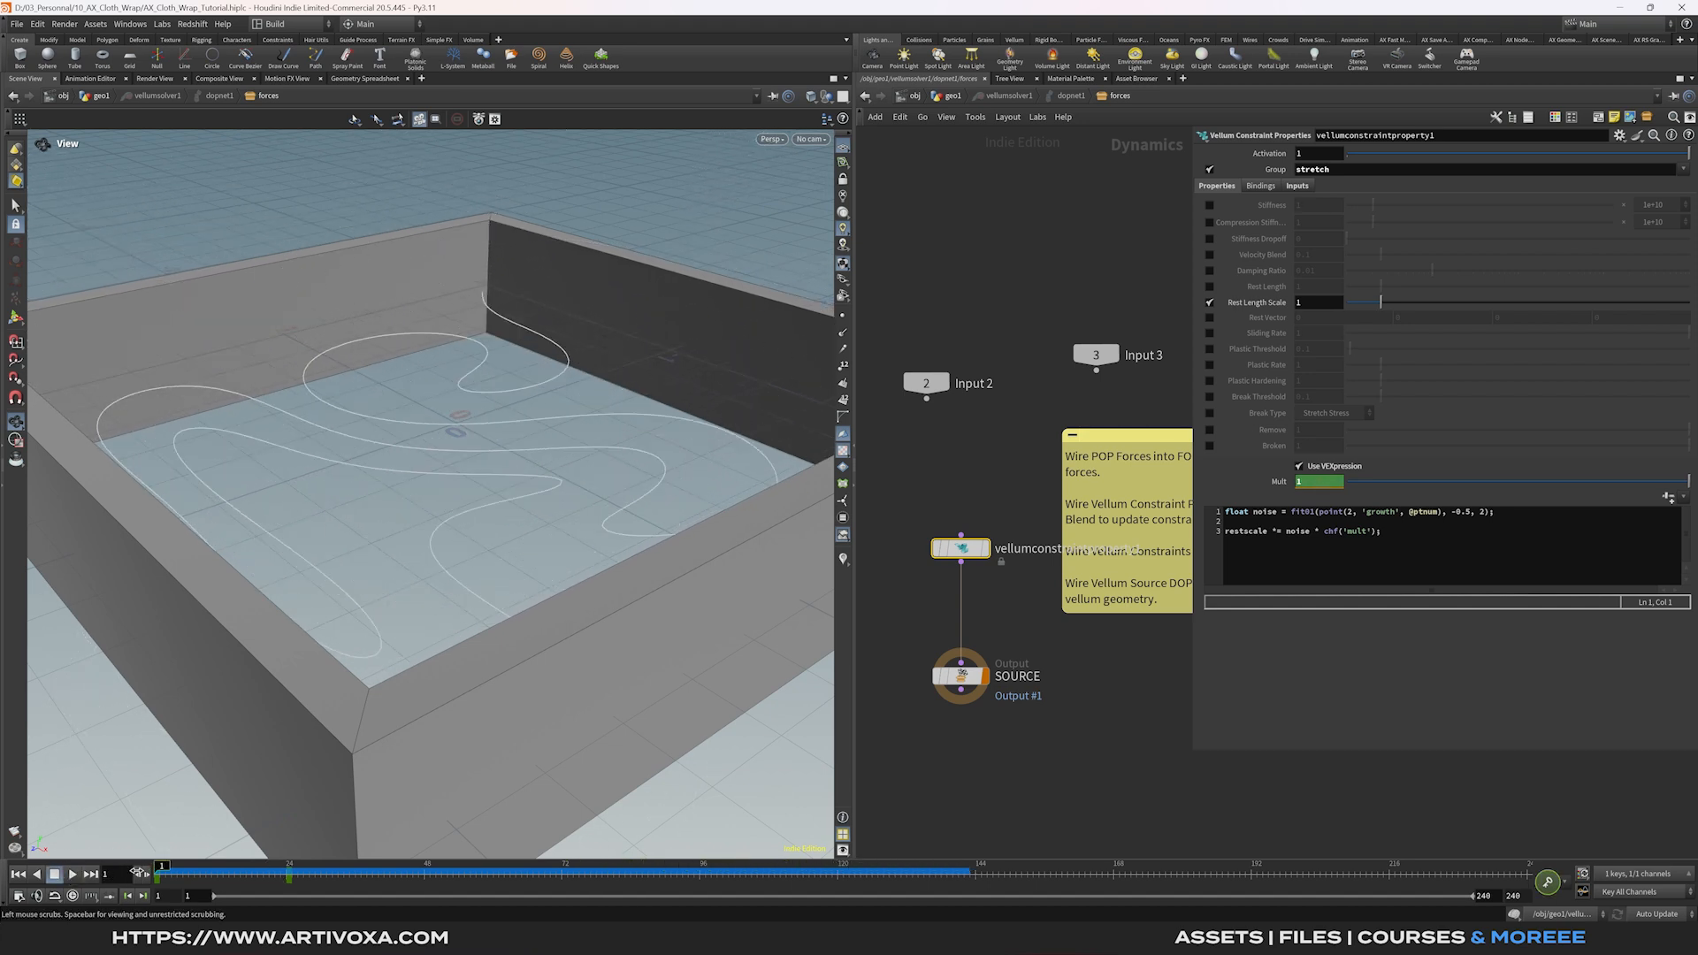
{"action": "middle_click_drag", "start_coordinate": [1071, 605], "coordinate": [1119, 561]}
{"action": "left_click", "coordinate": [252, 873]}
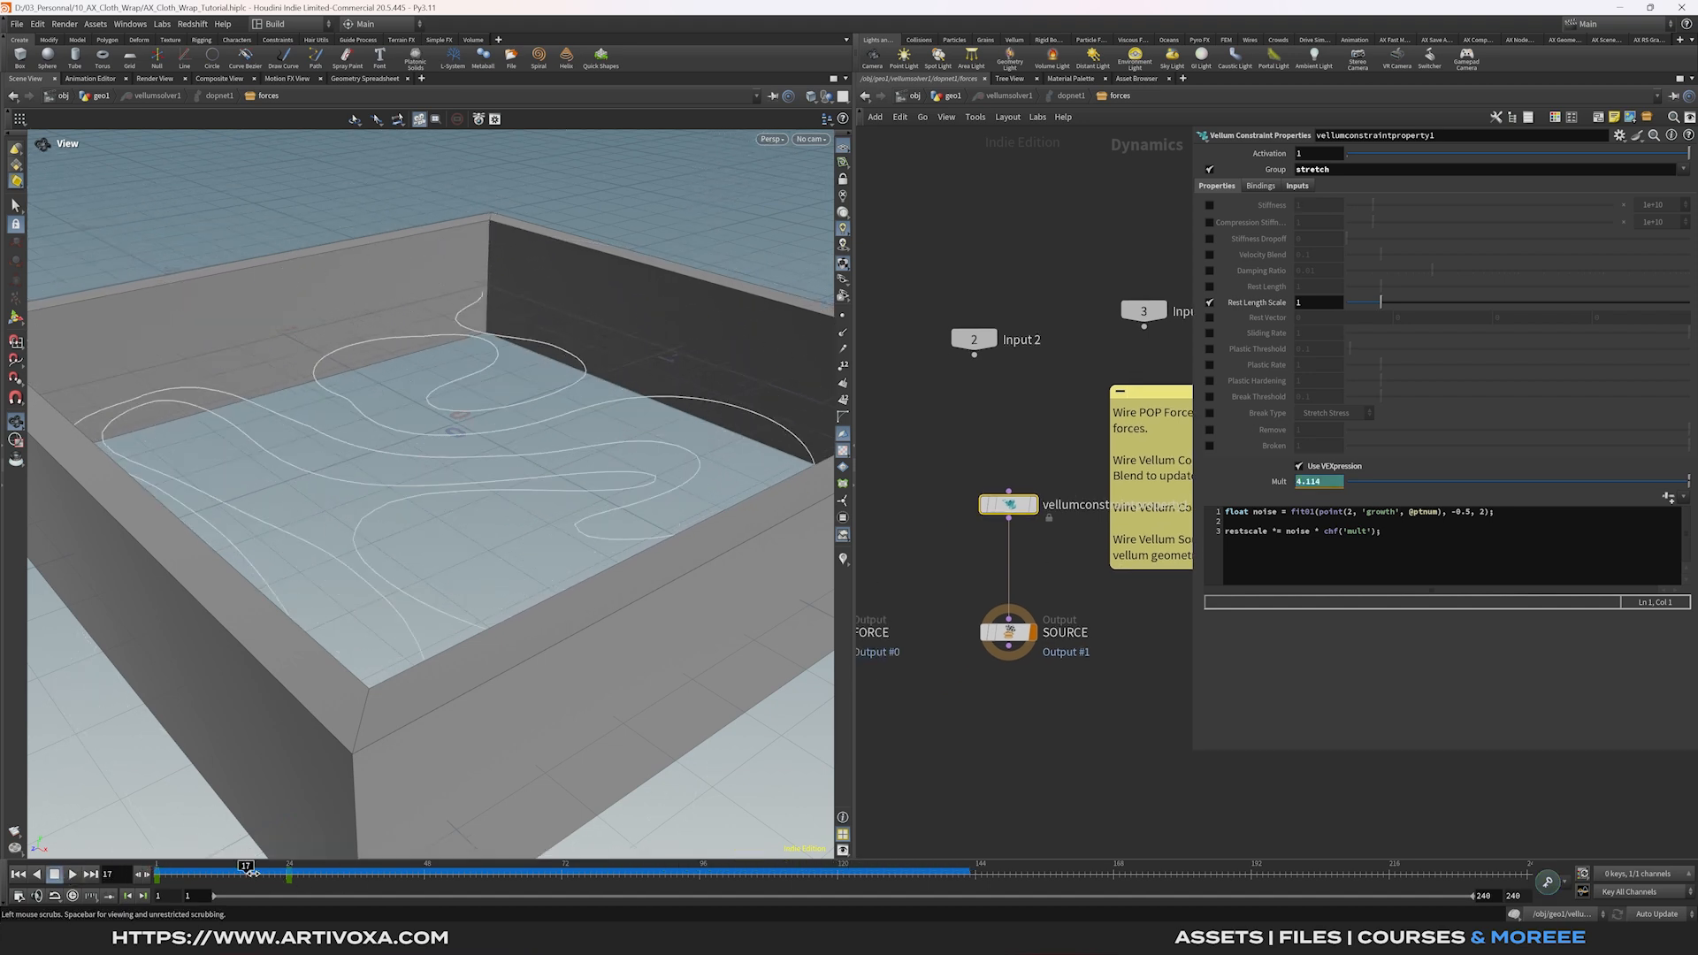
{"action": "left_click_drag", "start_coordinate": [443, 784], "coordinate": [492, 504]}
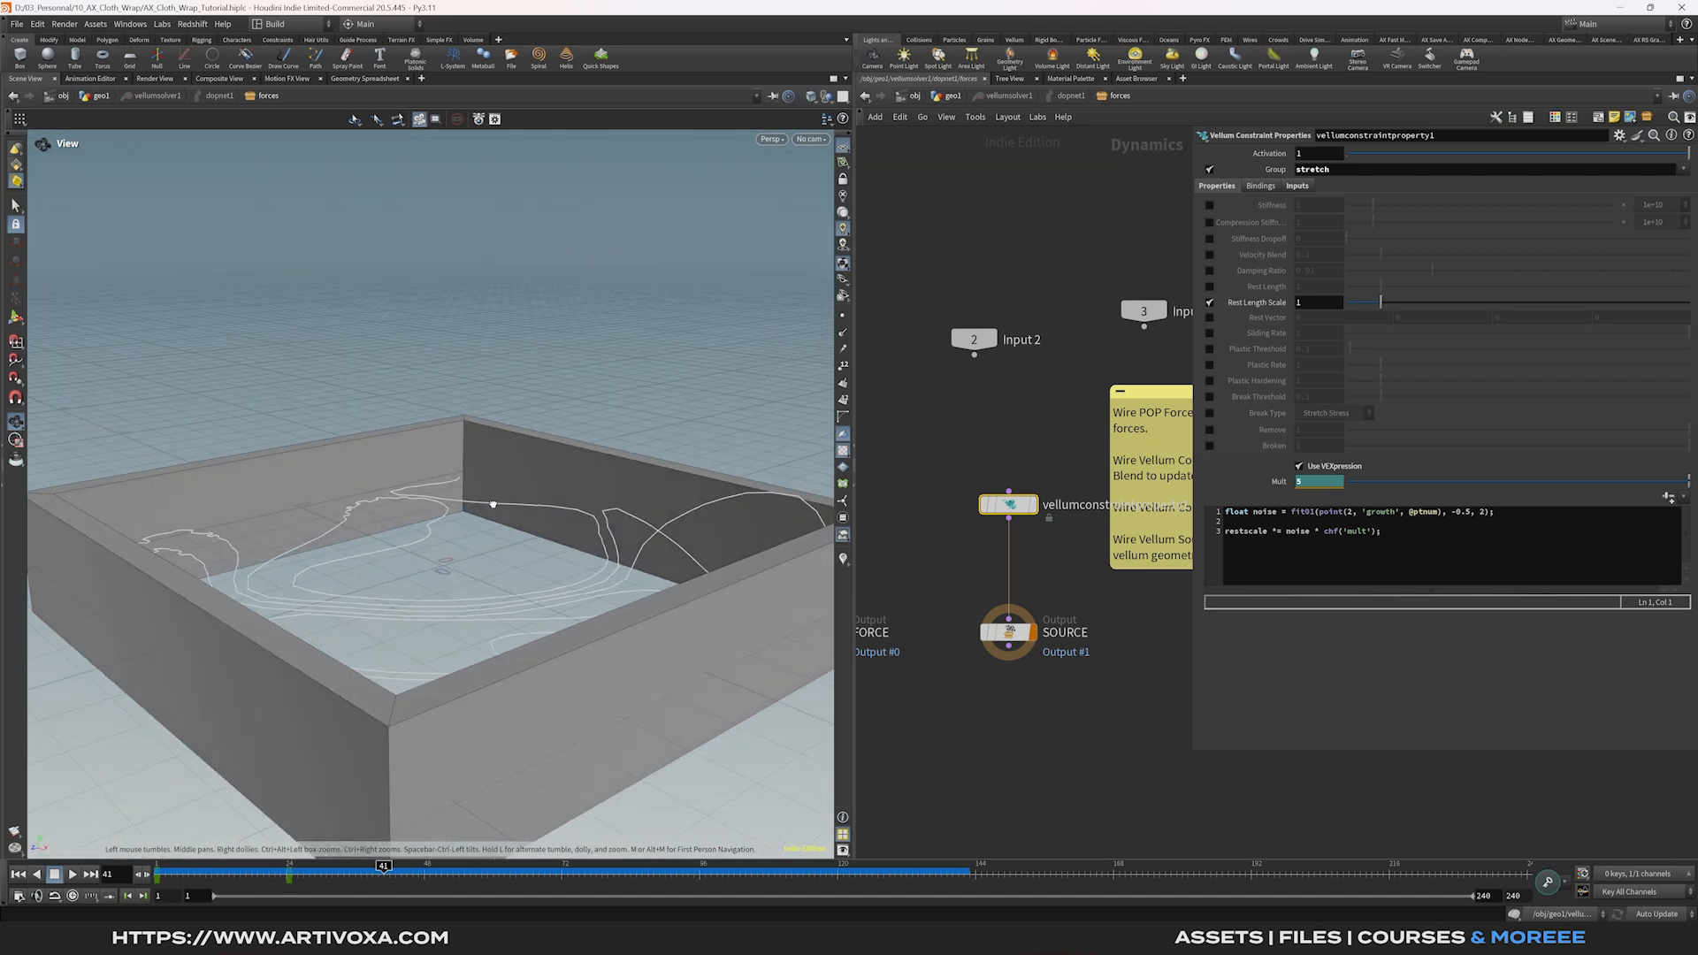
{"action": "mouse_move", "coordinate": [446, 566]}
{"action": "left_mouse_down"}
{"action": "mouse_move", "coordinate": [506, 528]}
{"action": "mouse_move", "coordinate": [468, 572]}
{"action": "left_mouse_up"}
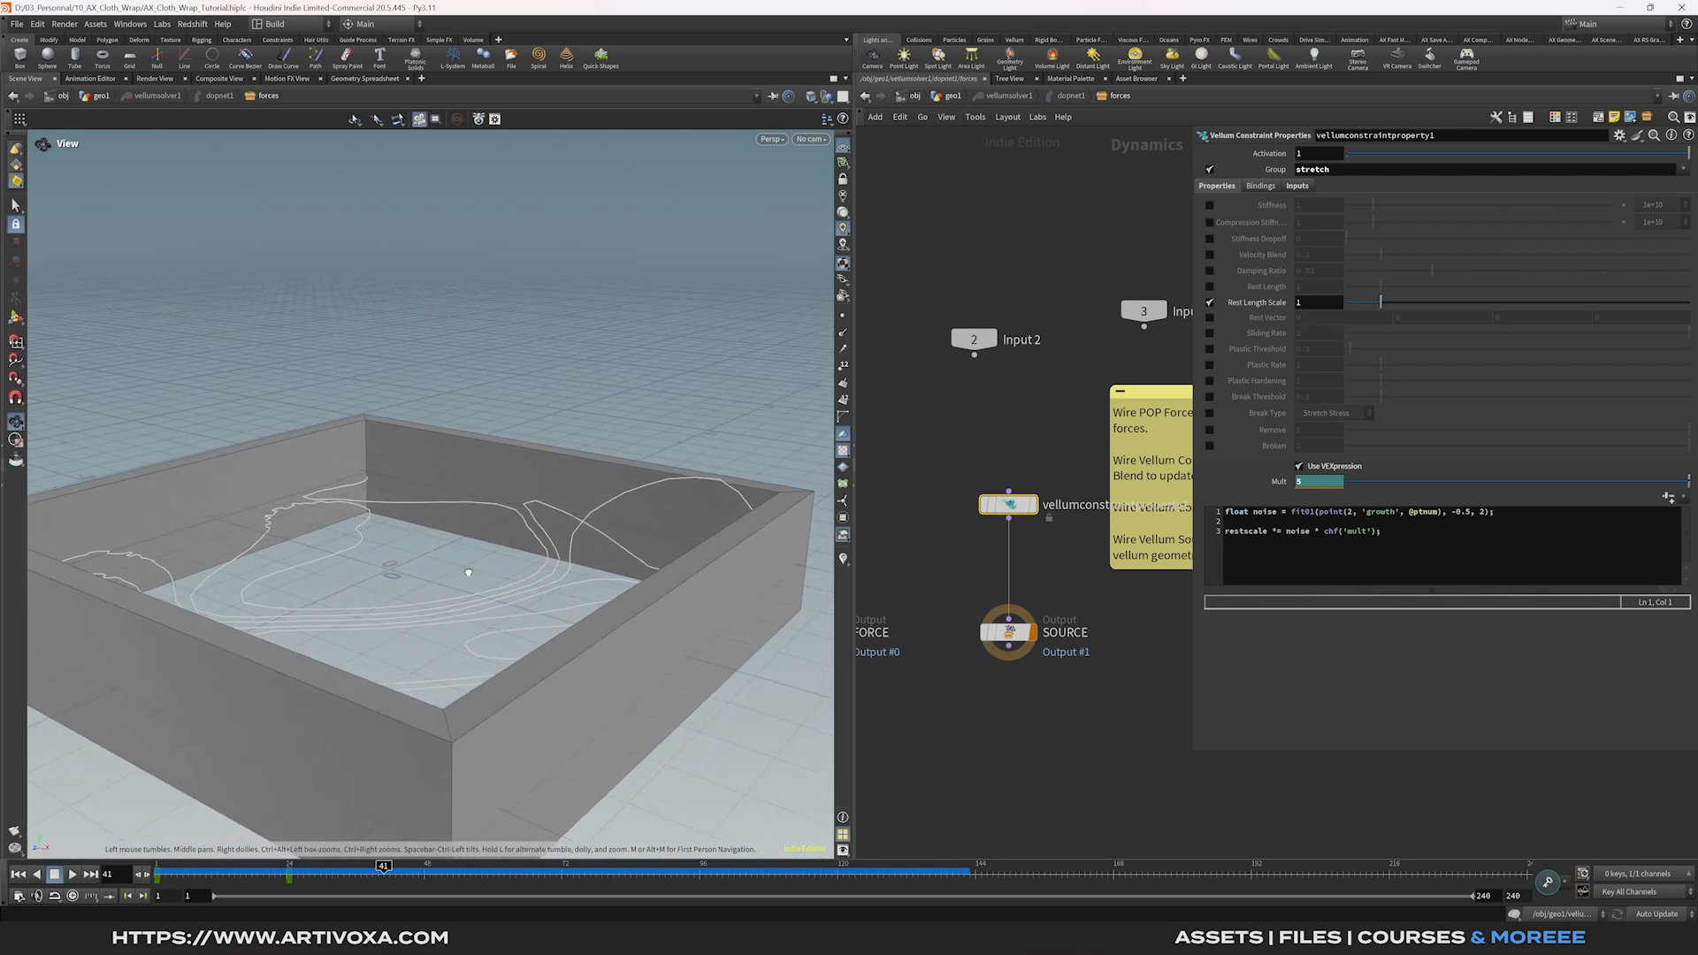
Add a SOP Solver node above vellumconstraintproperty1 and wire it into that node's input.
{"action": "left_click_drag", "start_coordinate": [1008, 504], "coordinate": [999, 532]}
{"action": "key", "text": "Tab"}
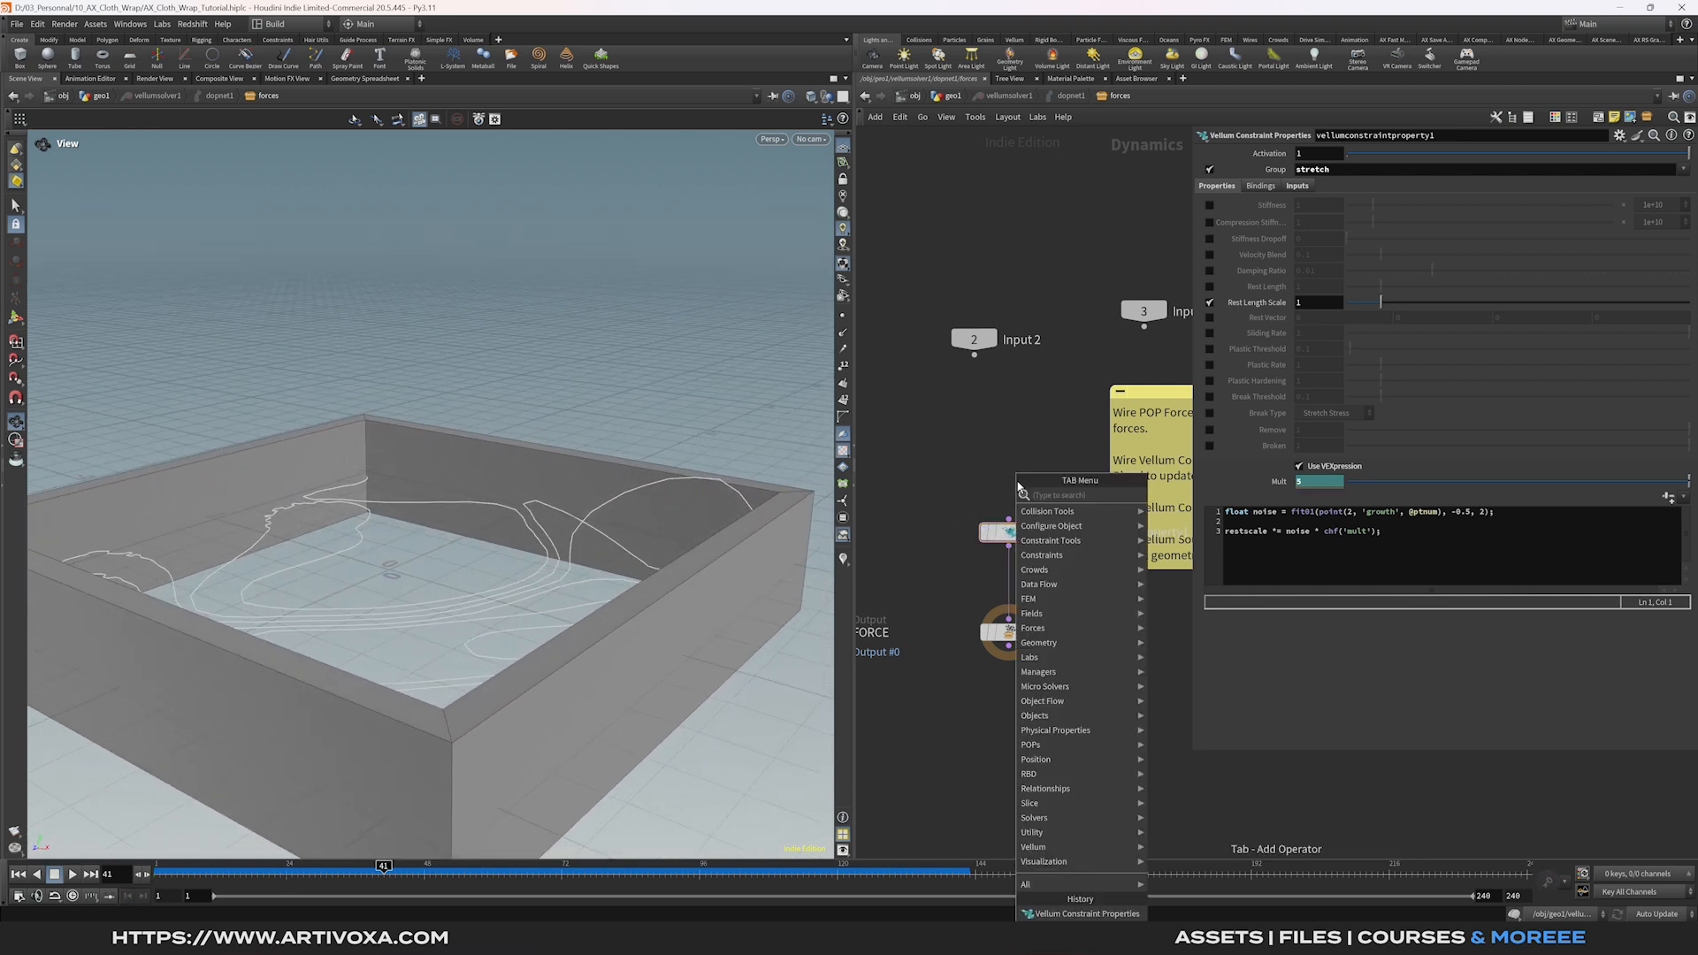
{"action": "type", "text": "sop s"}
{"action": "key", "text": "Return"}
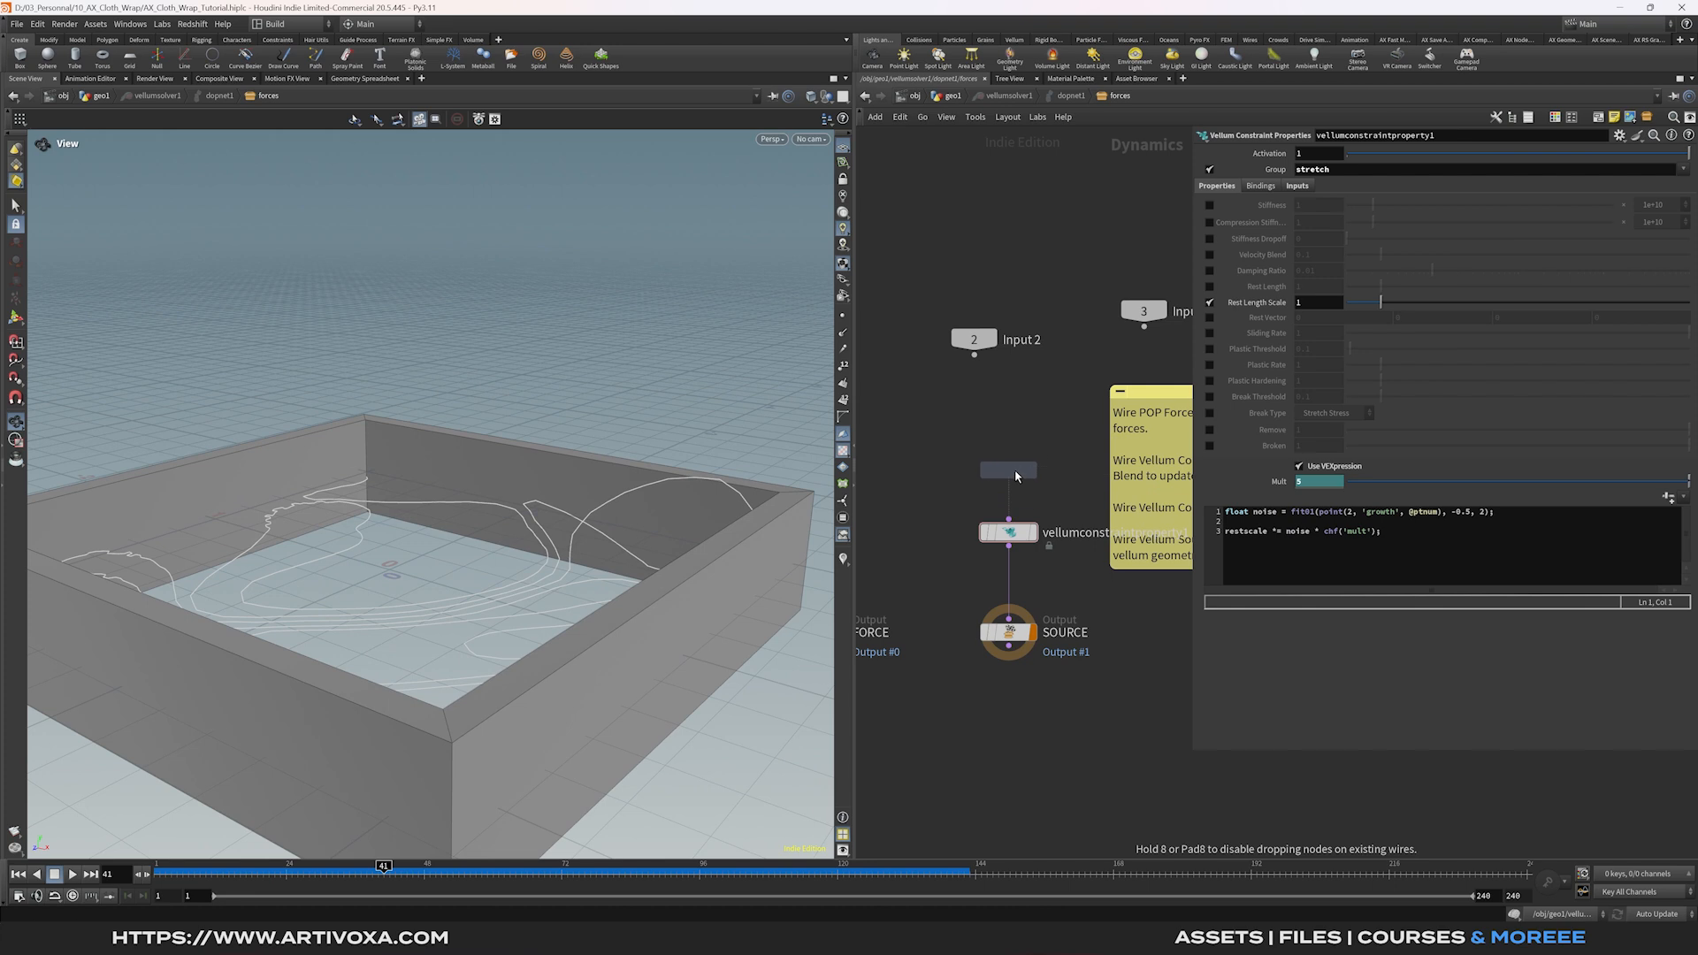
{"action": "left_click", "coordinate": [1017, 468]}
{"action": "left_click_drag", "start_coordinate": [1009, 463], "coordinate": [1012, 523]}
{"action": "scroll", "coordinate": [1087, 475], "scroll_direction": "down", "scroll_amount": 3}
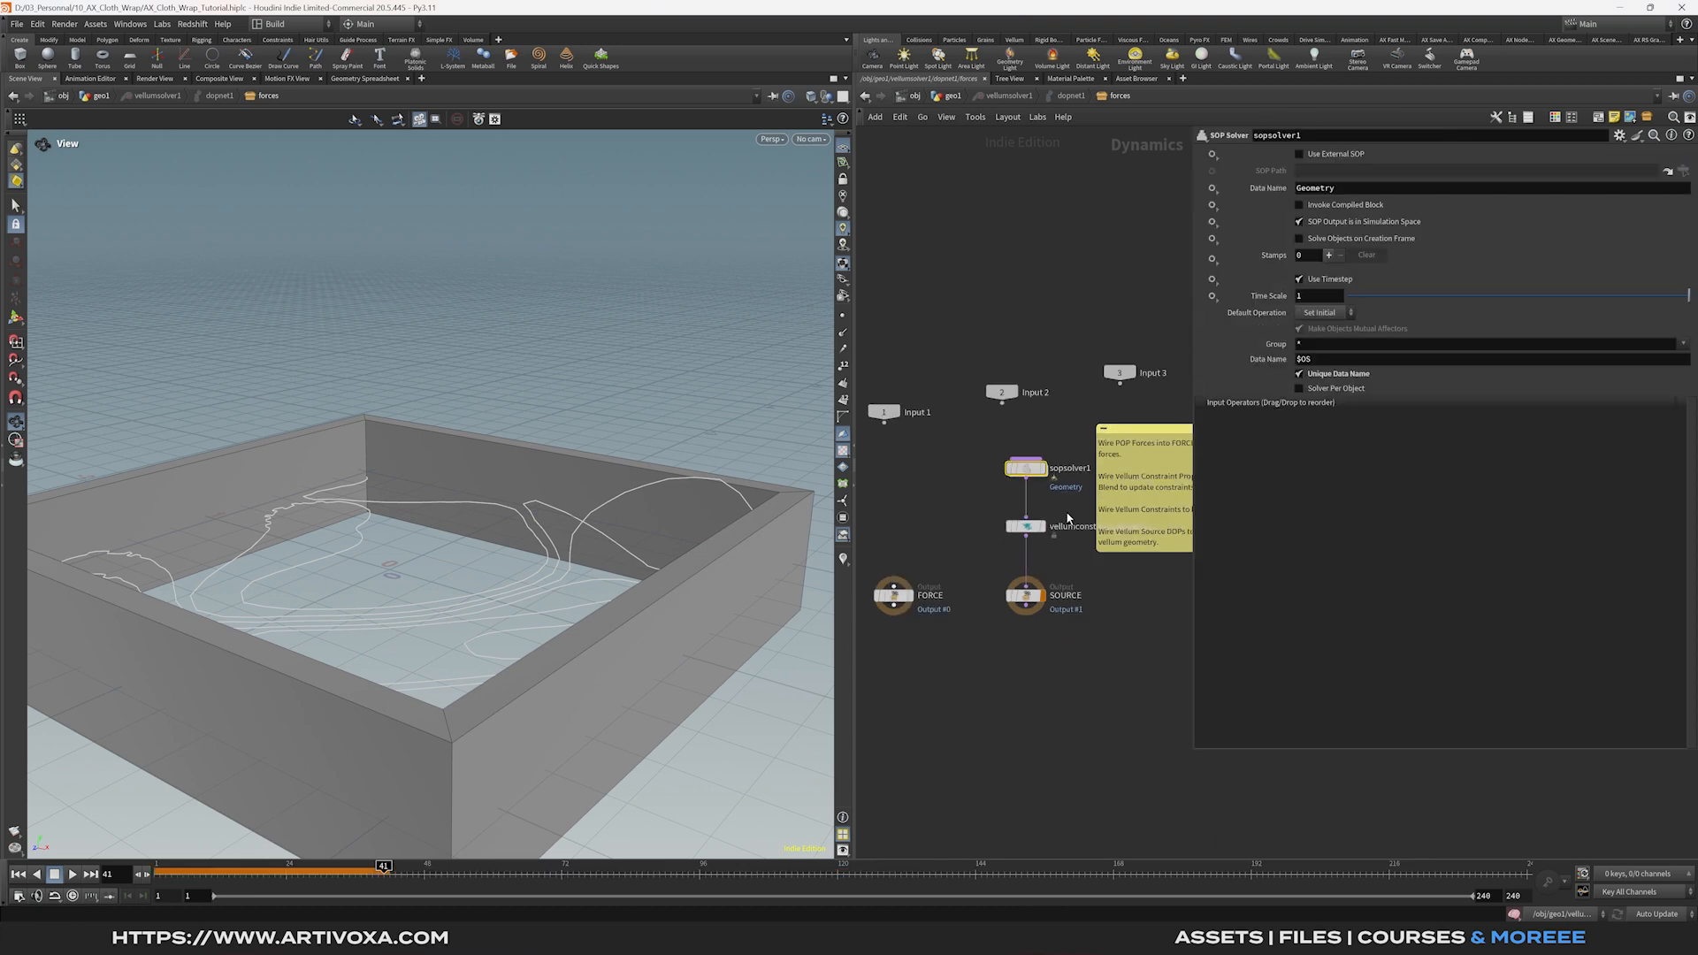
Inside sopsolver1, insert an Attribute Wrangle between dop_geometry and OUT, with the timeline back at frame 1.
{"action": "left_click_drag", "start_coordinate": [1086, 461], "coordinate": [1169, 464]}
{"action": "key", "text": "ctrl+Up"}
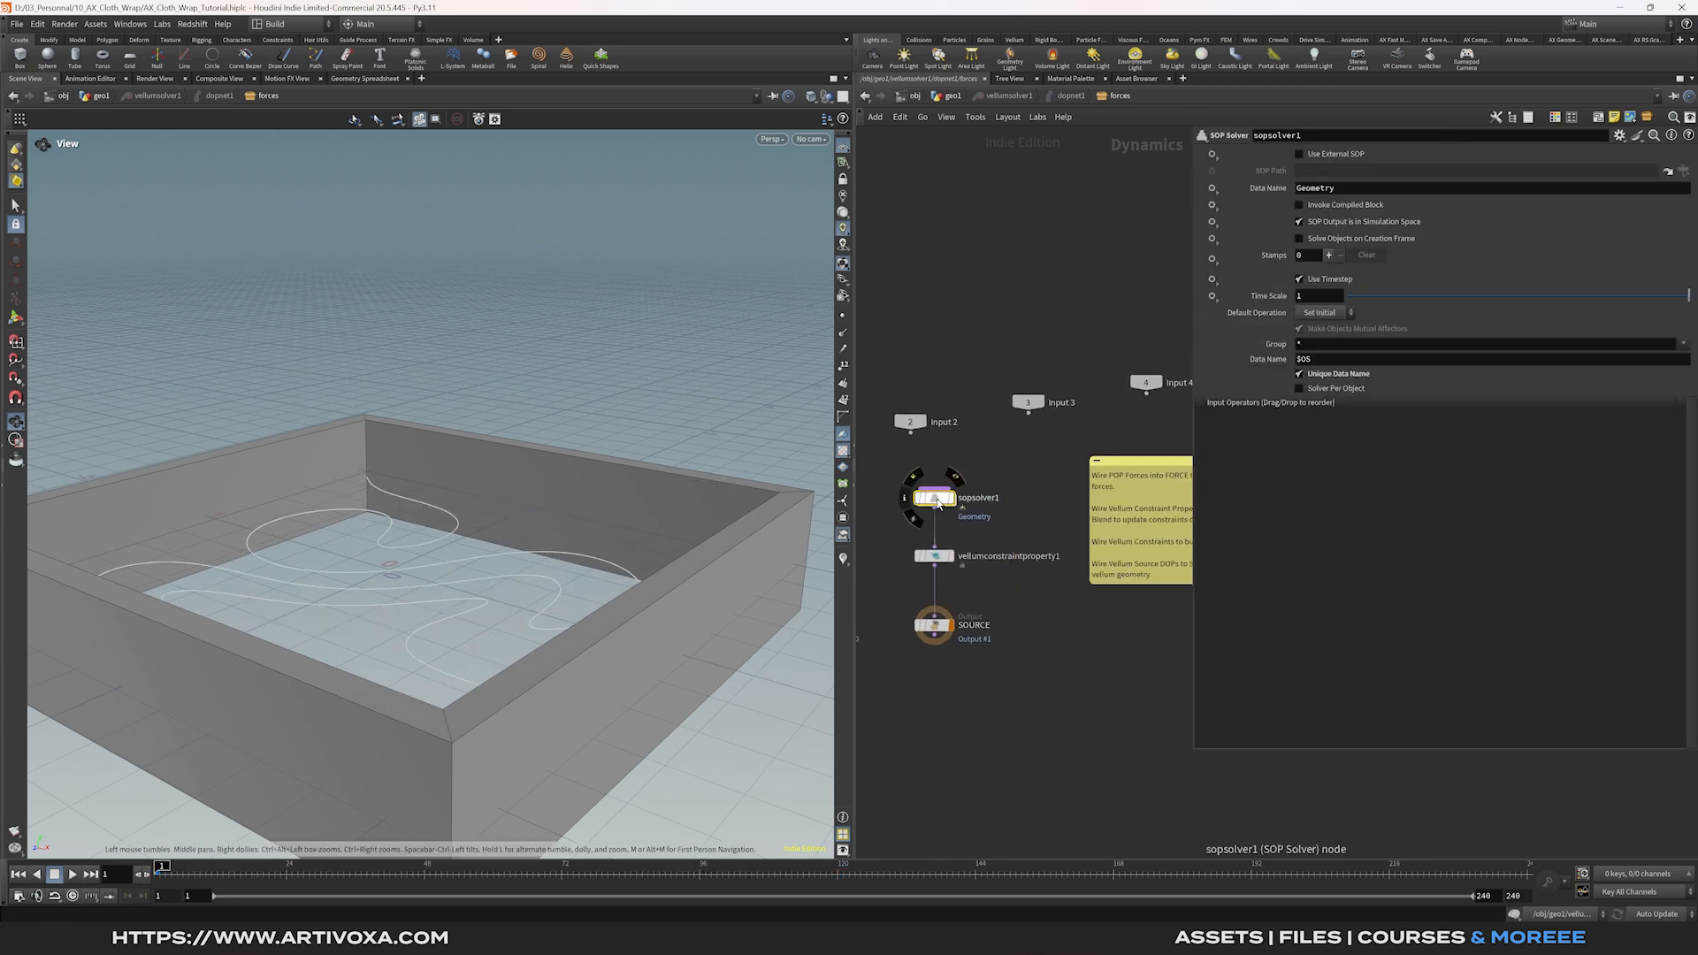
{"action": "double_click", "coordinate": [939, 500]}
{"action": "key", "text": "Tab"}
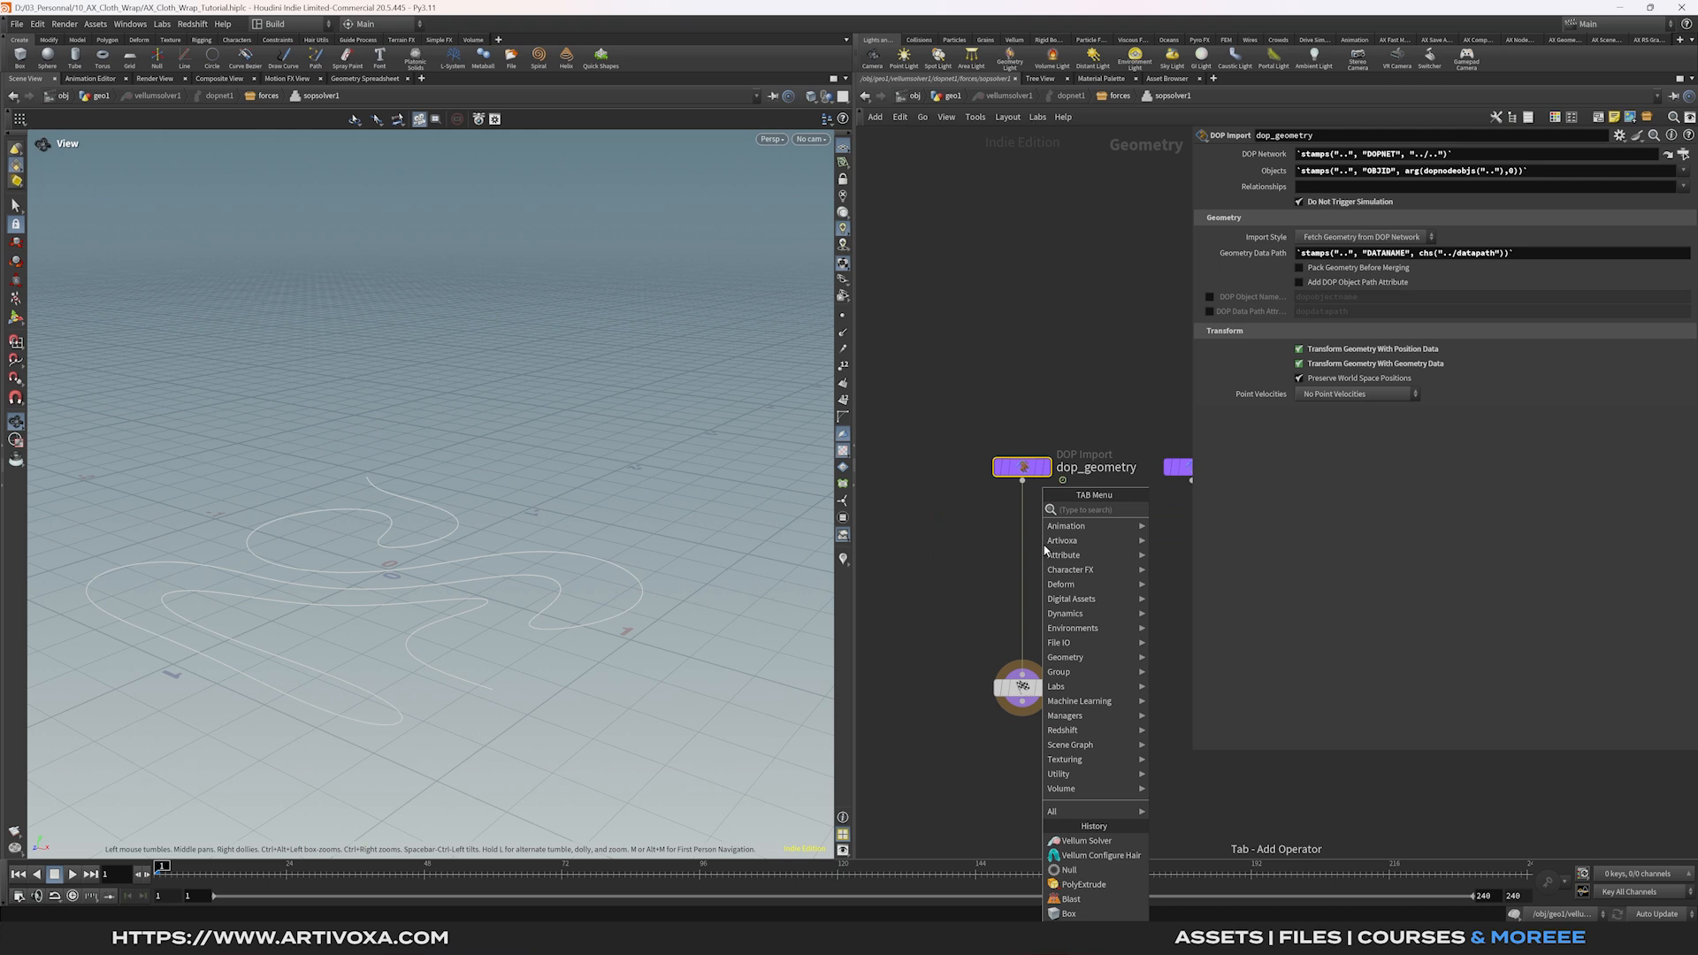
{"action": "mouse_move", "coordinate": [1061, 554]}
{"action": "left_click", "coordinate": [1185, 504]}
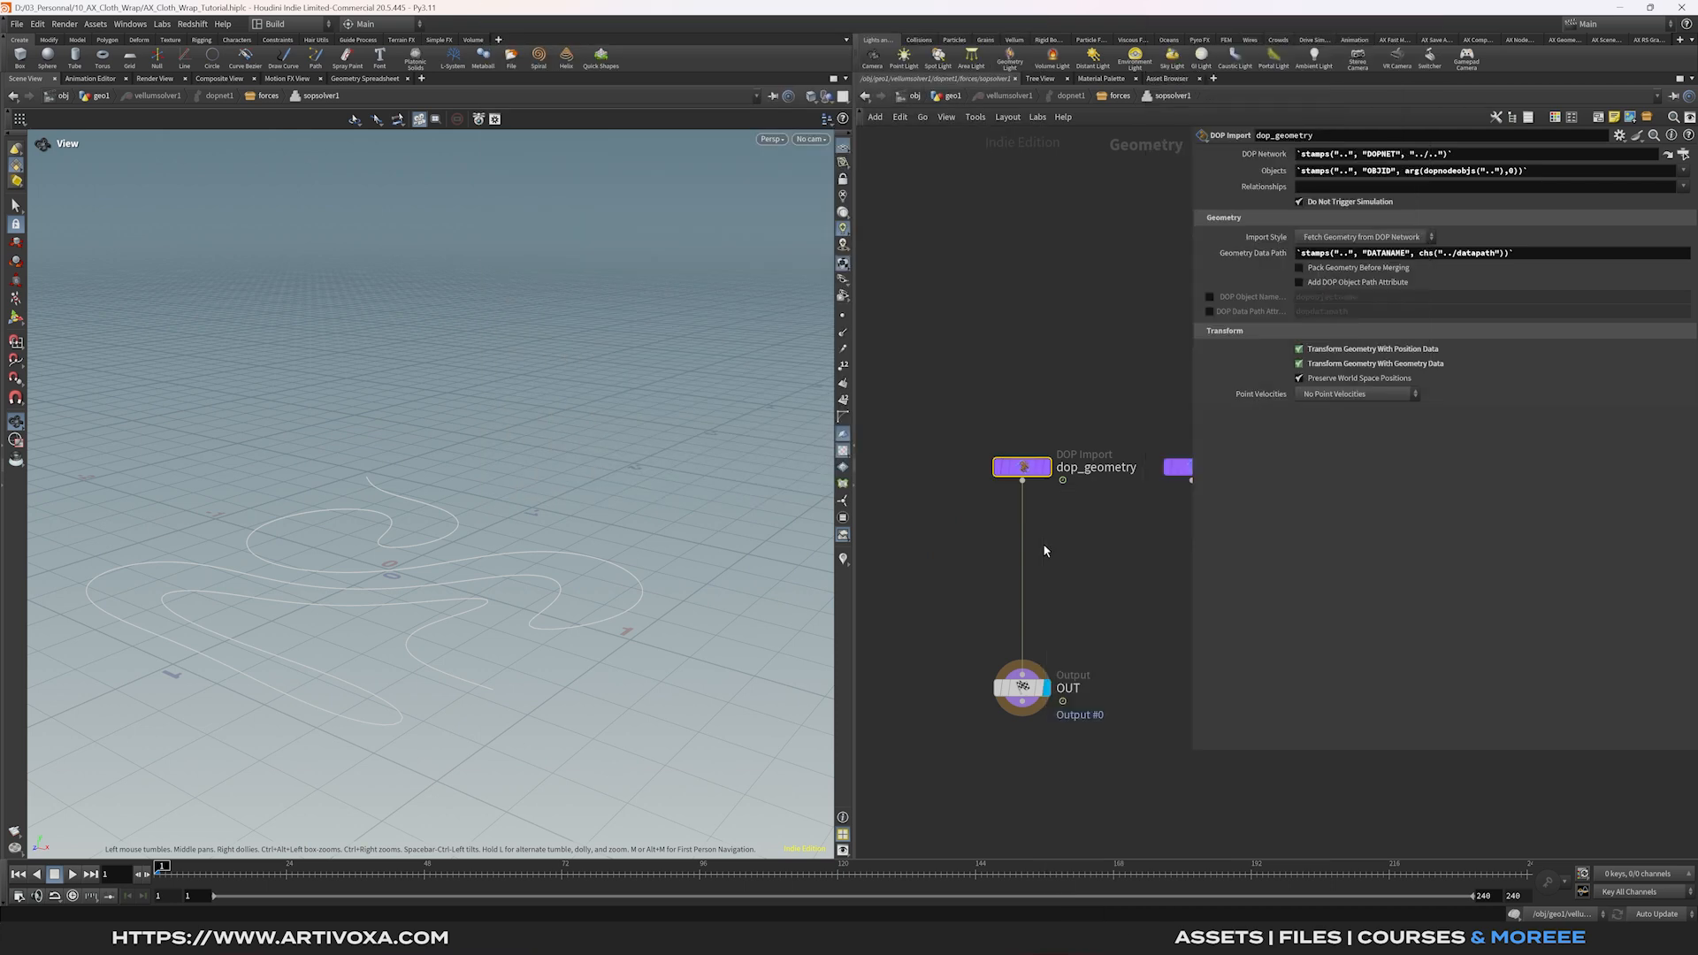
{"action": "left_click", "coordinate": [1043, 543]}
{"action": "mouse_move", "coordinate": [1052, 544]}
{"action": "left_mouse_down"}
{"action": "mouse_move", "coordinate": [1026, 553]}
{"action": "mouse_move", "coordinate": [1032, 570]}
{"action": "left_mouse_up"}
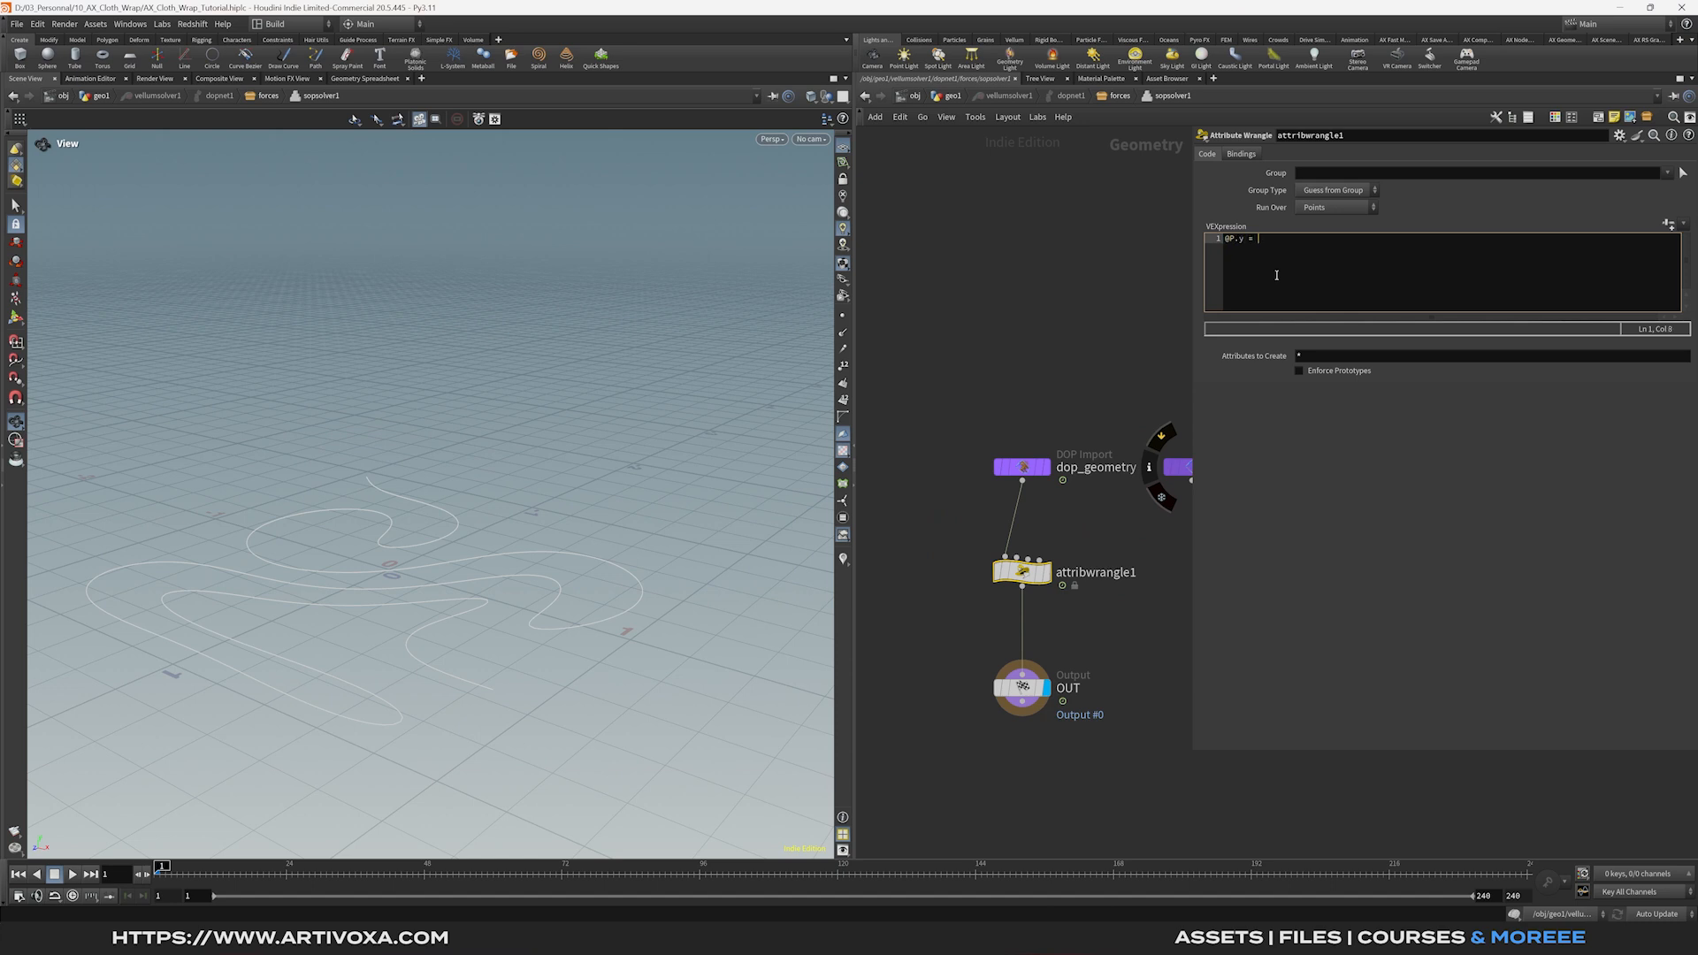
Write @P.y = 0; and @v.y =0; in the Attribute Wrangle to hold the points on the ground plane.
{"action": "type", "text": "0;"}
{"action": "key", "text": "Return"}
{"action": "type", "text": "@v.y =0;"}
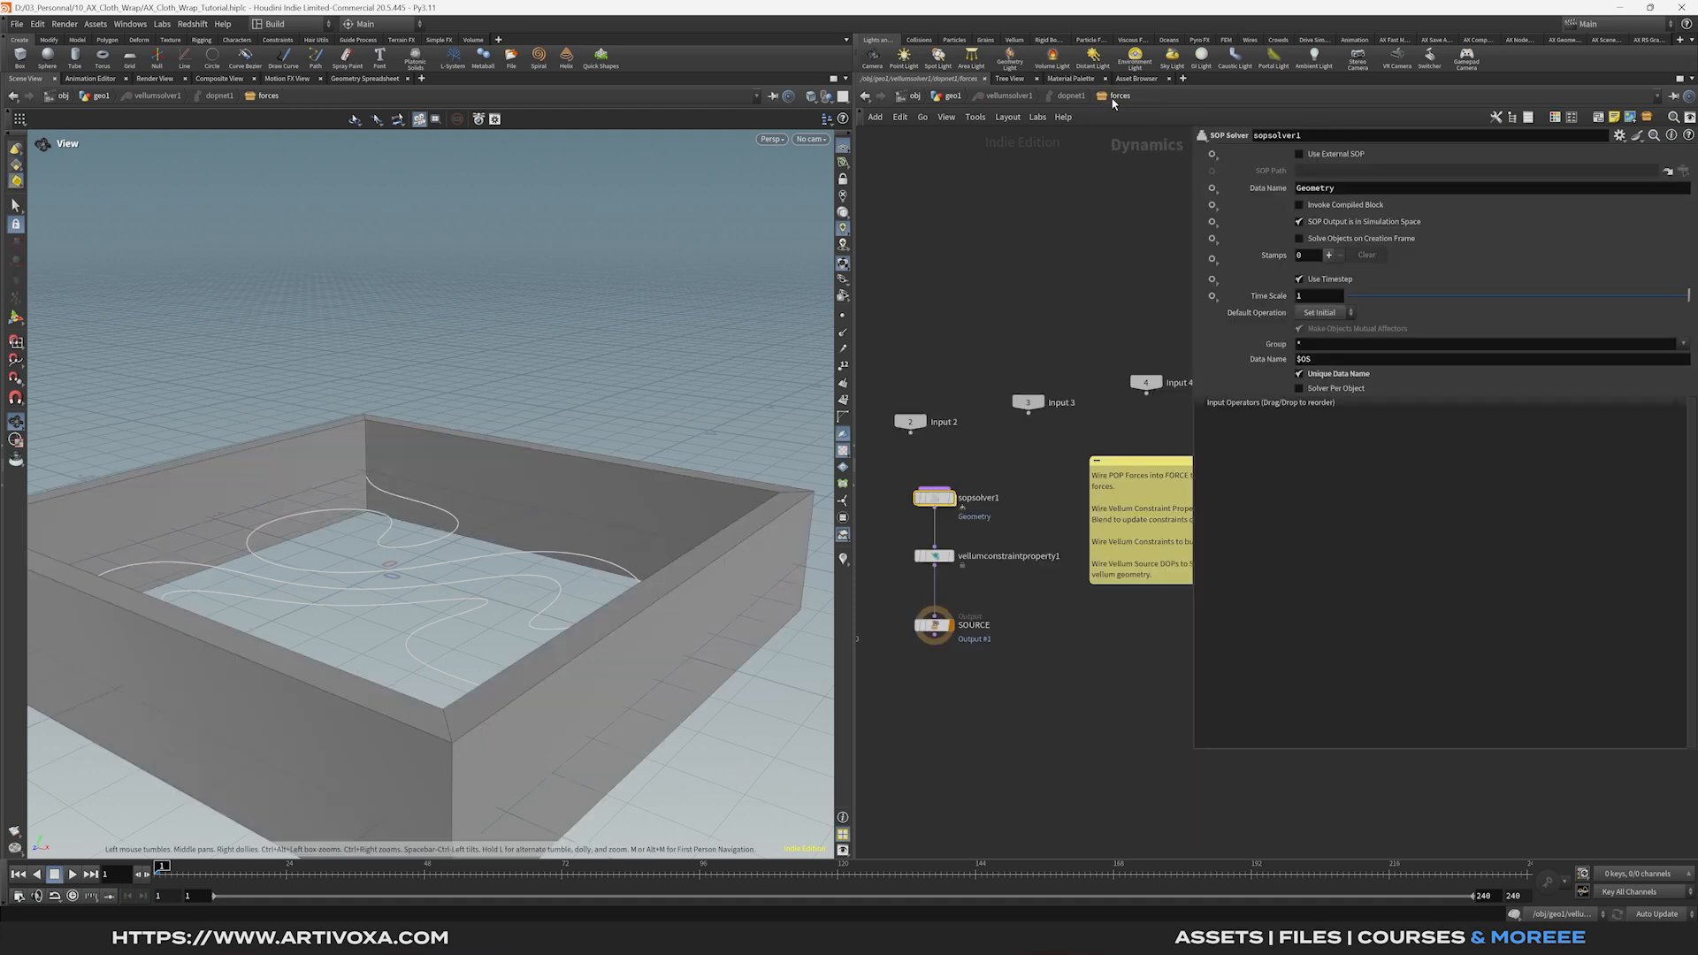
Return to the forces network and play the simulation to check how the curve moves inside the box frame.
{"action": "left_click", "coordinate": [1119, 95]}
{"action": "left_click", "coordinate": [72, 874]}
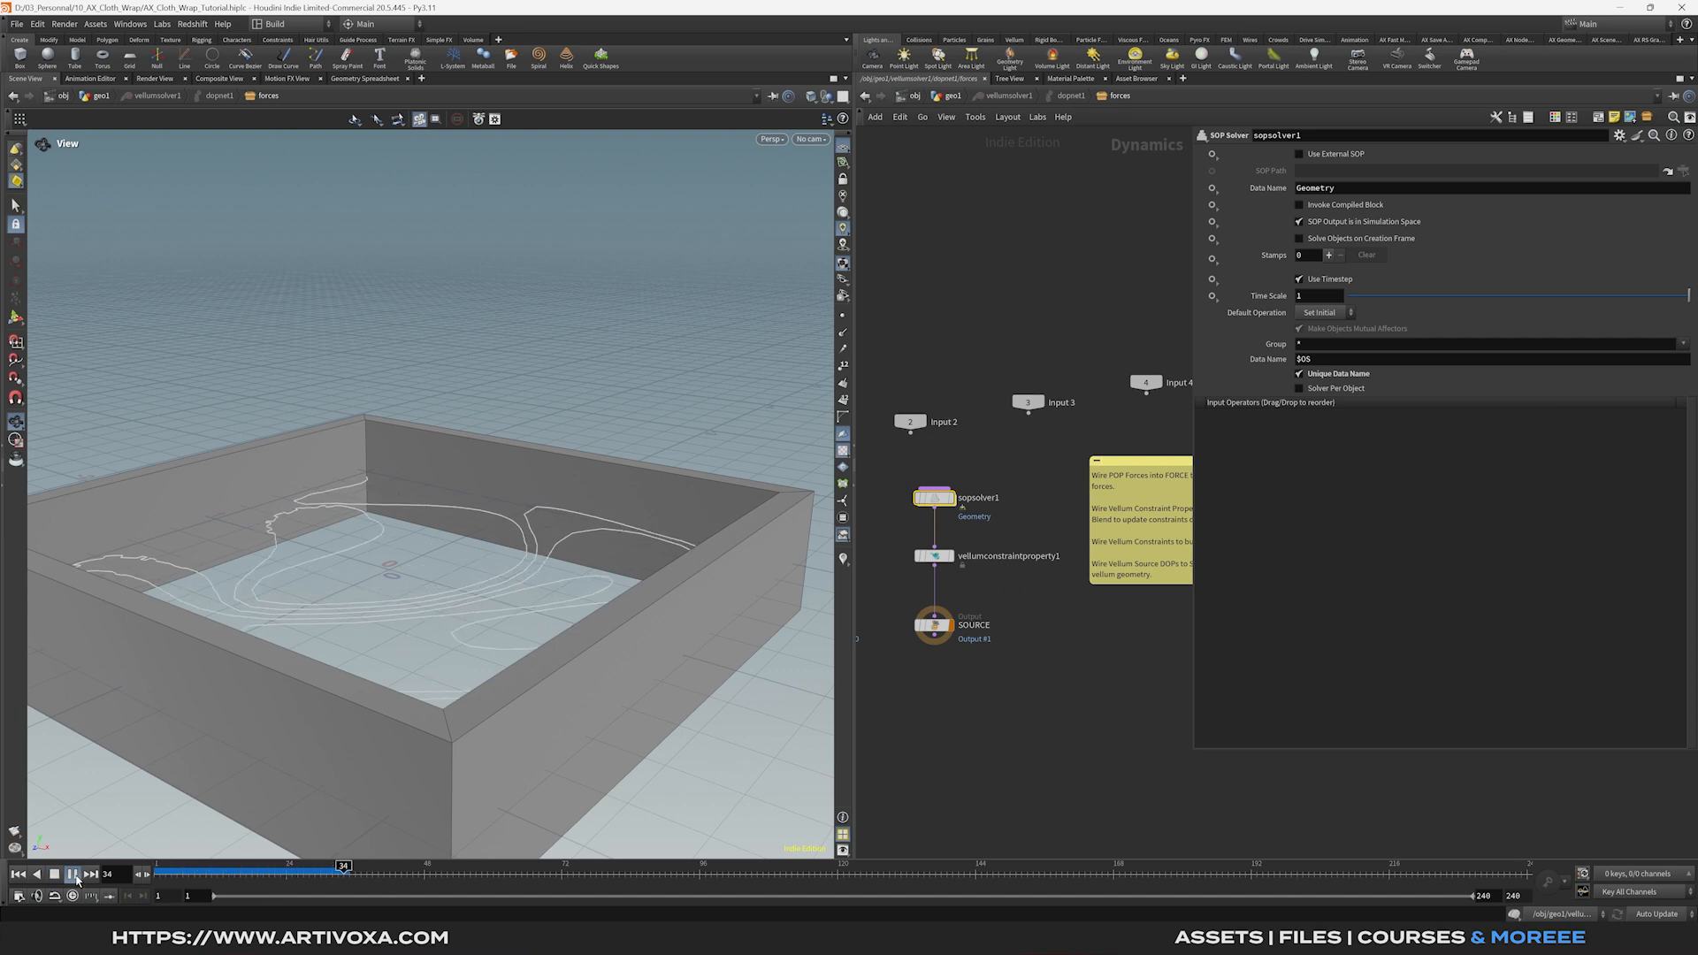
{"action": "left_click", "coordinate": [73, 874]}
{"action": "left_click_drag", "start_coordinate": [380, 575], "coordinate": [492, 548]}
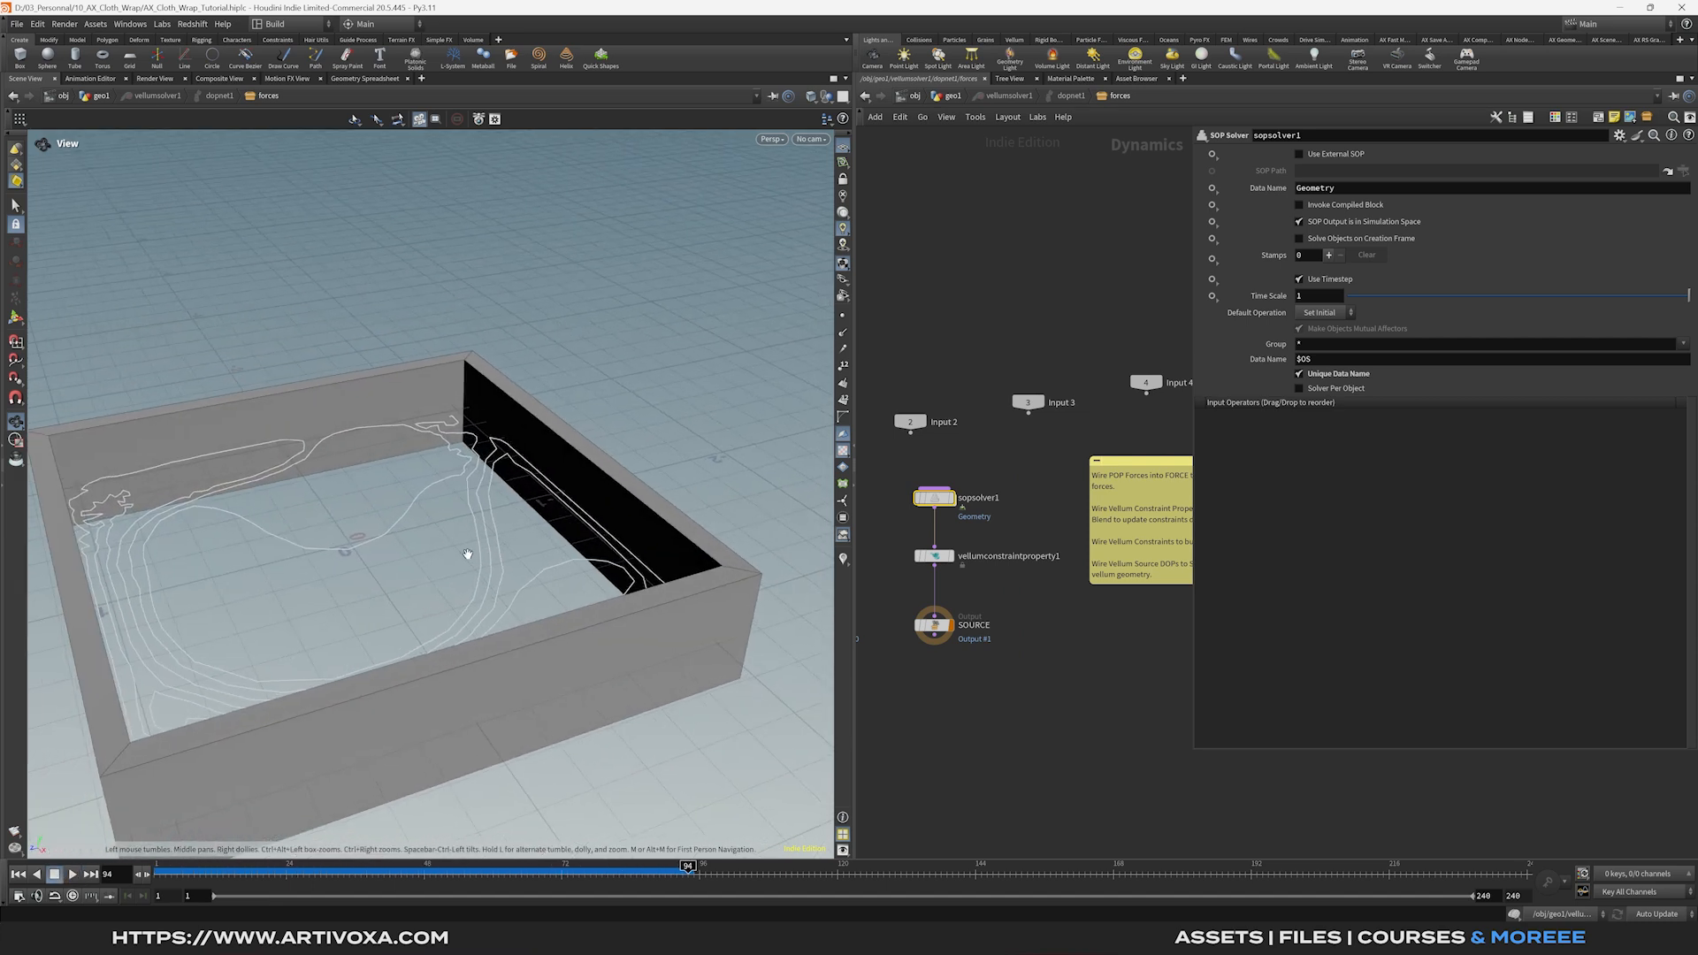
Add a POP Drag node and wire it into the FORCE output.
{"action": "middle_click_drag", "start_coordinate": [871, 550], "coordinate": [964, 548]}
{"action": "key", "text": "Tab"}
{"action": "type", "text": "popdrag"}
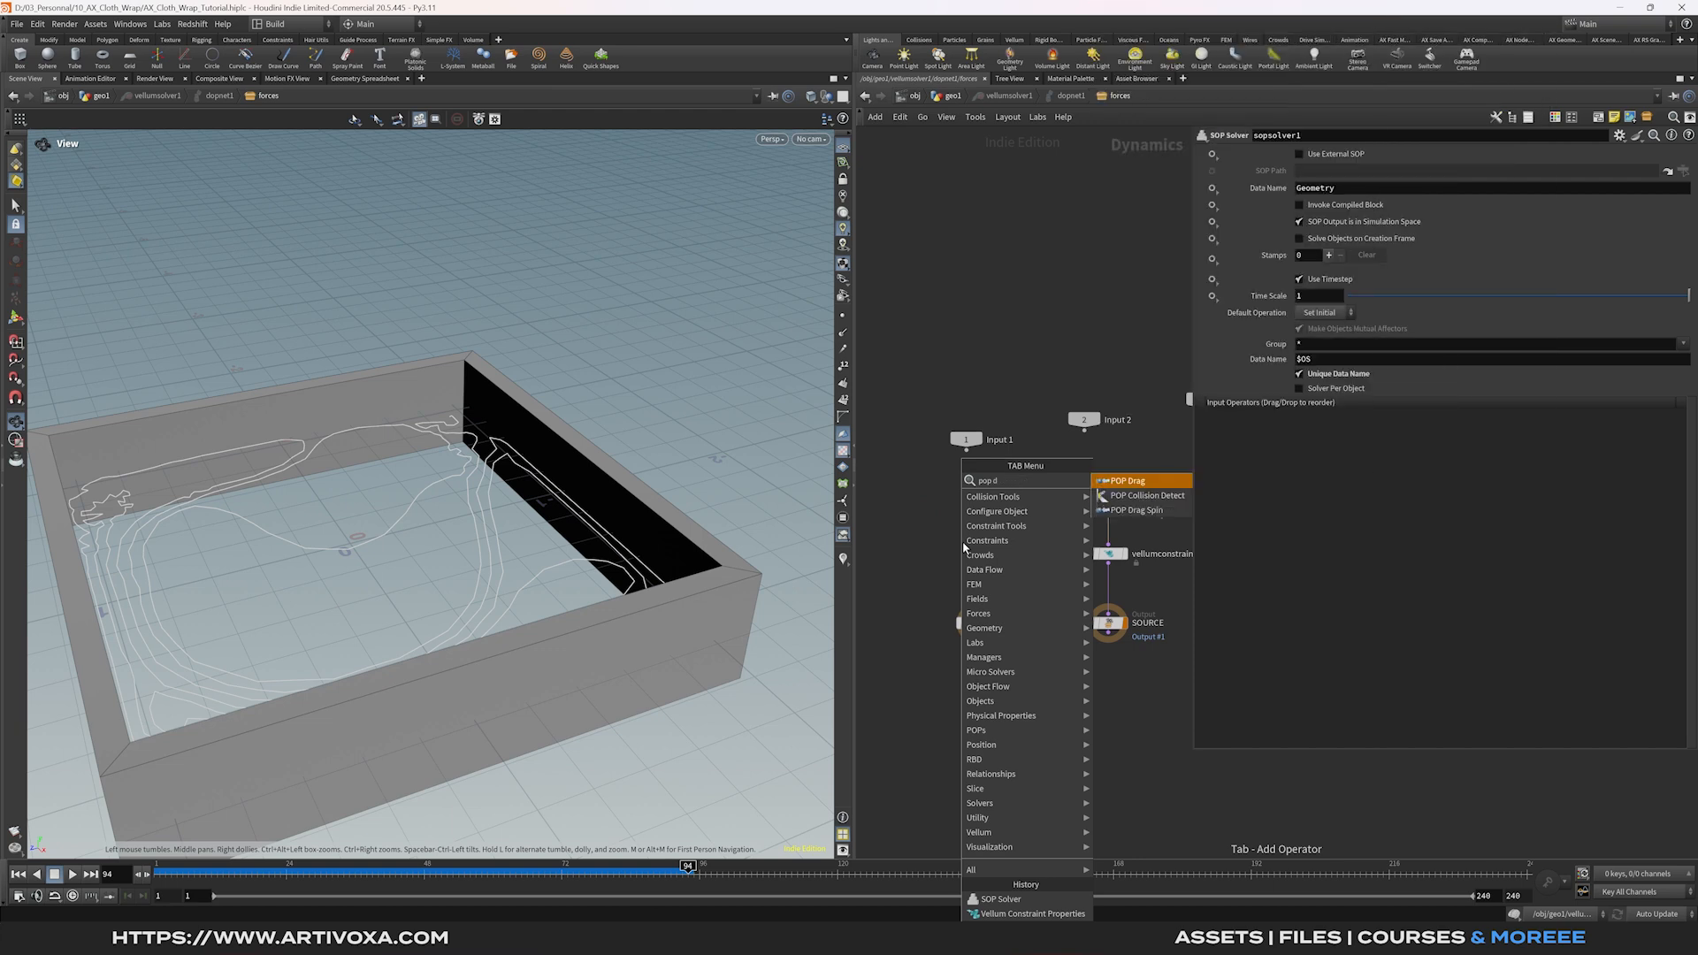
{"action": "key", "text": "Return"}
{"action": "left_click", "coordinate": [962, 541]}
{"action": "left_click", "coordinate": [961, 551]}
{"action": "left_click", "coordinate": [976, 611]}
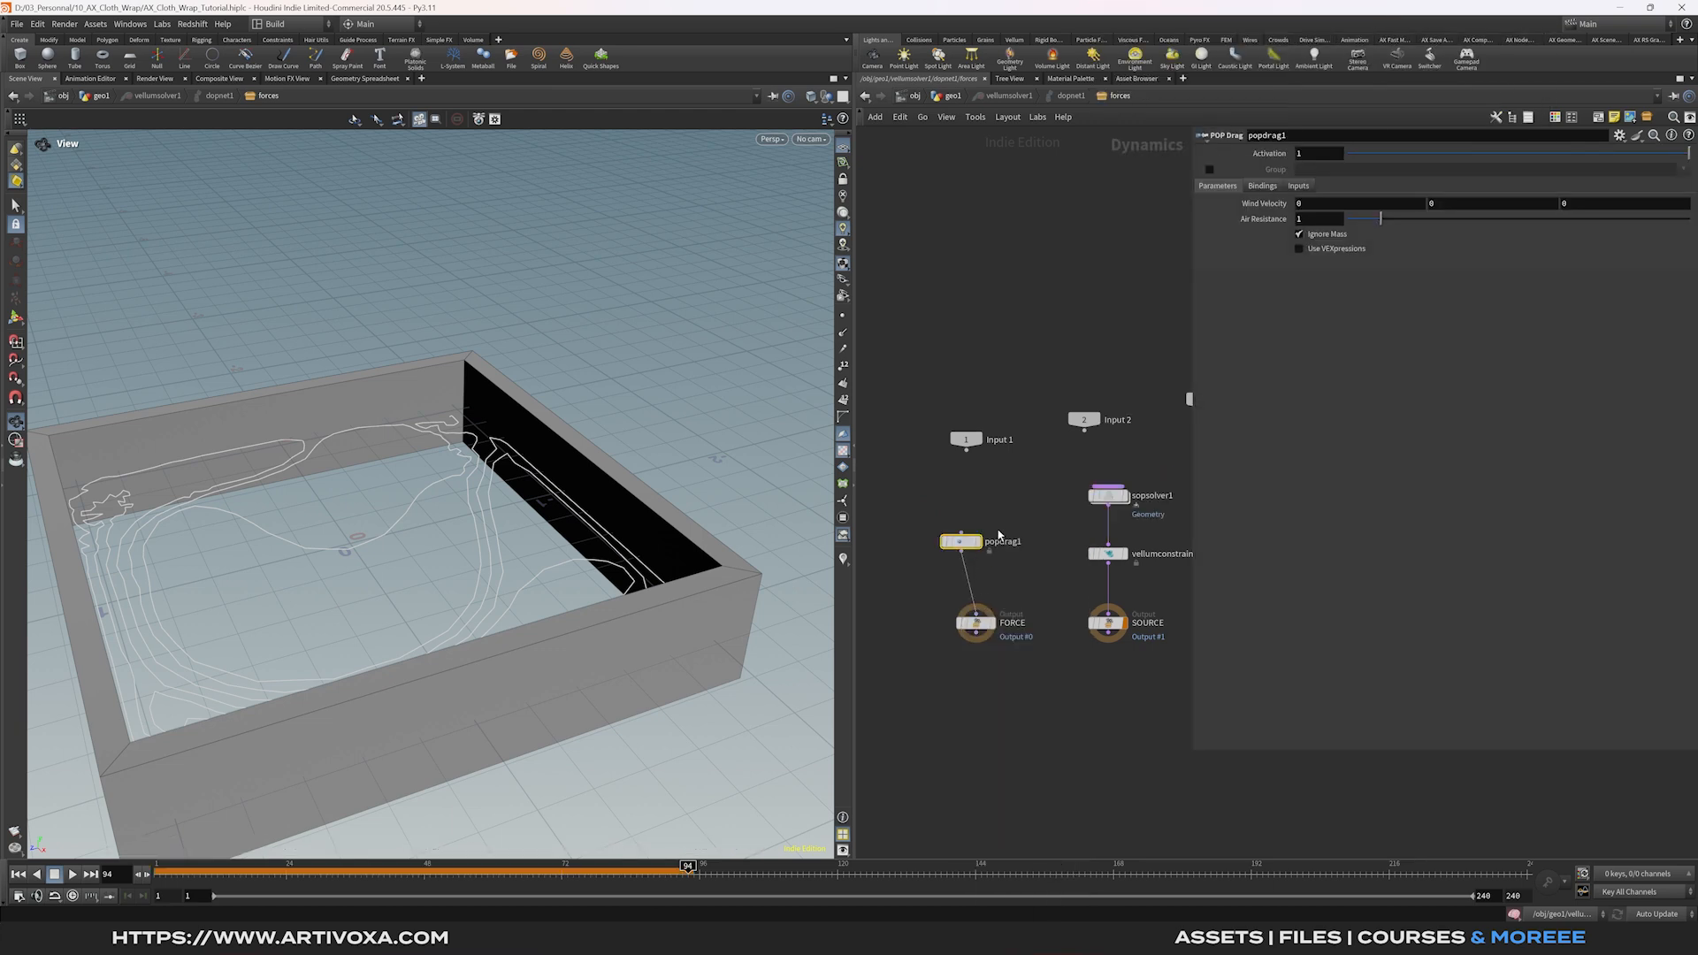
Replay the simulation from the first frame with popdrag1 active, and straighten that node's position in the network.
{"action": "left_click", "coordinate": [1327, 220]}
{"action": "key", "text": "Return"}
{"action": "left_click", "coordinate": [18, 874]}
{"action": "left_click", "coordinate": [73, 873]}
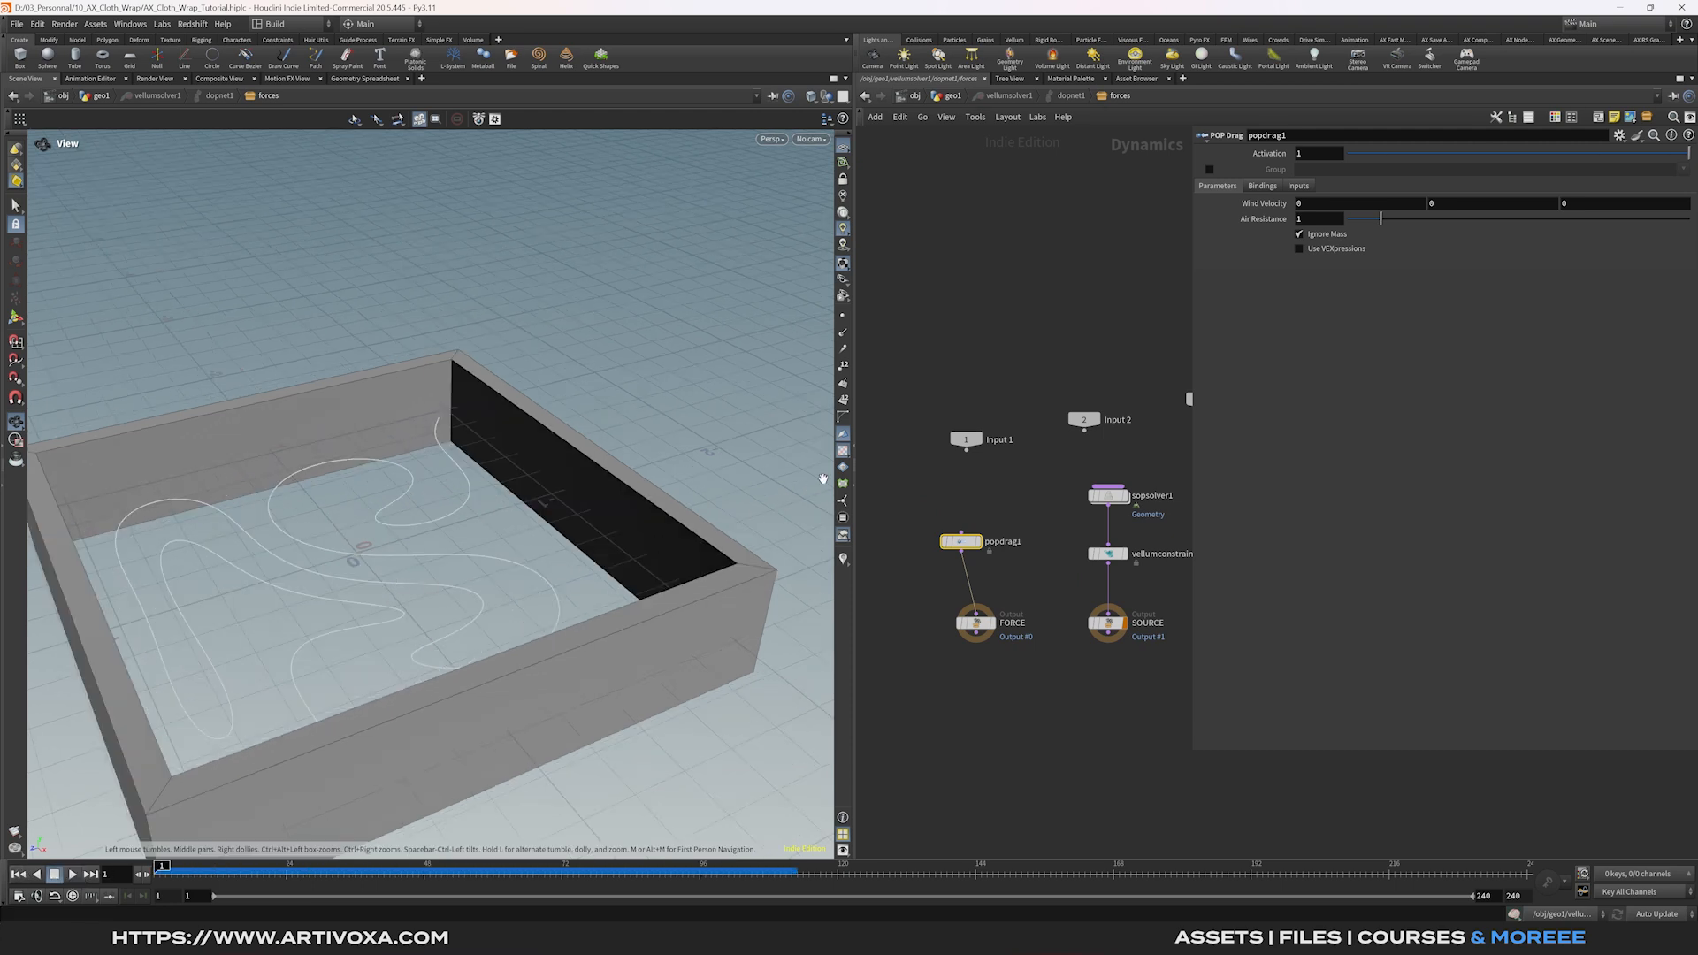
{"action": "left_click_drag", "start_coordinate": [978, 546], "coordinate": [978, 548]}
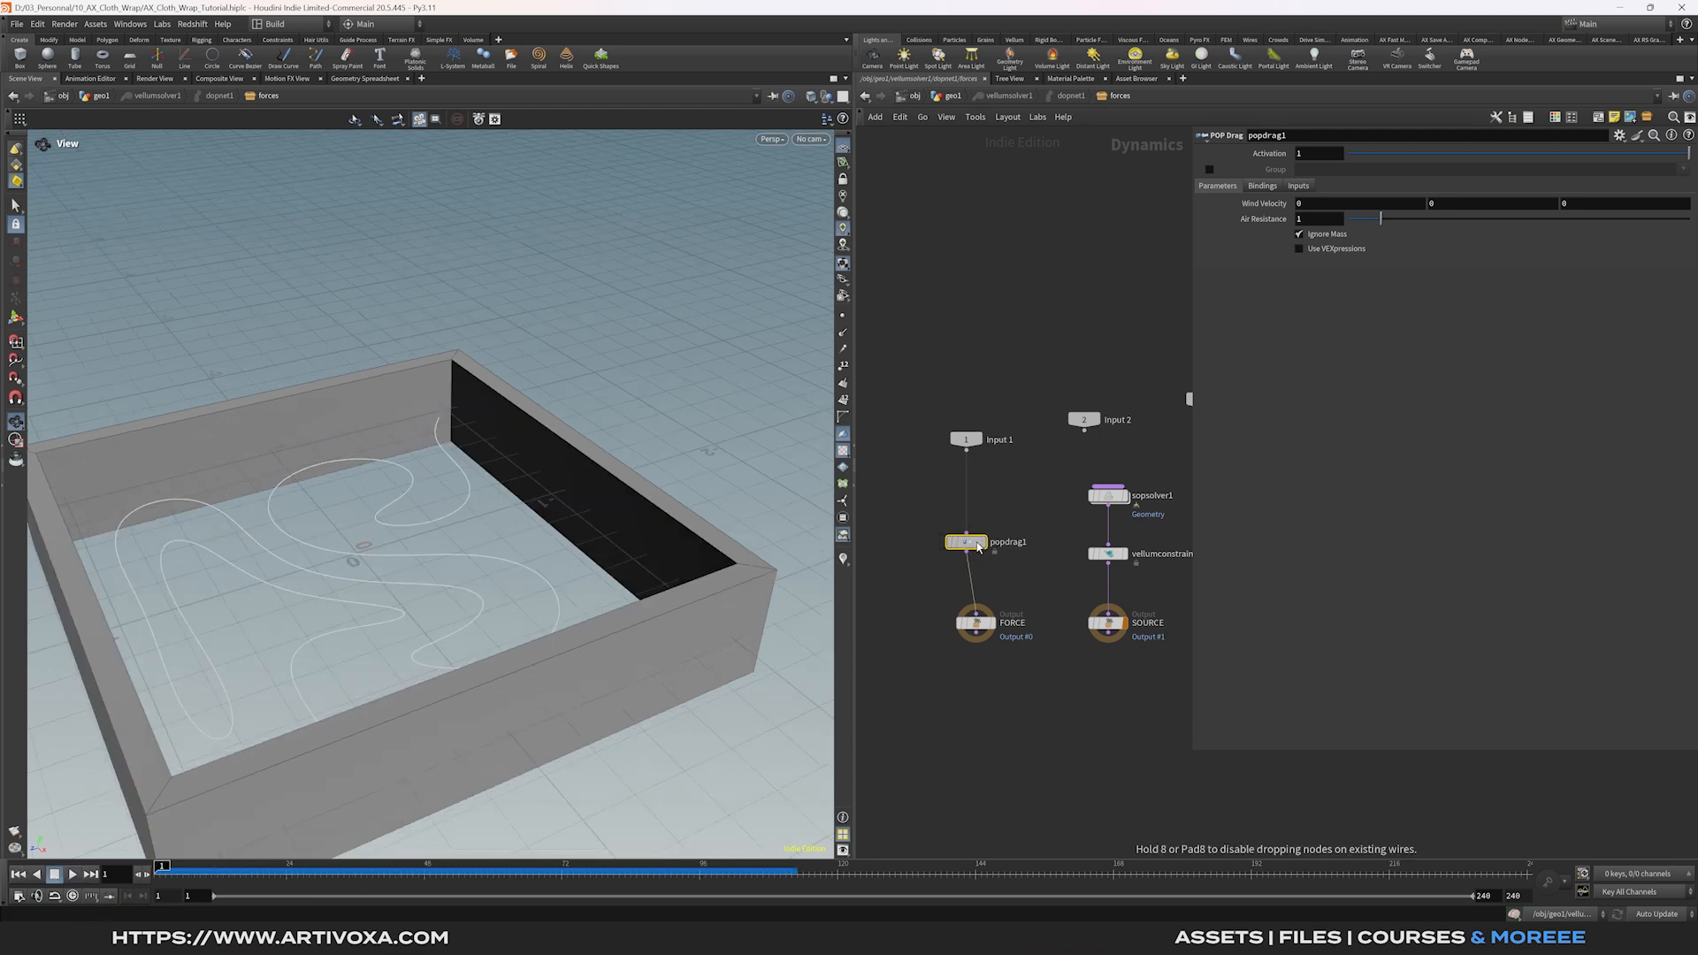
Return to the geo1 network and review the stretch and bend settings of vellumhair1.
{"action": "left_click", "coordinate": [952, 97]}
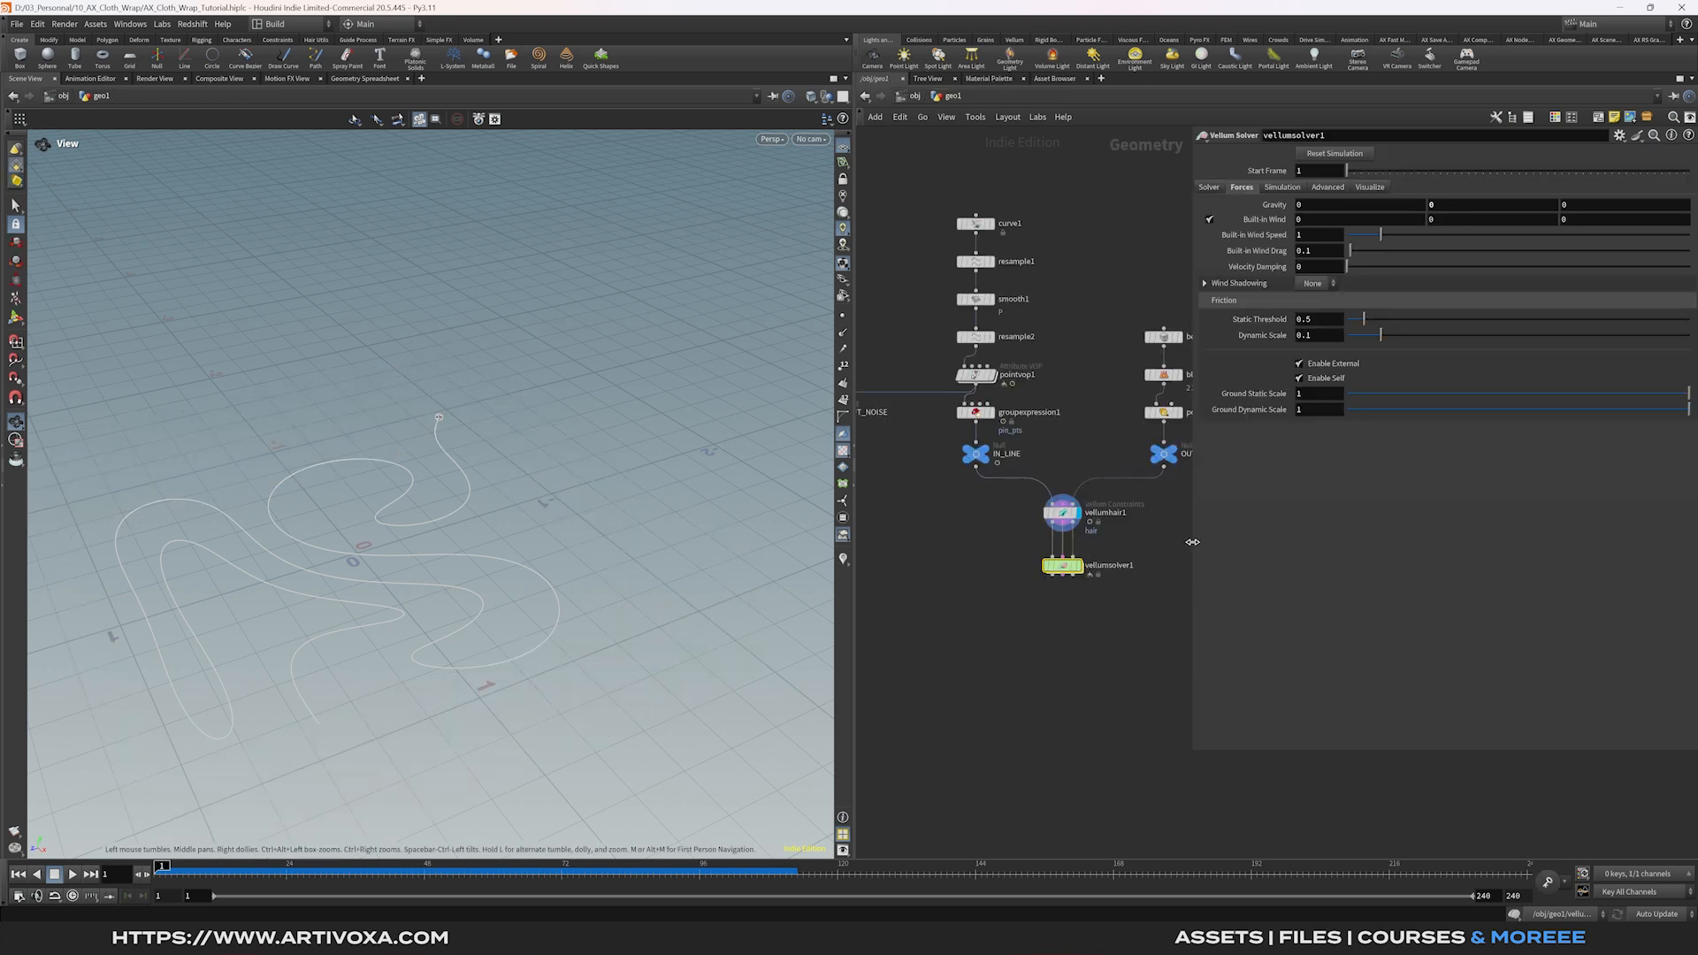
{"action": "left_click_drag", "start_coordinate": [1192, 542], "coordinate": [1217, 541]}
{"action": "left_click", "coordinate": [1062, 513]}
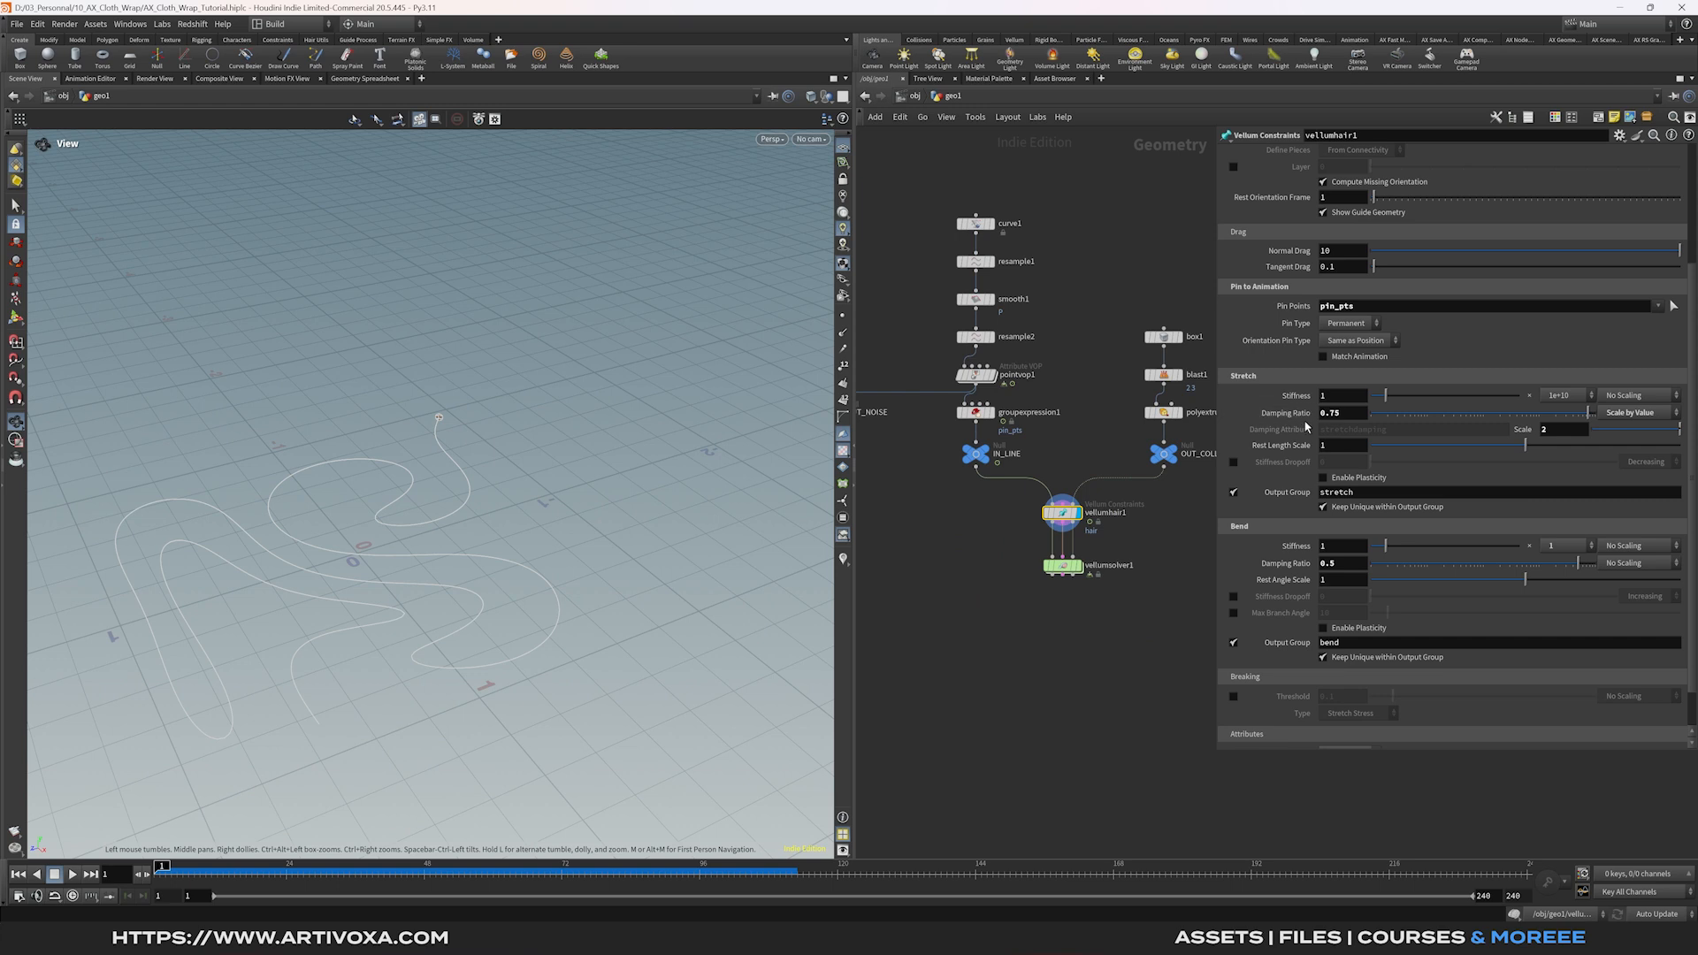
{"action": "middle_click_drag", "start_coordinate": [1112, 578], "coordinate": [1100, 506]}
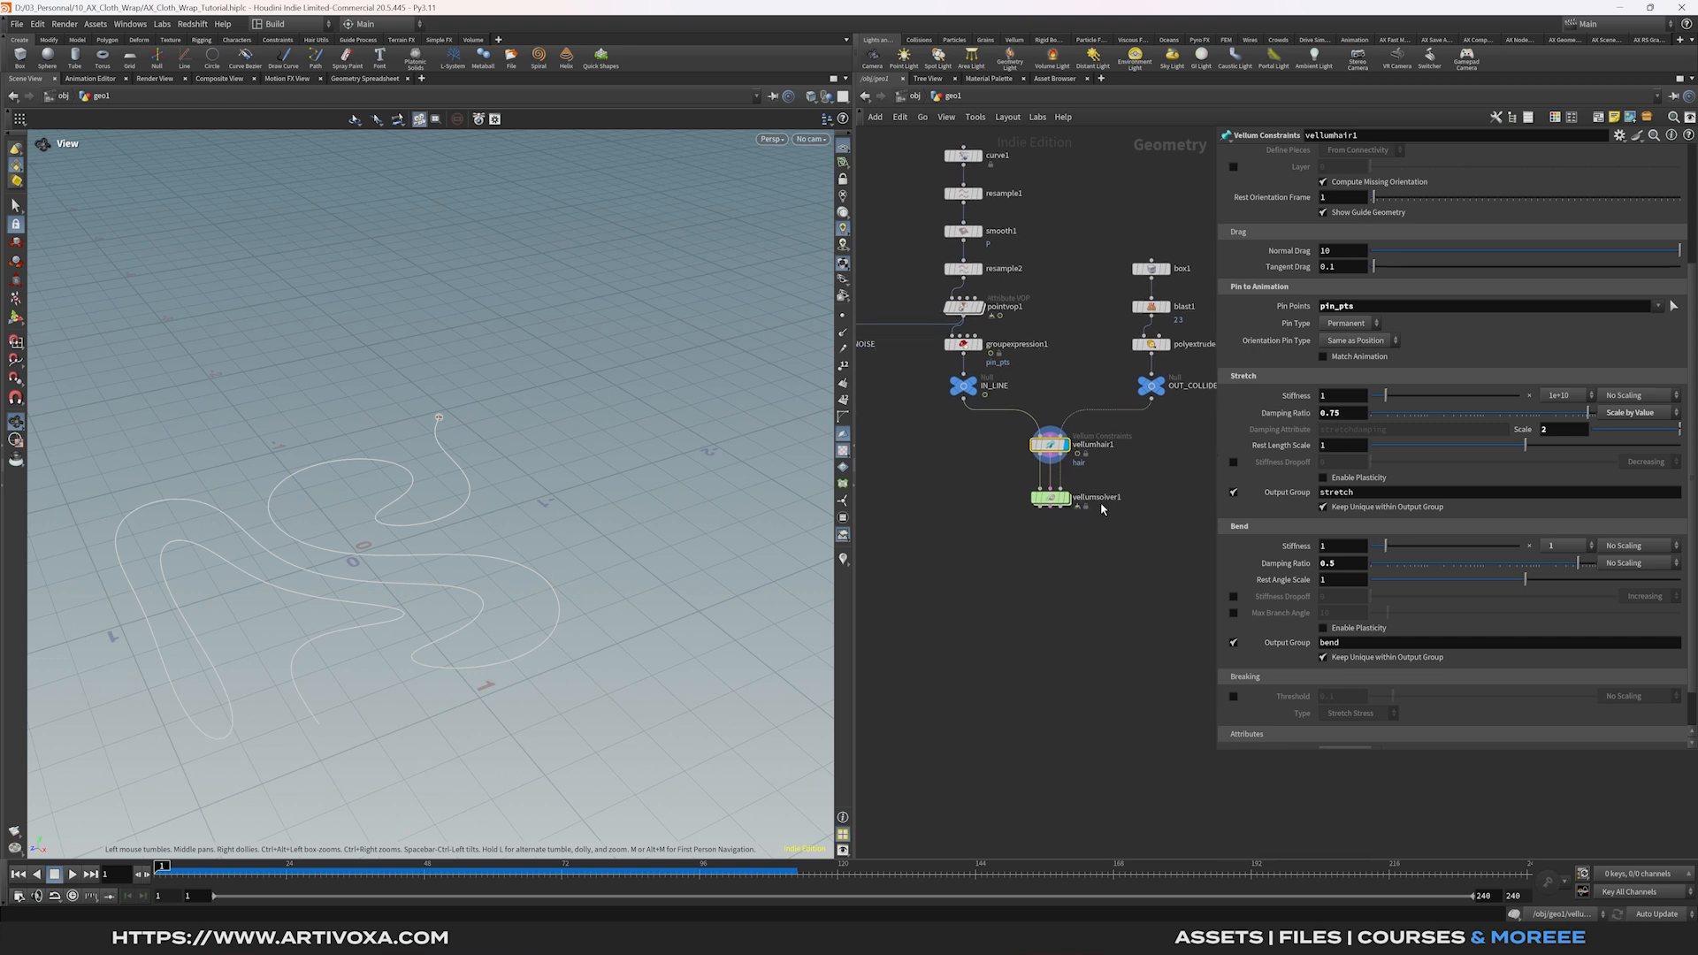
Add a Null named OUT_VELLUM after vellumsolver1, display it and view the simulated curve at frame 47.
{"action": "left_click", "coordinate": [1052, 496]}
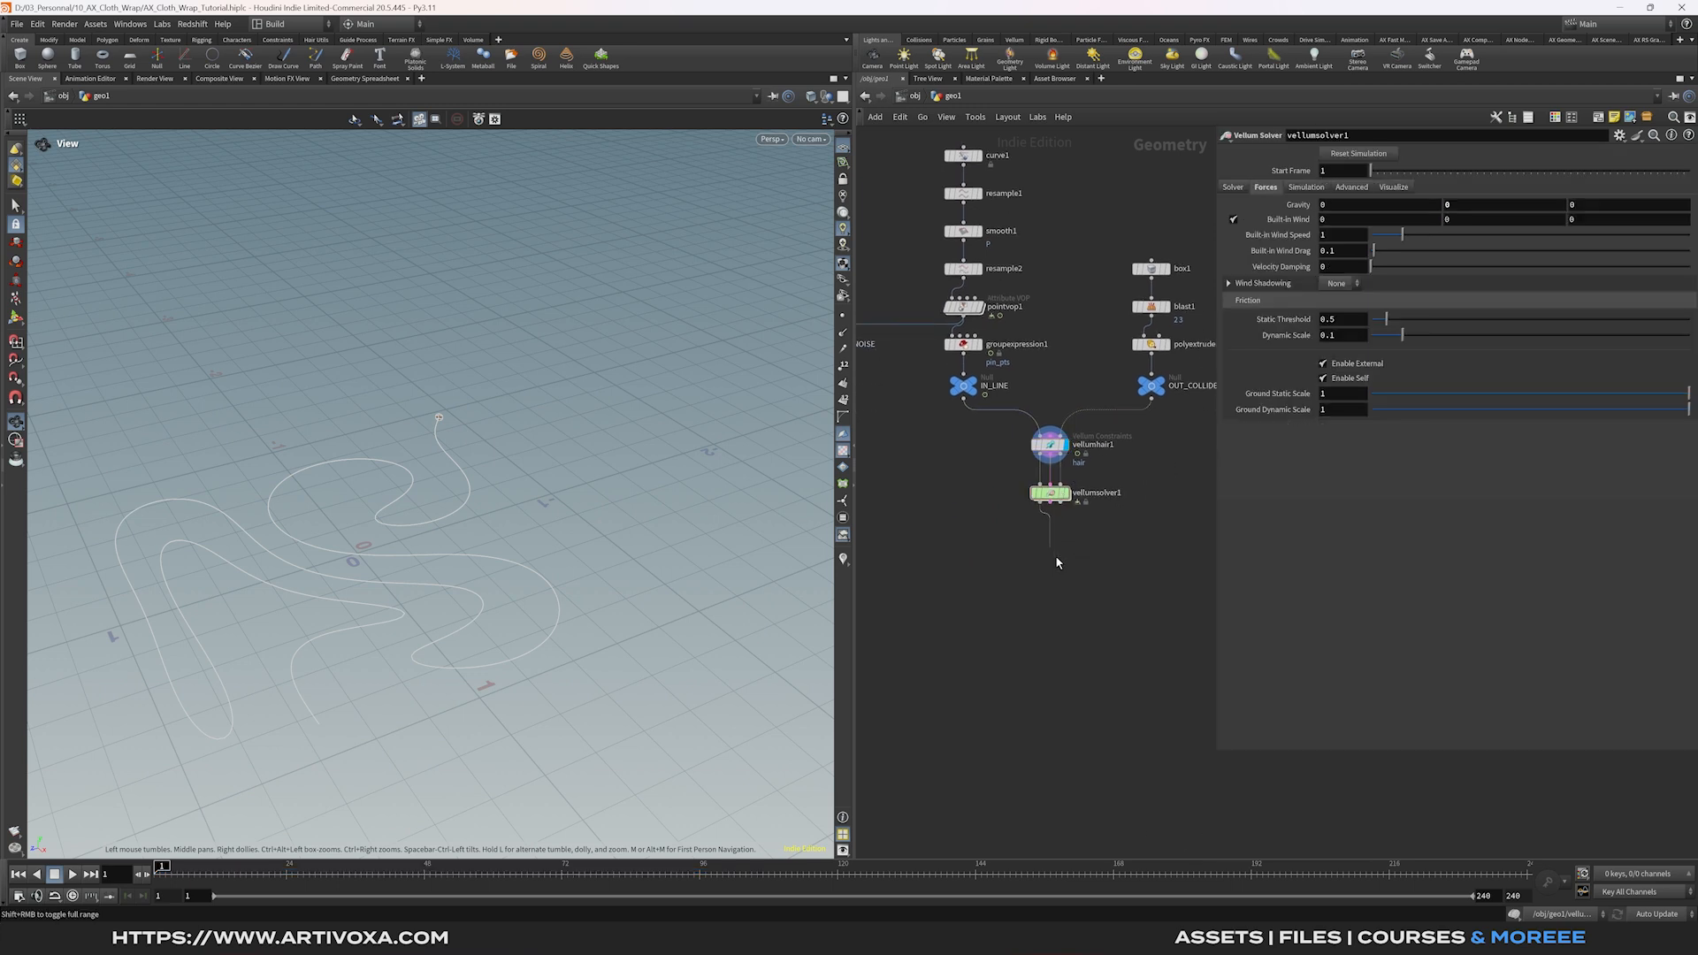
{"action": "key", "text": "Tab"}
{"action": "type", "text": "null"}
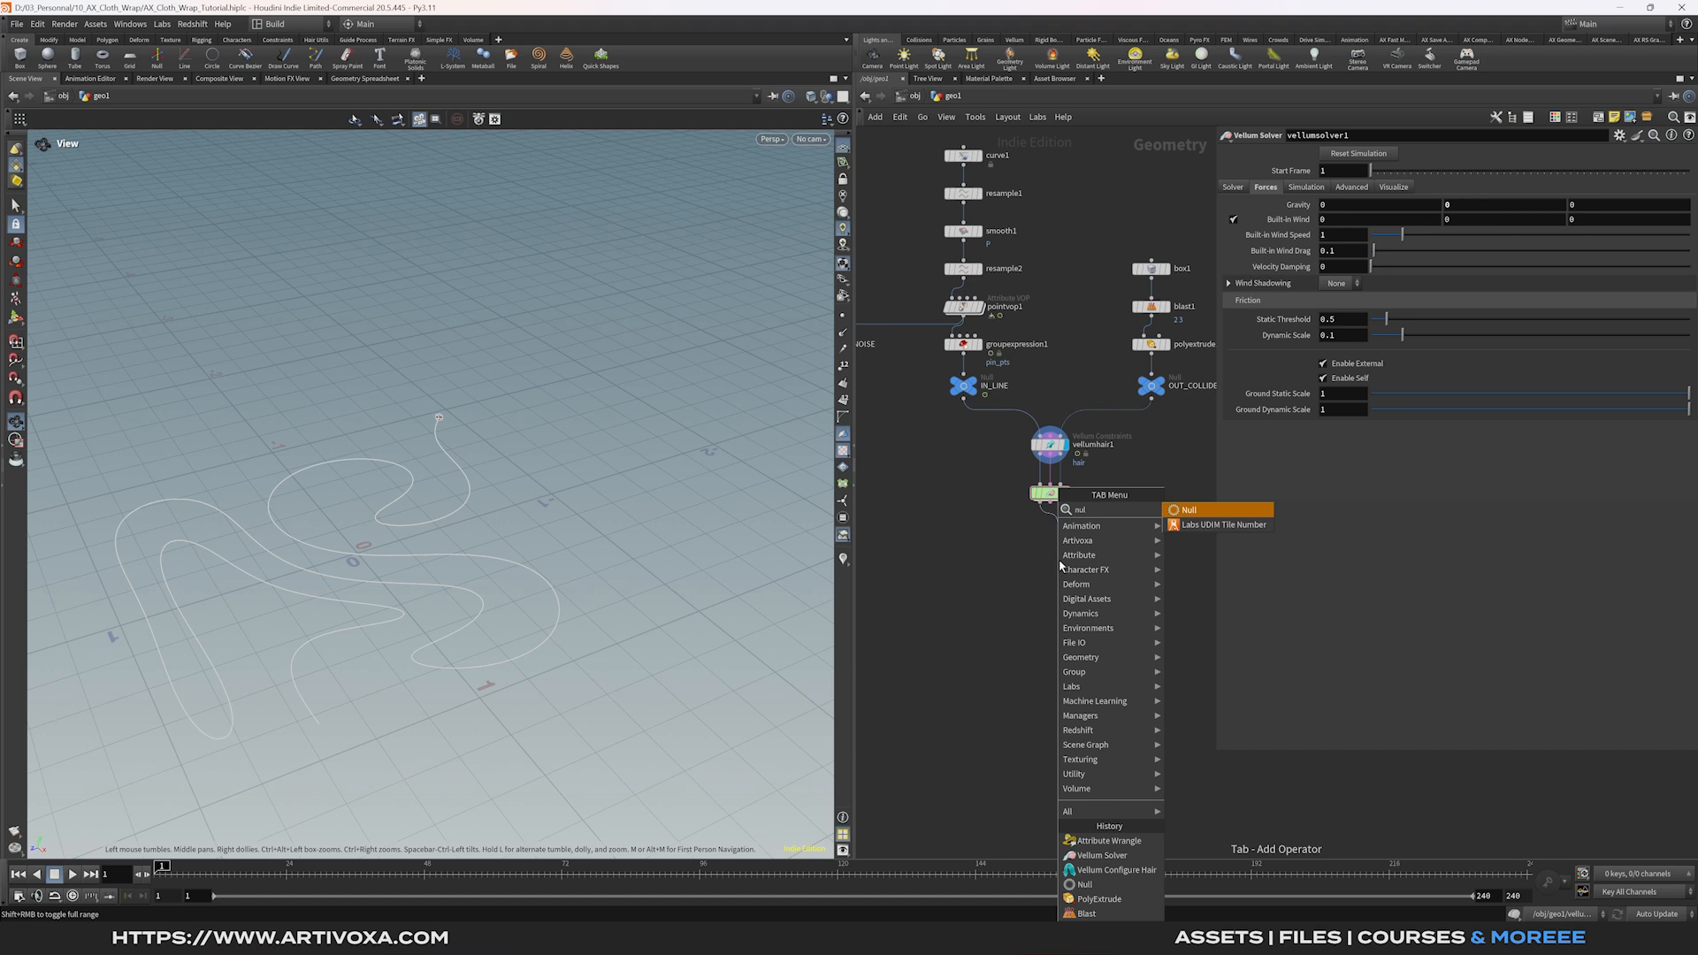
{"action": "key", "text": "Return"}
{"action": "left_click", "coordinate": [1059, 558]}
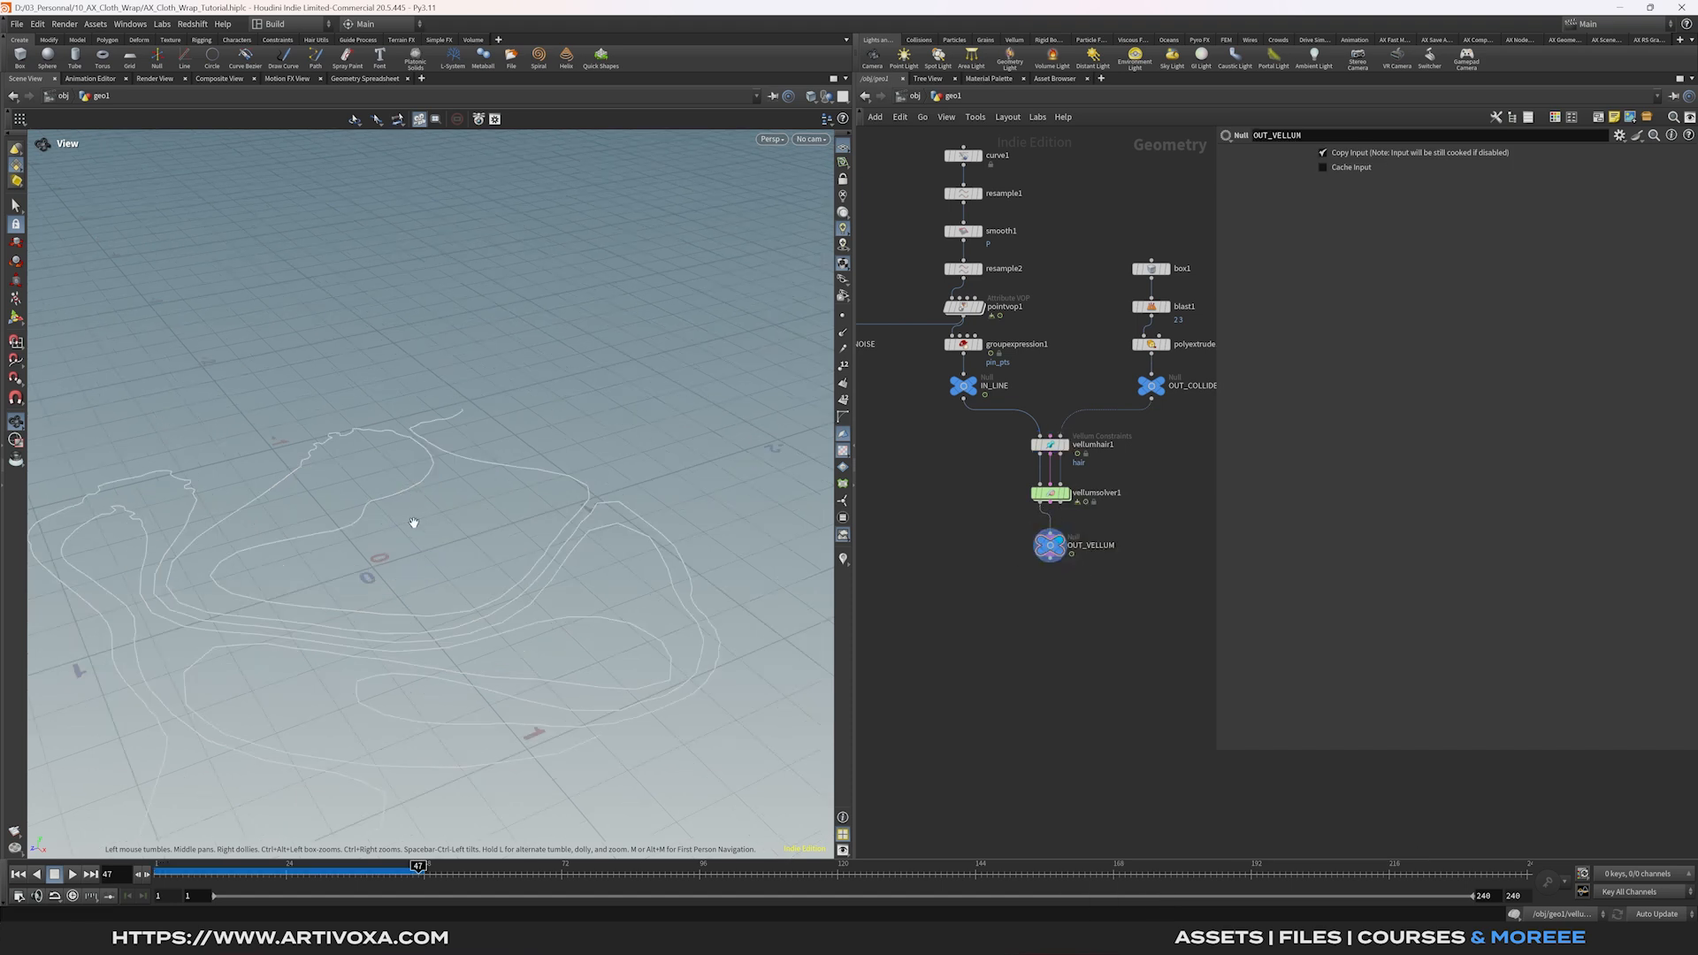
{"action": "left_click_drag", "start_coordinate": [413, 521], "coordinate": [372, 466]}
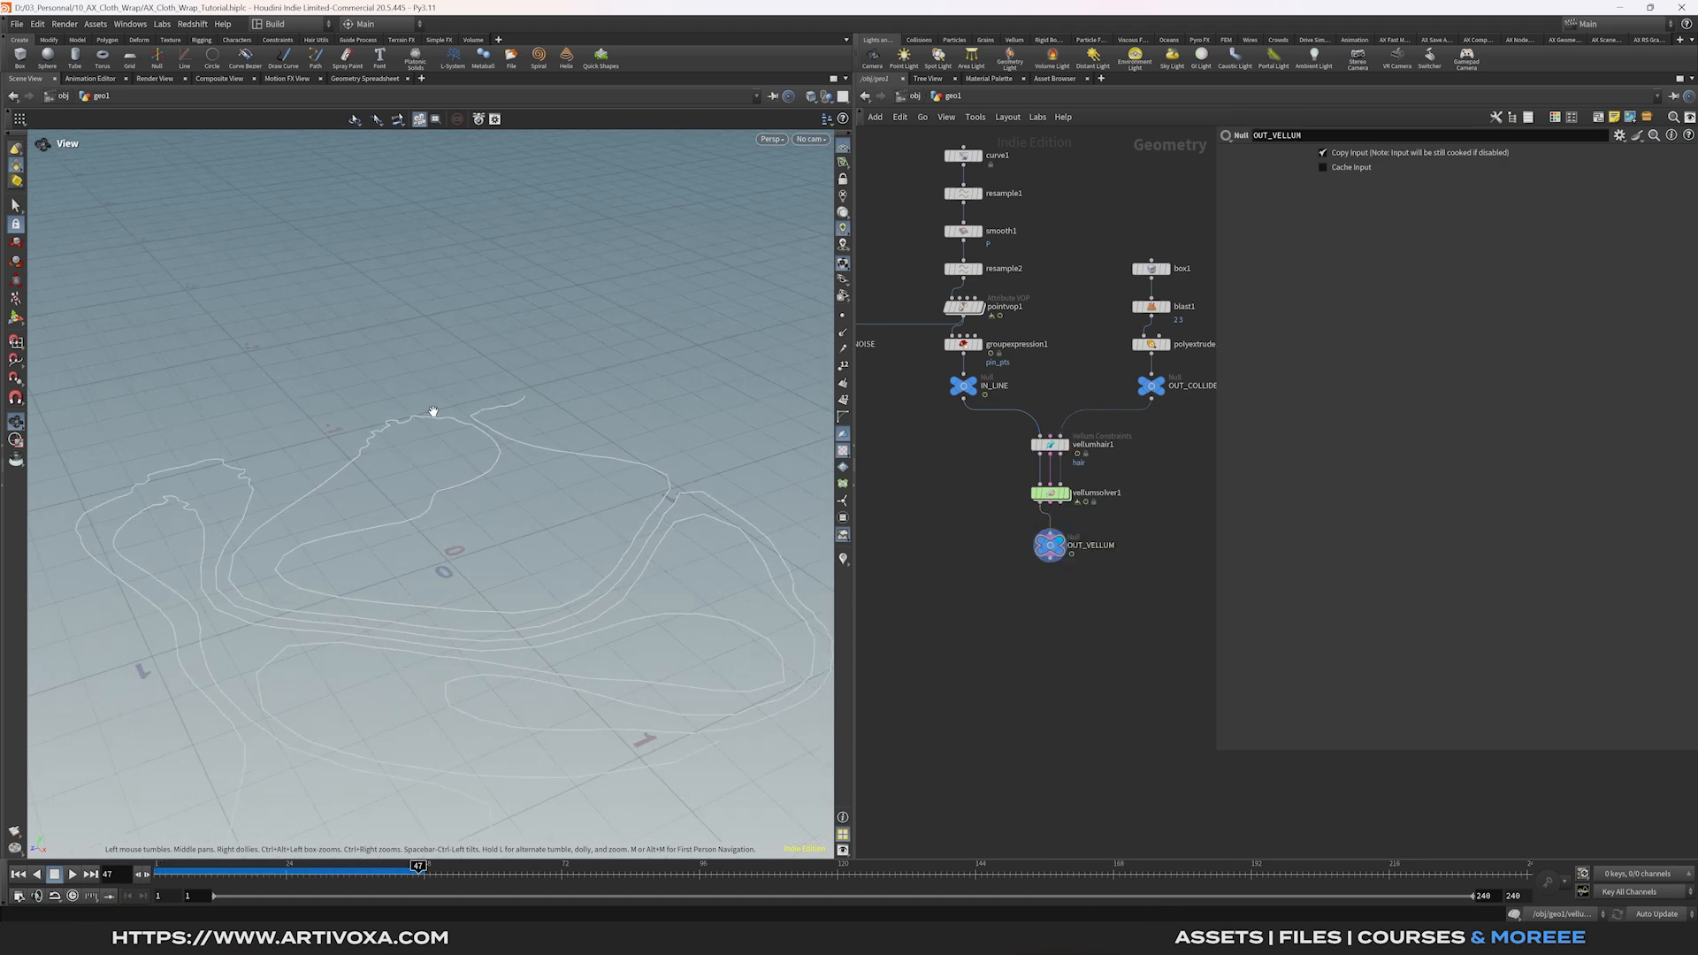
Add a Resample node below OUT_VELLUM, wire it in and display its result.
{"action": "key", "text": "Tab"}
{"action": "type", "text": "resample"}
{"action": "key", "text": "Return"}
{"action": "left_click", "coordinate": [1055, 584]}
{"action": "left_click_drag", "start_coordinate": [1054, 584], "coordinate": [1052, 593]}
{"action": "left_click", "coordinate": [1068, 593]}
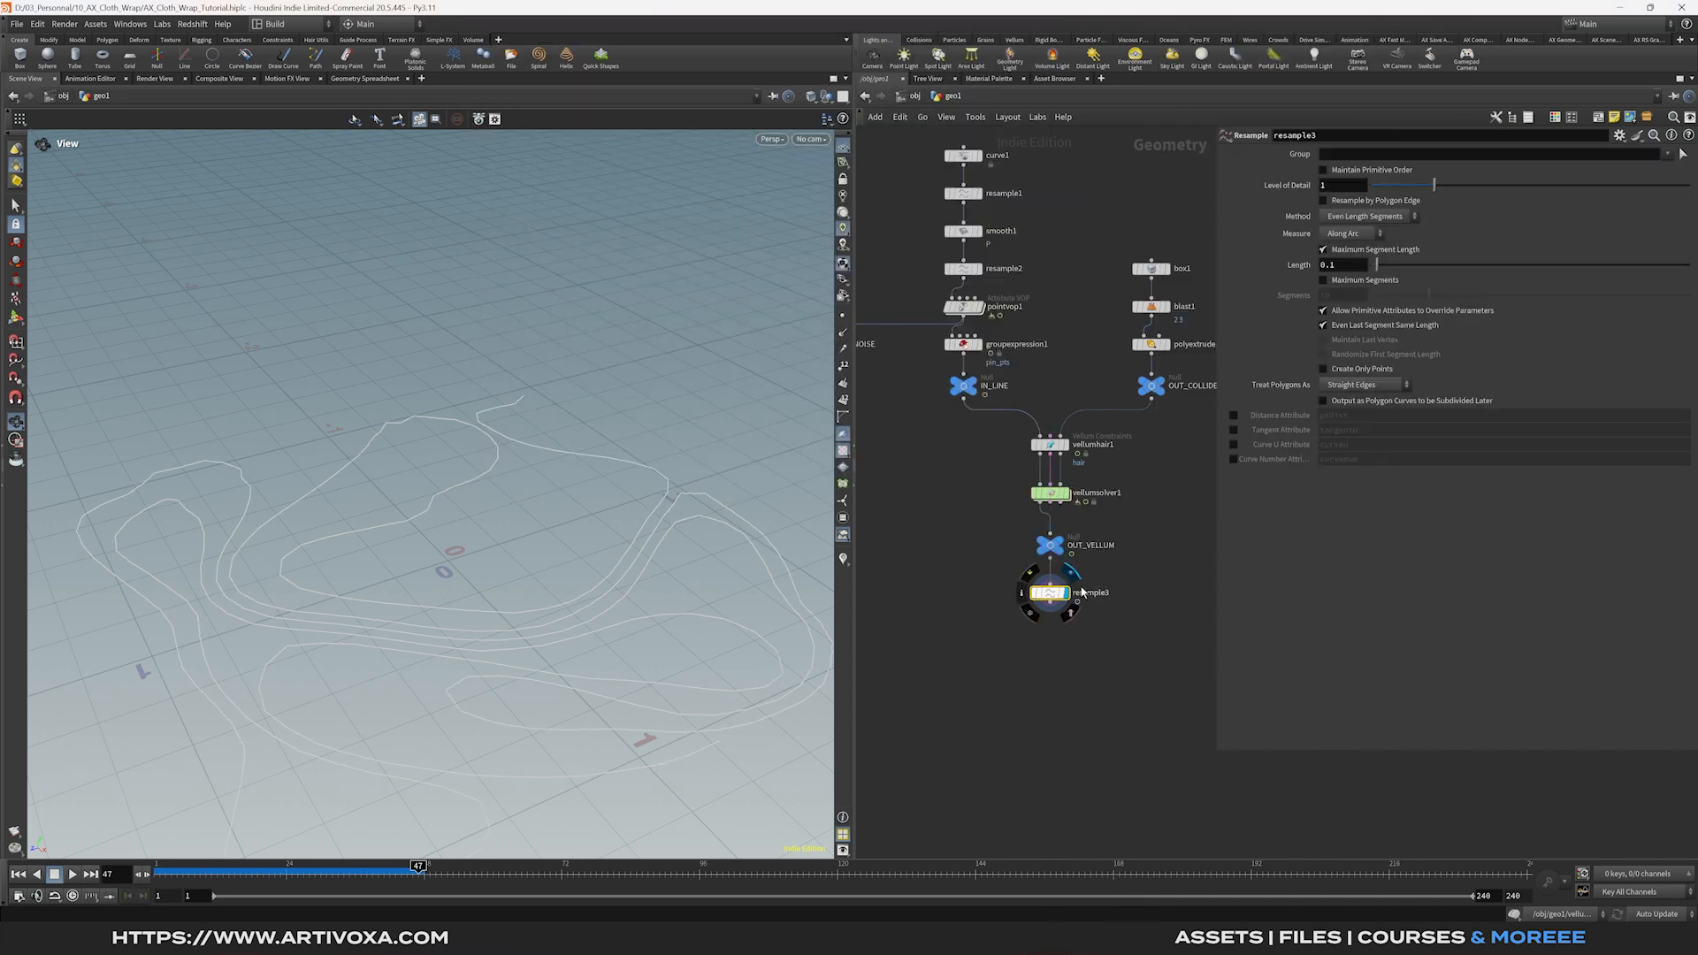
Set resample3's segment length to 0.05 and have it treat polygons as Subdivision Curves.
{"action": "left_click", "coordinate": [1352, 265]}
{"action": "key", "text": "Return"}
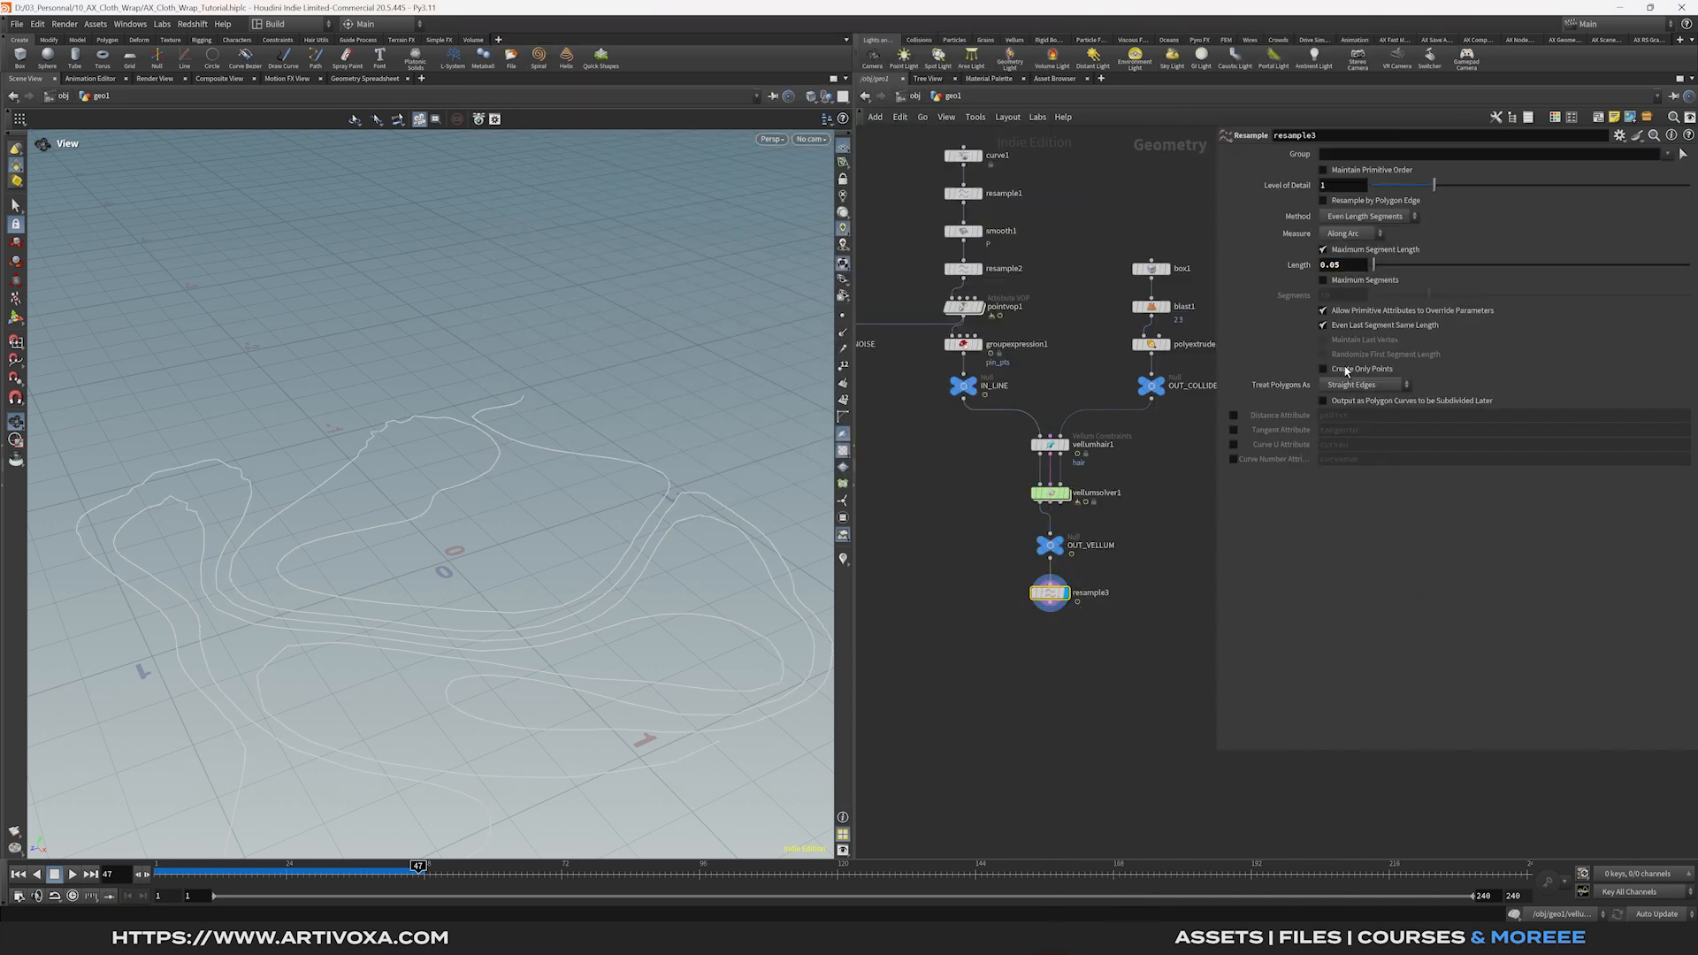
{"action": "left_click", "coordinate": [1362, 385]}
{"action": "left_click", "coordinate": [1361, 413]}
Add a Smooth node after resample3 and display its result.
{"action": "middle_click_drag", "start_coordinate": [1130, 711], "coordinate": [1123, 677]}
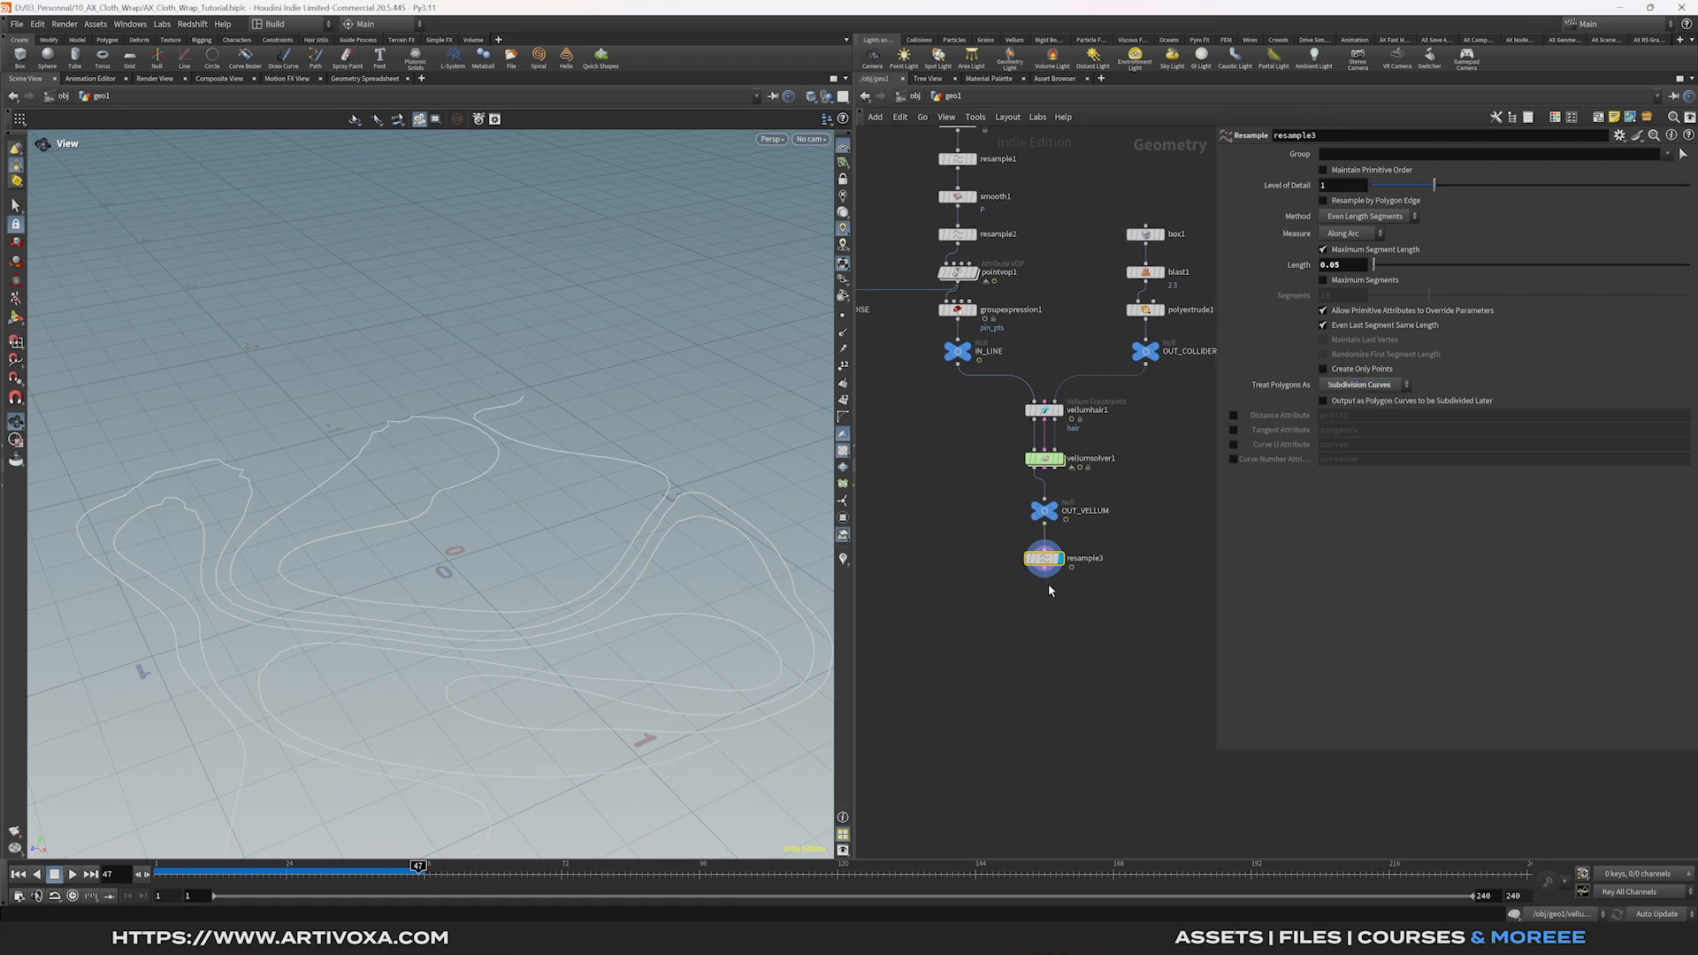
{"action": "key", "text": "Tab"}
{"action": "type", "text": "smooth"}
{"action": "key", "text": "Return"}
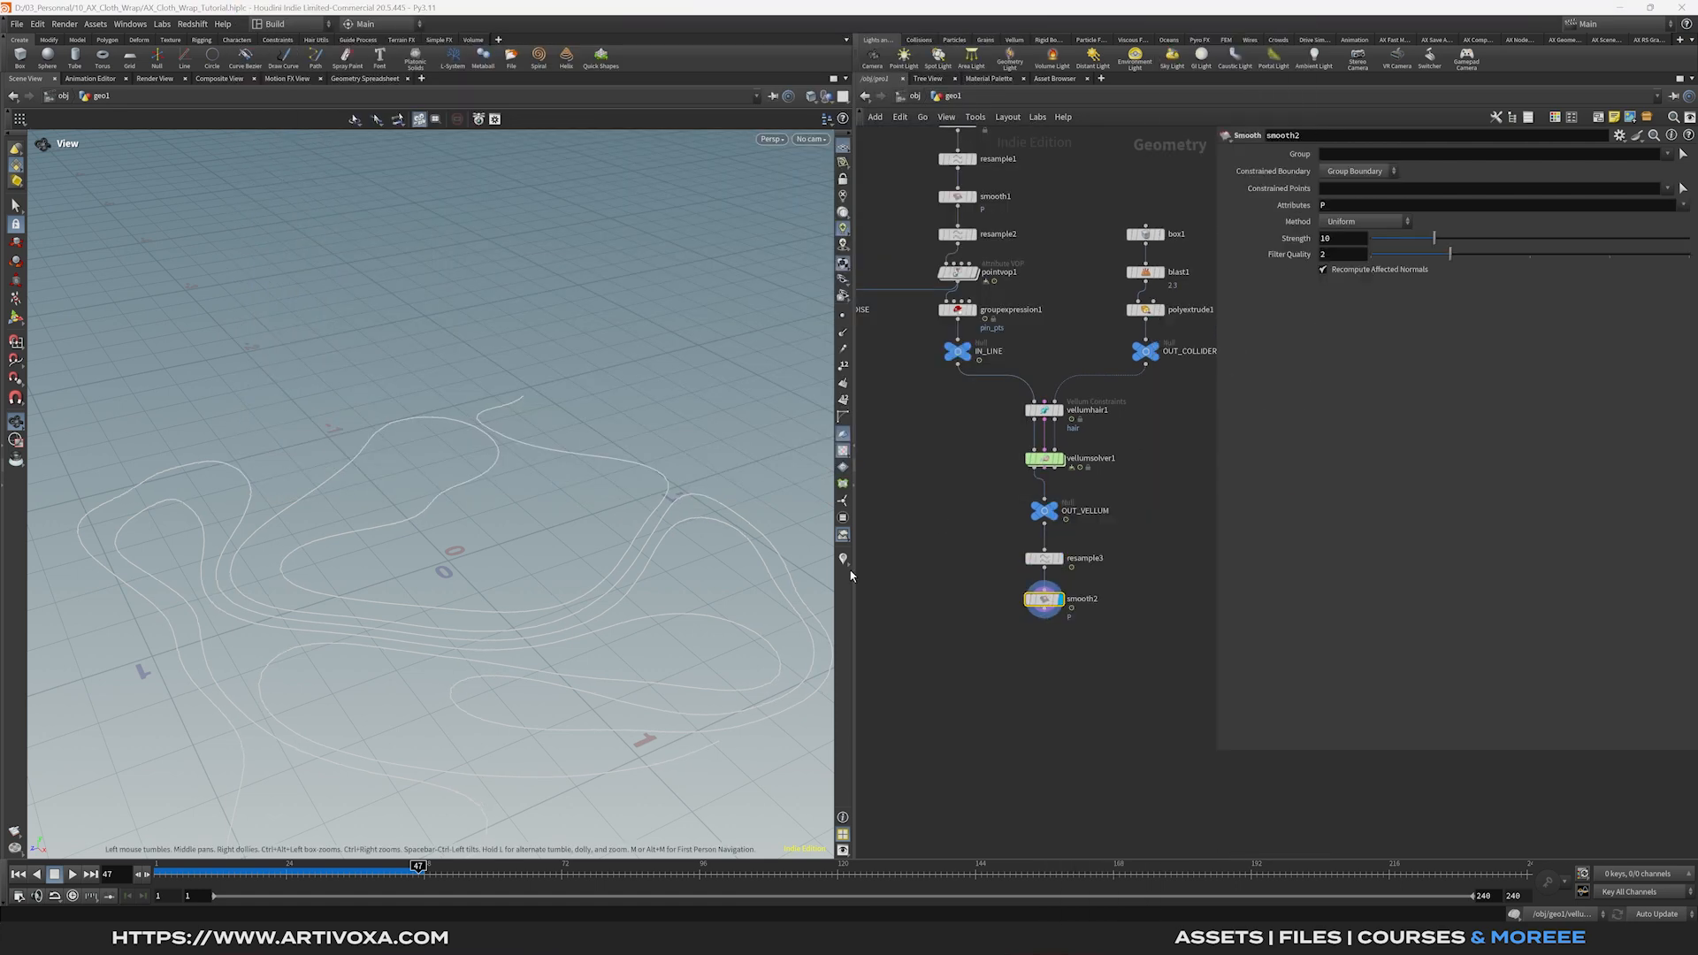
Set the smoothing strength of smooth2 to 35.
{"action": "double_click", "coordinate": [1337, 238]}
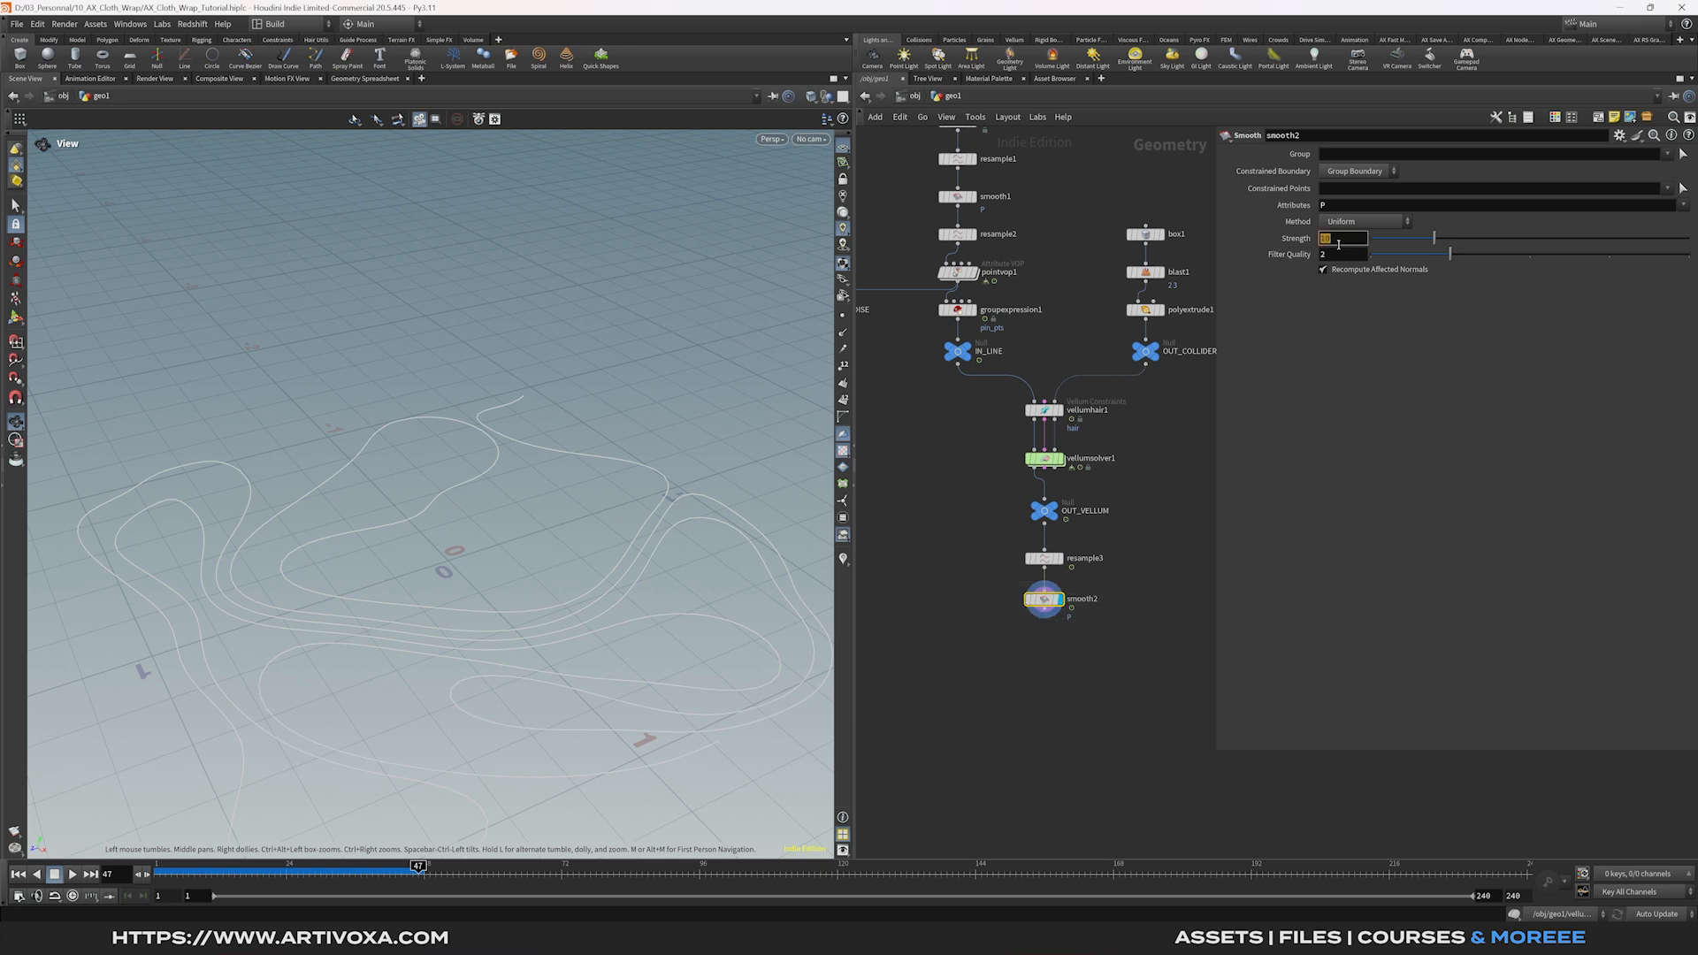
{"action": "key", "text": "Return"}
{"action": "mouse_move", "coordinate": [1521, 241]}
{"action": "left_mouse_down"}
{"action": "mouse_move", "coordinate": [1434, 261]}
{"action": "mouse_move", "coordinate": [1650, 249]}
{"action": "mouse_move", "coordinate": [1552, 247]}
{"action": "left_mouse_up"}
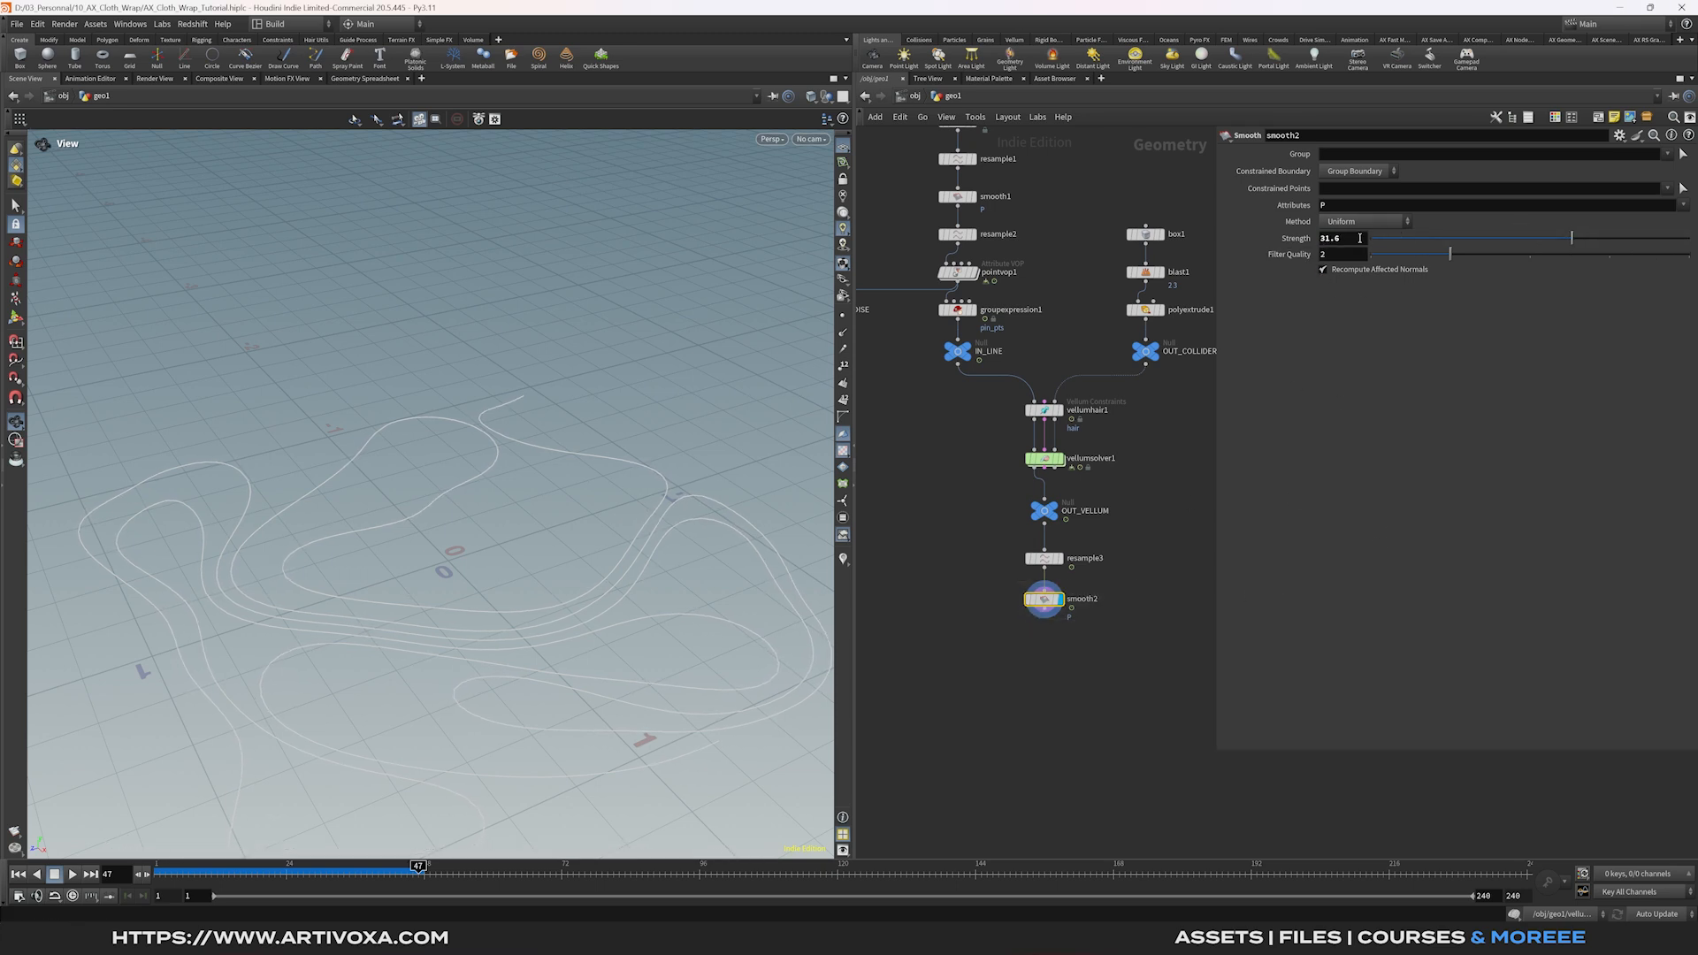
{"action": "left_click_drag", "start_coordinate": [1356, 240], "coordinate": [1281, 252]}
{"action": "type", "text": "35"}
{"action": "key", "text": "Return"}
Add another Resample node after smooth2 and display its result.
{"action": "middle_click_drag", "start_coordinate": [1120, 643], "coordinate": [1132, 587]}
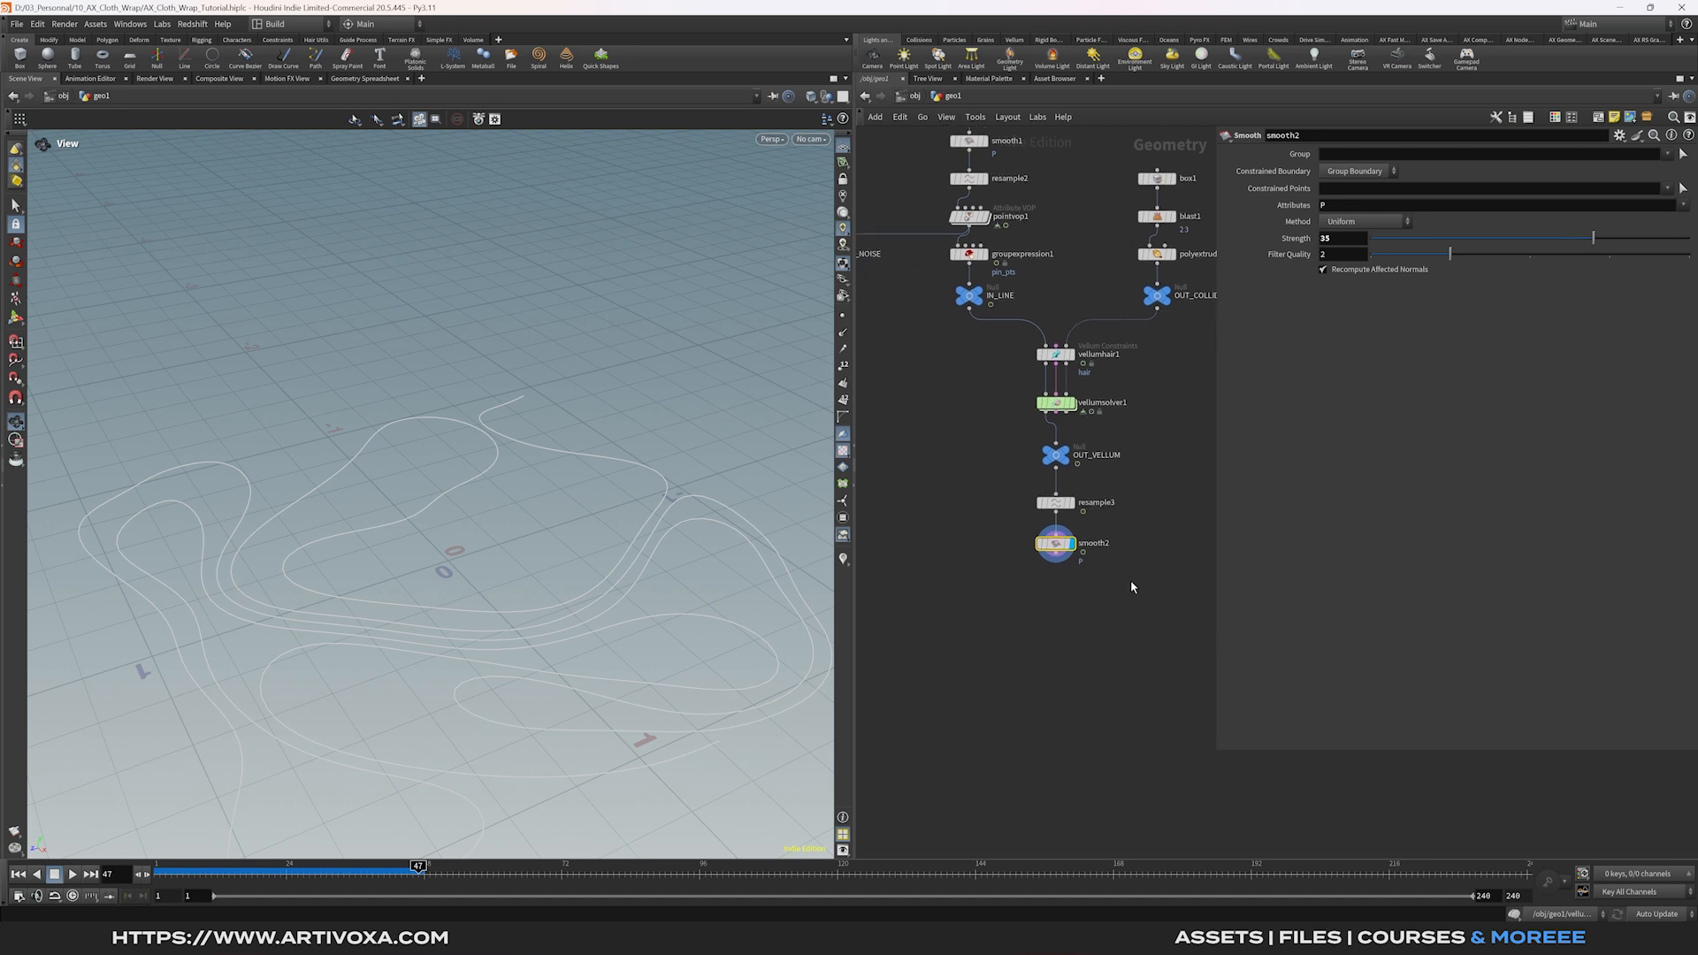
{"action": "key", "text": "Tab"}
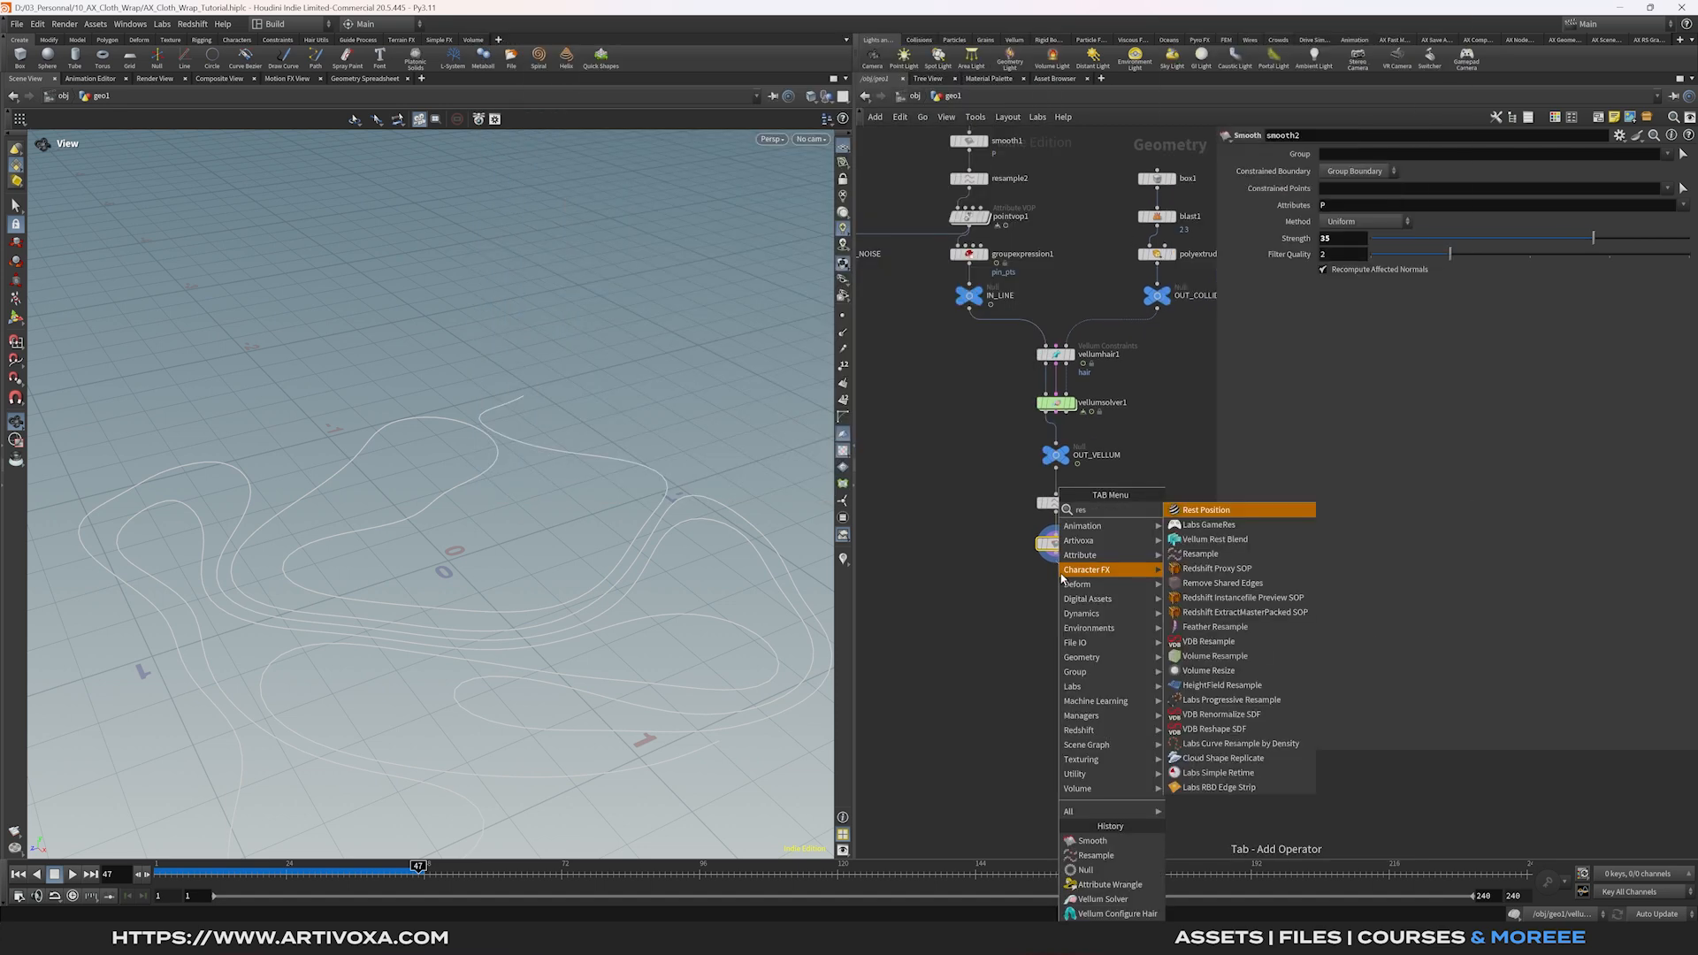
{"action": "key", "text": "Return"}
{"action": "left_click", "coordinate": [1057, 585]}
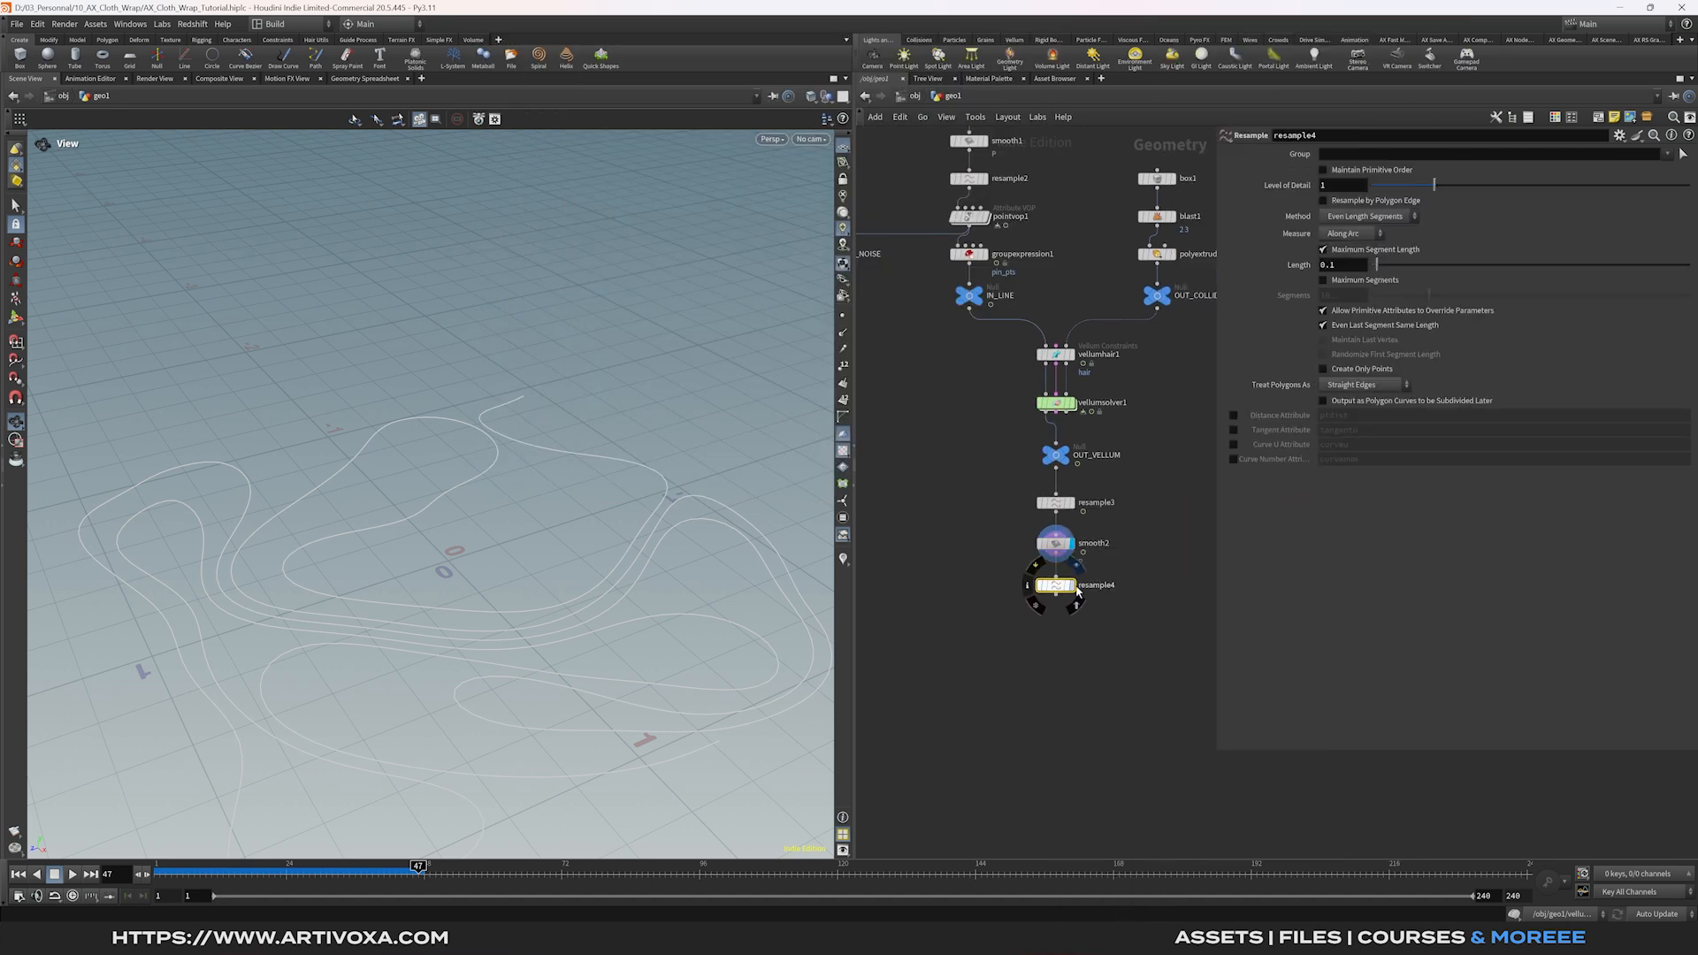
{"action": "left_click", "coordinate": [1071, 585]}
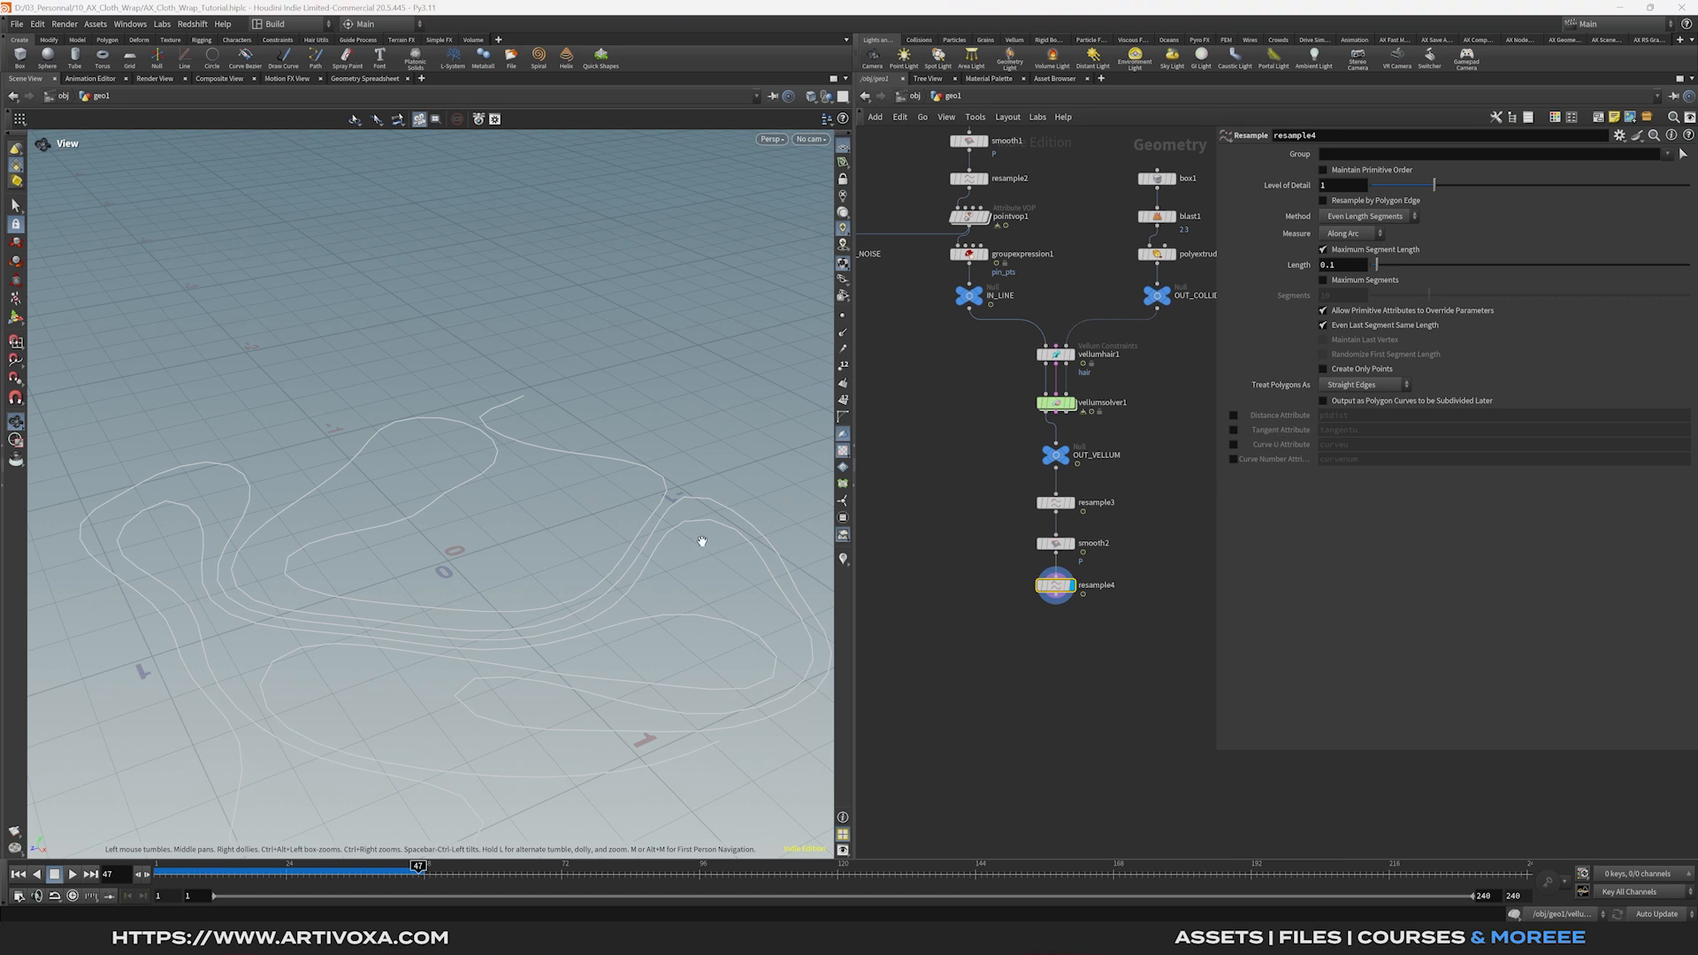
Make resample4 use a maximum of 2000 segments instead of a maximum segment length, treating polygons as Subdivision Curves.
{"action": "left_click", "coordinate": [1324, 250]}
{"action": "left_click", "coordinate": [1324, 281]}
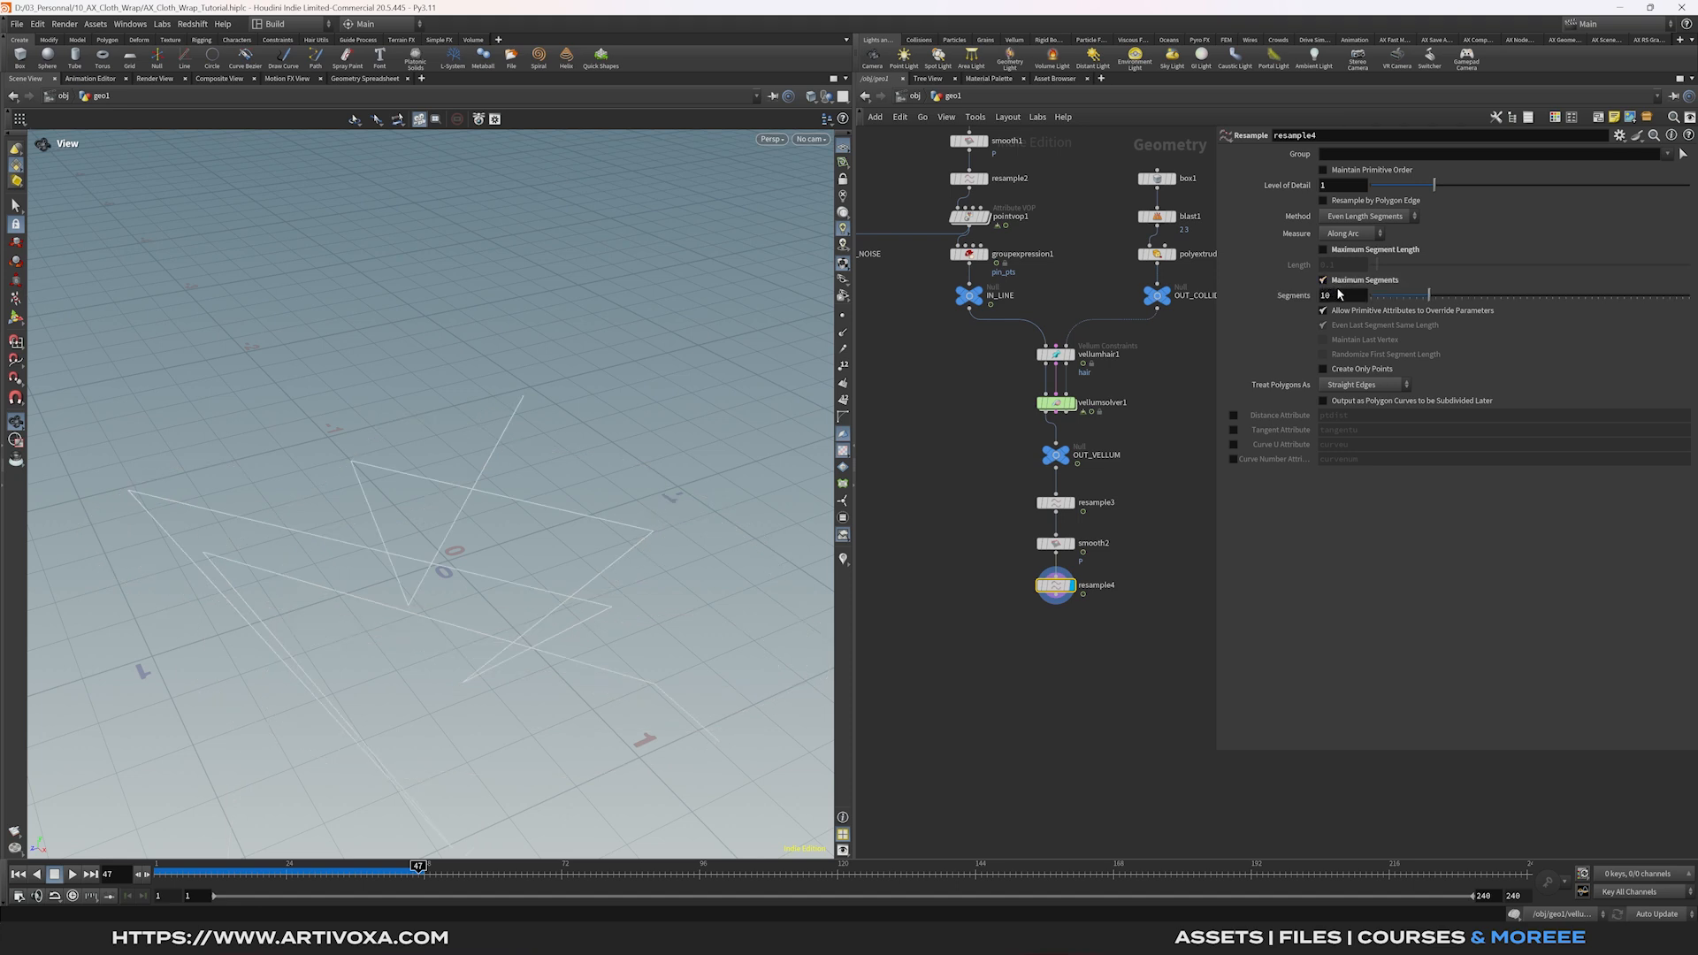
{"action": "double_click", "coordinate": [1340, 296]}
{"action": "type", "text": "2000"}
{"action": "key", "text": "Return"}
{"action": "left_click", "coordinate": [1362, 385]}
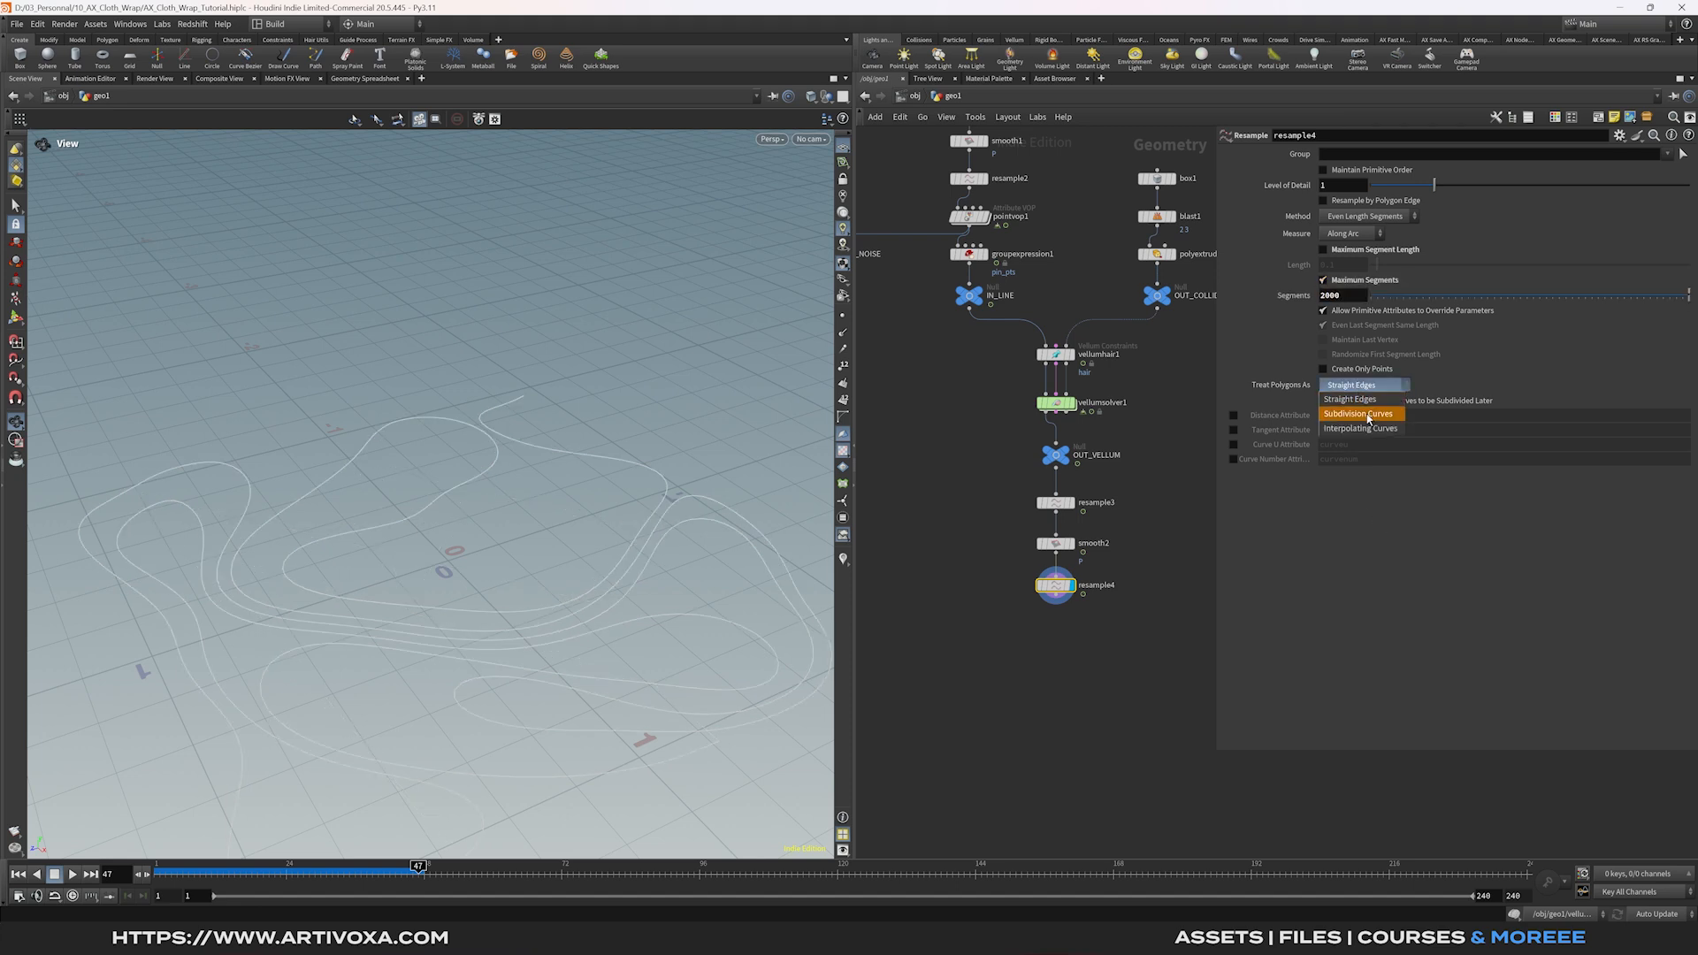
{"action": "left_click", "coordinate": [1359, 414]}
Add a Smooth node after resample4 and display its result.
{"action": "key", "text": "Tab"}
{"action": "type", "text": "s"}
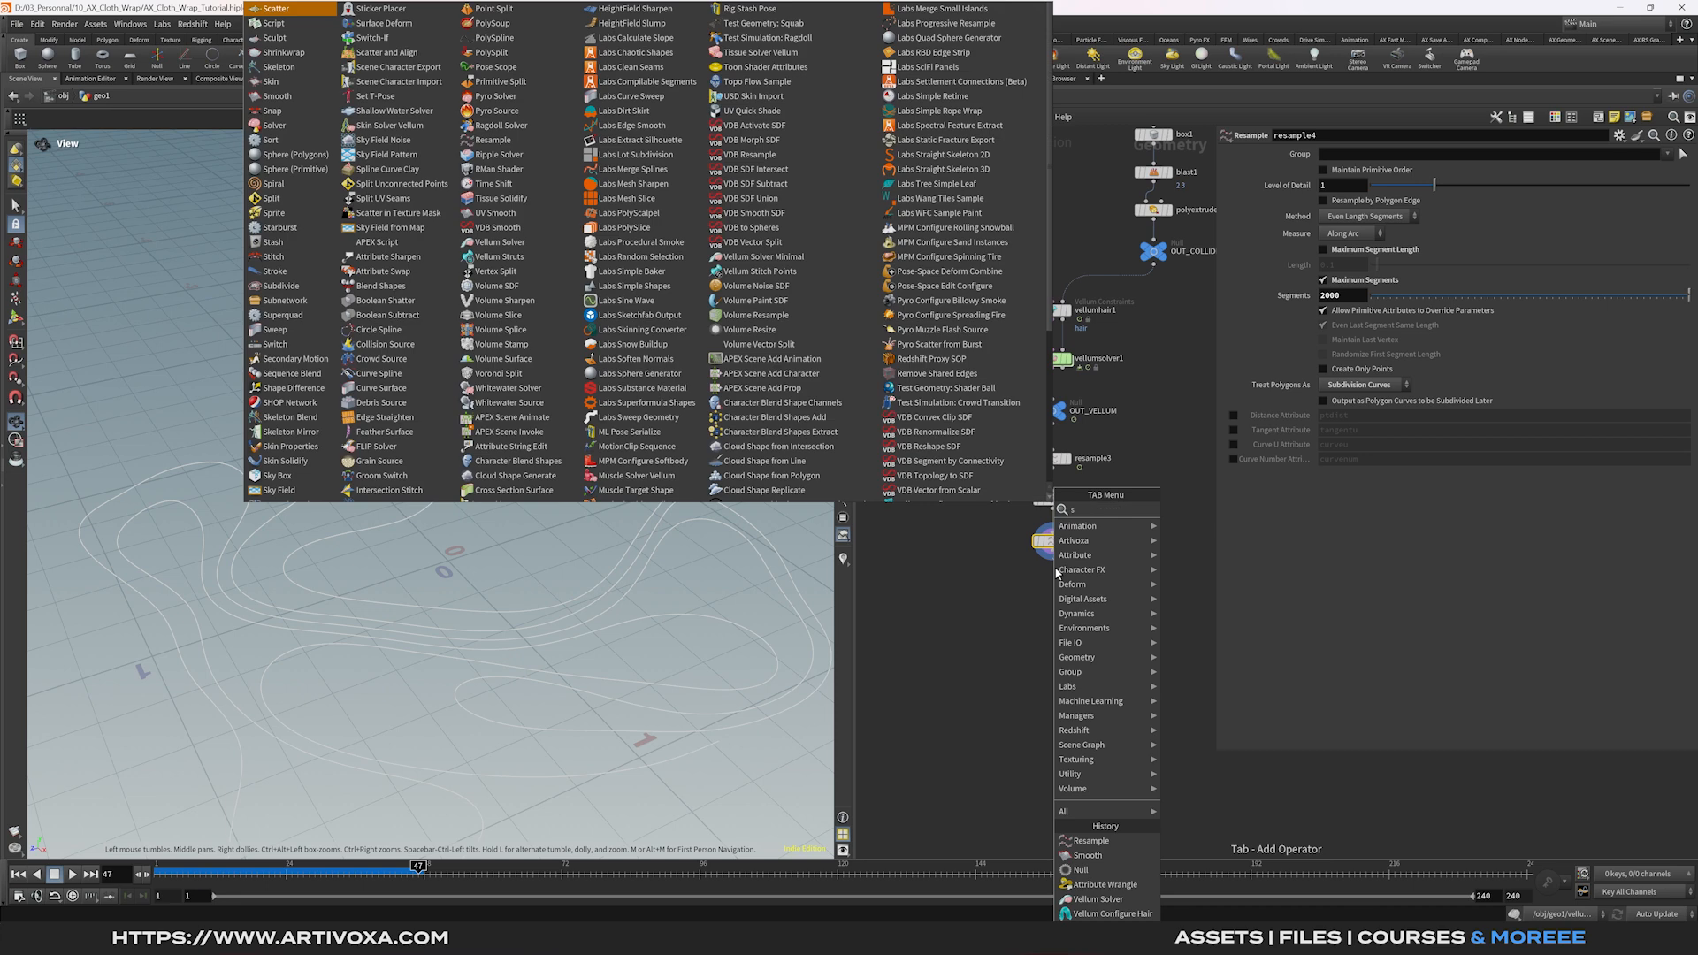
{"action": "type", "text": "mooth"}
{"action": "key", "text": "Return"}
{"action": "left_click", "coordinate": [1057, 573]}
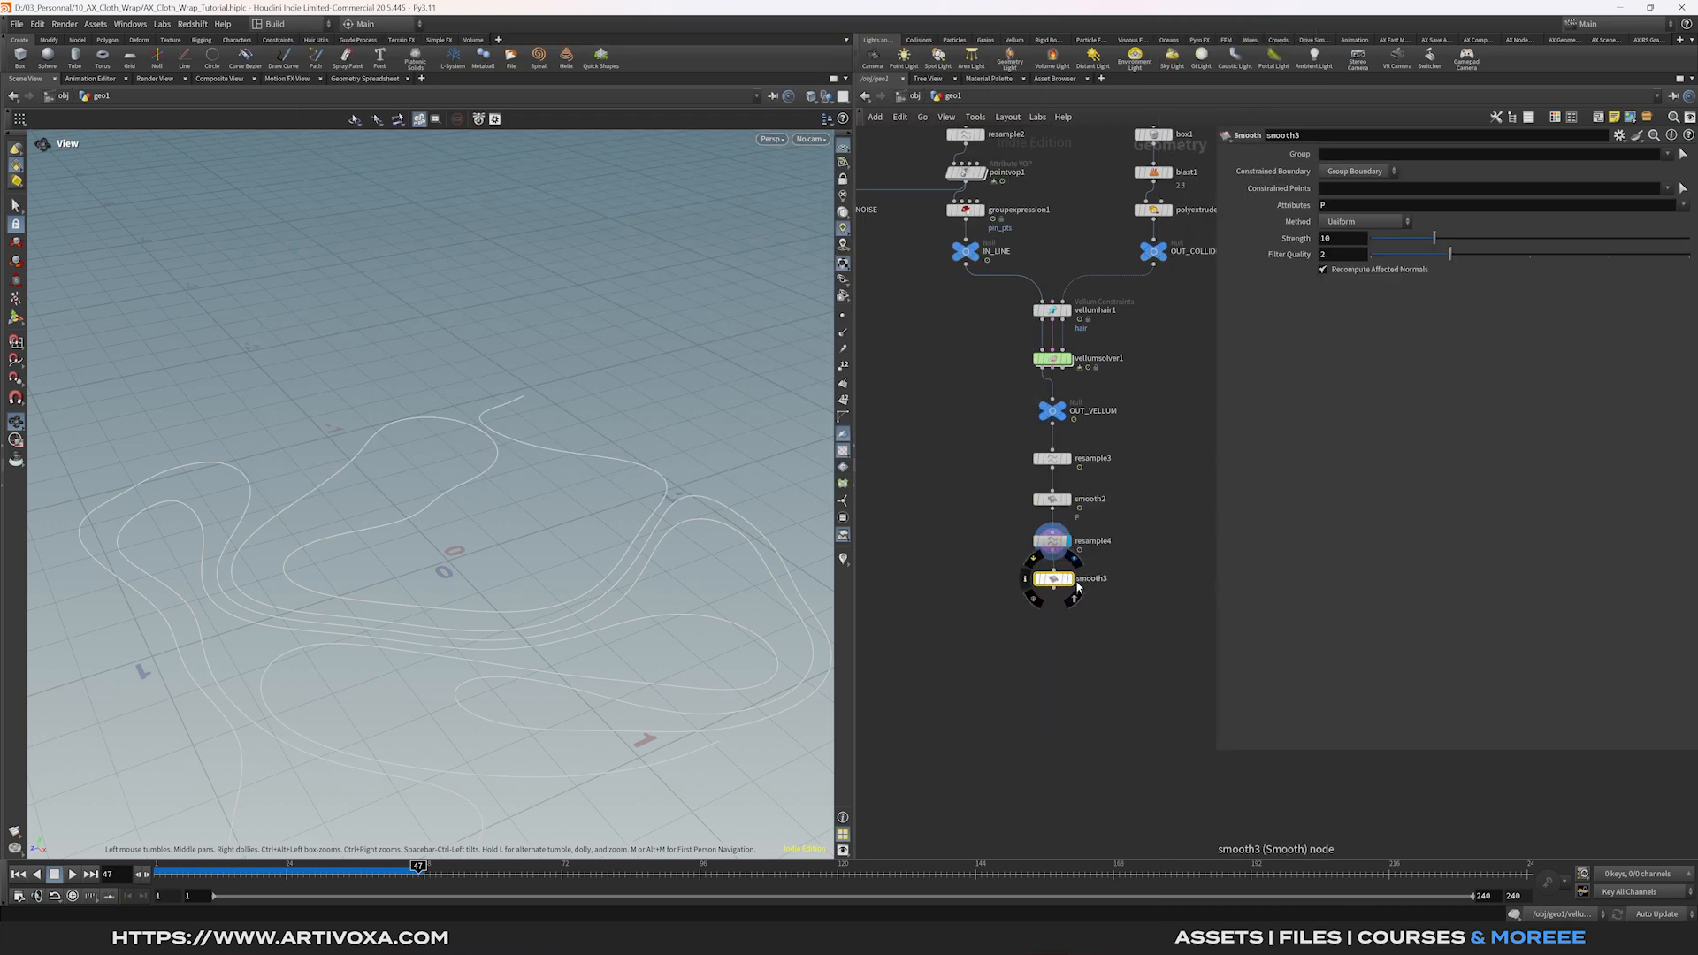
{"action": "left_click", "coordinate": [1068, 580]}
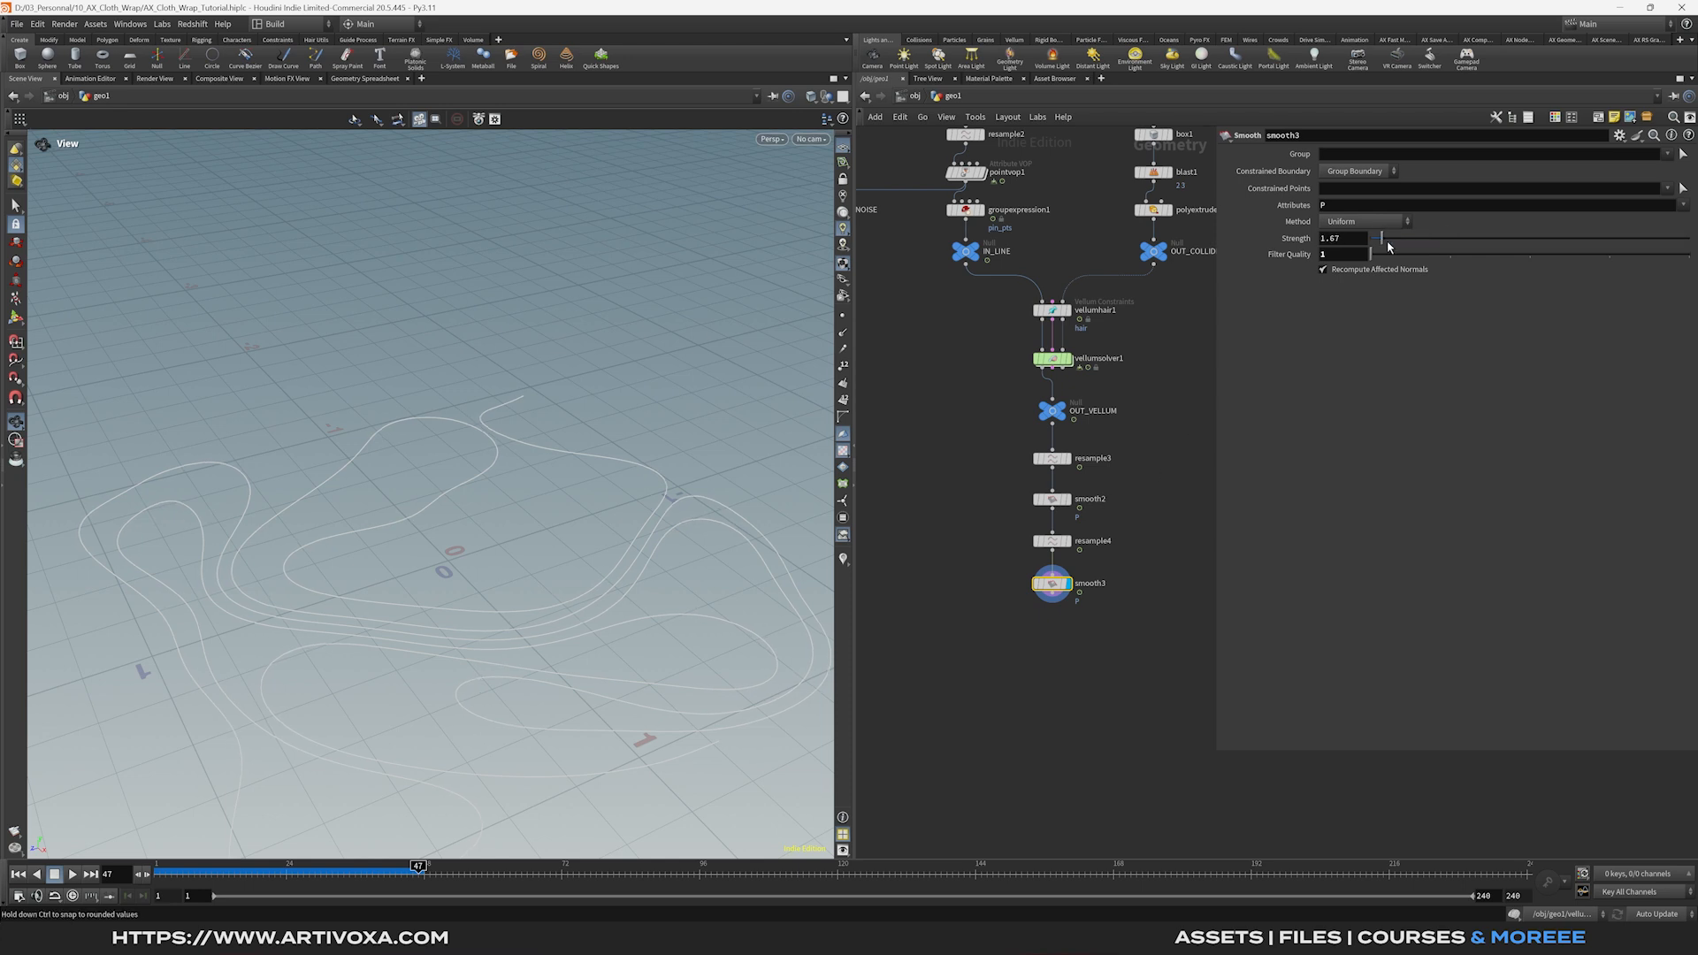
Set smooth3's filter quality to 1 and its strength to 10.
{"action": "mouse_move", "coordinate": [1387, 246]}
{"action": "left_mouse_down"}
{"action": "mouse_move", "coordinate": [1431, 239]}
{"action": "mouse_move", "coordinate": [1416, 239]}
{"action": "left_mouse_up"}
{"action": "double_click", "coordinate": [1352, 239]}
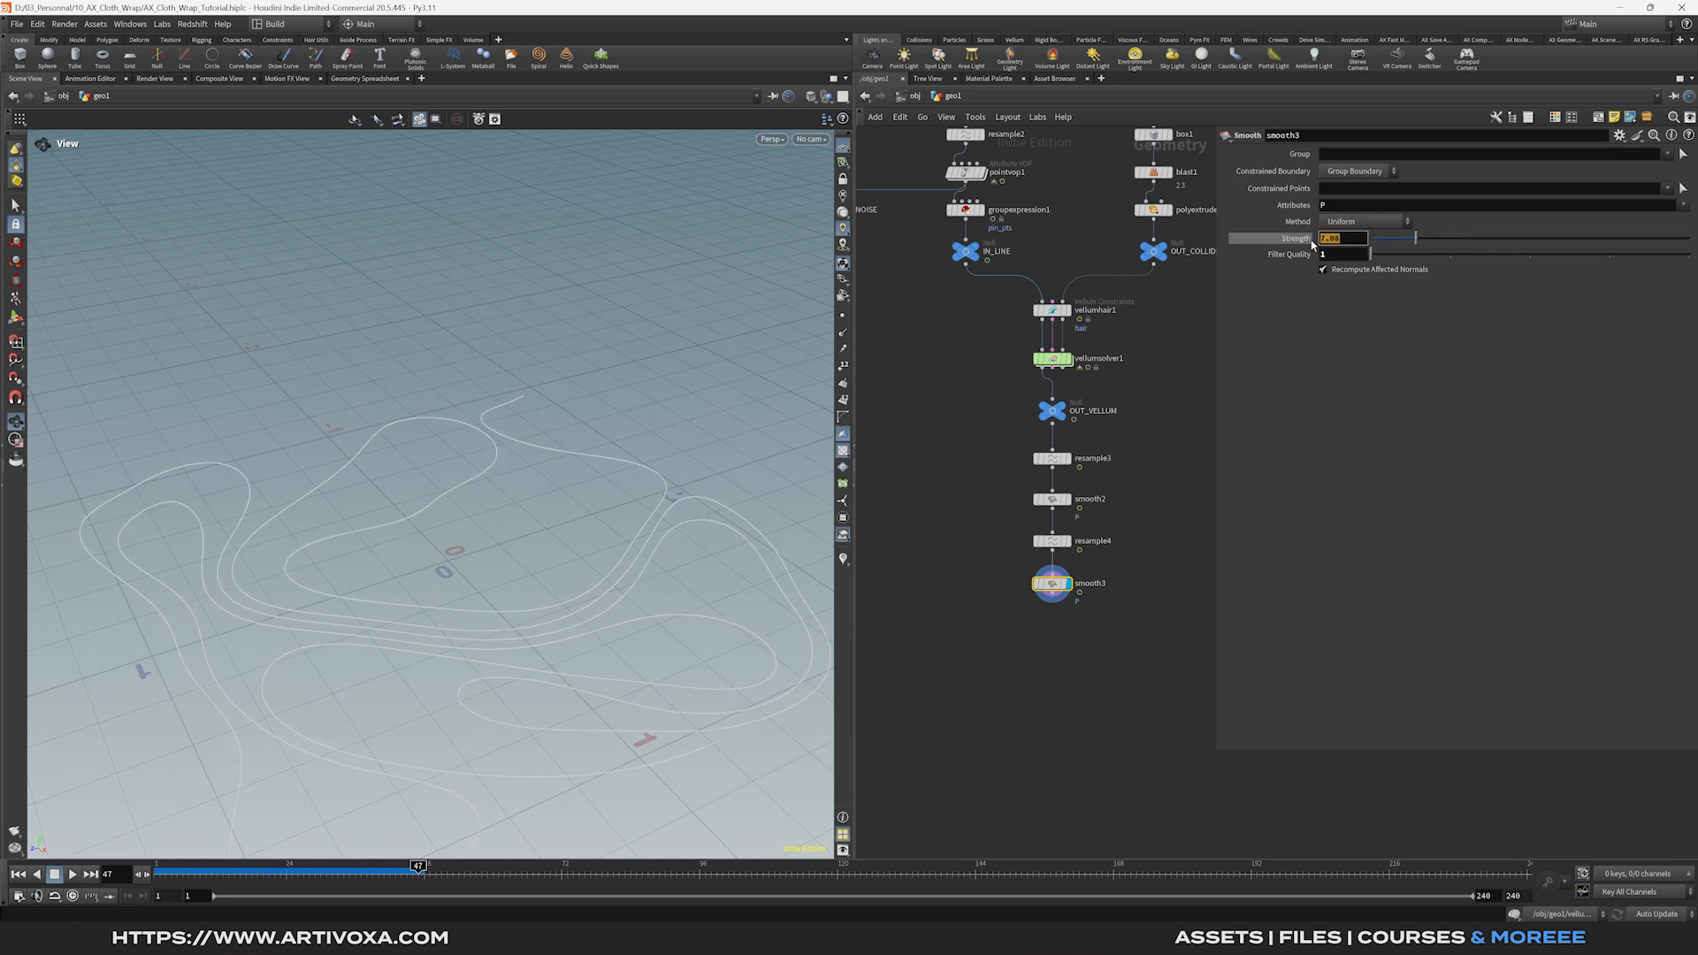
{"action": "type", "text": "10"}
{"action": "key", "text": "Return"}
Add an Attribute Blur node after smooth3 and display its result.
{"action": "left_click", "coordinate": [1052, 593]}
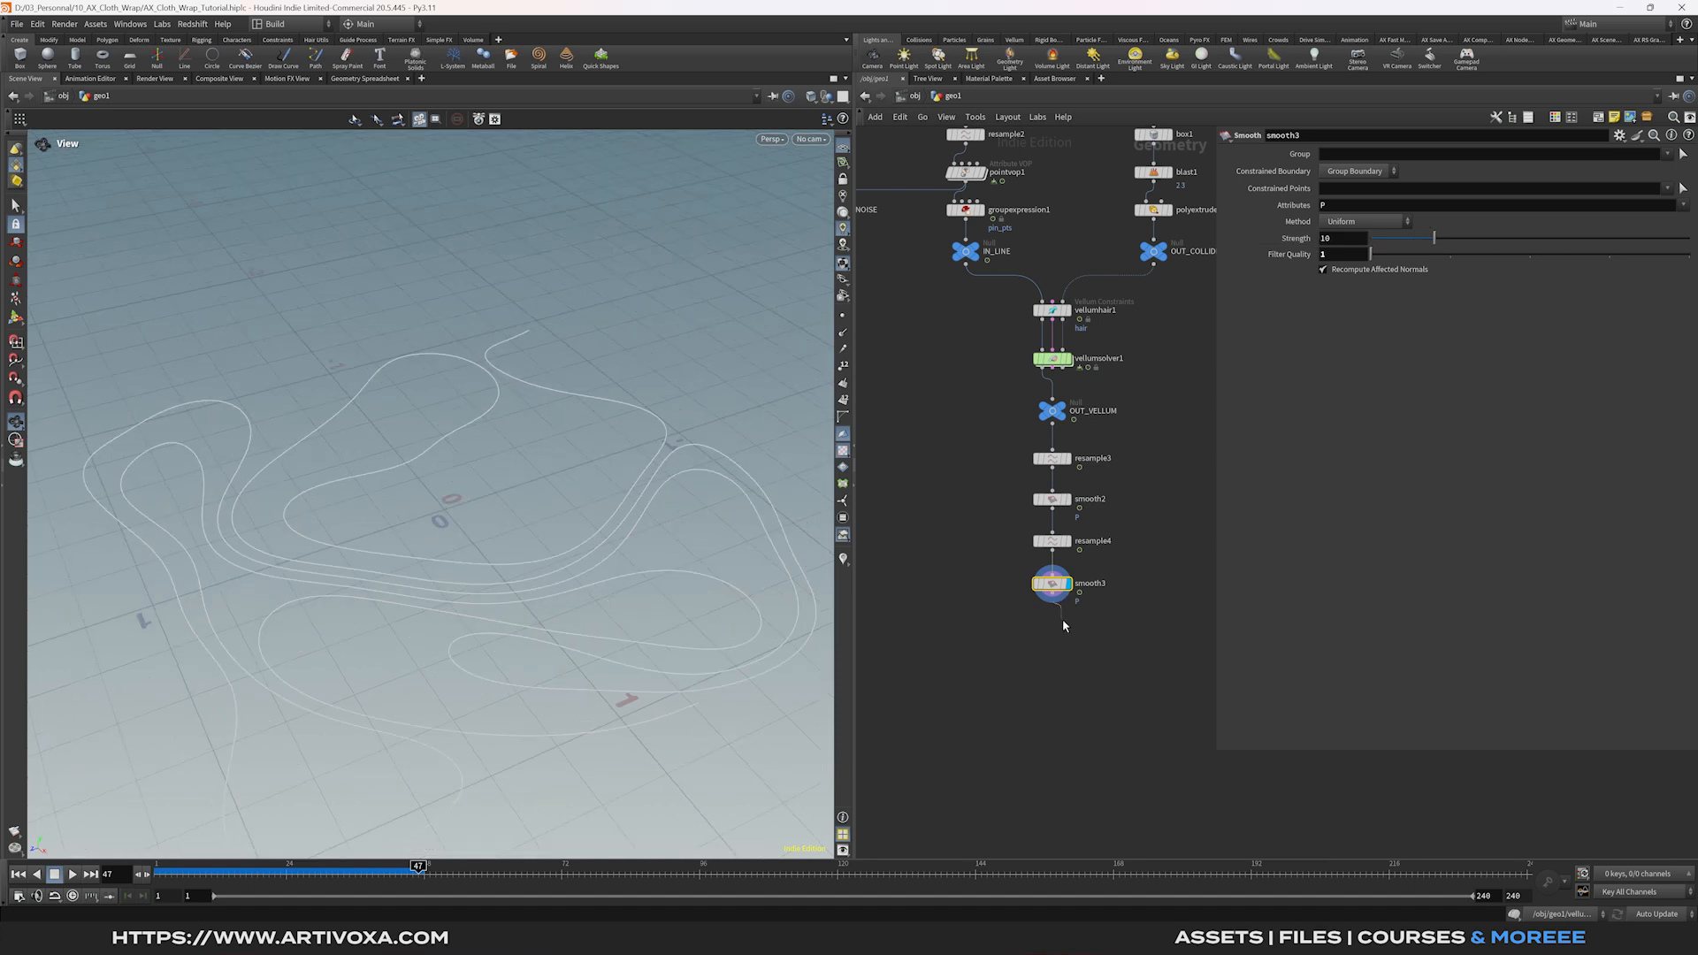
{"action": "key", "text": "Tab"}
{"action": "type", "text": "attb"}
{"action": "key", "text": "Return"}
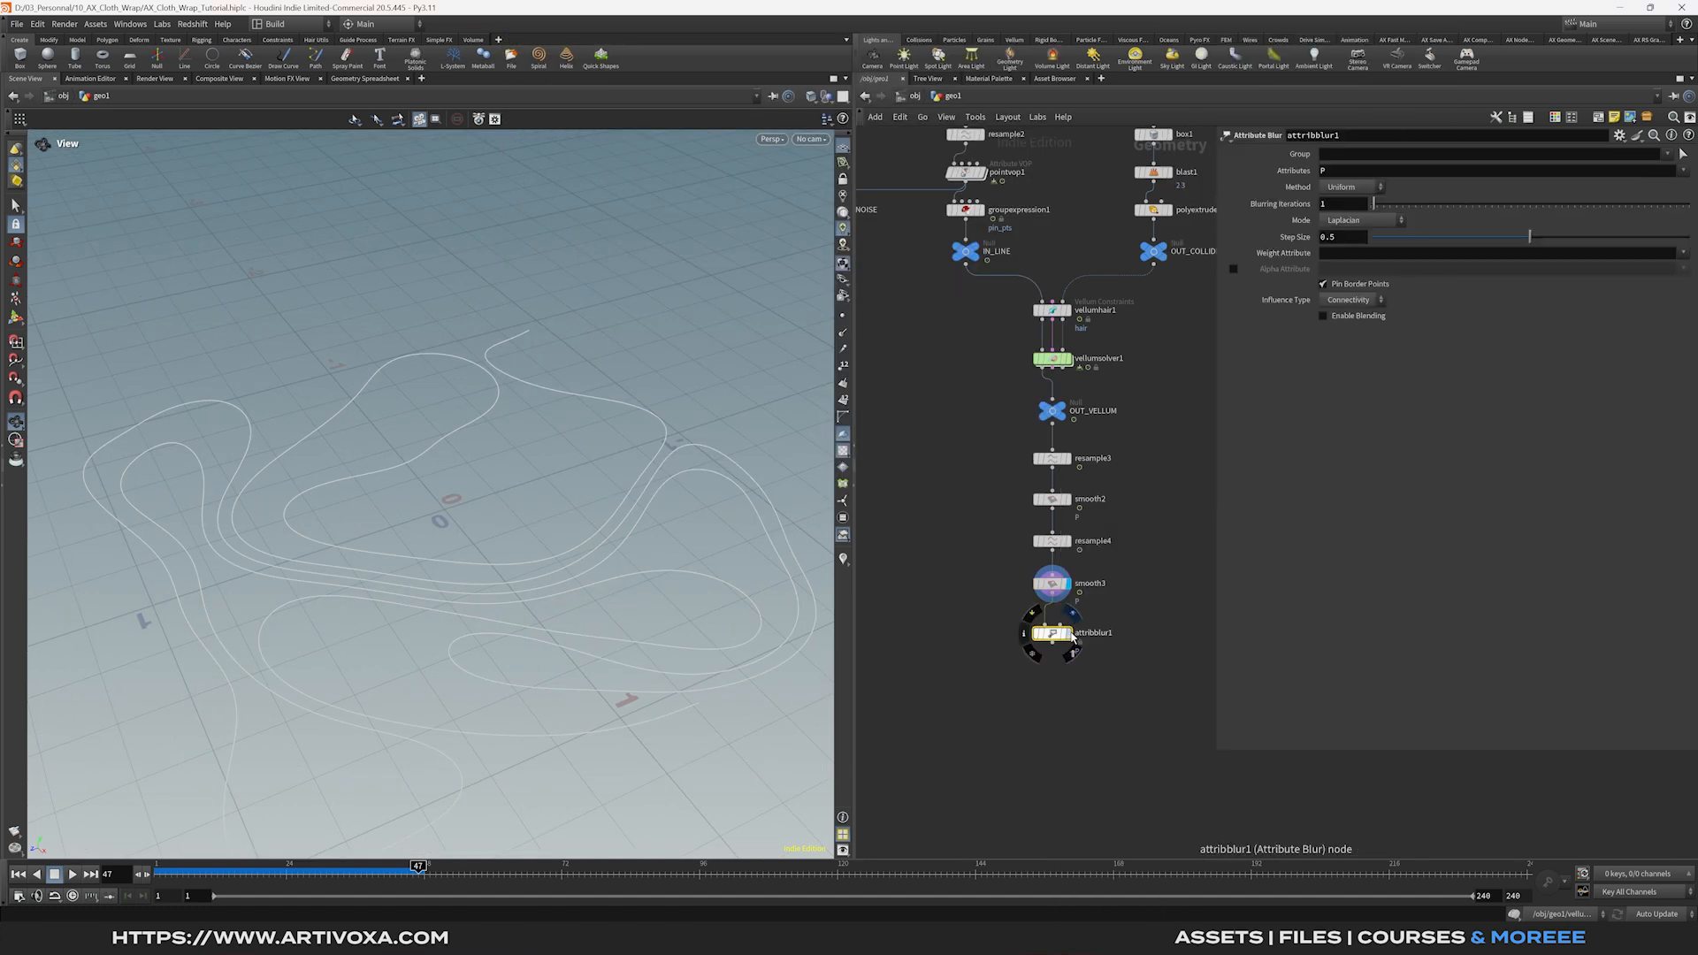
{"action": "left_click", "coordinate": [1067, 633]}
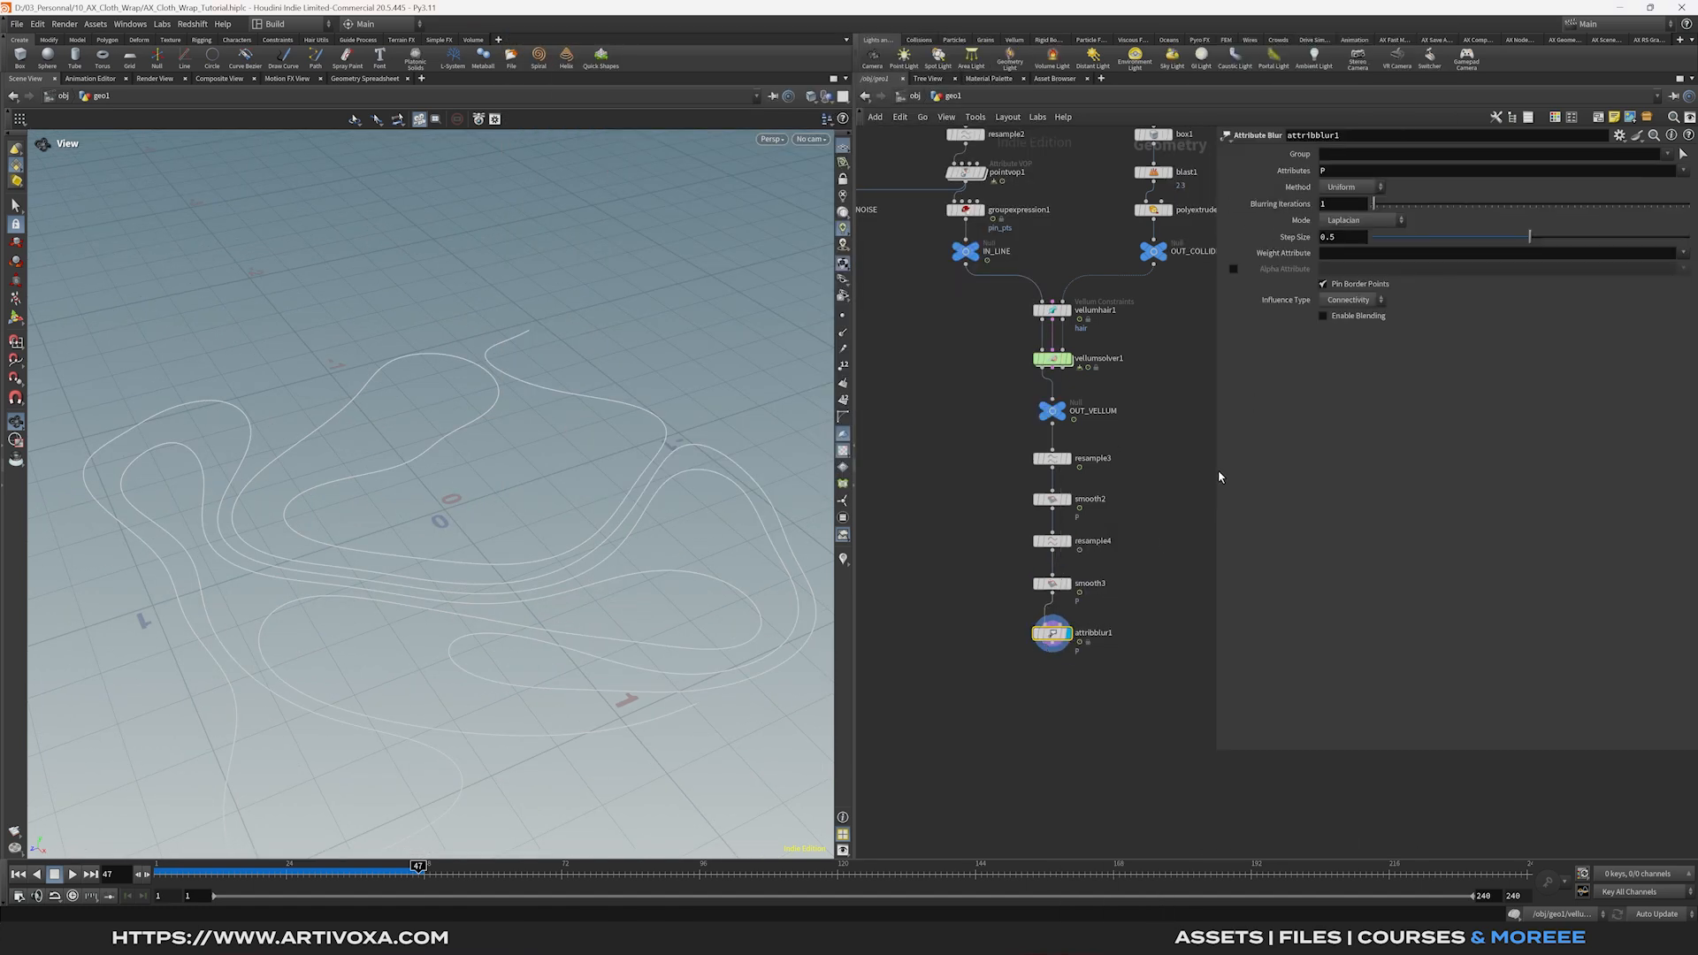
Set attribblur1 to Volume Preserving with 100 blurring iterations, disable Pin Border Points, and replay the simulation from the first frame.
{"action": "left_click", "coordinate": [1360, 220]}
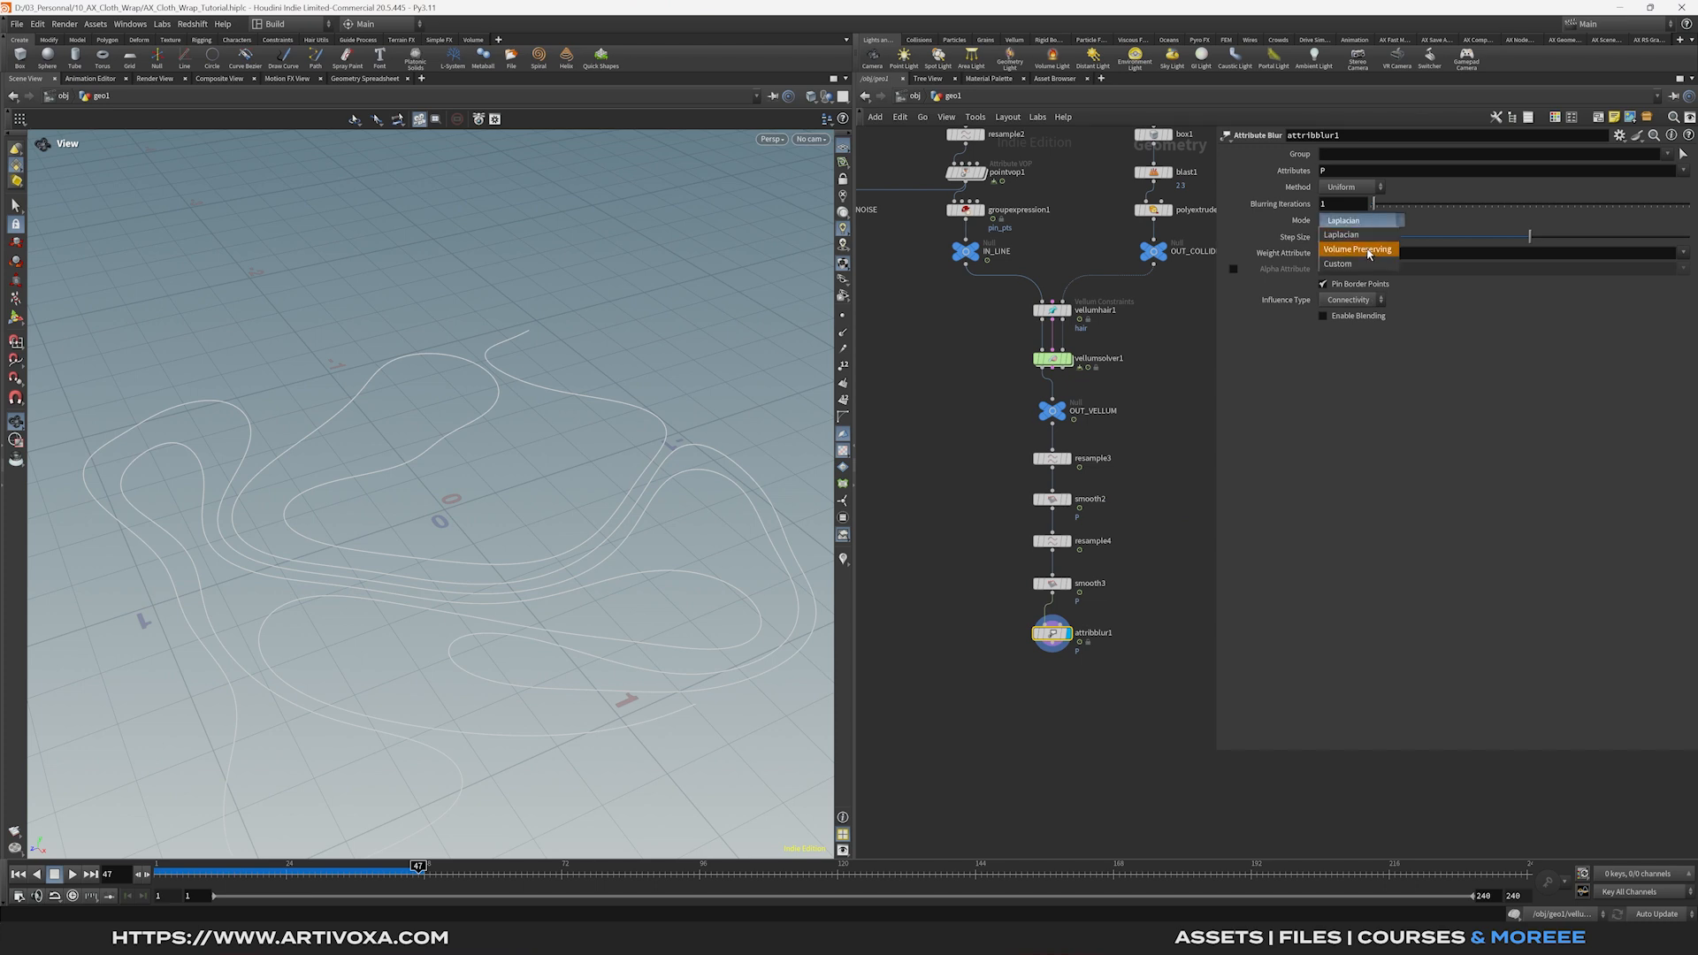
{"action": "left_click", "coordinate": [1368, 250]}
{"action": "left_click_drag", "start_coordinate": [1529, 237], "coordinate": [1544, 204]}
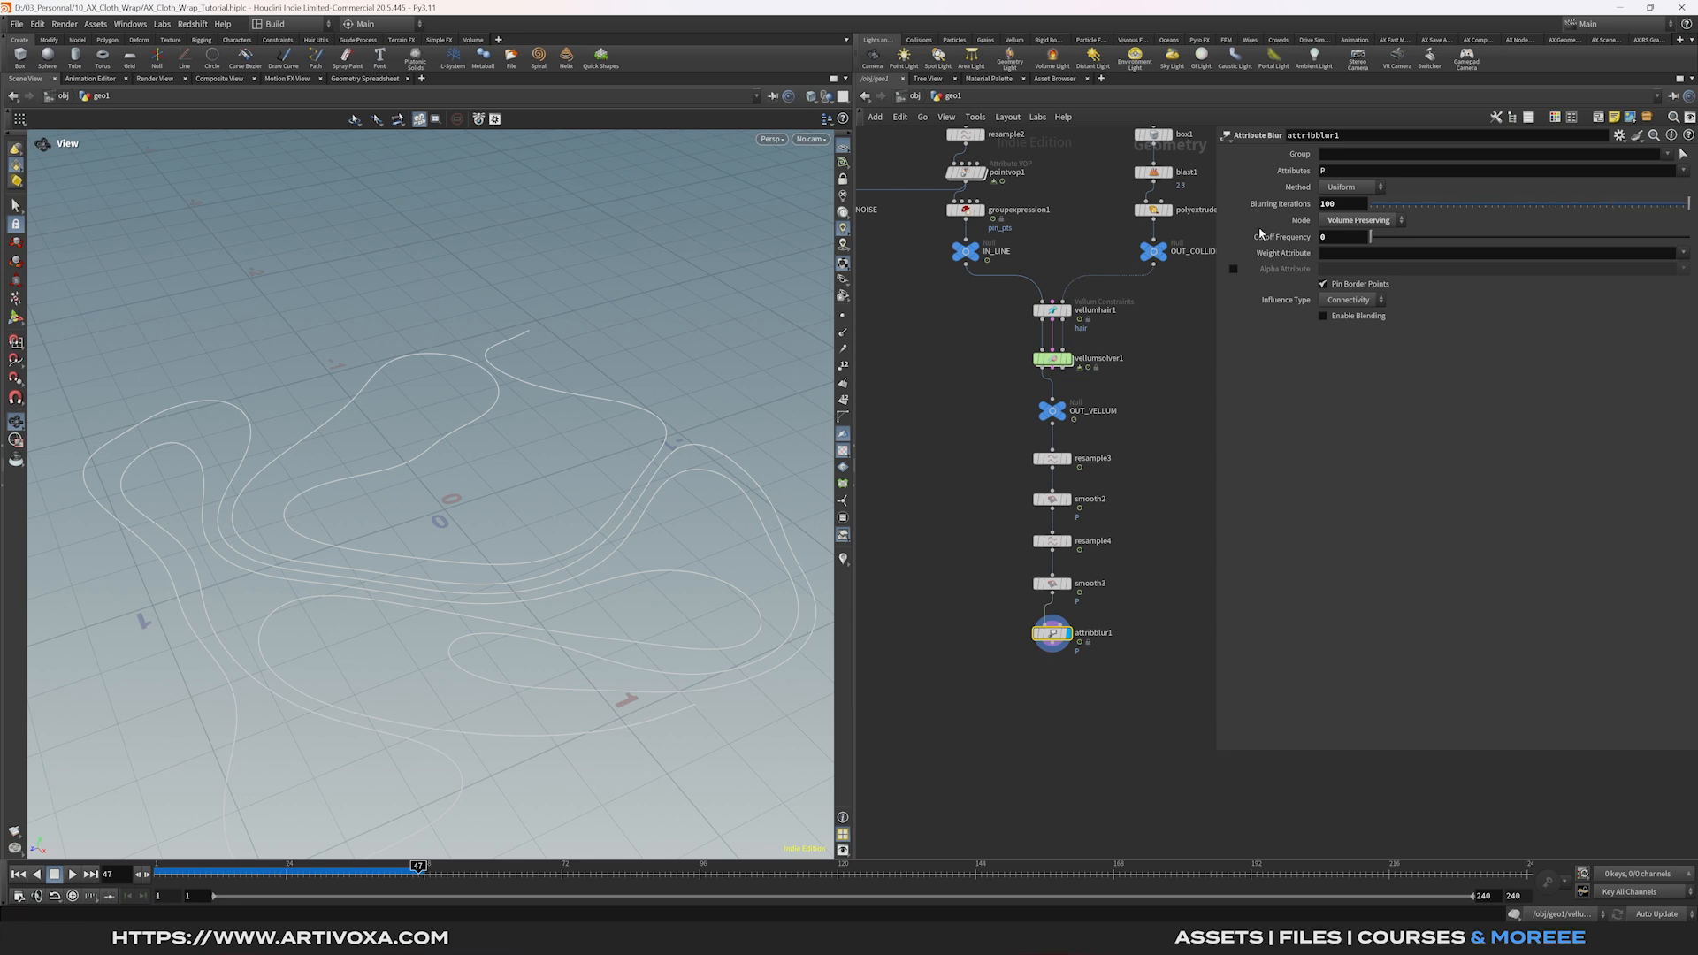
{"action": "left_click", "coordinate": [15, 876]}
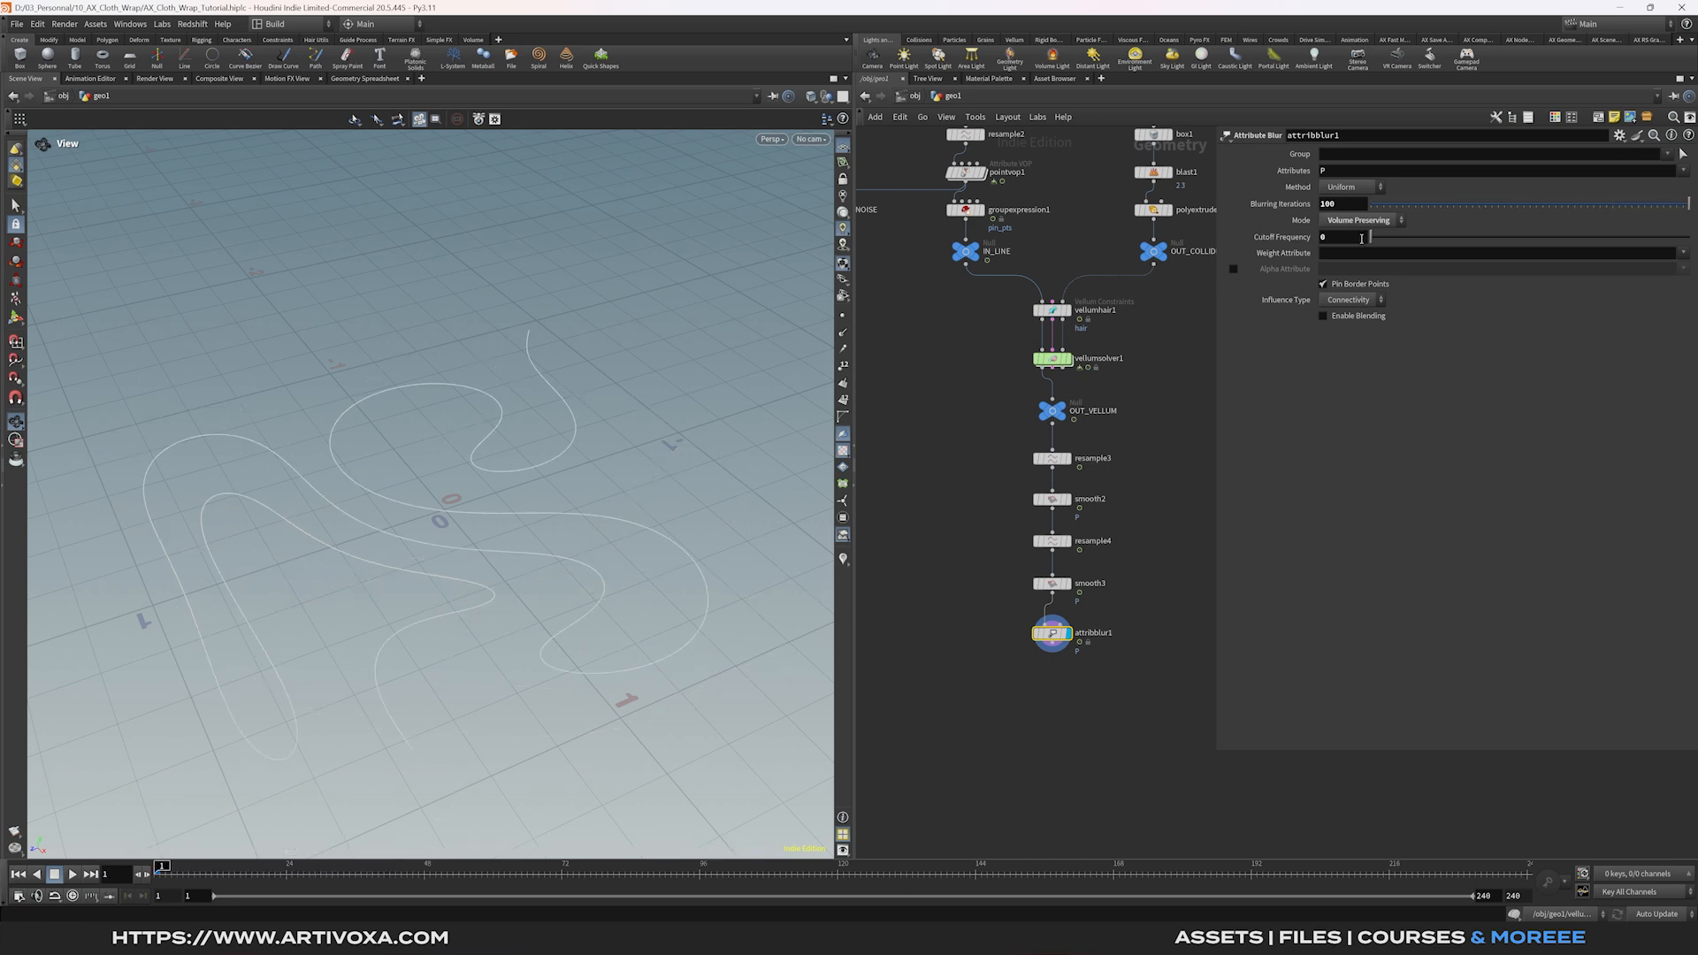
{"action": "left_click", "coordinate": [1322, 285]}
Add a Subdivide node after attribblur1 and display the subdivided curve.
{"action": "middle_click_drag", "start_coordinate": [1053, 673], "coordinate": [1043, 584]}
{"action": "key", "text": "Tab"}
{"action": "type", "text": "sub"}
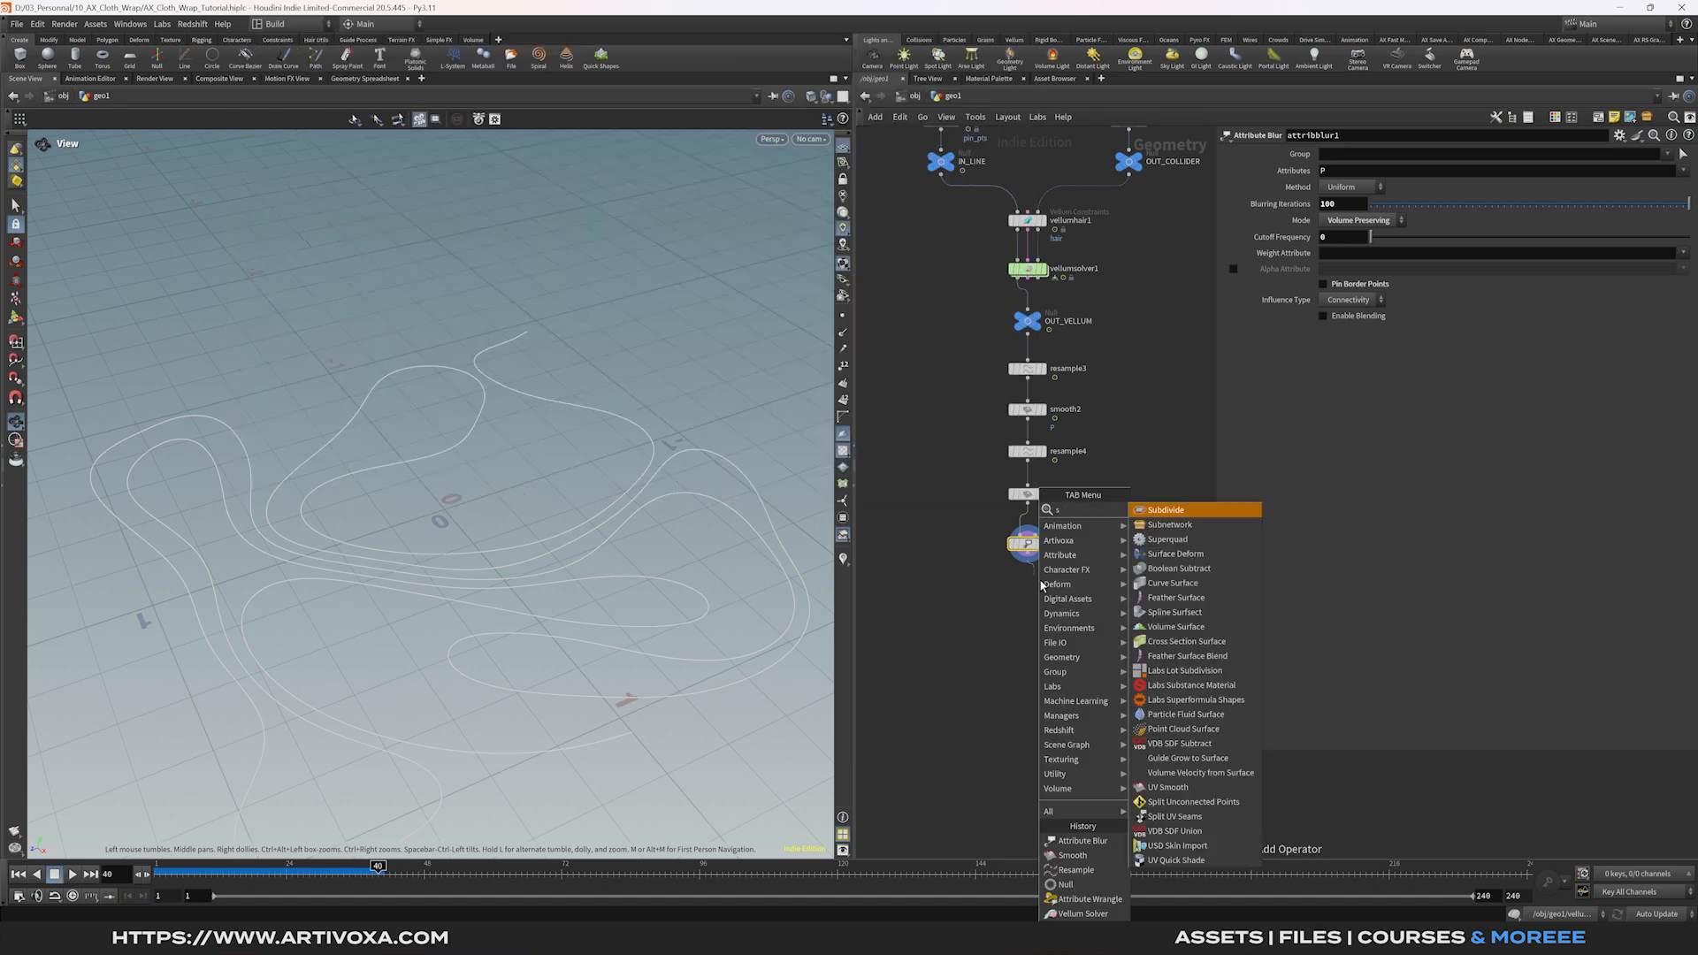
{"action": "key", "text": "Return"}
{"action": "middle_click_drag", "start_coordinate": [592, 569], "coordinate": [583, 566]}
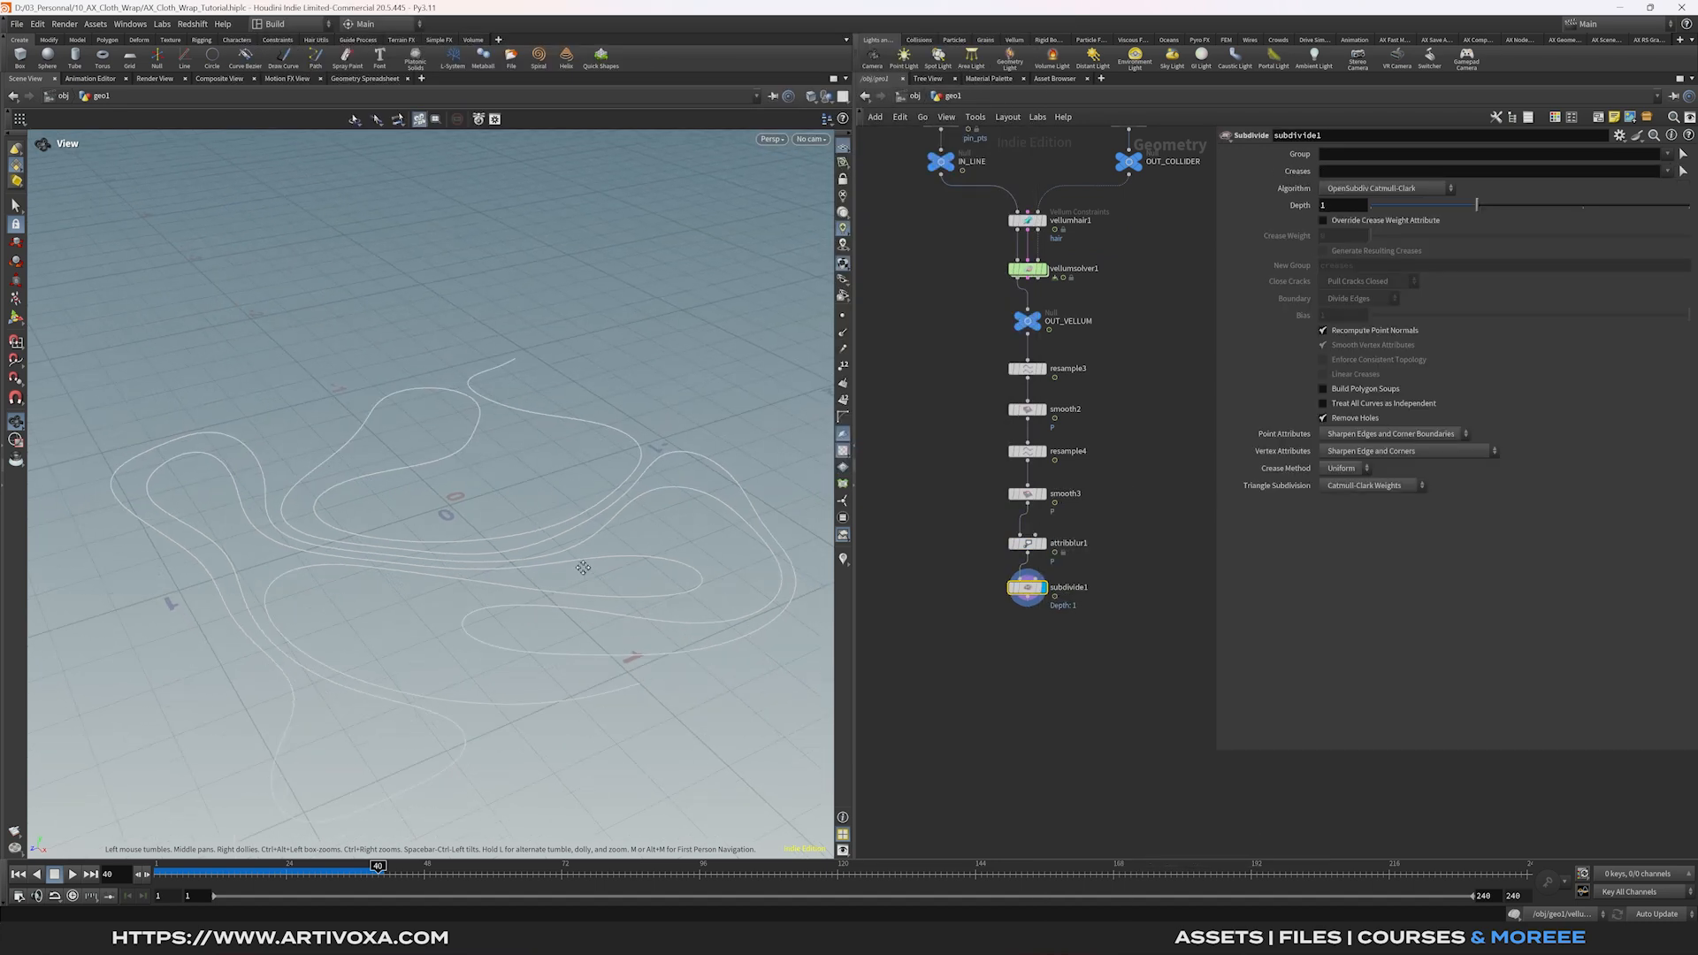
Add an Attribute Wrangle after subdivide1 and enter the expression v@N = set(0,1,0); to point the normals upward.
{"action": "key", "text": "Tab"}
{"action": "type", "text": "att w"}
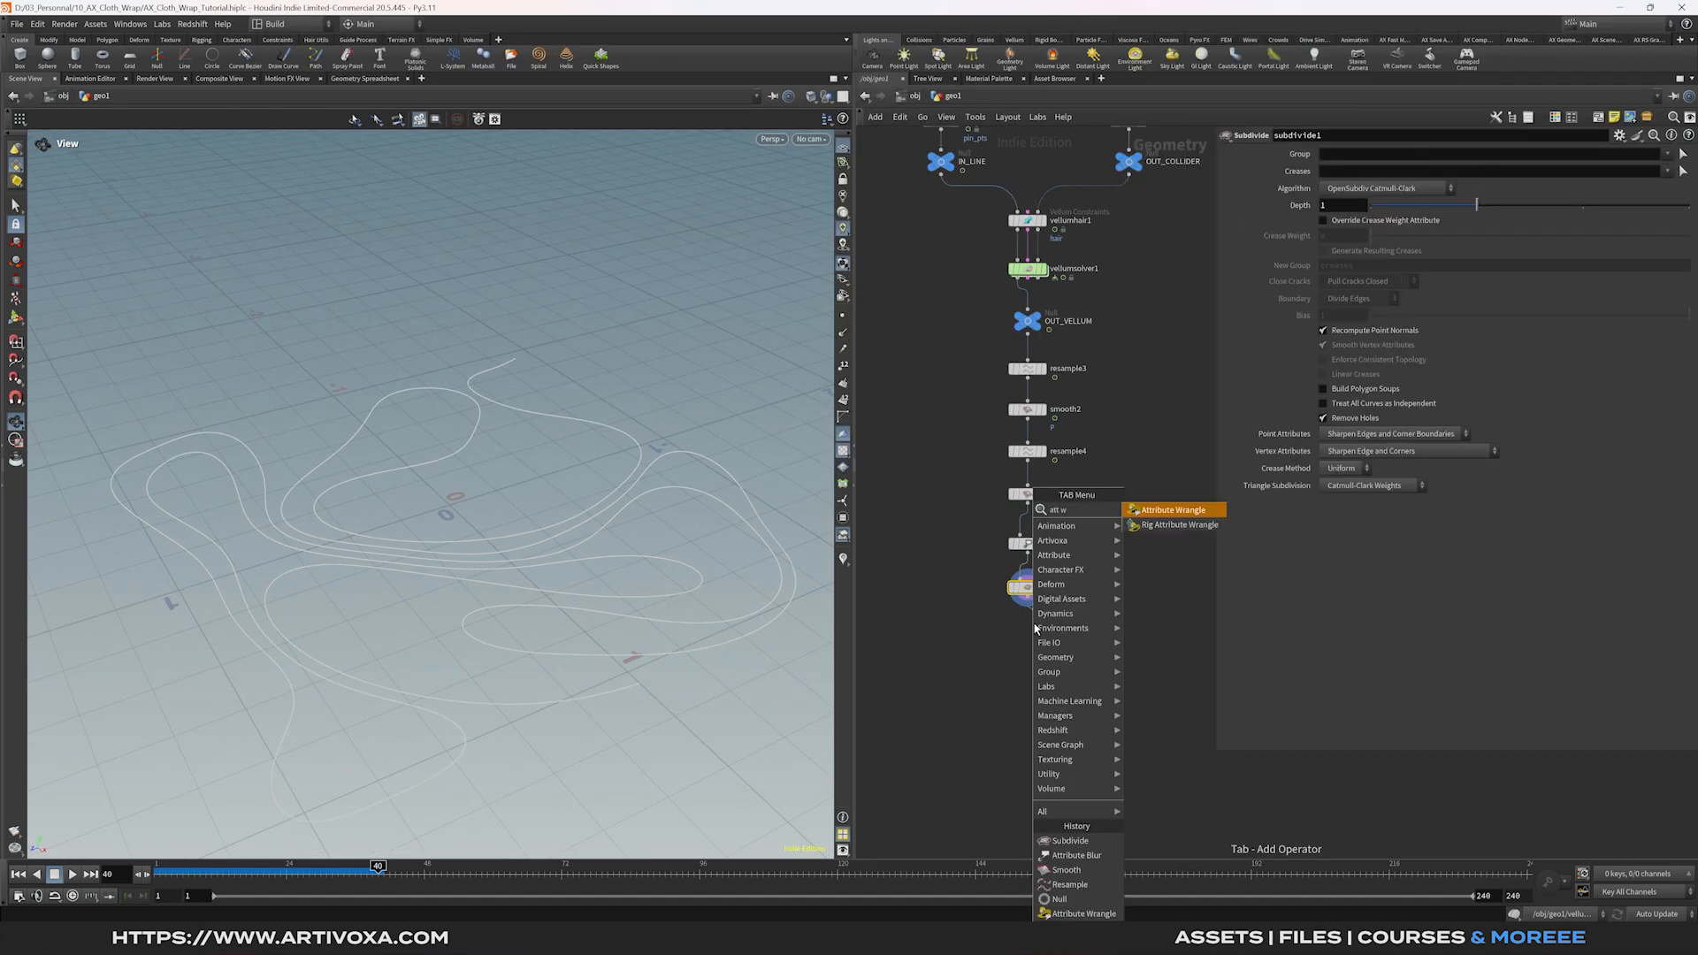
{"action": "key", "text": "Return"}
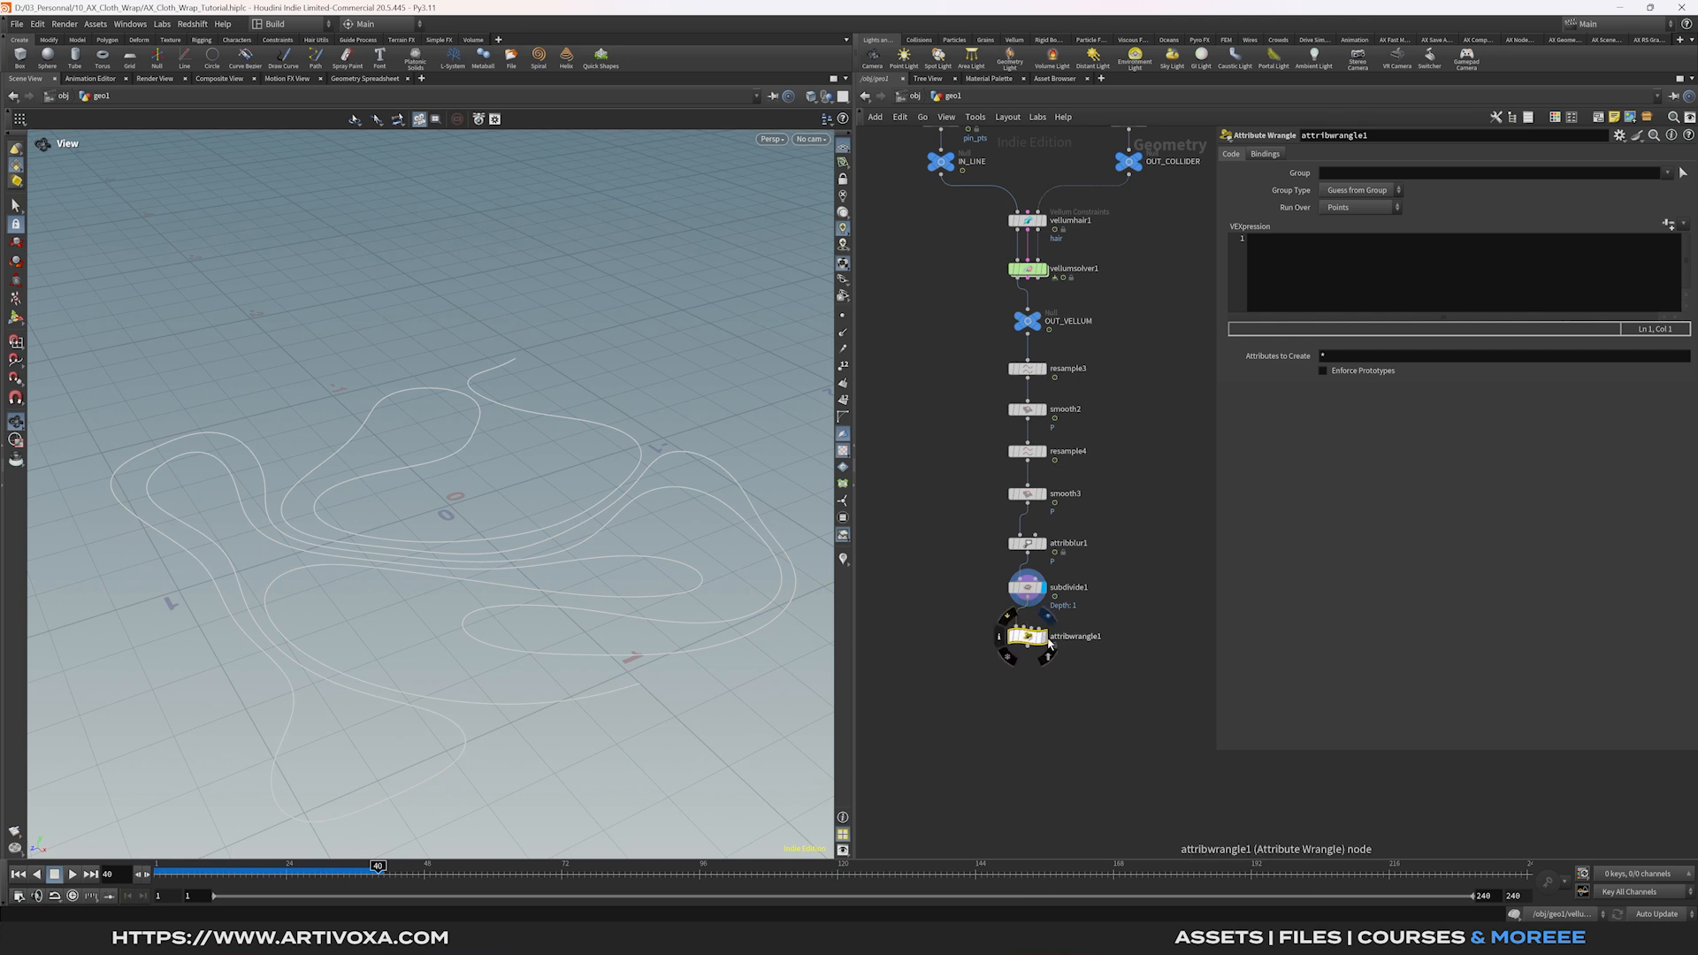
{"action": "left_click", "coordinate": [1318, 300]}
{"action": "type", "text": "v@"}
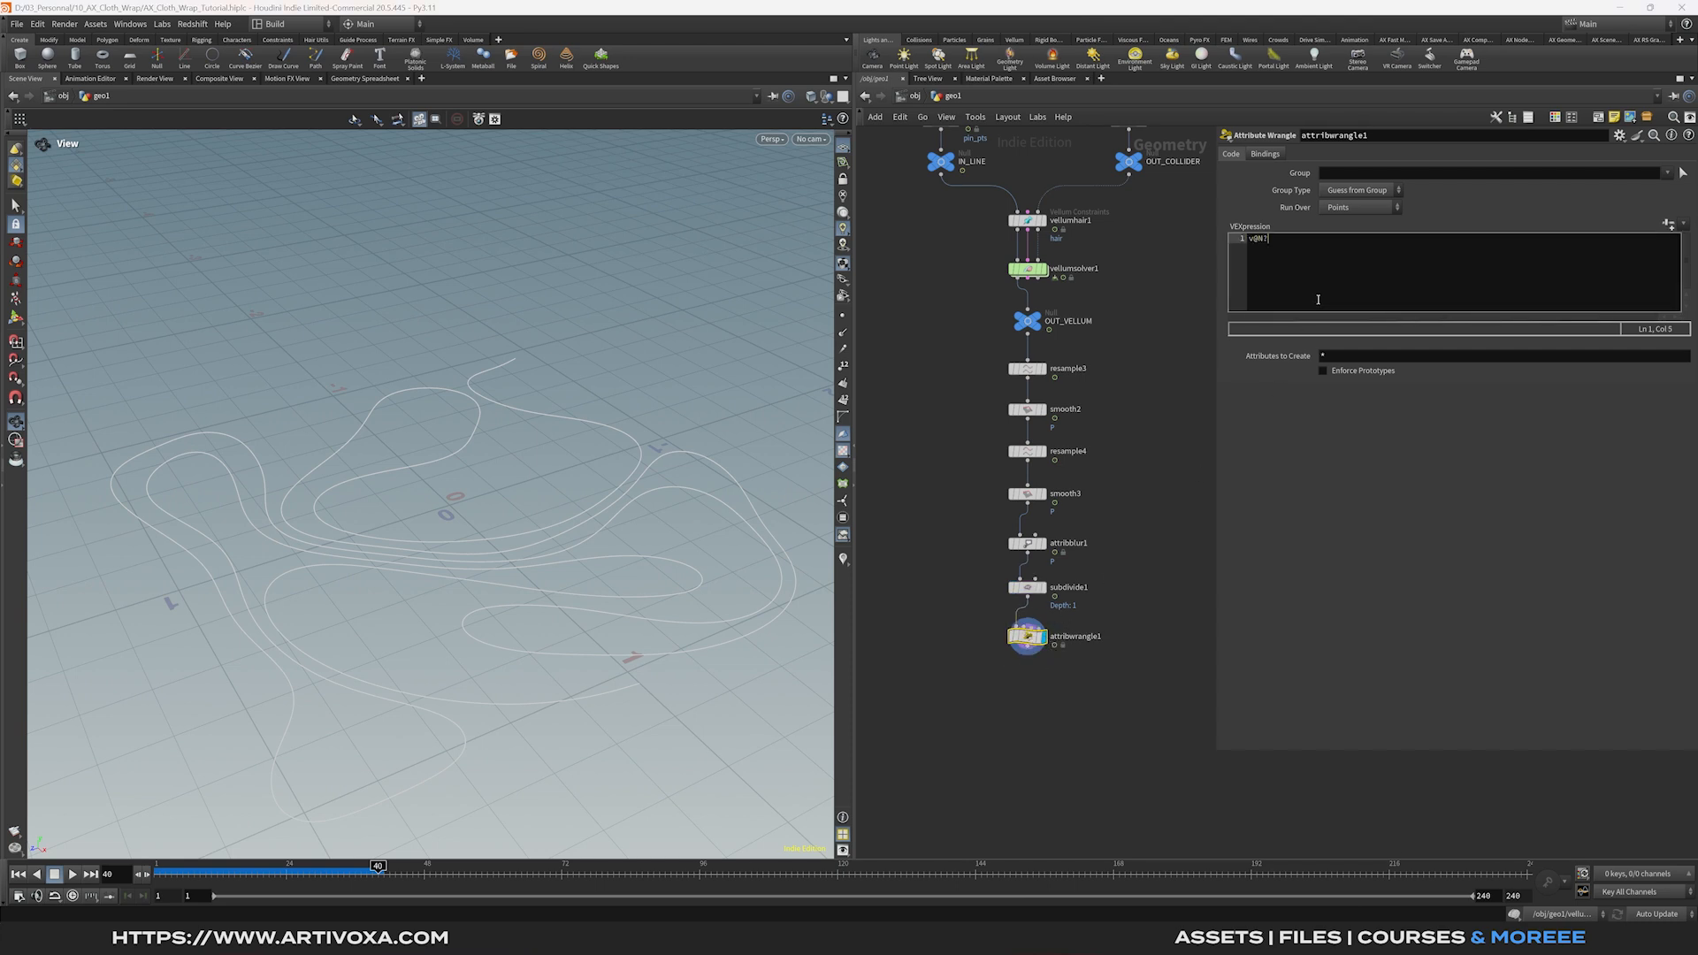
{"action": "type", "text": "N = set"}
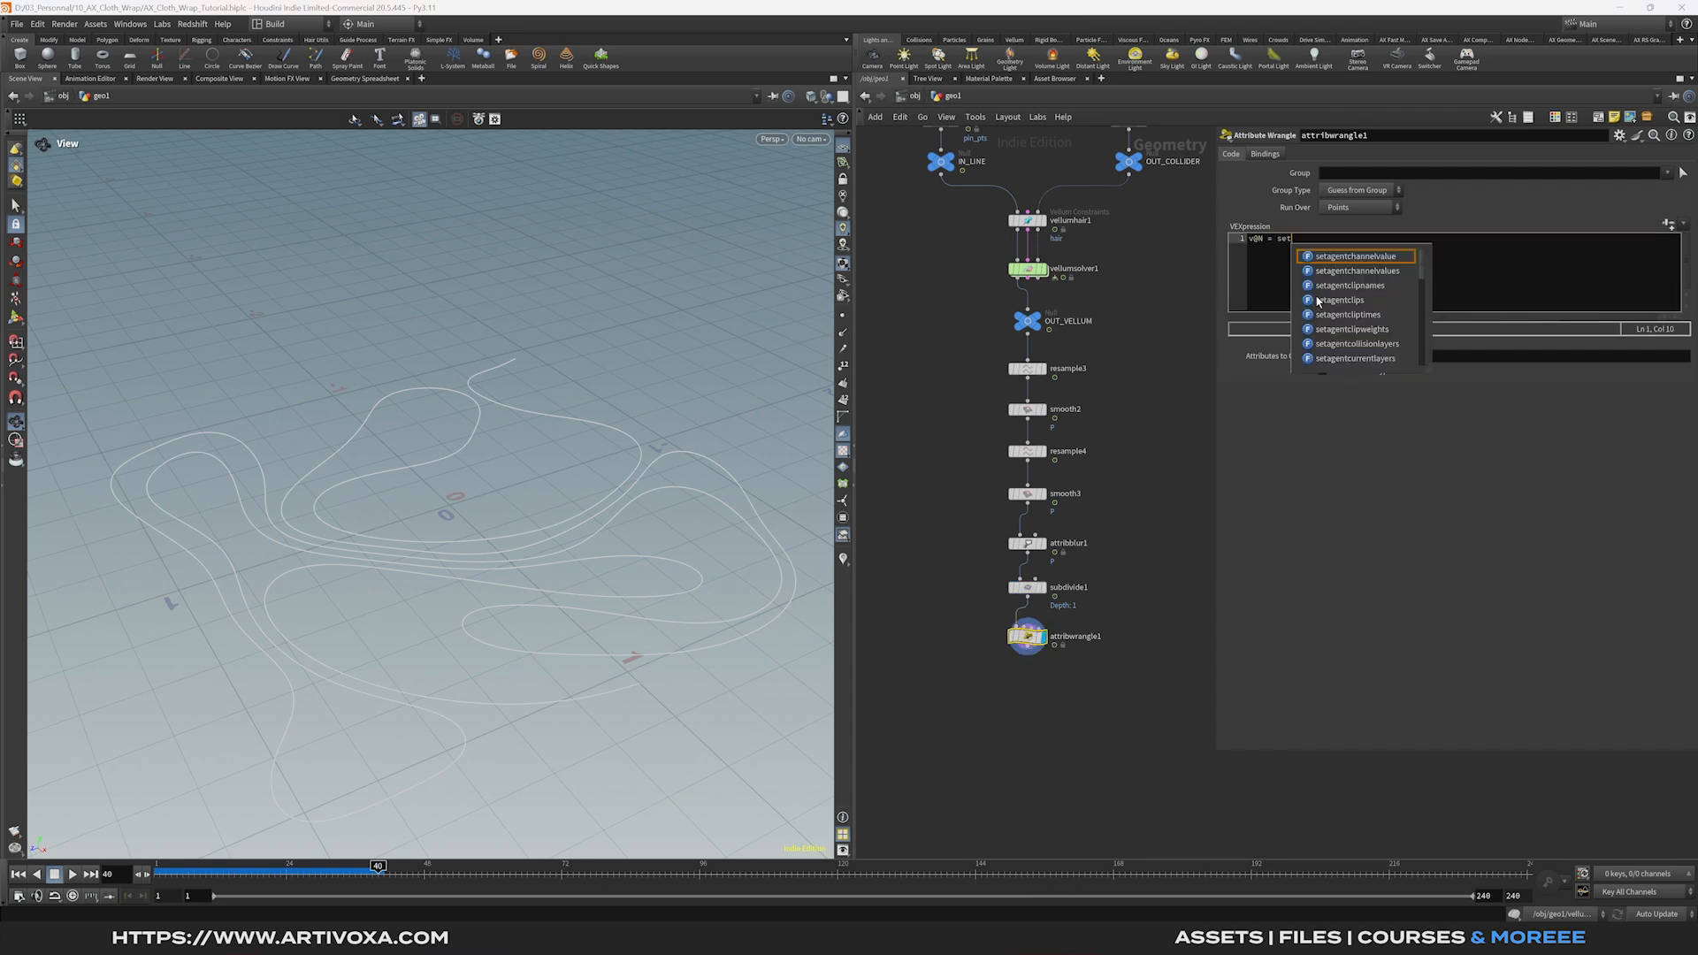
{"action": "type", "text": "(0,1,0);"}
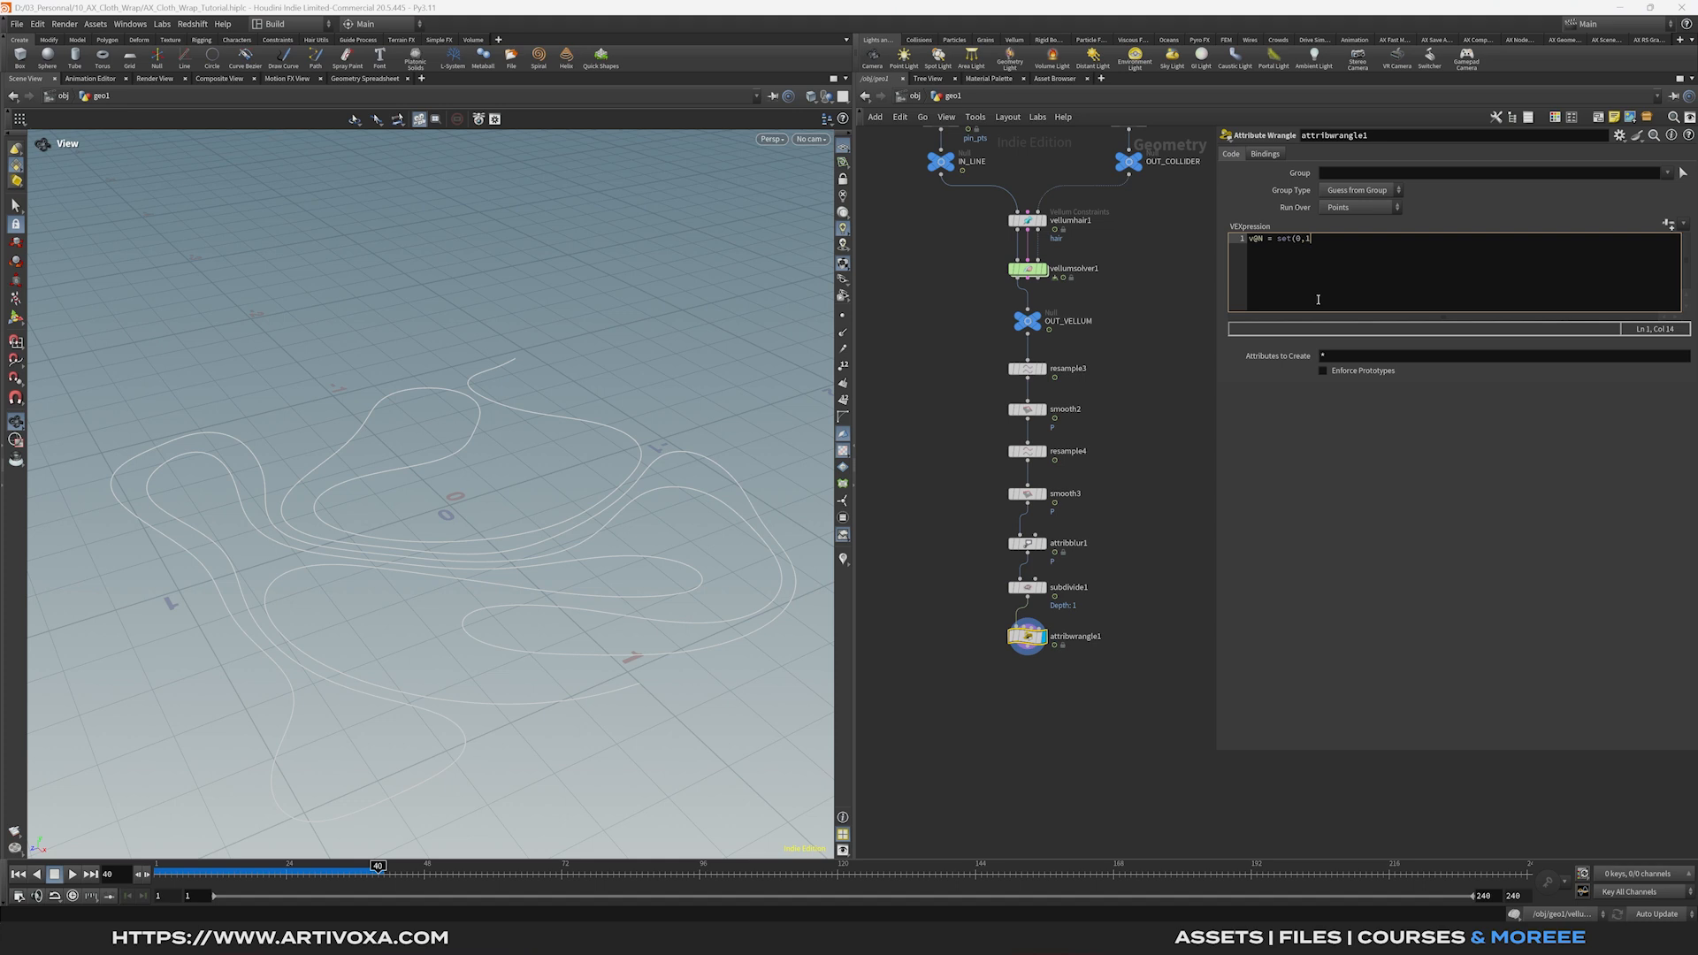
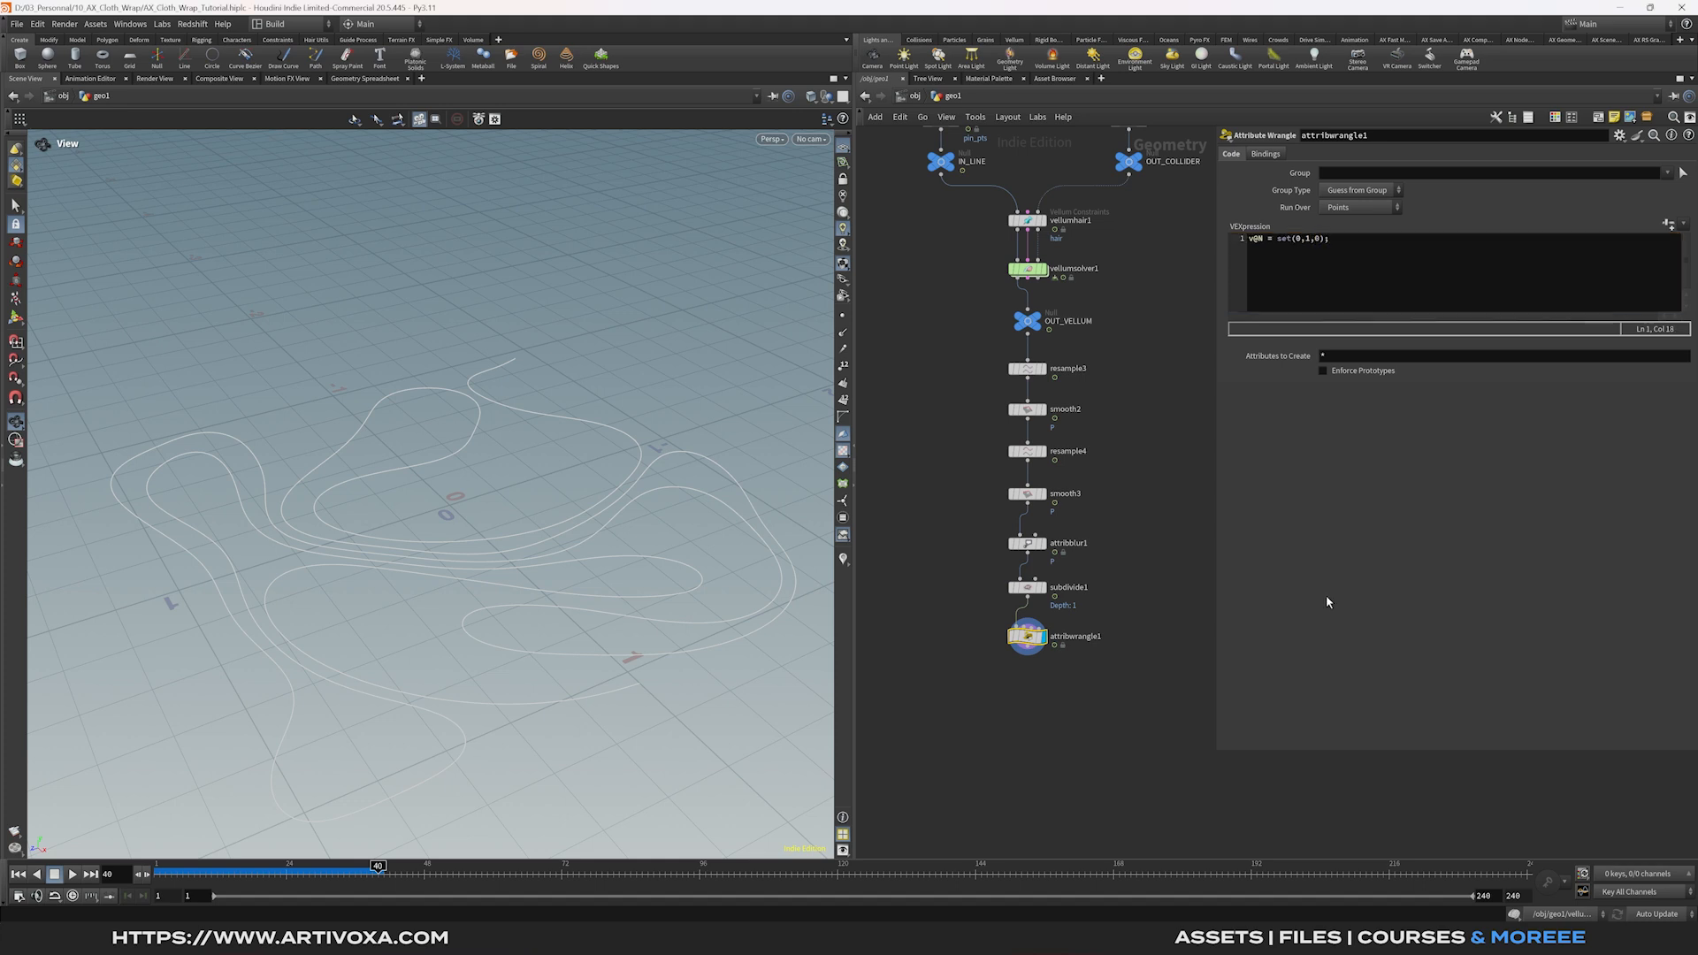
Show the point normals temporarily in the viewport and check their direction along the curve.
{"action": "left_click", "coordinate": [844, 333]}
{"action": "mouse_move", "coordinate": [627, 496]}
{"action": "left_mouse_down"}
{"action": "mouse_move", "coordinate": [630, 432]}
{"action": "mouse_move", "coordinate": [597, 488]}
{"action": "mouse_move", "coordinate": [531, 504]}
{"action": "mouse_move", "coordinate": [625, 527]}
{"action": "left_mouse_up"}
{"action": "left_click", "coordinate": [844, 334]}
{"action": "left_click_drag", "start_coordinate": [645, 614], "coordinate": [676, 610]}
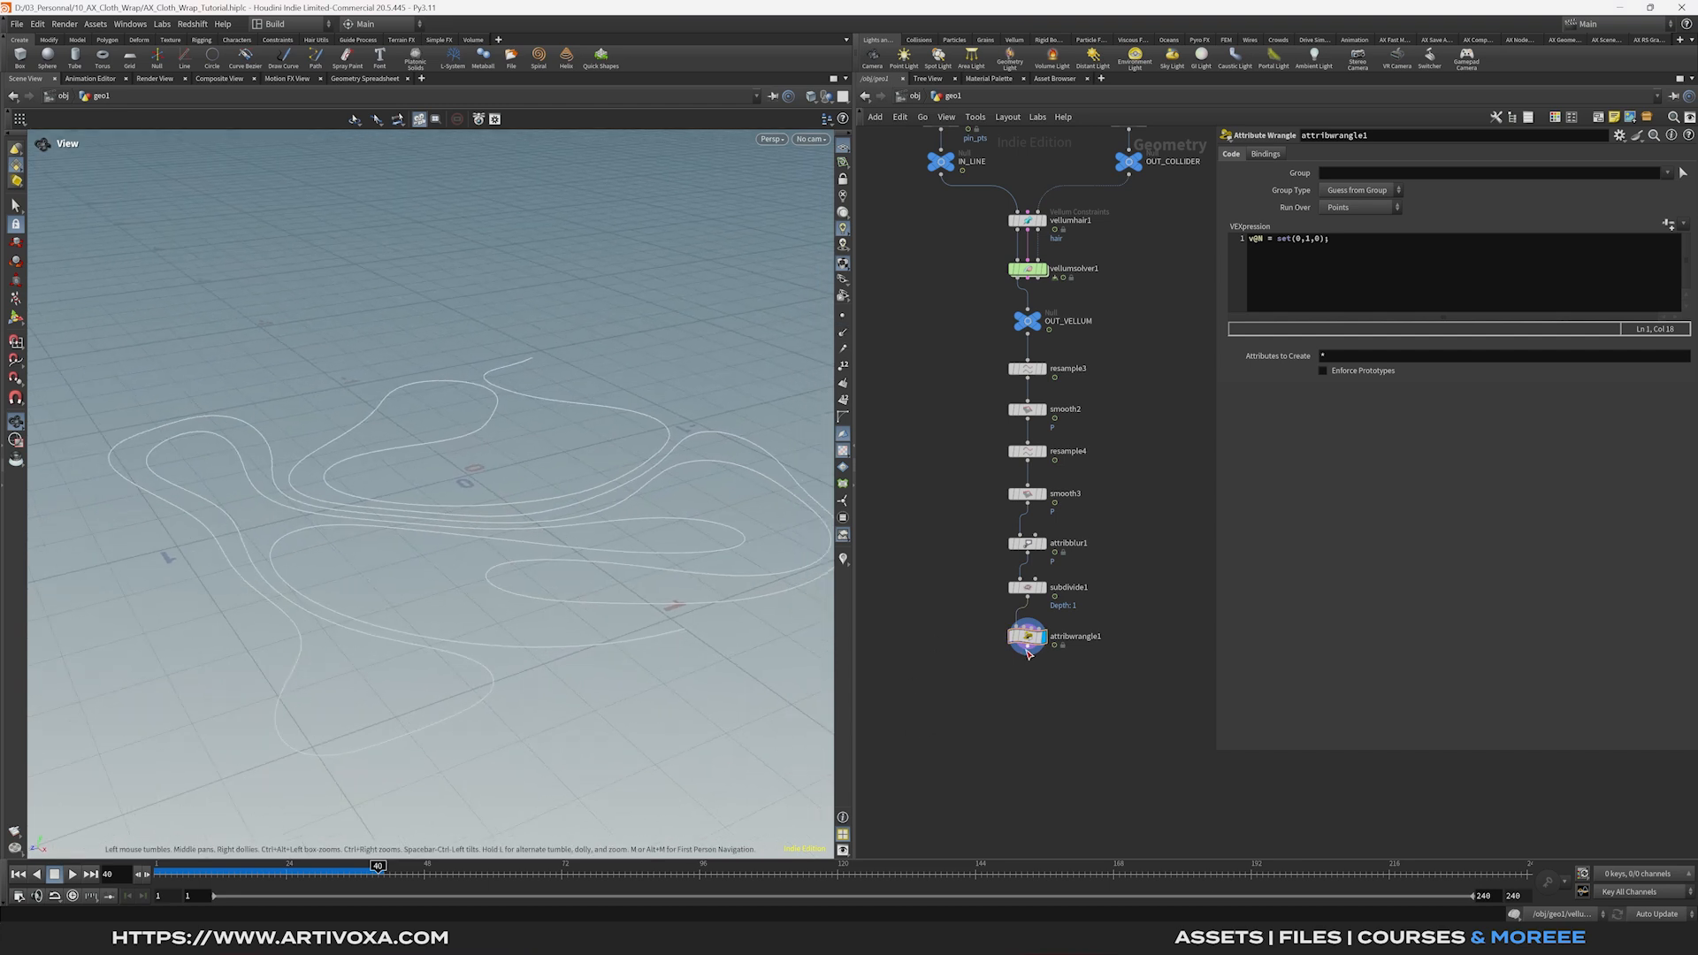
Add a Sweep node after attribwrangle1 and display its result.
{"action": "left_click", "coordinate": [1028, 654]}
{"action": "type", "text": "sweep"}
{"action": "key", "text": "Return"}
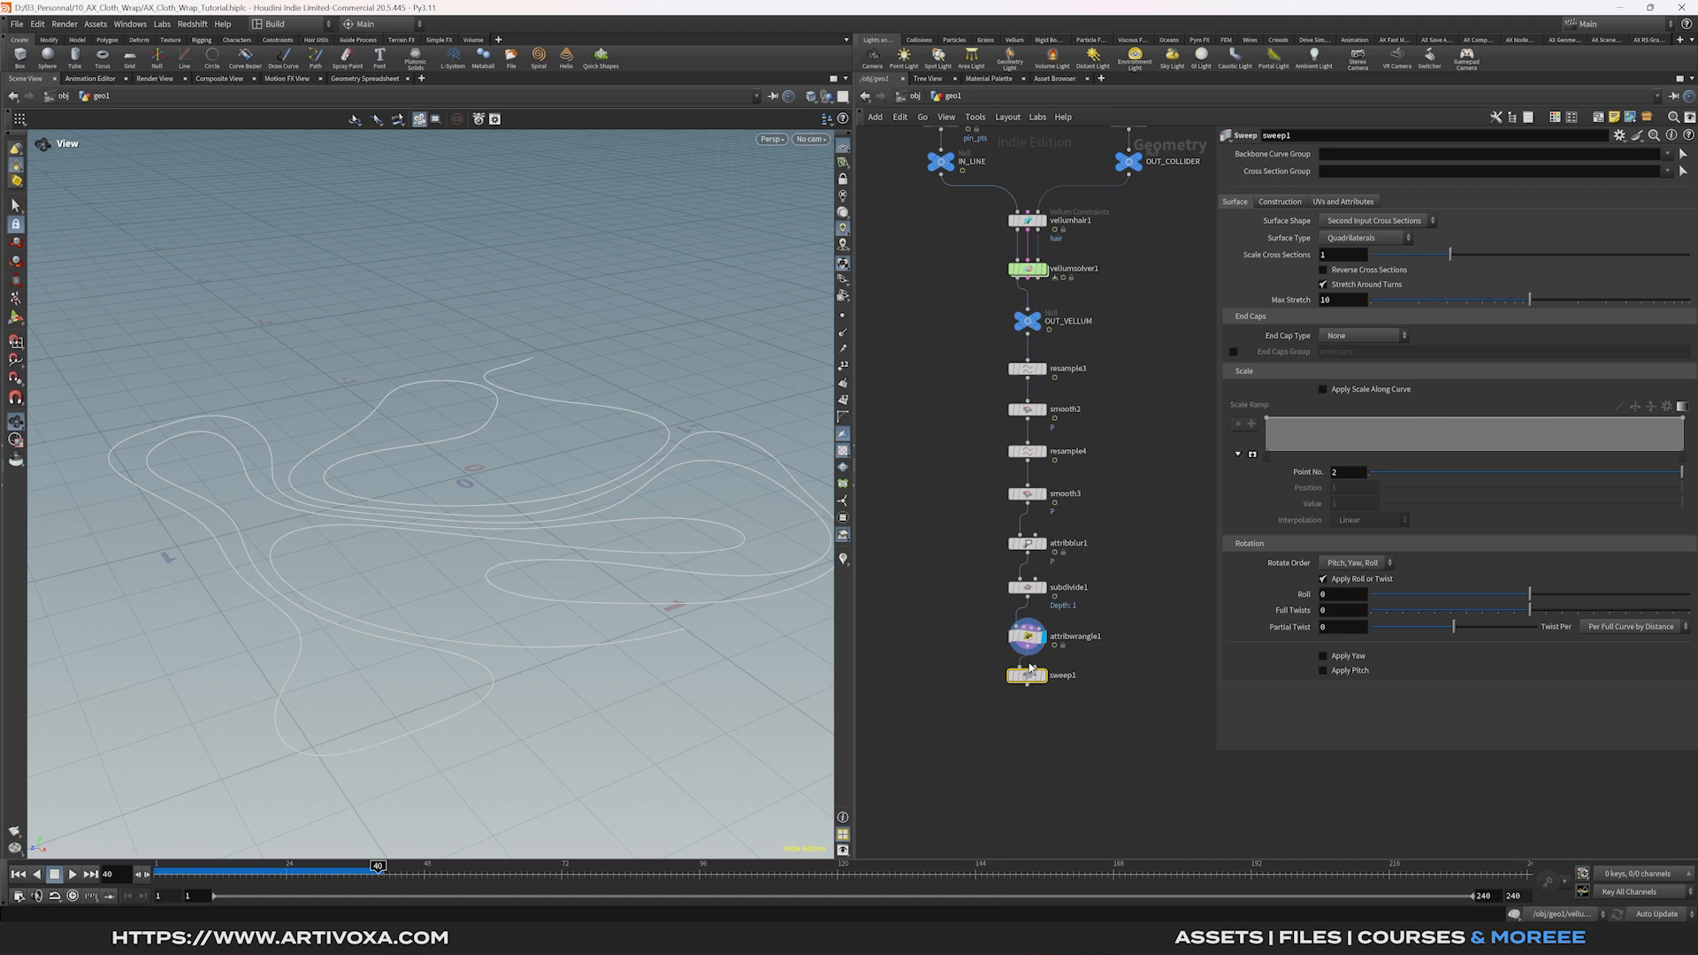
{"action": "left_click", "coordinate": [1011, 702]}
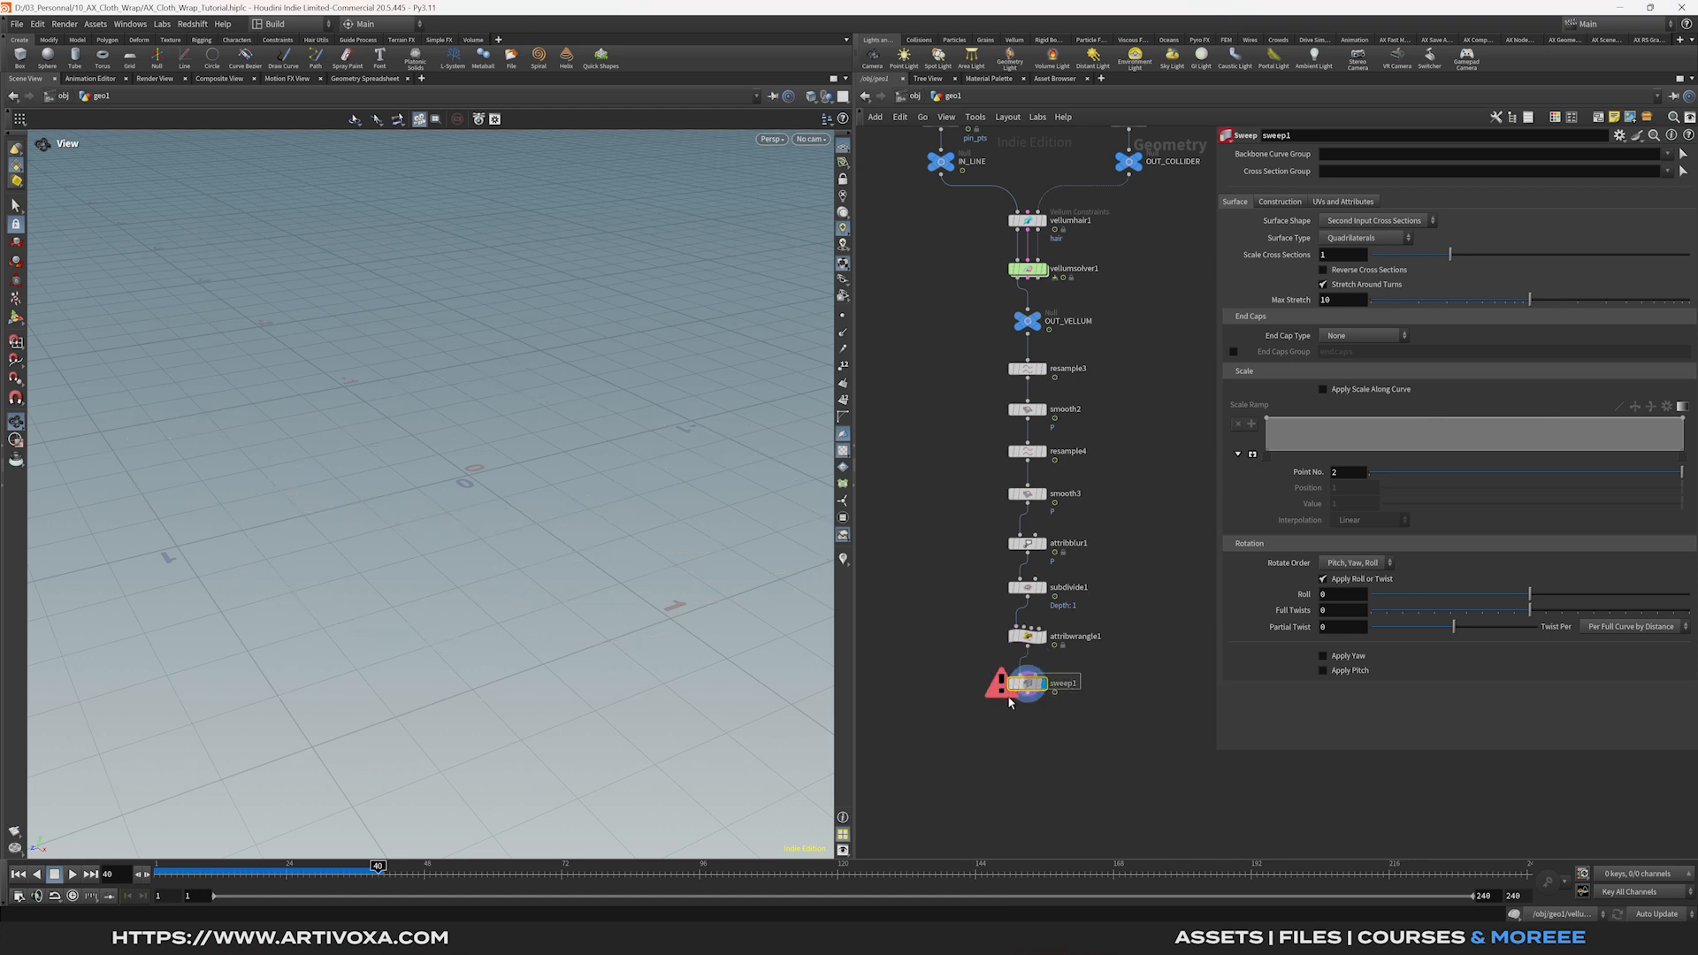
Try the Round Tube surface shape on sweep1 with a radius of 0.458.
{"action": "left_click", "coordinate": [1375, 220]}
{"action": "left_click", "coordinate": [1364, 255]}
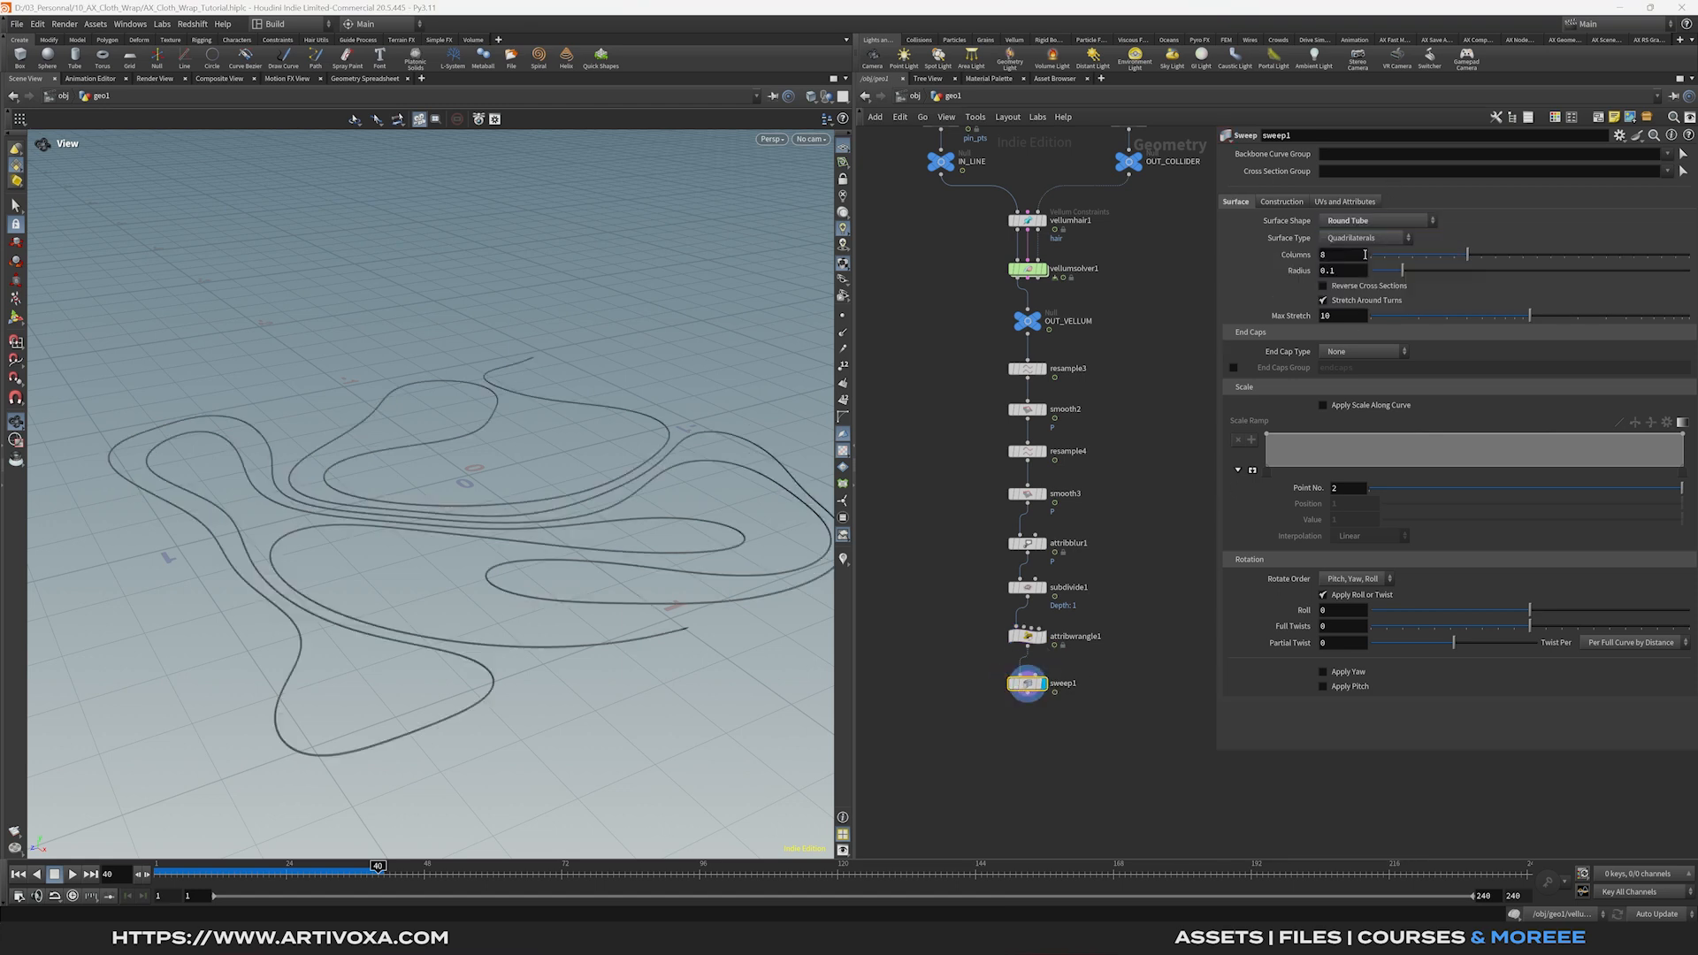
{"action": "left_click_drag", "start_coordinate": [1404, 271], "coordinate": [1516, 277]}
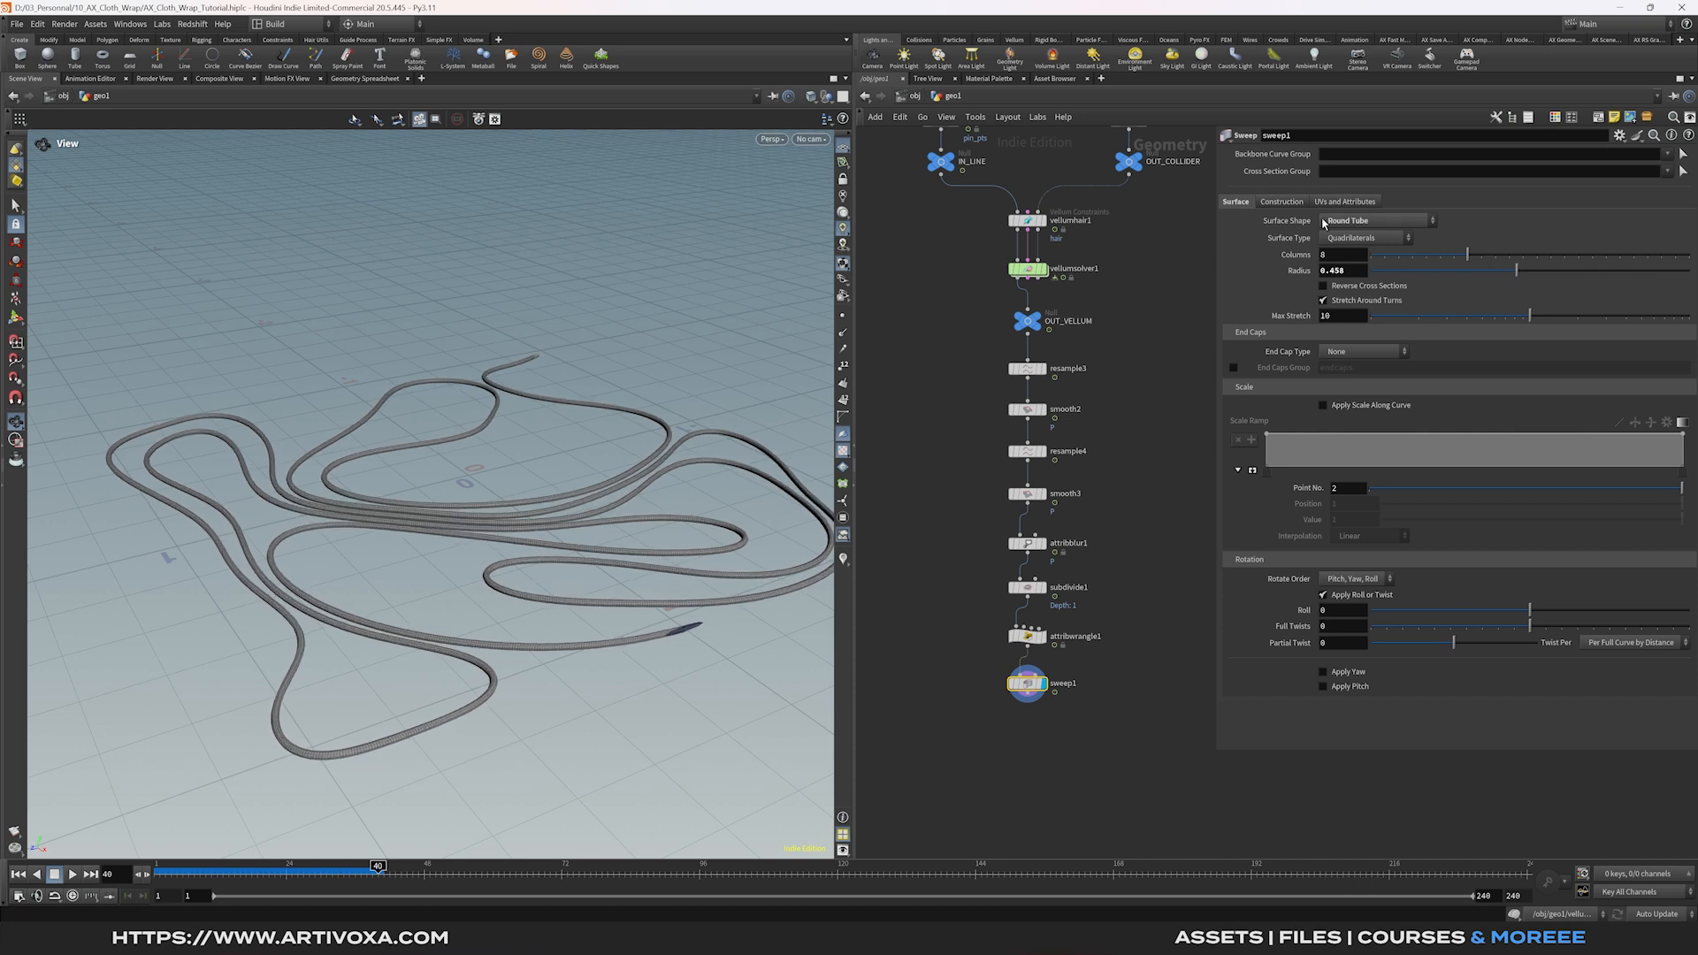
Change sweep1's surface shape to Ribbon and try a width of 0.343.
{"action": "left_click", "coordinate": [1353, 221]}
{"action": "left_click", "coordinate": [1336, 279]}
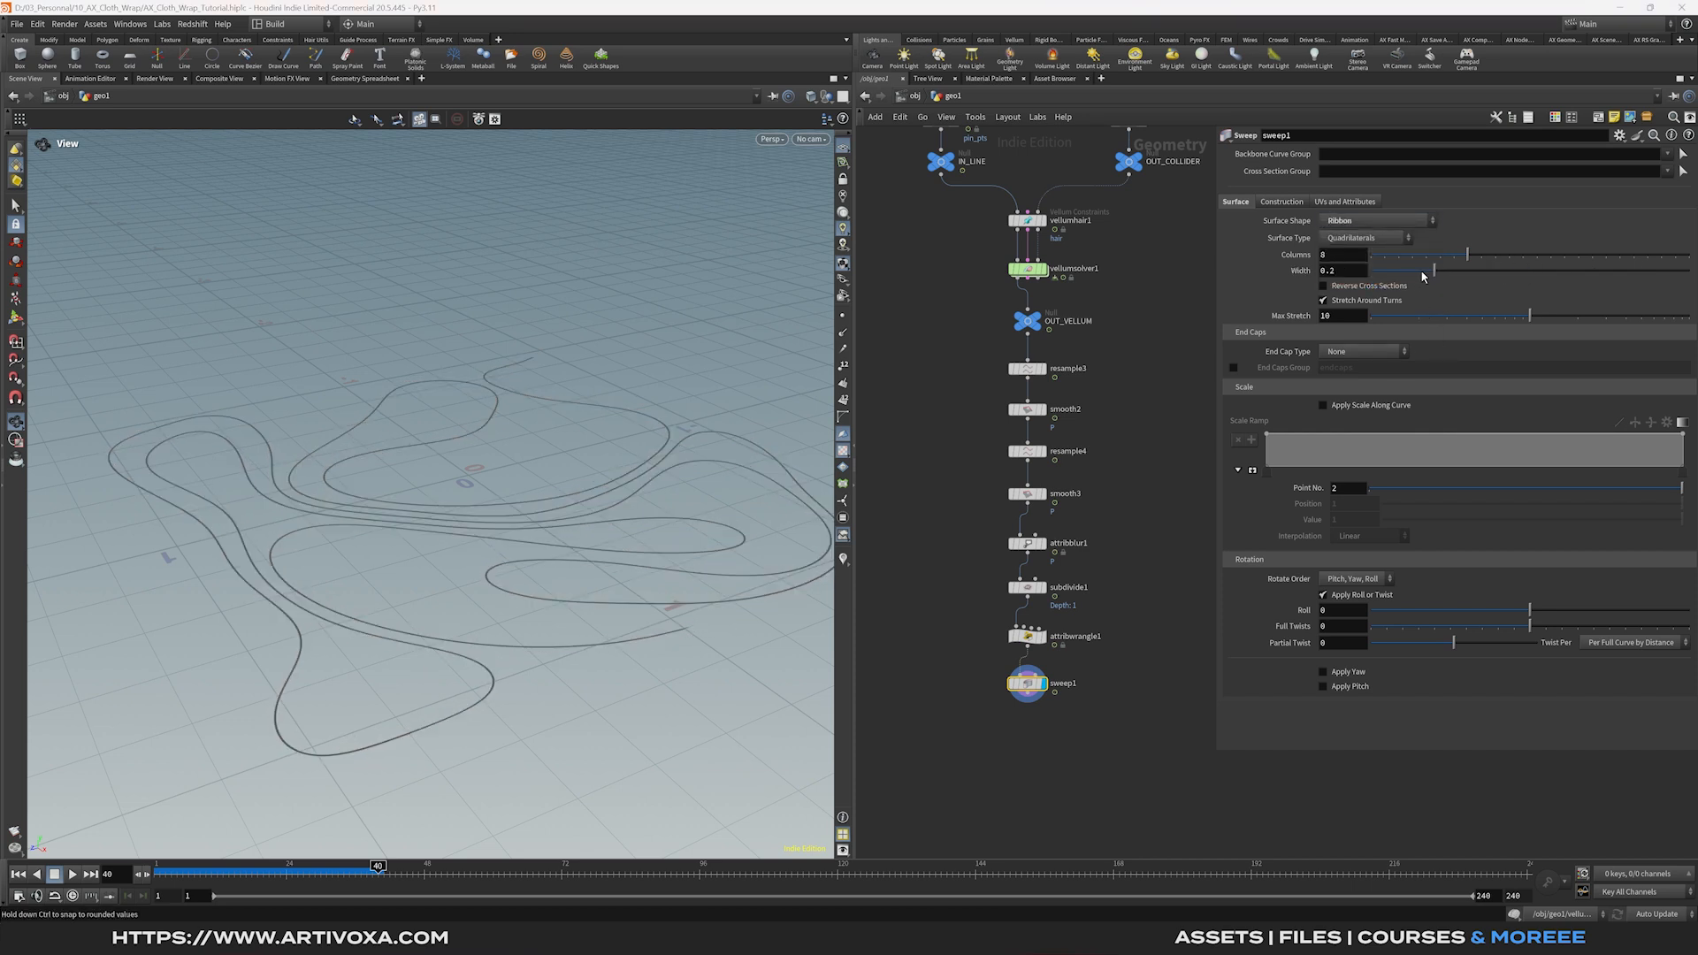
{"action": "left_click_drag", "start_coordinate": [1455, 271], "coordinate": [1483, 276]}
Make room above sweep1 and insert an Orientation Along Curve node between attribwrangle1 and sweep1.
{"action": "left_click_drag", "start_coordinate": [1027, 682], "coordinate": [1032, 722]}
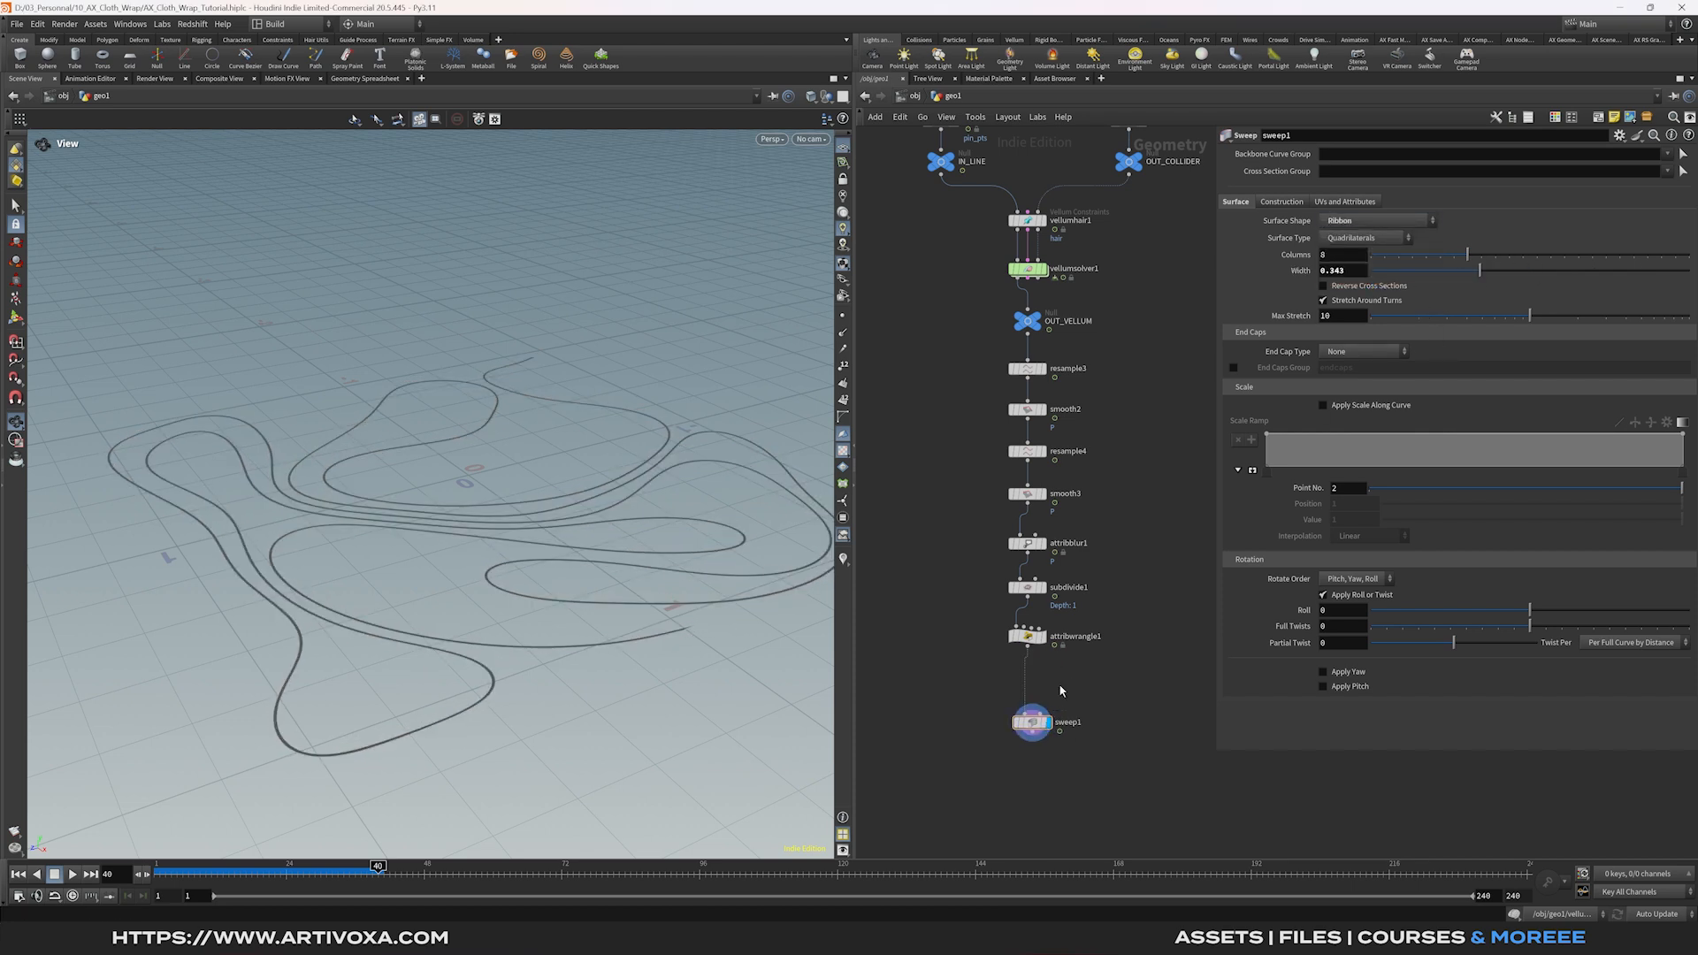
{"action": "key", "text": "Tab"}
{"action": "type", "text": "ori"}
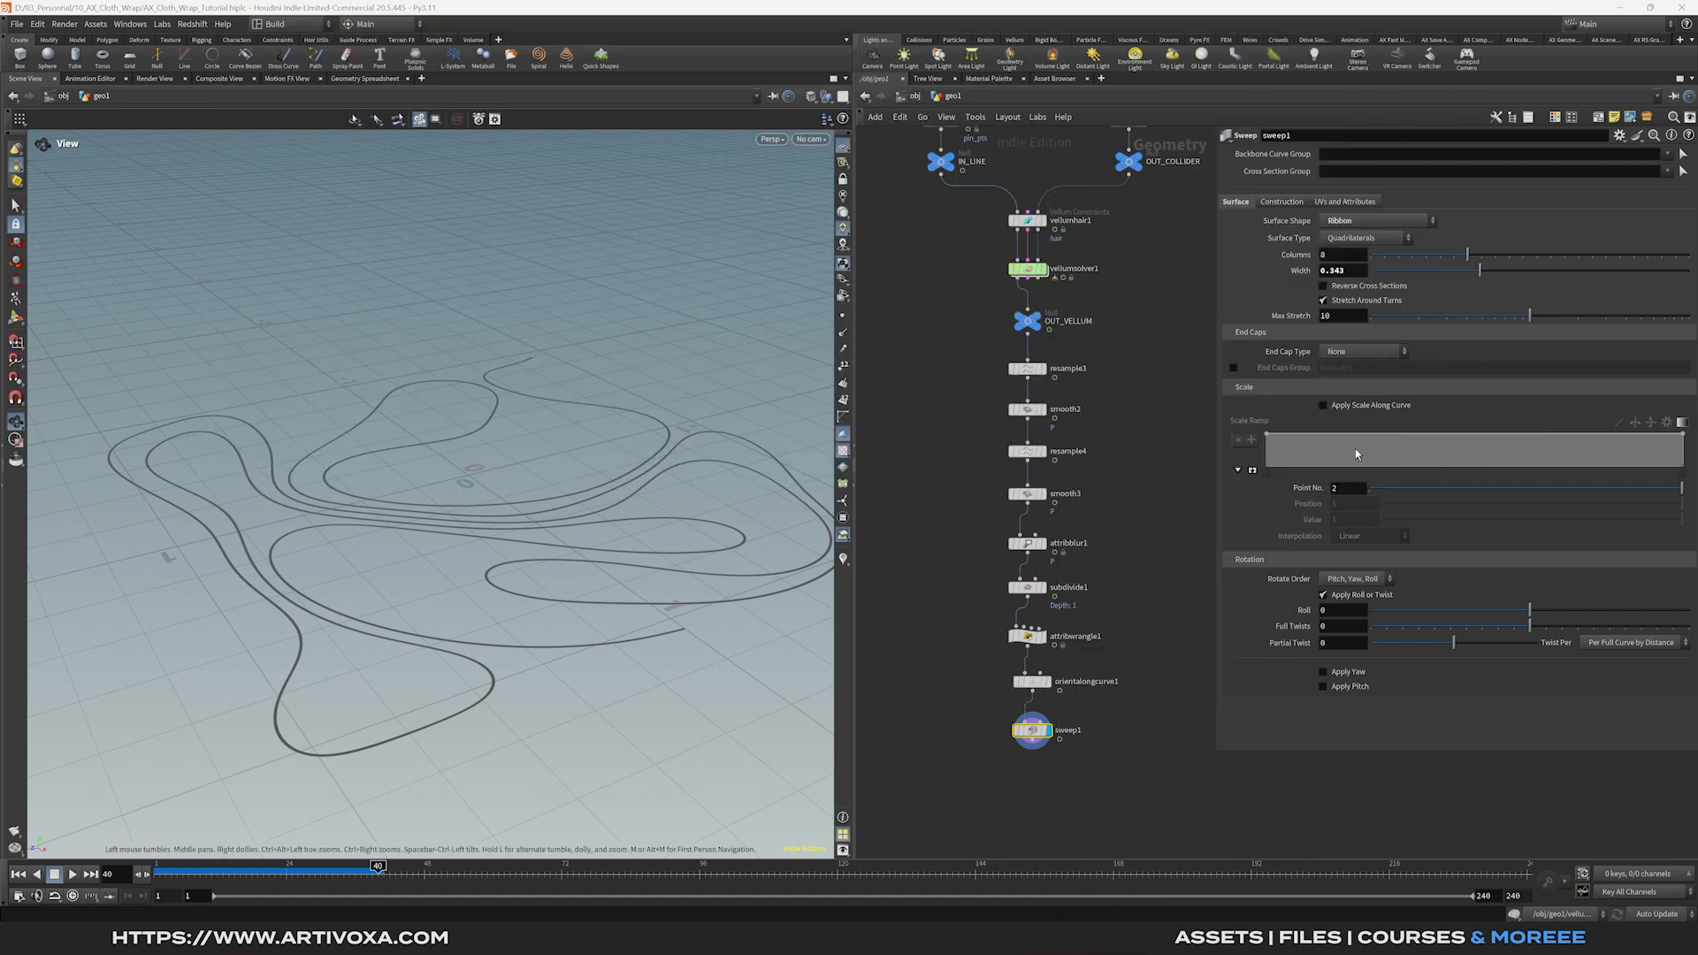
Set the sweep1 ribbon to 1 column and a width of 10.
{"action": "left_click", "coordinate": [1347, 256]}
{"action": "left_click", "coordinate": [1355, 272]}
{"action": "type", "text": "10"}
{"action": "key", "text": "Return"}
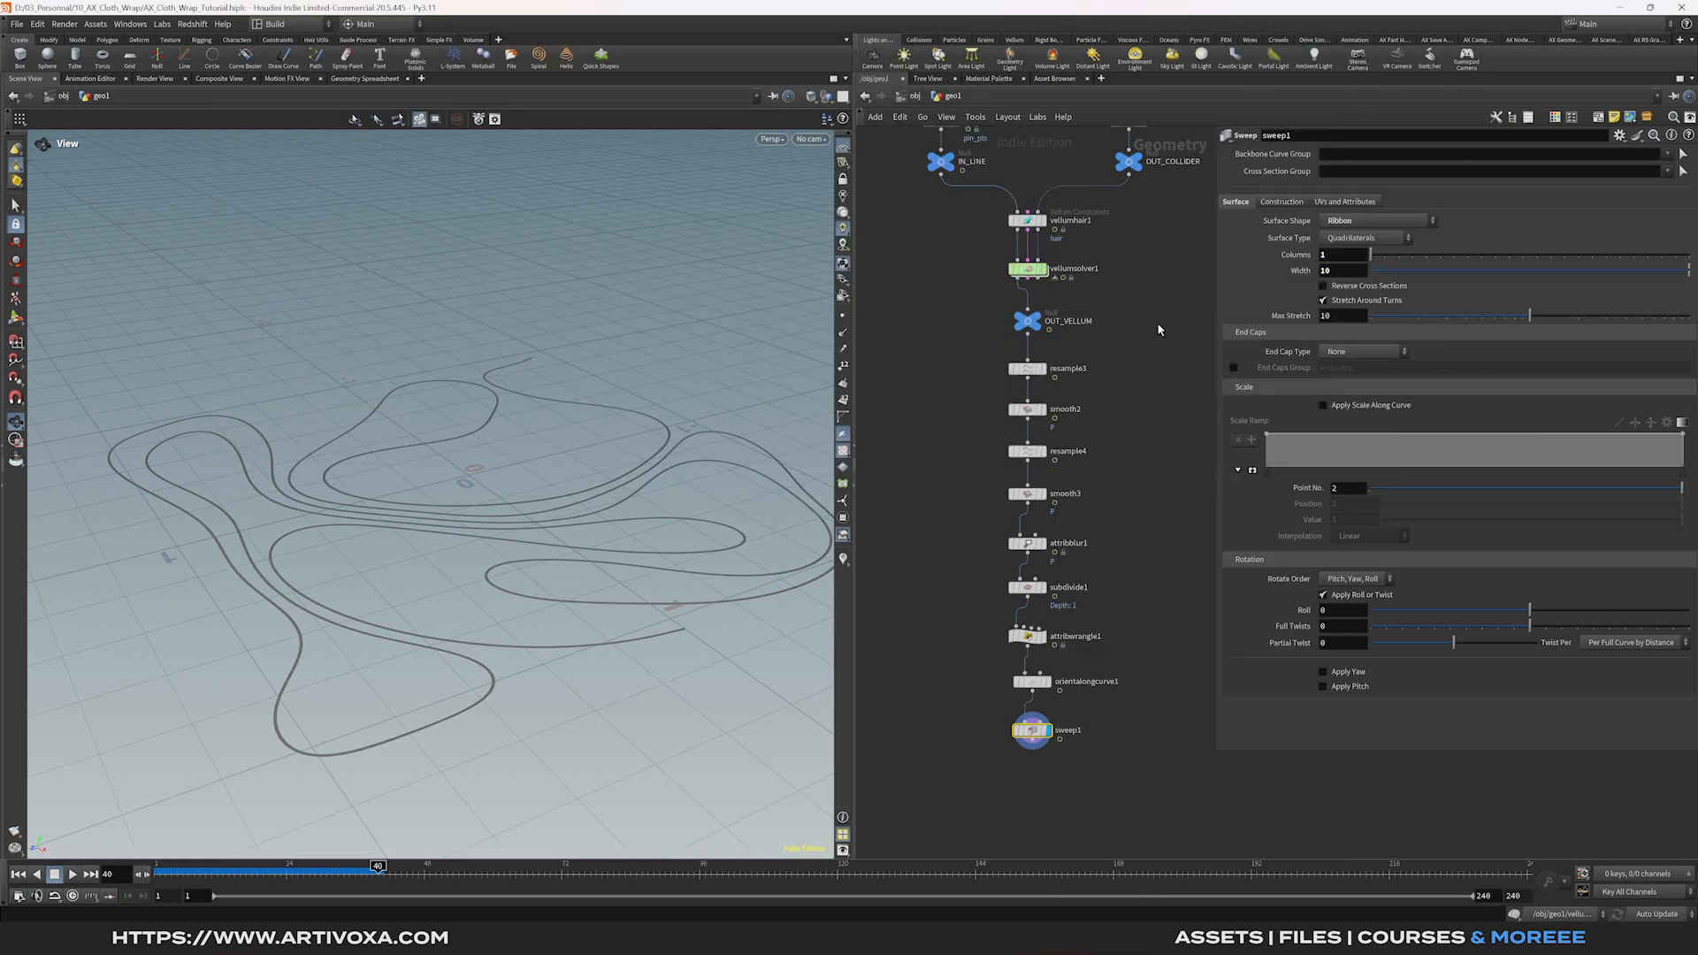
Enable Apply Scale Along Curve on sweep1 and set its Roll to 90 to stand the ribbon upright.
{"action": "left_click", "coordinate": [1324, 405]}
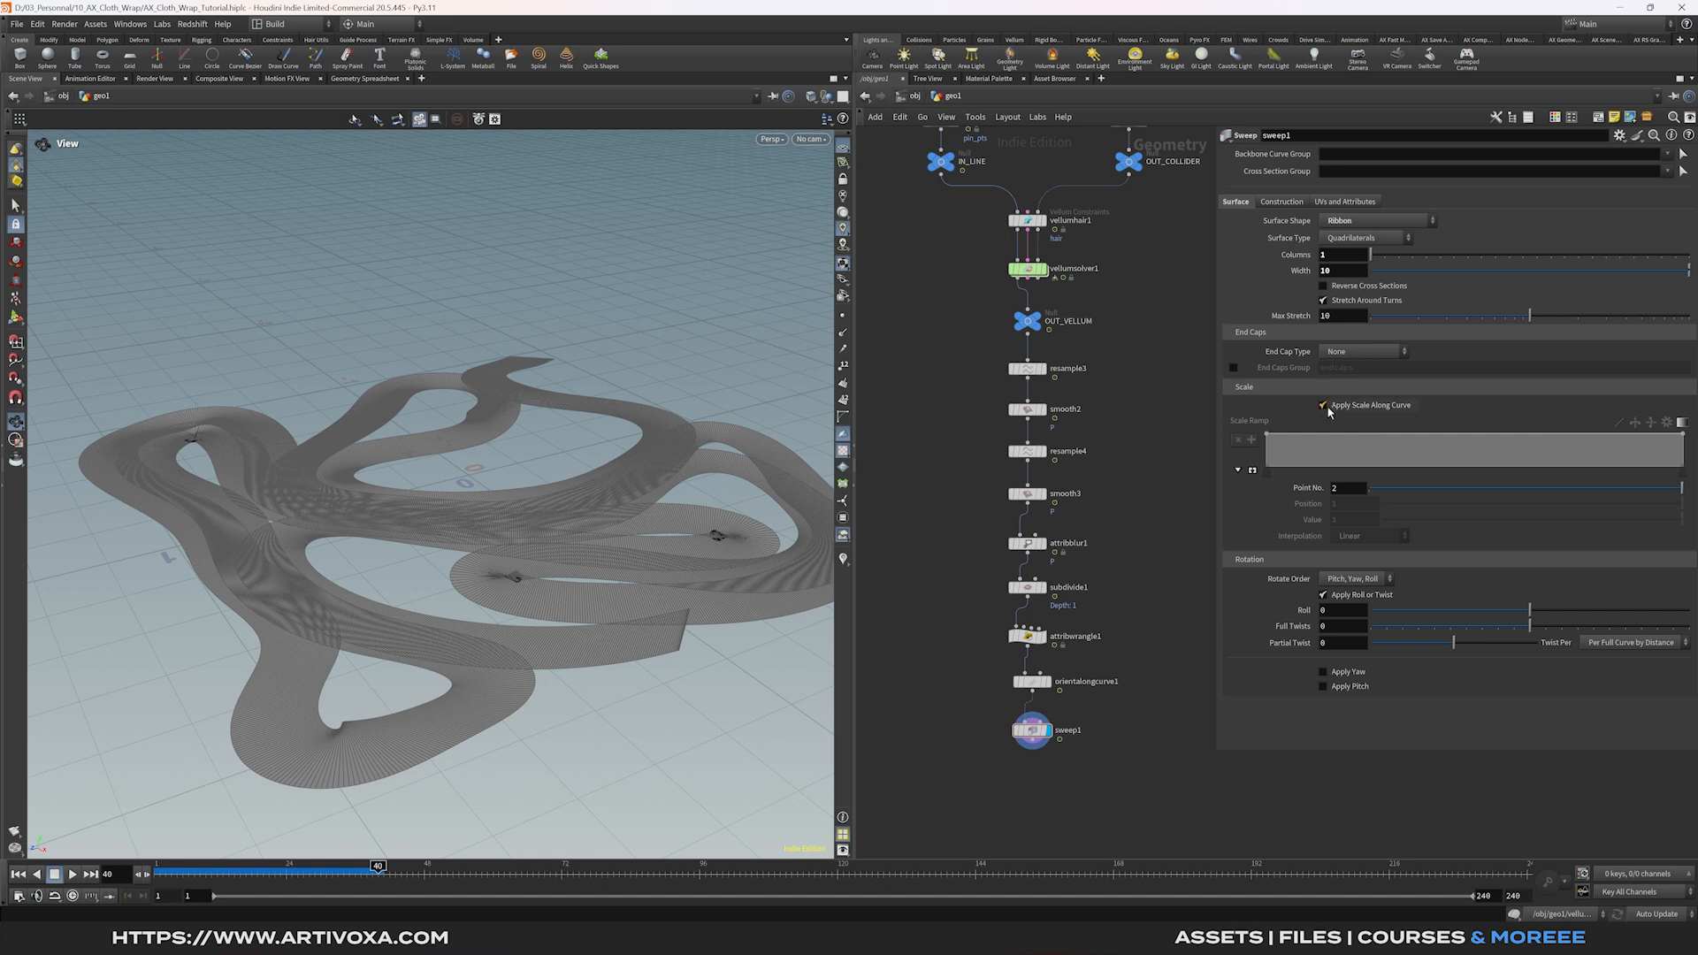
{"action": "left_click", "coordinate": [1340, 613]}
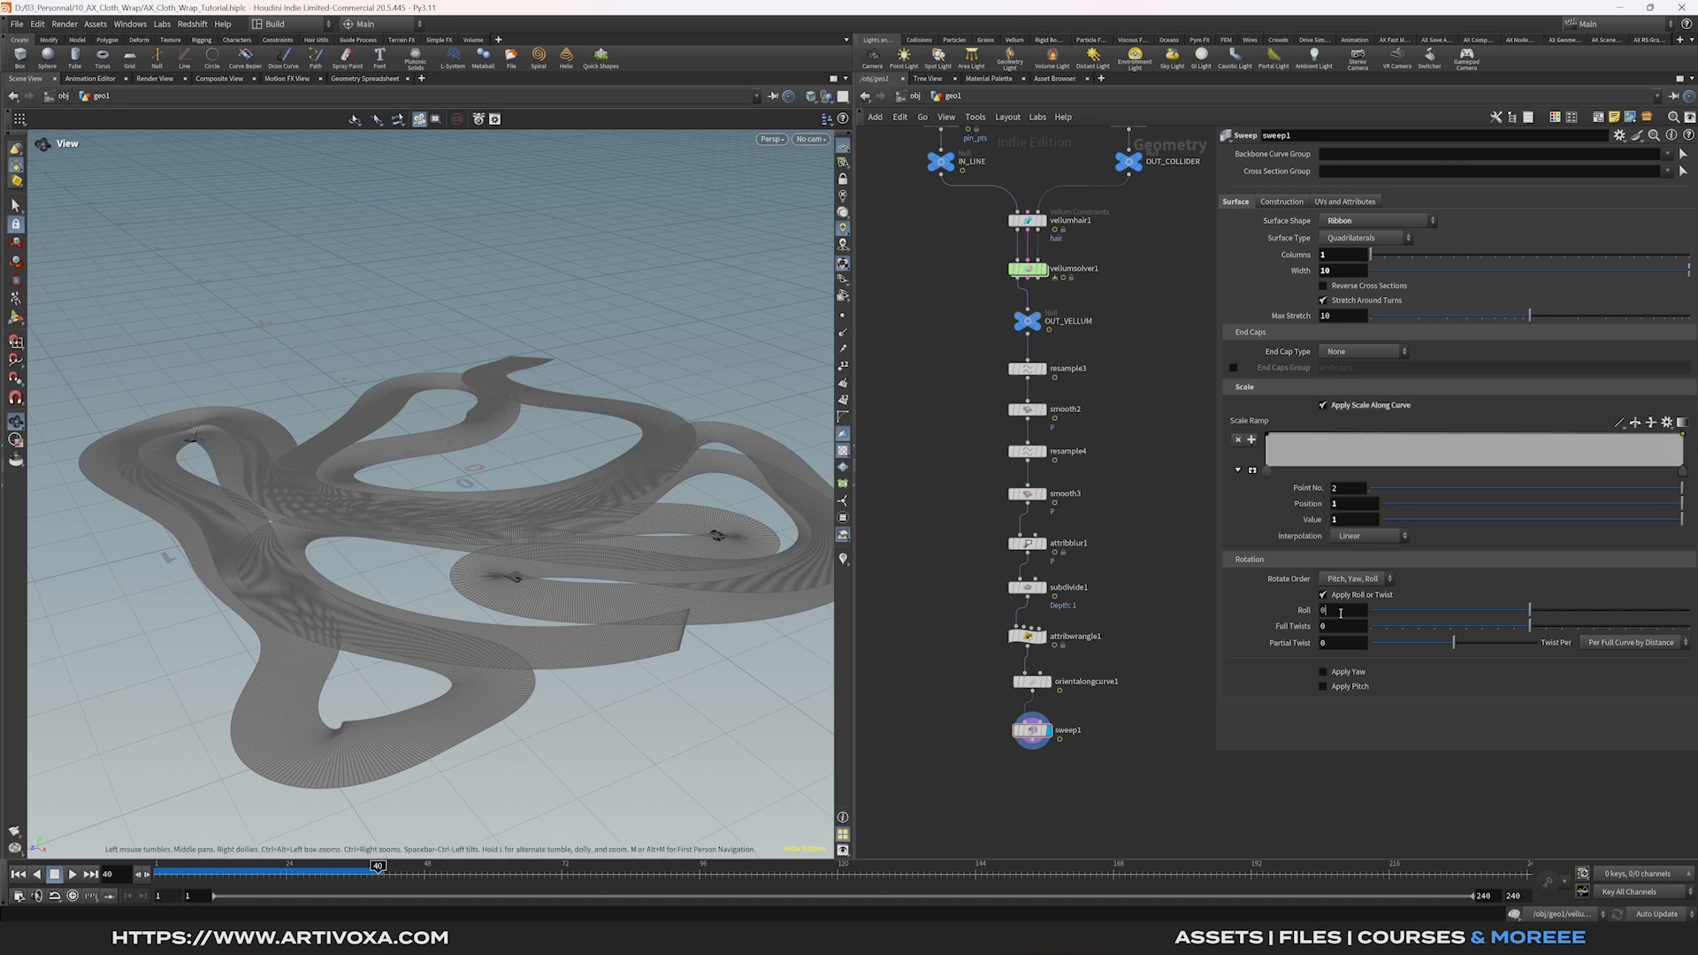
{"action": "type", "text": "90"}
{"action": "key", "text": "Return"}
{"action": "left_click_drag", "start_coordinate": [637, 637], "coordinate": [594, 534]}
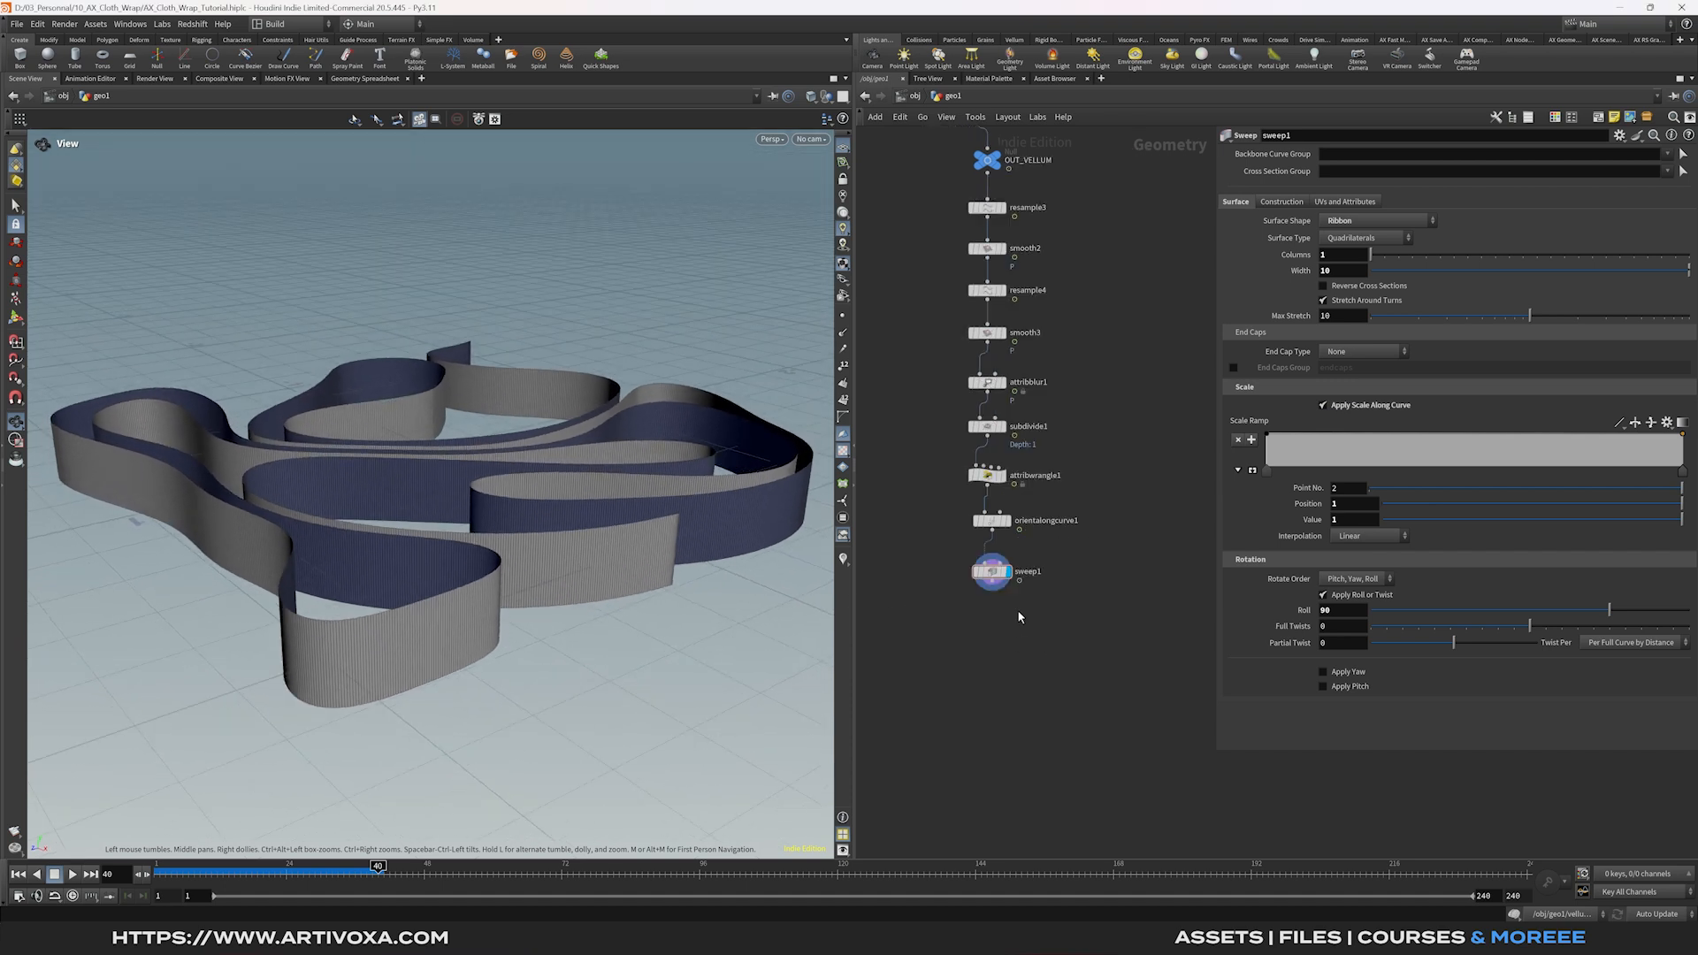
Add a Rest Position node below sweep1, fed by the sweep's output.
{"action": "key", "text": "Tab"}
{"action": "type", "text": "rem"}
{"action": "key", "text": "Return"}
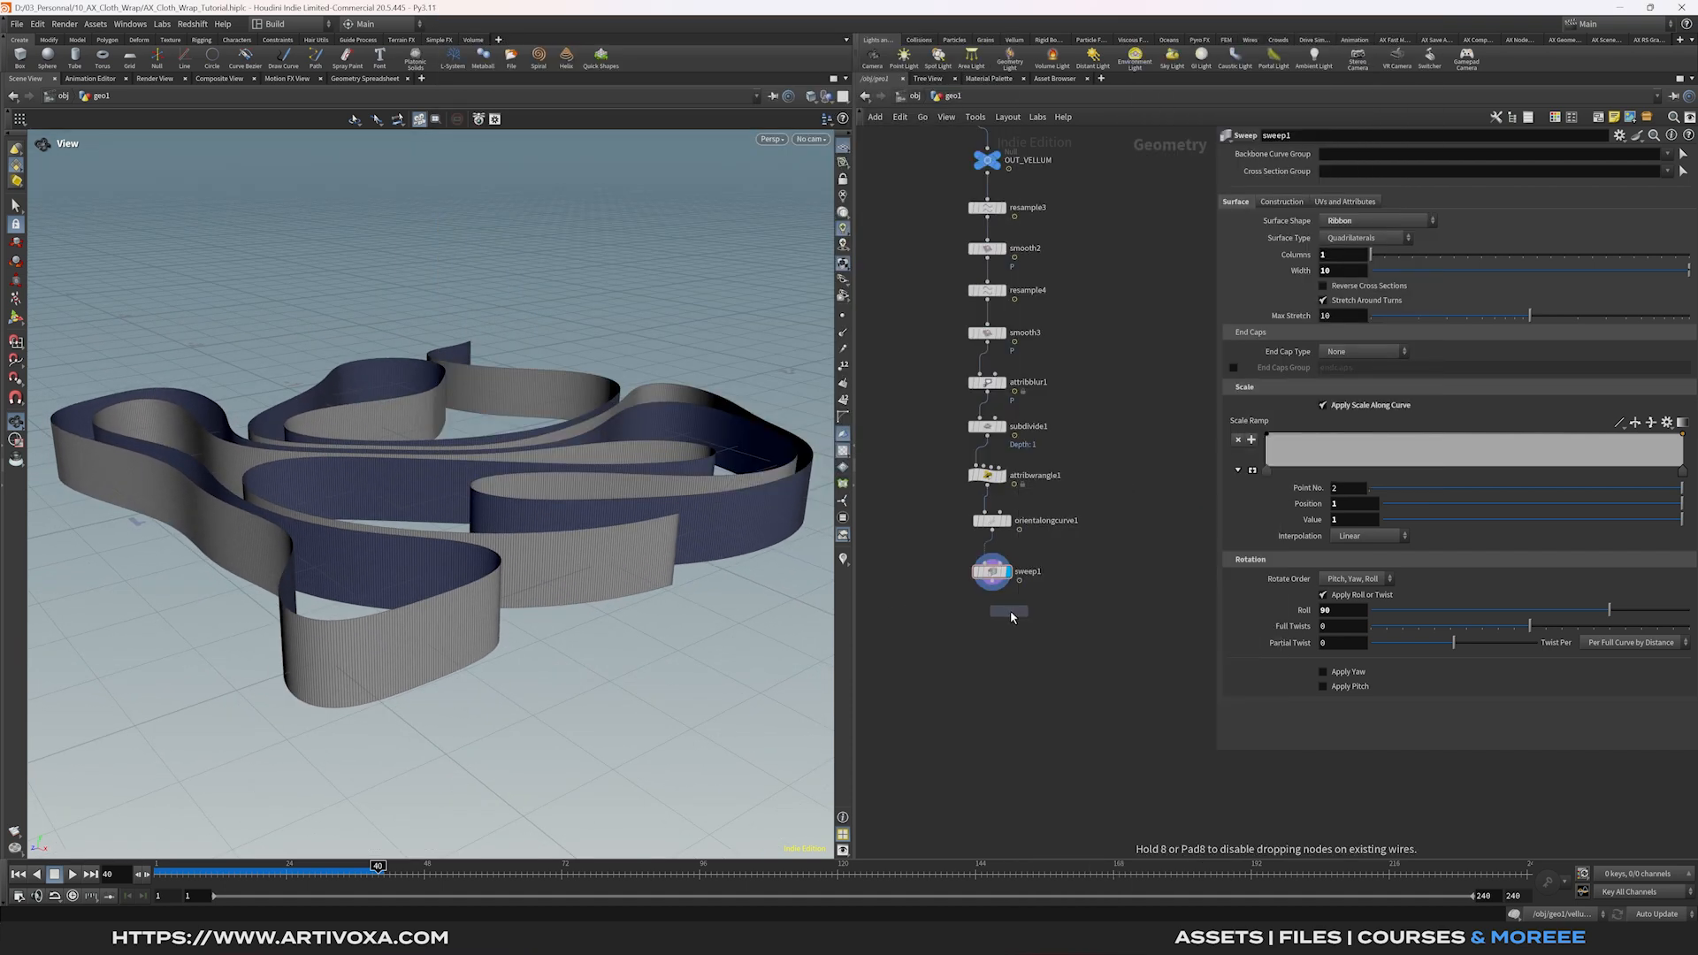
{"action": "left_click", "coordinate": [995, 647]}
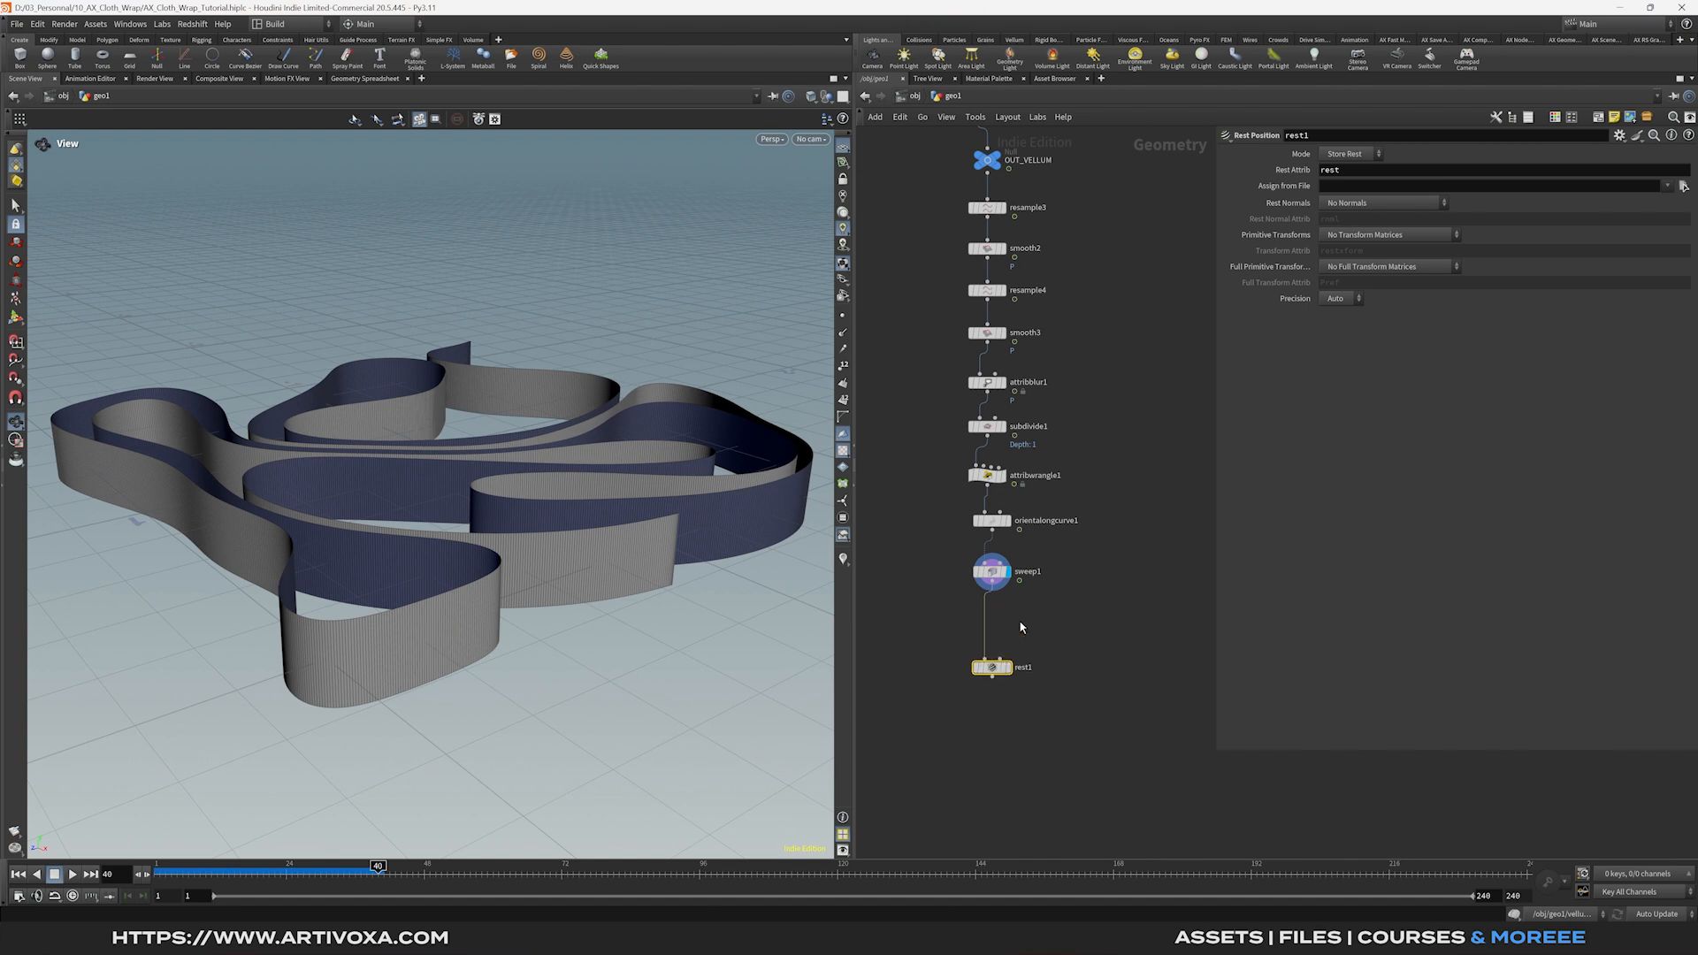
Branch a Time Shift node off sweep1 beside the main chain and display it.
{"action": "left_click", "coordinate": [994, 573]}
{"action": "key", "text": "Tab"}
{"action": "type", "text": "t"}
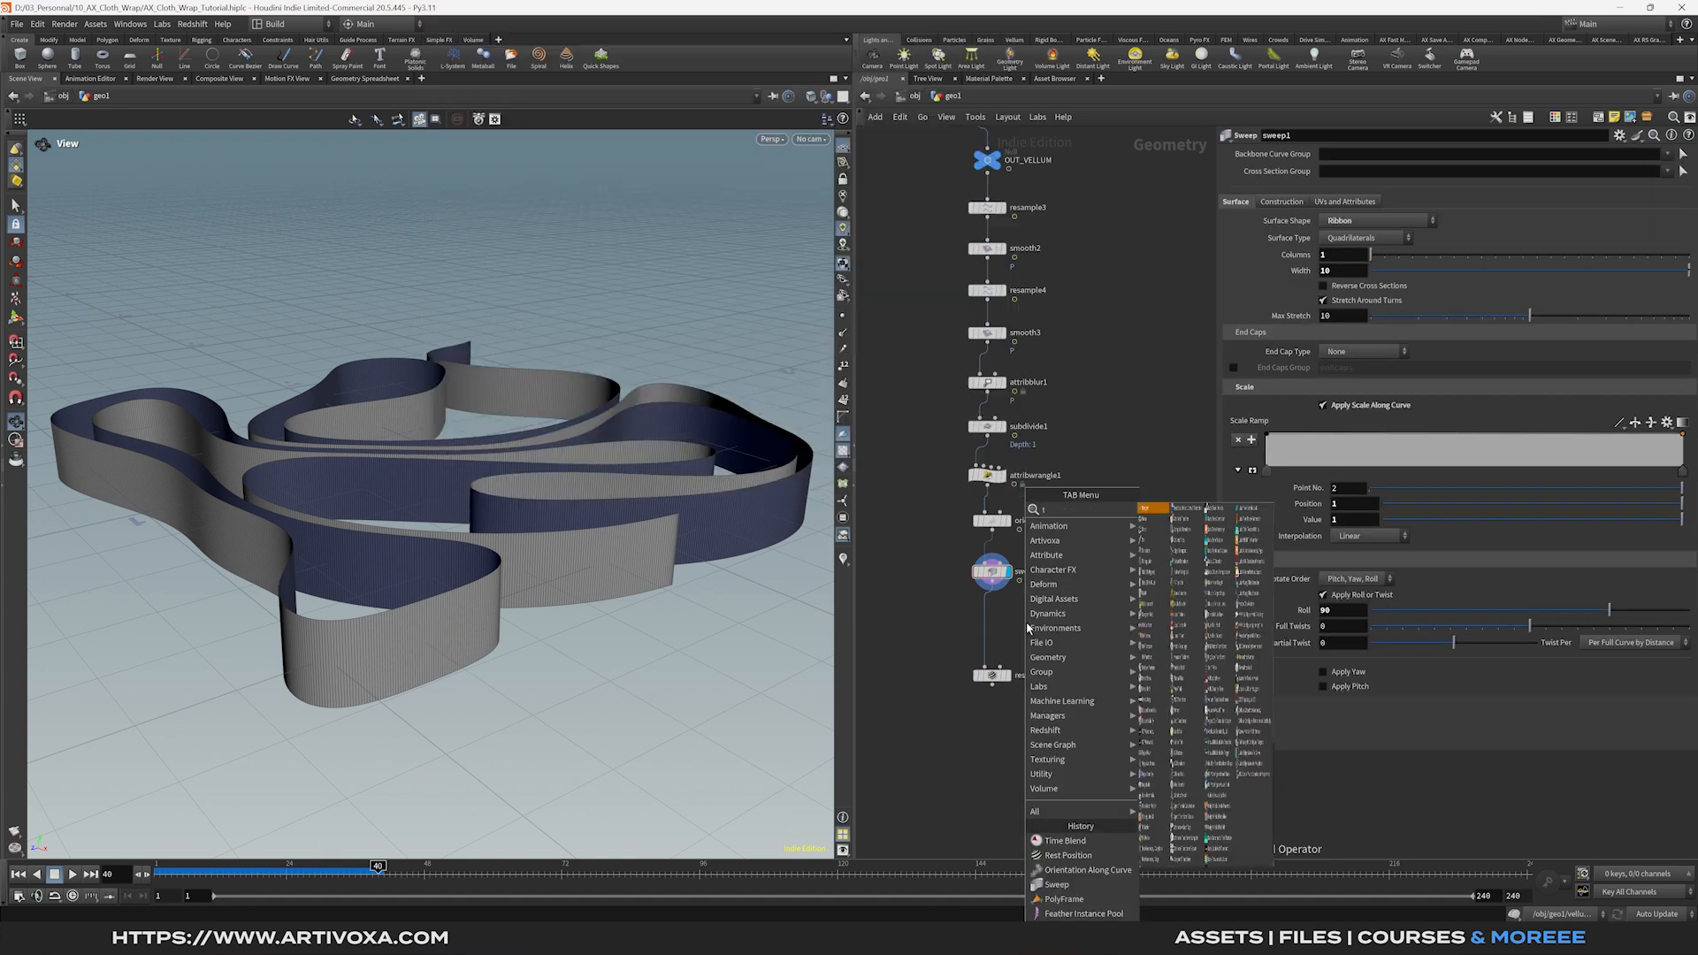
{"action": "type", "text": "ime"}
{"action": "key", "text": "Down"}
{"action": "key", "text": "Return"}
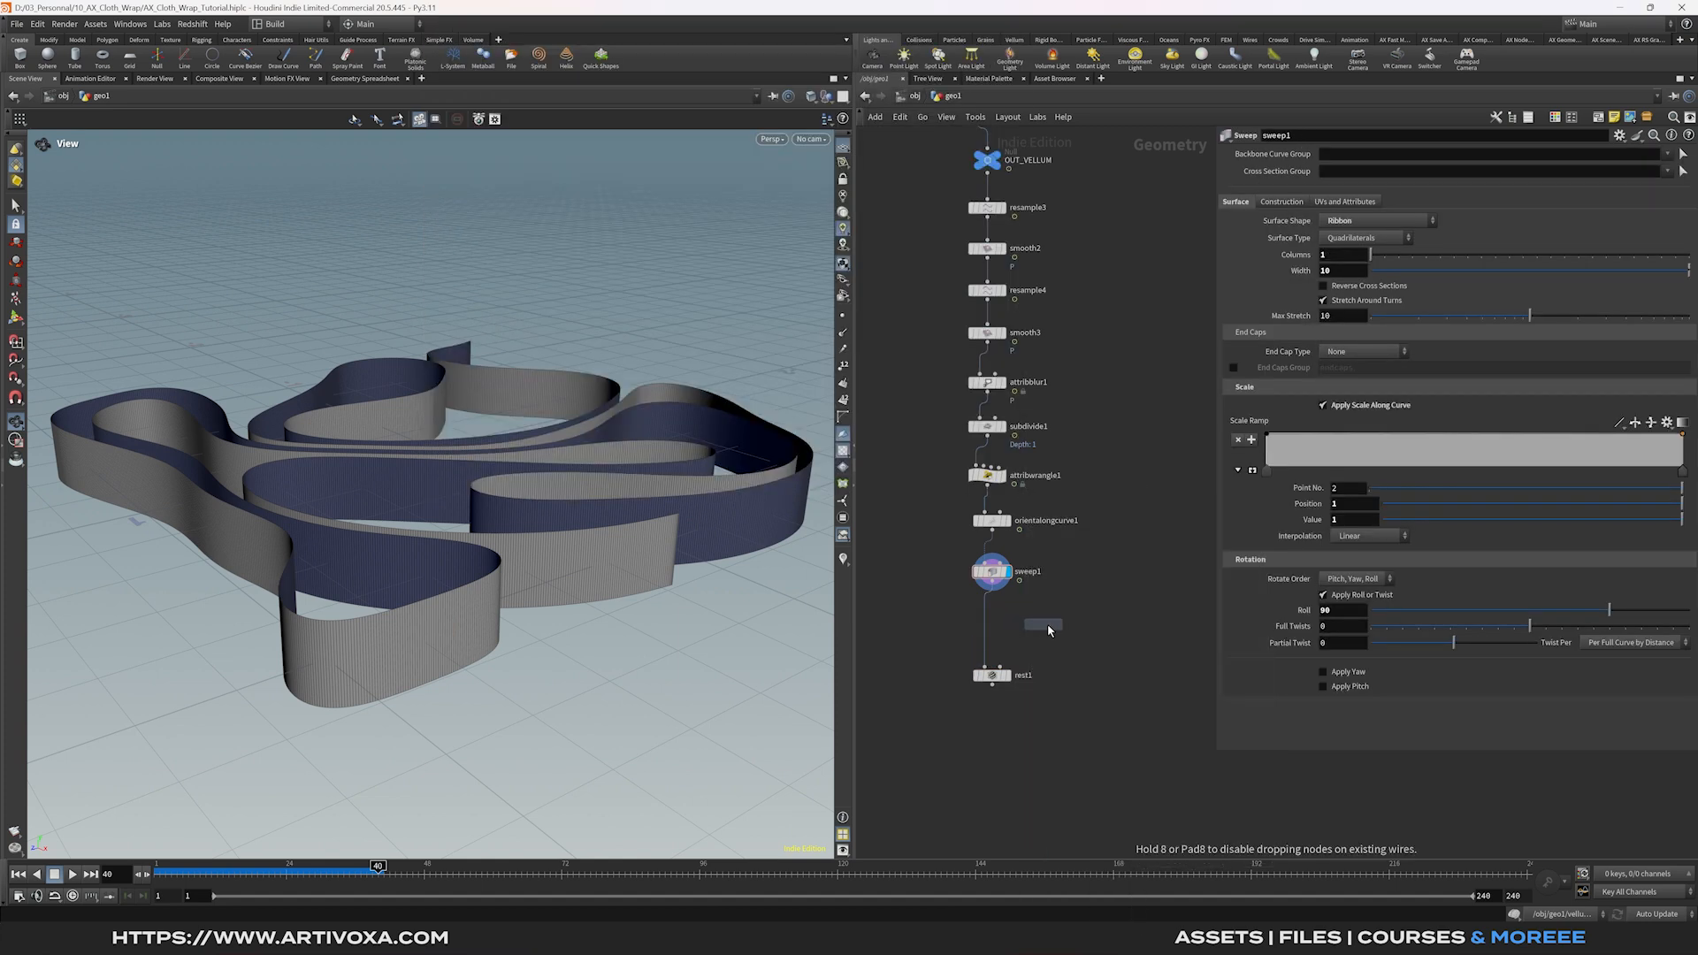
{"action": "left_click", "coordinate": [1047, 623]}
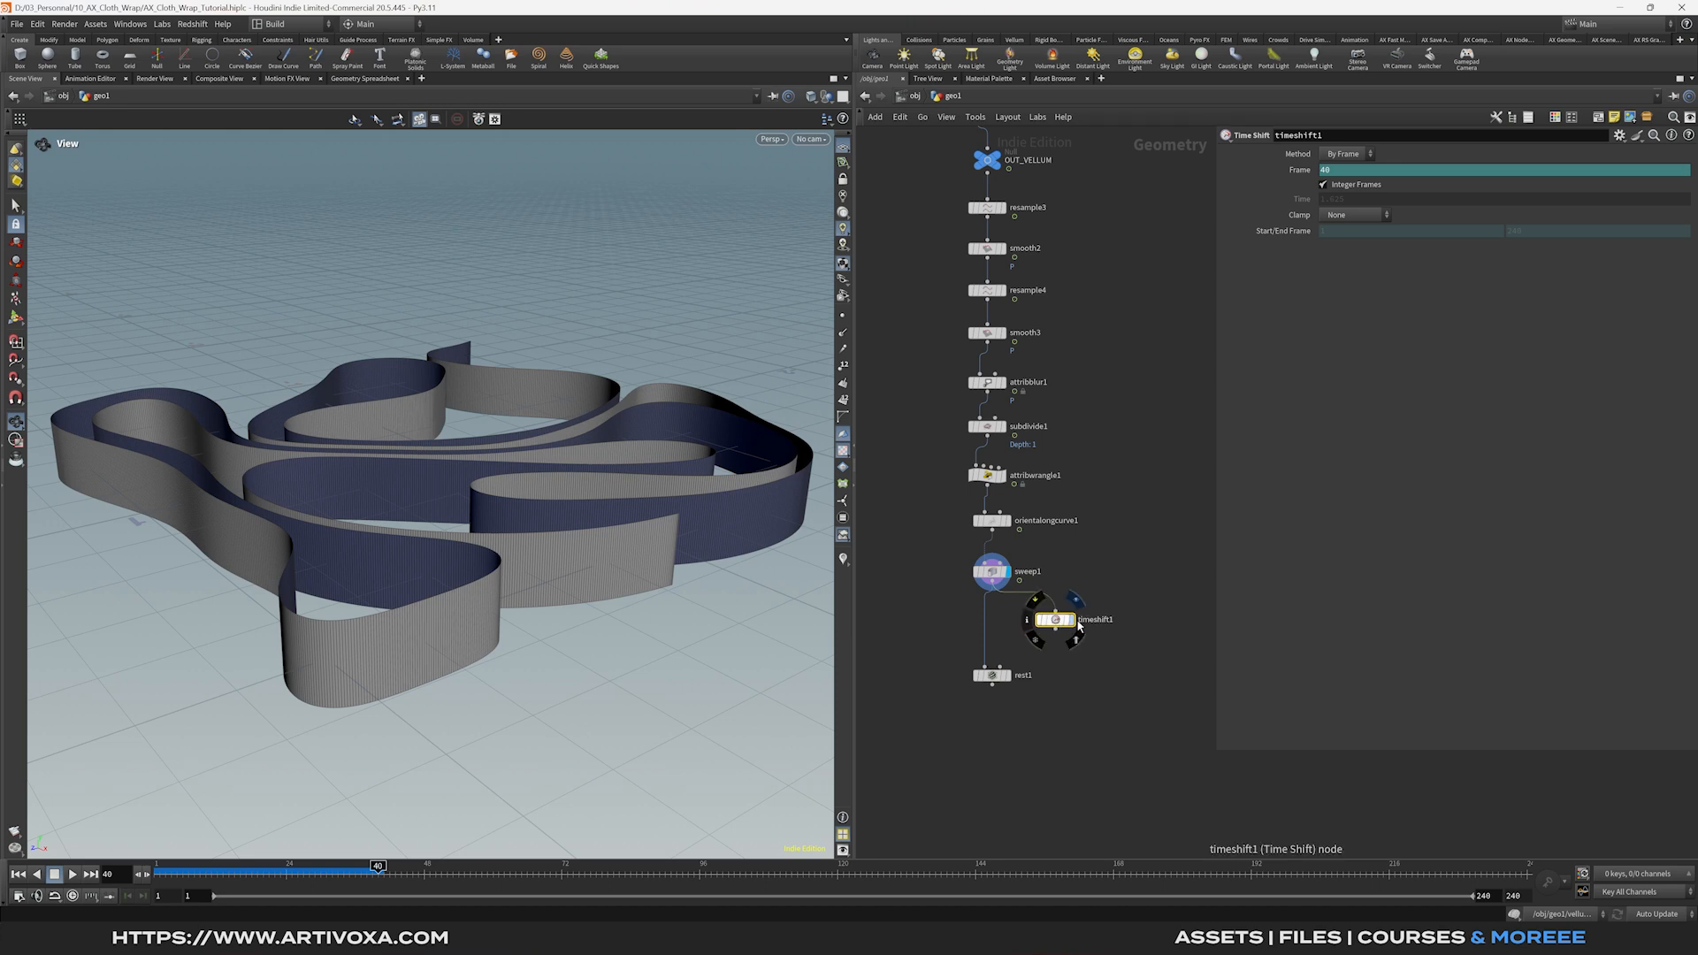
{"action": "left_click", "coordinate": [1074, 601]}
Delete the channels on timeshift1's Frame parameter and set the frame to 1.
{"action": "right_click", "coordinate": [1303, 170]}
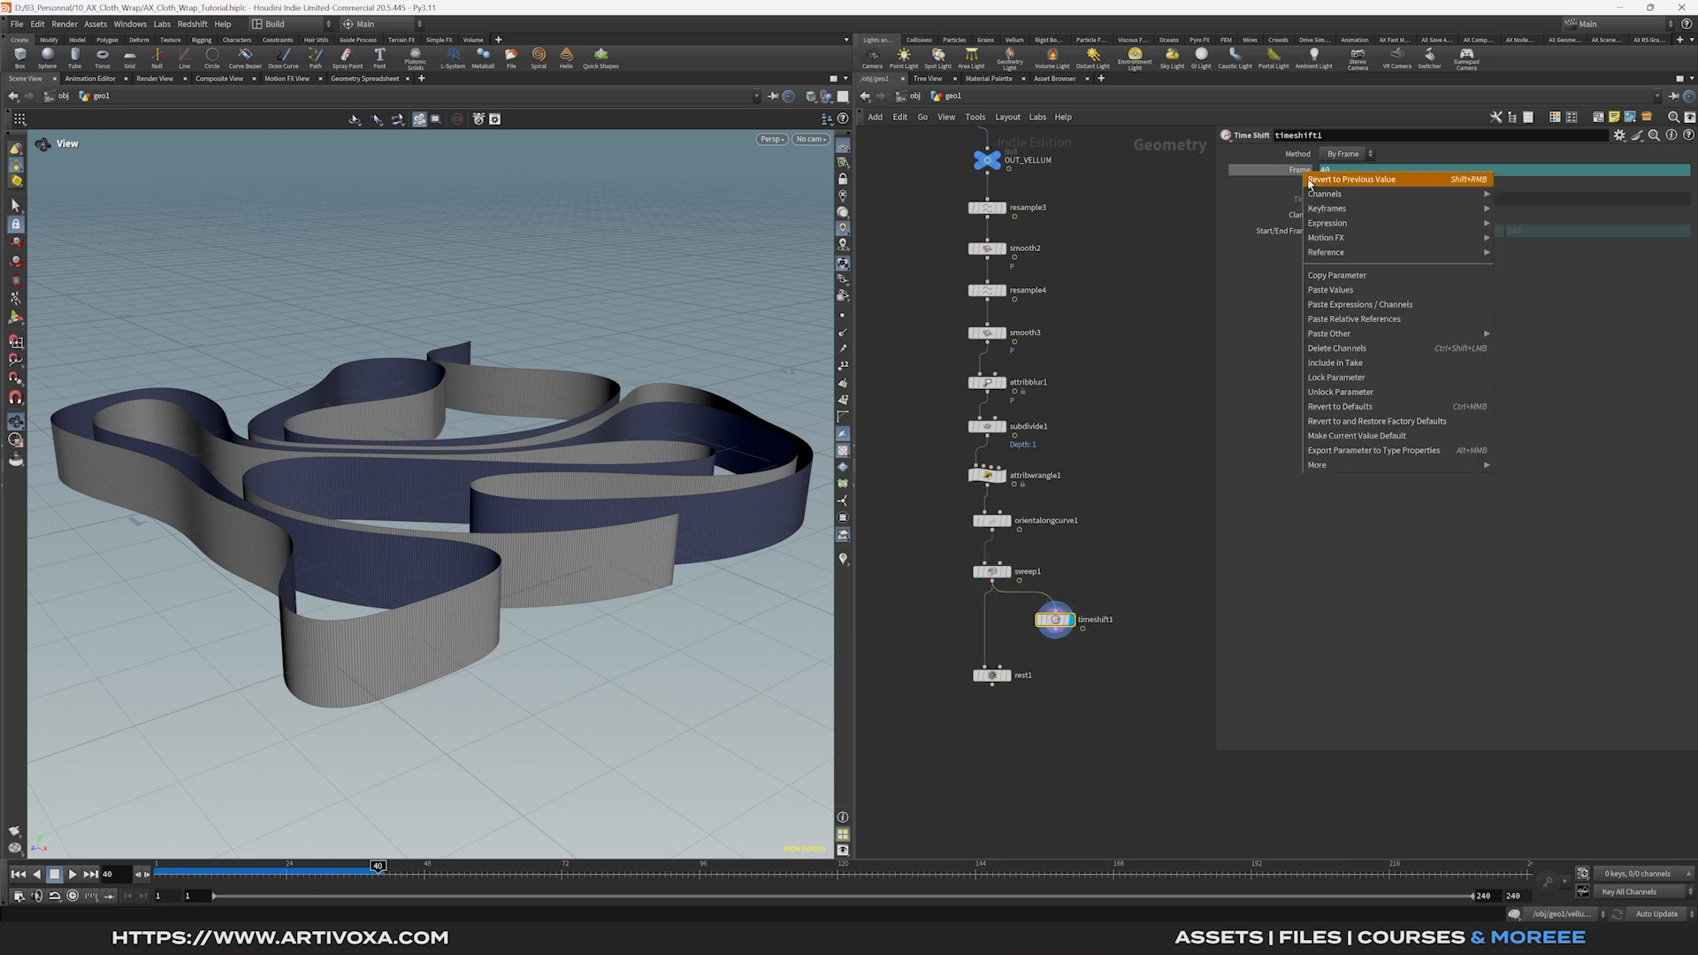
{"action": "left_click", "coordinate": [1353, 348]}
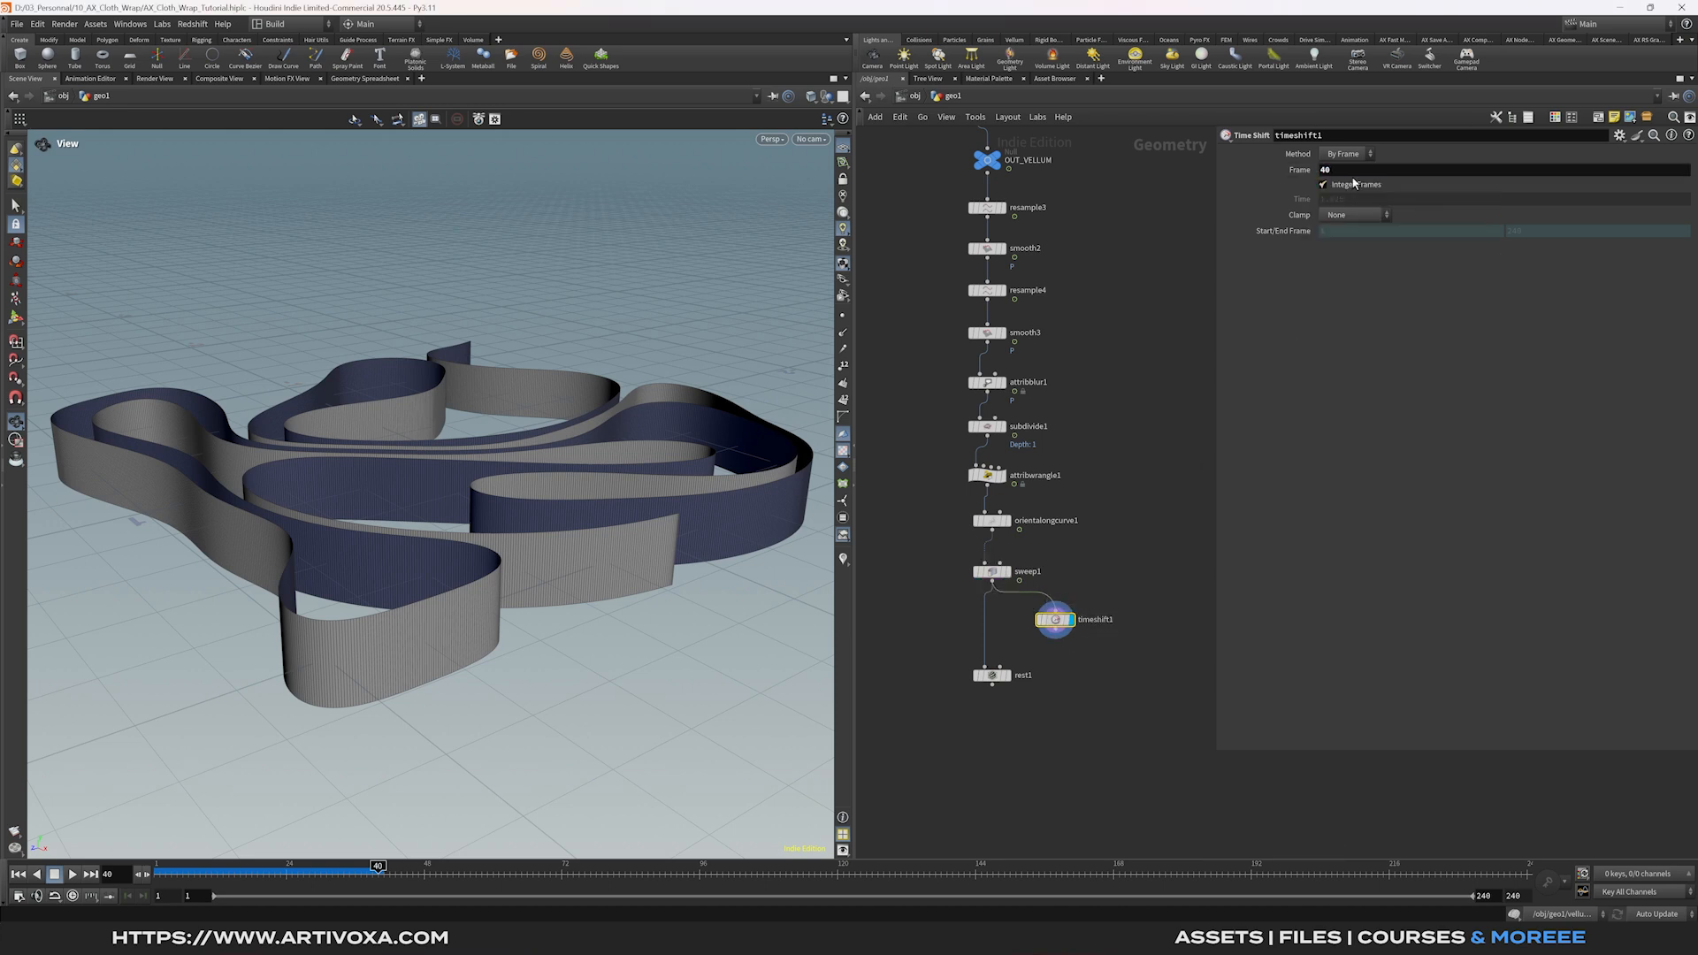
{"action": "key", "text": "BackSpace"}
{"action": "key", "text": "BackSpace"}
{"action": "type", "text": "1"}
{"action": "key", "text": "Return"}
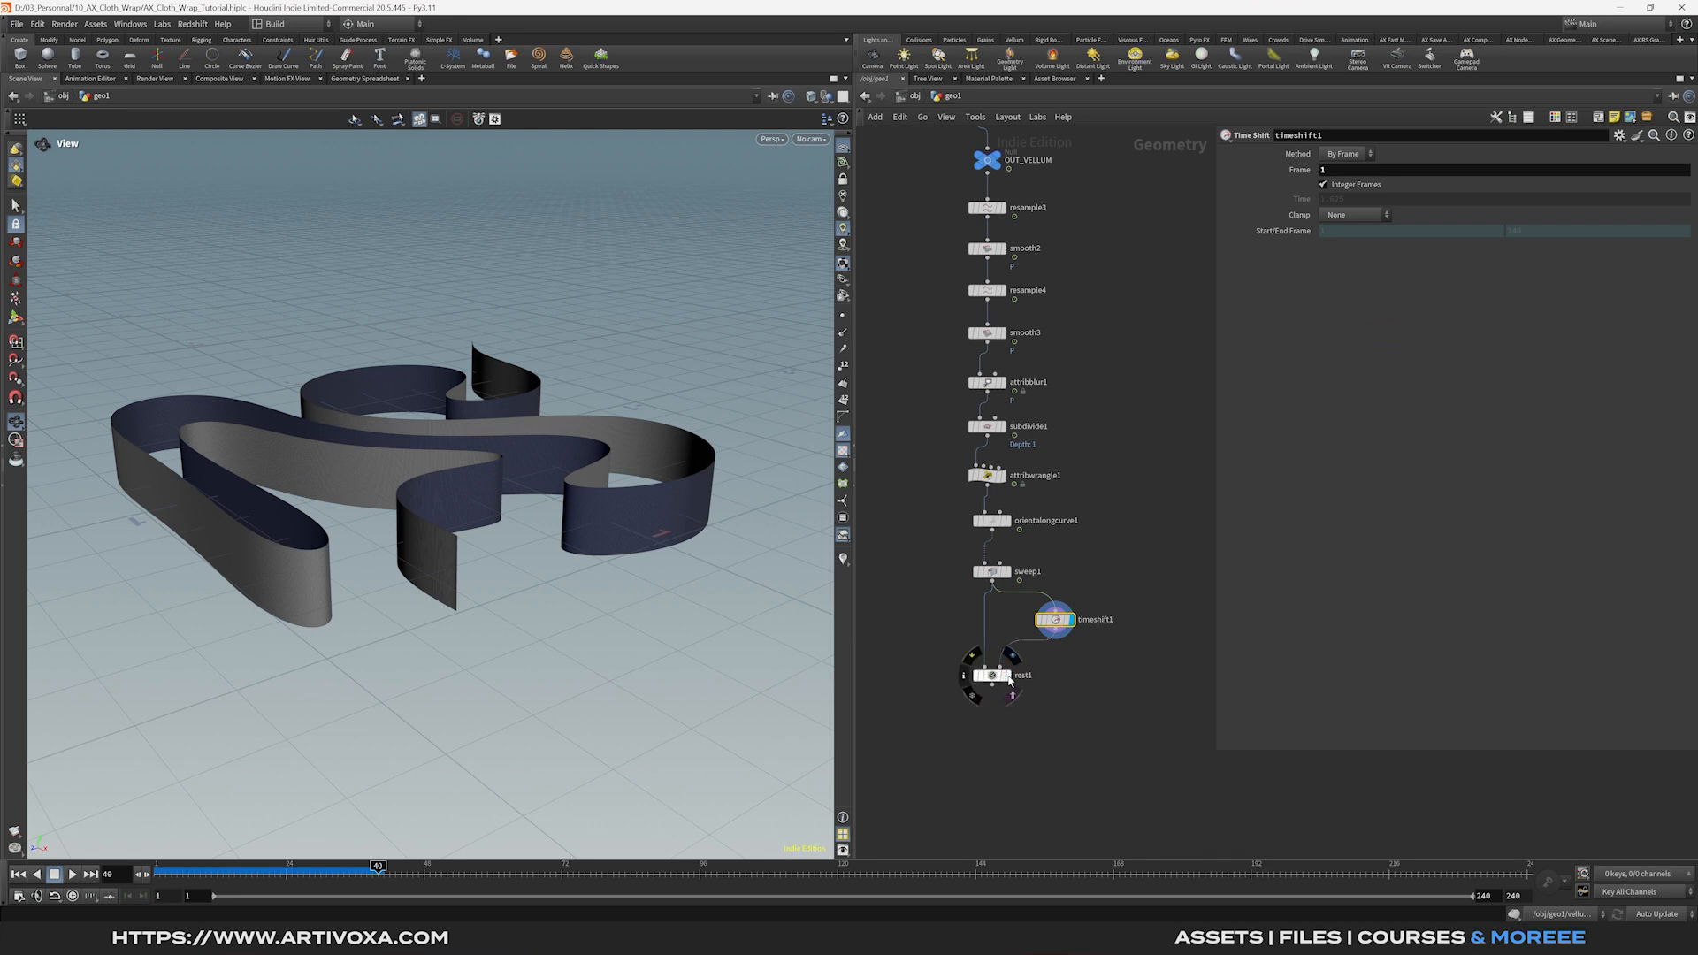
Feed timeshift1 into rest1's second input and set Rest Normals to Add Normals with rest1 displayed.
{"action": "left_click", "coordinate": [1009, 679]}
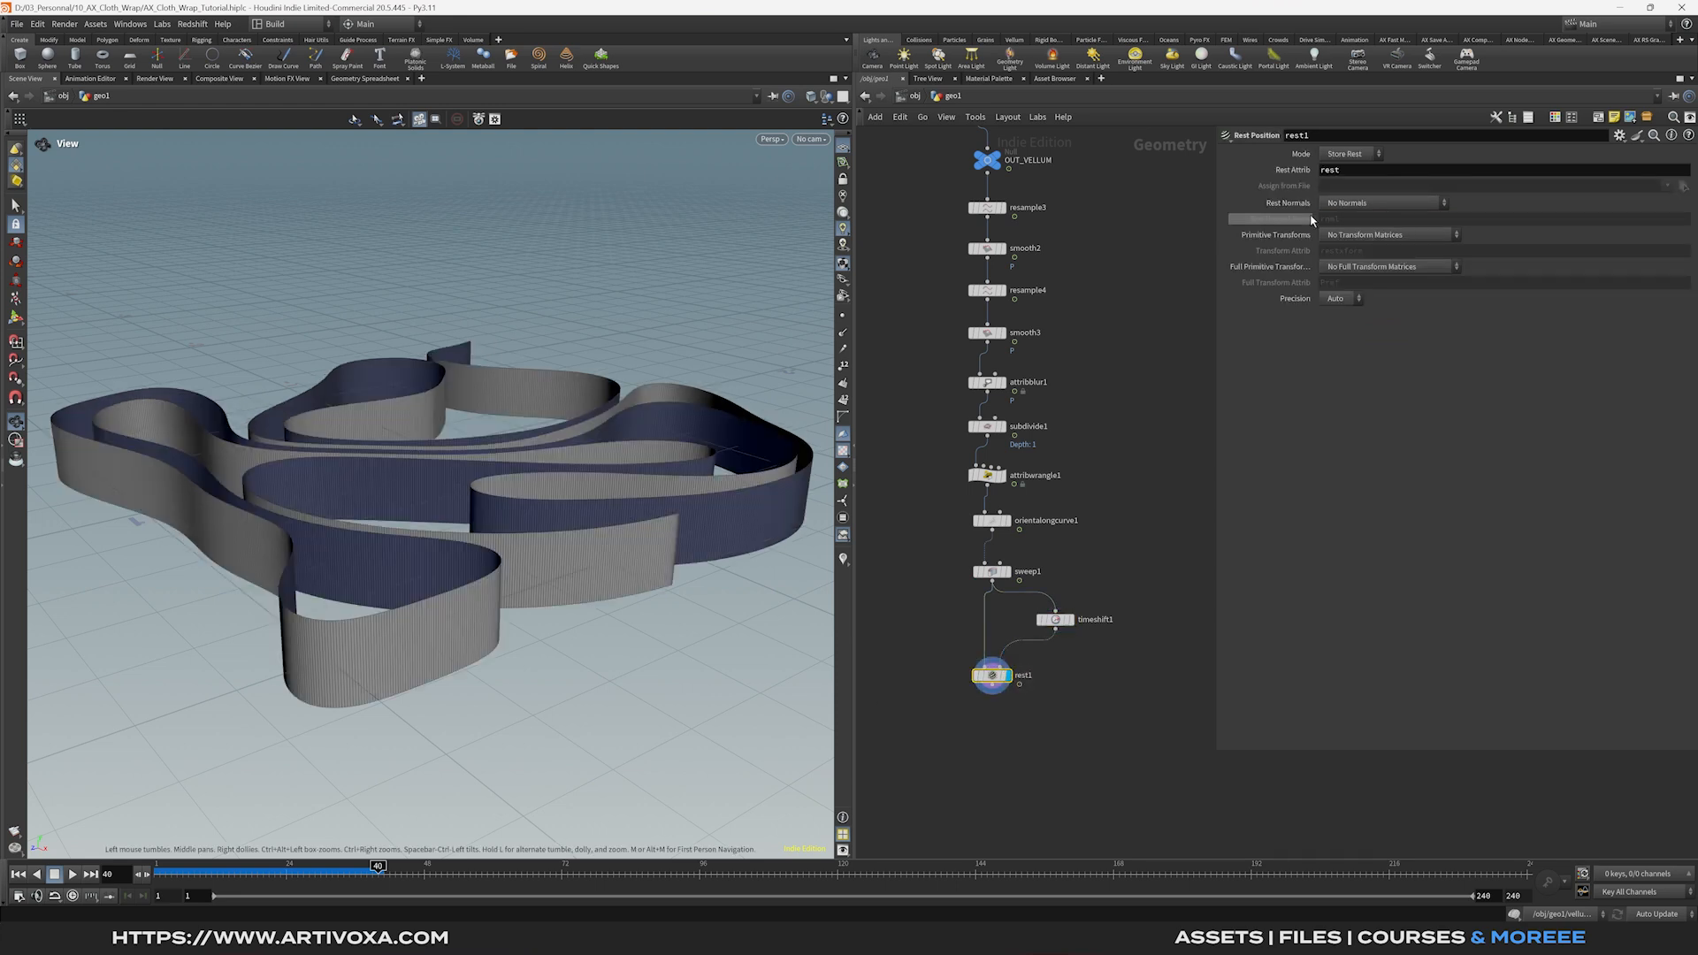
{"action": "left_click", "coordinate": [1369, 204]}
{"action": "left_click", "coordinate": [1367, 223]}
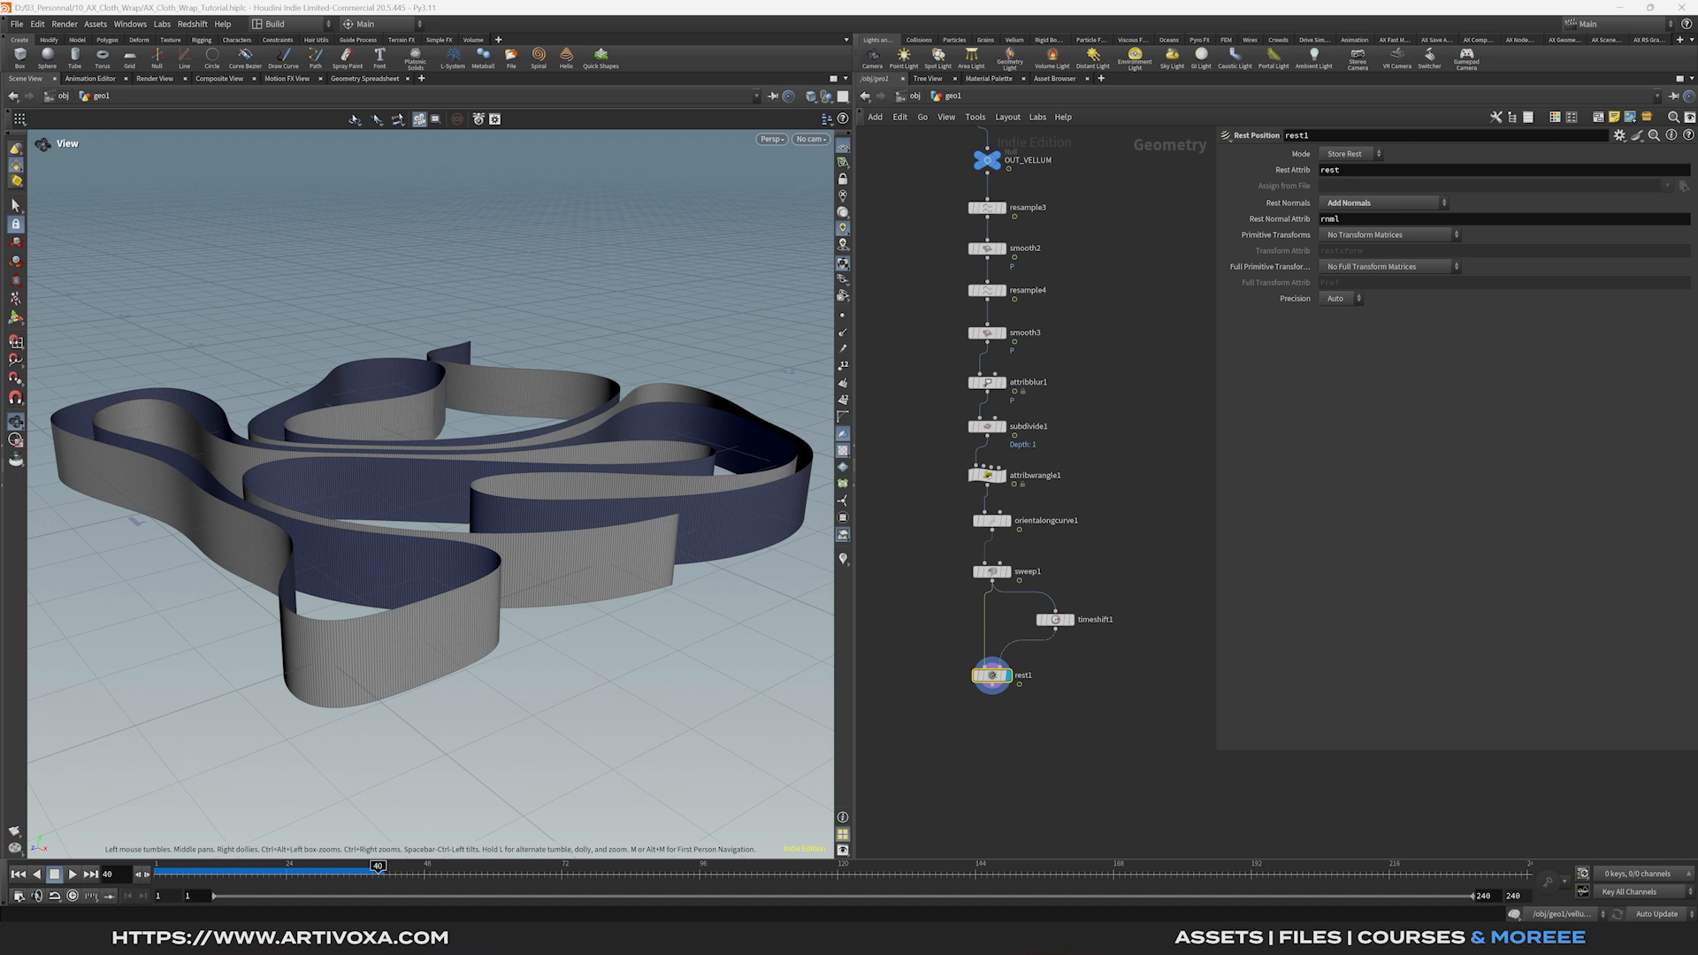
Add a PolyExtrude node after rest1 and display its result.
{"action": "key", "text": "Tab"}
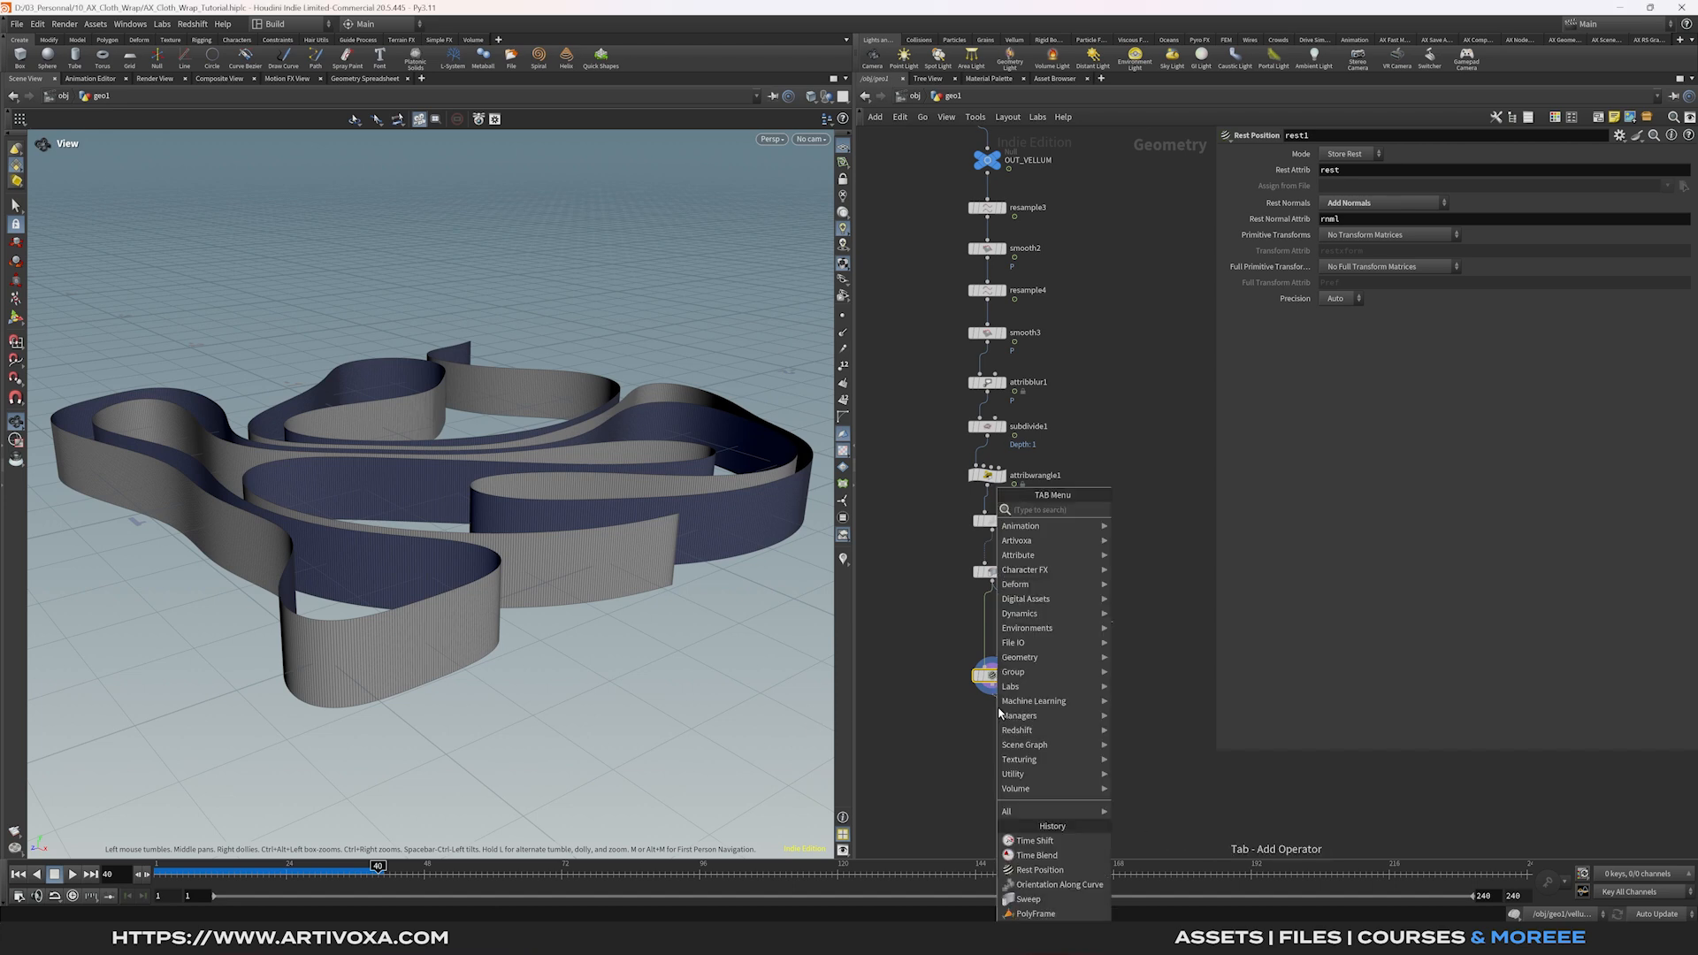
{"action": "type", "text": "poly"}
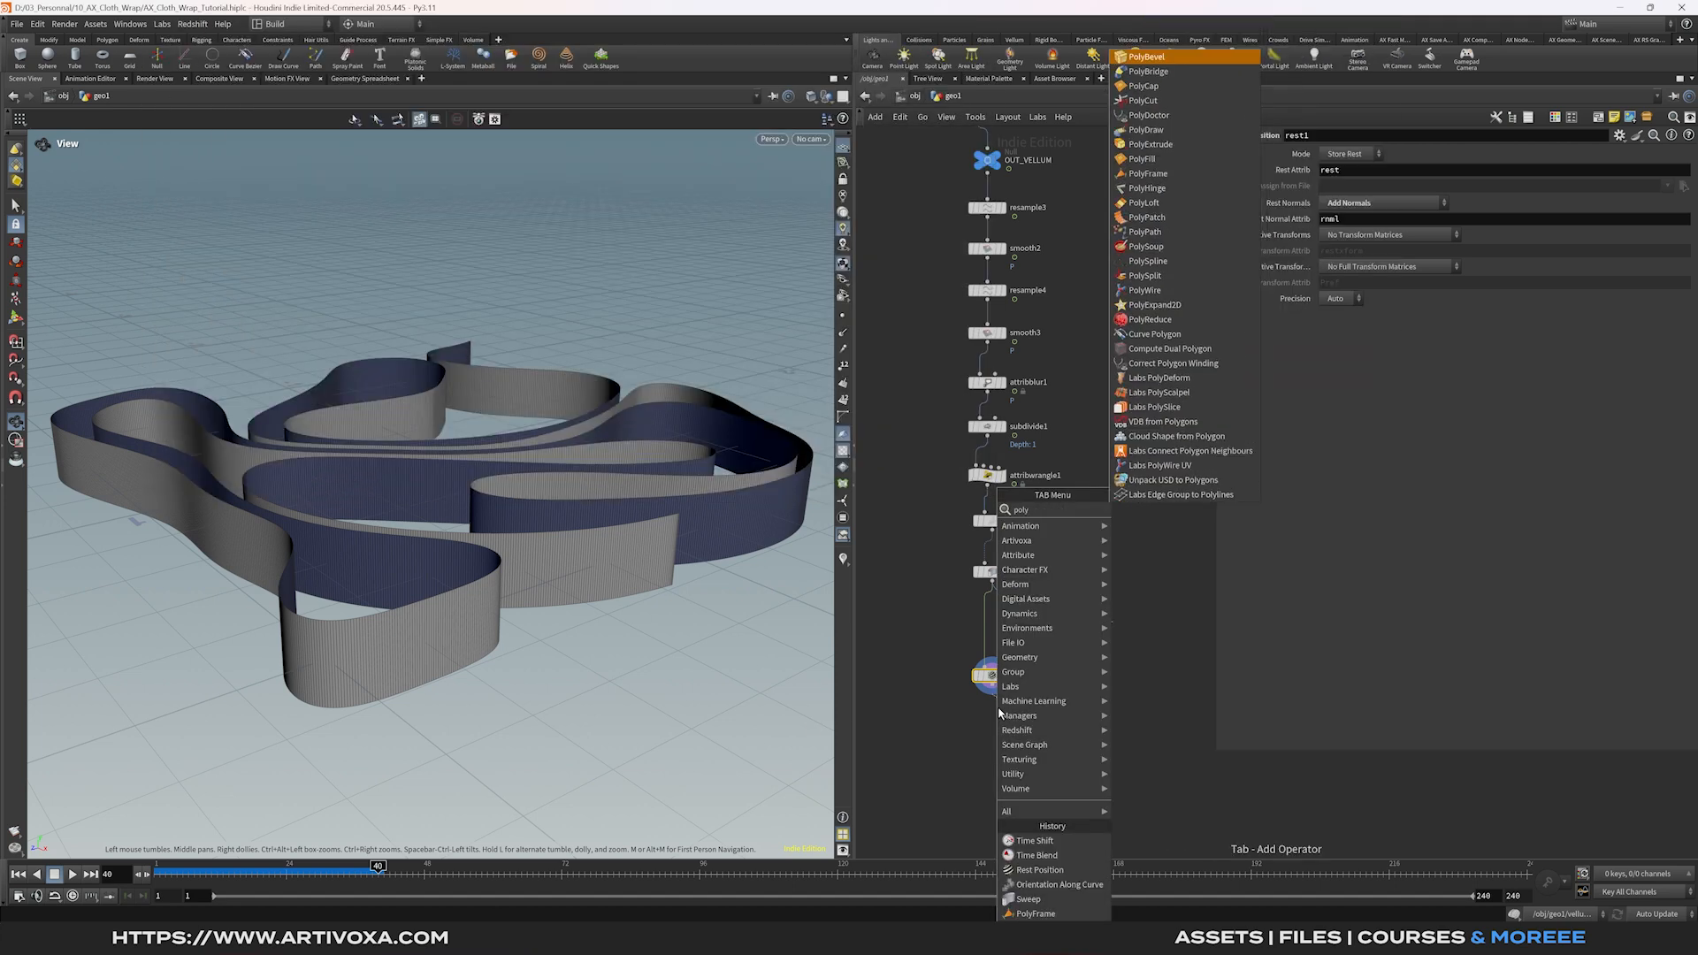
{"action": "type", "text": "ext"}
{"action": "key", "text": "Return"}
{"action": "left_click", "coordinate": [1004, 718]}
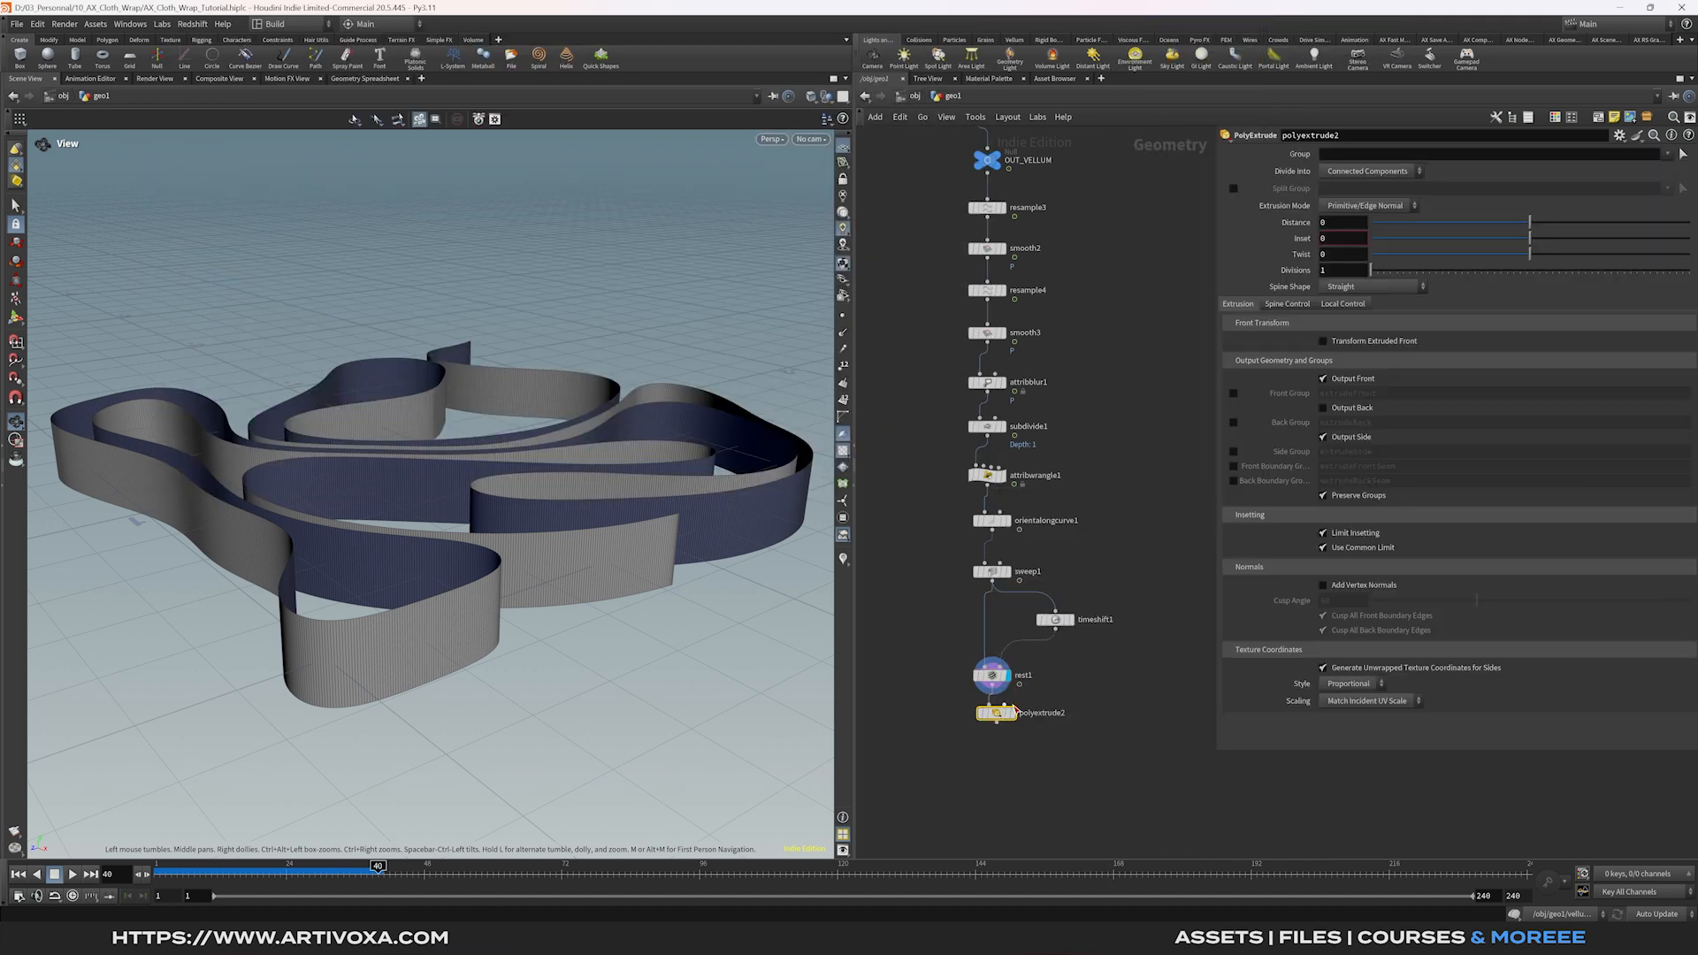
{"action": "left_click_drag", "start_coordinate": [1004, 718], "coordinate": [1003, 725]}
{"action": "left_click", "coordinate": [1011, 720]}
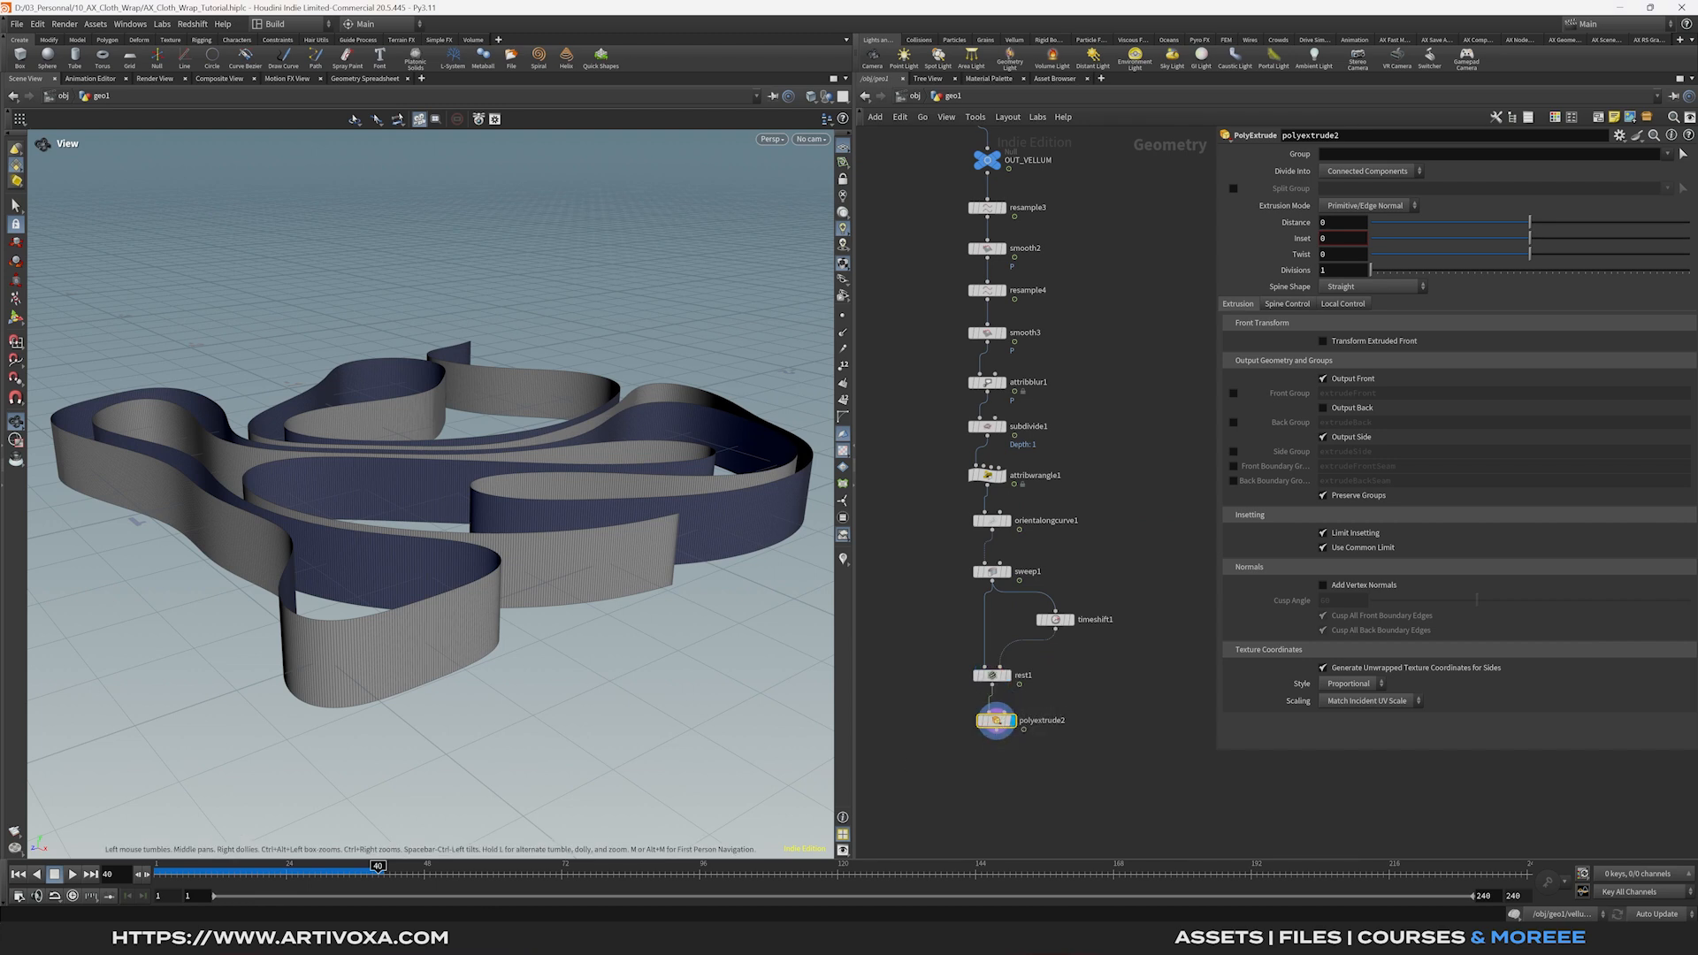
Set the ribbon's extrusion distance to 0.005 and enable Output Back on polyextrude2.
{"action": "left_click", "coordinate": [1331, 225]}
{"action": "key", "text": "Return"}
{"action": "scroll", "coordinate": [492, 561], "scroll_direction": "up", "scroll_amount": 10}
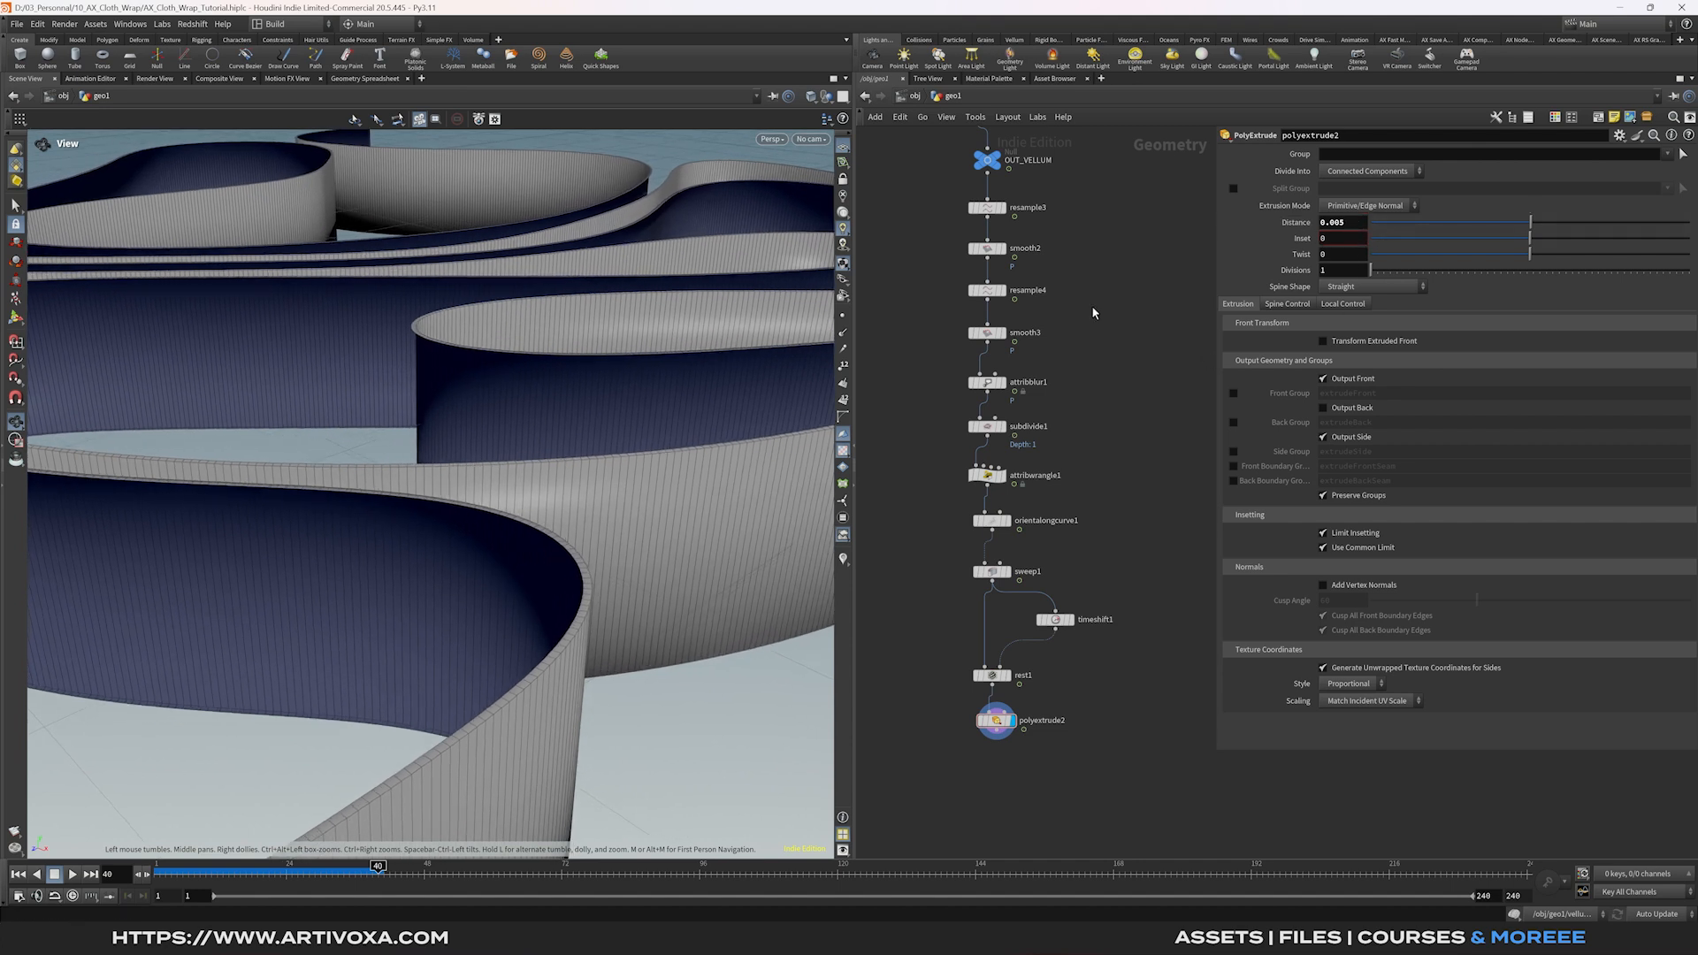
{"action": "left_click_drag", "start_coordinate": [542, 515], "coordinate": [560, 510]}
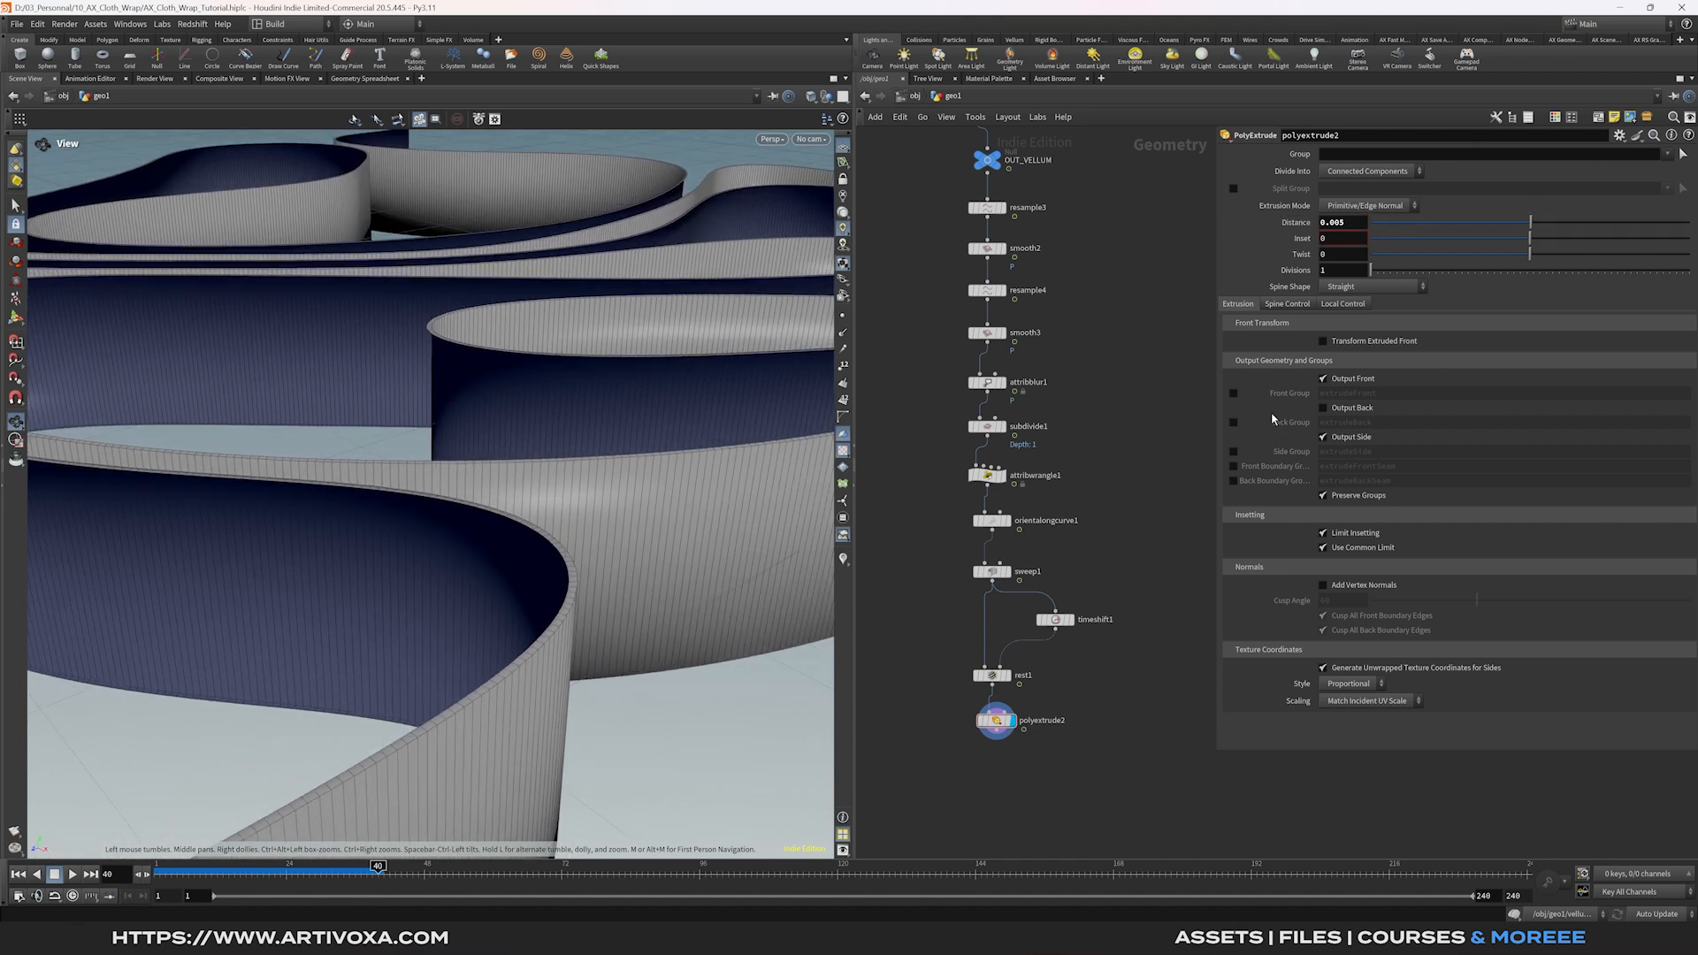
{"action": "left_click", "coordinate": [1323, 409]}
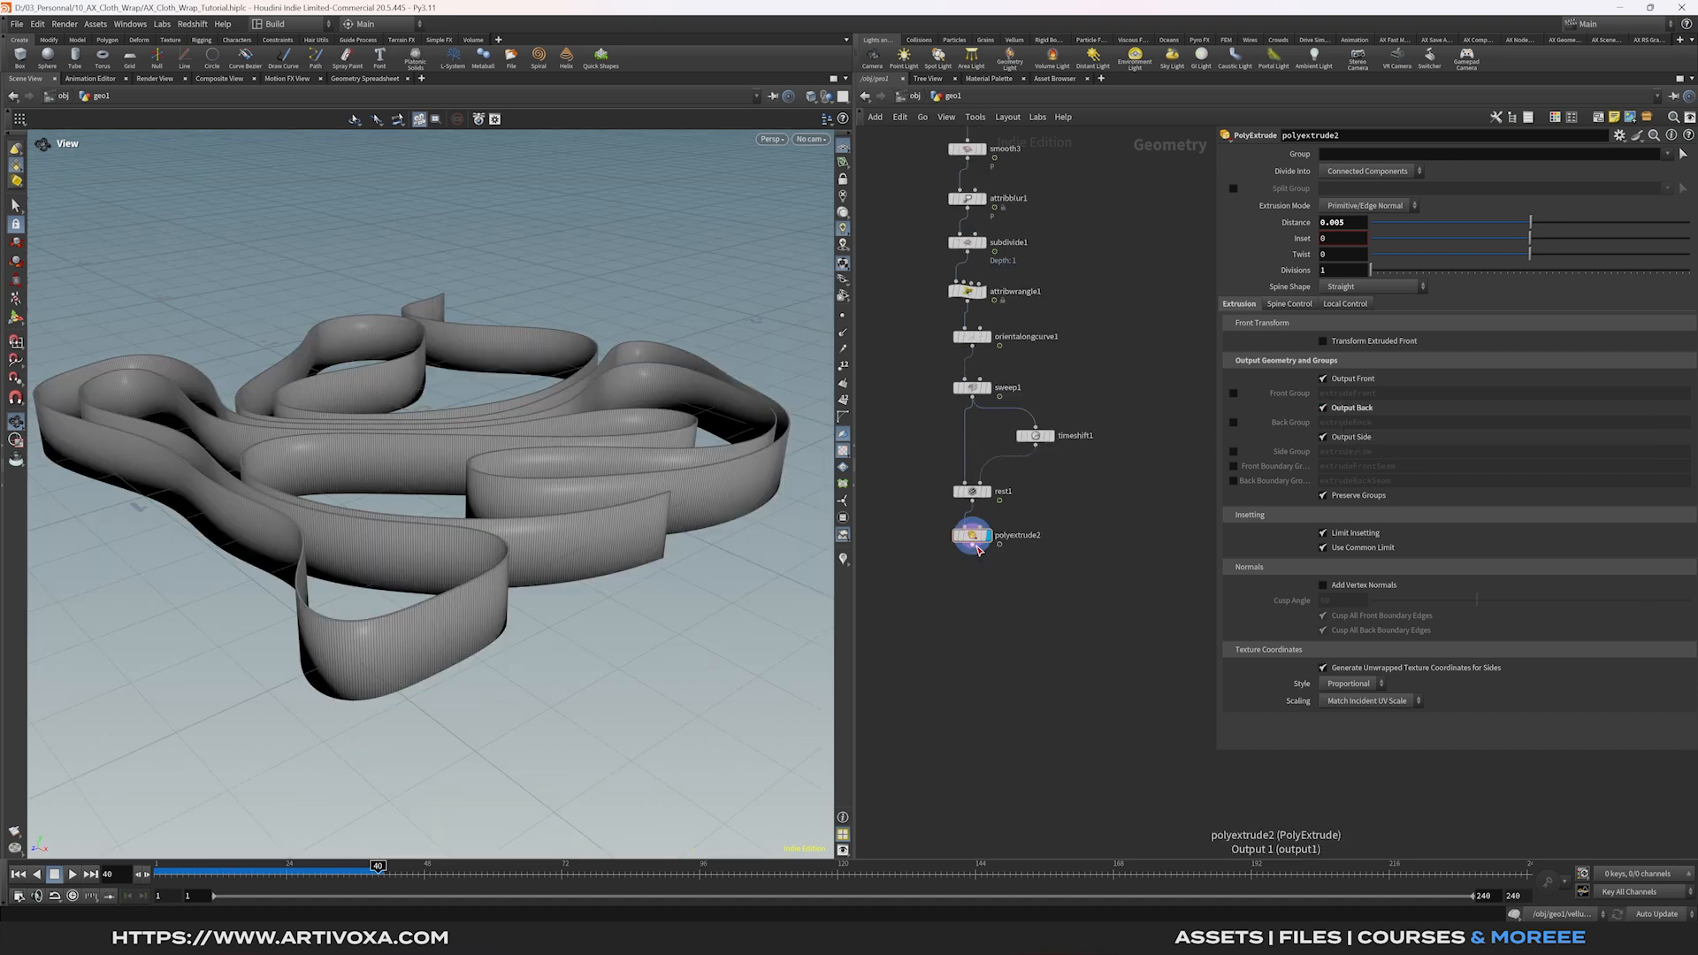
Add a Connectivity node after polyextrude2.
{"action": "left_click", "coordinate": [976, 559]}
{"action": "key", "text": "Tab"}
{"action": "type", "text": "conn"}
{"action": "key", "text": "Return"}
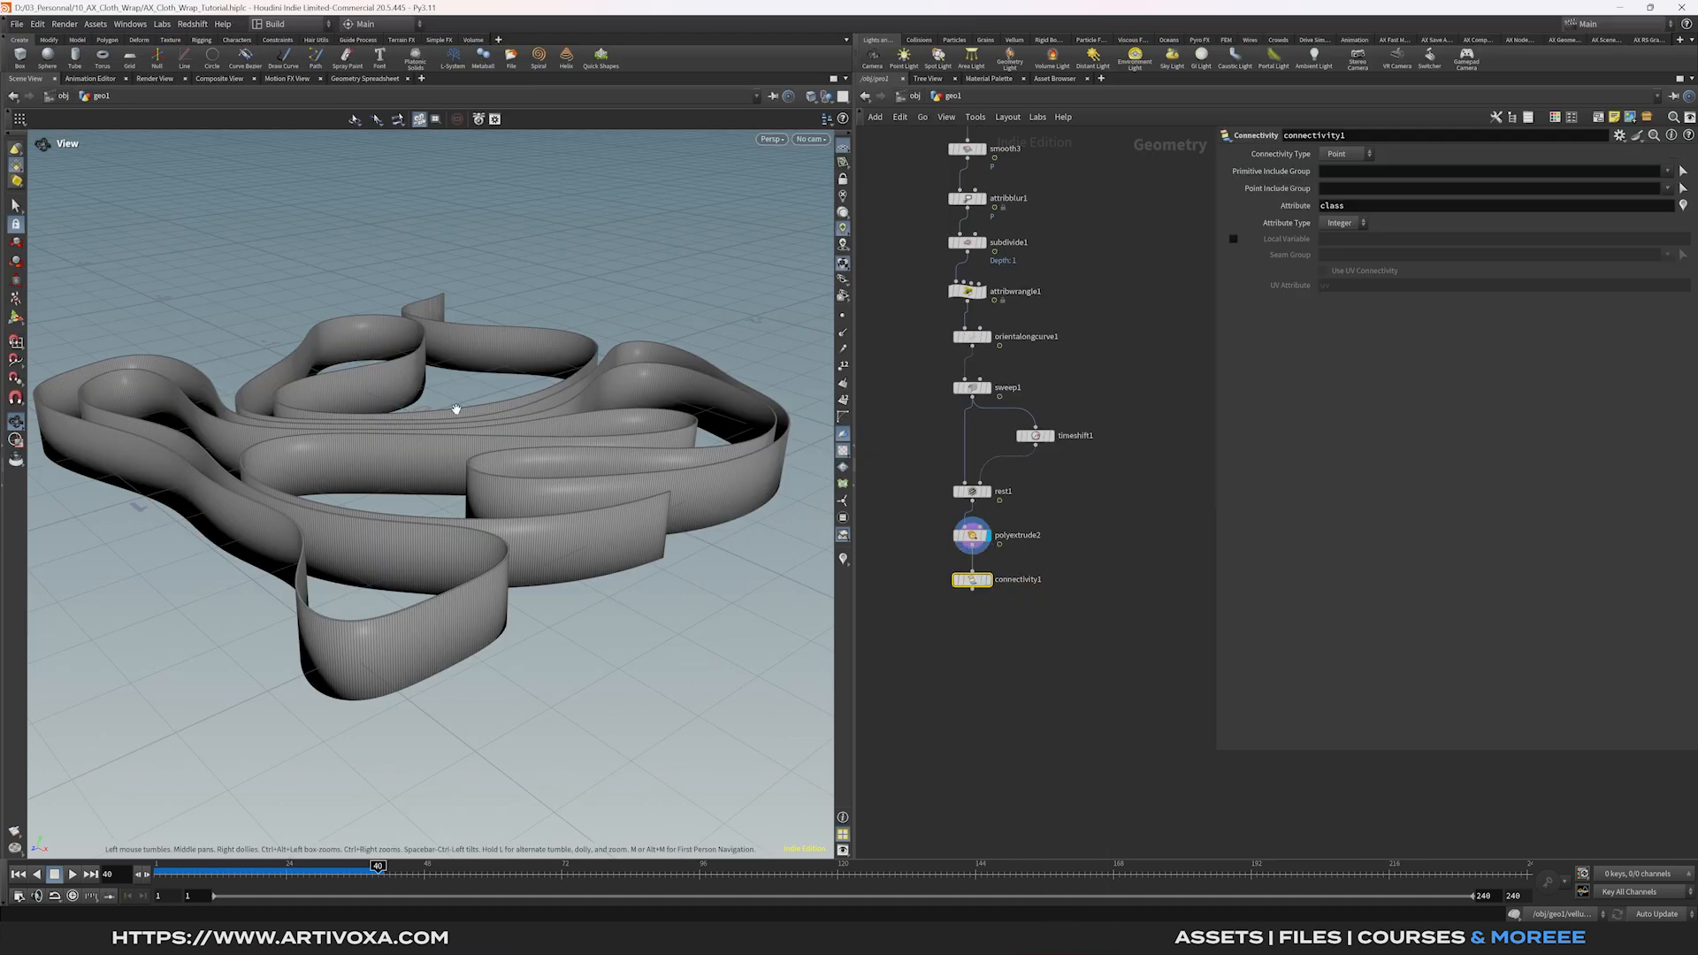
Examine the ribbon in the viewport and review the node network from curve1 down to connectivity1.
{"action": "left_click_drag", "start_coordinate": [456, 409], "coordinate": [469, 501]}
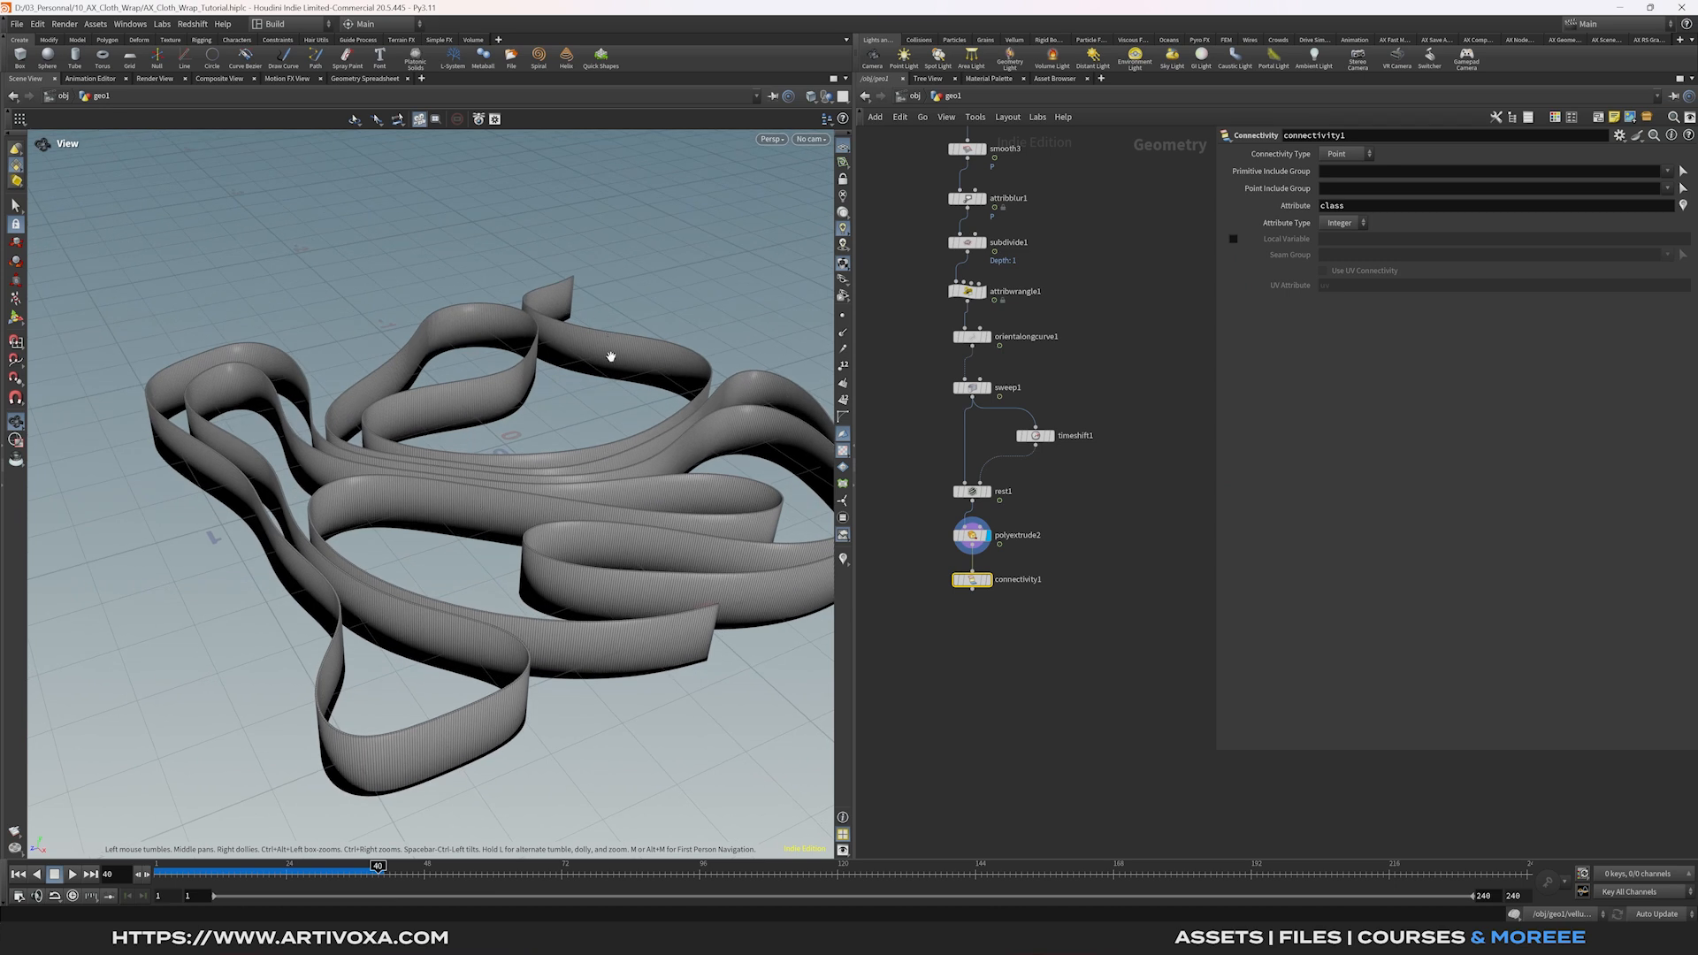
{"action": "scroll", "coordinate": [1118, 576], "scroll_direction": "up", "scroll_amount": 15}
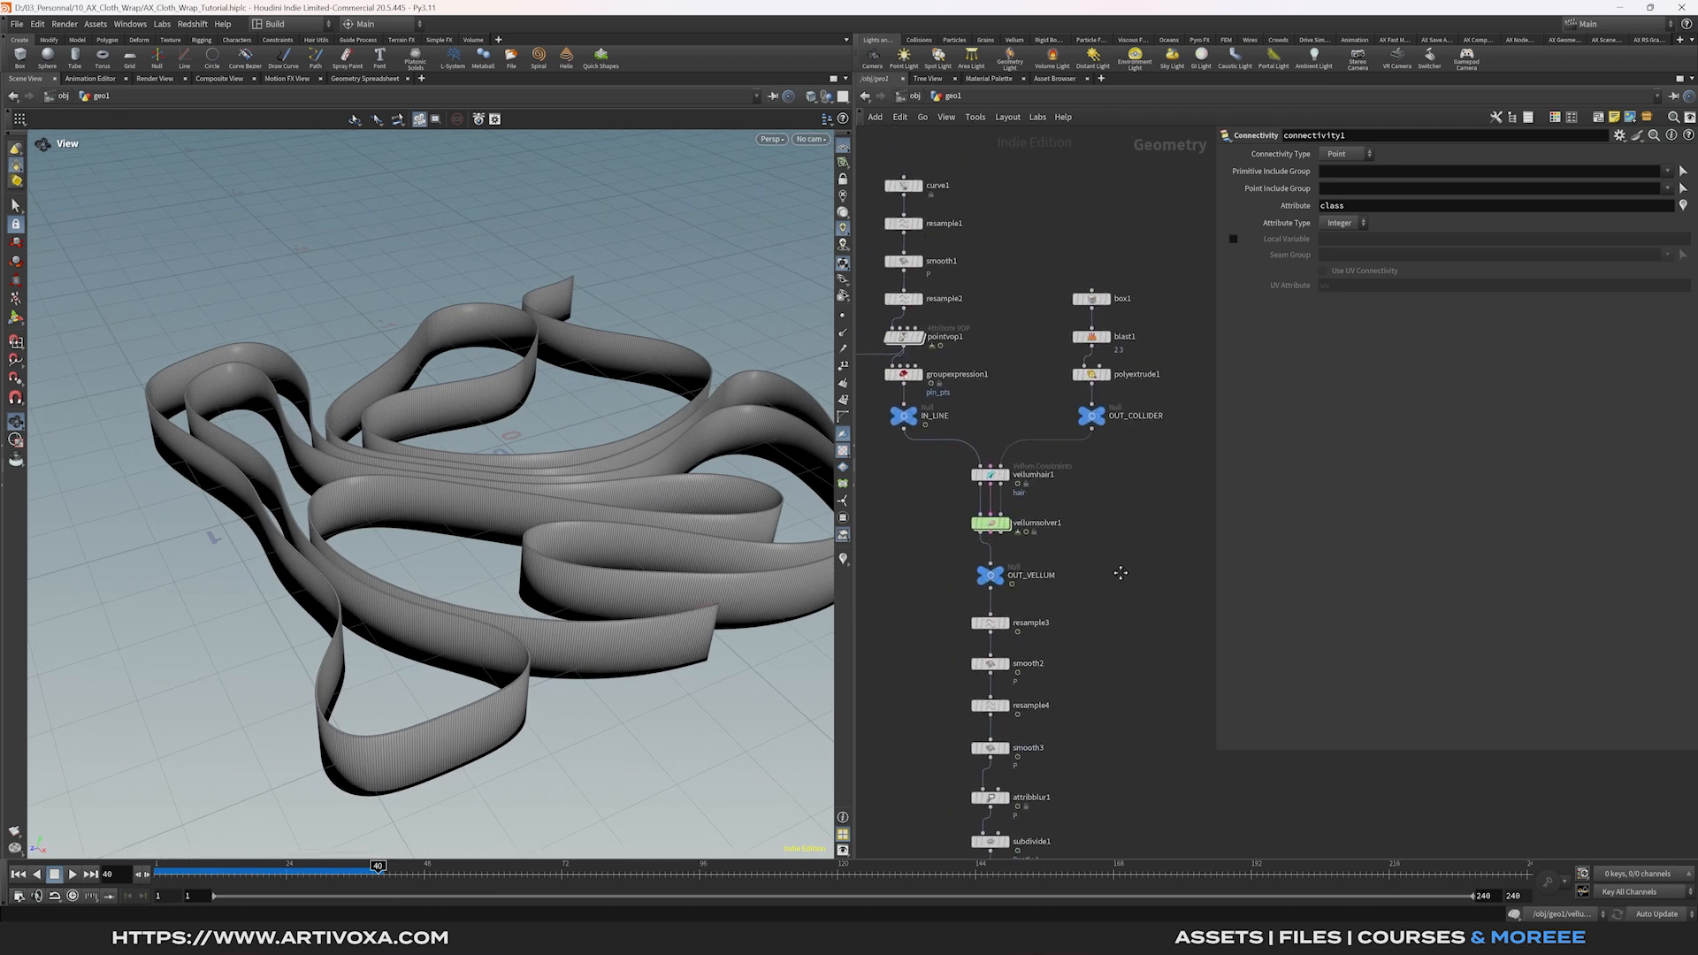
{"action": "middle_click_drag", "start_coordinate": [966, 194], "coordinate": [1025, 306]}
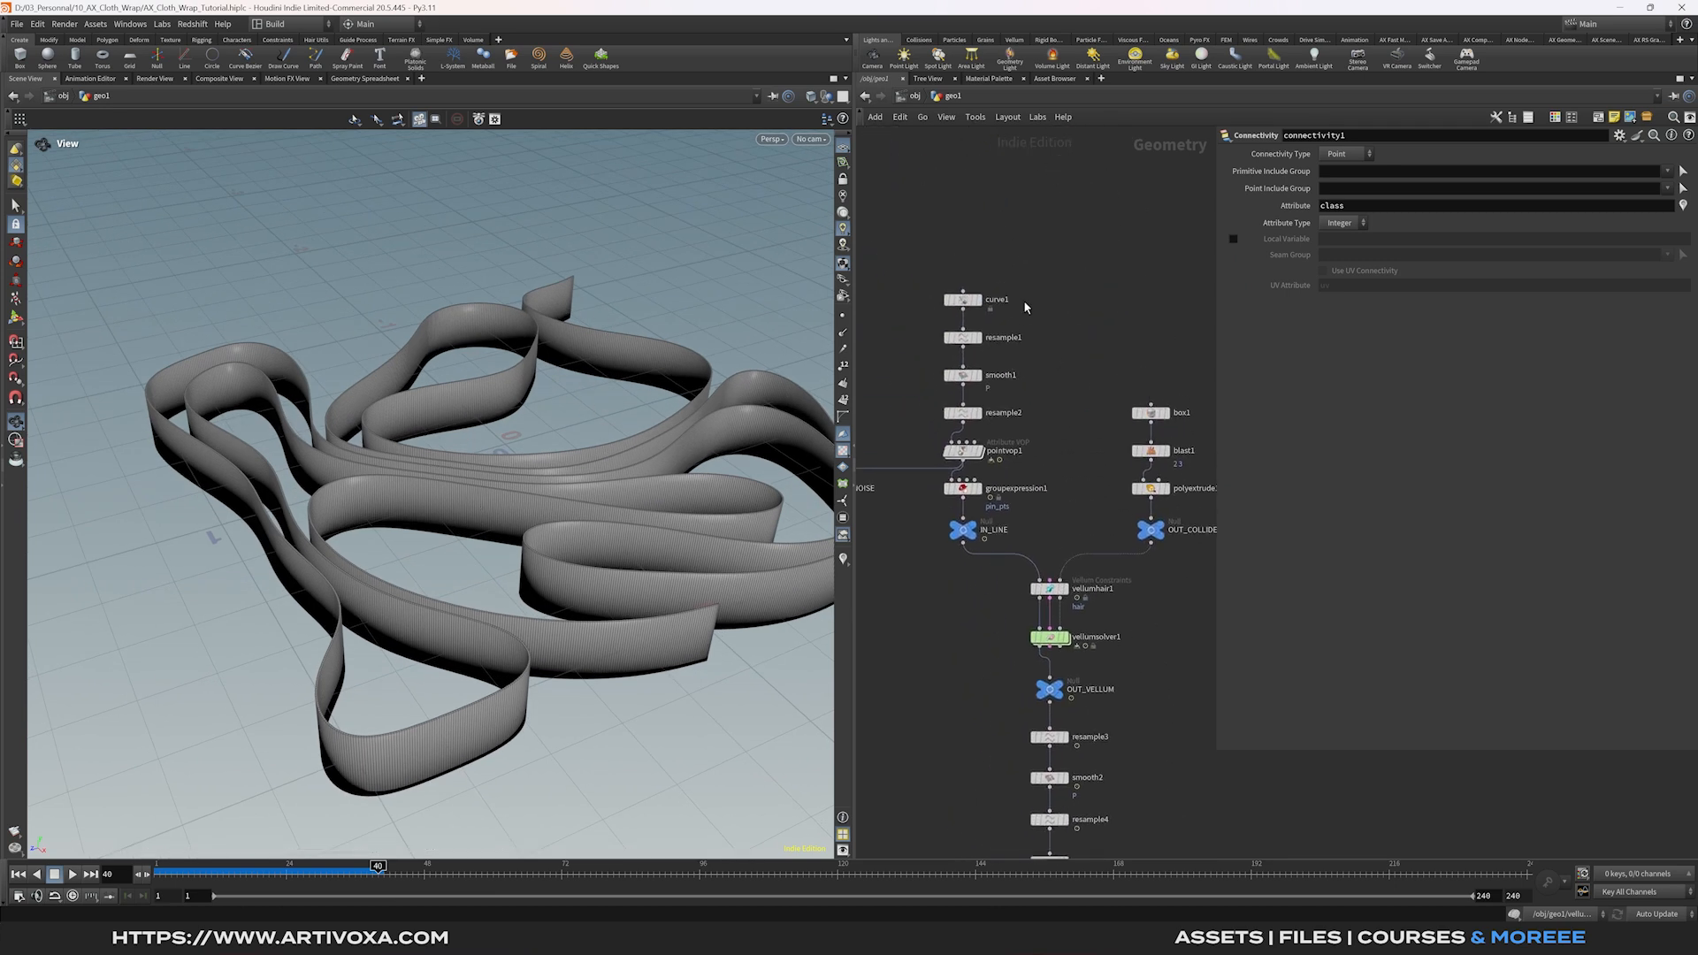
{"action": "middle_click_drag", "start_coordinate": [1057, 452], "coordinate": [1026, 200]}
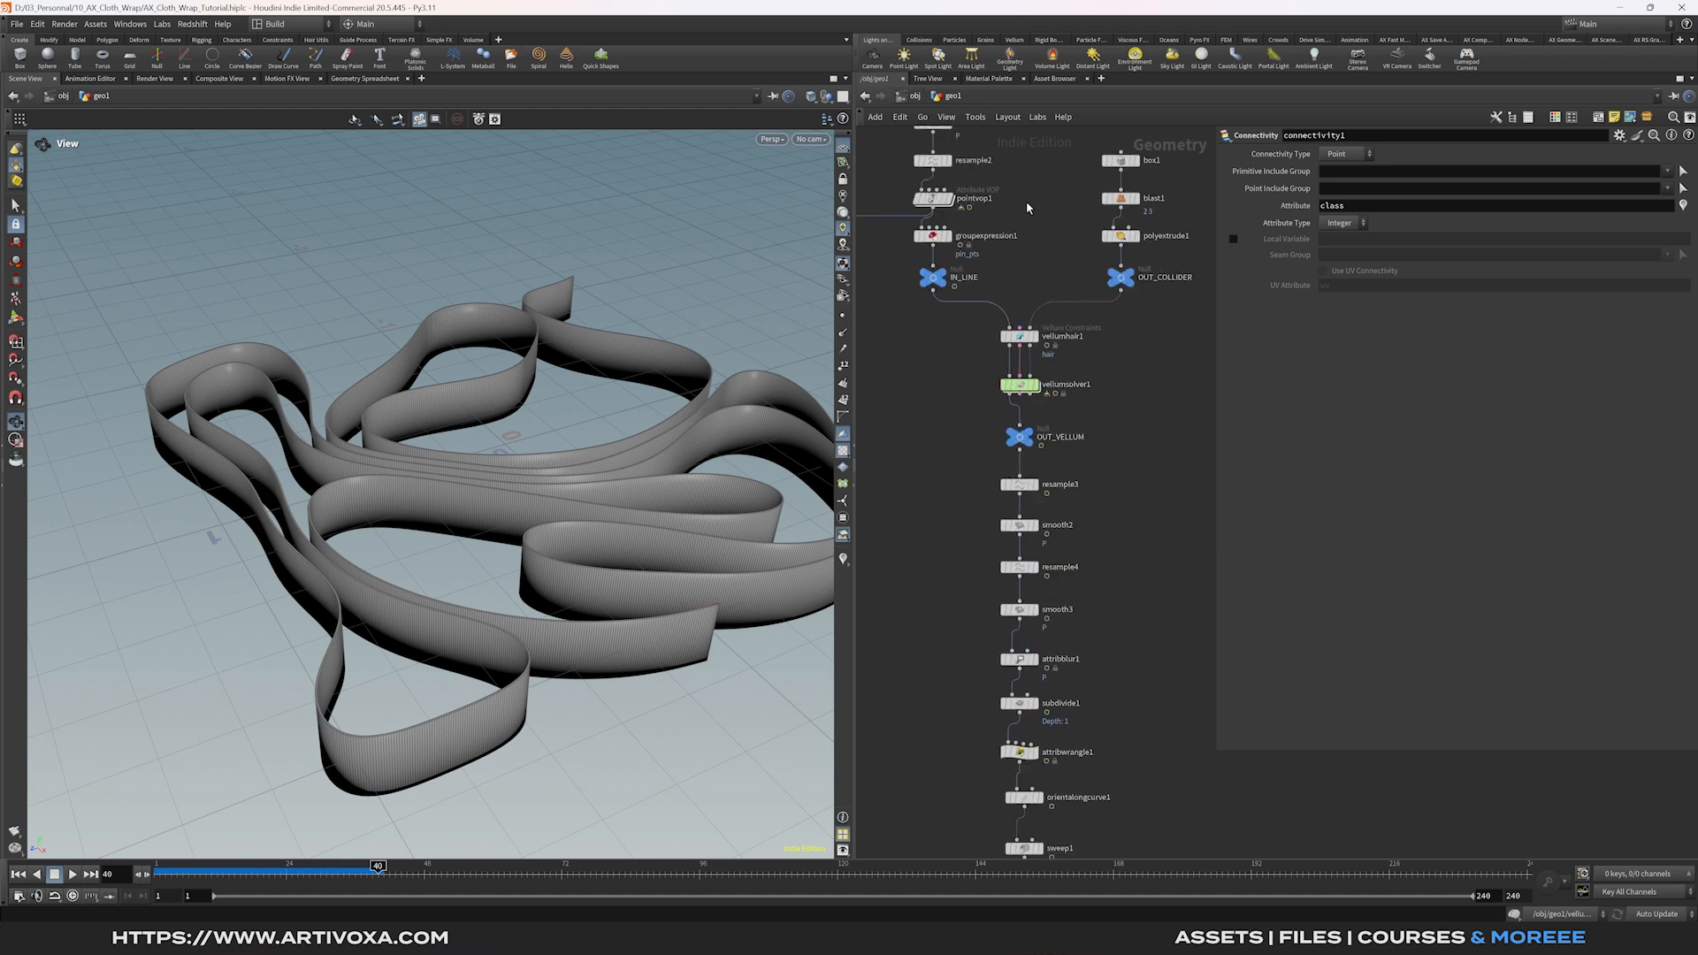
{"action": "middle_click_drag", "start_coordinate": [1096, 724], "coordinate": [1111, 420]}
{"action": "middle_click_drag", "start_coordinate": [1124, 690], "coordinate": [1106, 568]}
{"action": "scroll", "coordinate": [1115, 610], "scroll_direction": "up", "scroll_amount": 4}
{"action": "scroll", "coordinate": [1115, 612], "scroll_direction": "down", "scroll_amount": 2}
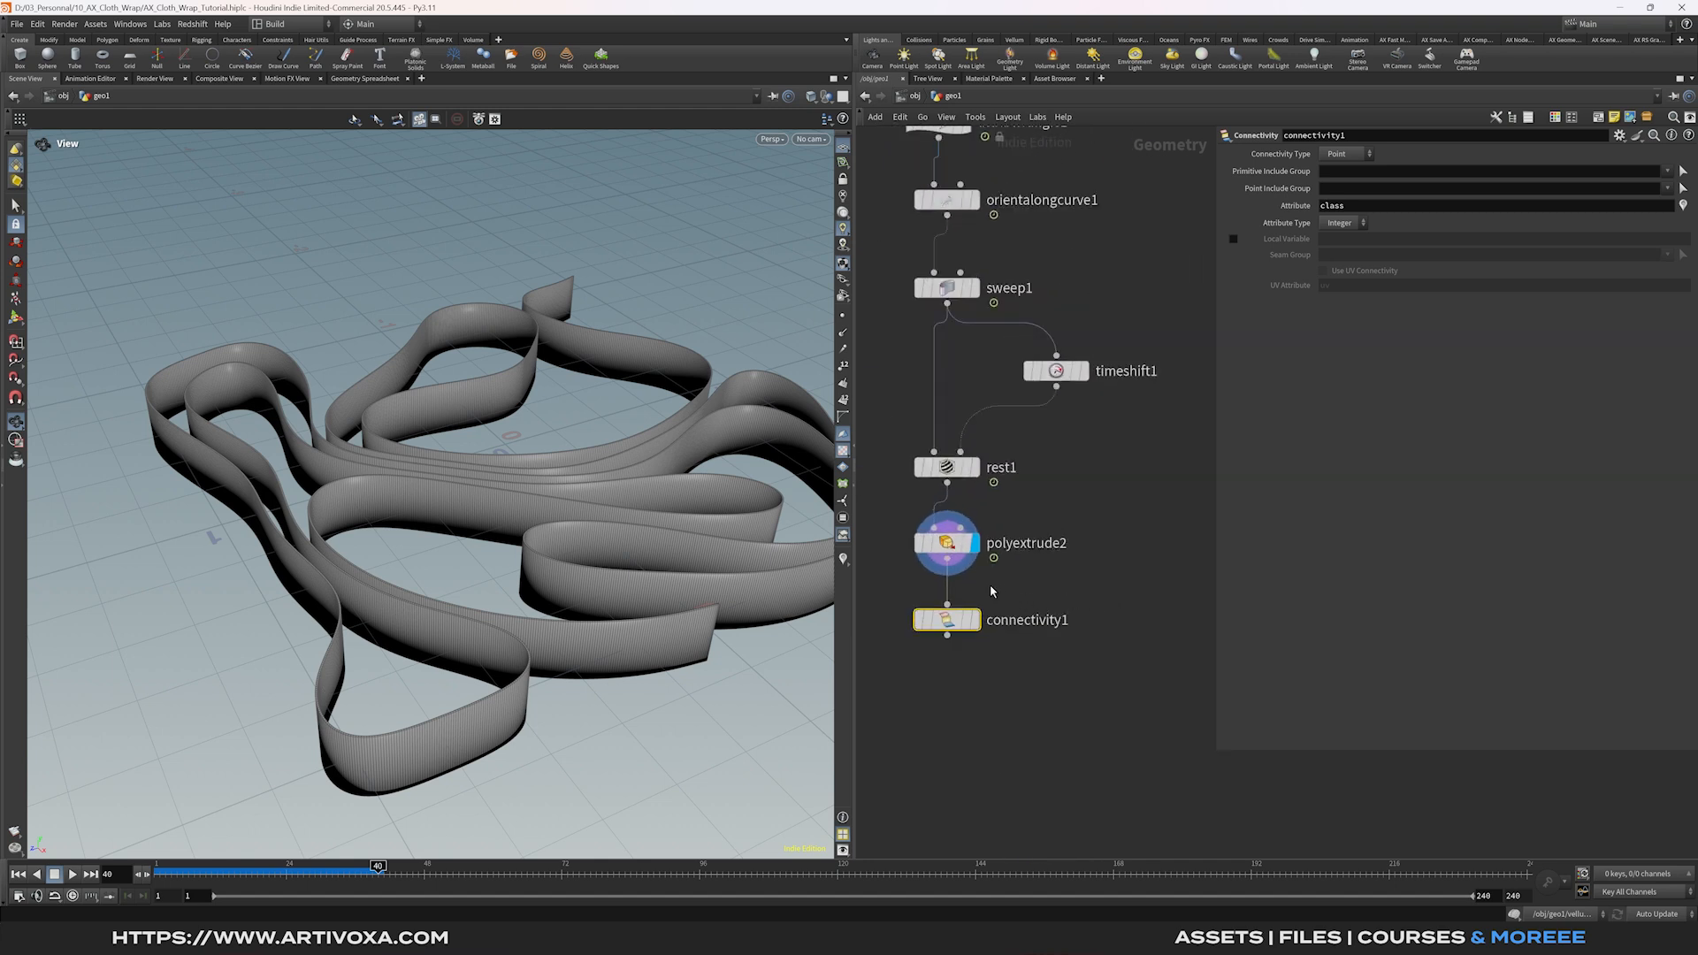
Display connectivity1 and add a Normal node after it, displaying the new result.
{"action": "left_click_drag", "start_coordinate": [1036, 599], "coordinate": [949, 663]}
{"action": "left_click", "coordinate": [975, 619]}
{"action": "type", "text": "nor"}
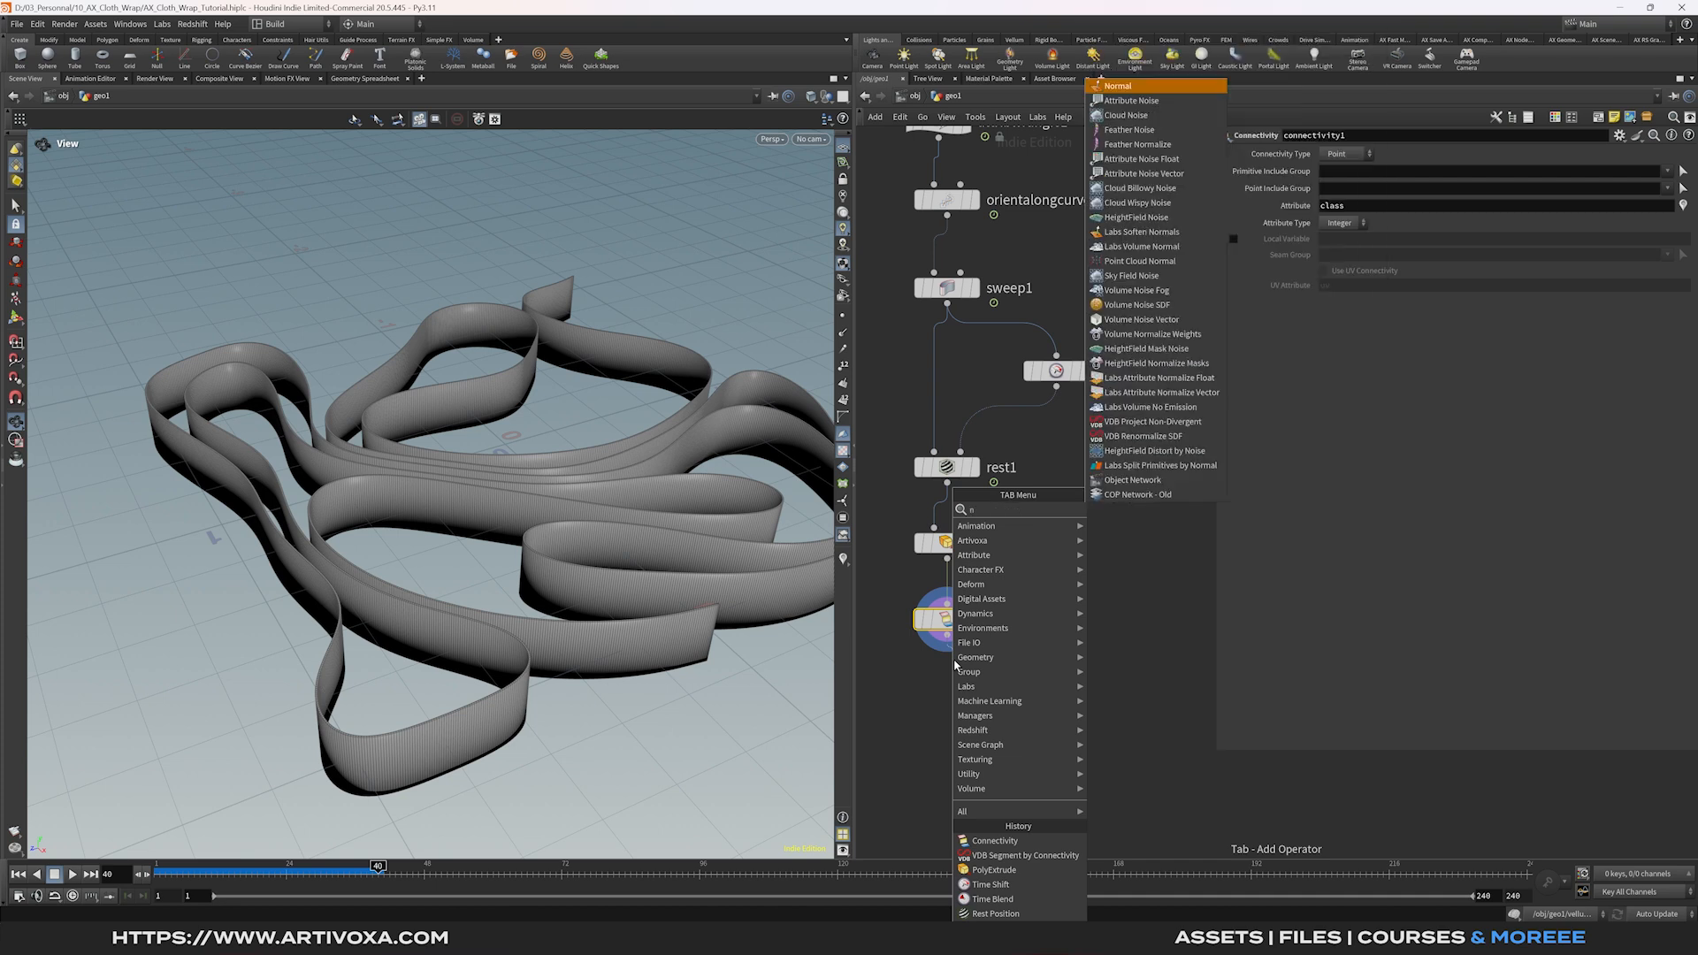
{"action": "key", "text": "Return"}
{"action": "left_click", "coordinate": [965, 678]}
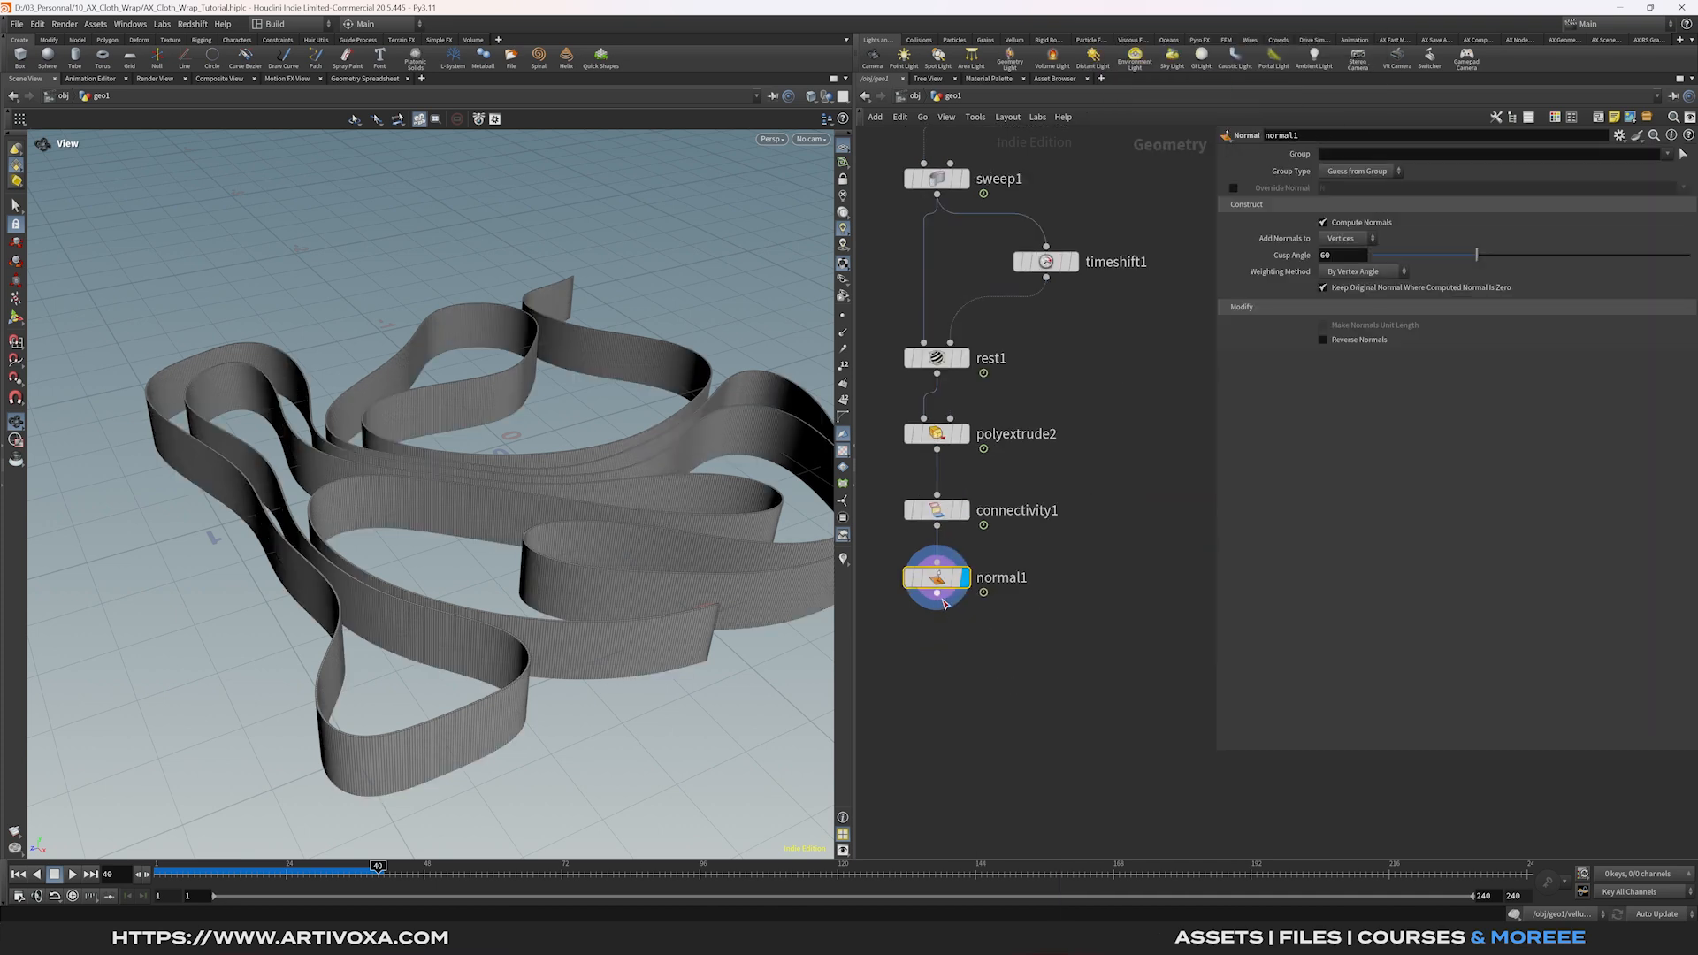
Add a Color node after normal1 and display its result.
{"action": "key", "text": "Tab"}
{"action": "type", "text": "color"}
{"action": "key", "text": "Return"}
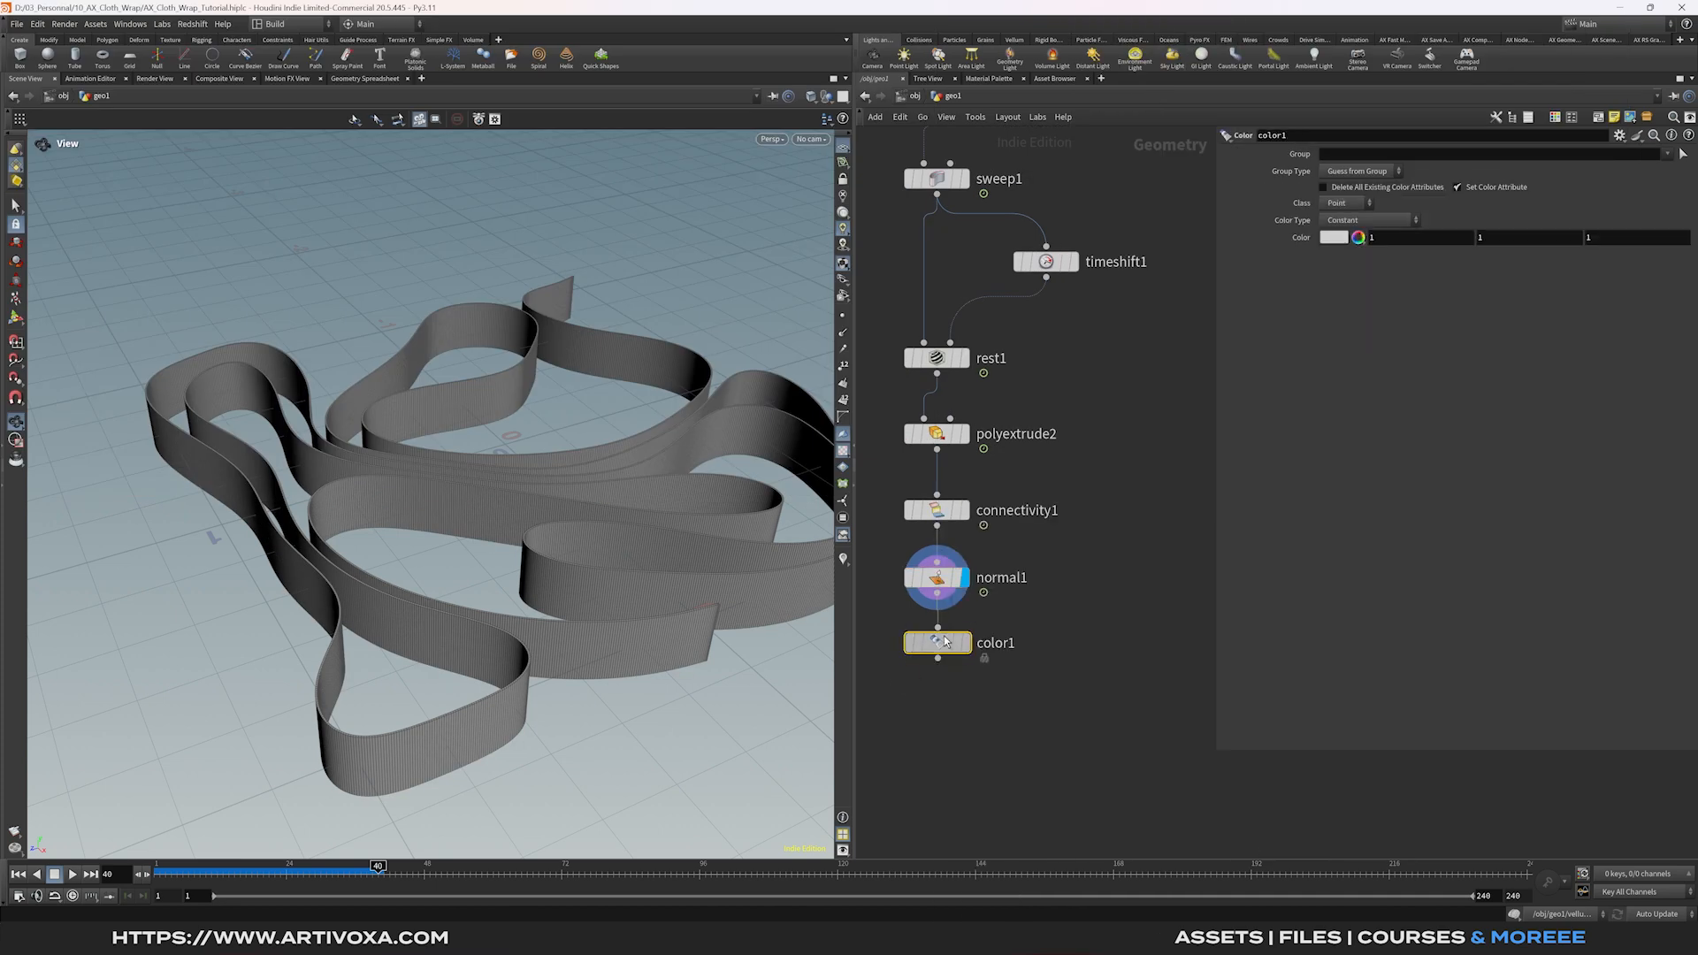
{"action": "left_click", "coordinate": [944, 647]}
Set color1's color type to Ramp from Attribute, driven by the class attribute.
{"action": "left_click", "coordinate": [1369, 220]}
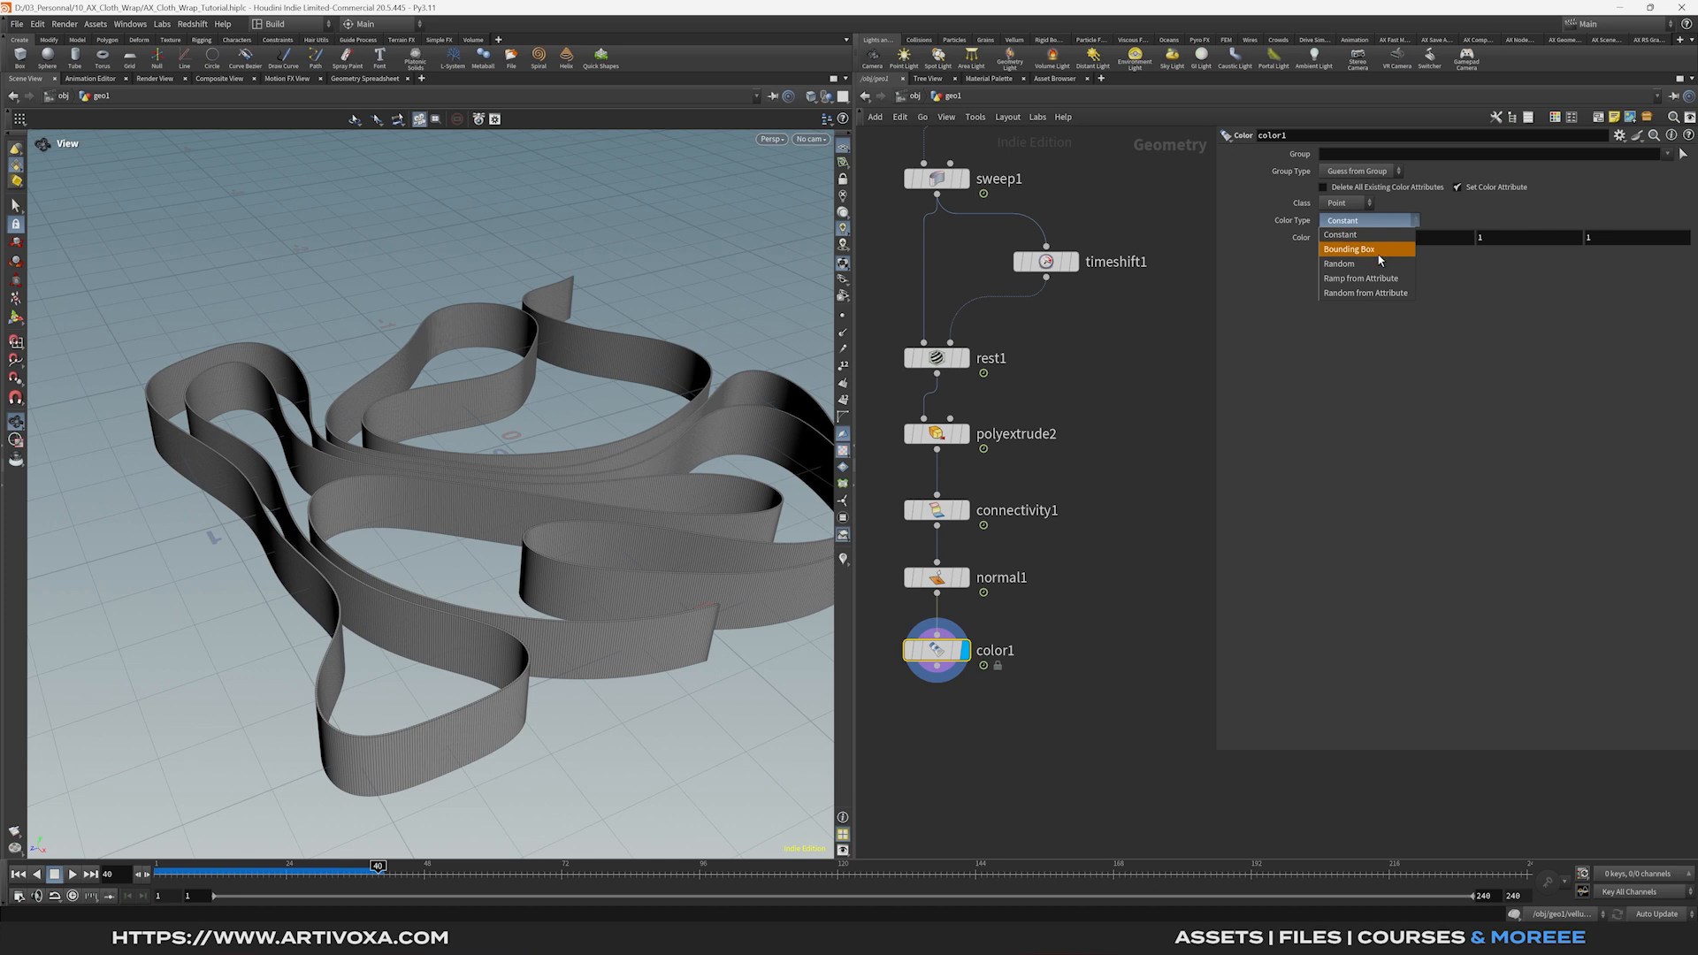
{"action": "left_click", "coordinate": [1362, 278]}
{"action": "left_click", "coordinate": [1683, 239]}
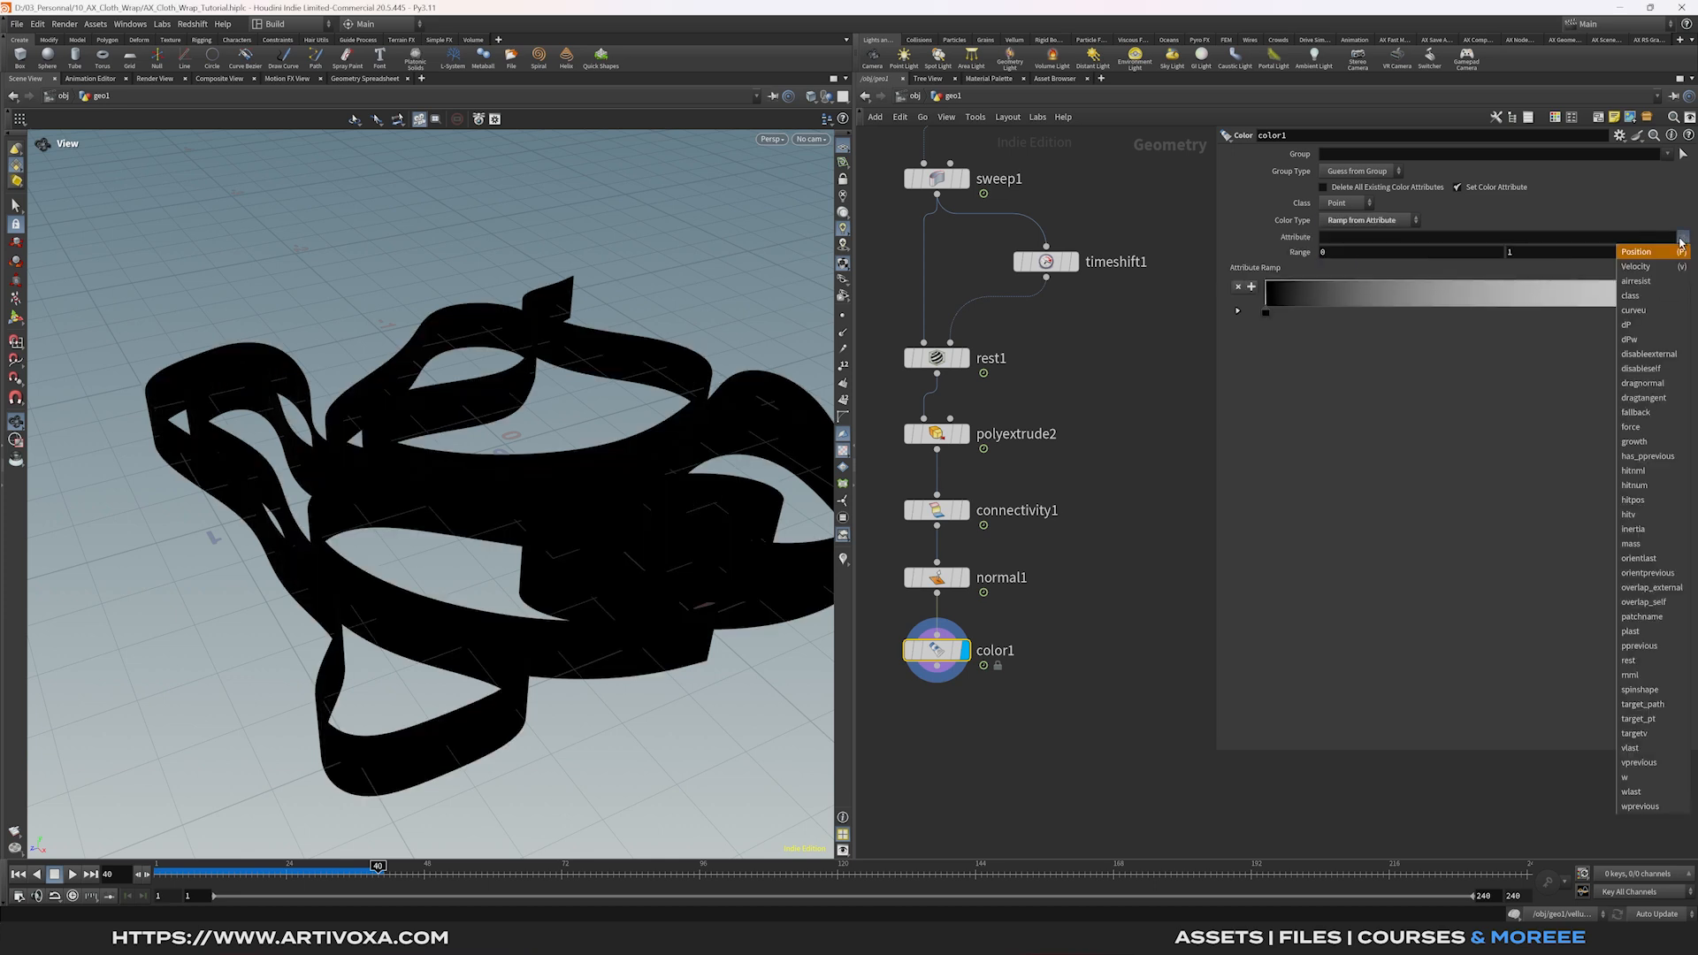
{"action": "left_click", "coordinate": [1581, 237]}
{"action": "type", "text": "class"}
{"action": "key", "text": "Return"}
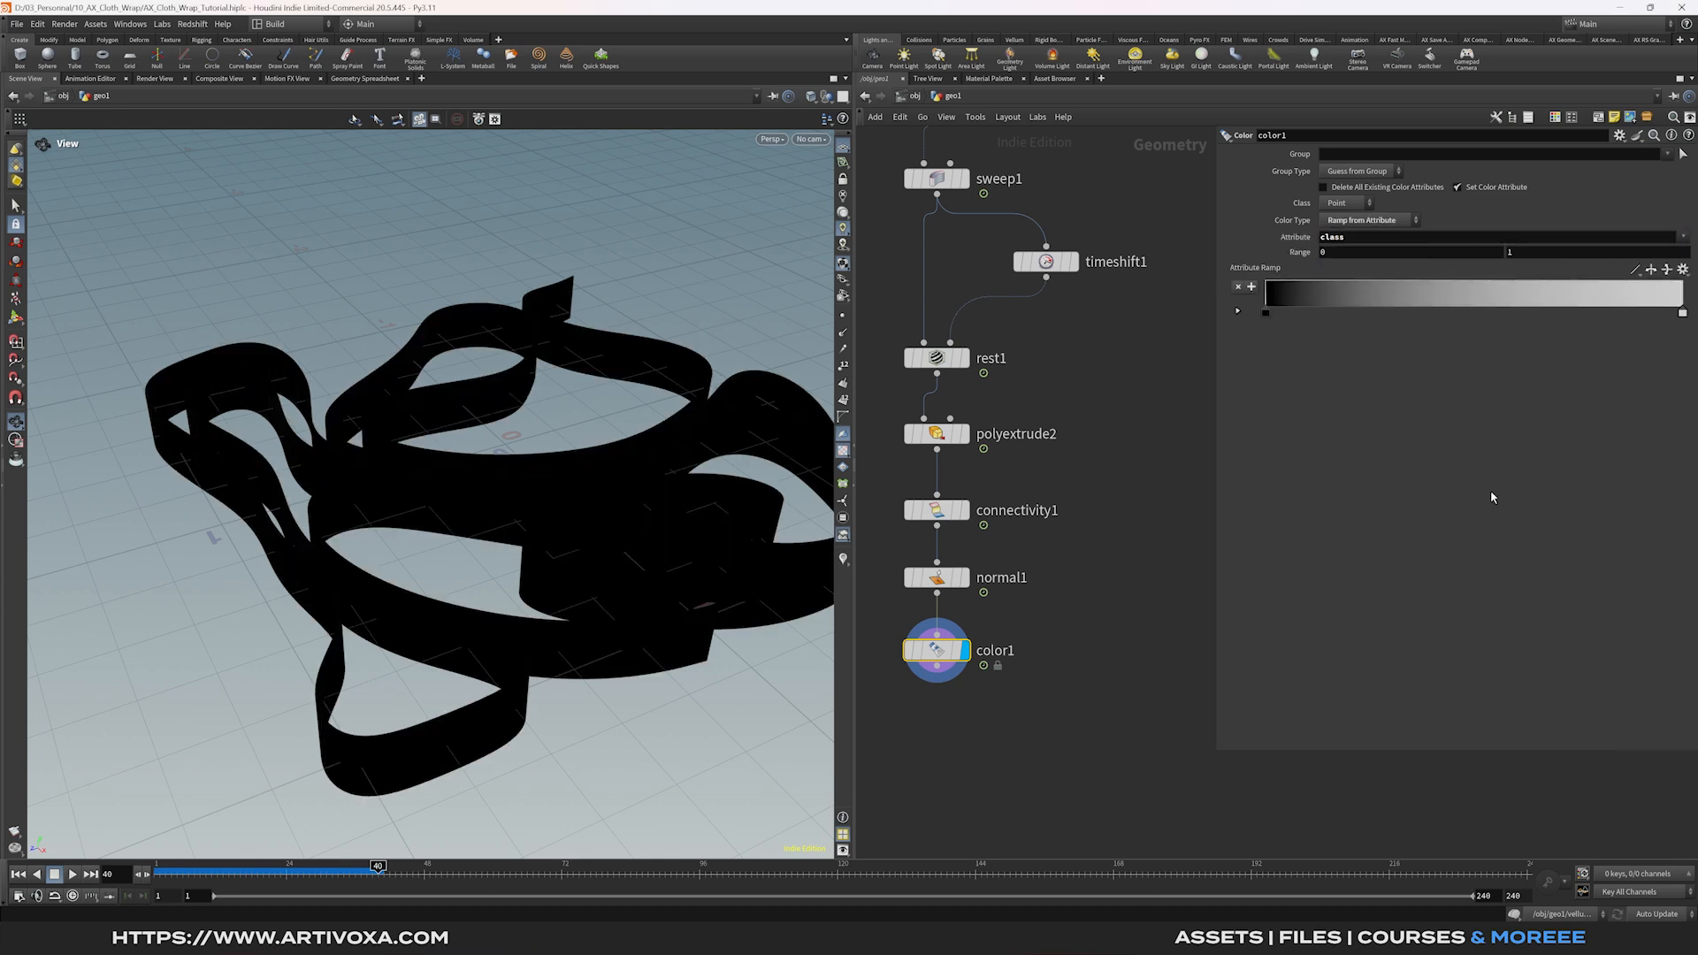
Paste the three copied curves with their merge node, wire merge1 into resample1 in place of curve1, and move curve1 aside.
{"action": "left_click_drag", "start_coordinate": [681, 460], "coordinate": [549, 486]}
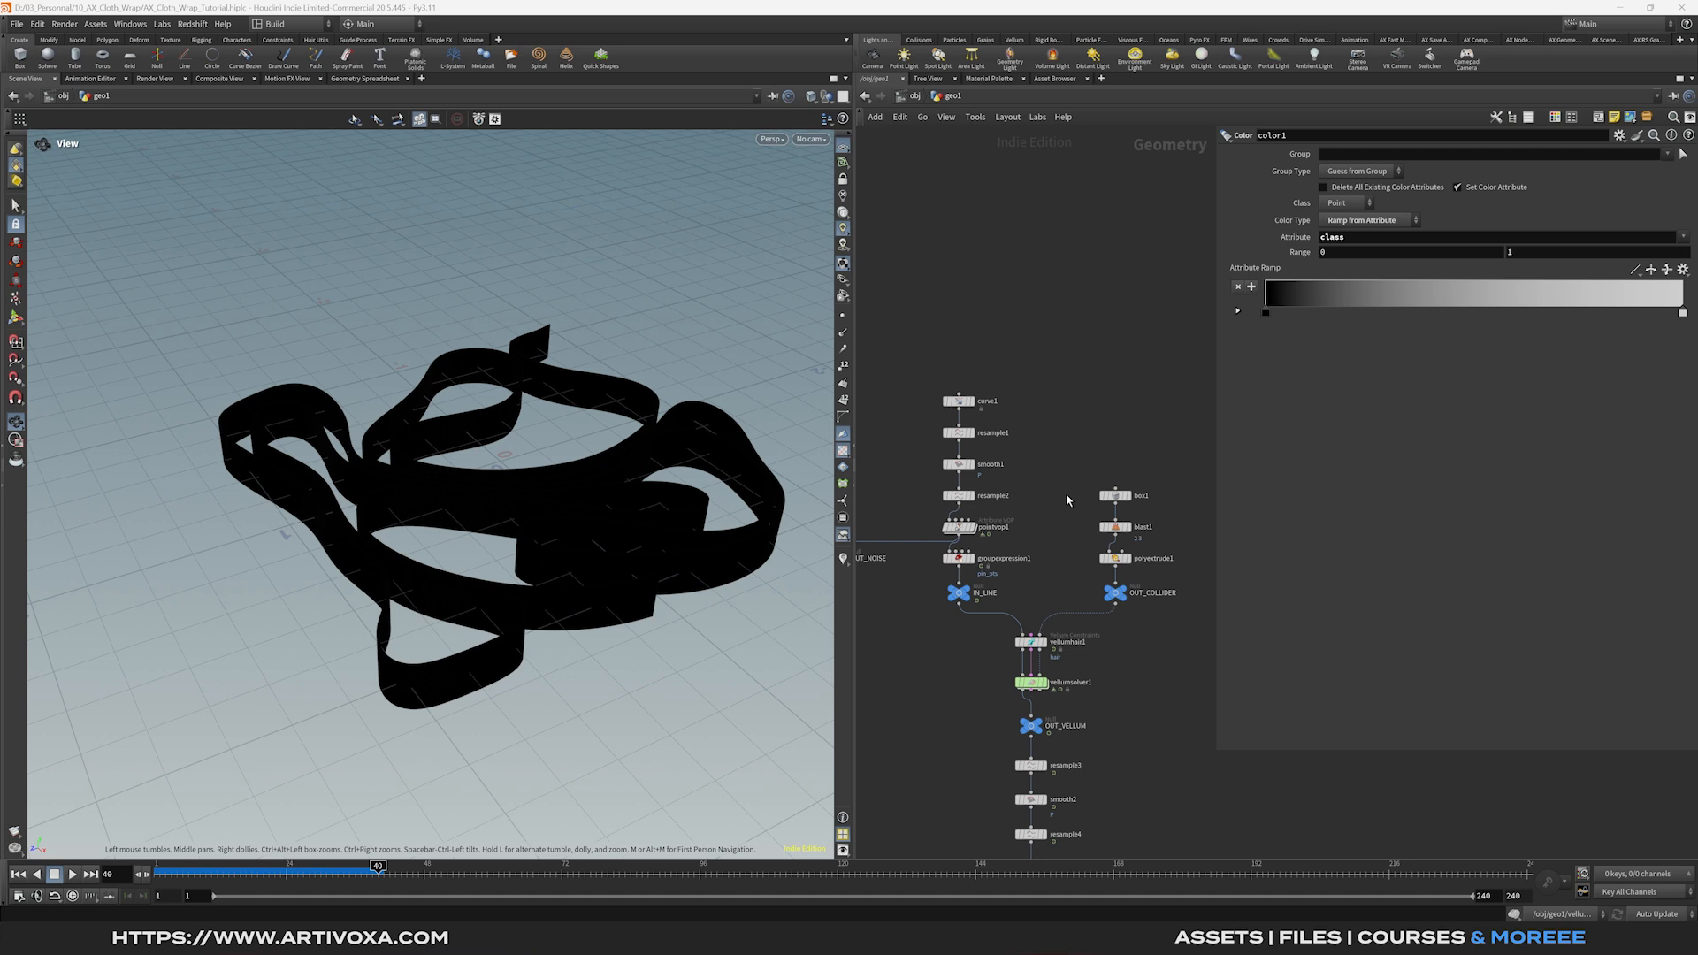
{"action": "middle_click_drag", "start_coordinate": [1054, 508], "coordinate": [1103, 442]}
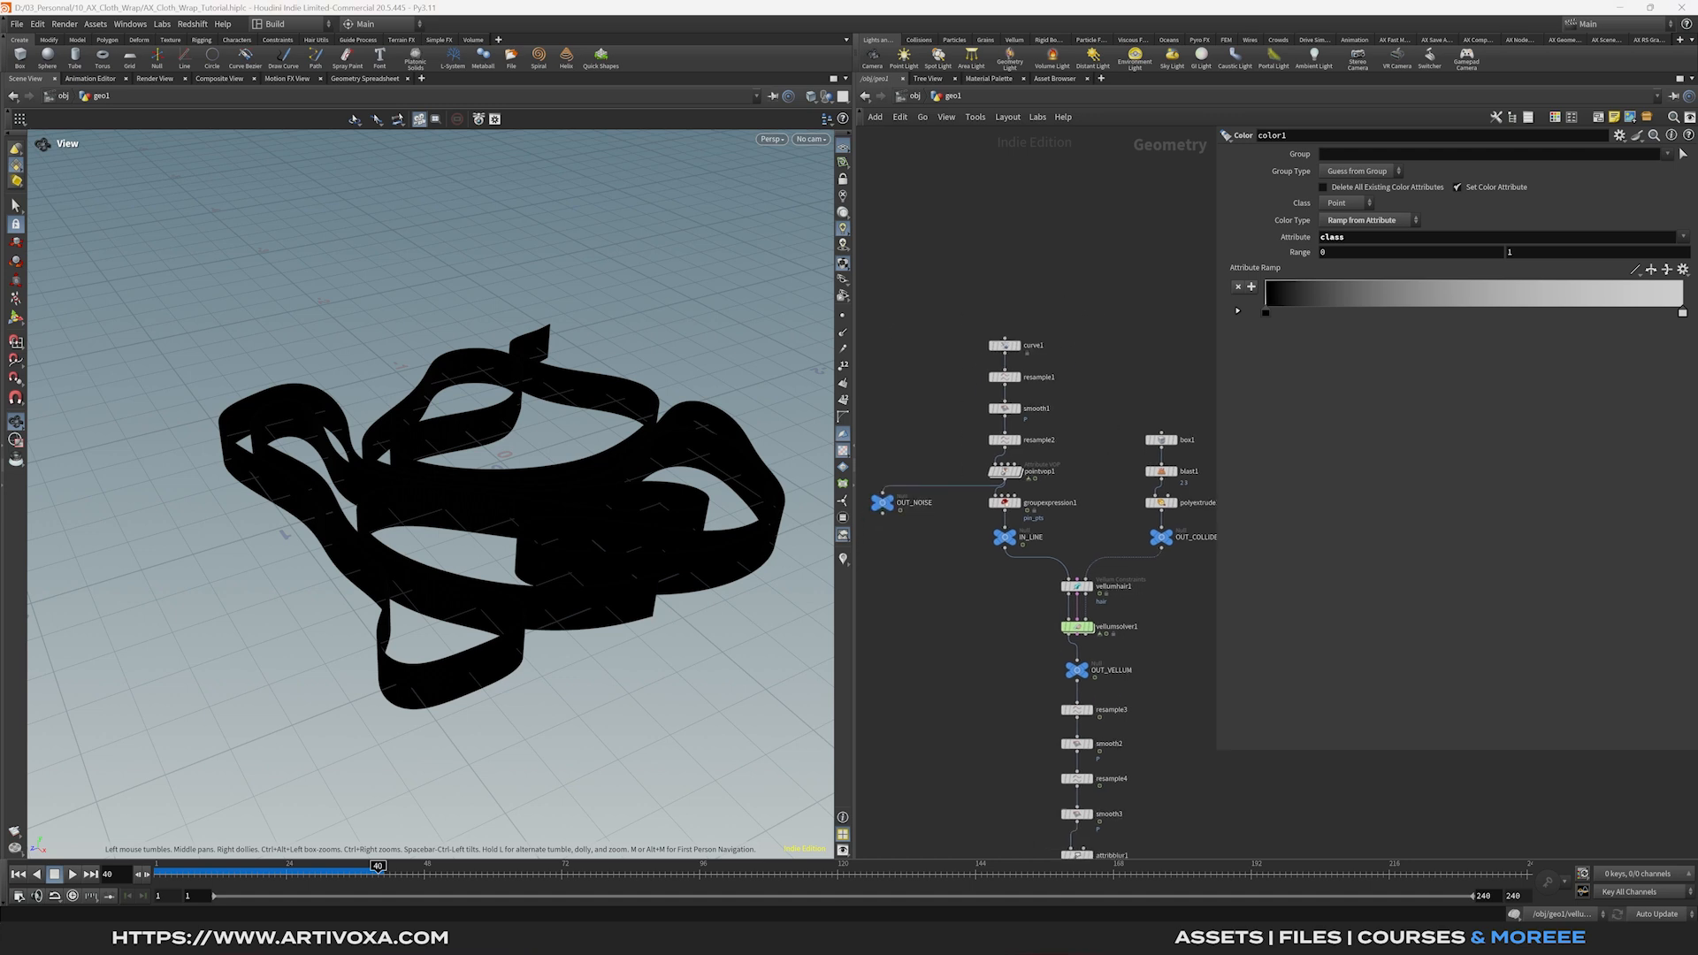
{"action": "key", "text": "ctrl+v"}
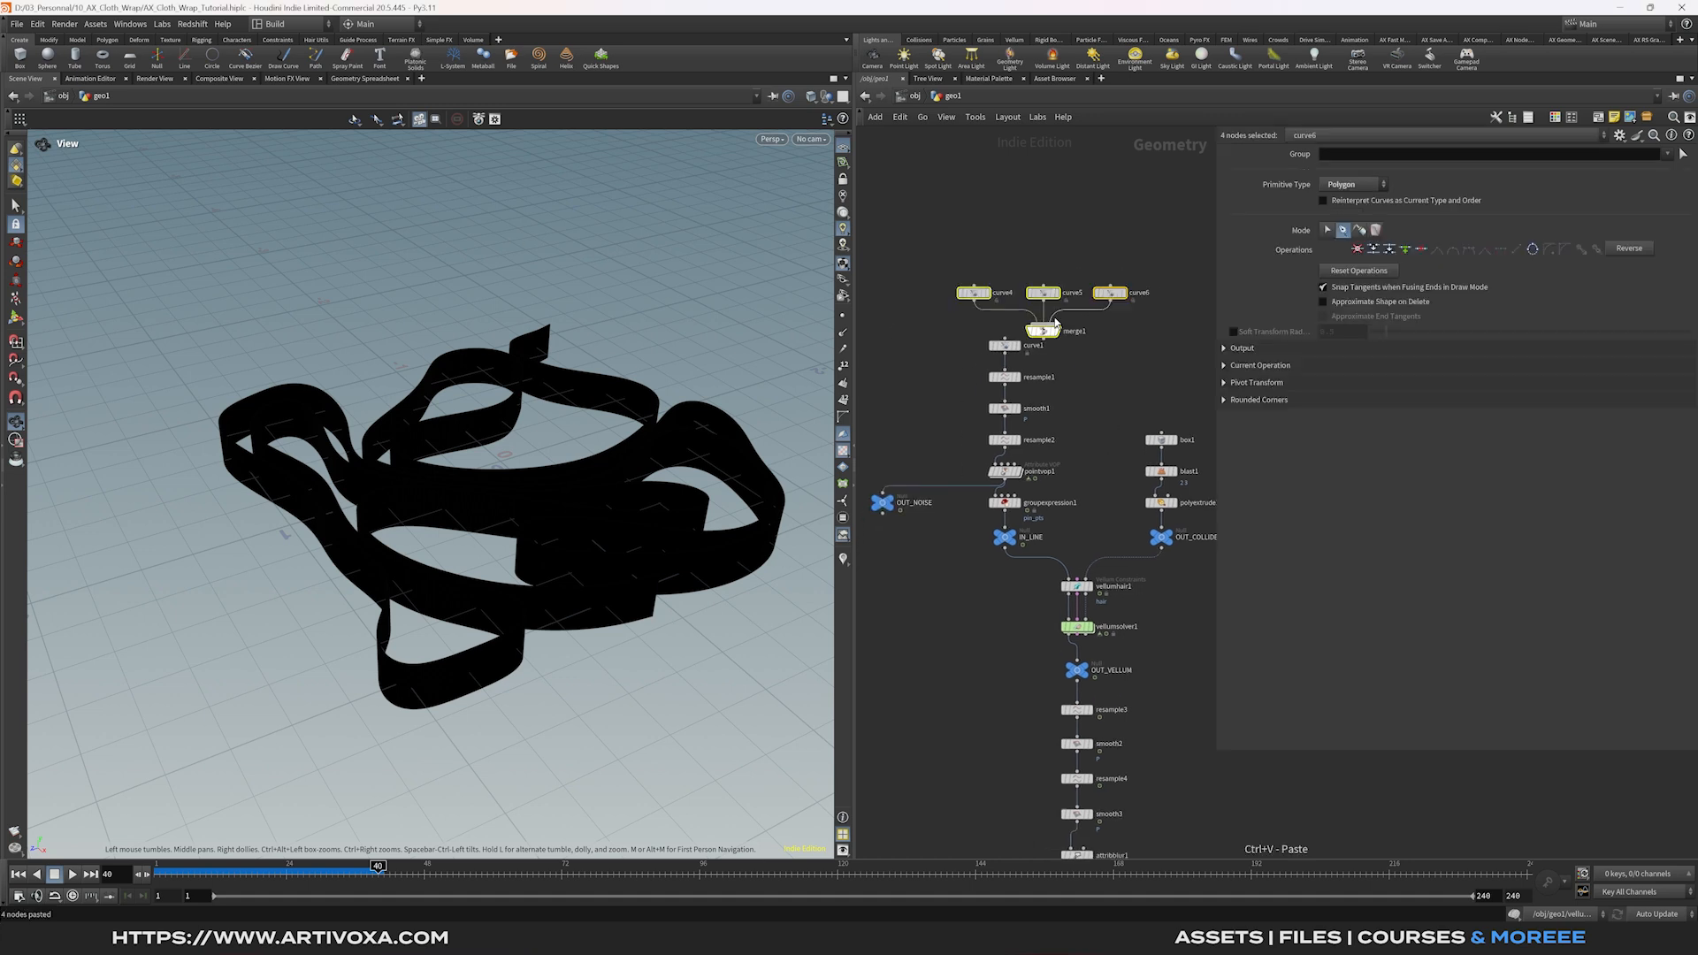
{"action": "left_click", "coordinate": [1109, 342]}
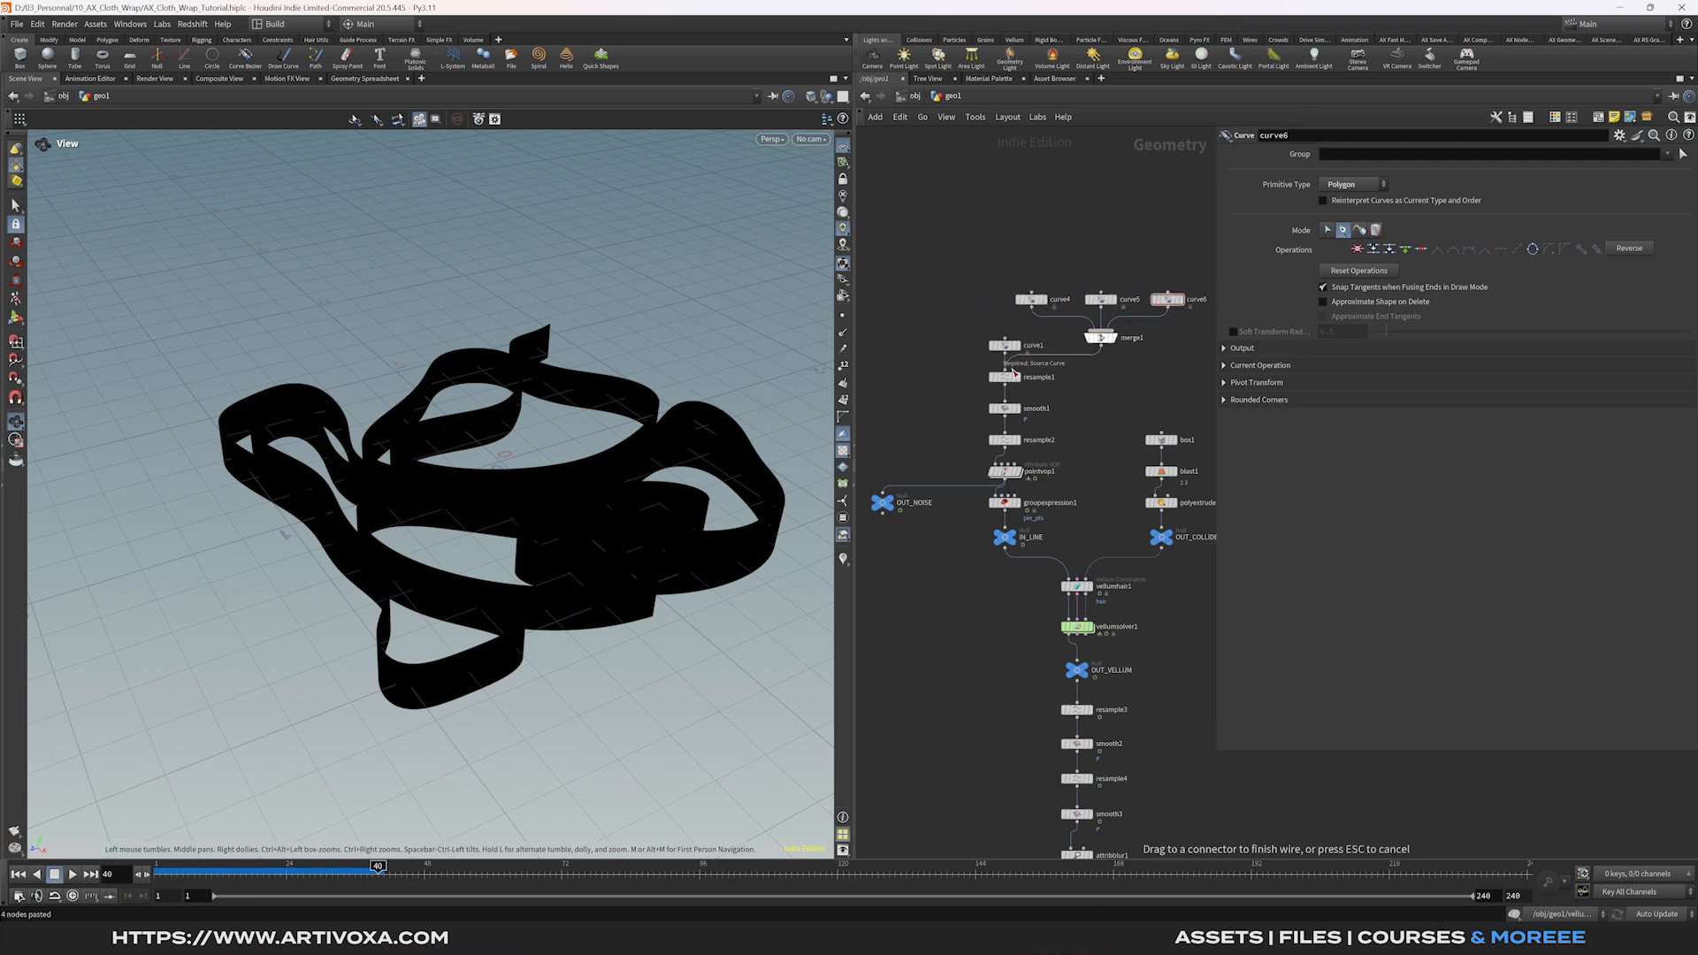
{"action": "left_click_drag", "start_coordinate": [1011, 354], "coordinate": [966, 318]}
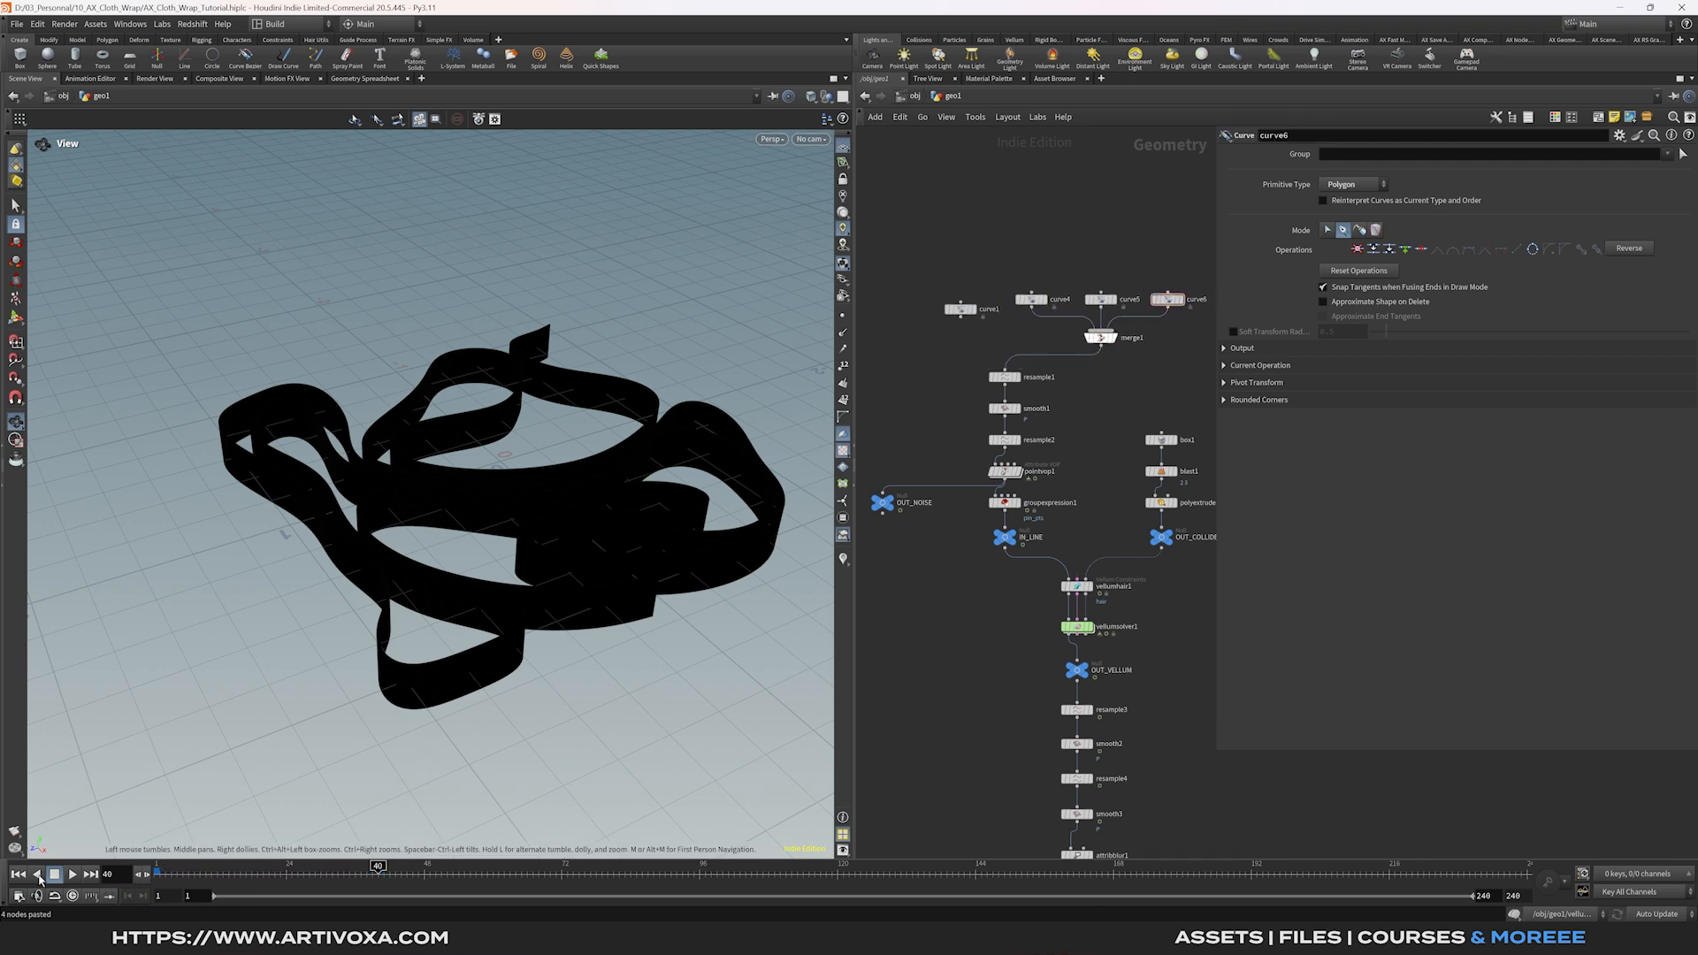
Return to the first frame, display sweep1, and play the simulation with the merged curves for a few frames.
{"action": "left_click", "coordinate": [16, 876]}
{"action": "middle_click_drag", "start_coordinate": [1153, 856], "coordinate": [1060, 364]}
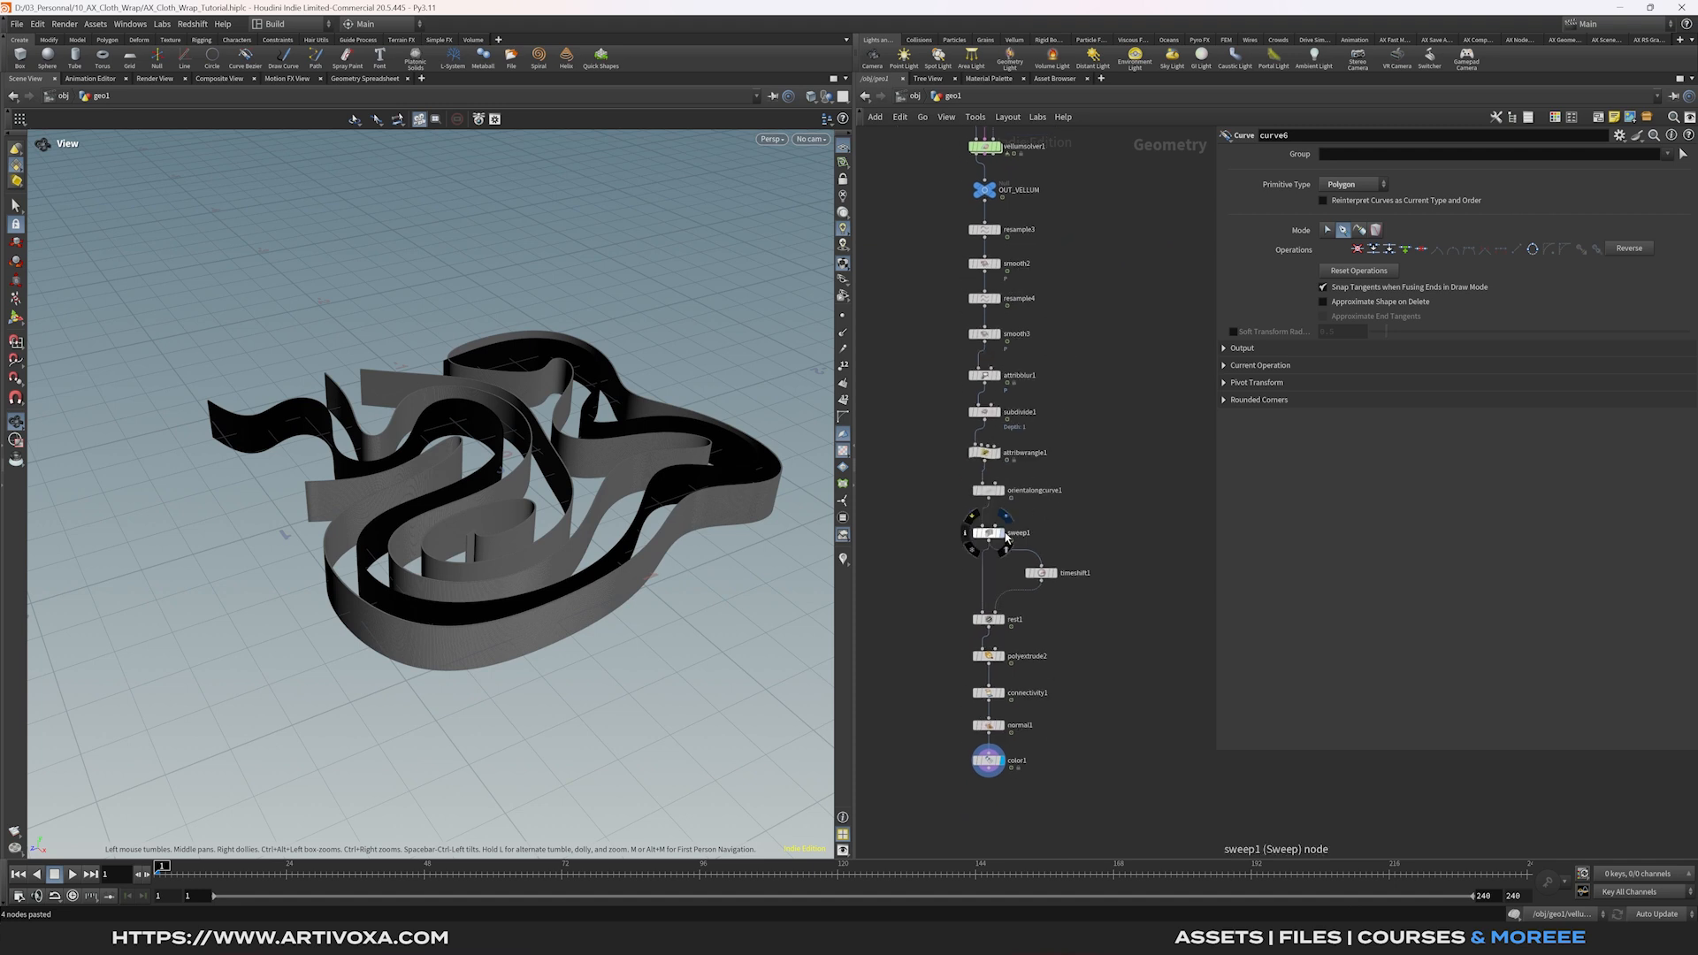
{"action": "left_click", "coordinate": [1002, 532]}
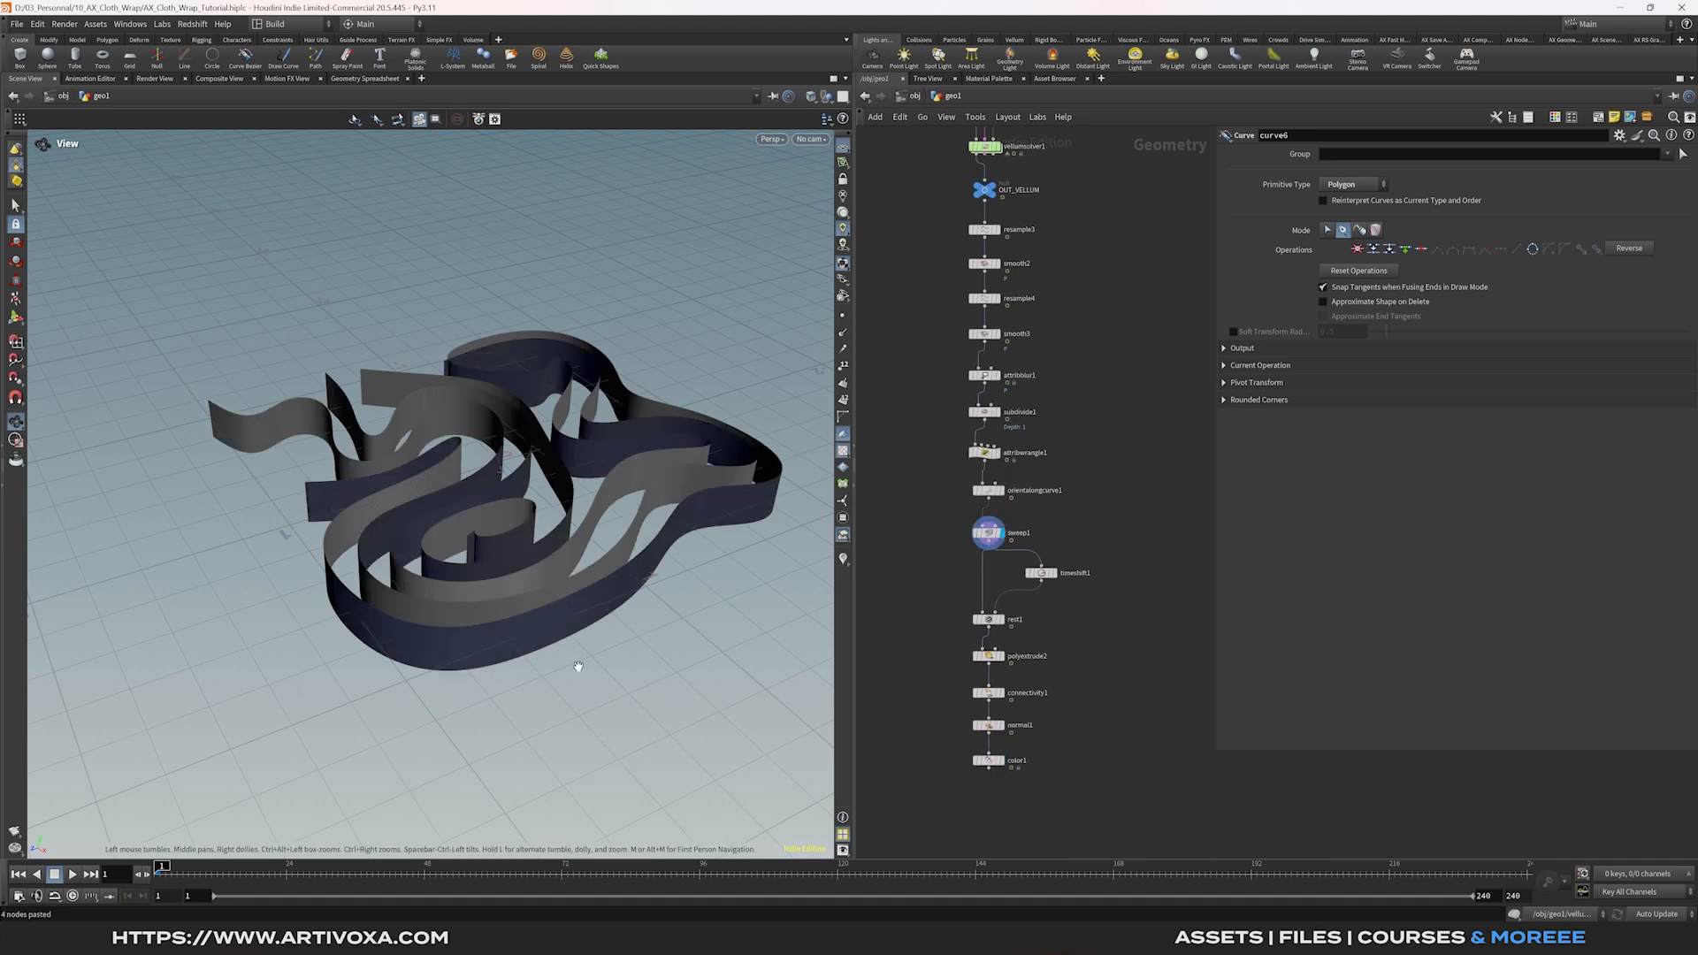
{"action": "left_click", "coordinate": [76, 875]}
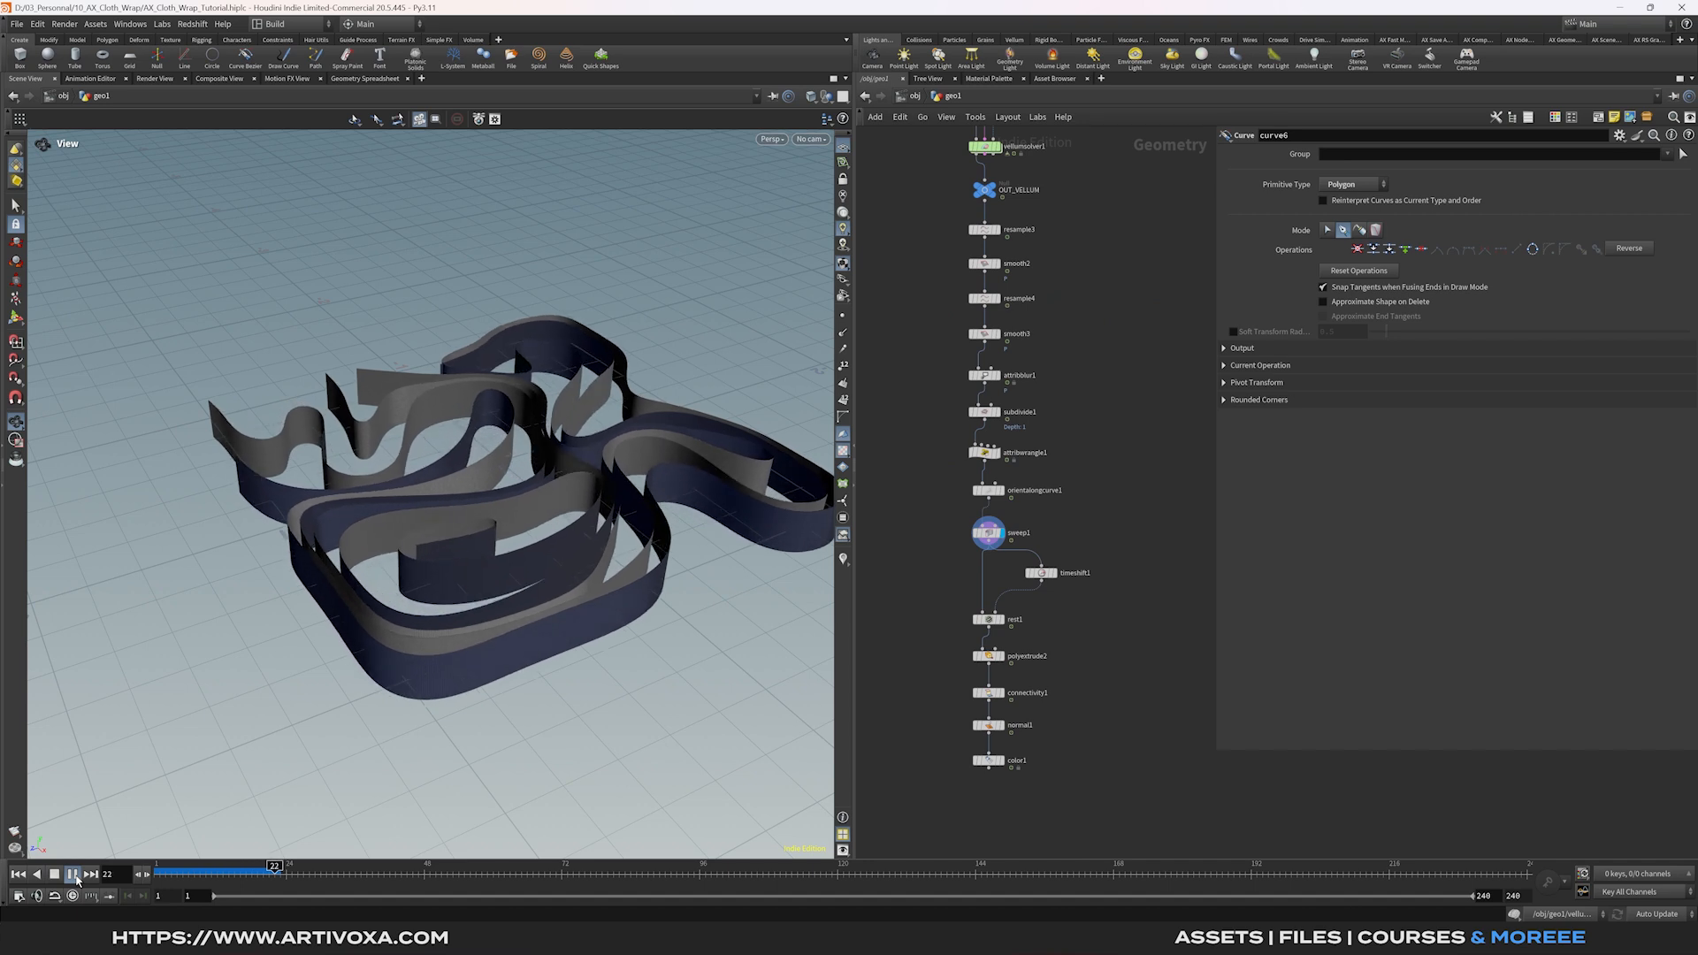
{"action": "left_click", "coordinate": [75, 875]}
Display connectivity1 and examine its class attribute values in the Geometry Spreadsheet before returning to the Scene View.
{"action": "middle_click_drag", "start_coordinate": [1125, 371], "coordinate": [1134, 590]}
{"action": "middle_click_drag", "start_coordinate": [1081, 506], "coordinate": [1084, 257]}
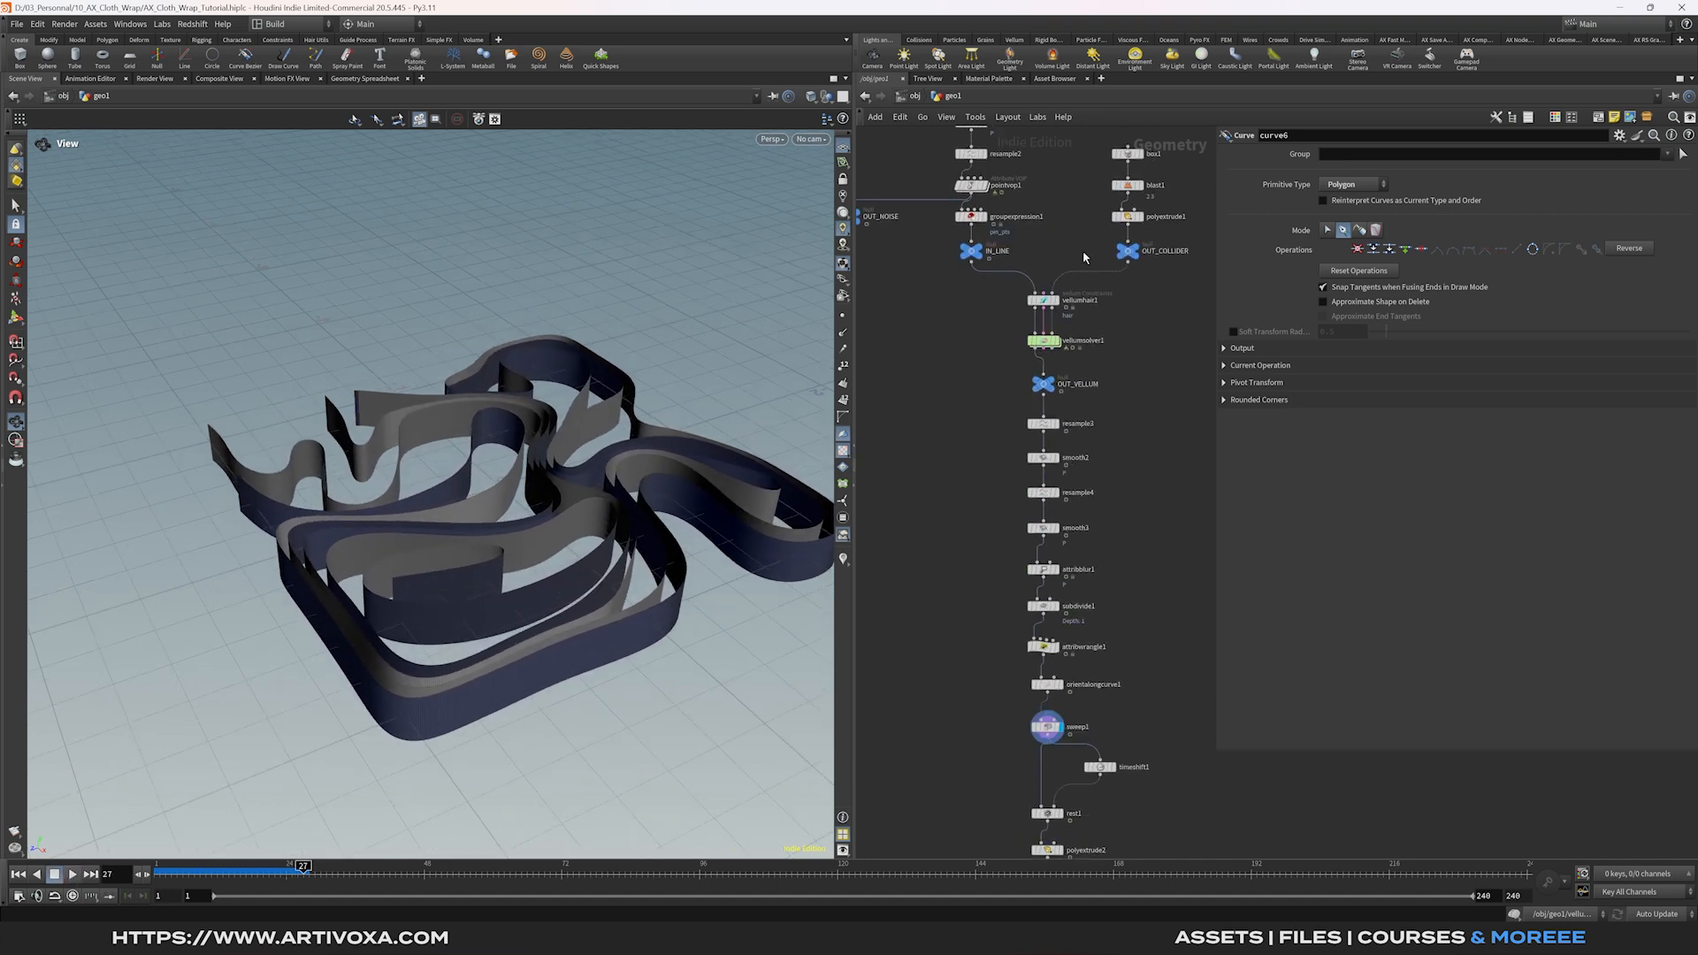
{"action": "middle_click_drag", "start_coordinate": [1154, 738], "coordinate": [1106, 470]}
{"action": "scroll", "coordinate": [1039, 541], "scroll_direction": "up", "scroll_amount": 2}
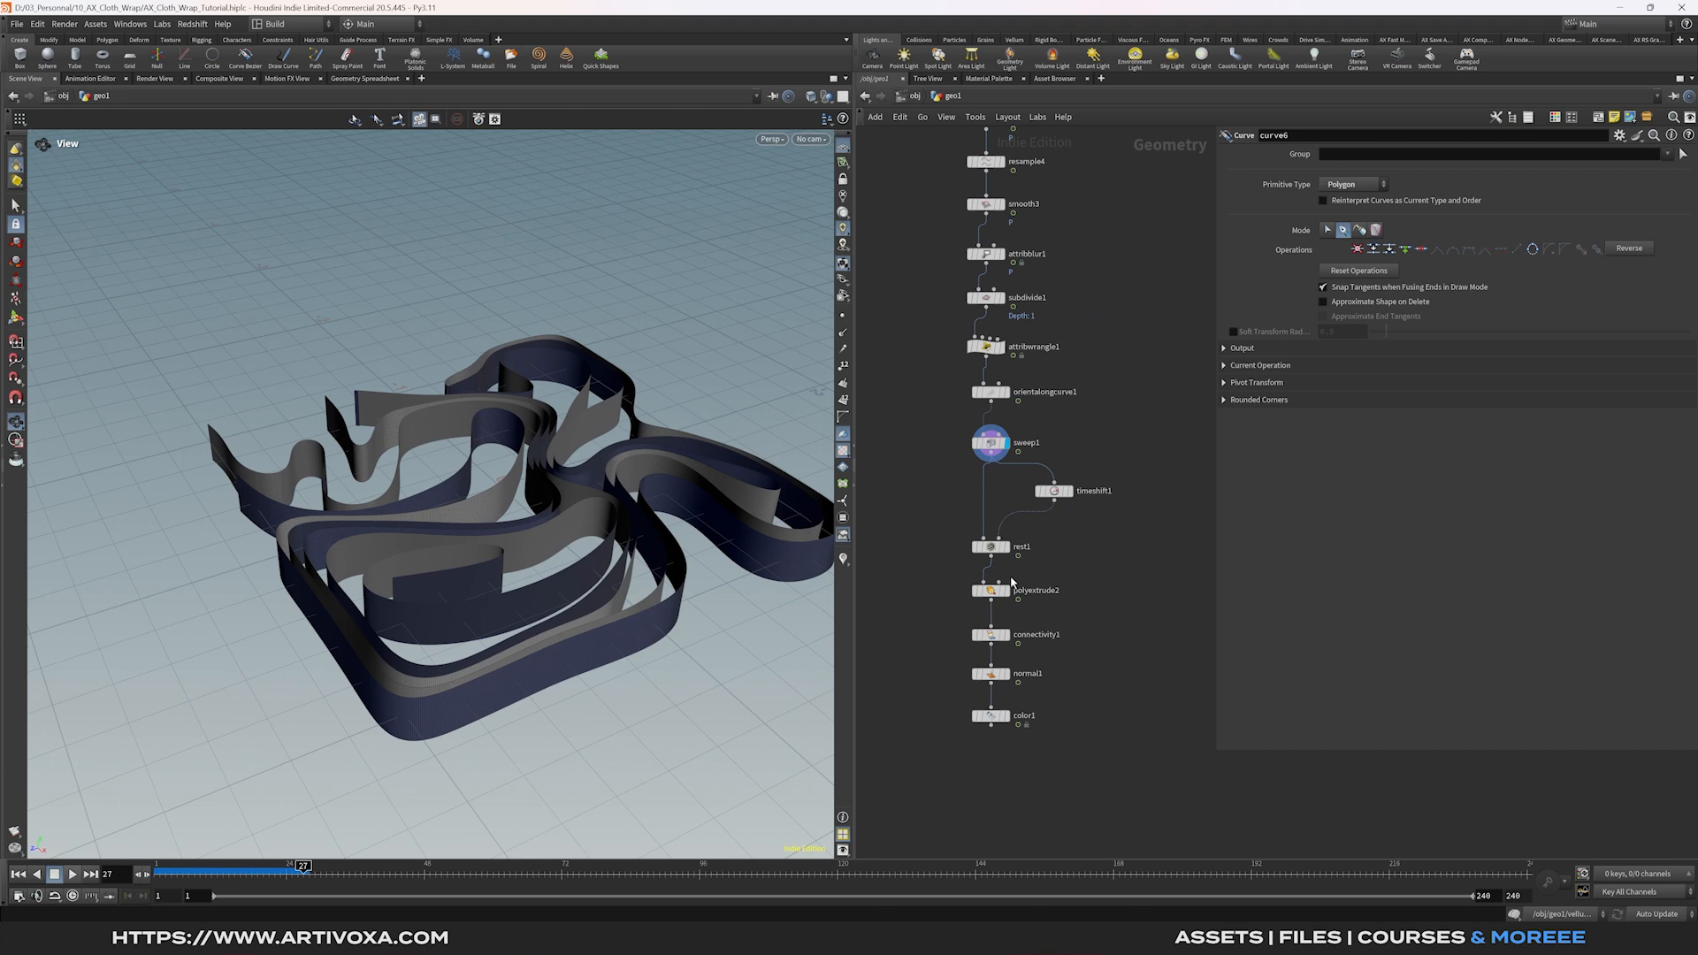
{"action": "left_click", "coordinate": [1005, 634]}
{"action": "left_click", "coordinate": [364, 79]}
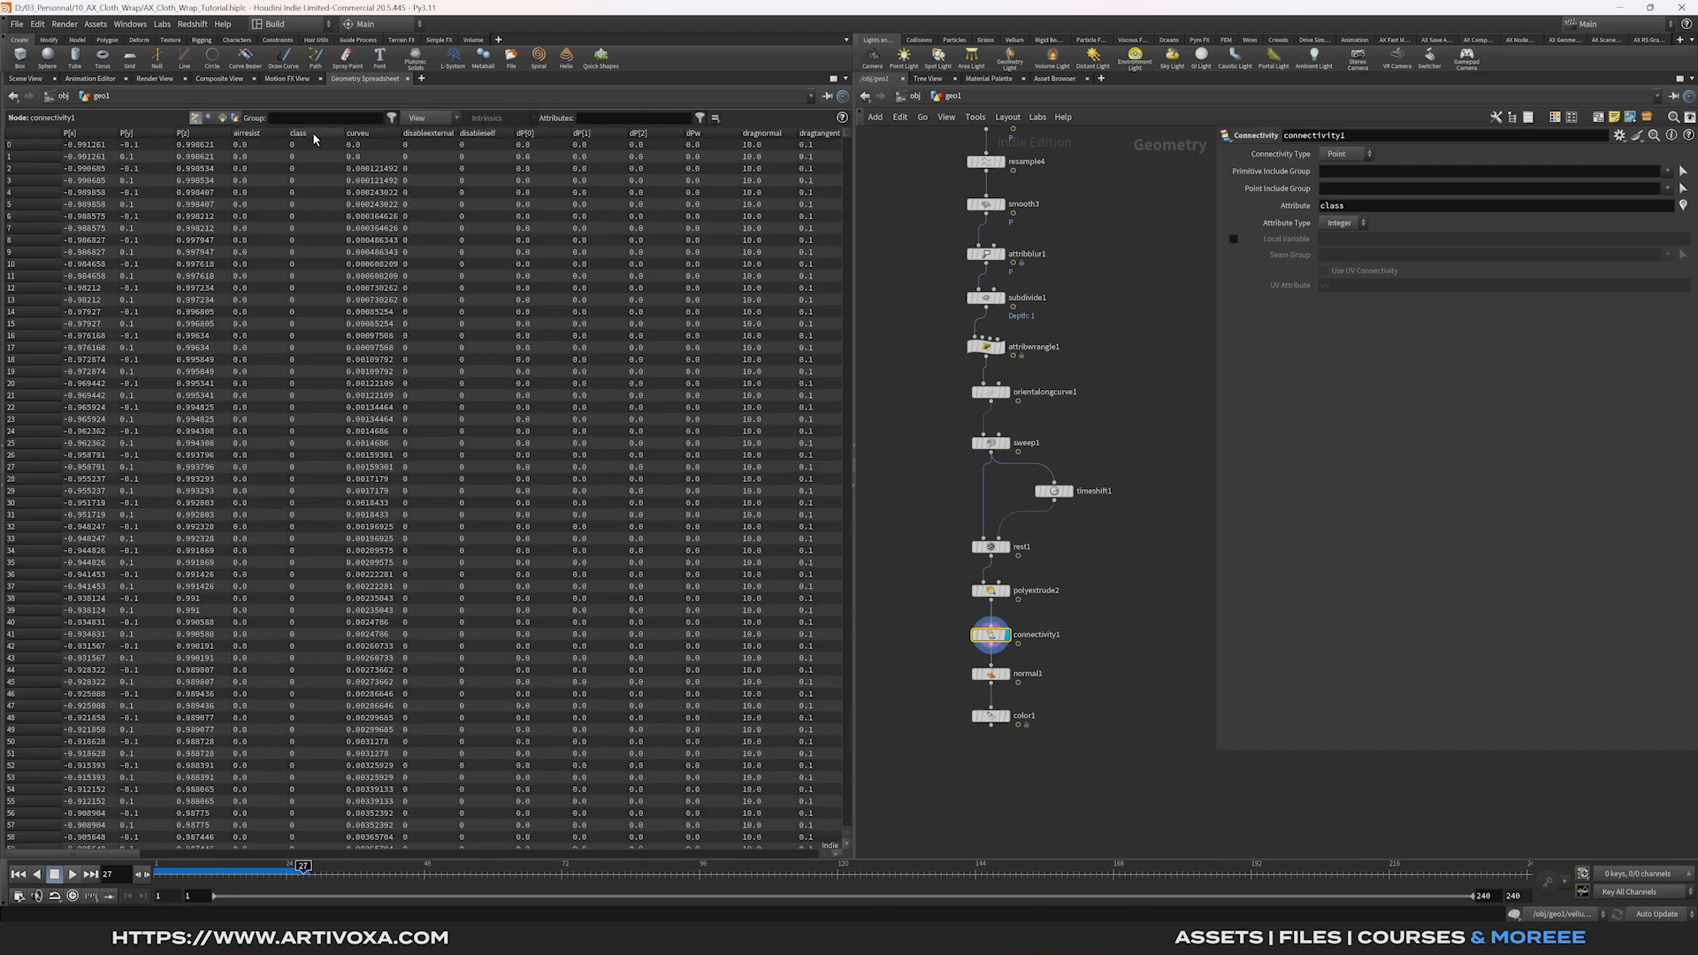
{"action": "left_click", "coordinate": [316, 133]}
{"action": "left_click", "coordinate": [25, 79]}
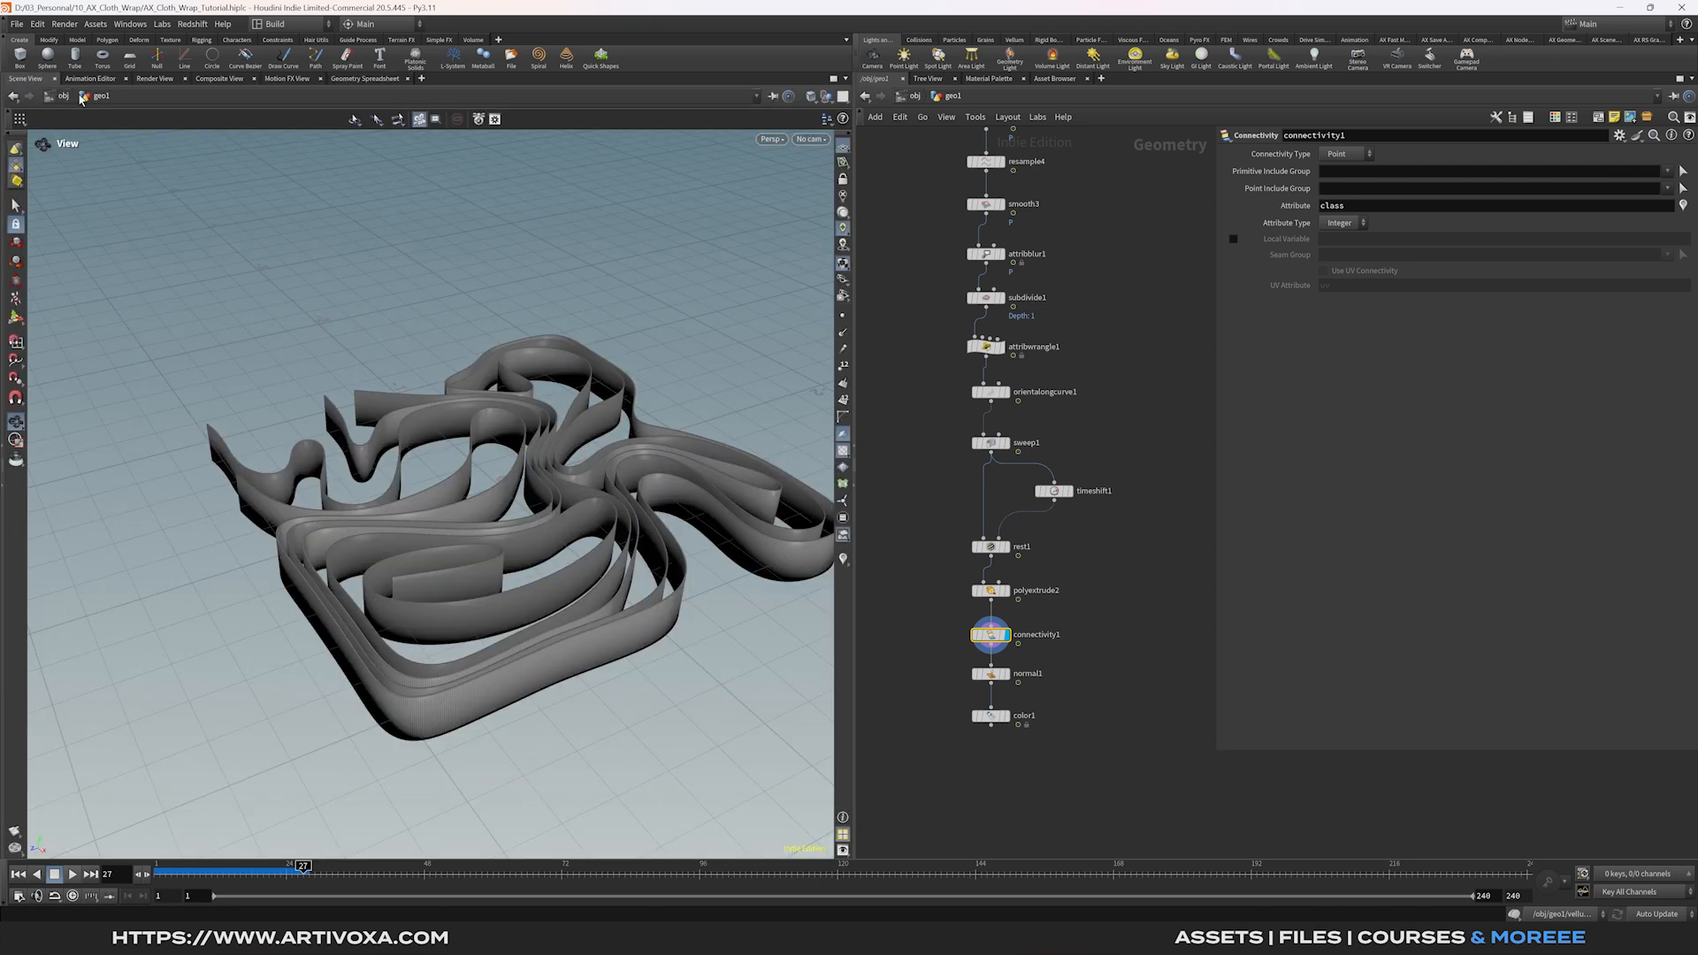
Display color1 and set the upper limit of its attribute range to 2.
{"action": "left_click", "coordinate": [985, 717]}
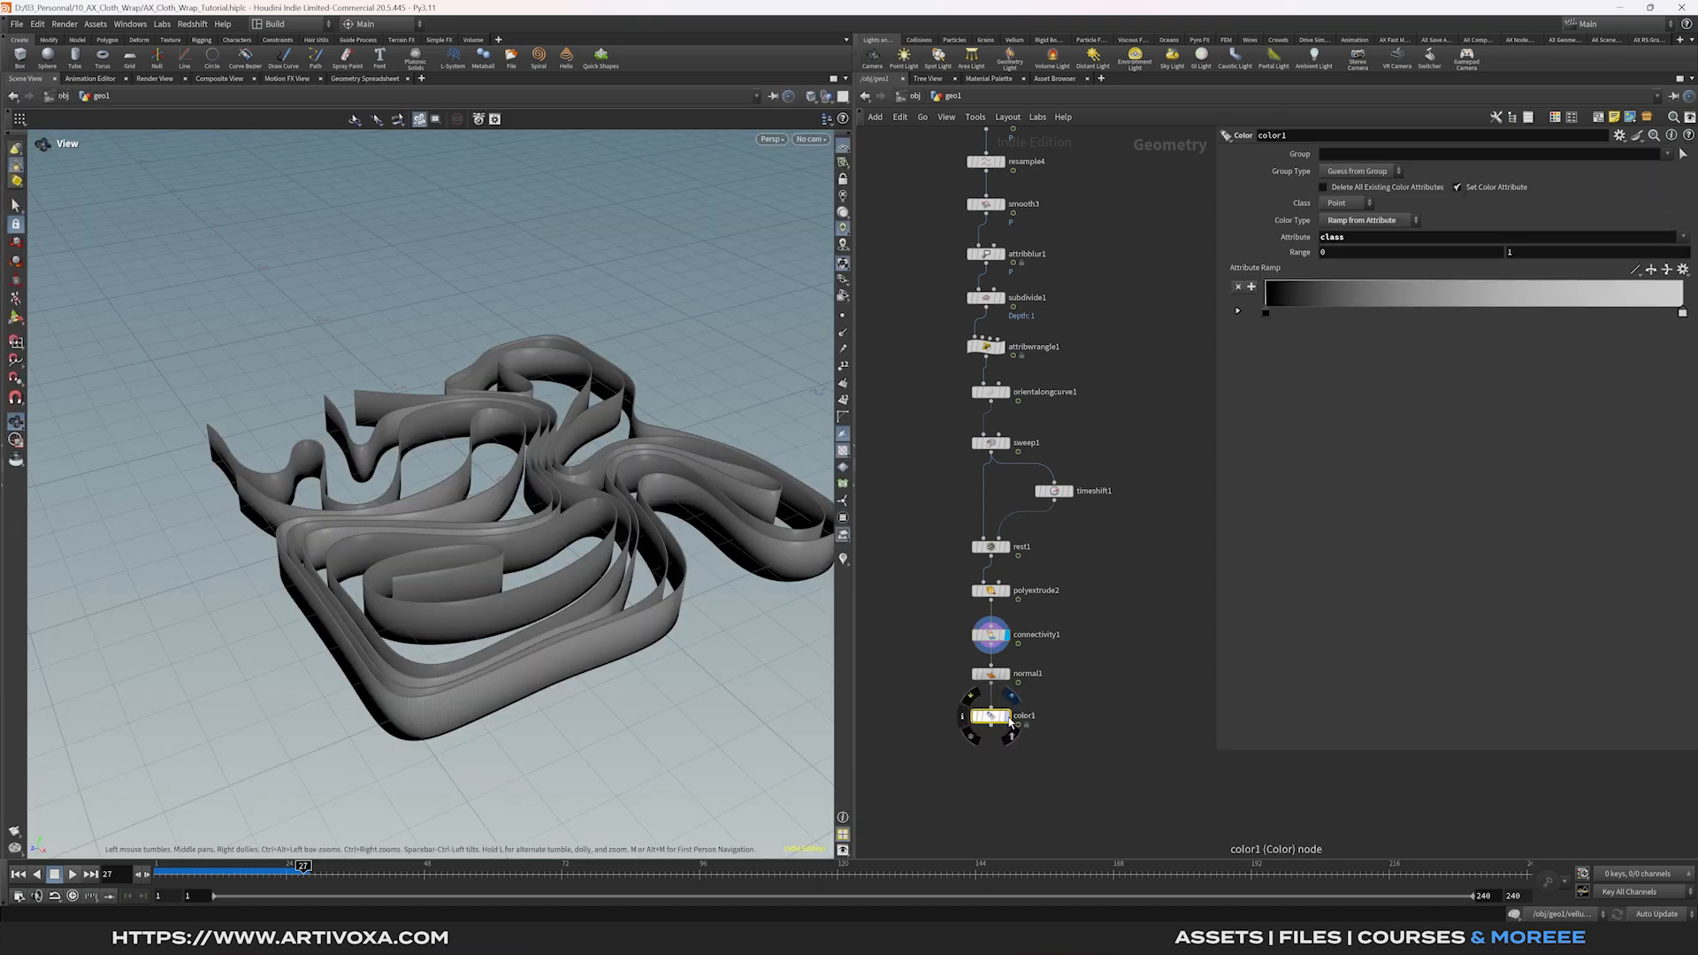
{"action": "left_click", "coordinate": [1008, 716]}
{"action": "double_click", "coordinate": [1536, 254]}
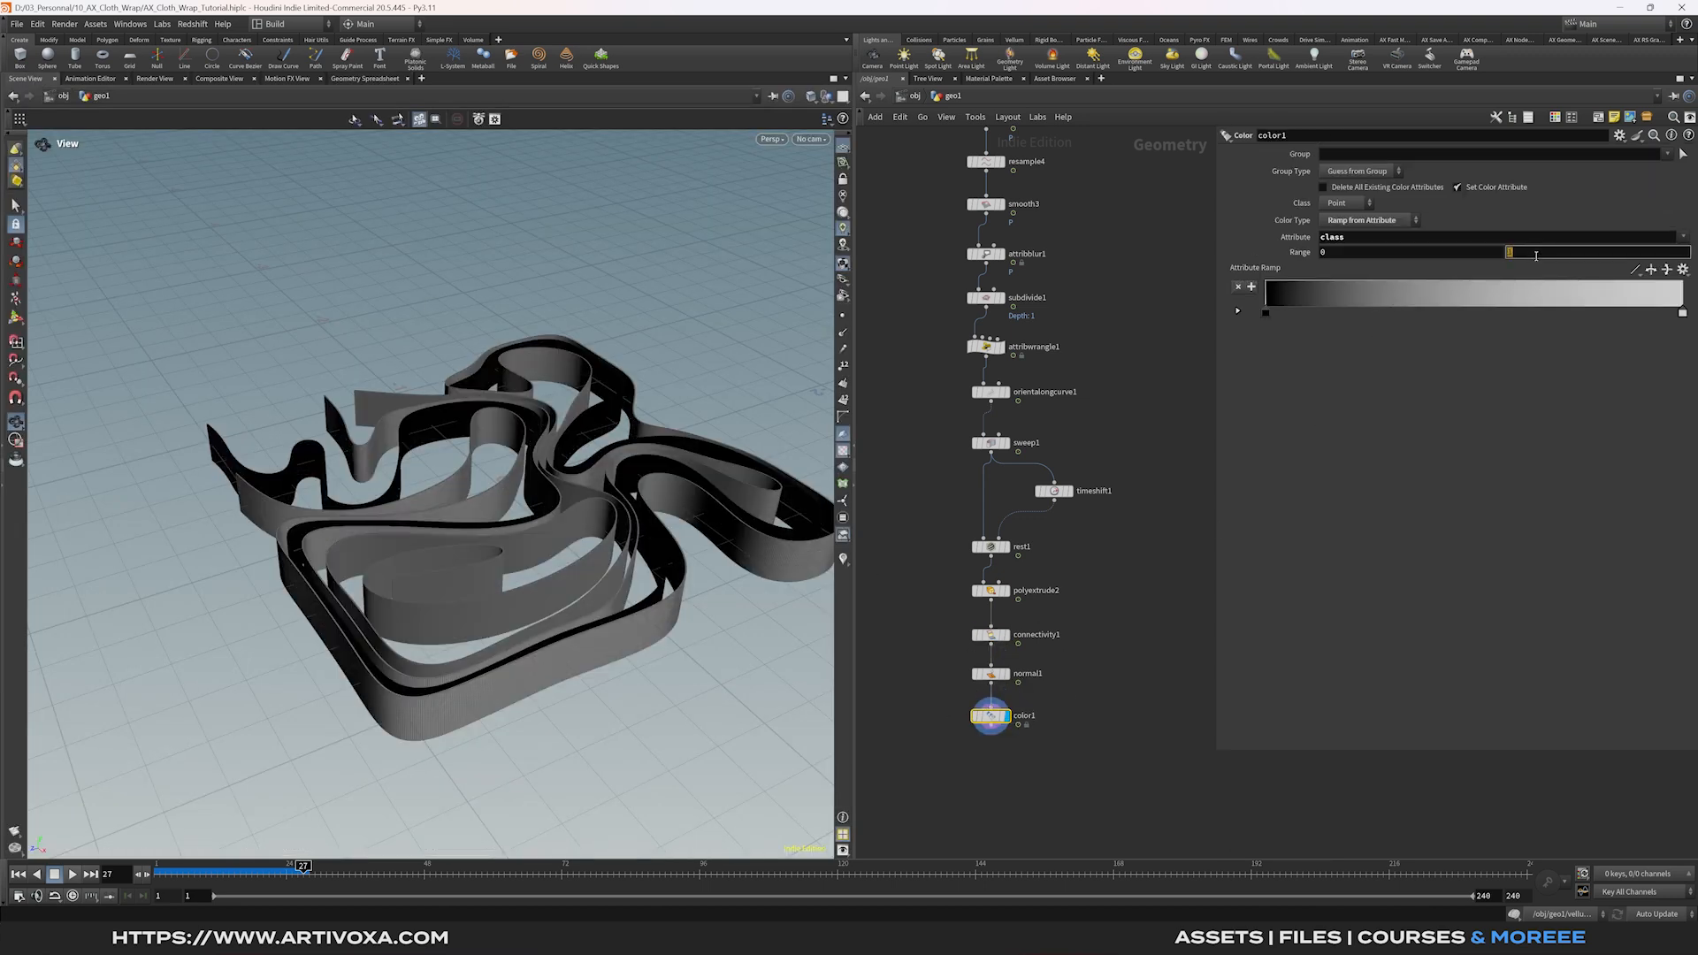
{"action": "type", "text": "2"}
{"action": "key", "text": "Return"}
Try the Inferno preset on color1's attribute ramp, replace it with Two-Tone, and inspect the colored ribbons.
{"action": "left_click", "coordinate": [1683, 269]}
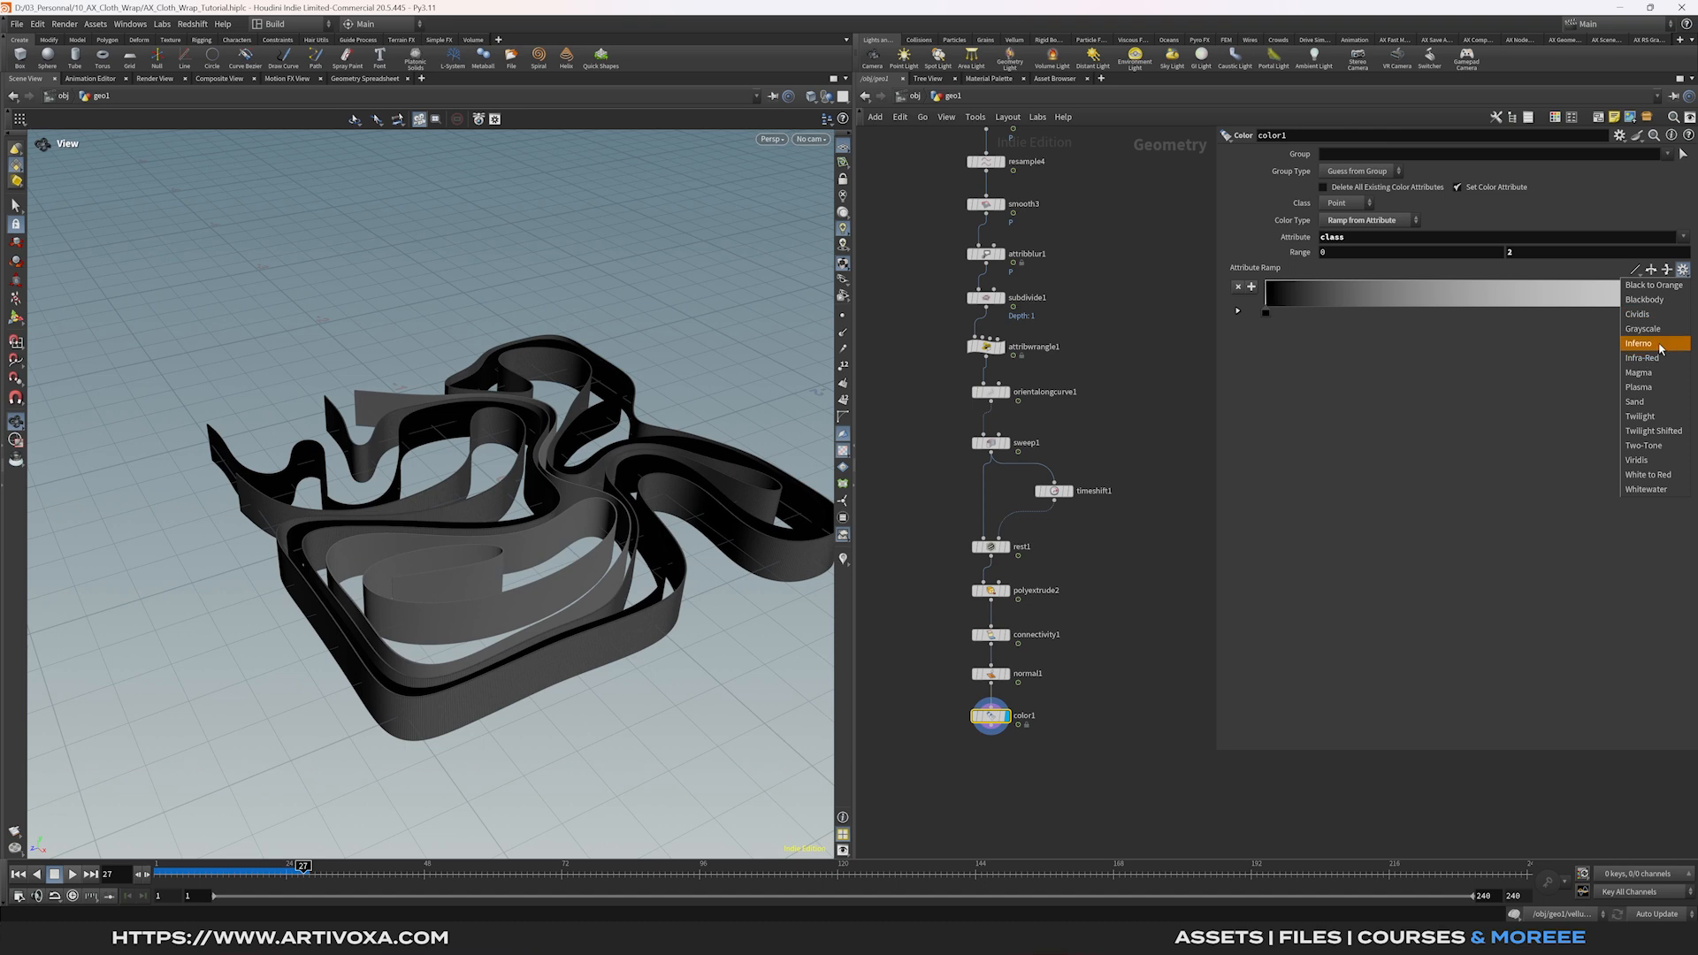
{"action": "left_click", "coordinate": [1656, 340]}
{"action": "left_click", "coordinate": [1682, 270]}
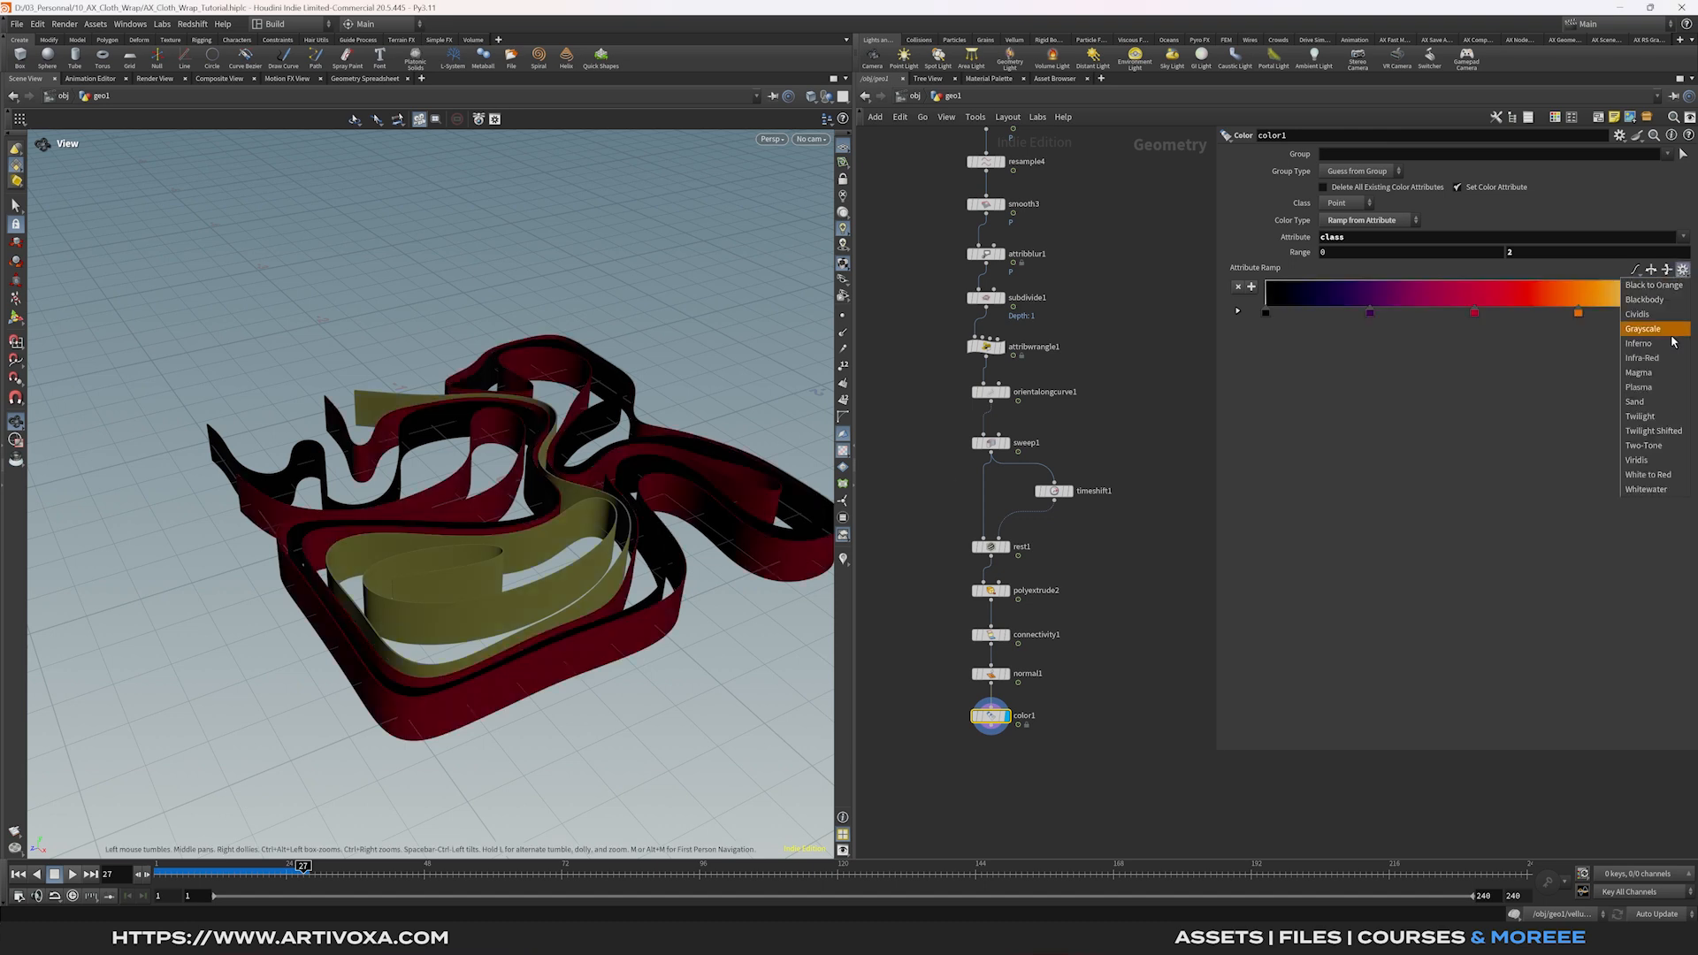
{"action": "left_click", "coordinate": [1653, 450]}
{"action": "left_click_drag", "start_coordinate": [658, 557], "coordinate": [979, 660]}
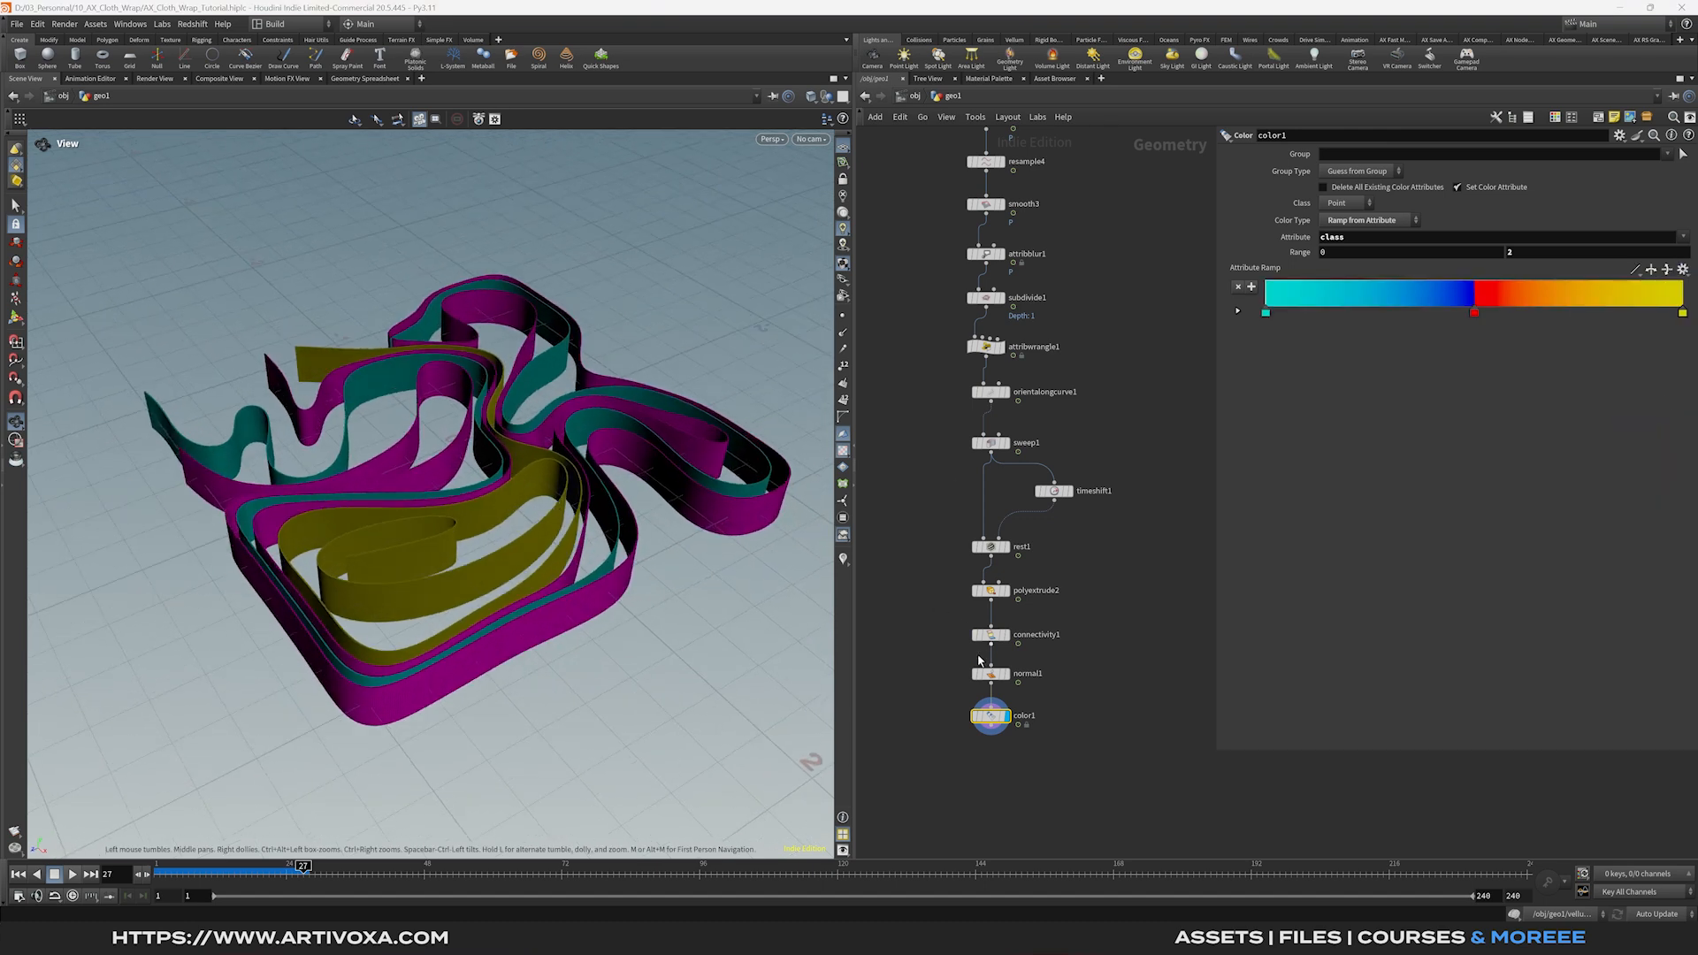
{"action": "left_click_drag", "start_coordinate": [461, 485], "coordinate": [584, 503]}
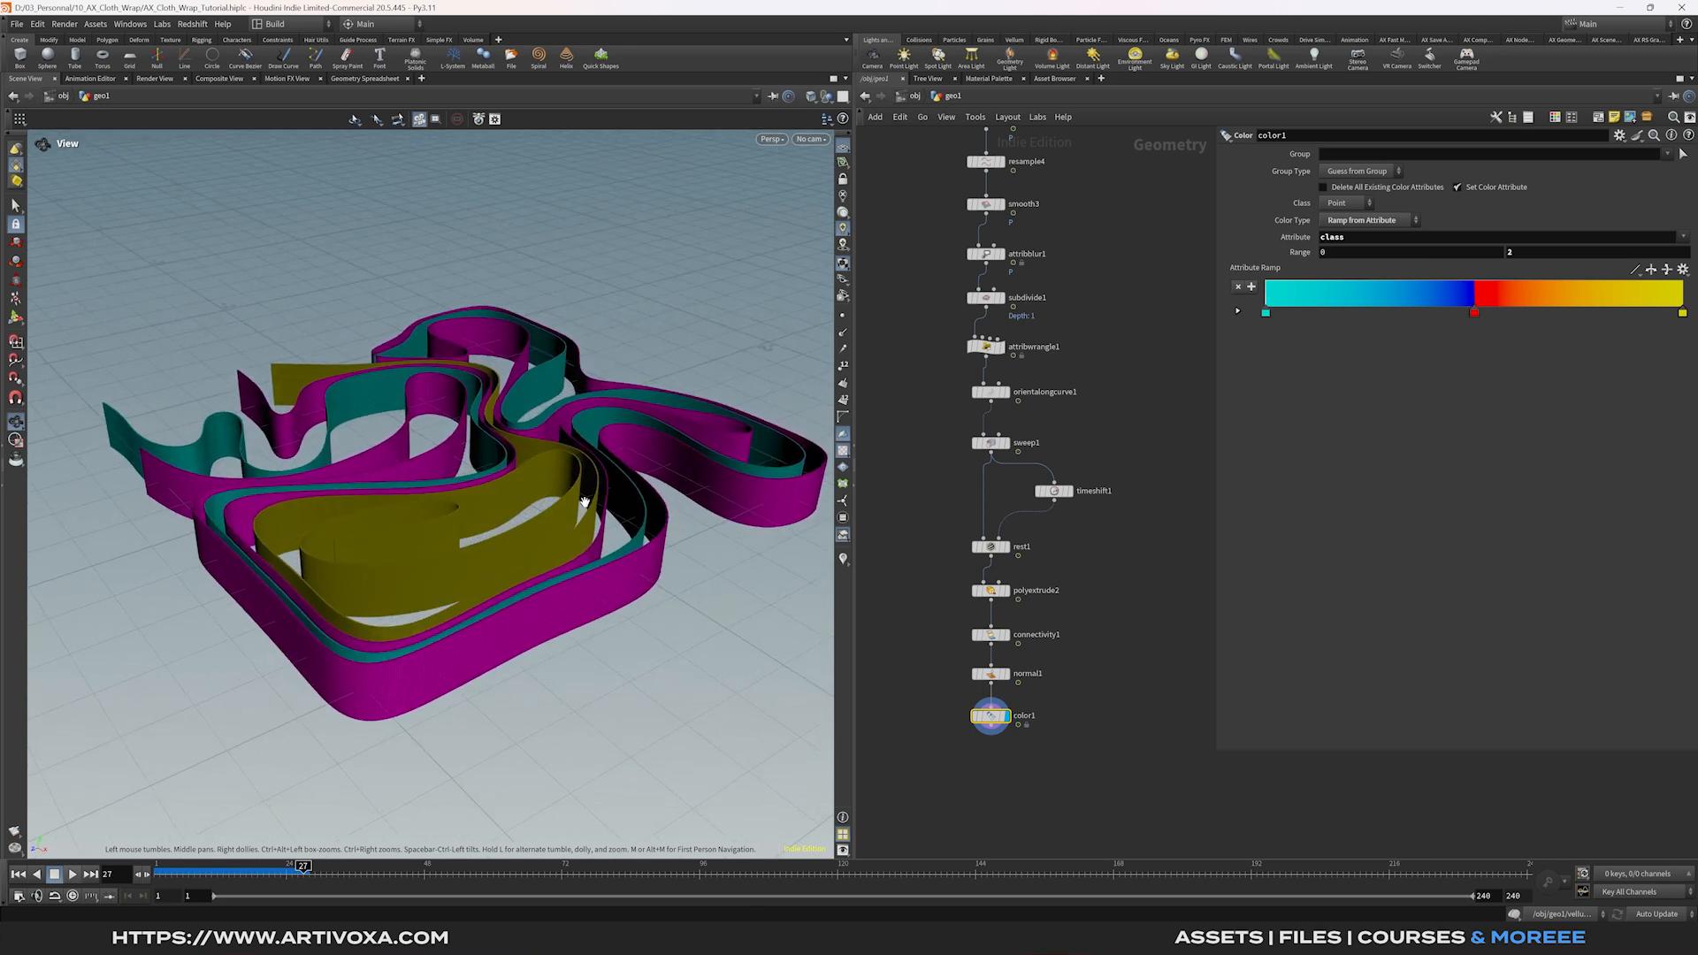
Add a Null node after color1, display it, and rename it OUT_CLOTH.
{"action": "right_click", "coordinate": [990, 726]}
{"action": "type", "text": "null"}
{"action": "key", "text": "Return"}
{"action": "left_click", "coordinate": [998, 753]}
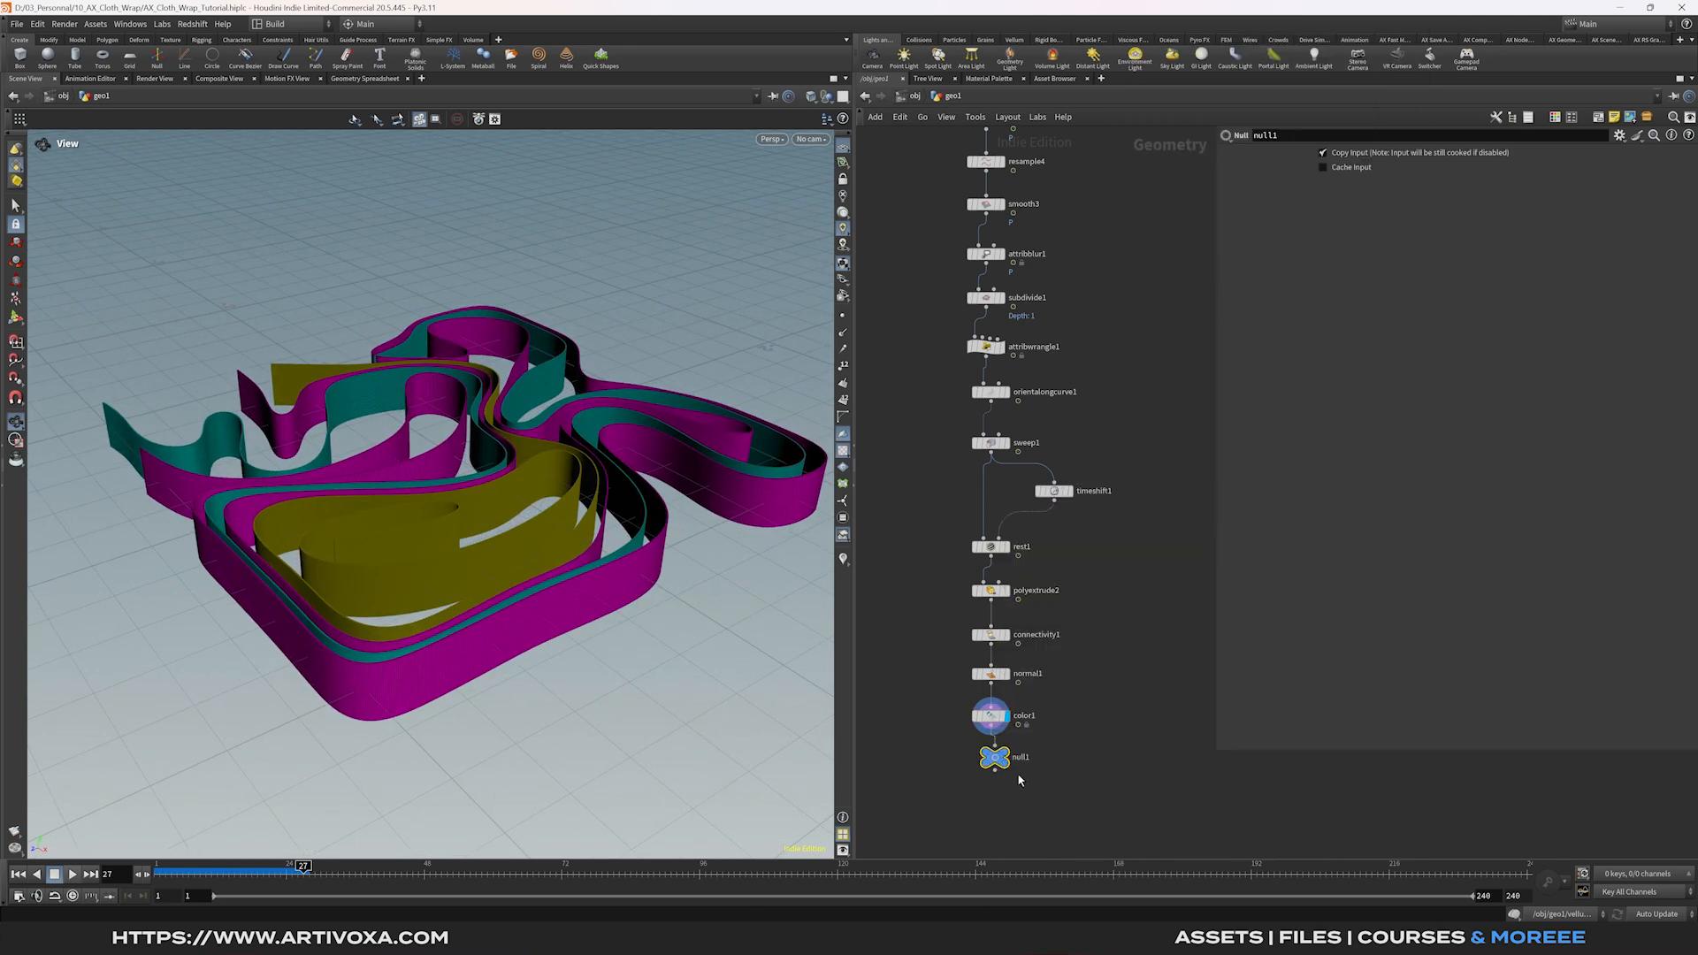
{"action": "left_click_drag", "start_coordinate": [1004, 760], "coordinate": [999, 766]}
{"action": "left_click", "coordinate": [1010, 763]}
{"action": "left_click", "coordinate": [1021, 765]}
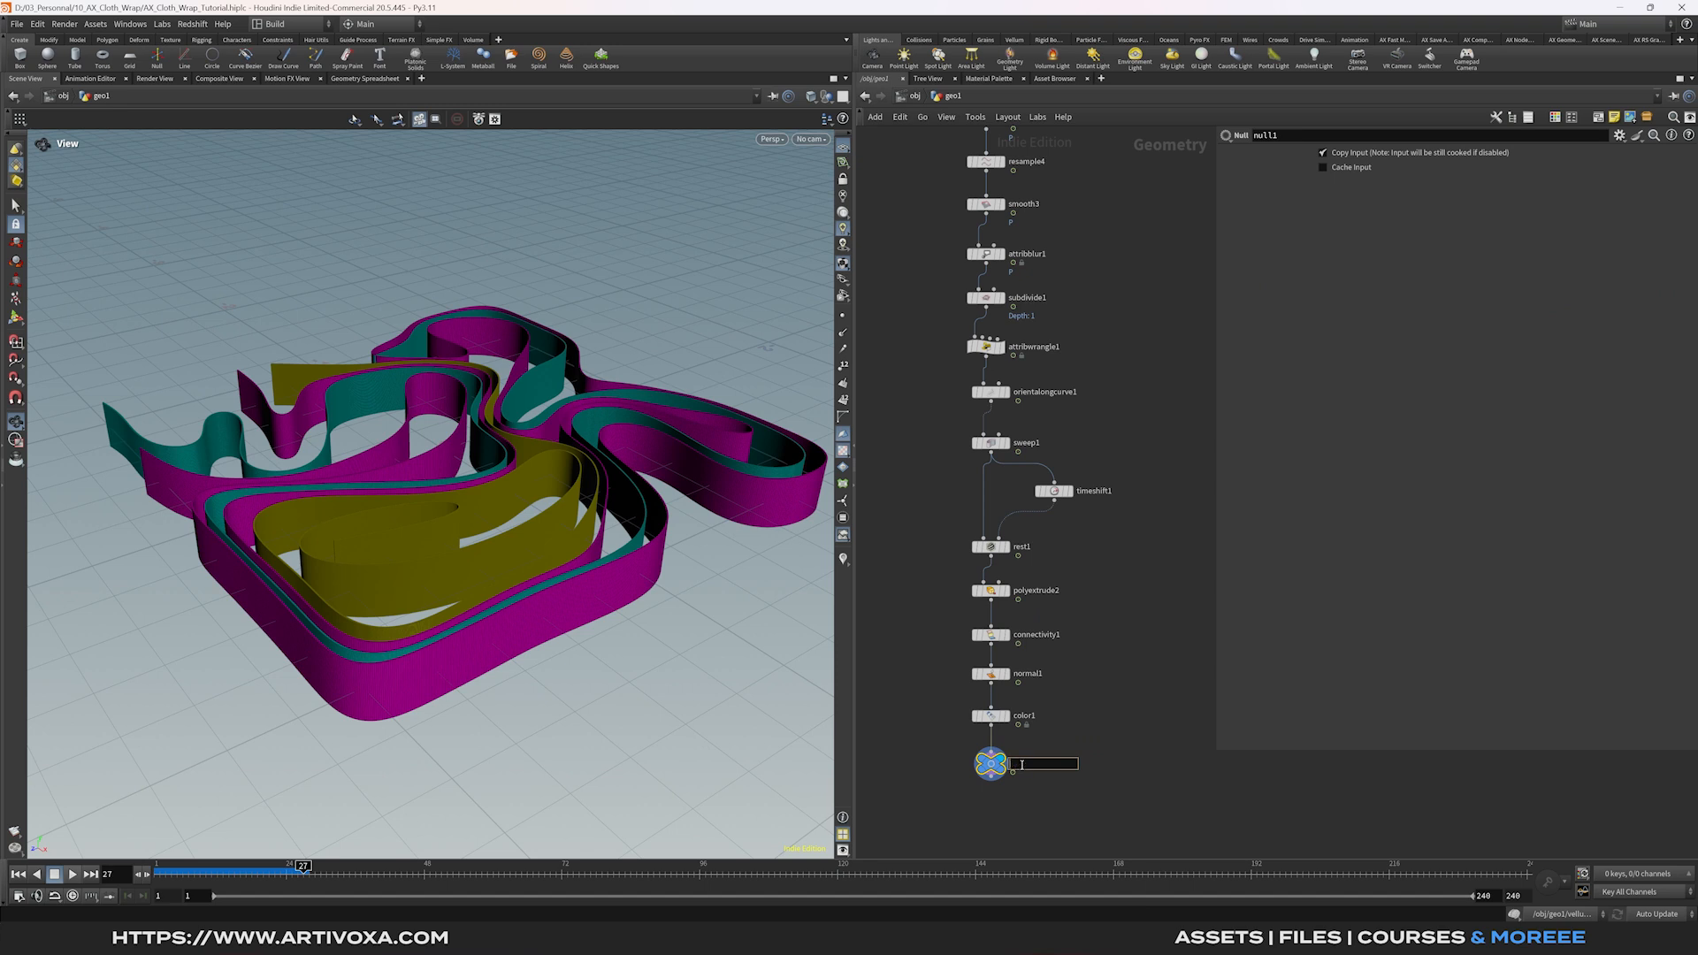
{"action": "key", "text": "Return"}
Add a File Cache node below OUT_CLOTH and rename it cloth_output.
{"action": "right_click", "coordinate": [996, 785]}
{"action": "type", "text": "filec"}
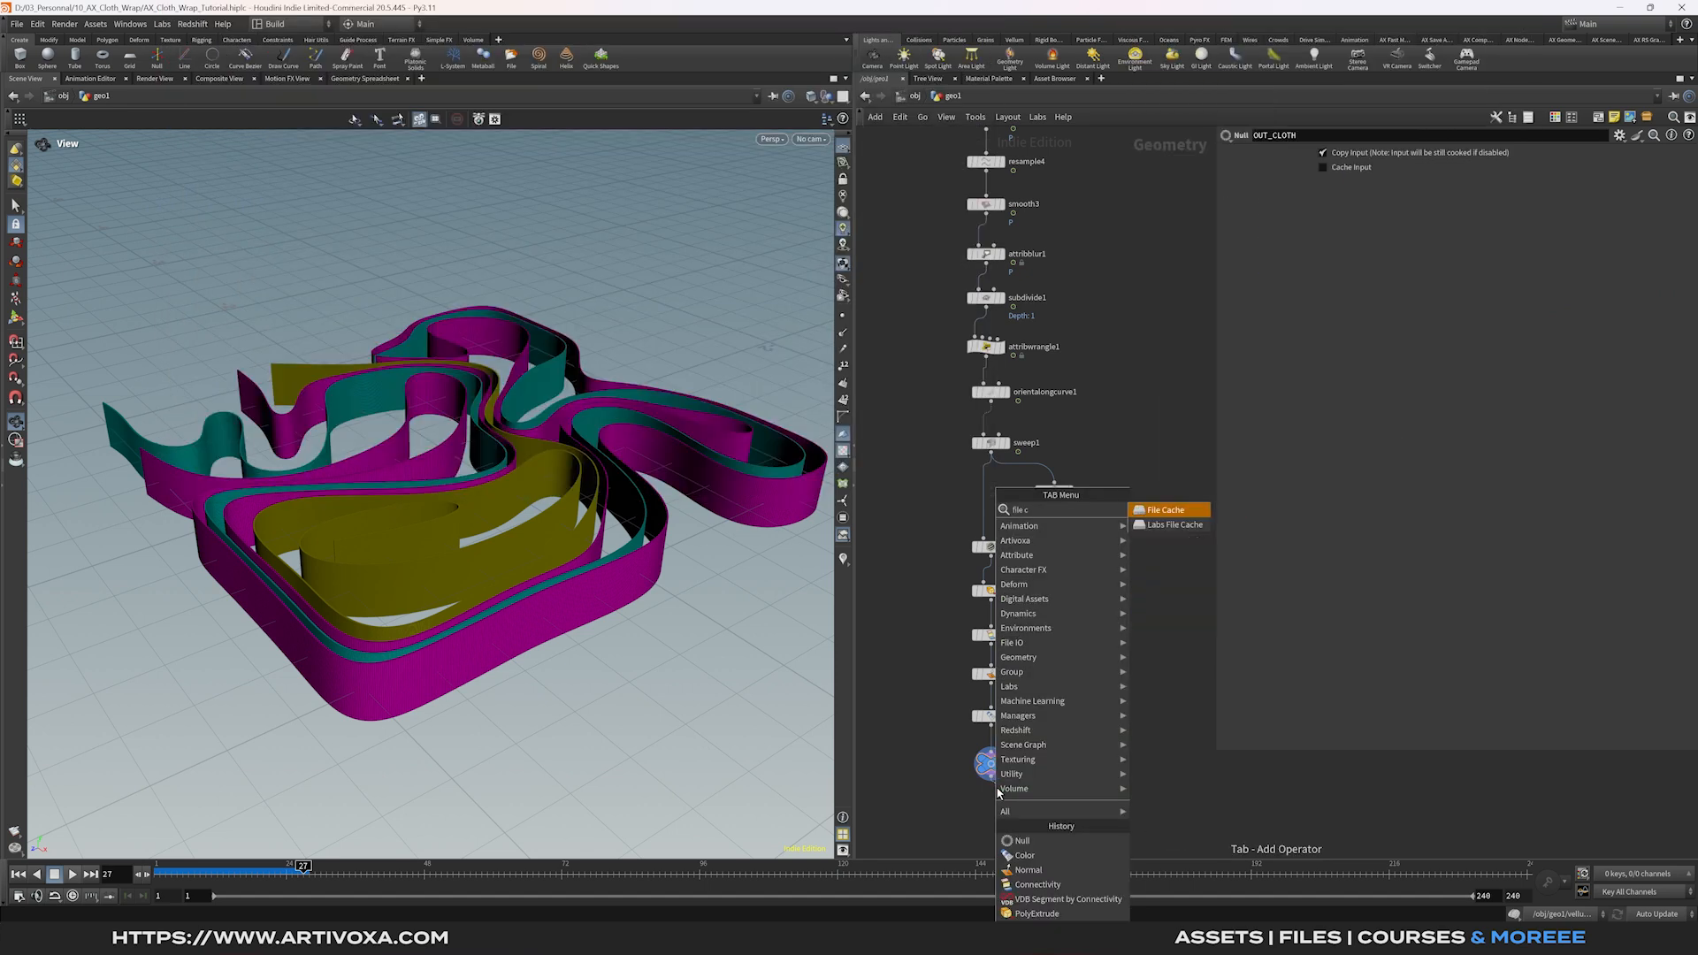
{"action": "key", "text": "Return"}
{"action": "left_click", "coordinate": [995, 806]}
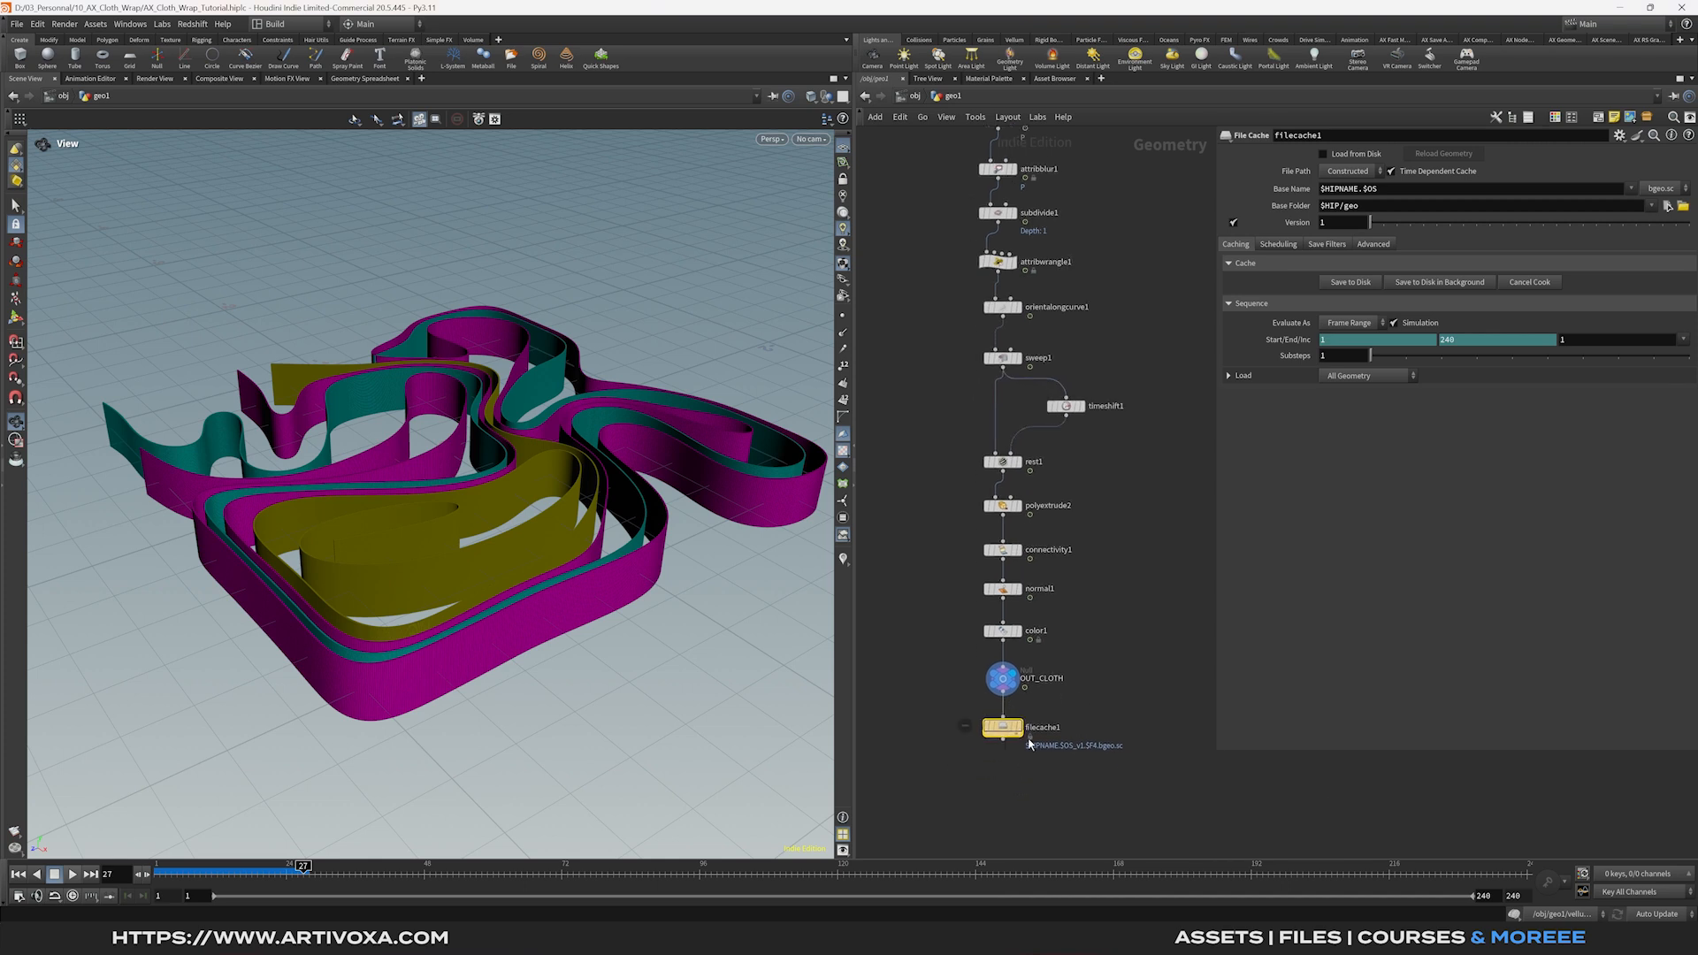
{"action": "left_click", "coordinate": [1040, 736]}
{"action": "key", "text": "Return"}
Set cloth_output's file path mode to Explicit and its geometry file to $HIP/cache/$OS/$HIPNAME.$OS.$F.bgeo.sc.
{"action": "left_click", "coordinate": [1349, 171]}
{"action": "left_click", "coordinate": [1356, 189]}
{"action": "left_click_drag", "start_coordinate": [1359, 189], "coordinate": [1356, 189]}
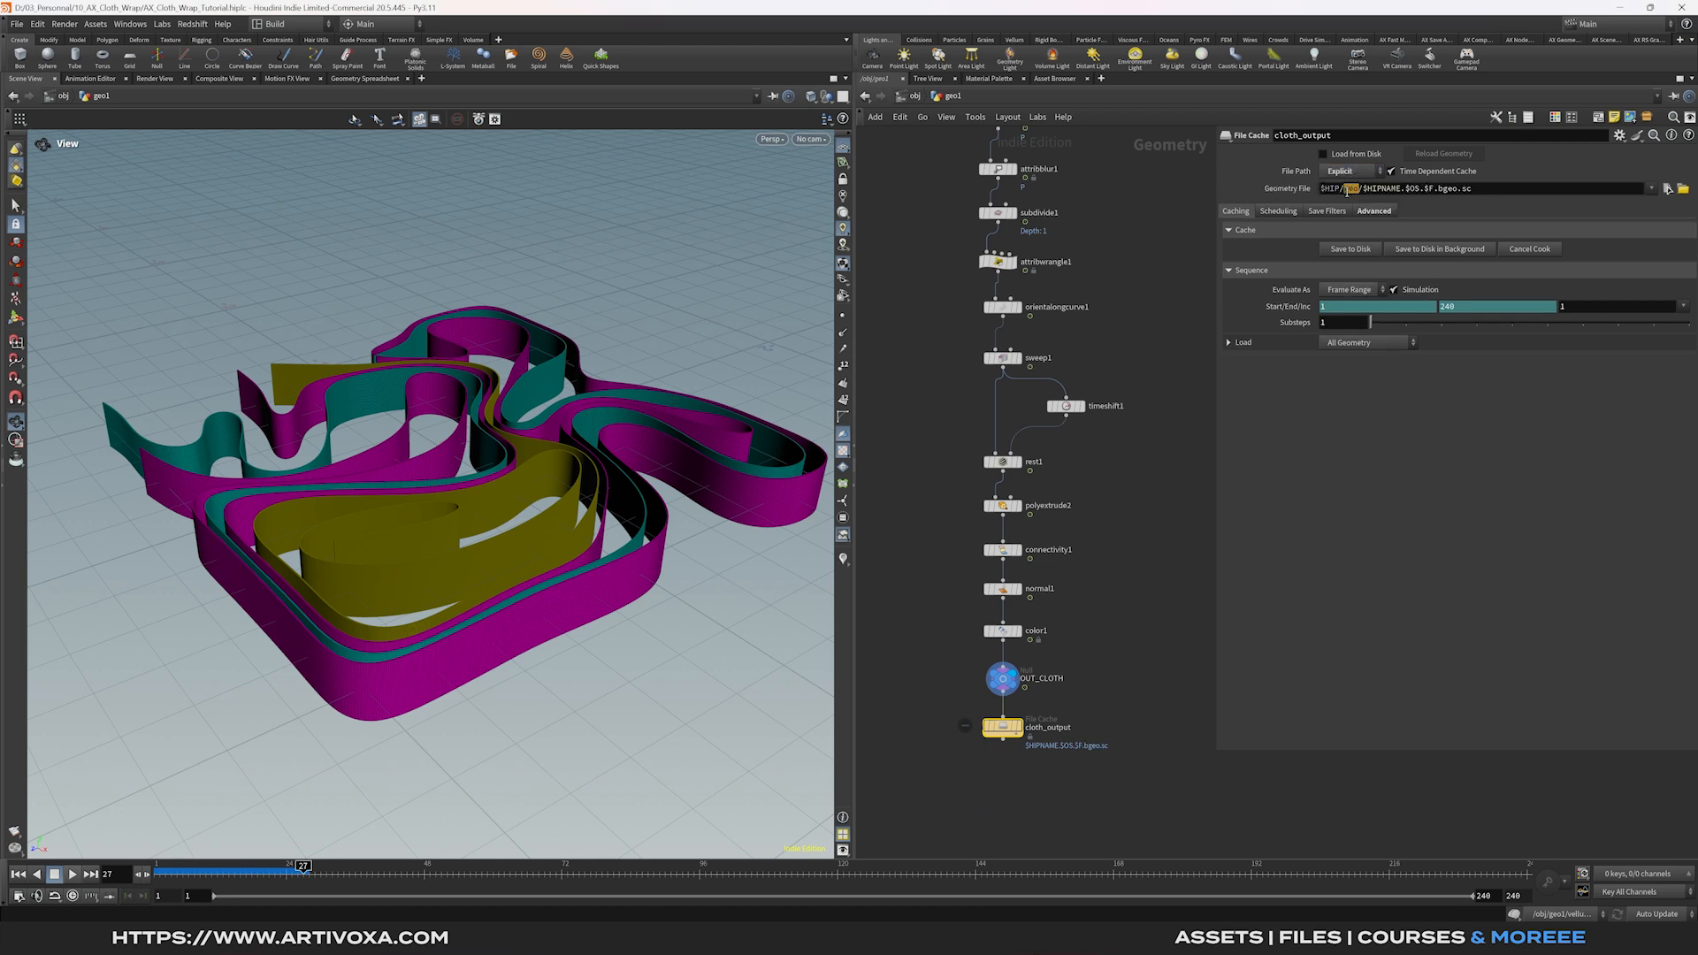
{"action": "type", "text": "cache/"}
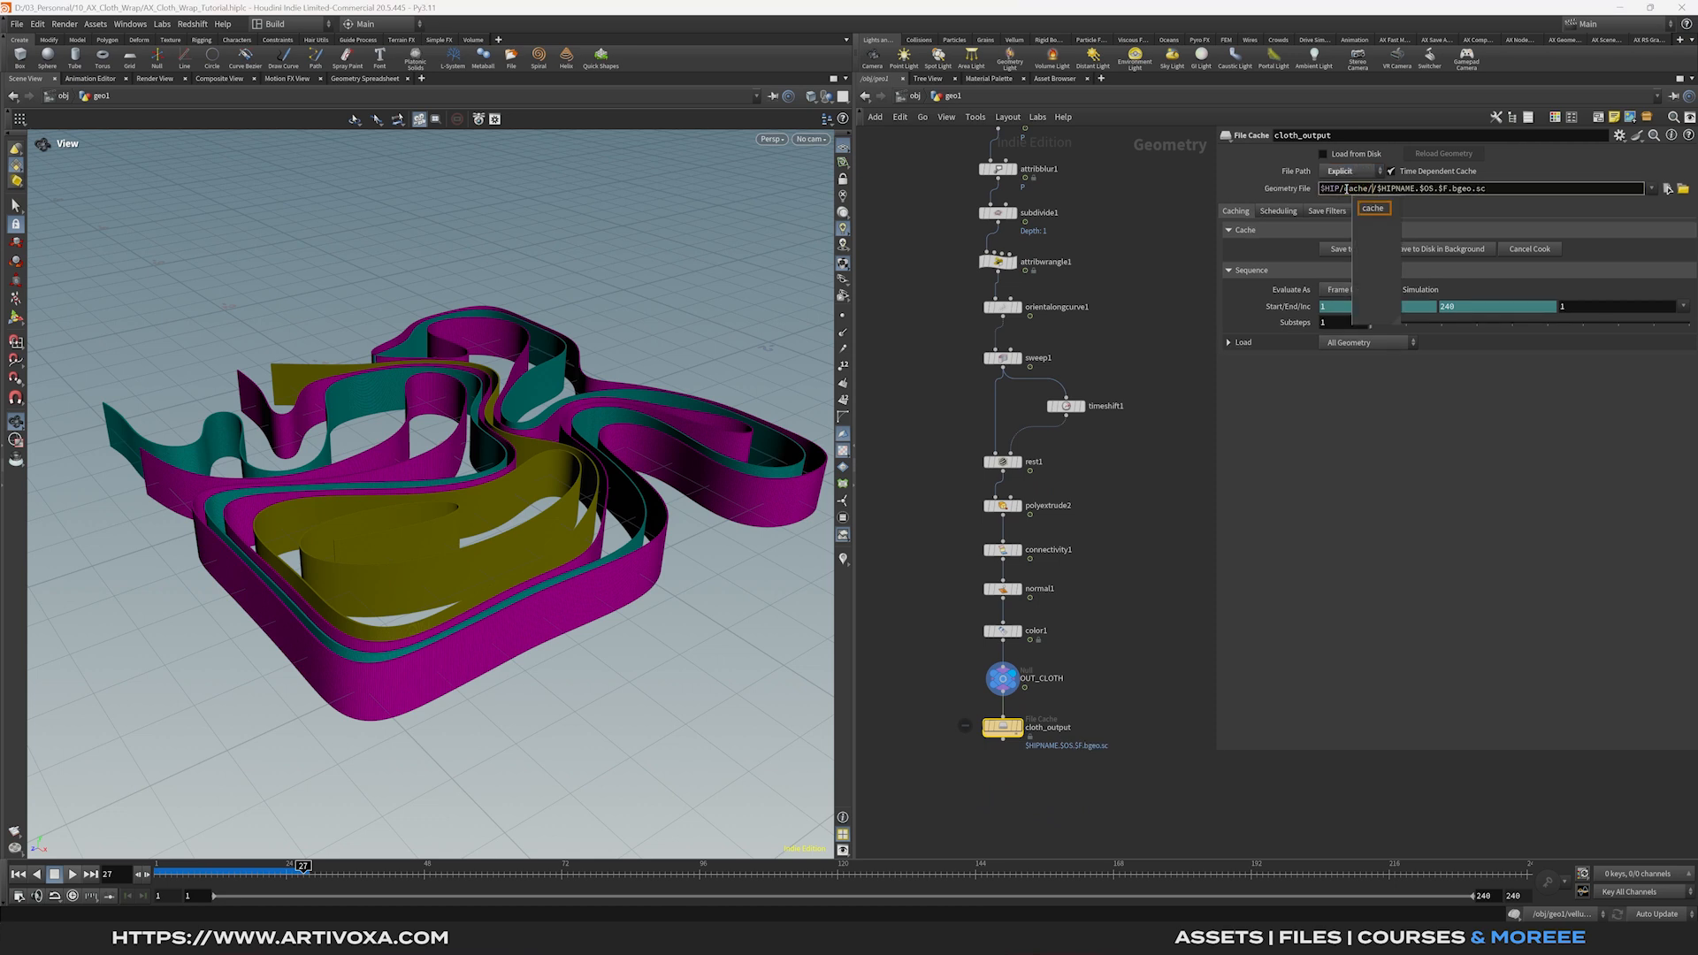
{"action": "type", "text": "$OS"}
{"action": "key", "text": "Return"}
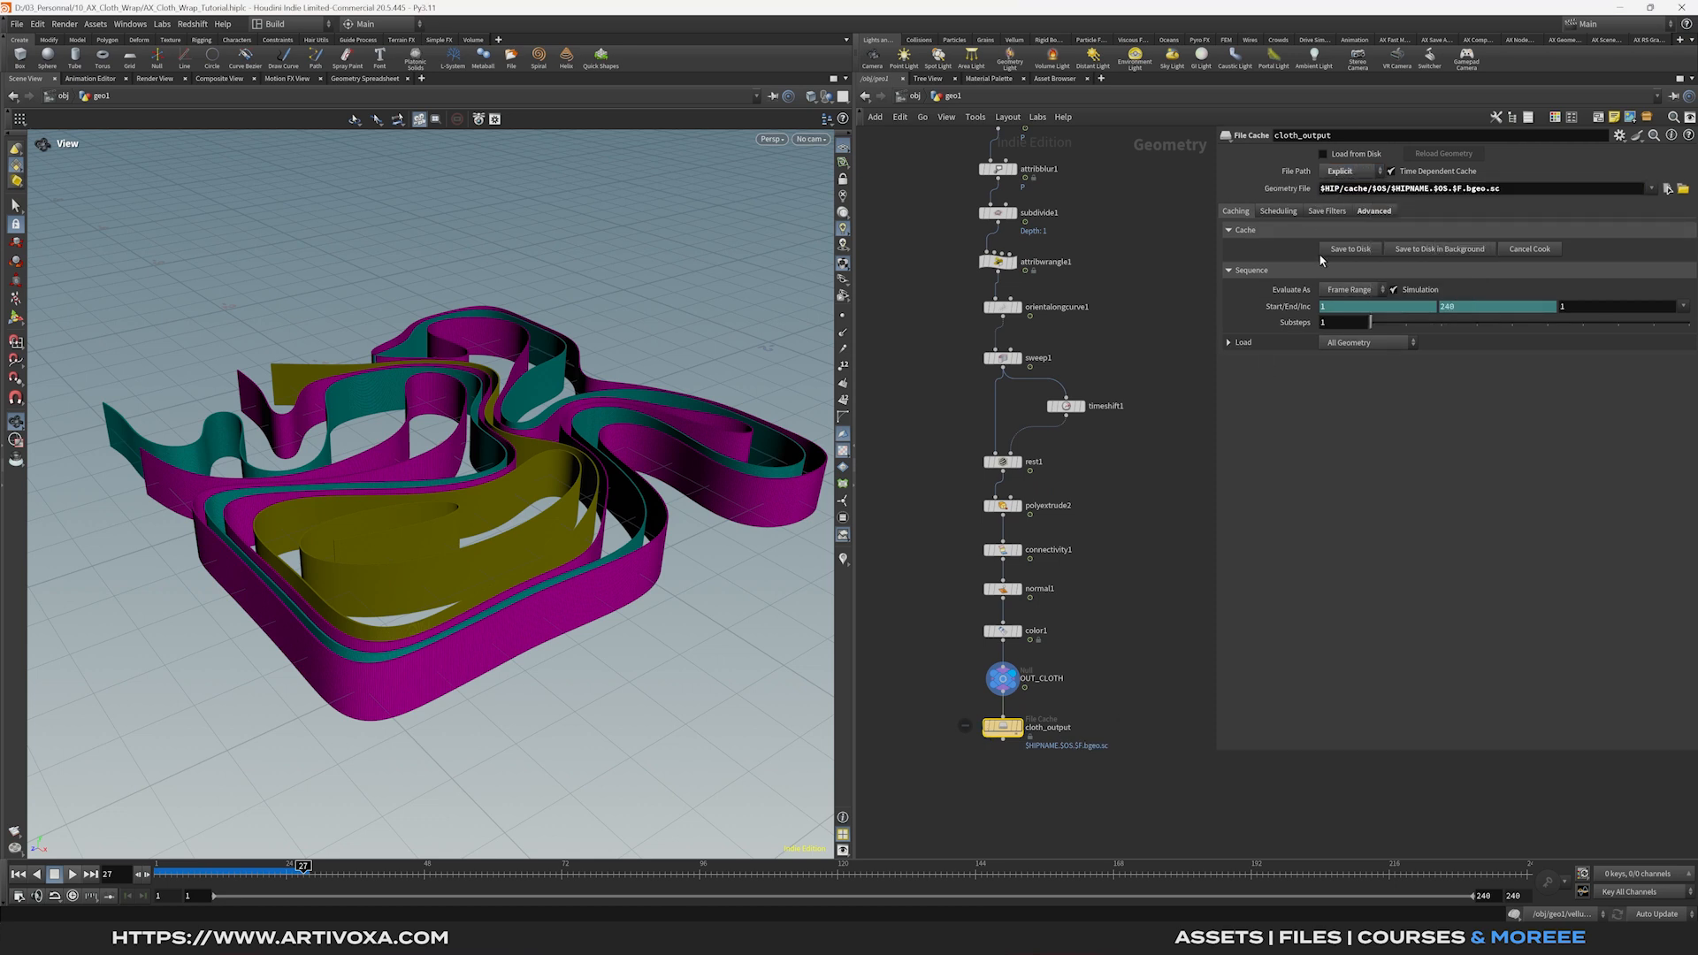